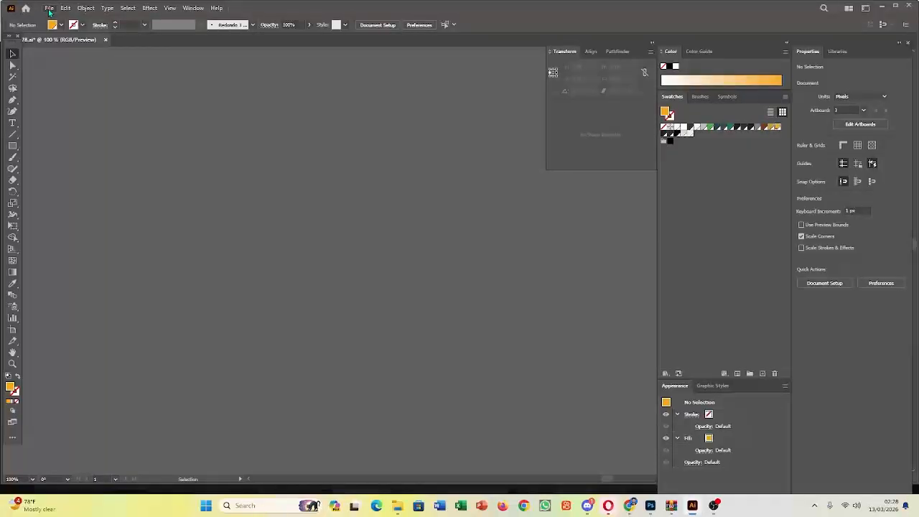
Start a new document and open its additional settings
{"action": "left_click", "coordinate": [49, 12]}
{"action": "key", "text": "Escape"}
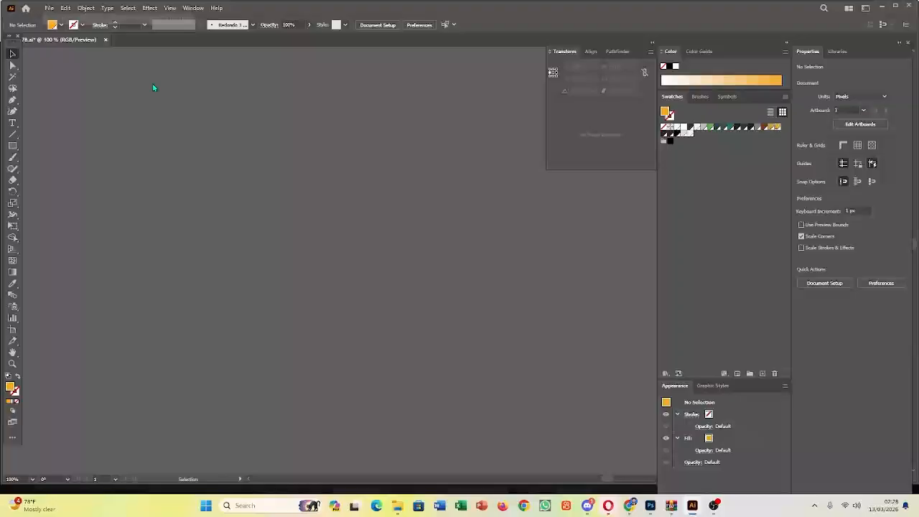
{"action": "key", "text": "ctrl+n"}
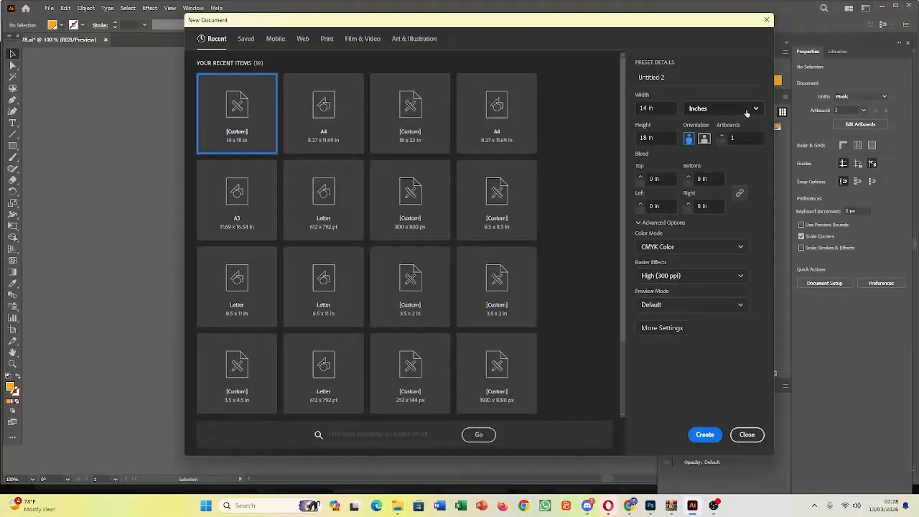
{"action": "left_click", "coordinate": [747, 111]}
{"action": "left_click", "coordinate": [753, 111]}
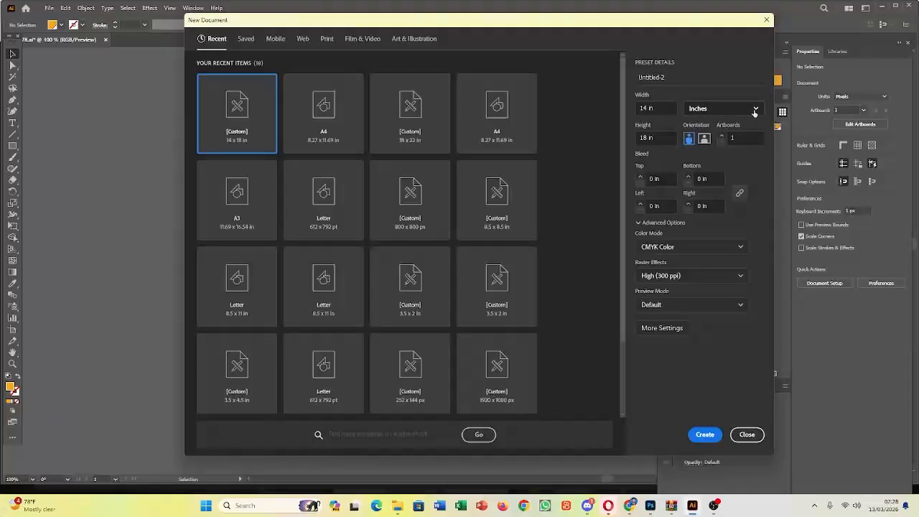
{"action": "left_click", "coordinate": [662, 107]}
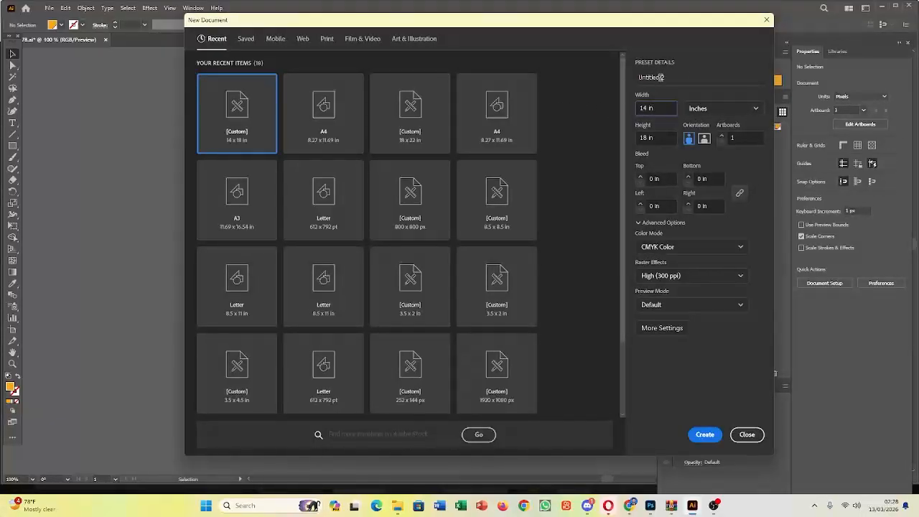
{"action": "left_click", "coordinate": [662, 328]}
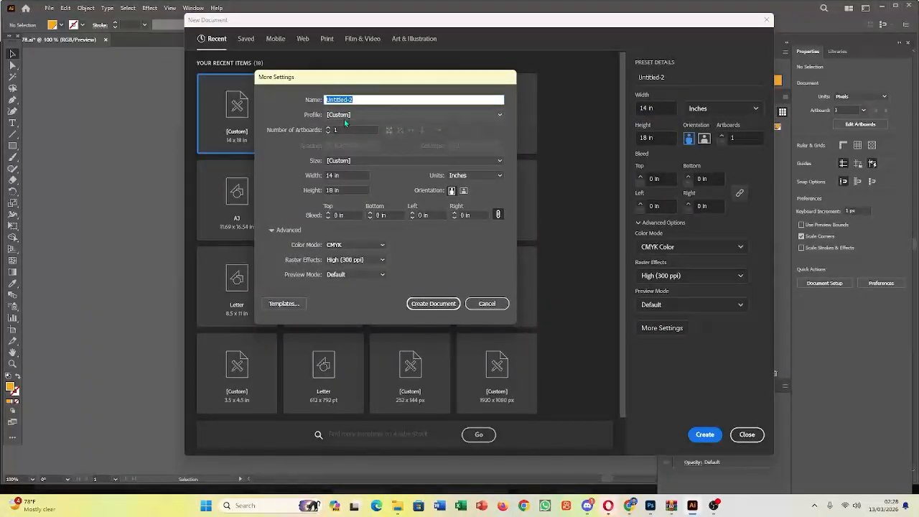
Name the new document "food flyer"
{"action": "left_click", "coordinate": [357, 100]}
{"action": "left_click_drag", "start_coordinate": [358, 102], "coordinate": [307, 107]}
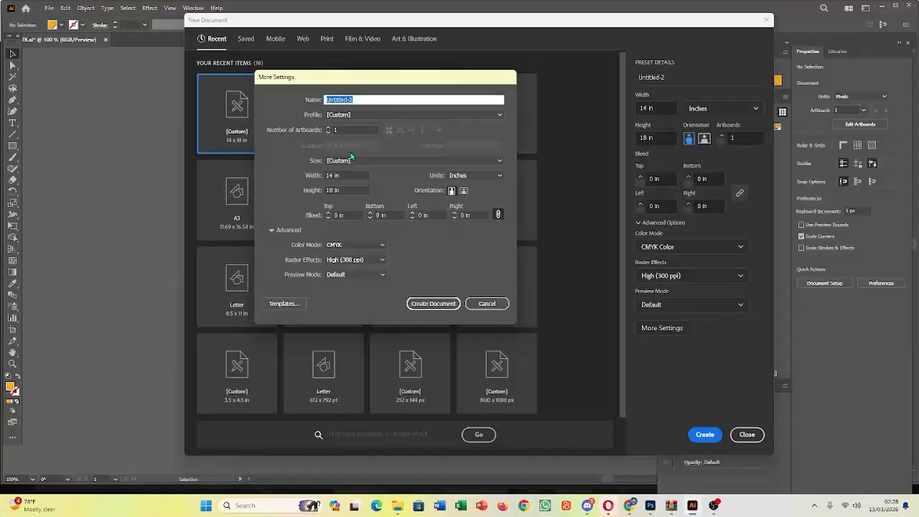
{"action": "type", "text": "fl"}
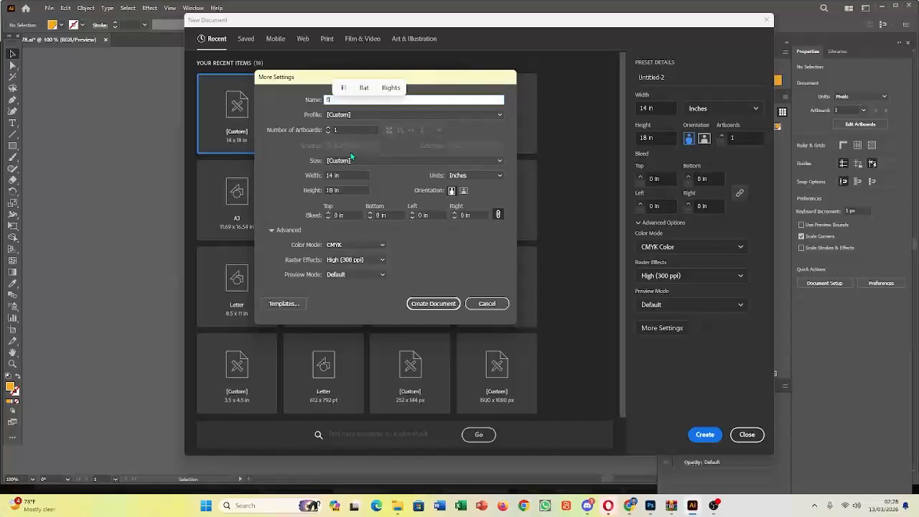
{"action": "key", "text": "BackSpace"}
{"action": "key", "text": "BackSpace"}
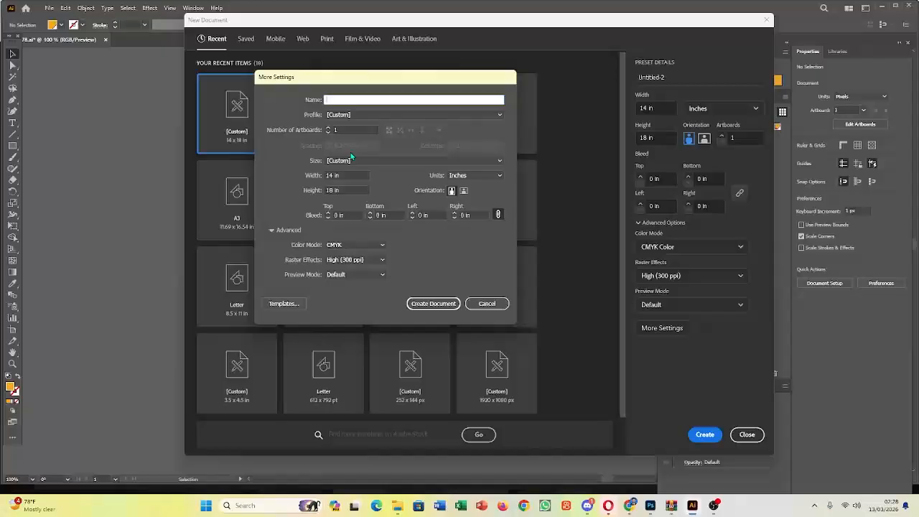
{"action": "type", "text": "f"}
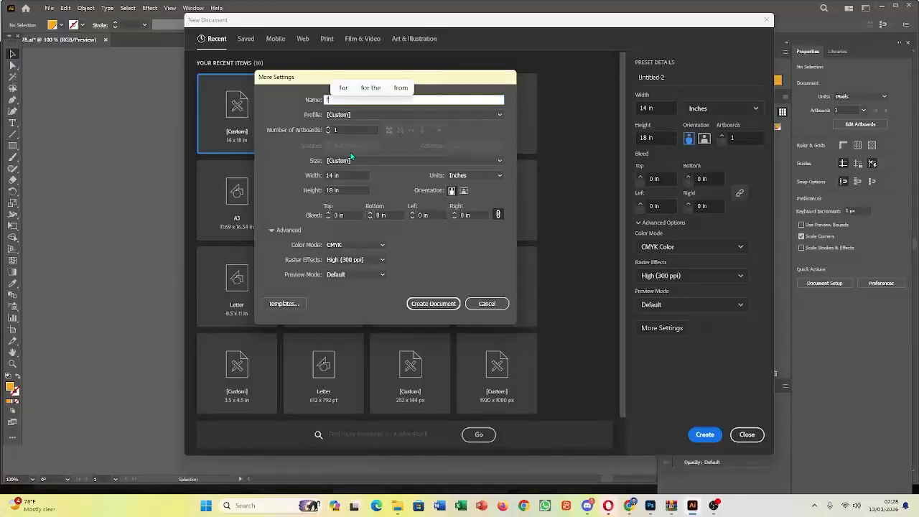
{"action": "type", "text": "oo"}
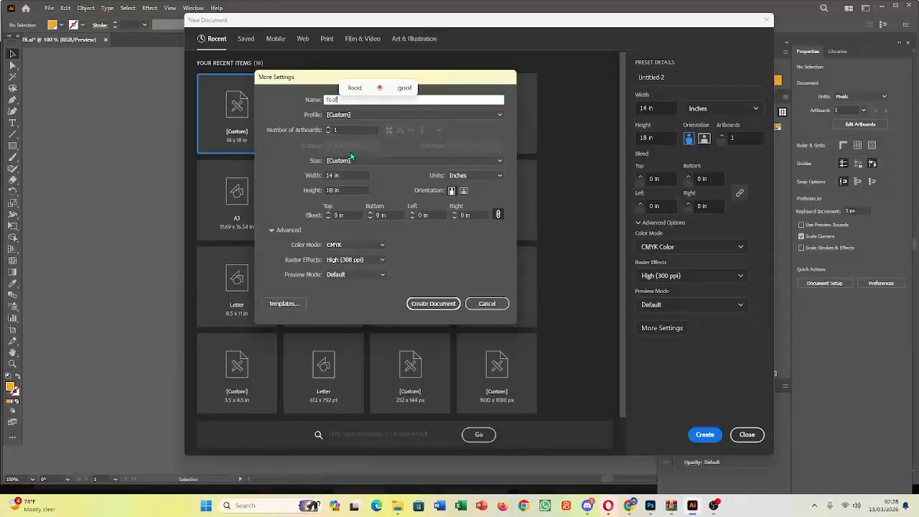
{"action": "type", "text": "d flyer"}
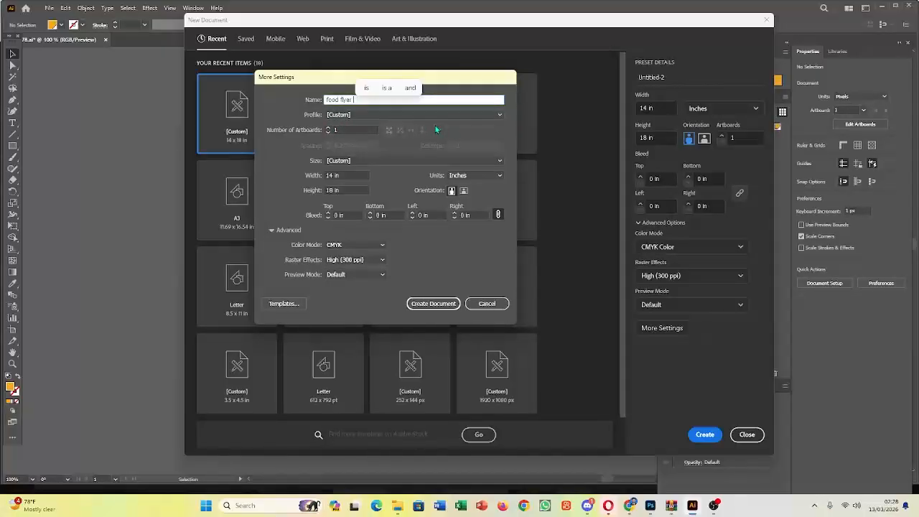
Keep the custom profile and set the document size to Letter
{"action": "left_click", "coordinate": [499, 115]}
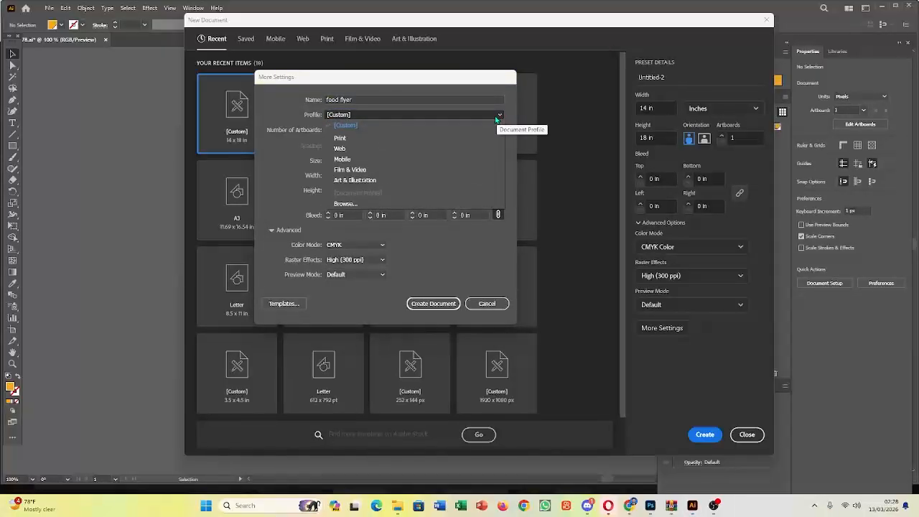
{"action": "left_click", "coordinate": [375, 127]}
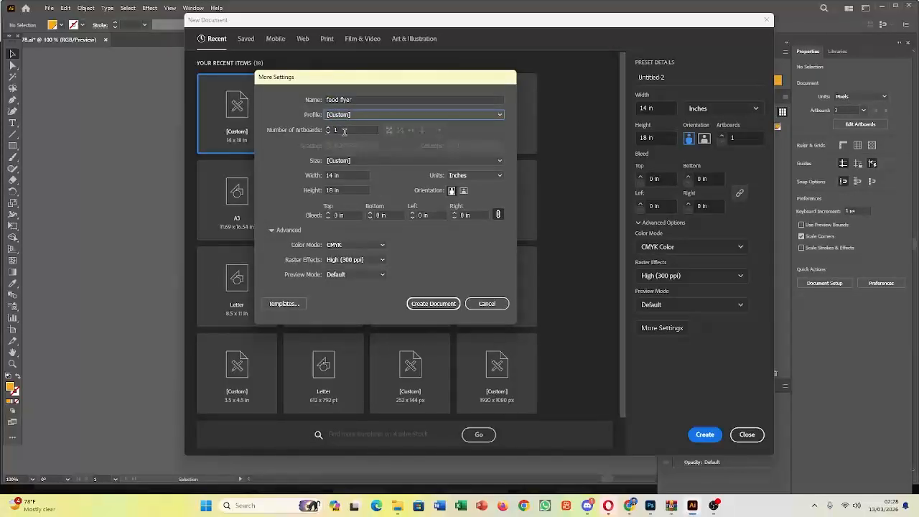
{"action": "left_click", "coordinate": [496, 161]}
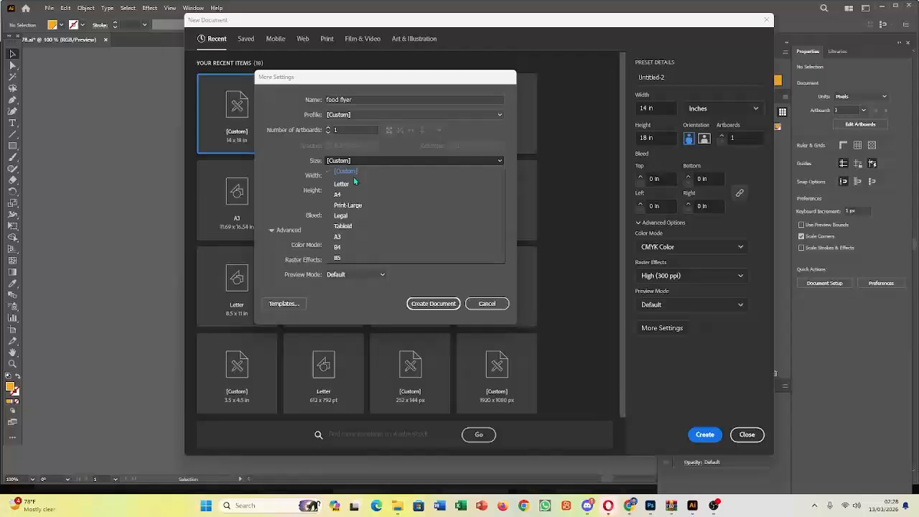
{"action": "left_click", "coordinate": [342, 184]}
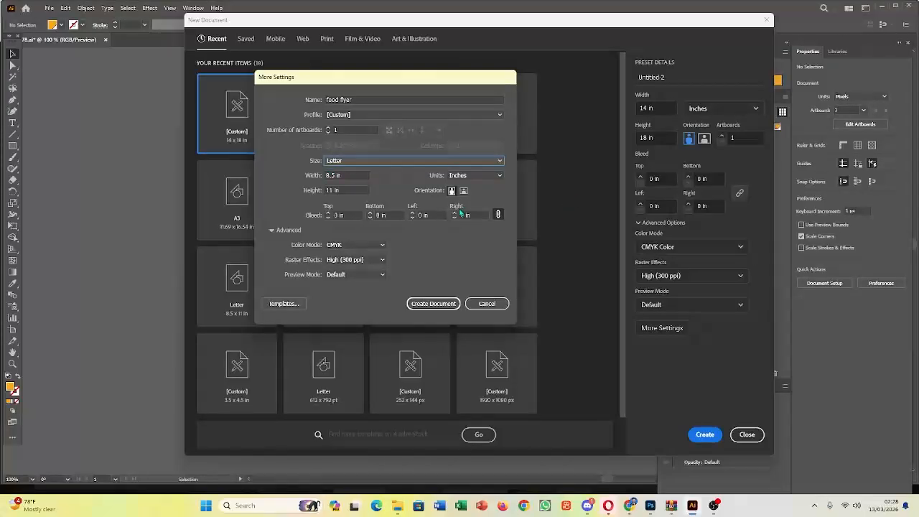
Set the linked bleed to 0.125 in on all sides and create the document
{"action": "left_click", "coordinate": [350, 215]}
{"action": "left_click_drag", "start_coordinate": [350, 214], "coordinate": [325, 215]}
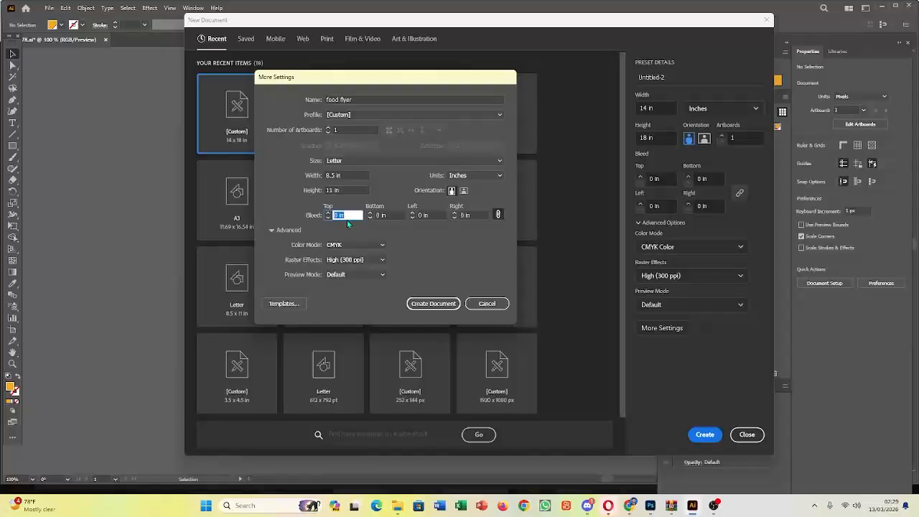
{"action": "type", "text": "0.125"}
{"action": "left_click", "coordinate": [417, 305]}
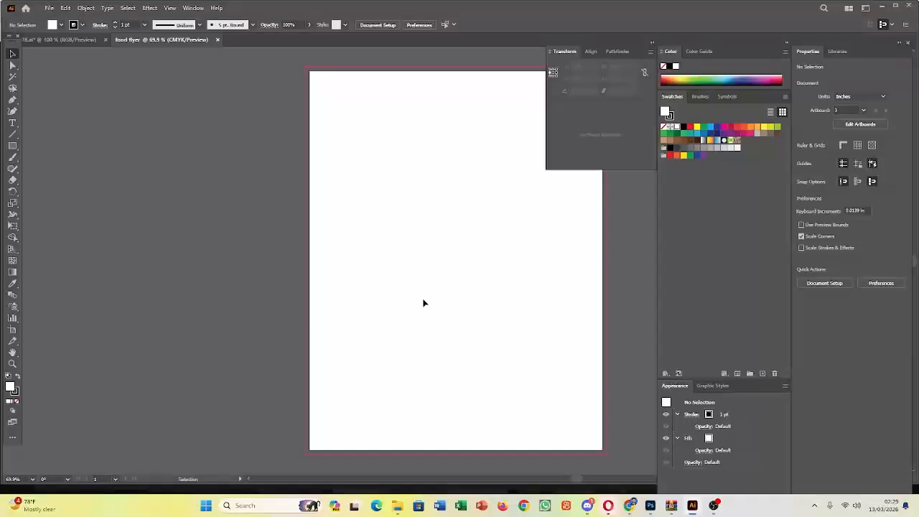
Draw an 8.5 × 11 in rectangle covering the whole artboard
{"action": "left_click_drag", "start_coordinate": [426, 259], "coordinate": [322, 267]}
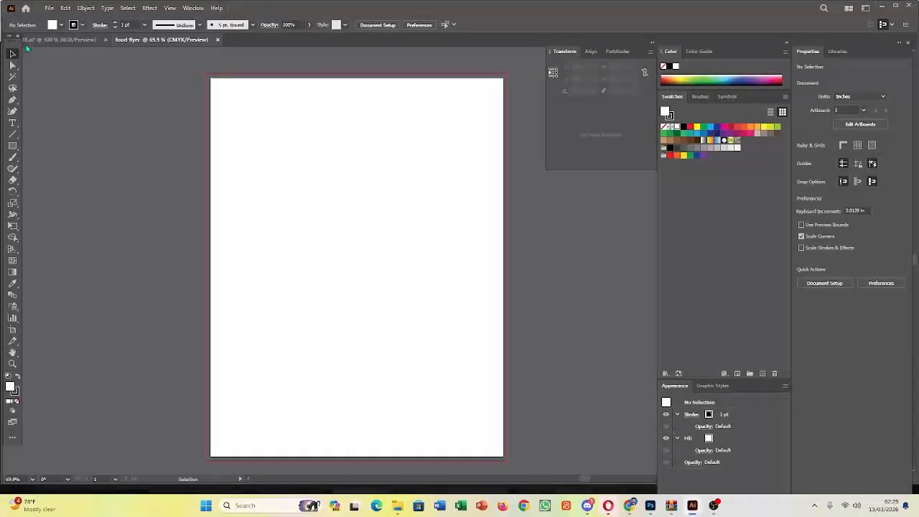
{"action": "left_click", "coordinate": [12, 146]}
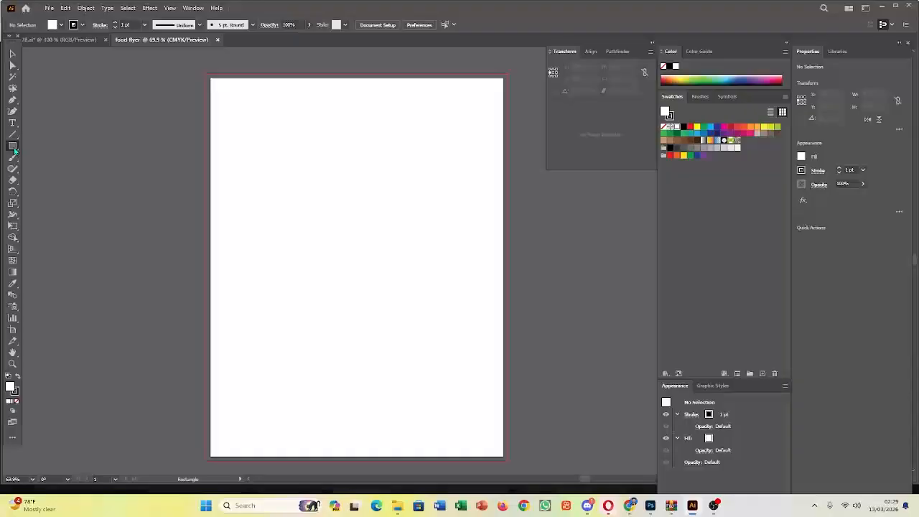
{"action": "left_click", "coordinate": [35, 146]}
{"action": "left_click_drag", "start_coordinate": [210, 76], "coordinate": [503, 373]}
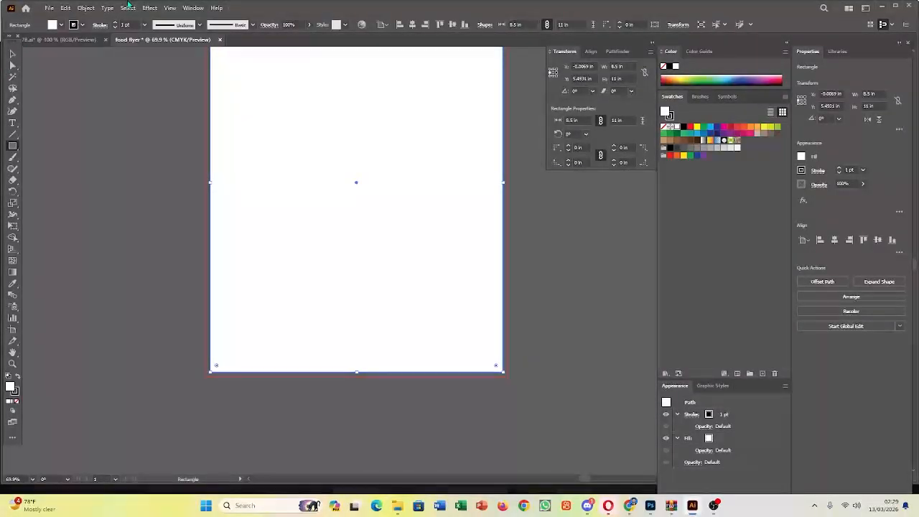
Offset the rectangle's path by -0.5 in with miter joins to create an inner margin rectangle
{"action": "left_click", "coordinate": [86, 8]}
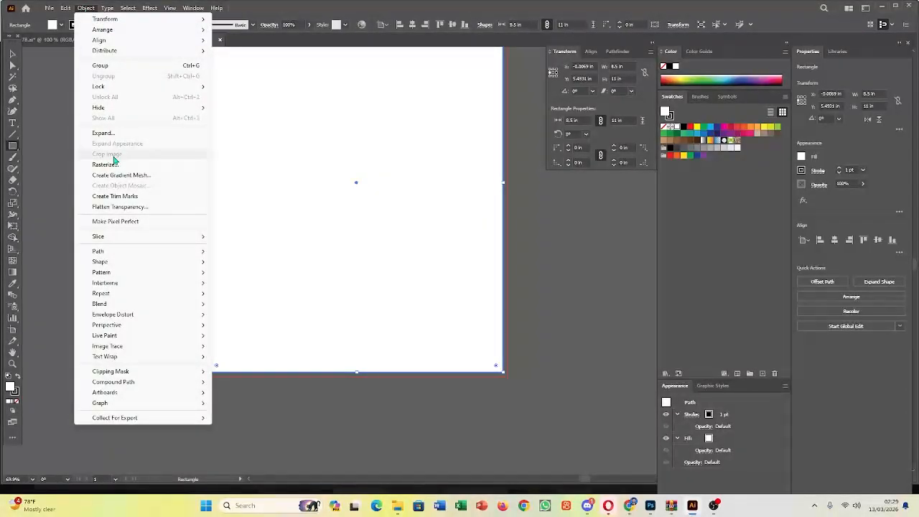
{"action": "mouse_move", "coordinate": [108, 251]}
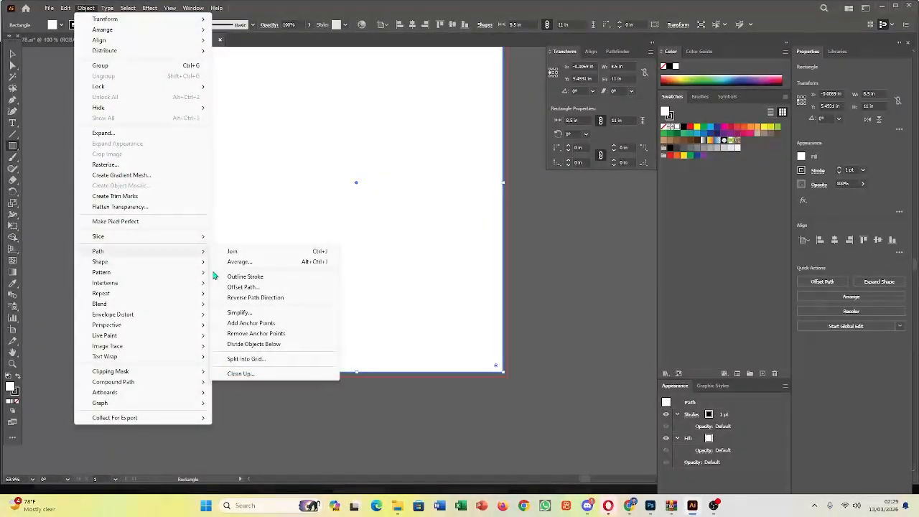
{"action": "left_click", "coordinate": [237, 285]}
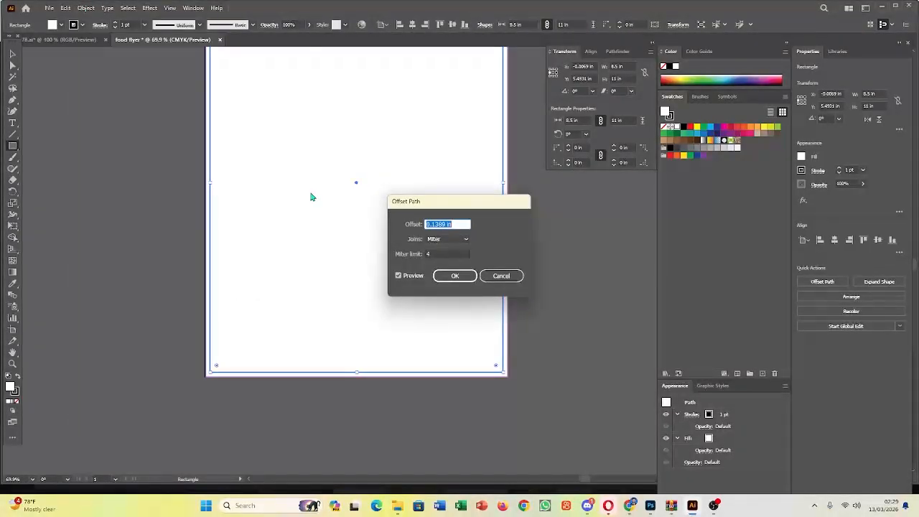
{"action": "left_click", "coordinate": [462, 225]}
{"action": "left_click_drag", "start_coordinate": [462, 225], "coordinate": [424, 227]}
{"action": "key", "text": "BackSpace"}
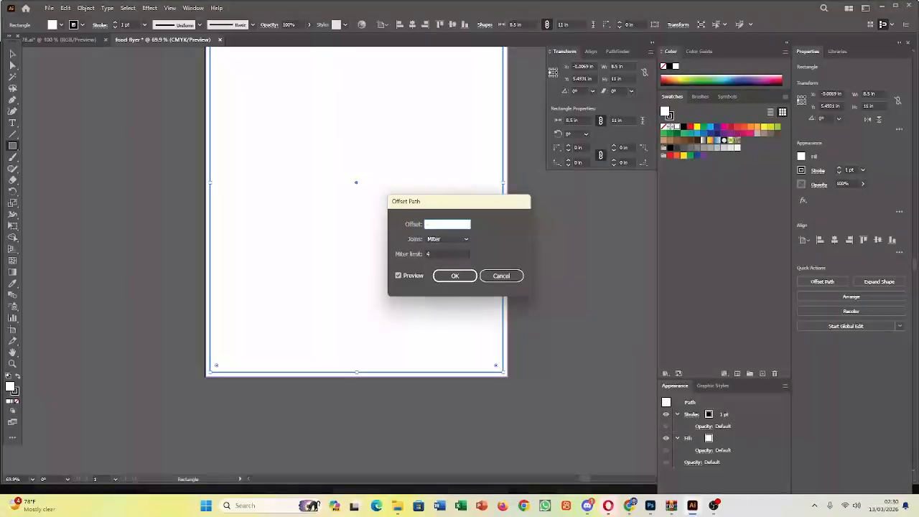
{"action": "type", "text": "0.5"}
{"action": "left_click", "coordinate": [400, 278]}
{"action": "left_click", "coordinate": [399, 279]}
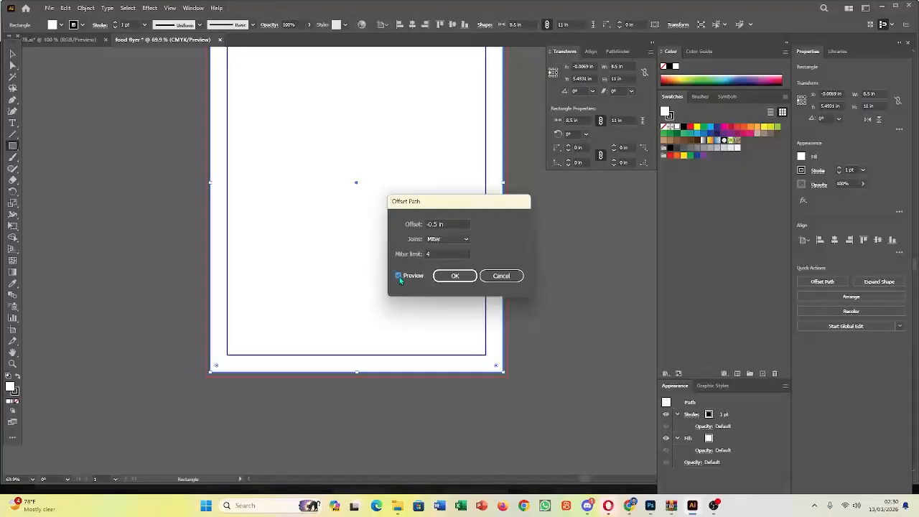
{"action": "left_click", "coordinate": [455, 275]}
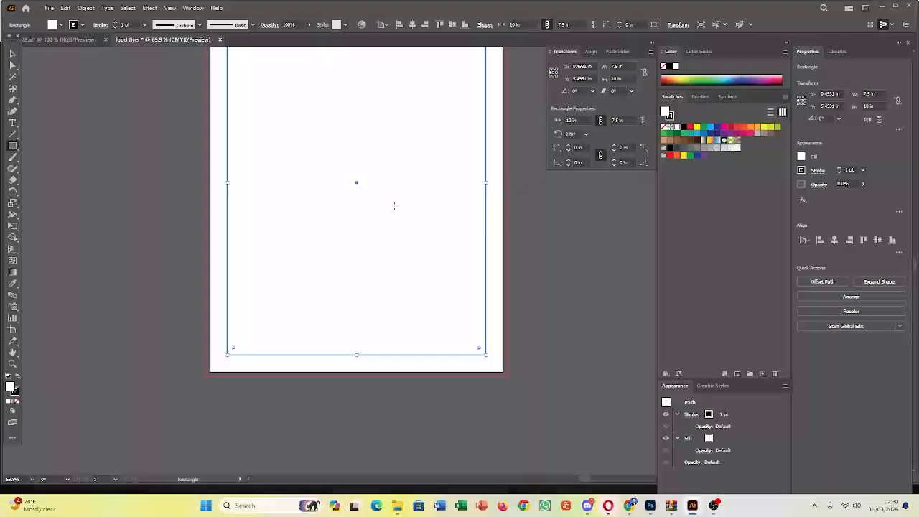
Convert the inner margin rectangle into guides
{"action": "scroll", "coordinate": [394, 205], "scroll_direction": "up", "scroll_amount": 1}
{"action": "scroll", "coordinate": [395, 208], "scroll_direction": "down", "scroll_amount": 2}
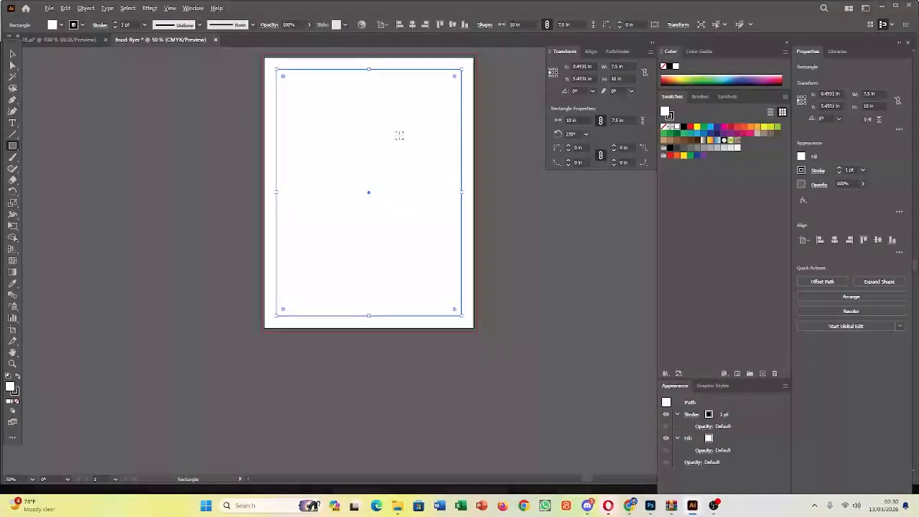
{"action": "scroll", "coordinate": [300, 68], "scroll_direction": "up", "scroll_amount": 1}
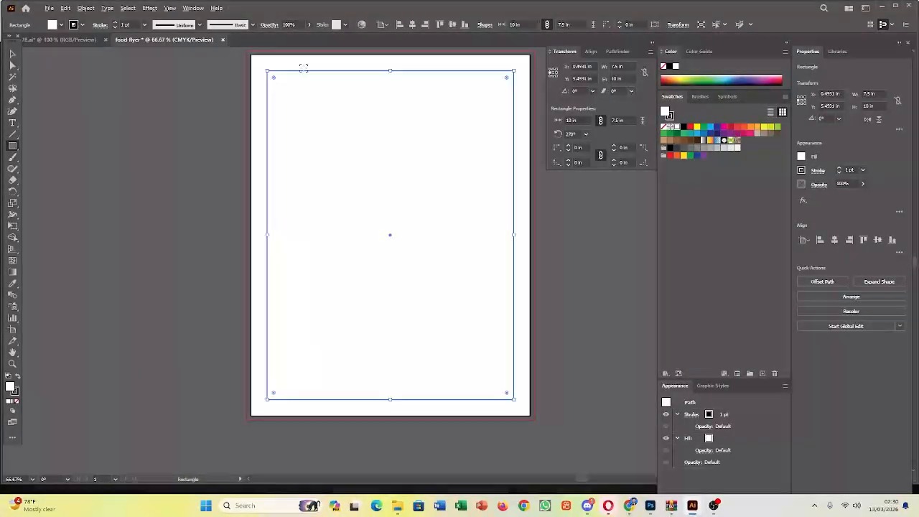
{"action": "scroll", "coordinate": [302, 66], "scroll_direction": "down", "scroll_amount": 1}
{"action": "scroll", "coordinate": [307, 68], "scroll_direction": "up", "scroll_amount": 1}
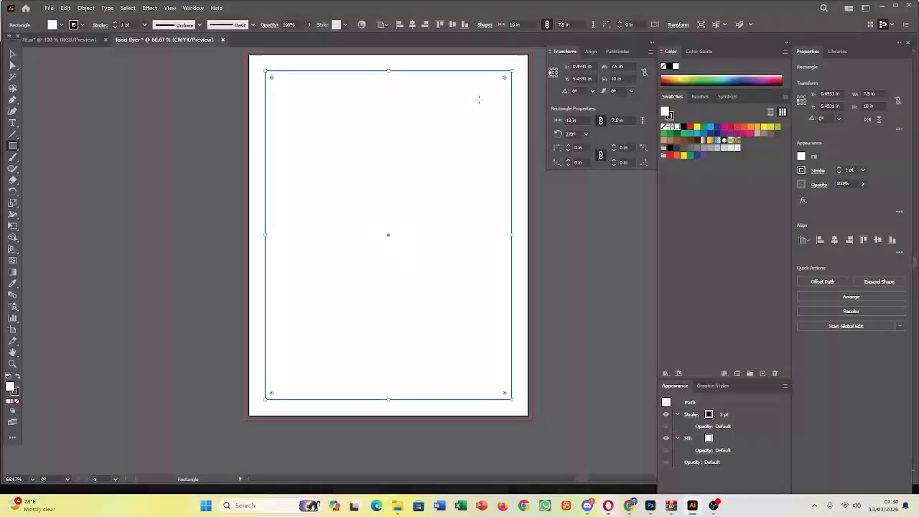
{"action": "left_click", "coordinate": [12, 55]}
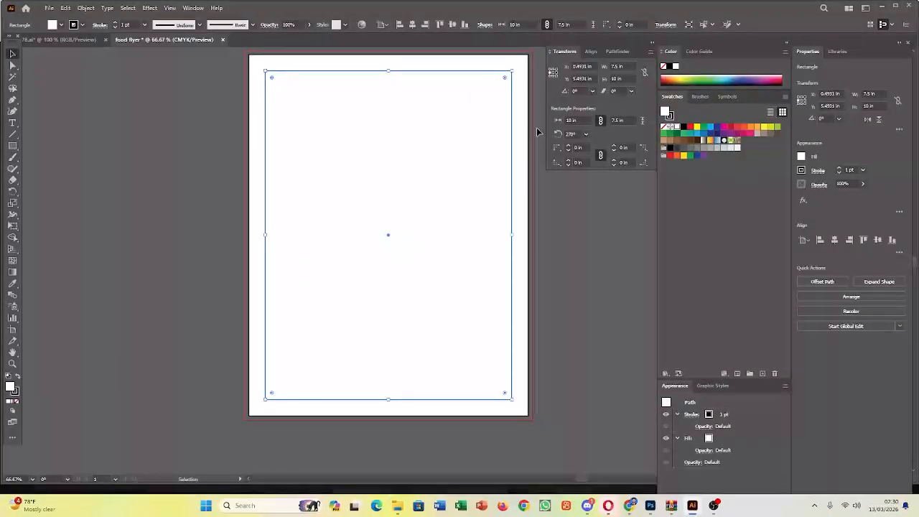
{"action": "right_click", "coordinate": [511, 134]}
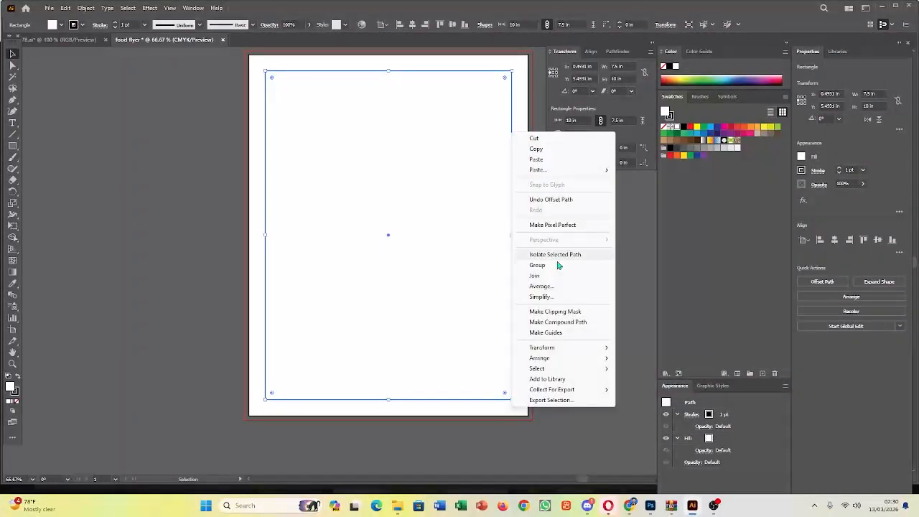
{"action": "left_click", "coordinate": [555, 332]}
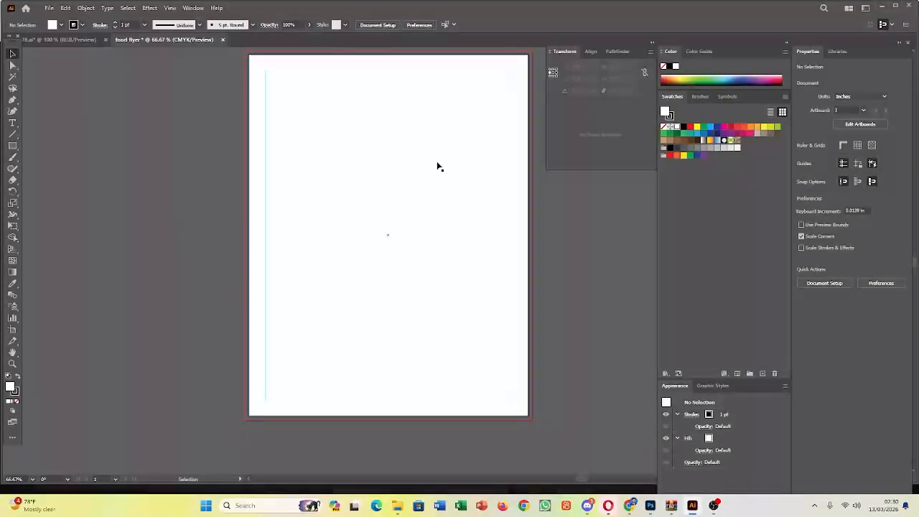
{"action": "left_click", "coordinate": [512, 138]}
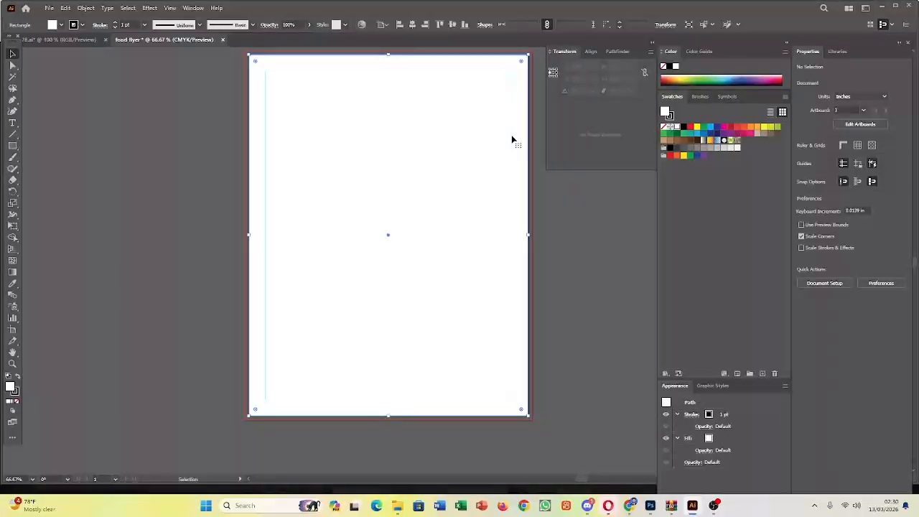
{"action": "right_click", "coordinate": [512, 140]}
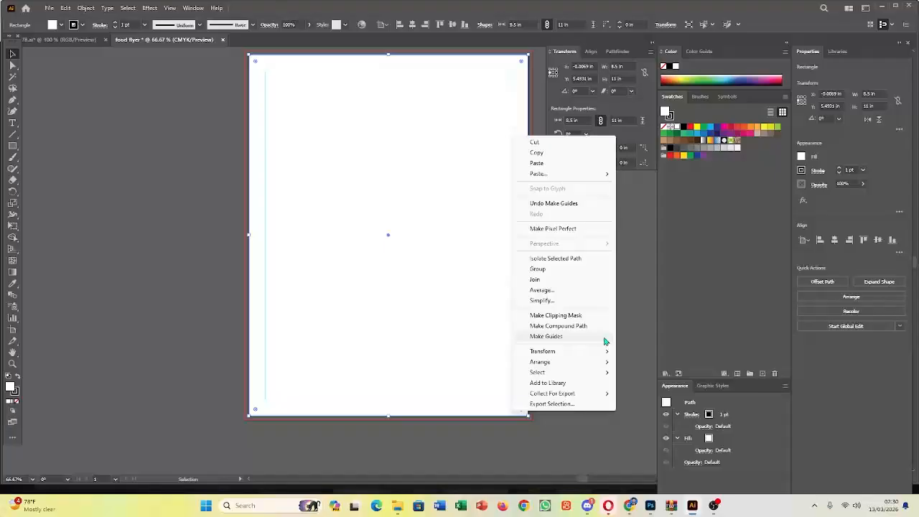
{"action": "left_click", "coordinate": [570, 258]}
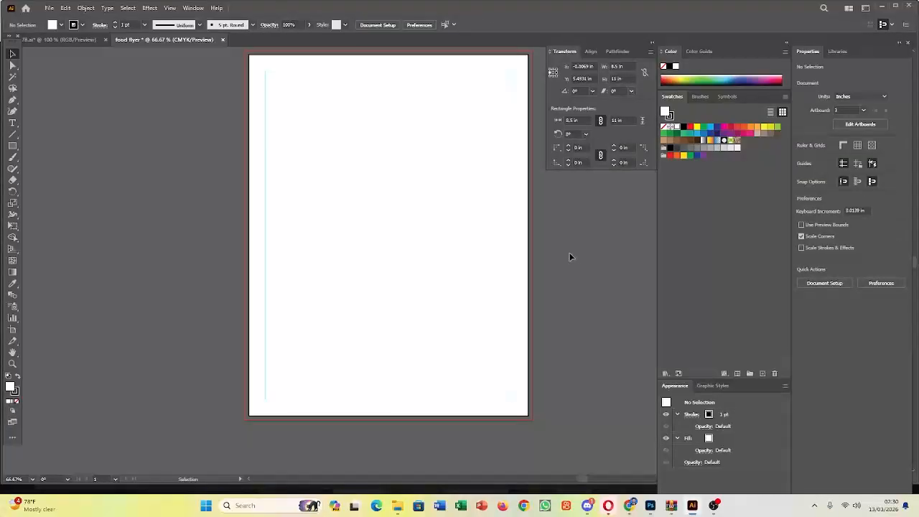
Try to extend the left edge of the page-size rectangle out to the bleed line
{"action": "right_click", "coordinate": [513, 238]}
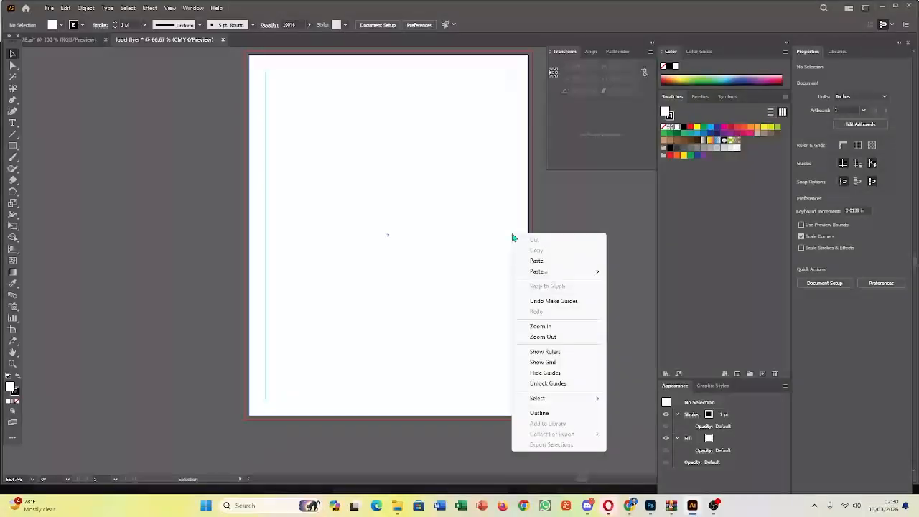
{"action": "left_click", "coordinate": [584, 209]}
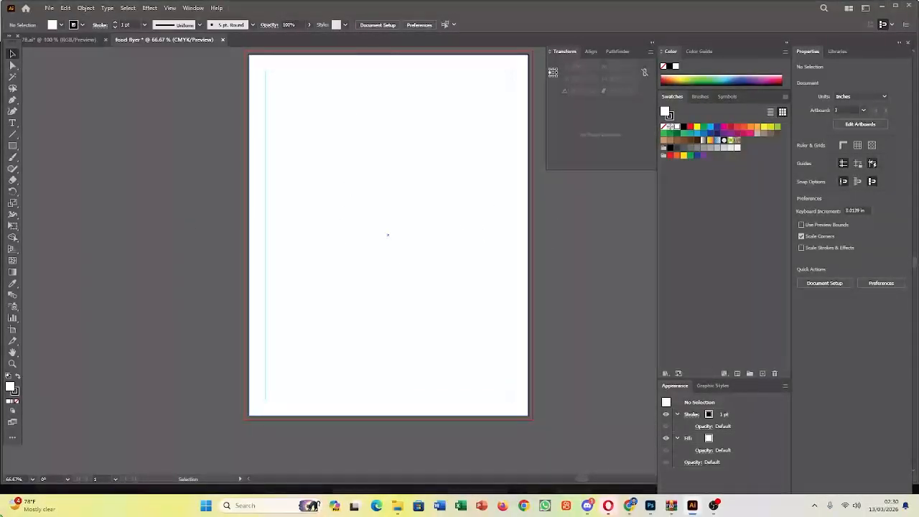
{"action": "left_click", "coordinate": [499, 62]}
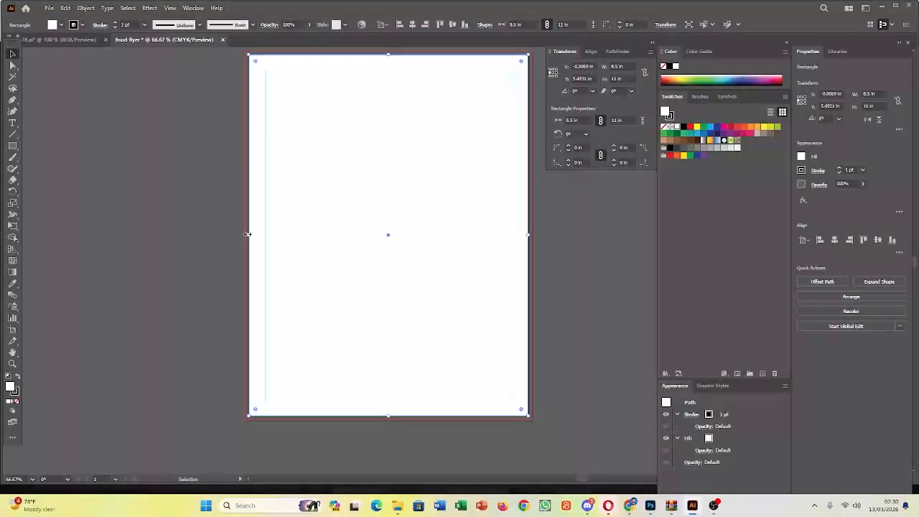
{"action": "left_click_drag", "start_coordinate": [247, 235], "coordinate": [249, 235]}
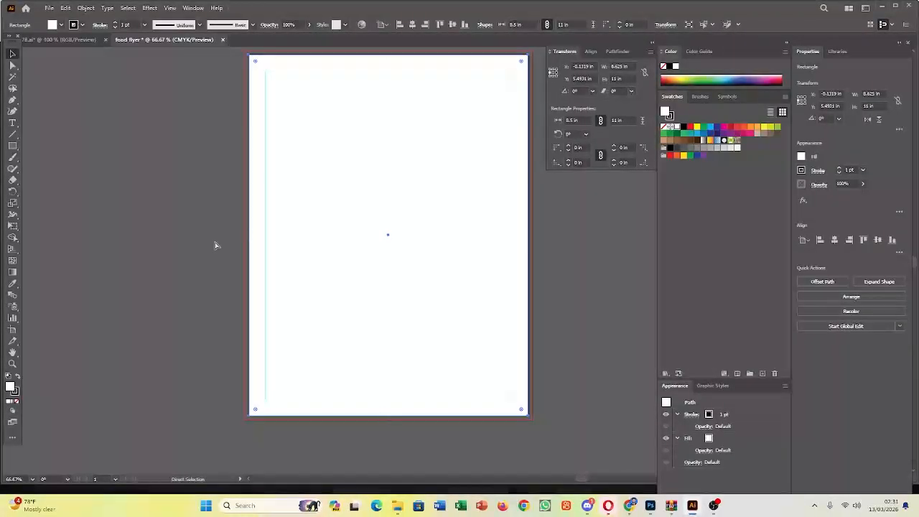
{"action": "left_click", "coordinate": [186, 211]}
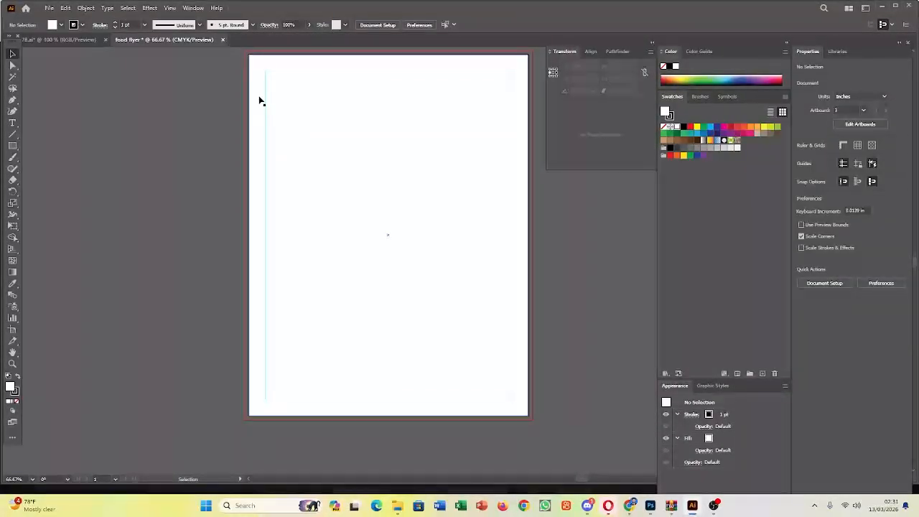
{"action": "left_click_drag", "start_coordinate": [316, 298], "coordinate": [288, 313]}
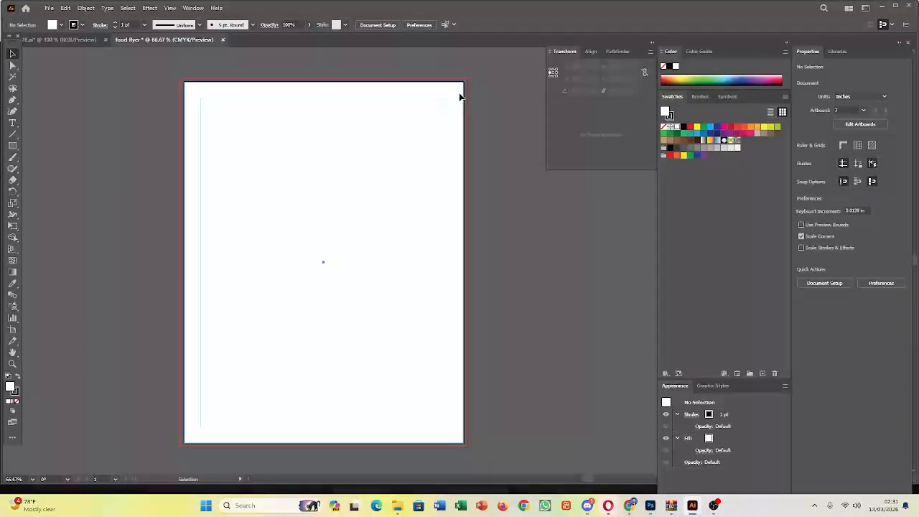
{"action": "left_click", "coordinate": [460, 96]}
{"action": "left_click", "coordinate": [498, 160]}
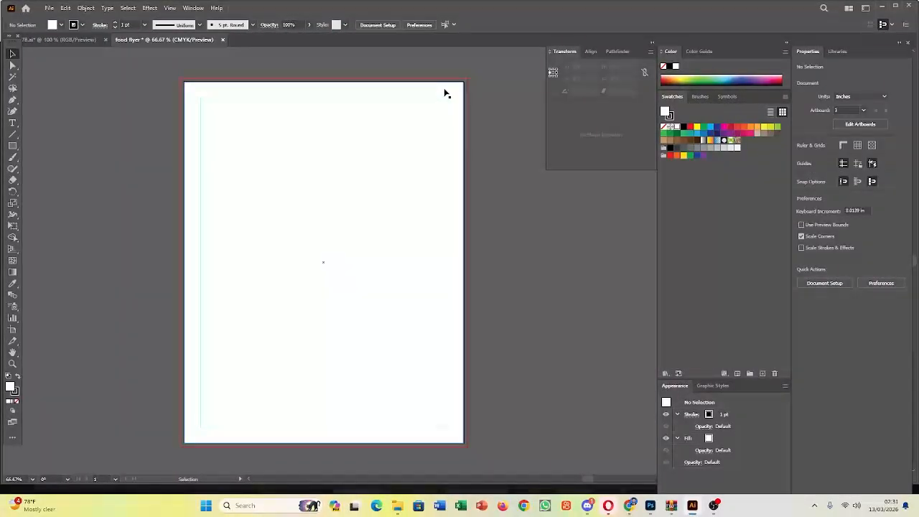
Draw an 8.75 × 11.25 in rectangle out to the bleed edges on all sides and fill it with black
{"action": "left_click", "coordinate": [13, 145]}
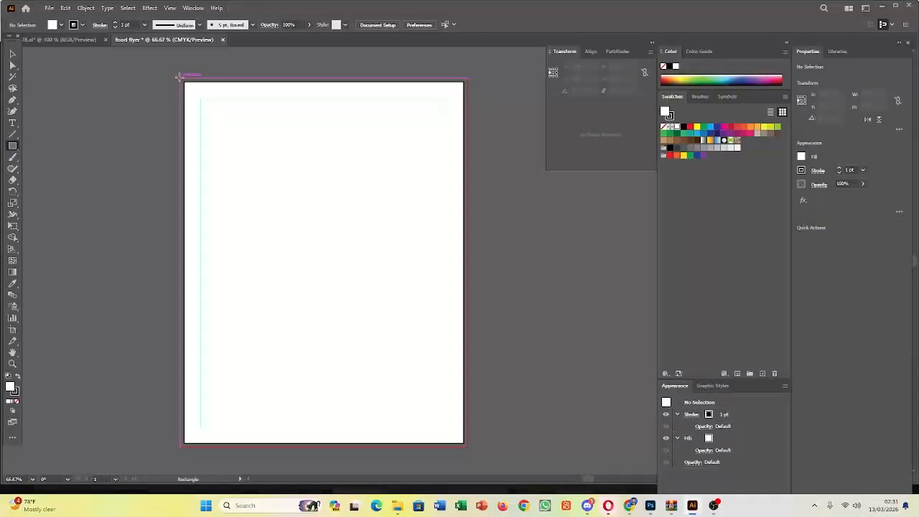
{"action": "left_click_drag", "start_coordinate": [180, 76], "coordinate": [468, 423]}
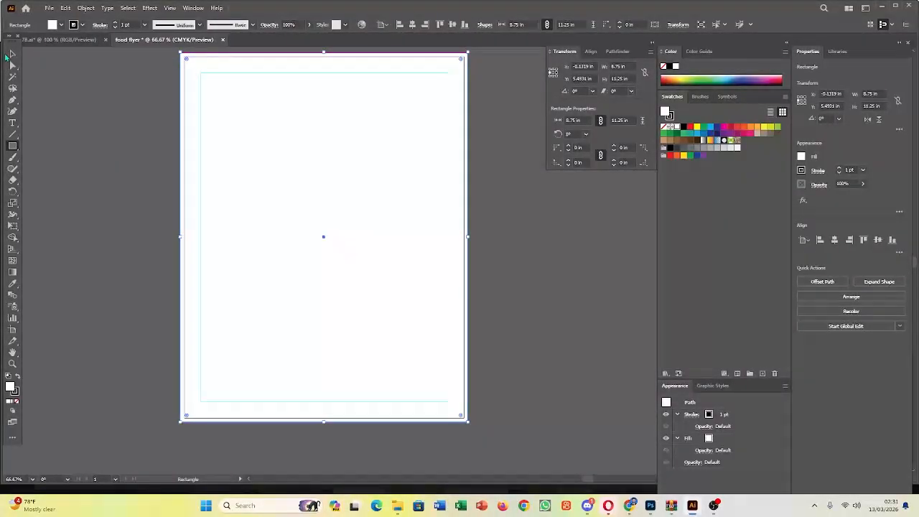
{"action": "left_click", "coordinate": [10, 54]}
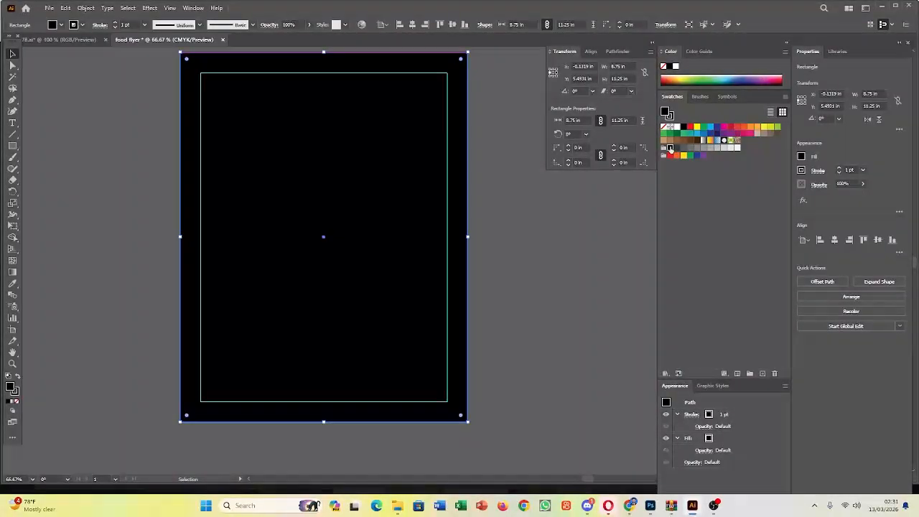
{"action": "left_click", "coordinate": [670, 148]}
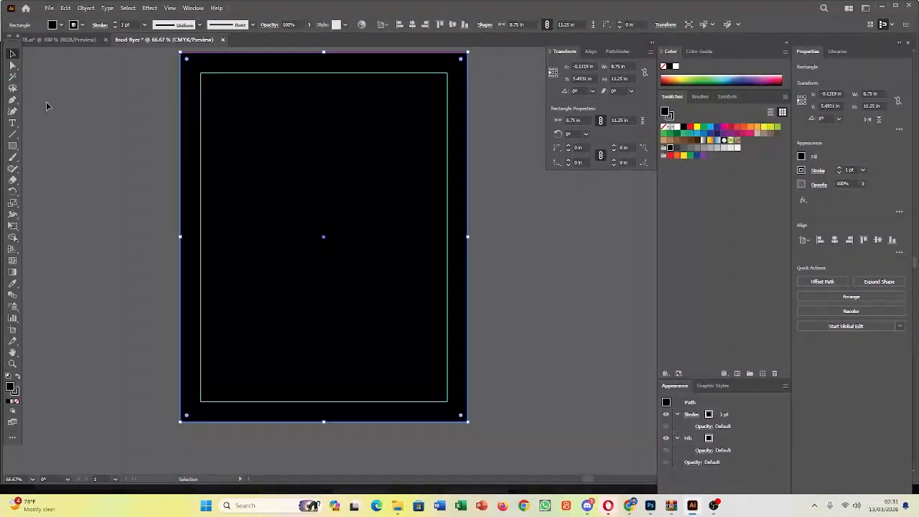
{"action": "left_click", "coordinate": [71, 130]}
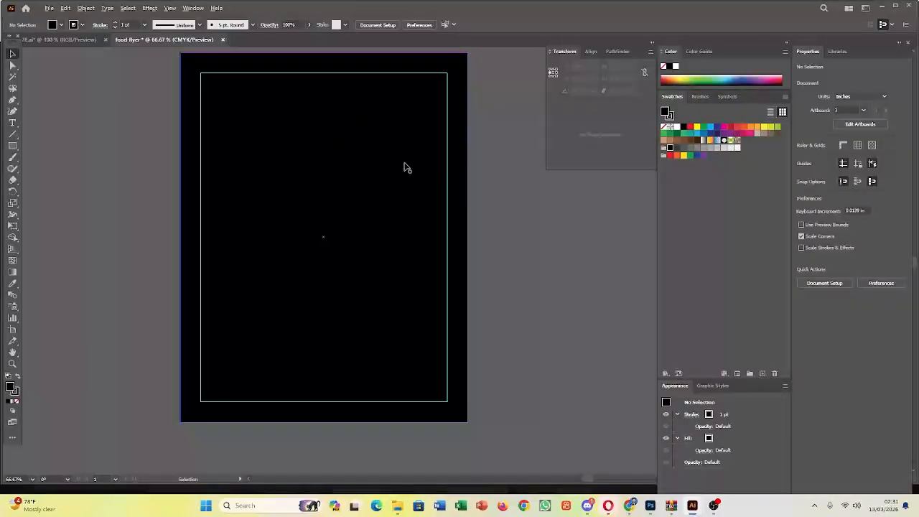
Select both background rectangles and lock them in place
{"action": "scroll", "coordinate": [404, 166], "scroll_direction": "up", "scroll_amount": 2}
{"action": "scroll", "coordinate": [405, 166], "scroll_direction": "down", "scroll_amount": 2}
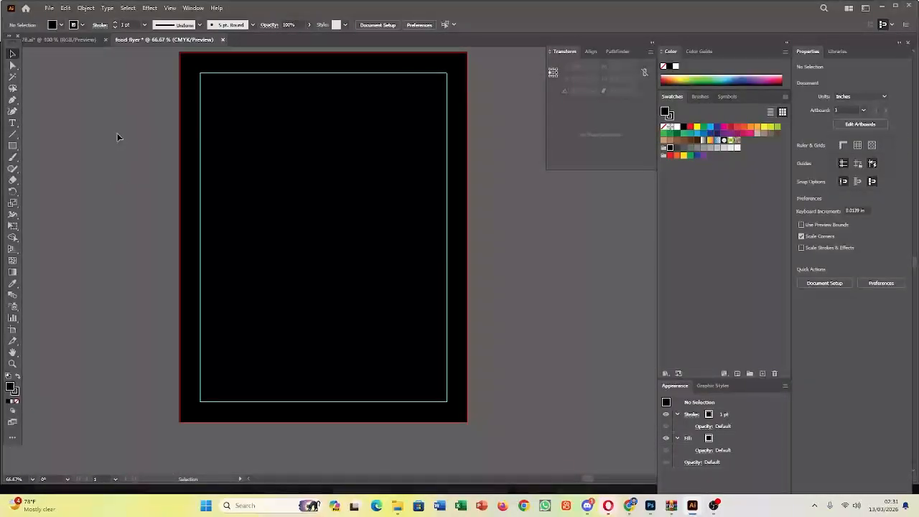
{"action": "left_click_drag", "start_coordinate": [117, 133], "coordinate": [293, 193]}
{"action": "key", "text": "a"}
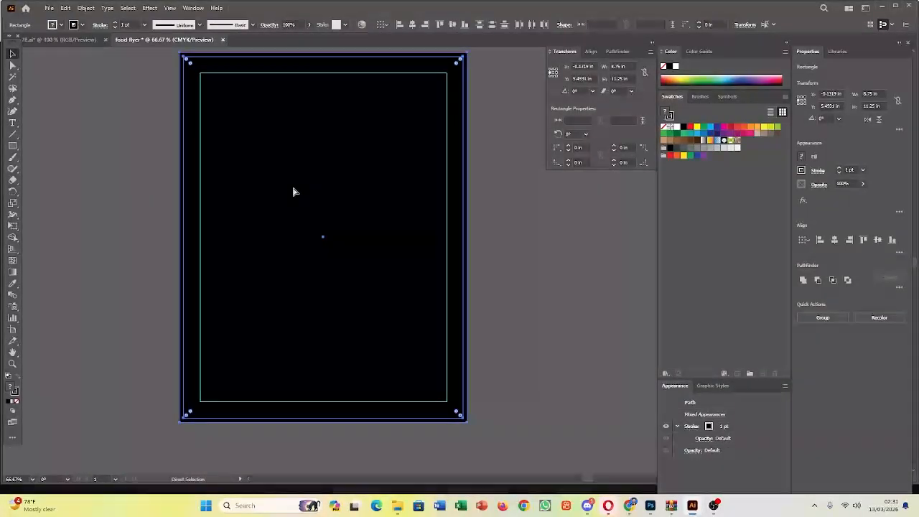
{"action": "key", "text": "v"}
{"action": "key", "text": "ctrl+shift+a"}
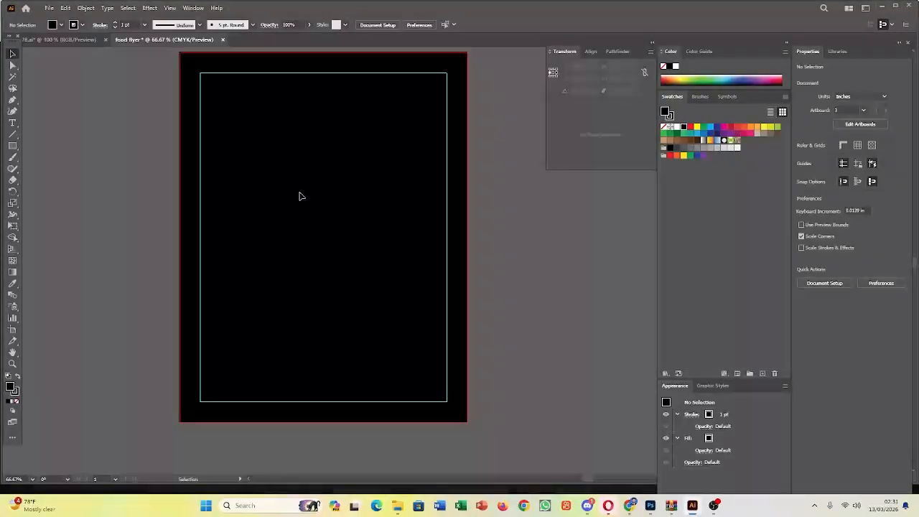
Draw a circle about 1.85 in across in the lower-left part of the flyer, inside the margin guides
{"action": "mouse_move", "coordinate": [296, 191]}
{"action": "left_mouse_down"}
{"action": "mouse_move", "coordinate": [304, 267]}
{"action": "mouse_move", "coordinate": [307, 206]}
{"action": "mouse_move", "coordinate": [291, 184]}
{"action": "left_mouse_up"}
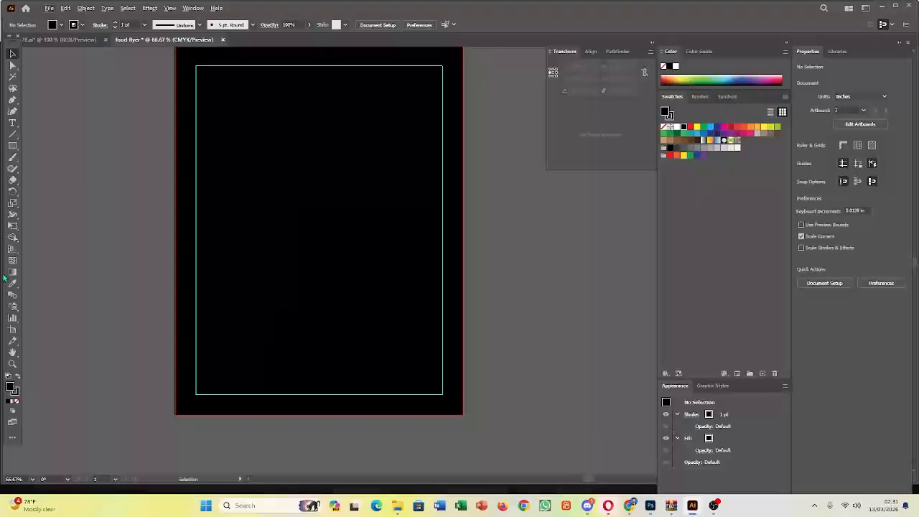
{"action": "left_click", "coordinate": [12, 147]}
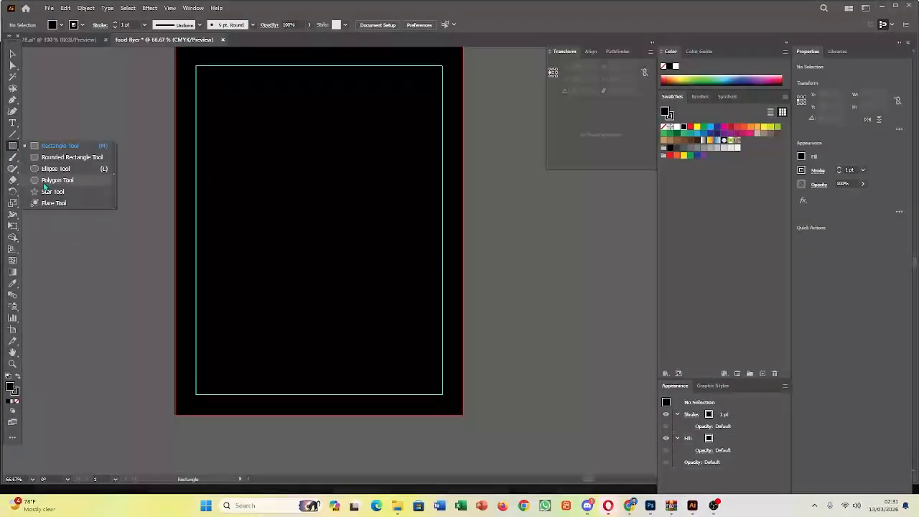
{"action": "left_click", "coordinate": [50, 169]}
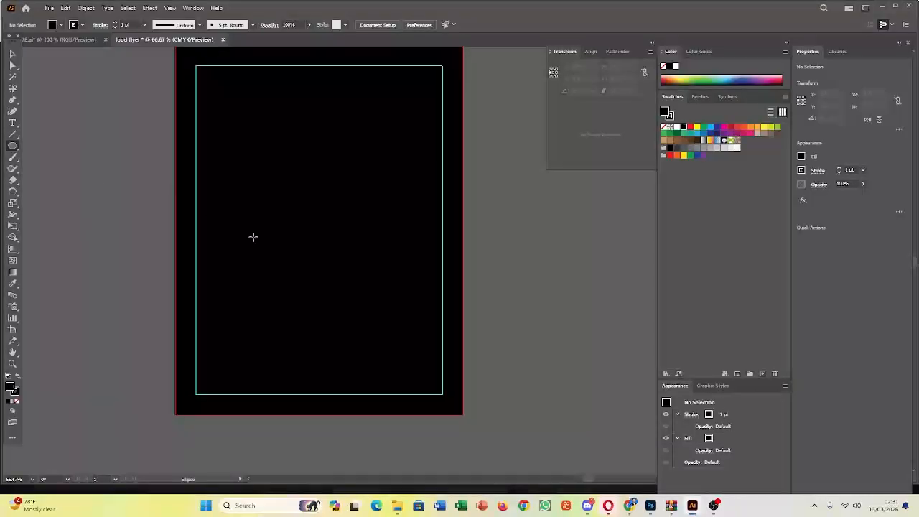
{"action": "left_click_drag", "start_coordinate": [243, 307], "coordinate": [304, 369]}
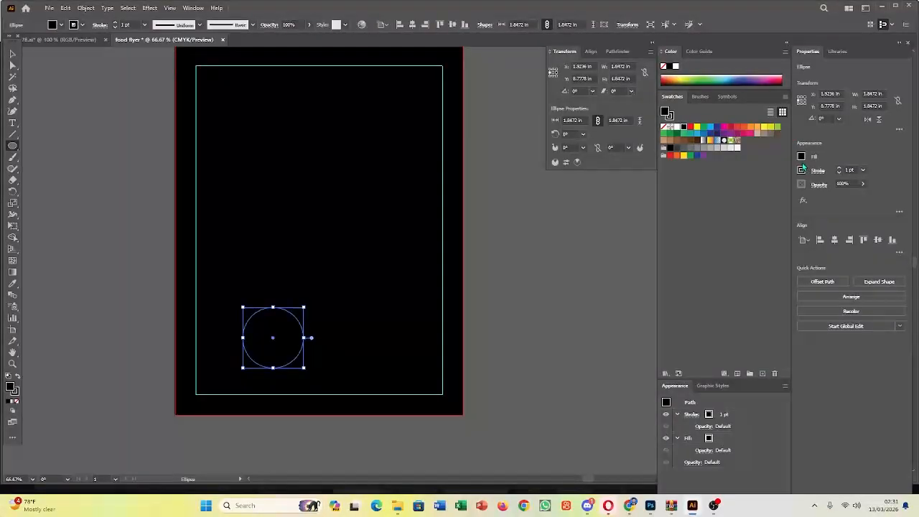
Give the circle a 3 pt yellow stroke
{"action": "left_click", "coordinate": [839, 168]}
{"action": "left_click", "coordinate": [839, 168]}
{"action": "left_click", "coordinate": [802, 170]}
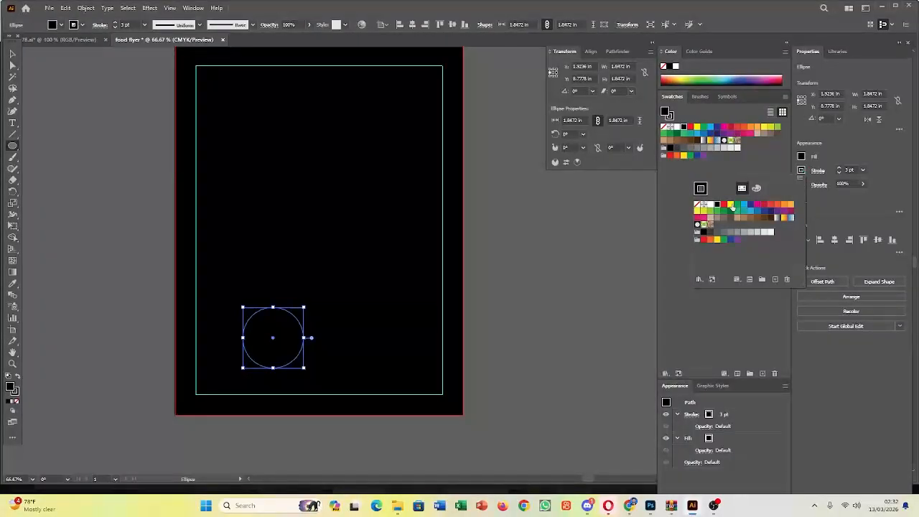
{"action": "left_click", "coordinate": [731, 205]}
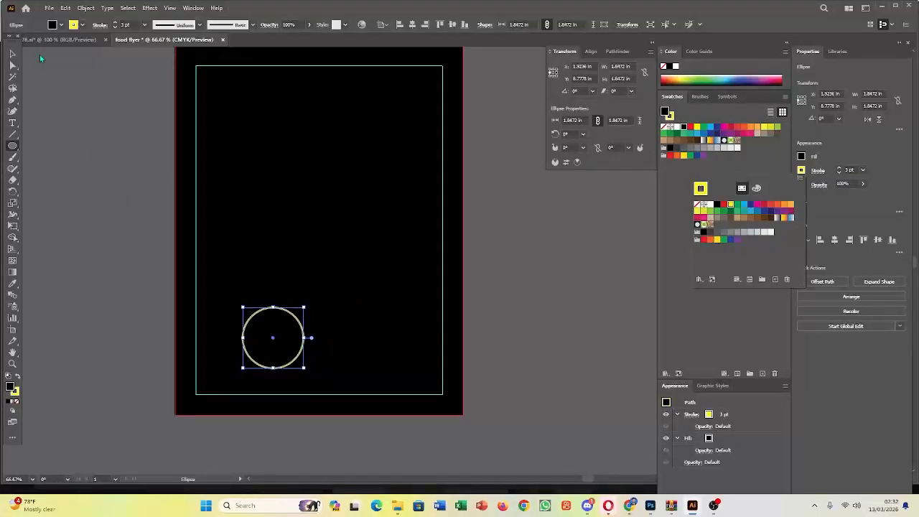
{"action": "left_click", "coordinate": [331, 308]}
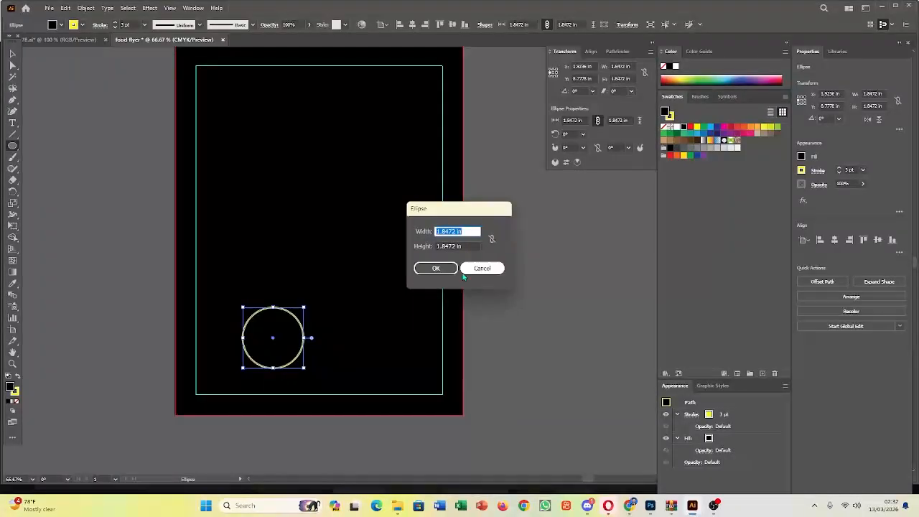
{"action": "left_click", "coordinate": [482, 268]}
Duplicate the yellow-outlined circle twice to the right to form a row of three circles
{"action": "scroll", "coordinate": [310, 296], "scroll_direction": "up", "scroll_amount": 2}
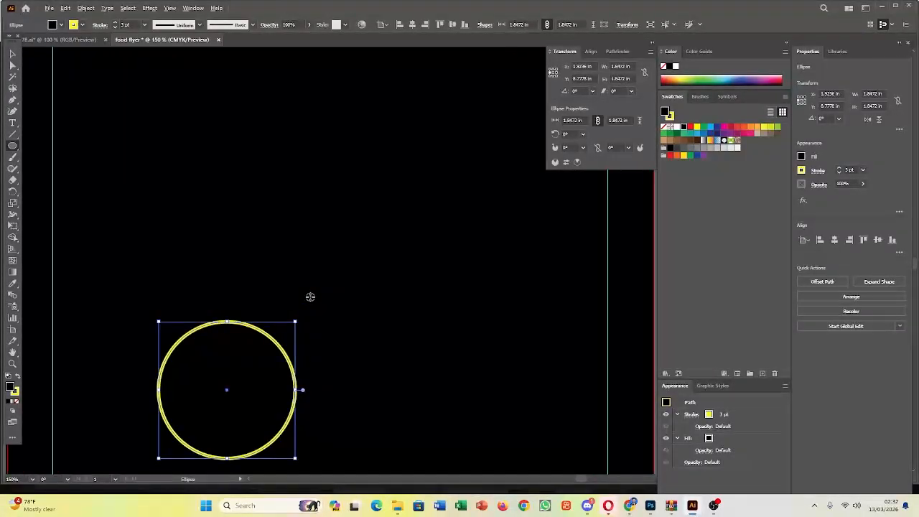
{"action": "scroll", "coordinate": [316, 298], "scroll_direction": "down", "scroll_amount": 1}
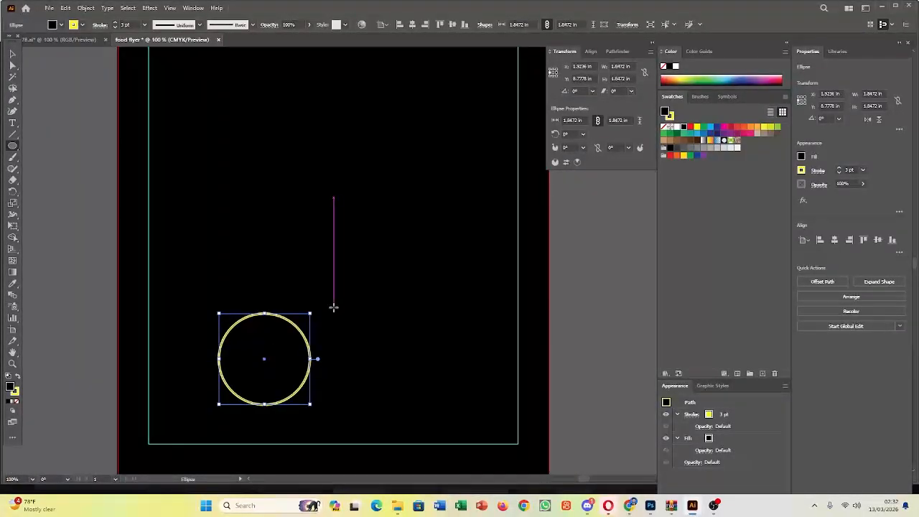
{"action": "left_click_drag", "start_coordinate": [303, 276], "coordinate": [273, 220]}
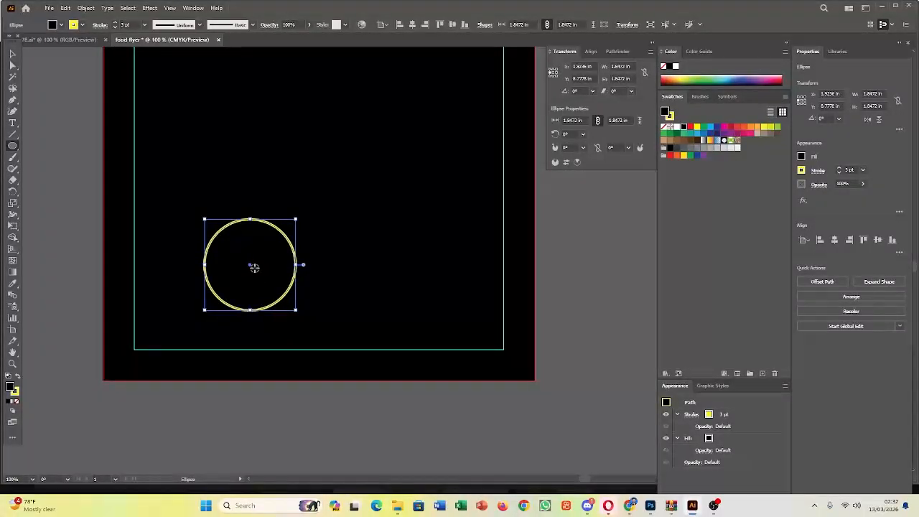
{"action": "left_click", "coordinate": [256, 267]}
{"action": "left_click", "coordinate": [481, 267]}
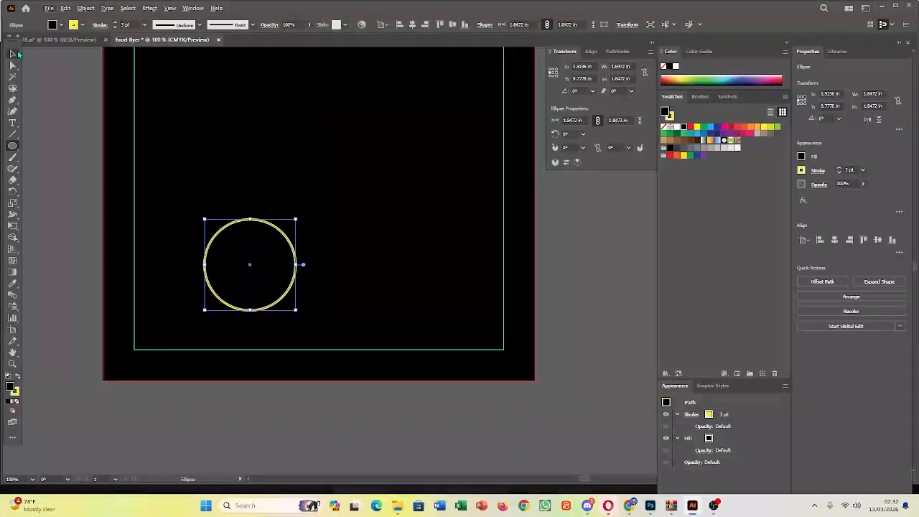
{"action": "left_click", "coordinate": [14, 54]}
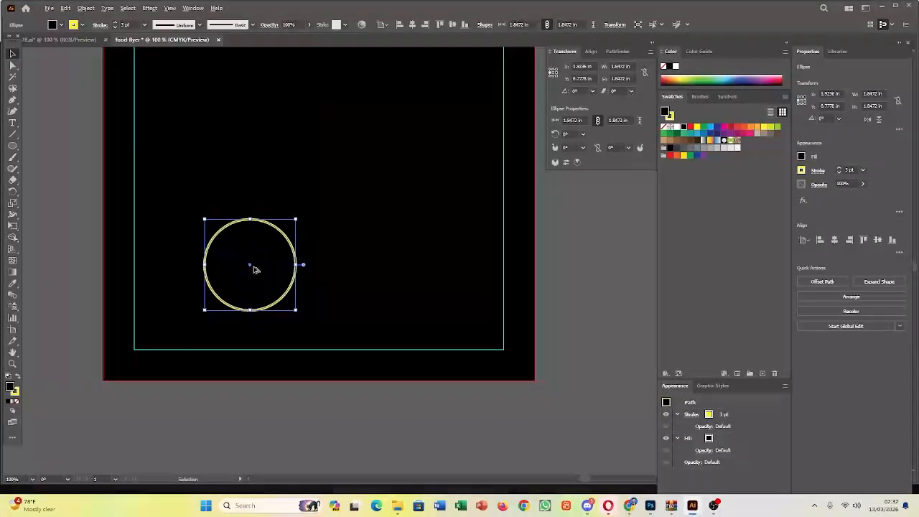
{"action": "left_click_drag", "start_coordinate": [256, 269], "coordinate": [473, 275]}
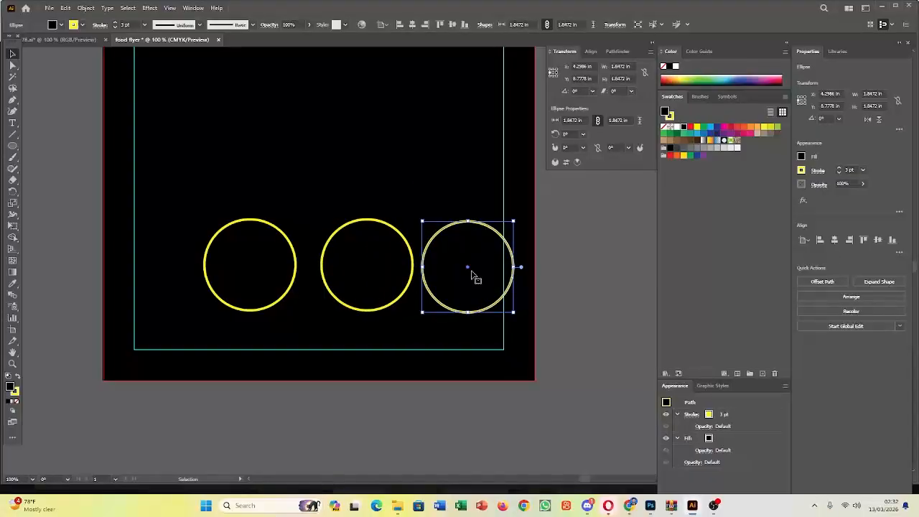
Align the three circles on their vertical centers and move the row inside the side margins, higher above the bottom guide
{"action": "left_click", "coordinate": [412, 256]}
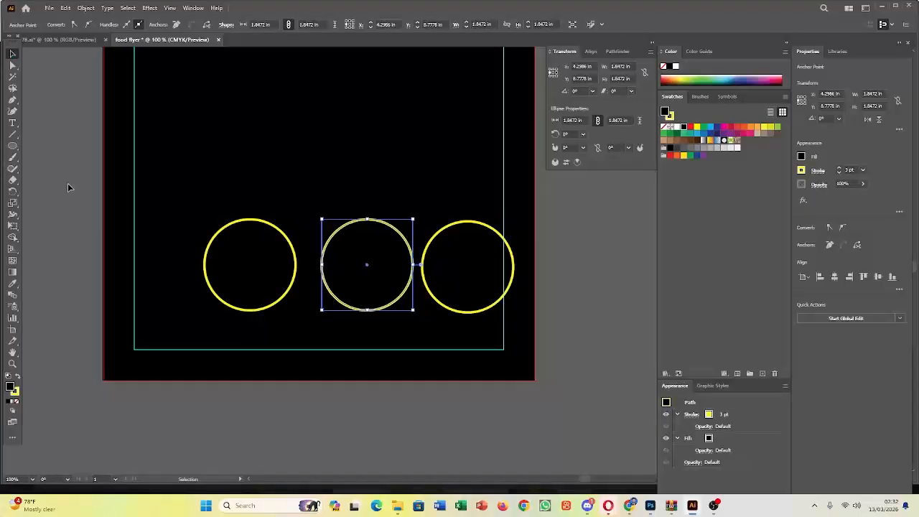
{"action": "left_click", "coordinate": [195, 232]}
{"action": "left_click", "coordinate": [460, 254]}
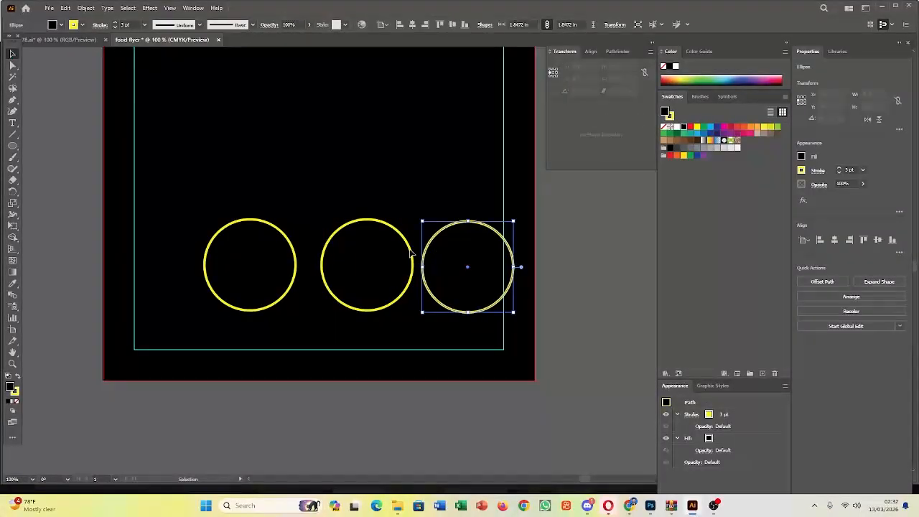
{"action": "left_click", "coordinate": [327, 264], "text": "shift"}
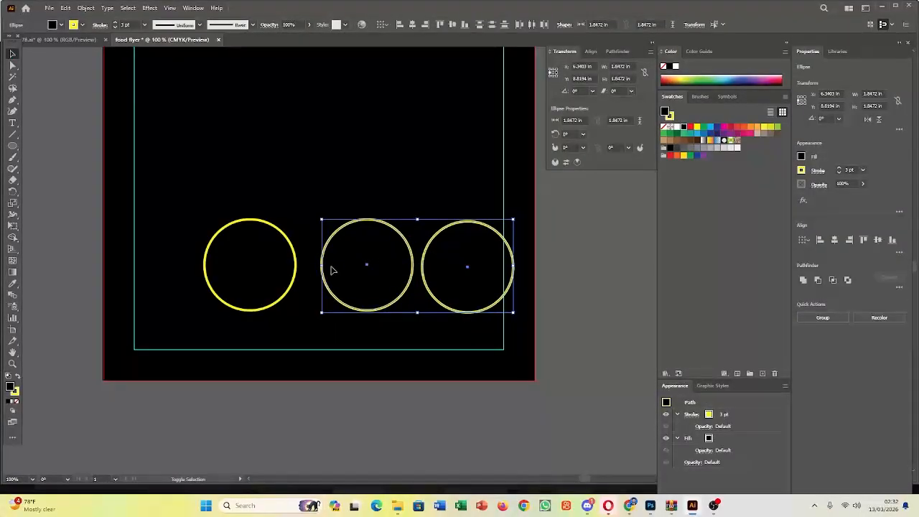
{"action": "left_click", "coordinate": [286, 242], "text": "shift"}
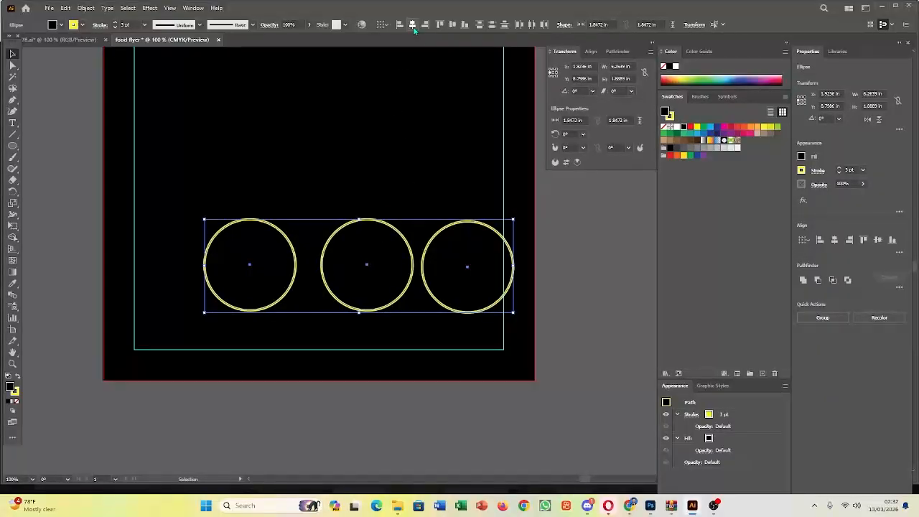
{"action": "left_click", "coordinate": [452, 25]}
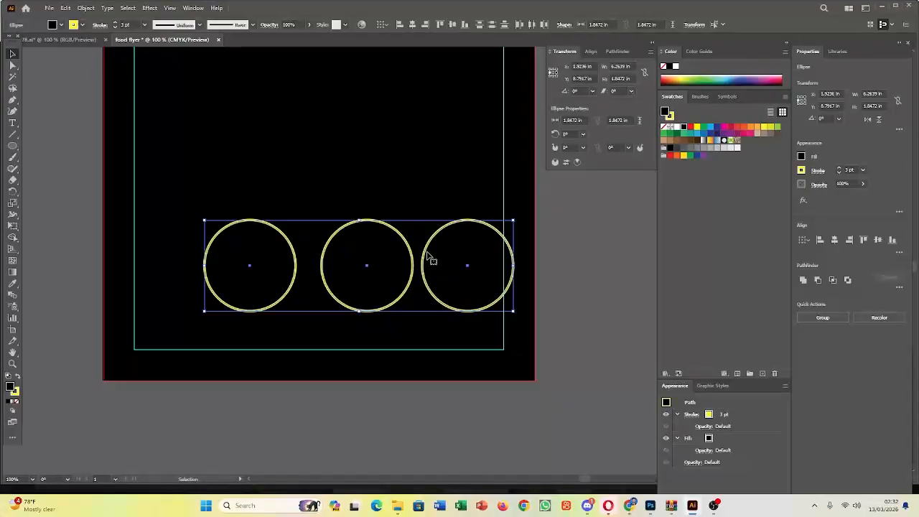
{"action": "left_click_drag", "start_coordinate": [431, 260], "coordinate": [389, 267]}
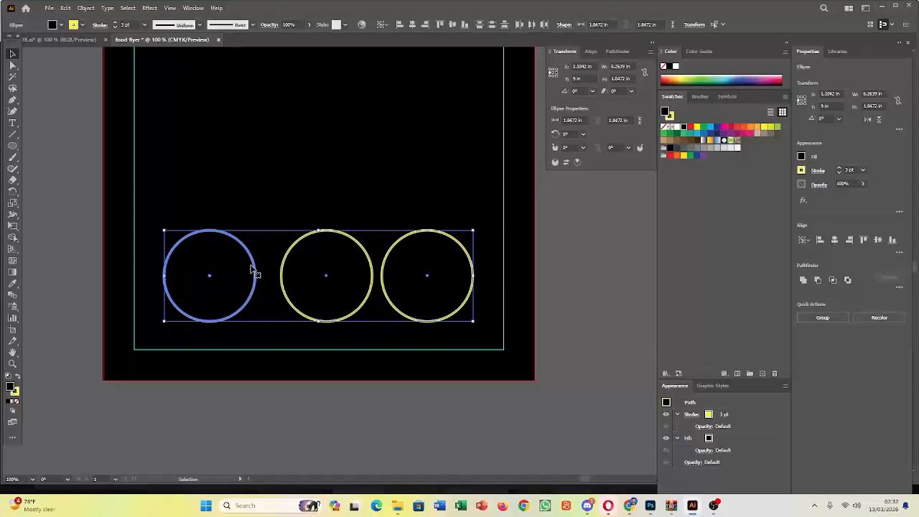
{"action": "left_click_drag", "start_coordinate": [327, 278], "coordinate": [327, 219]}
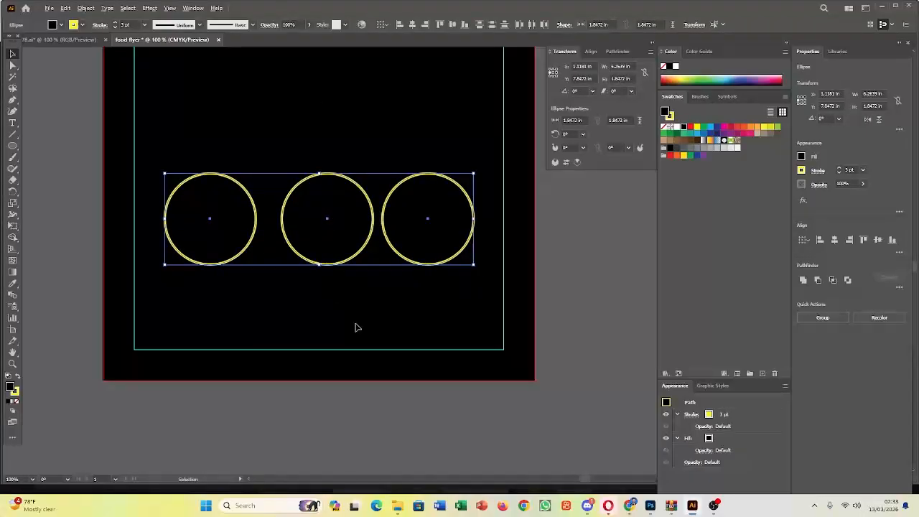
Move the row of three circles slightly higher on the flyer, to a Y position of about 7.69 in
{"action": "scroll", "coordinate": [355, 324], "scroll_direction": "down", "scroll_amount": 2}
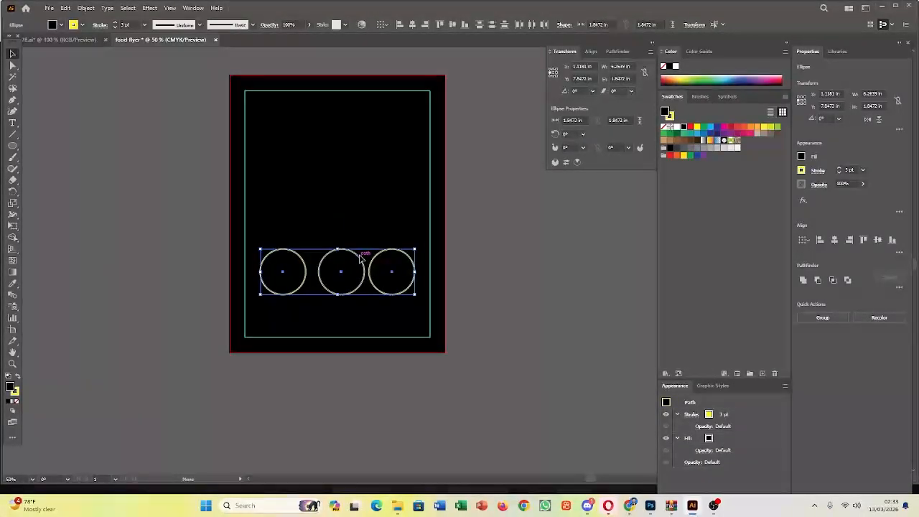
{"action": "left_click_drag", "start_coordinate": [361, 260], "coordinate": [362, 256]}
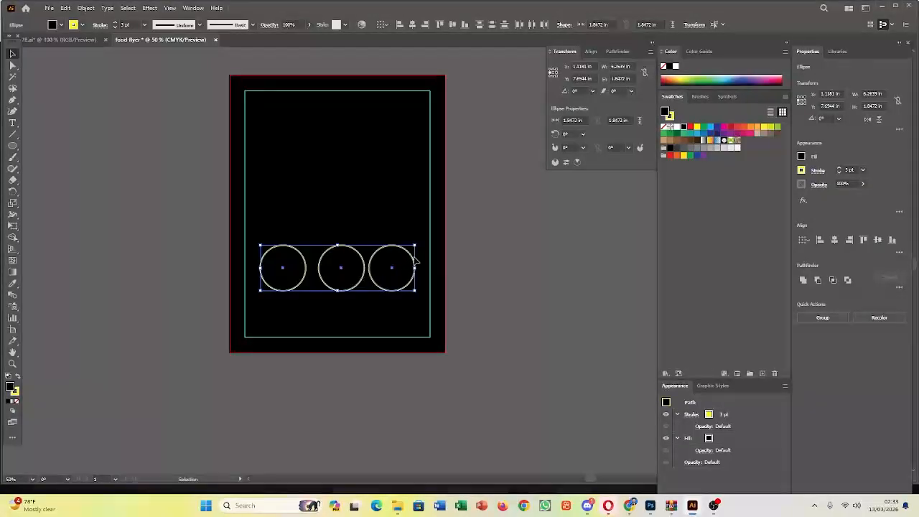
{"action": "left_click", "coordinate": [474, 297]}
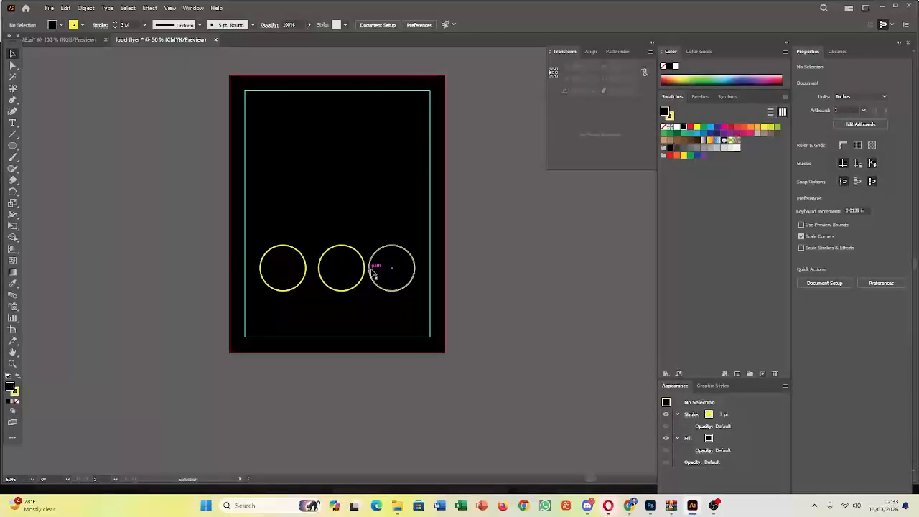
Nudge the left circle to the right, to an X position of about 1.19 in
{"action": "left_click", "coordinate": [306, 269]}
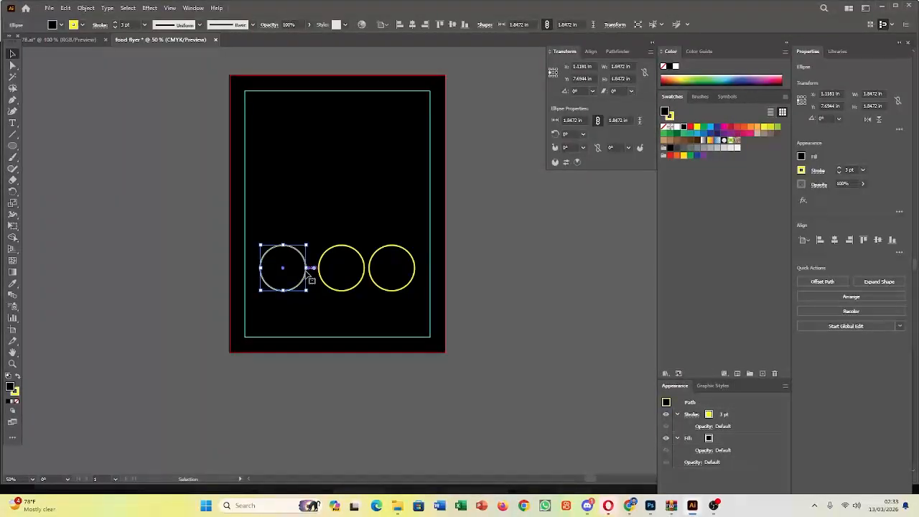
{"action": "key", "text": "Right"}
{"action": "key", "text": "Right"}
{"action": "key", "text": "Right"}
{"action": "key", "text": "Right"}
{"action": "key", "text": "Right"}
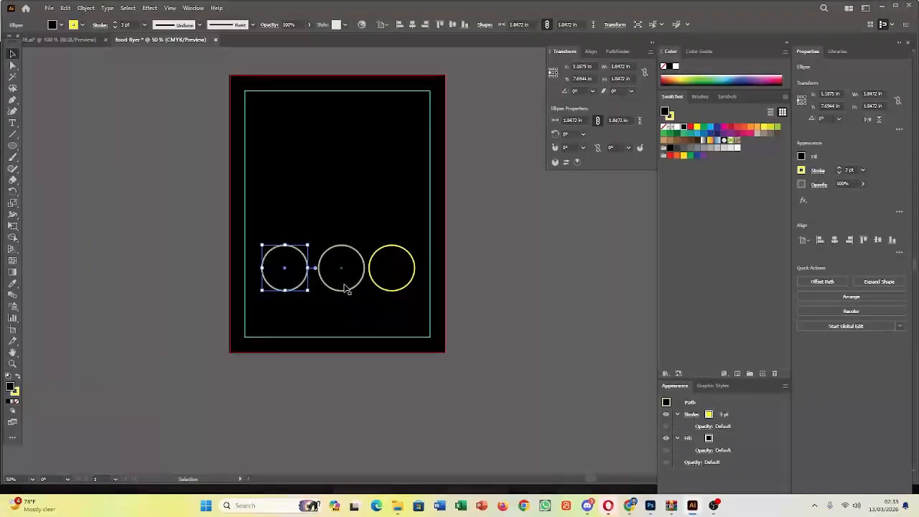
Nudge the middle circle to the left, closer to the first circle, to an X position of about 3.31 in
{"action": "left_click", "coordinate": [351, 289]}
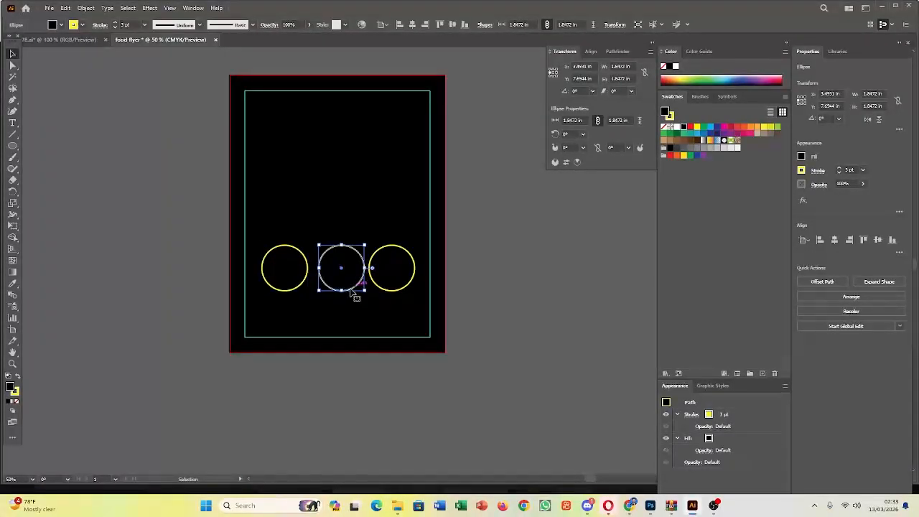
{"action": "key", "text": "Left"}
{"action": "key", "text": "Left"}
{"action": "key", "text": "Left"}
{"action": "key", "text": "Left"}
{"action": "key", "text": "Left"}
{"action": "key", "text": "Left"}
{"action": "key", "text": "Left"}
{"action": "key", "text": "Left"}
{"action": "key", "text": "Left"}
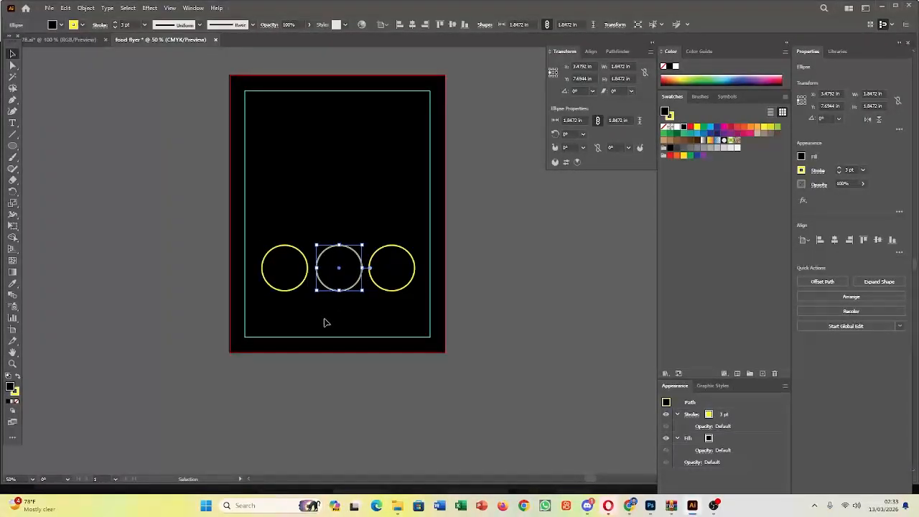
{"action": "key", "text": "Left"}
{"action": "key", "text": "Left"}
{"action": "key", "text": "Left"}
{"action": "key", "text": "Left"}
{"action": "key", "text": "Left"}
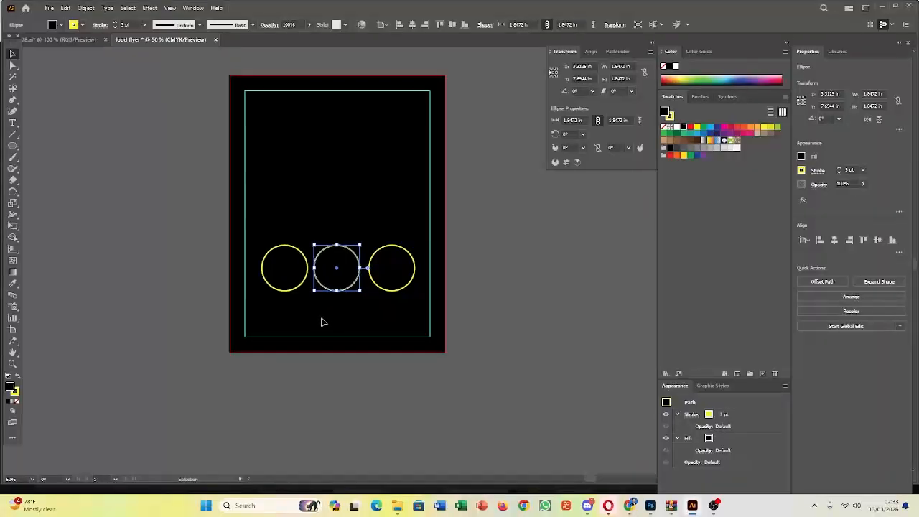
Nudge the right circle slightly left to about X 5.48 in to even out the gaps, and deselect it
{"action": "left_click", "coordinate": [393, 291]}
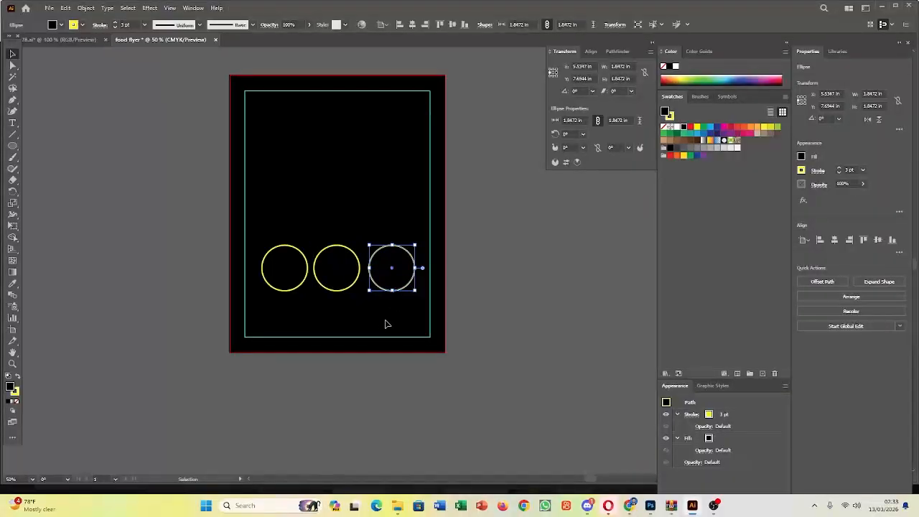
{"action": "key", "text": "Left"}
{"action": "key", "text": "Left"}
{"action": "key", "text": "Left"}
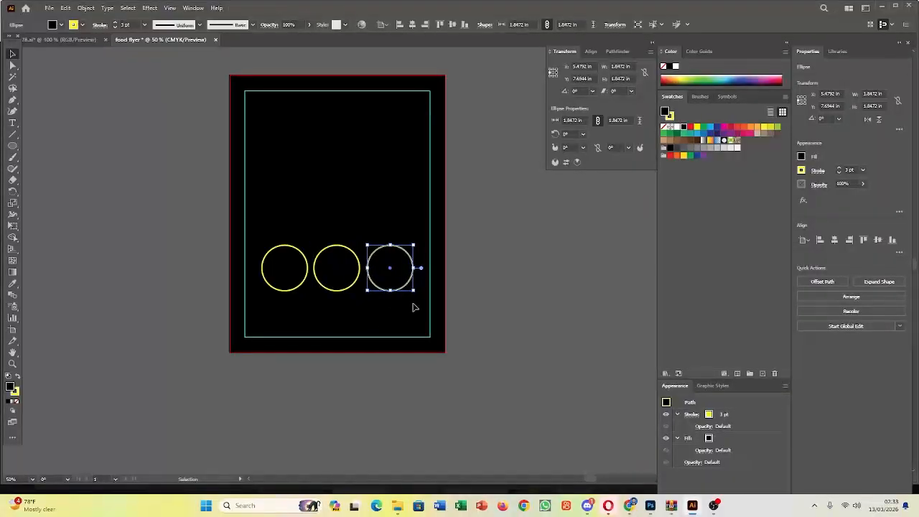
{"action": "left_click", "coordinate": [467, 356]}
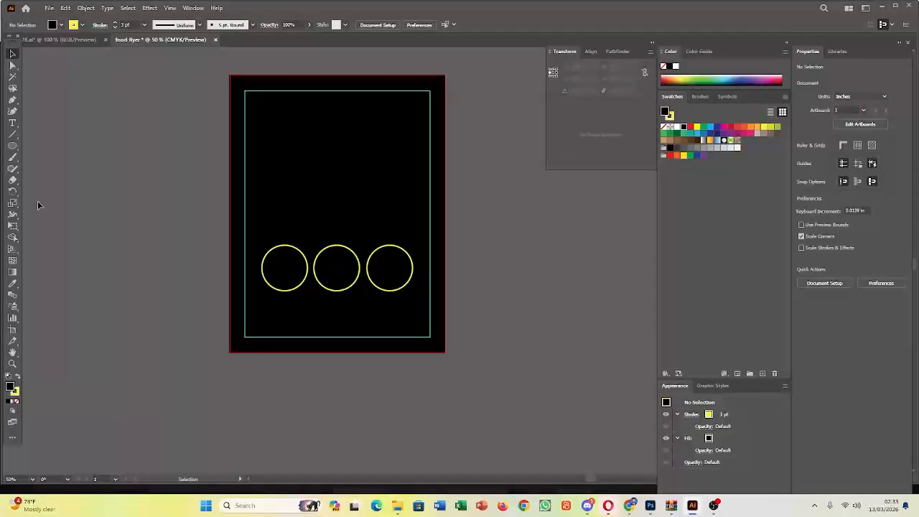
Draw a closed five-point Pen shape across the flyer's top from bleed to bleed, pointing down at about X 4.22 in, Y 4.84 in
{"action": "left_click", "coordinate": [12, 99]}
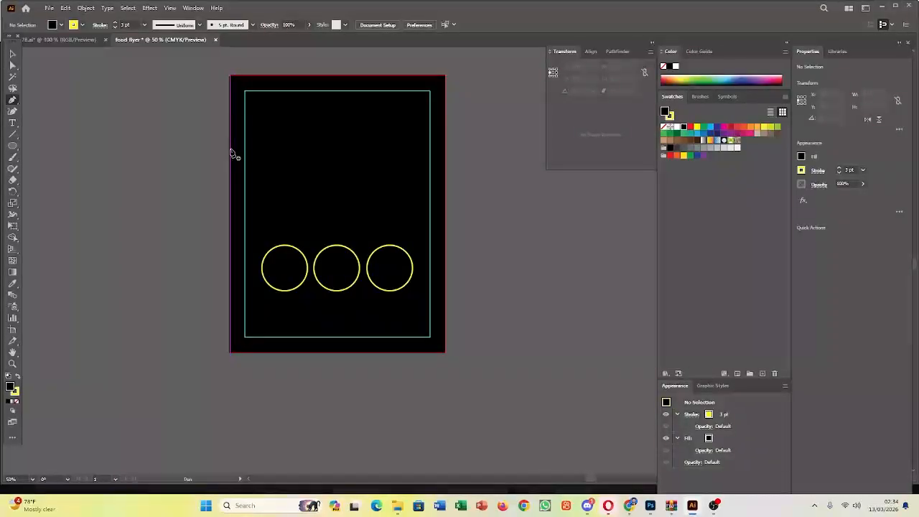
{"action": "left_click", "coordinate": [230, 76]}
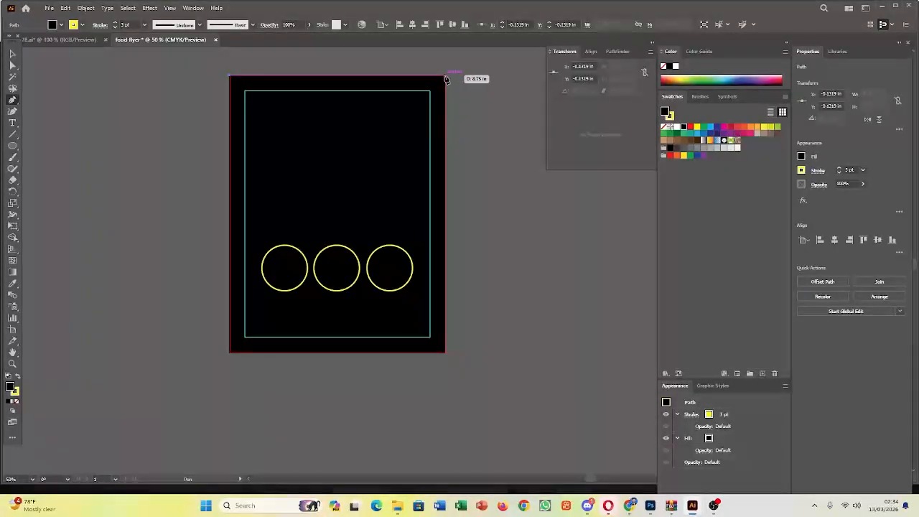
{"action": "left_click", "coordinate": [446, 77]}
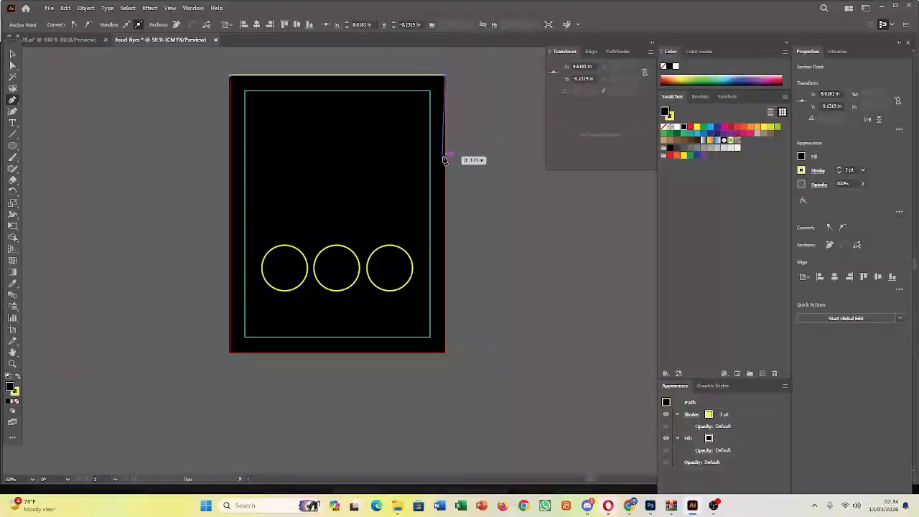
{"action": "left_click", "coordinate": [446, 155]}
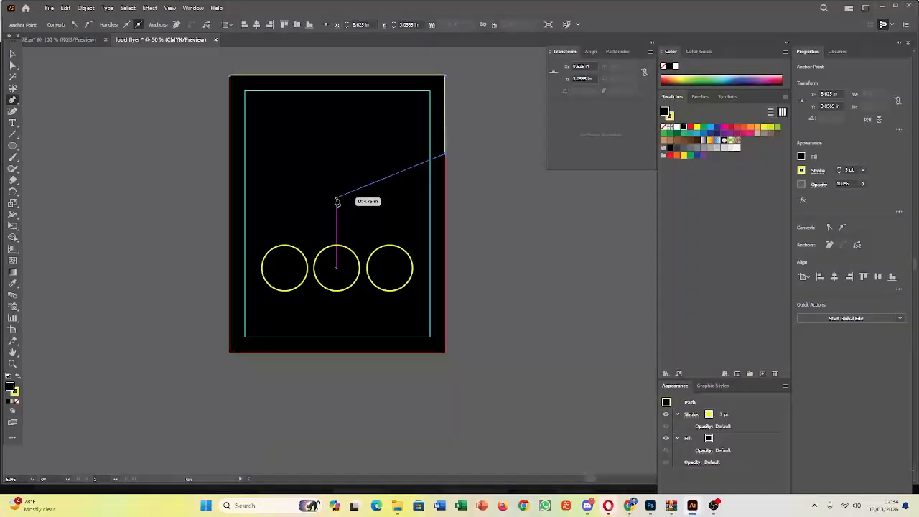
{"action": "left_click", "coordinate": [336, 197]}
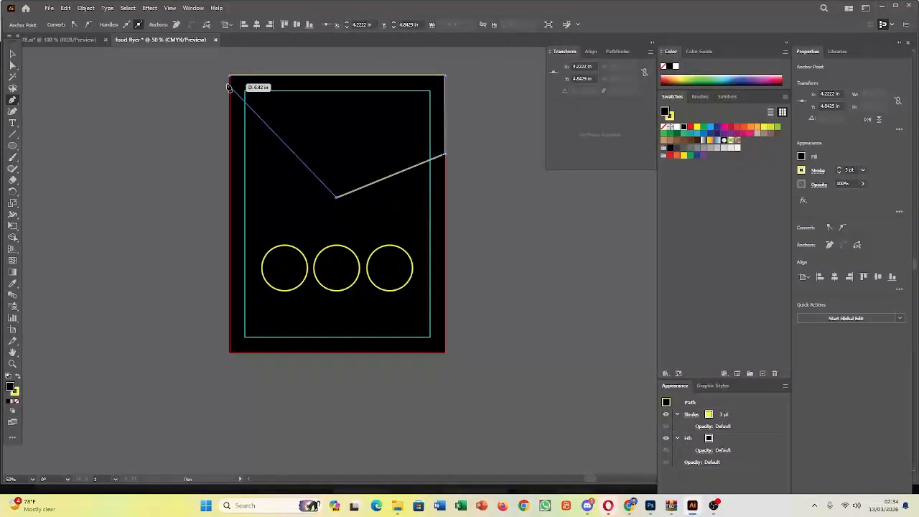
{"action": "left_click", "coordinate": [231, 153]}
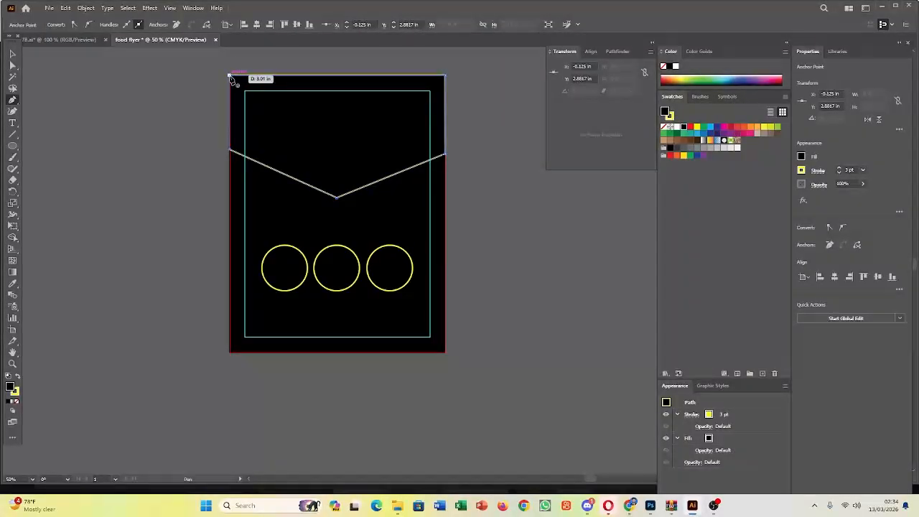
{"action": "left_click", "coordinate": [230, 76]}
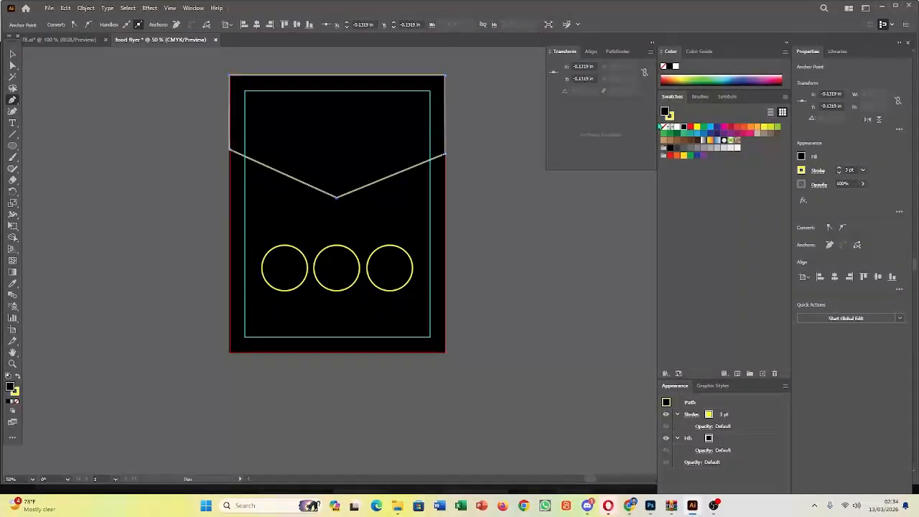
Try yellow and dark blue fills on the pointed top shape, fill it with red and select the whole shape
{"action": "left_click", "coordinate": [697, 128]}
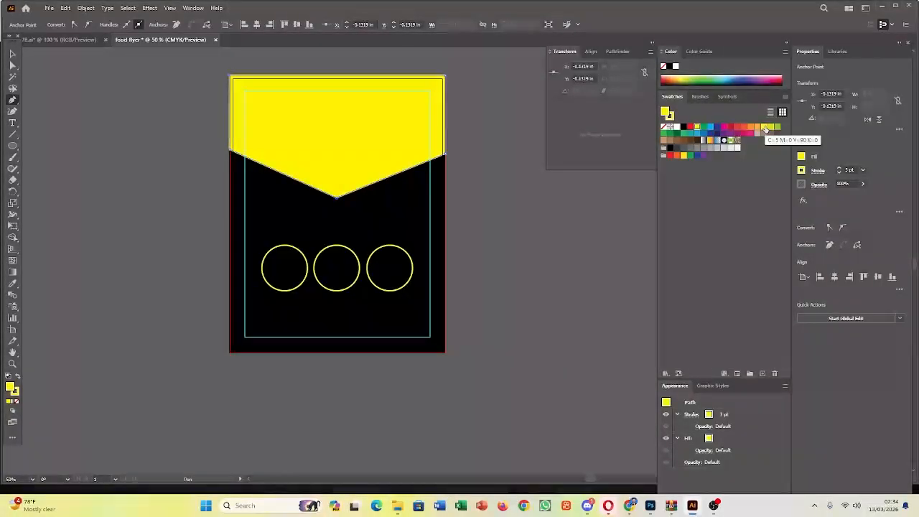
{"action": "left_click", "coordinate": [717, 135]}
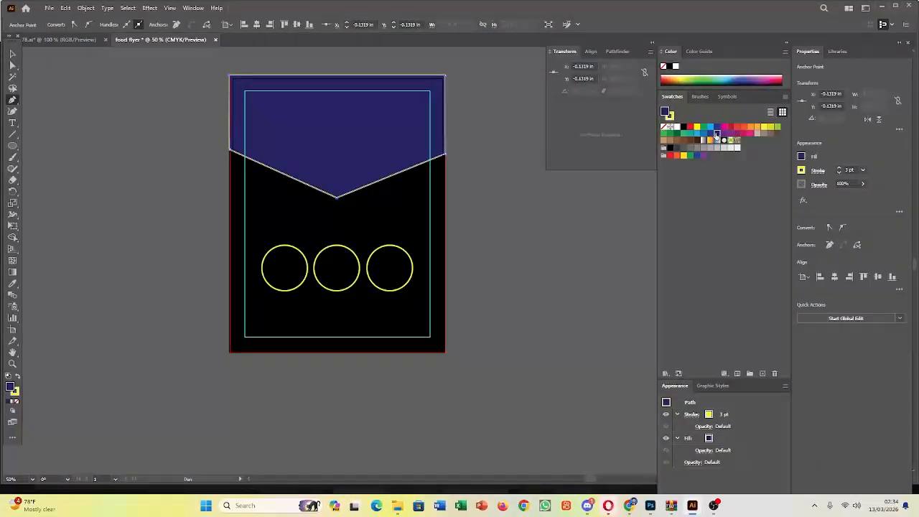
{"action": "left_click", "coordinate": [690, 128]}
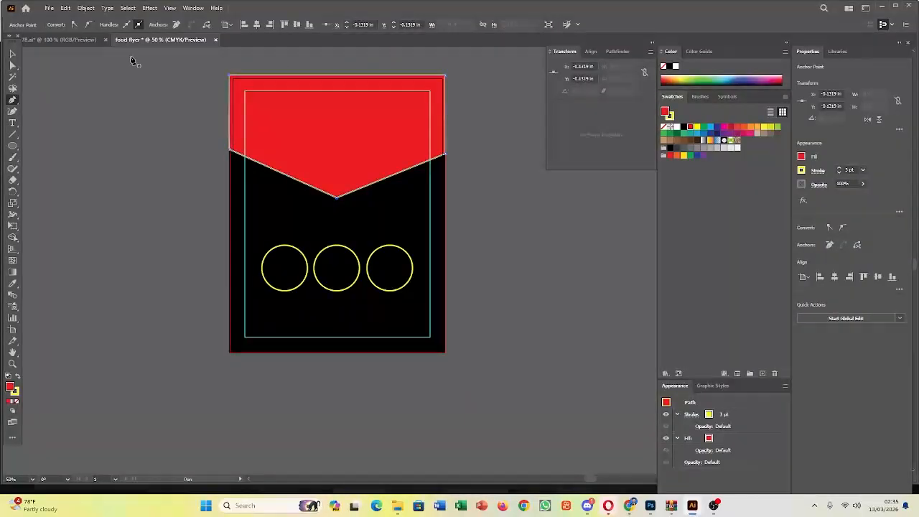
{"action": "left_click", "coordinate": [12, 54]}
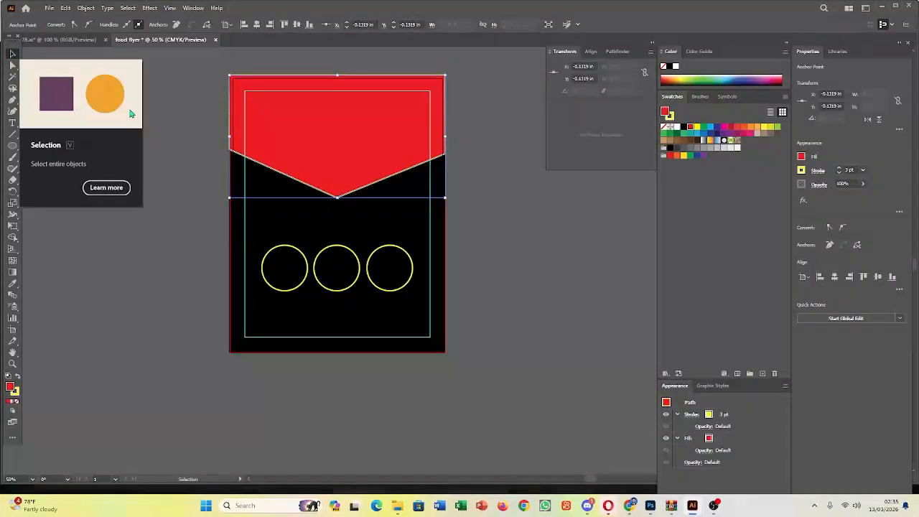
{"action": "left_click", "coordinate": [316, 148]}
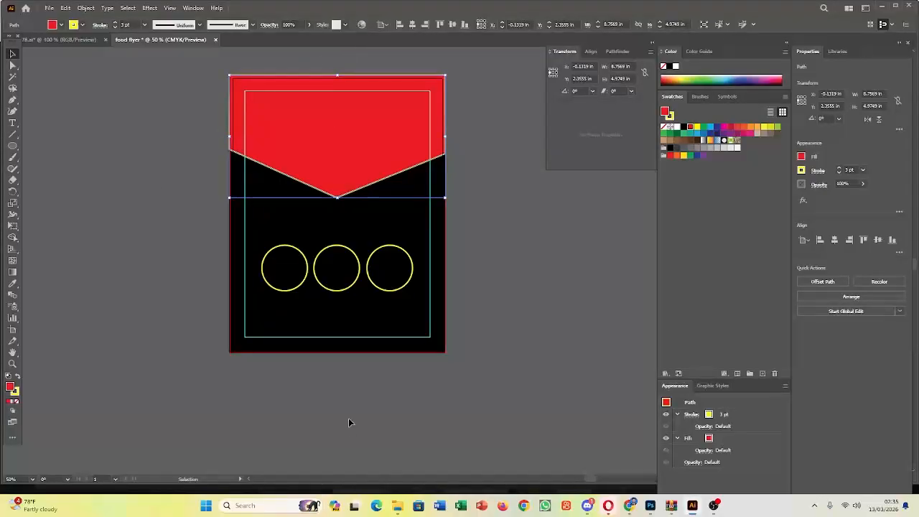
Switch to File Explorer and open the Design Elements folder inside Adobe Illustrator on New Volume (G:)
{"action": "left_click", "coordinate": [397, 506]}
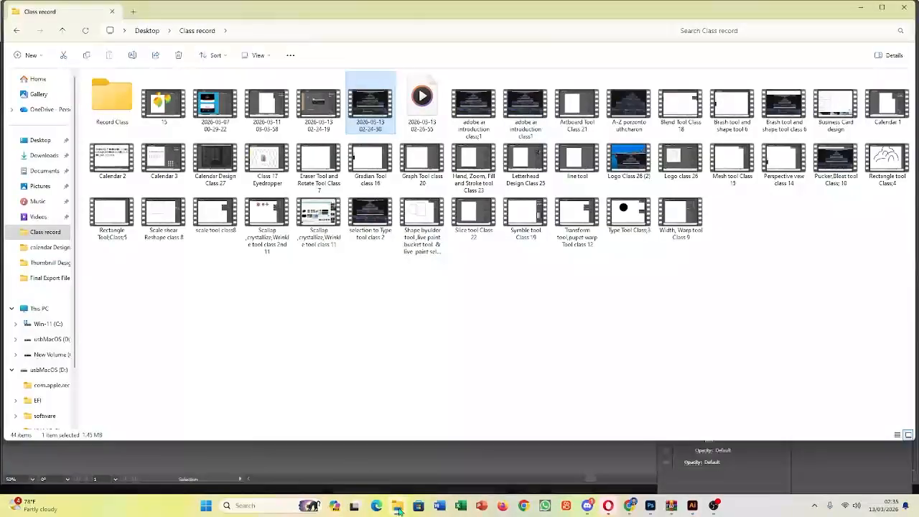
{"action": "left_click", "coordinate": [63, 354]}
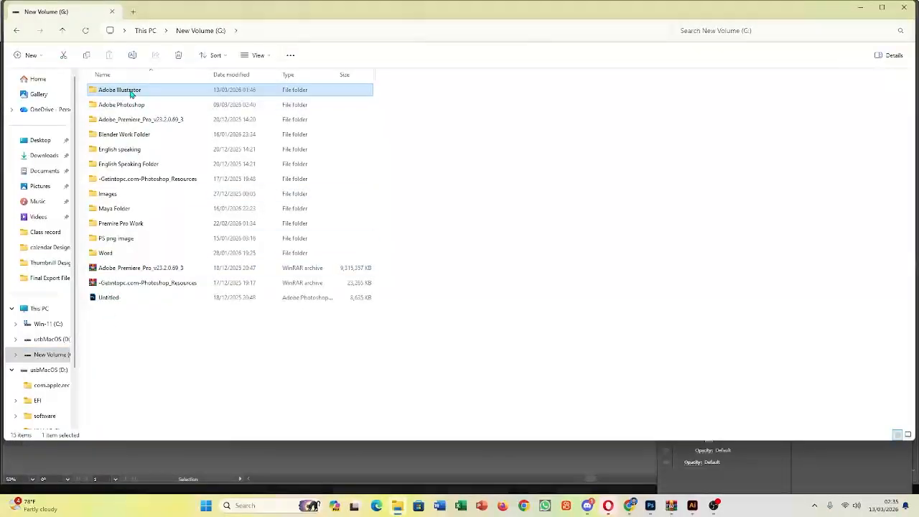
{"action": "double_click", "coordinate": [130, 92]}
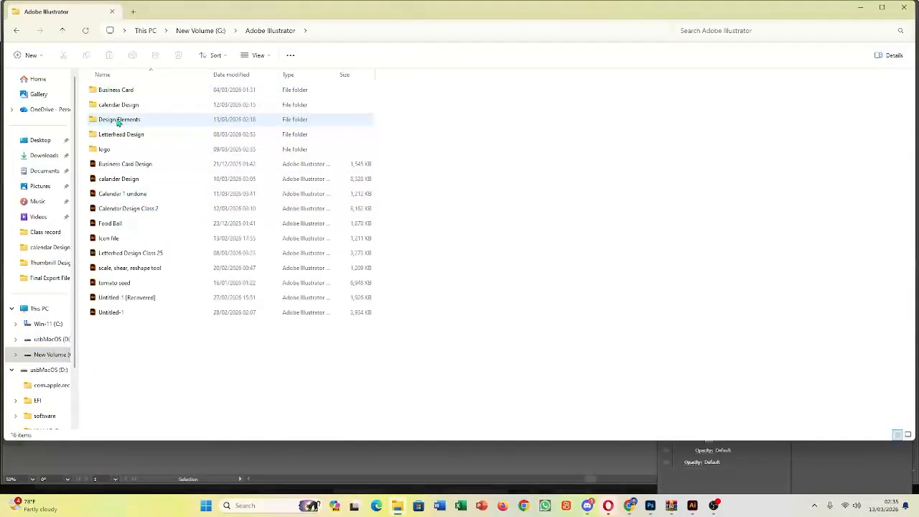
{"action": "double_click", "coordinate": [118, 120]}
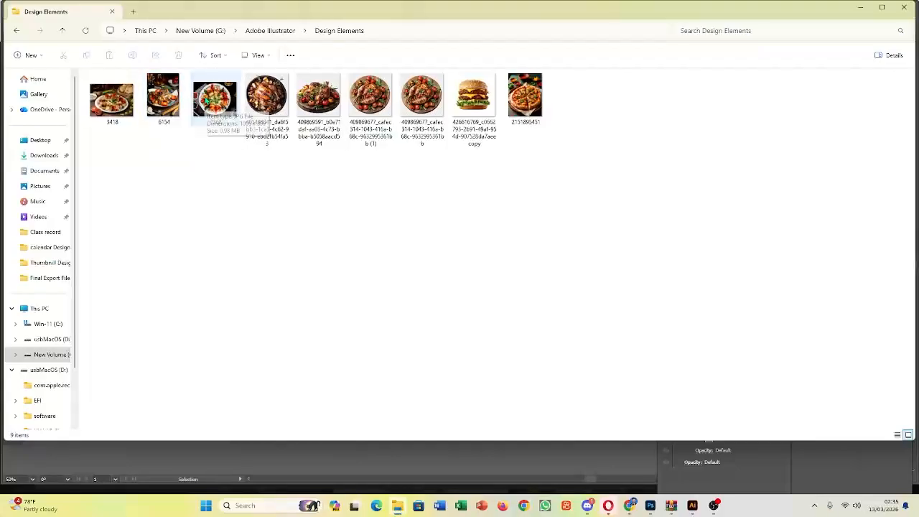
Open the food photo 3418.jpg and place it on the flyer in Illustrator
{"action": "left_click", "coordinate": [126, 109]}
{"action": "double_click", "coordinate": [127, 109]}
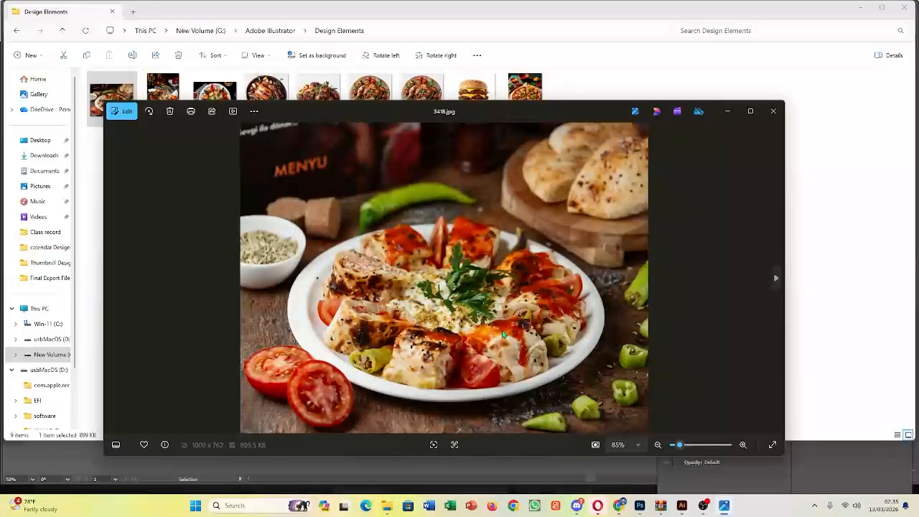
{"action": "left_click_drag", "start_coordinate": [503, 335], "coordinate": [312, 154]}
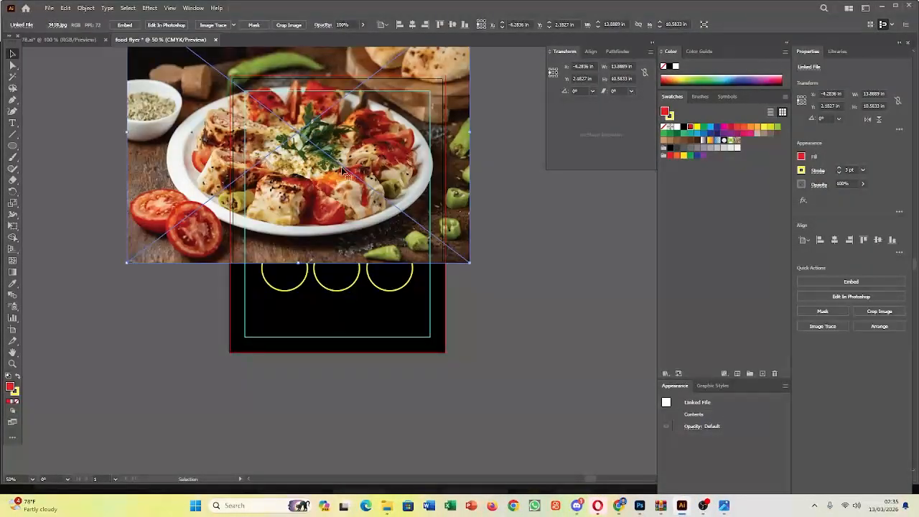
Scale the food photo down to about 9.86 × 7.51 in and move it over the lower half of the flyer
{"action": "scroll", "coordinate": [500, 282], "scroll_direction": "down", "scroll_amount": 2}
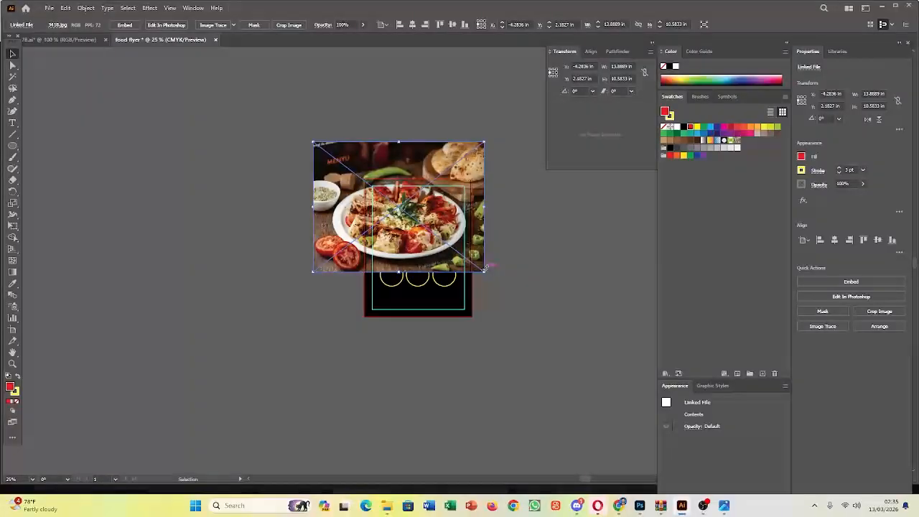
{"action": "left_click_drag", "start_coordinate": [485, 274], "coordinate": [464, 262]}
{"action": "left_click_drag", "start_coordinate": [412, 214], "coordinate": [430, 207]}
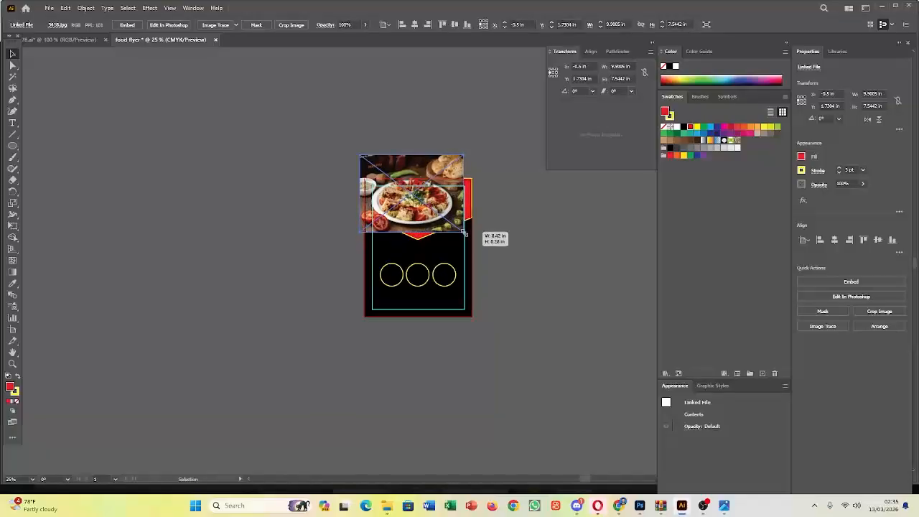
{"action": "left_click_drag", "start_coordinate": [463, 225], "coordinate": [482, 248]}
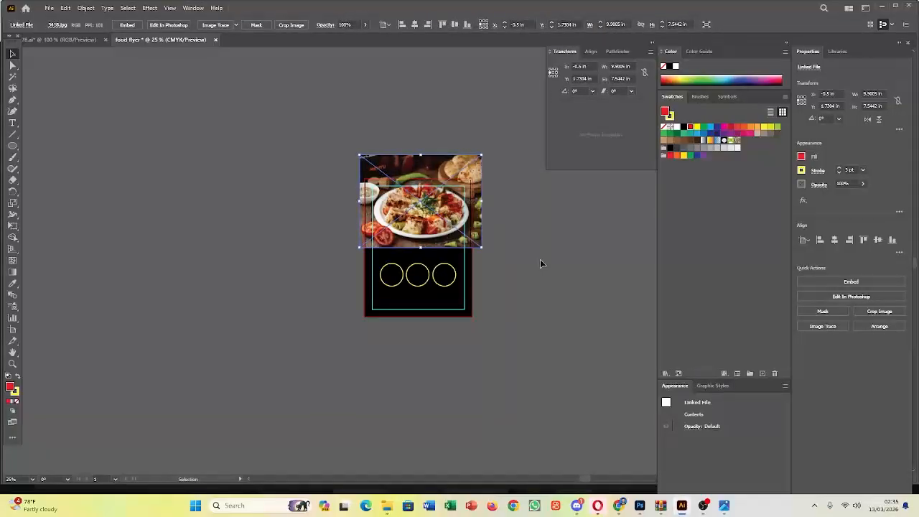
{"action": "key", "text": "super"}
{"action": "key", "text": "Escape"}
{"action": "left_click_drag", "start_coordinate": [483, 247], "coordinate": [486, 249]}
{"action": "left_click_drag", "start_coordinate": [427, 206], "coordinate": [398, 278]}
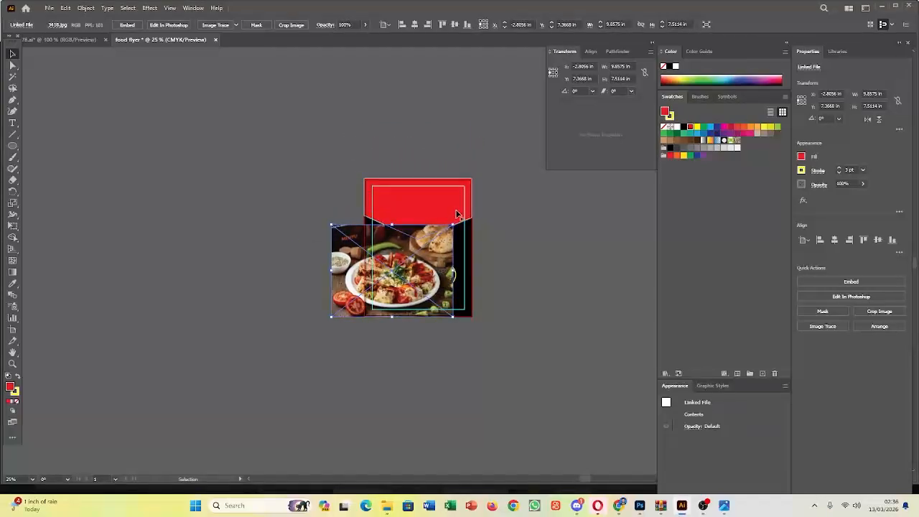
Remove the red fill from the pointed top shape by setting its fill to none
{"action": "left_click", "coordinate": [468, 192]}
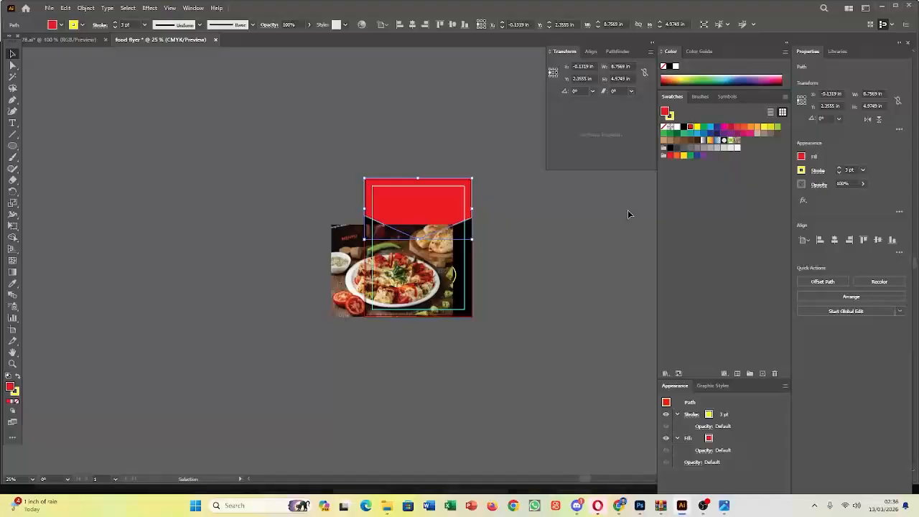
{"action": "left_click", "coordinate": [803, 157]}
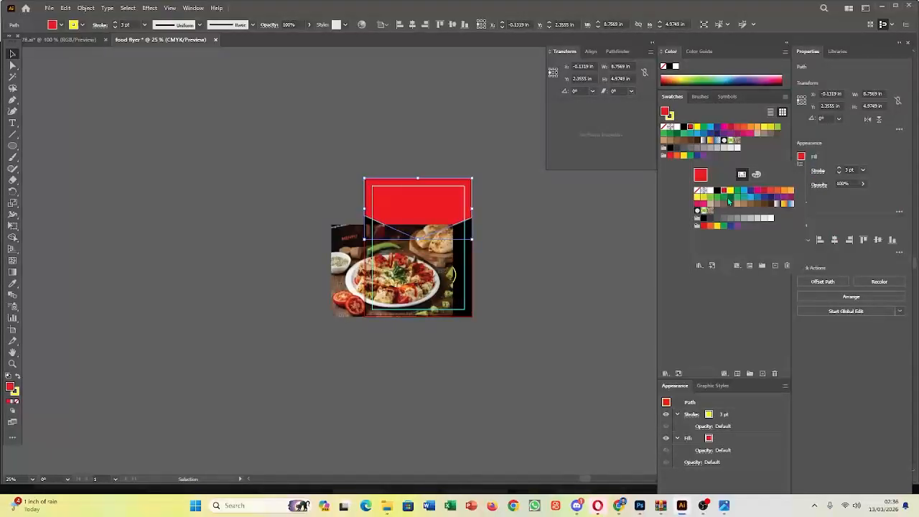
{"action": "left_click", "coordinate": [697, 192]}
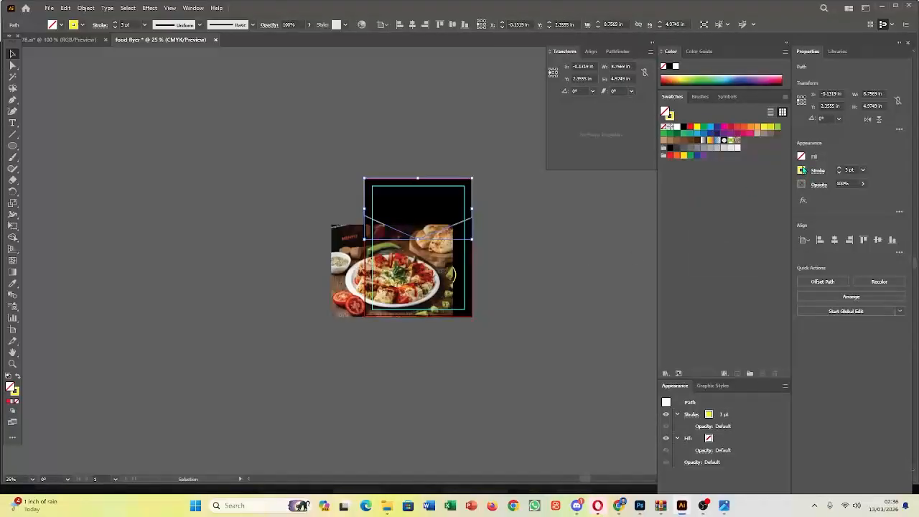
{"action": "left_click", "coordinate": [802, 170]}
Move the food photo up over the upper part of the flyer, clear of the three circles
{"action": "mouse_move", "coordinate": [352, 239]}
{"action": "left_mouse_down"}
{"action": "mouse_move", "coordinate": [363, 195]}
{"action": "mouse_move", "coordinate": [377, 185]}
{"action": "mouse_move", "coordinate": [377, 152]}
{"action": "mouse_move", "coordinate": [377, 169]}
{"action": "left_mouse_up"}
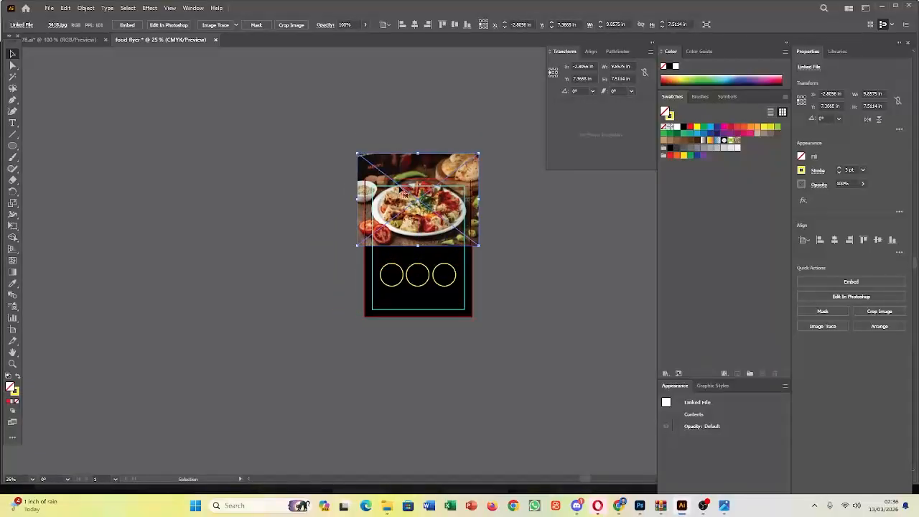
{"action": "scroll", "coordinate": [487, 250], "scroll_direction": "up", "scroll_amount": 2}
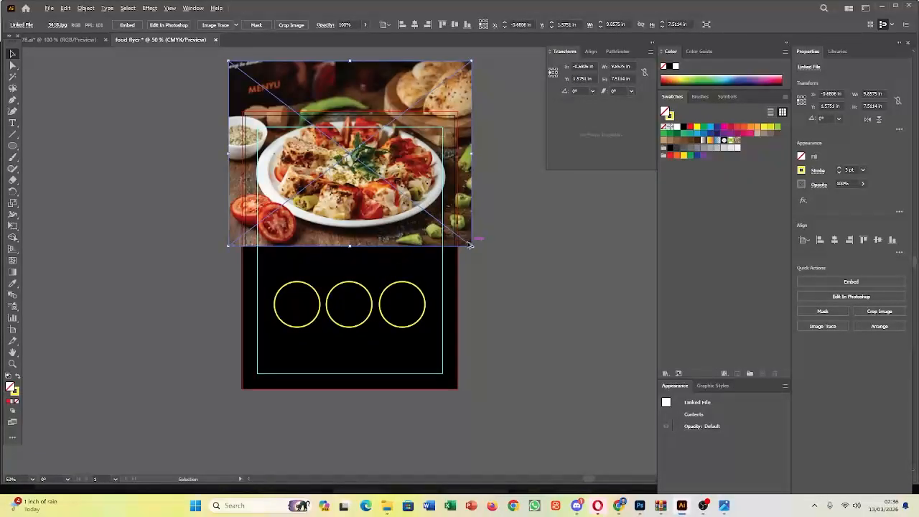
{"action": "left_click", "coordinate": [535, 235]}
Shift the food photo aside to expose the pointed shape's edge and bring that shape to the front
{"action": "left_click_drag", "start_coordinate": [441, 83], "coordinate": [394, 91]}
{"action": "left_click", "coordinate": [459, 122]}
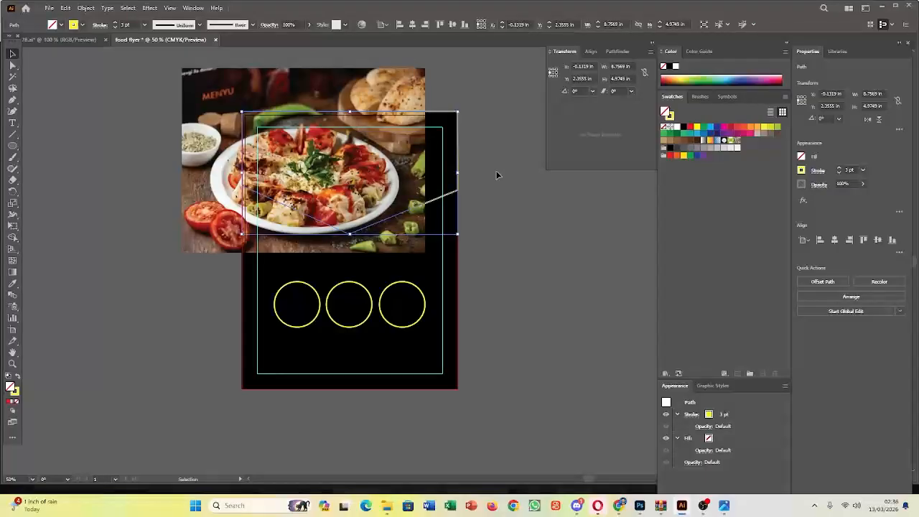
{"action": "right_click", "coordinate": [457, 167]}
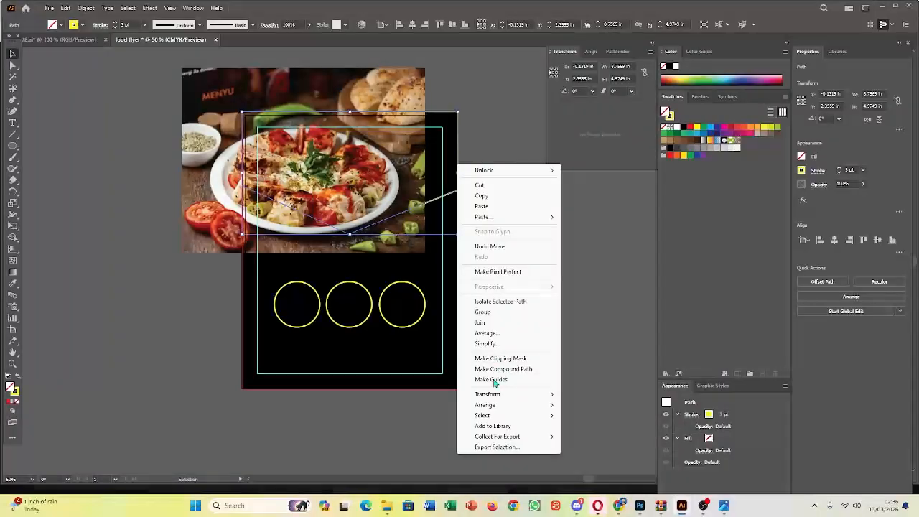
{"action": "mouse_move", "coordinate": [490, 399]}
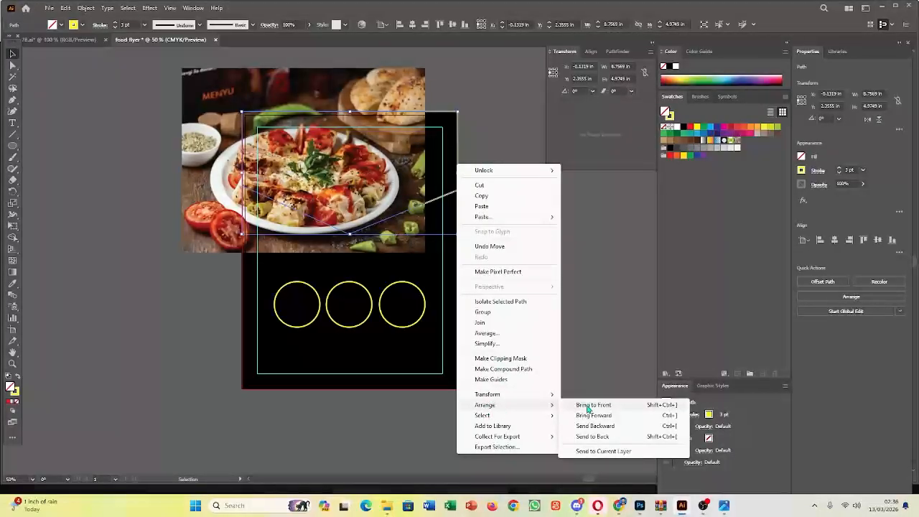
{"action": "left_click", "coordinate": [590, 405]}
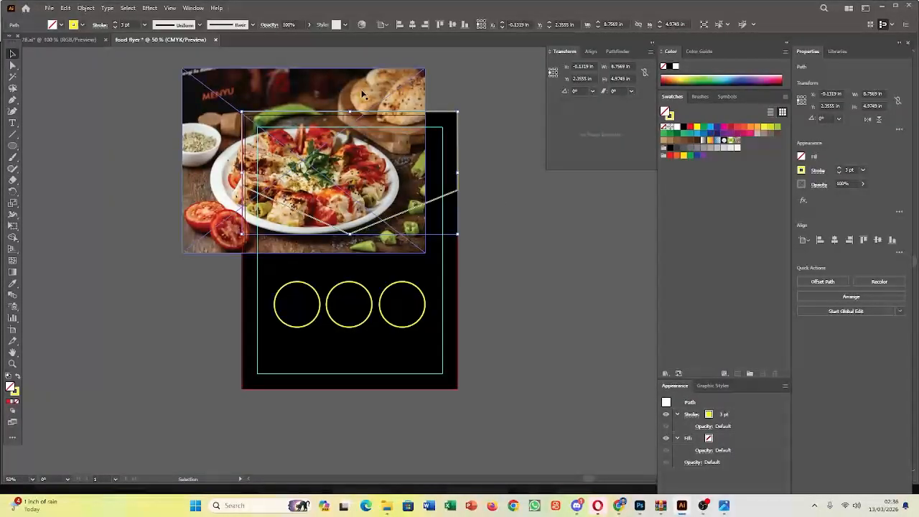
Centre the food photo behind the pointed outline and scale it down to about 7.14 × 5.44 in
{"action": "left_click_drag", "start_coordinate": [362, 94], "coordinate": [411, 92]}
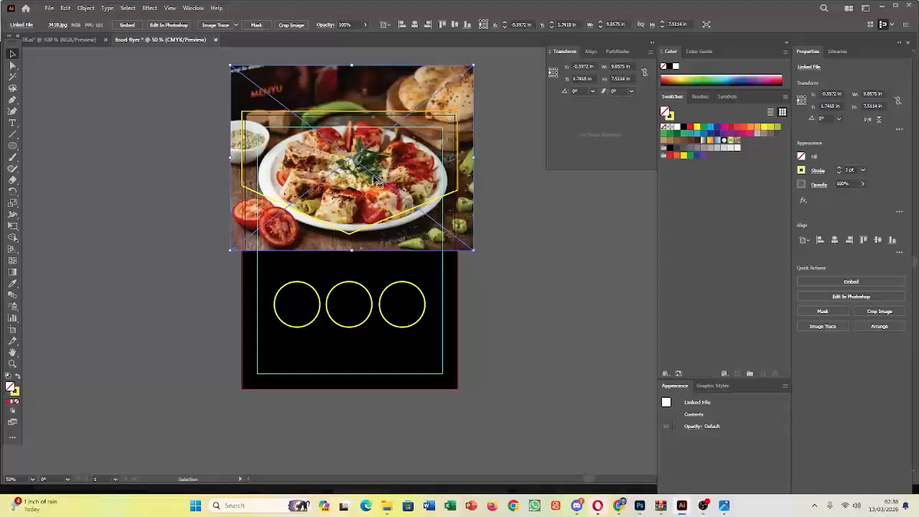
{"action": "left_click_drag", "start_coordinate": [375, 179], "coordinate": [372, 168]}
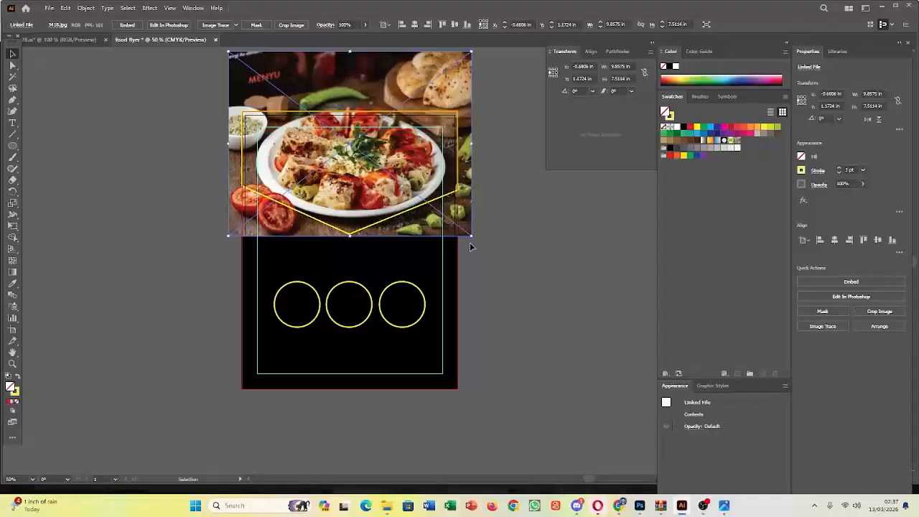
{"action": "key", "text": "space"}
{"action": "left_click_drag", "start_coordinate": [472, 238], "coordinate": [438, 214]}
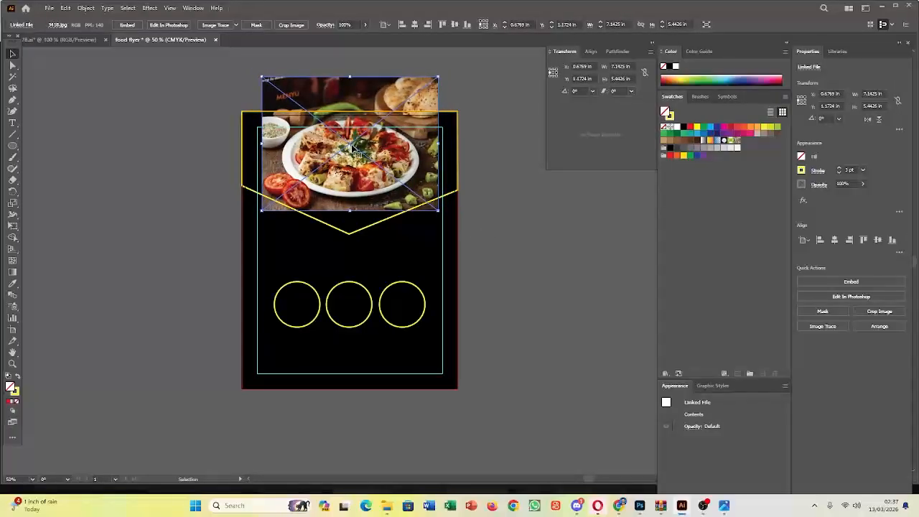
{"action": "left_click_drag", "start_coordinate": [351, 147], "coordinate": [349, 170]}
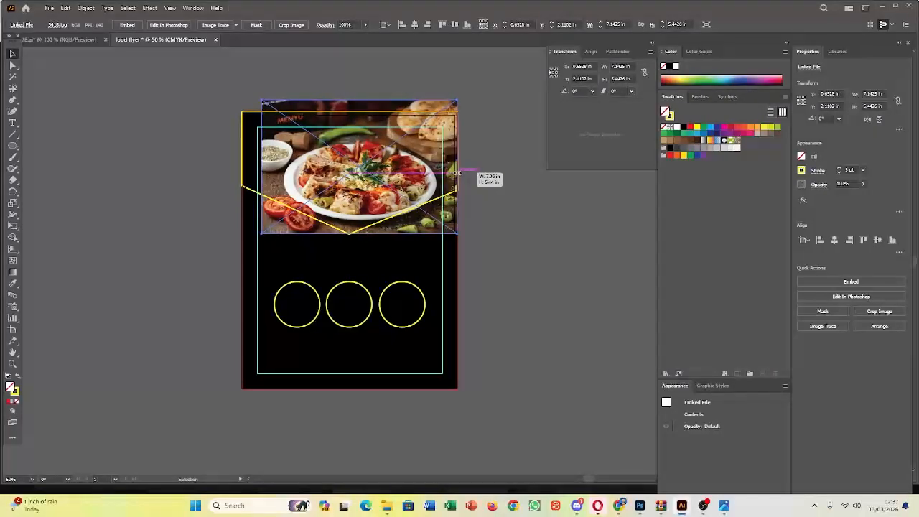
Stretch the food photo's sides and top edge to about 8.92 × 6.4 in so it covers the whole pointed outline
{"action": "left_click_drag", "start_coordinate": [457, 173], "coordinate": [458, 173]}
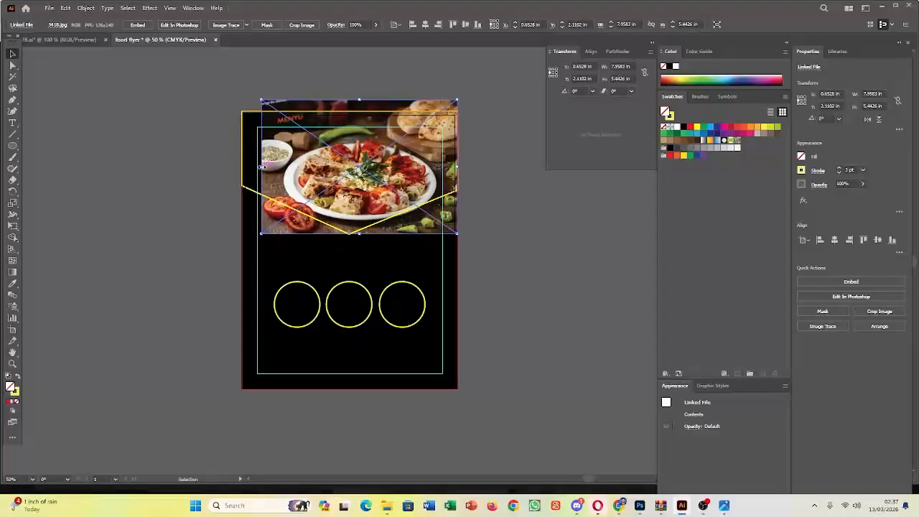
{"action": "left_click_drag", "start_coordinate": [263, 166], "coordinate": [238, 170]}
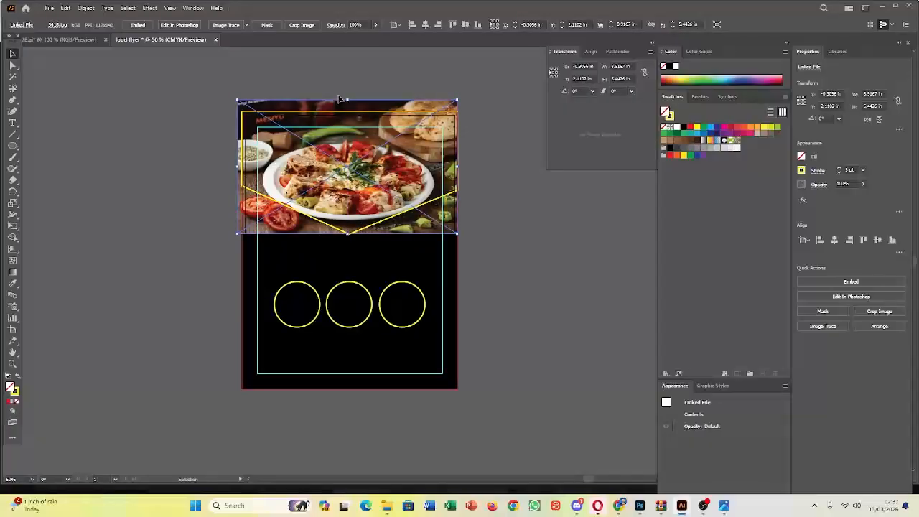
{"action": "left_click_drag", "start_coordinate": [347, 103], "coordinate": [342, 76]}
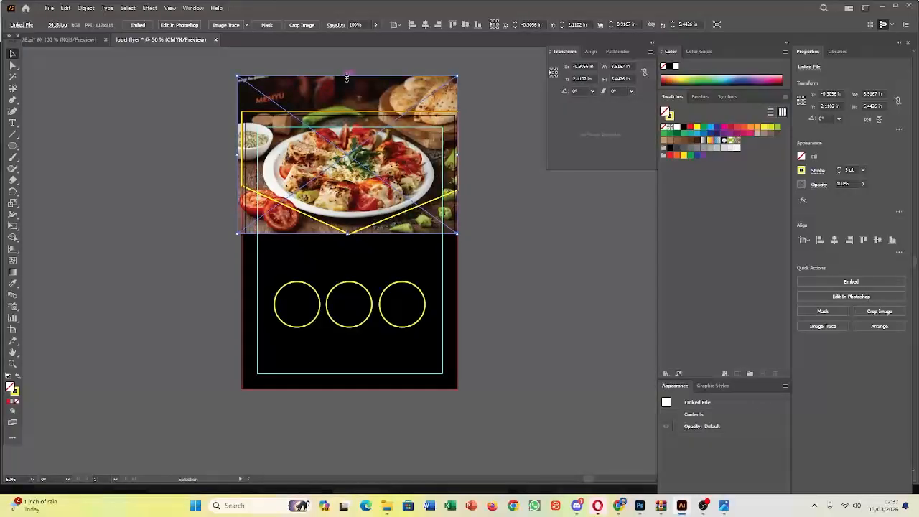
{"action": "left_click", "coordinate": [525, 237]}
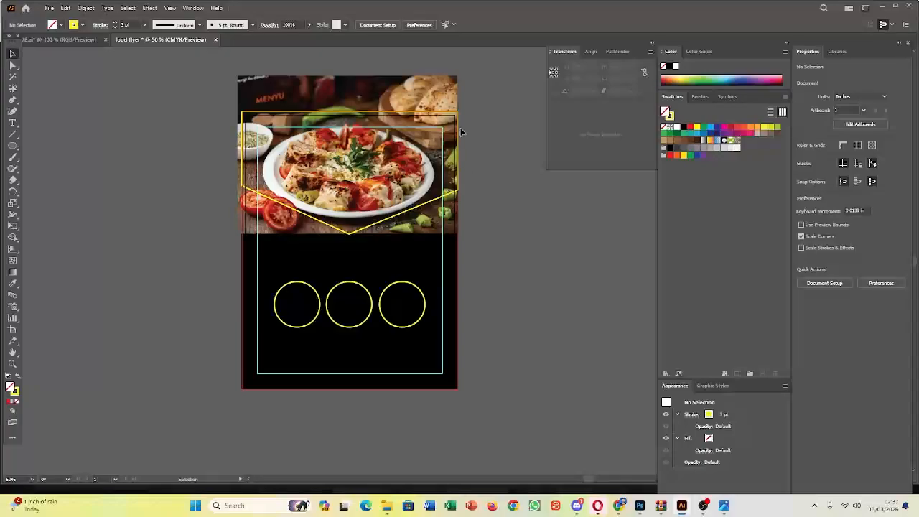
Try clipping the food photo to the pointed outline with a clipping mask, check the stroke, and undo the mask
{"action": "left_click", "coordinate": [439, 113]}
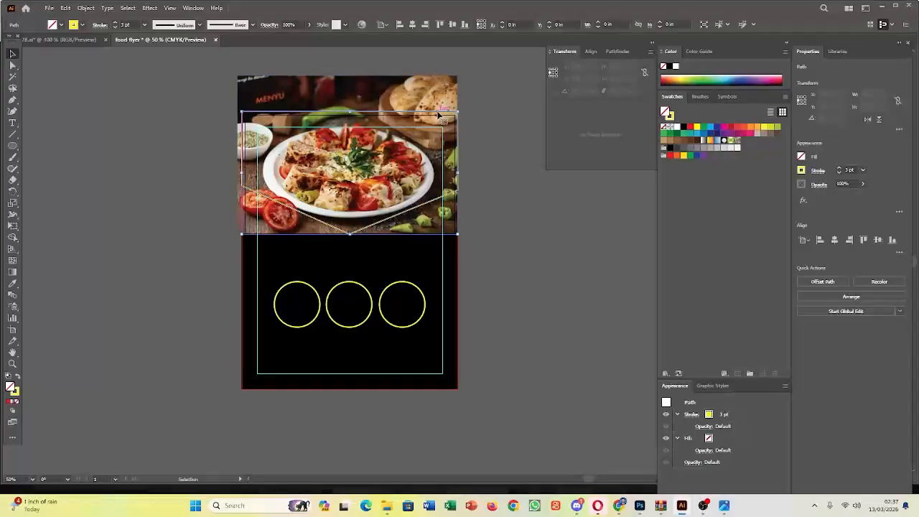
{"action": "left_click", "coordinate": [417, 103], "text": "shift"}
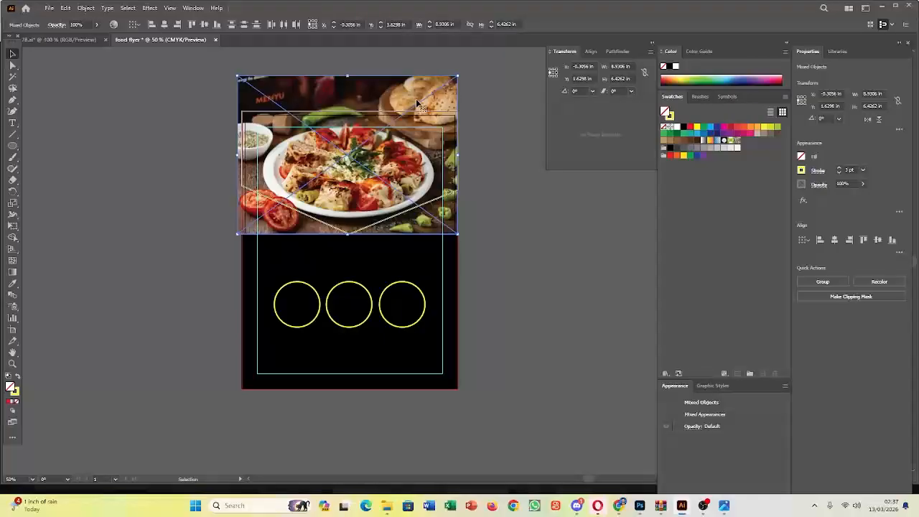
{"action": "right_click", "coordinate": [418, 104]}
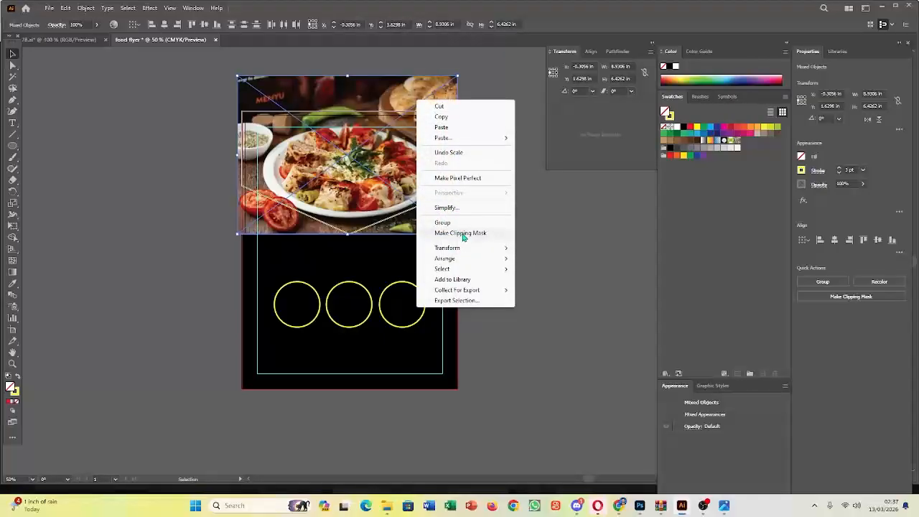
{"action": "left_click", "coordinate": [460, 233]}
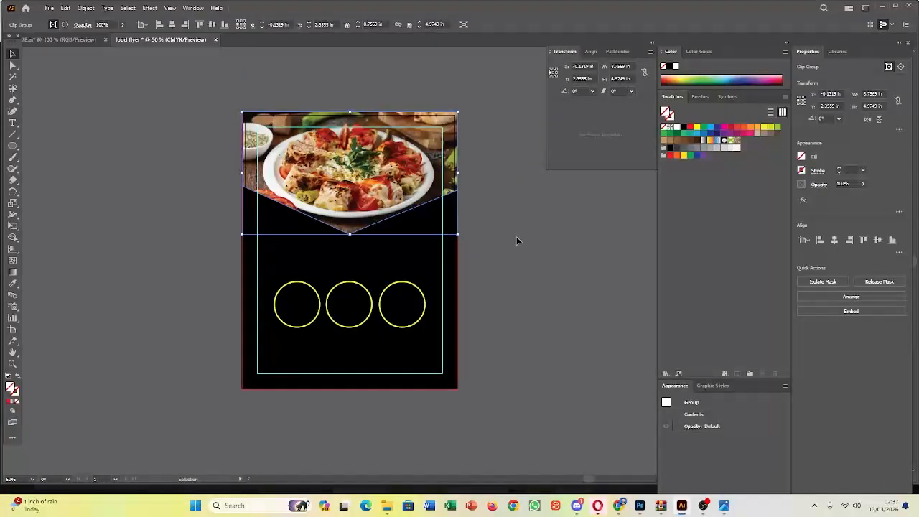
{"action": "left_click", "coordinate": [517, 238]}
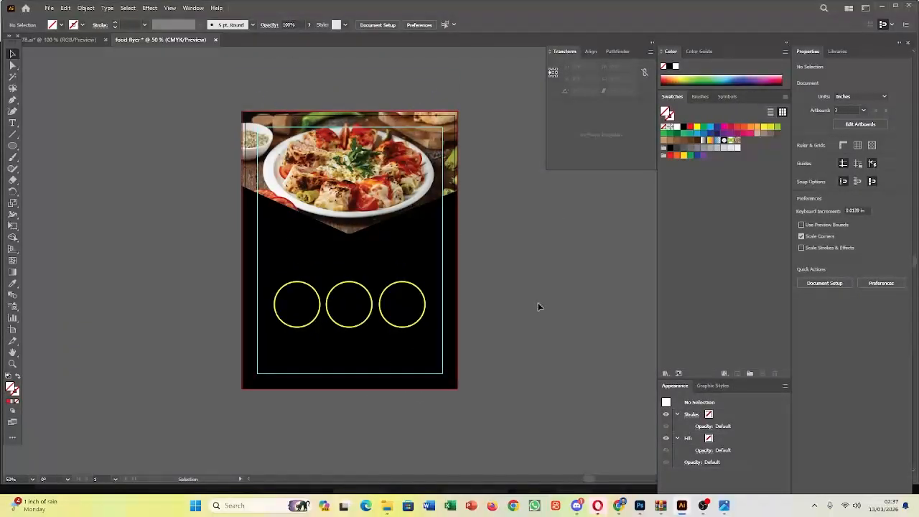
{"action": "left_click", "coordinate": [366, 234]}
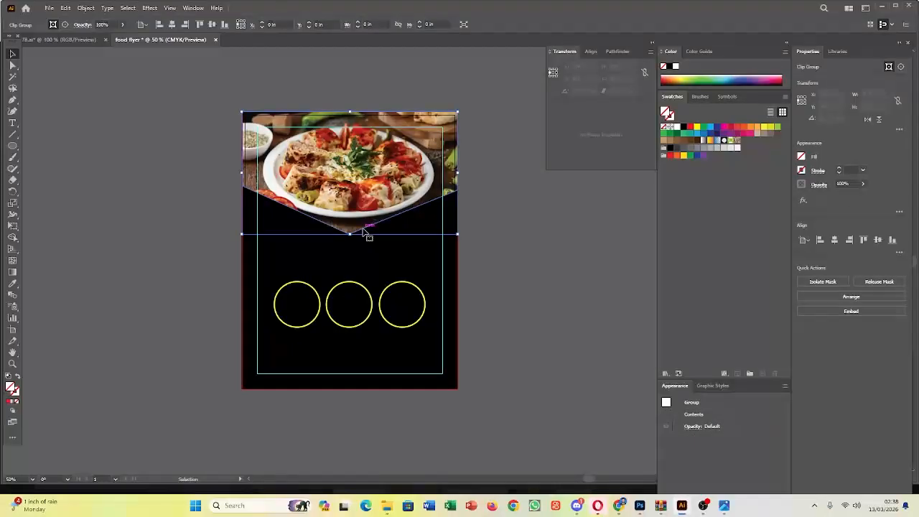
{"action": "left_click", "coordinate": [522, 256]}
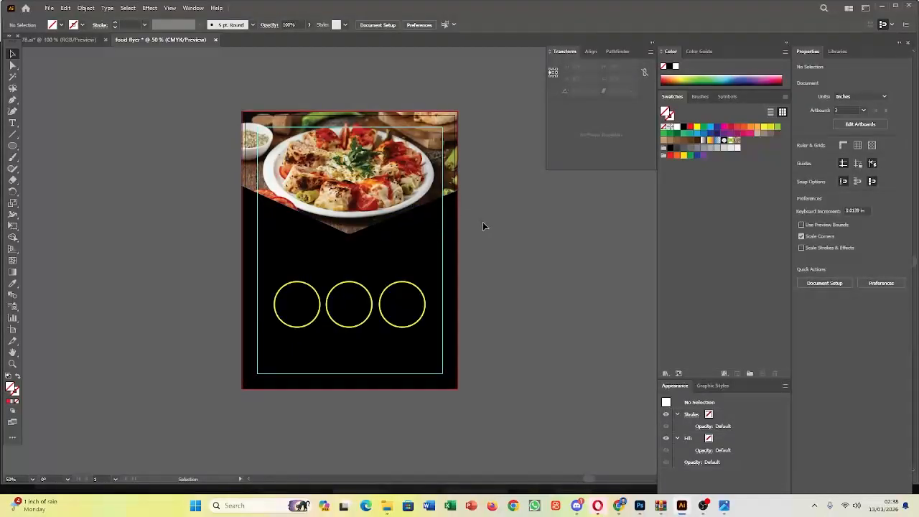
{"action": "key", "text": "ctrl+z"}
Copy the yellow pointed outline and paste the duplicate in front at the same position
{"action": "left_click", "coordinate": [431, 205]}
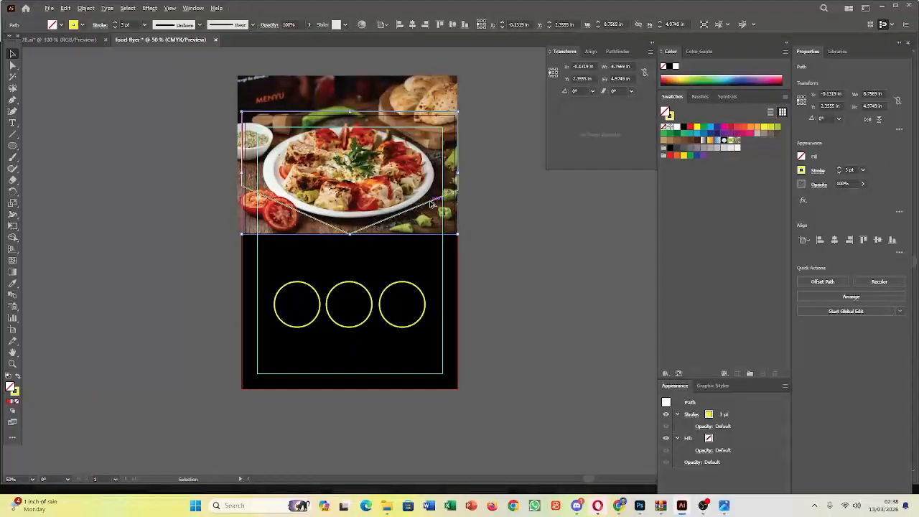
{"action": "key", "text": "a"}
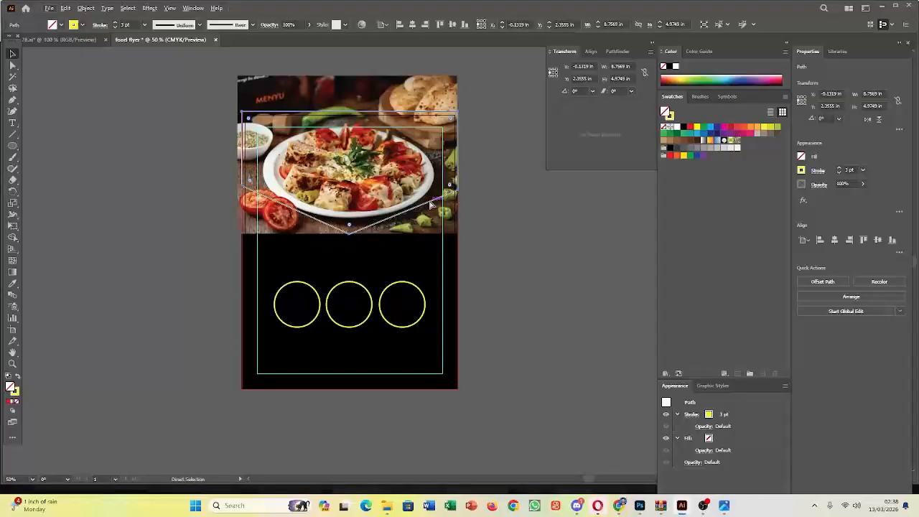
{"action": "key", "text": "v"}
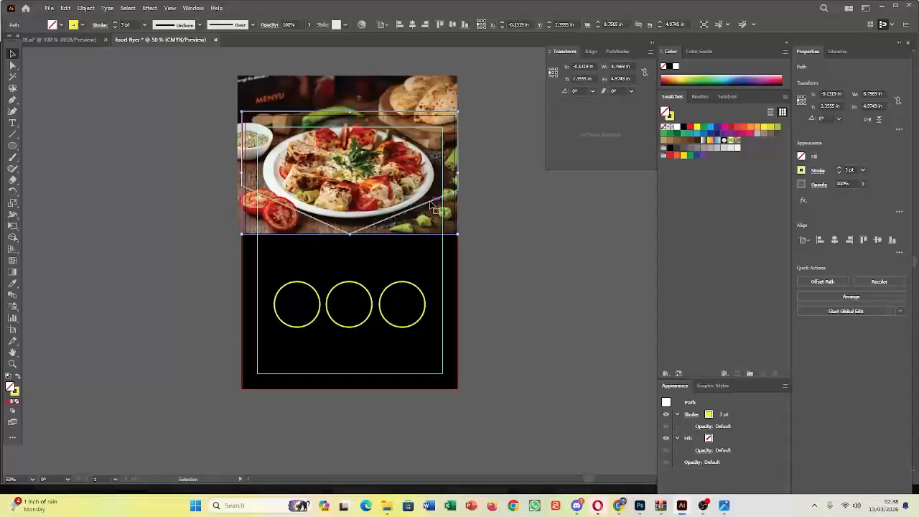
{"action": "left_click", "coordinate": [81, 10]}
{"action": "left_click", "coordinate": [66, 8]}
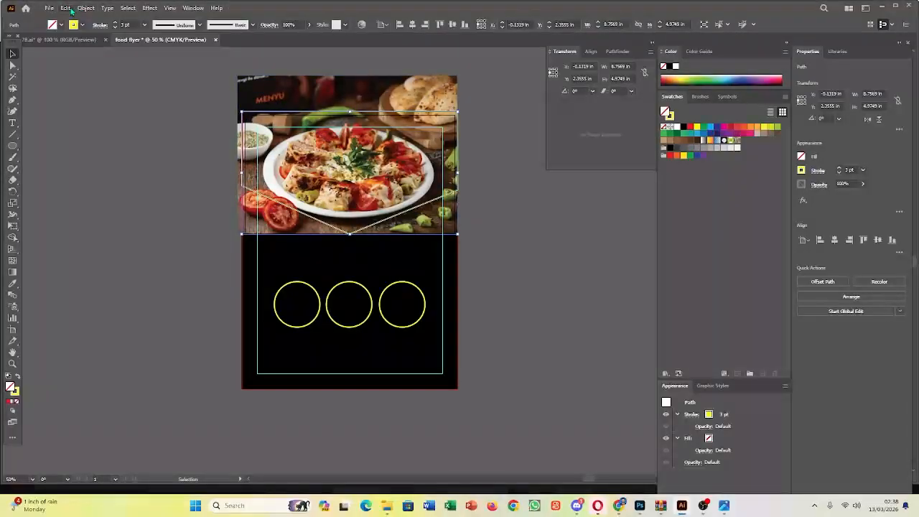
{"action": "left_click", "coordinate": [65, 8]}
{"action": "left_click", "coordinate": [93, 75]}
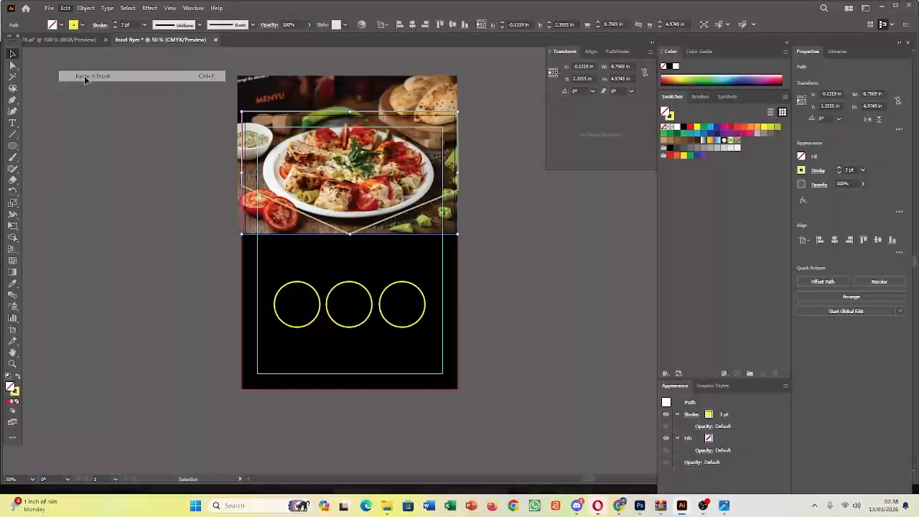
{"action": "left_click", "coordinate": [461, 230]}
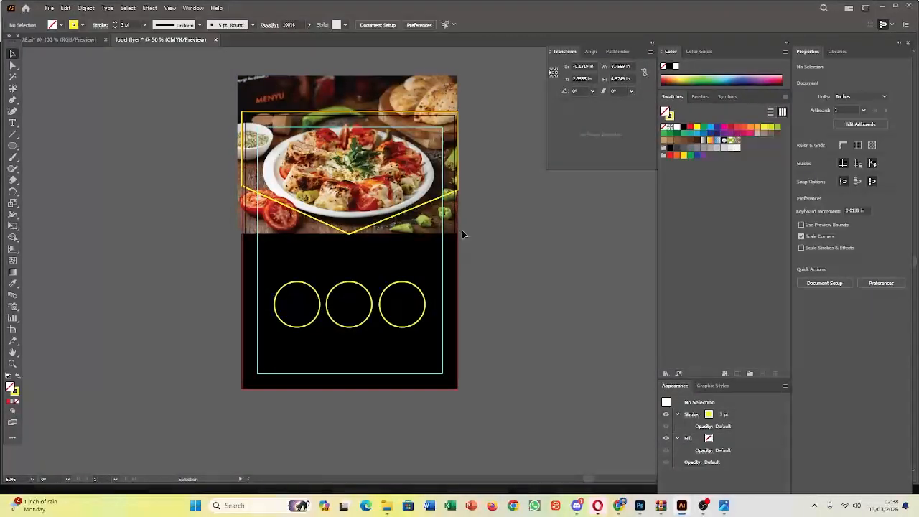
Make a clipping mask from the front copy of the pointed outline and the food photo
{"action": "left_click", "coordinate": [451, 113]}
{"action": "left_click", "coordinate": [429, 101], "text": "shift"}
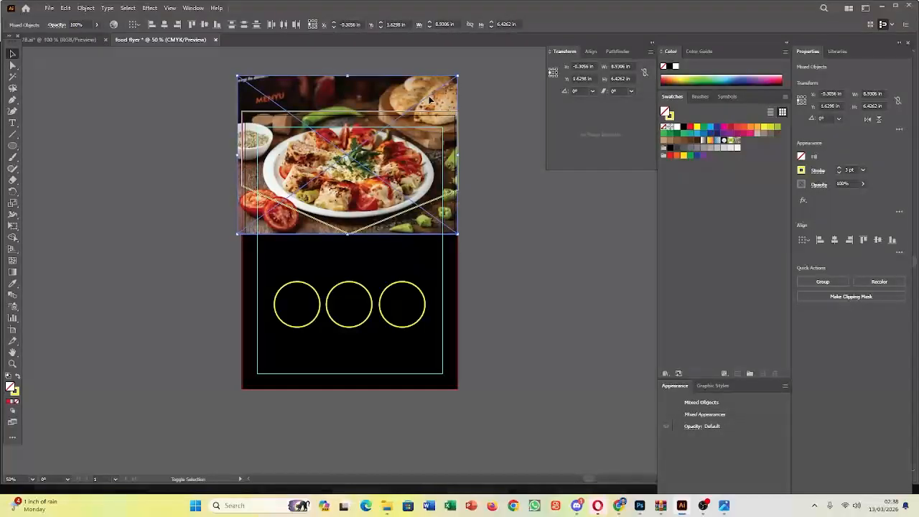
{"action": "right_click", "coordinate": [418, 105]}
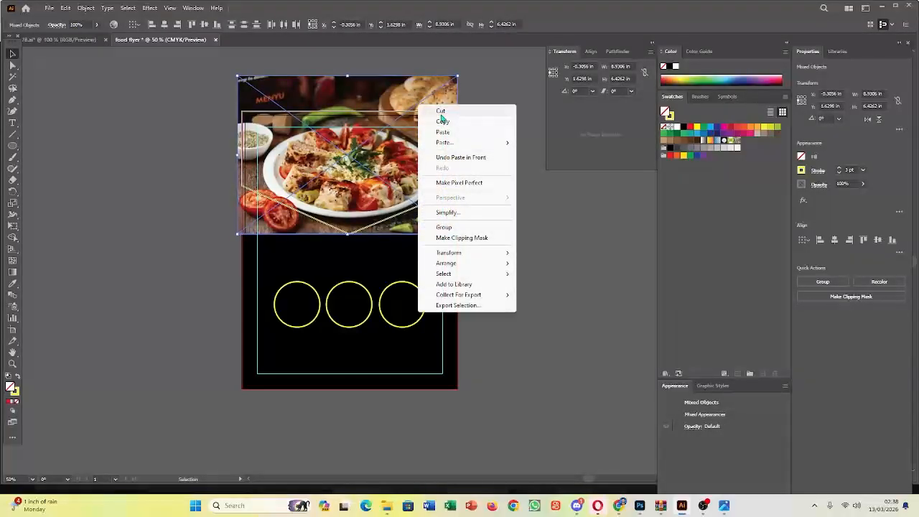
{"action": "left_click", "coordinate": [442, 238]}
{"action": "left_click", "coordinate": [534, 286]}
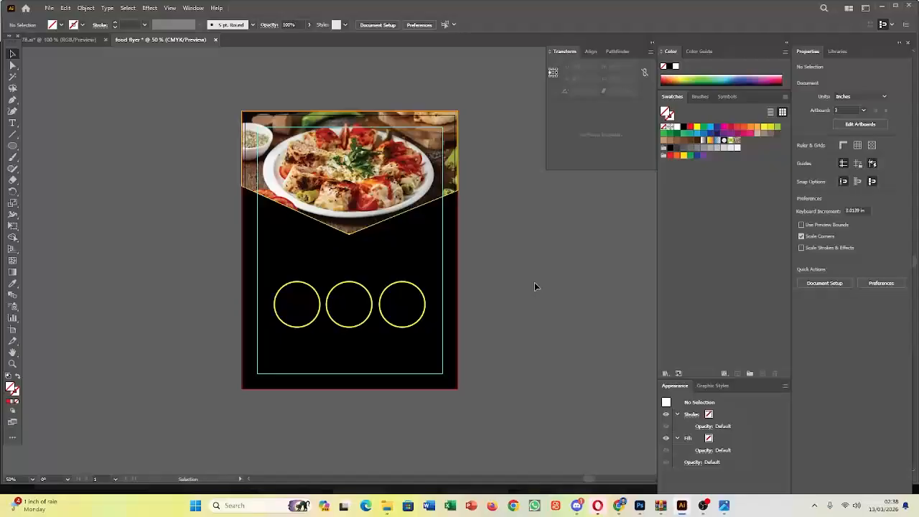
Move the clipped food photo aside to check the pointed outline underneath, and undo the move
{"action": "left_click", "coordinate": [431, 205]}
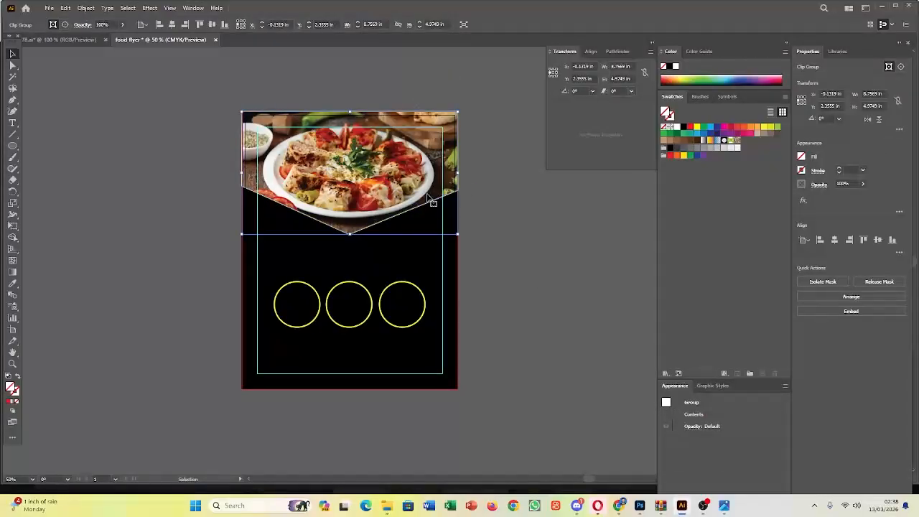
{"action": "left_click_drag", "start_coordinate": [431, 201], "coordinate": [393, 185]}
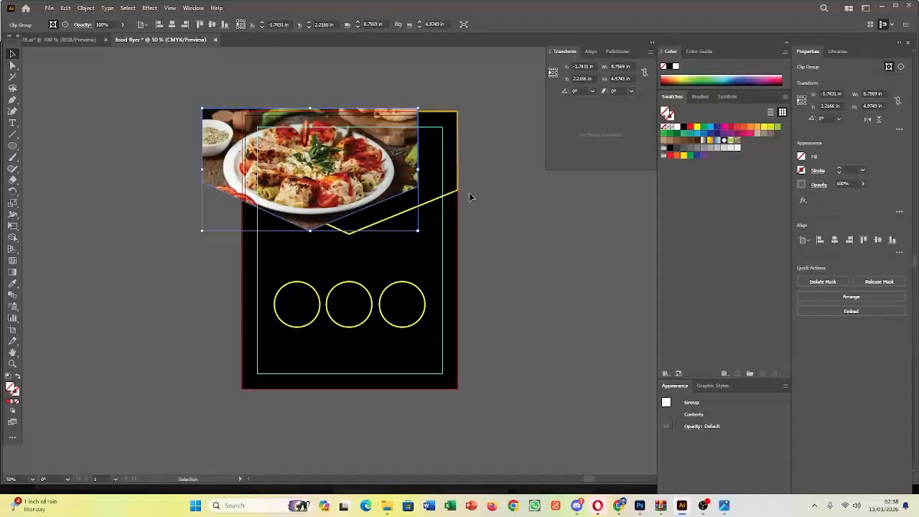
{"action": "key", "text": "a"}
{"action": "key", "text": "ctrl+z"}
{"action": "key", "text": "v"}
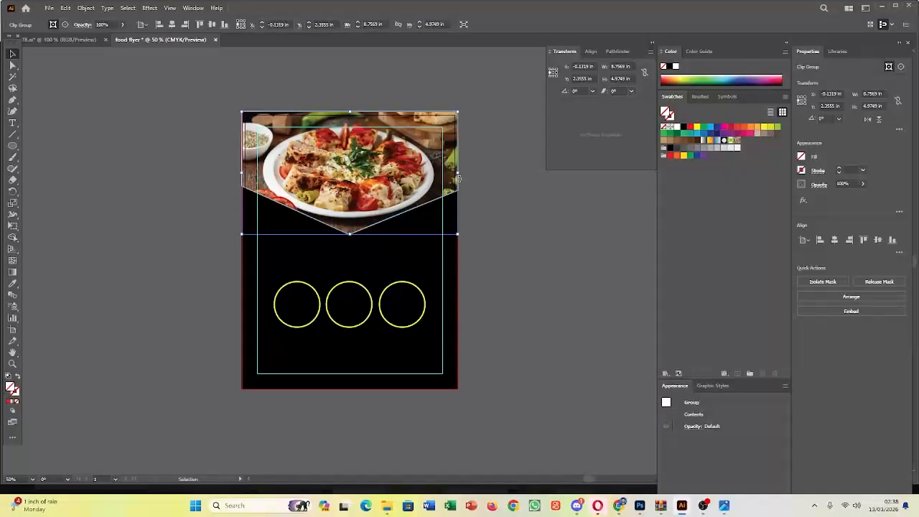
{"action": "key", "text": "a"}
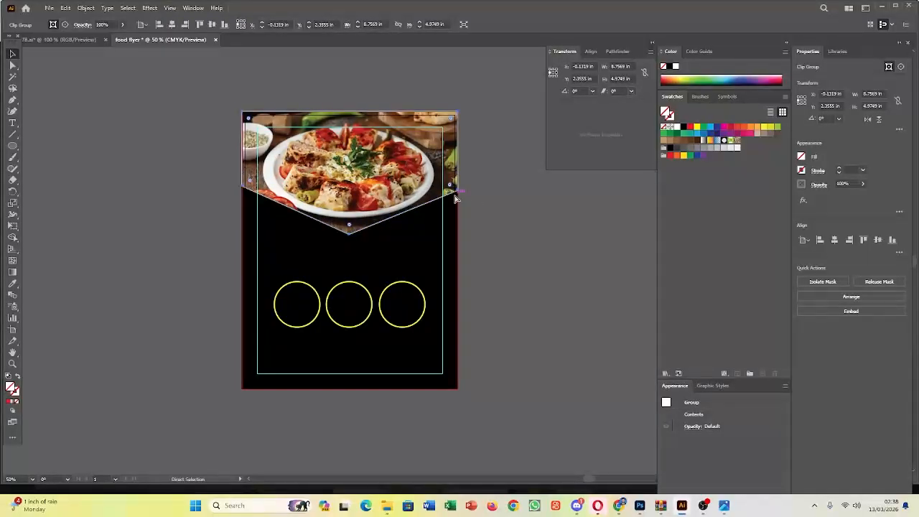
{"action": "key", "text": "ctrl+z"}
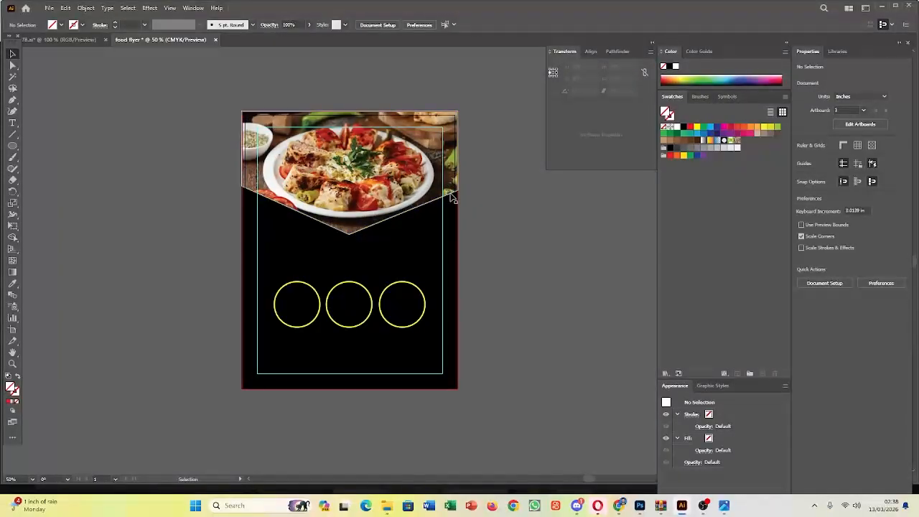
Change the stroke colour of the pointed outline around the food photo from yellow to white
{"action": "left_click", "coordinate": [450, 192]}
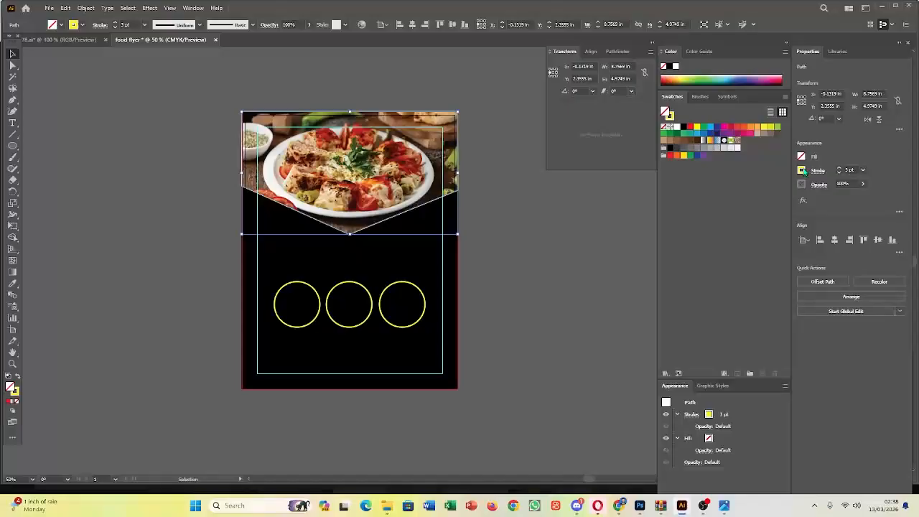
{"action": "left_click", "coordinate": [804, 171]}
{"action": "left_click", "coordinate": [708, 205]}
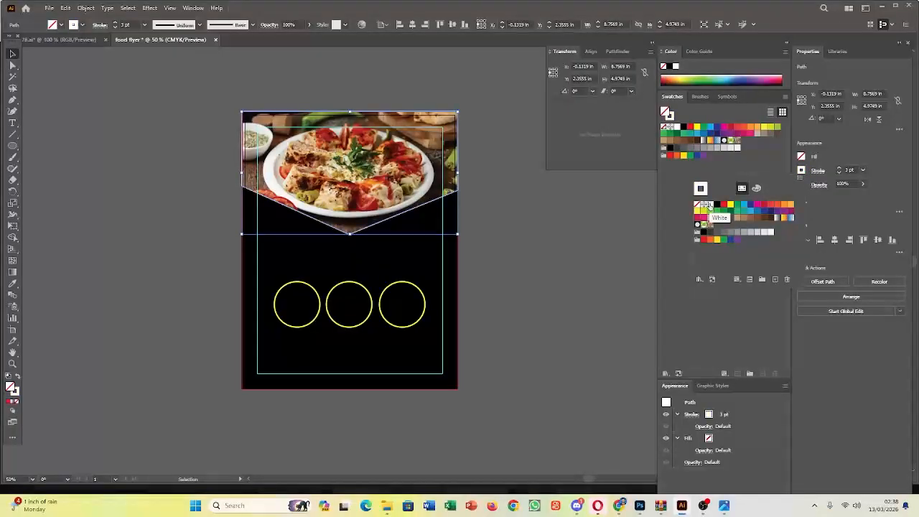
{"action": "left_click", "coordinate": [544, 252]}
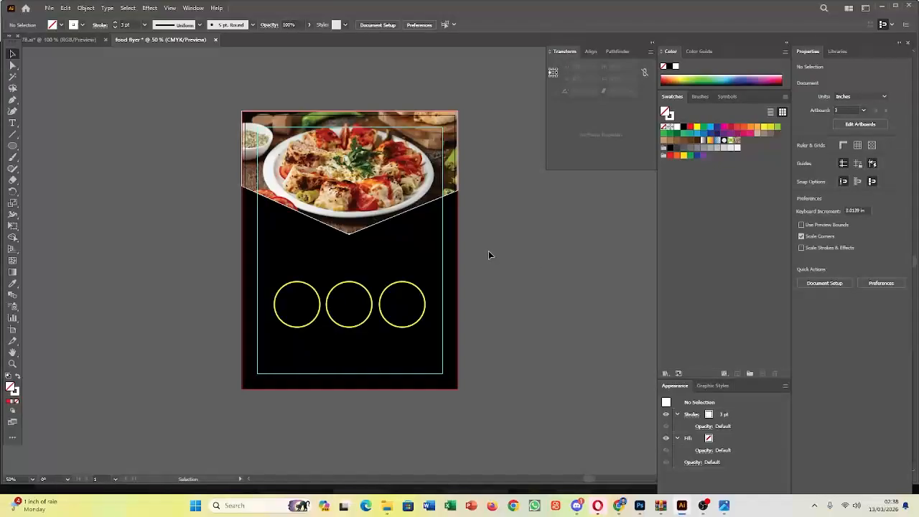
Increase the stroke weight of the white pointed outline to 13 pt
{"action": "left_click", "coordinate": [422, 211]}
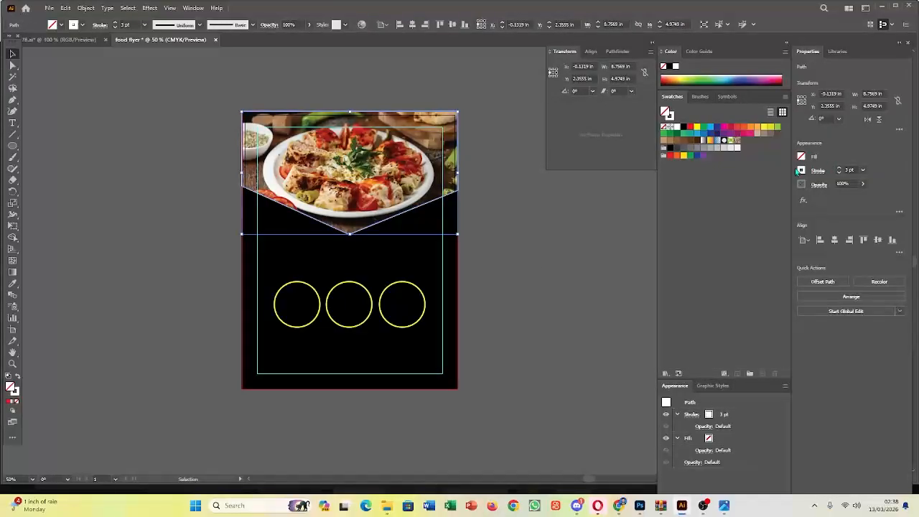
{"action": "left_click", "coordinate": [839, 170]}
{"action": "left_click", "coordinate": [839, 170]}
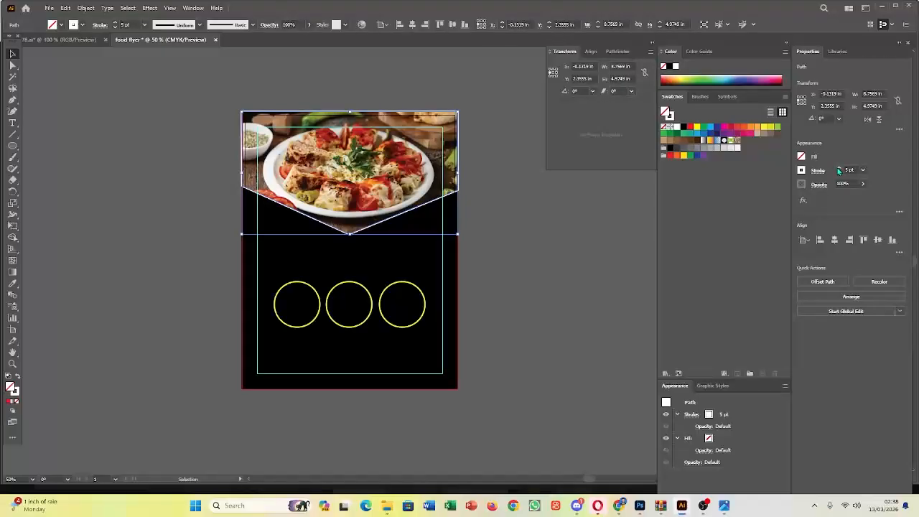
{"action": "left_click", "coordinate": [839, 169]}
{"action": "left_click", "coordinate": [839, 170]}
{"action": "left_click", "coordinate": [839, 170]}
{"action": "left_click", "coordinate": [839, 169]}
{"action": "left_click", "coordinate": [839, 170]}
{"action": "left_click", "coordinate": [839, 169]}
{"action": "left_click", "coordinate": [839, 170]}
{"action": "left_click", "coordinate": [839, 169]}
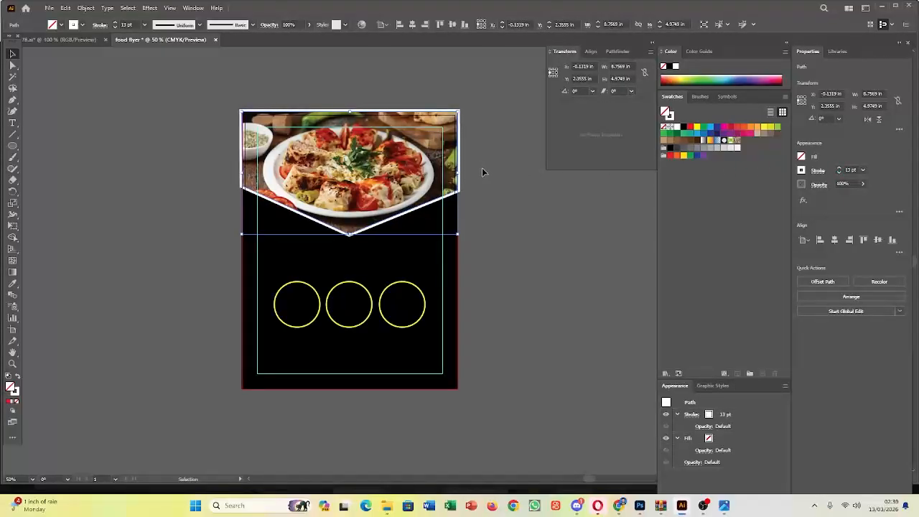
Pull the white outline's right, top and left edges slightly inward to within the bleed, making it about 4.86 in high
{"action": "scroll", "coordinate": [436, 172], "scroll_direction": "up", "scroll_amount": 2}
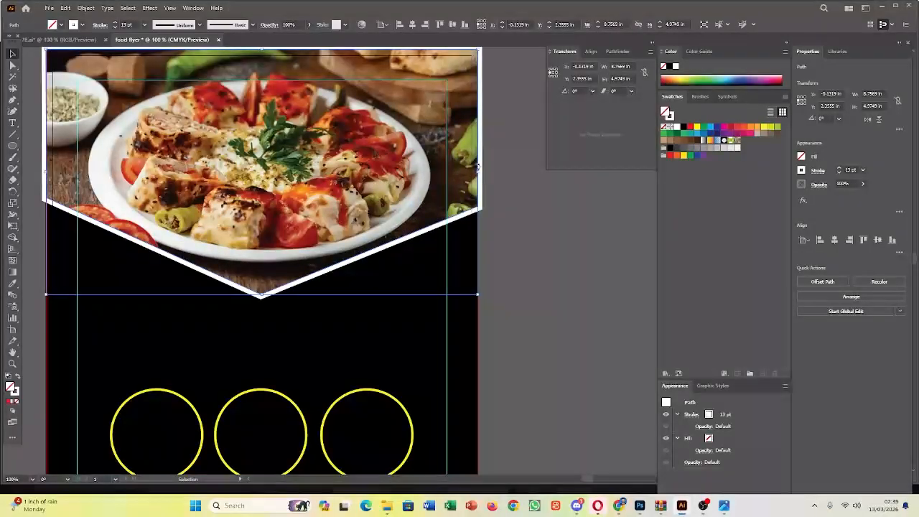
{"action": "left_click_drag", "start_coordinate": [479, 172], "coordinate": [474, 172]}
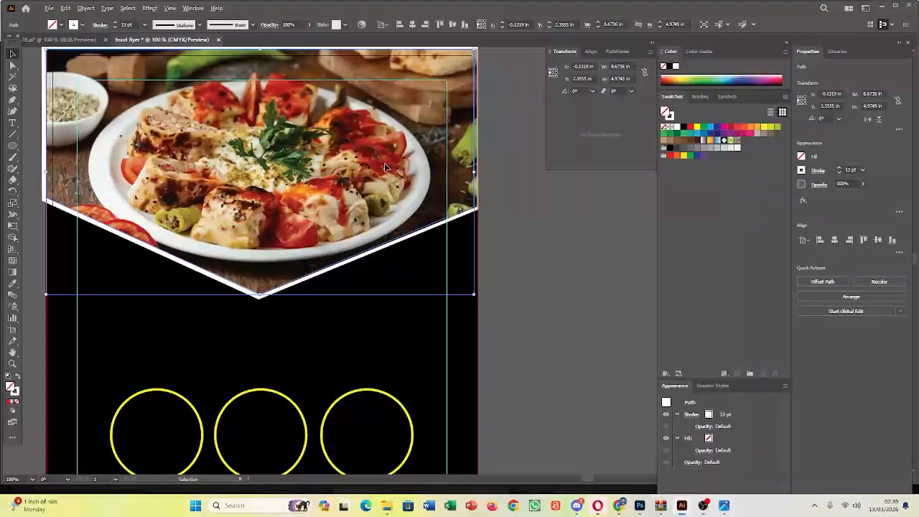
{"action": "left_click_drag", "start_coordinate": [386, 168], "coordinate": [438, 272]}
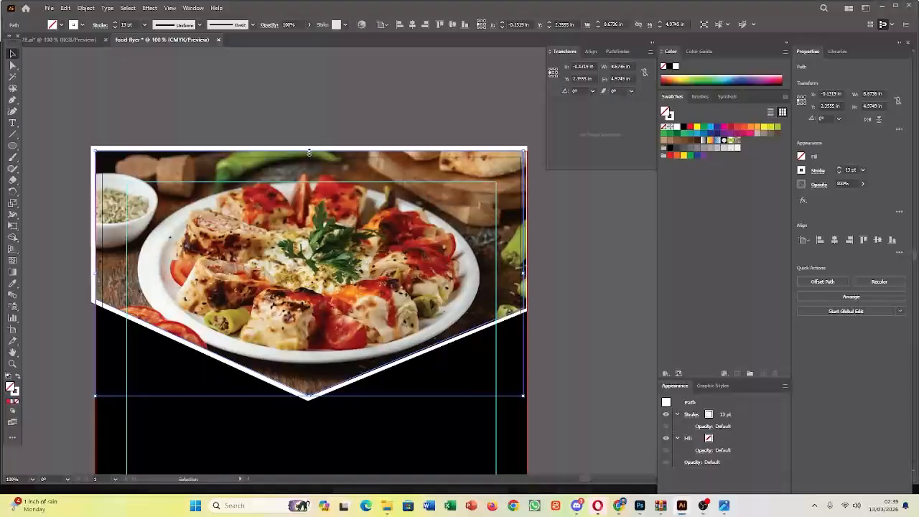
{"action": "left_click_drag", "start_coordinate": [309, 151], "coordinate": [309, 156]}
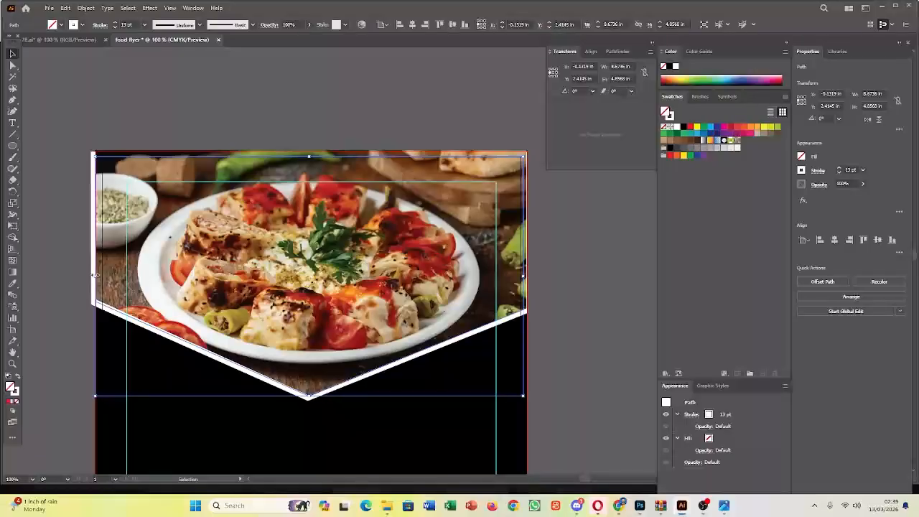
{"action": "left_click_drag", "start_coordinate": [94, 275], "coordinate": [100, 275]}
{"action": "left_click", "coordinate": [567, 288]}
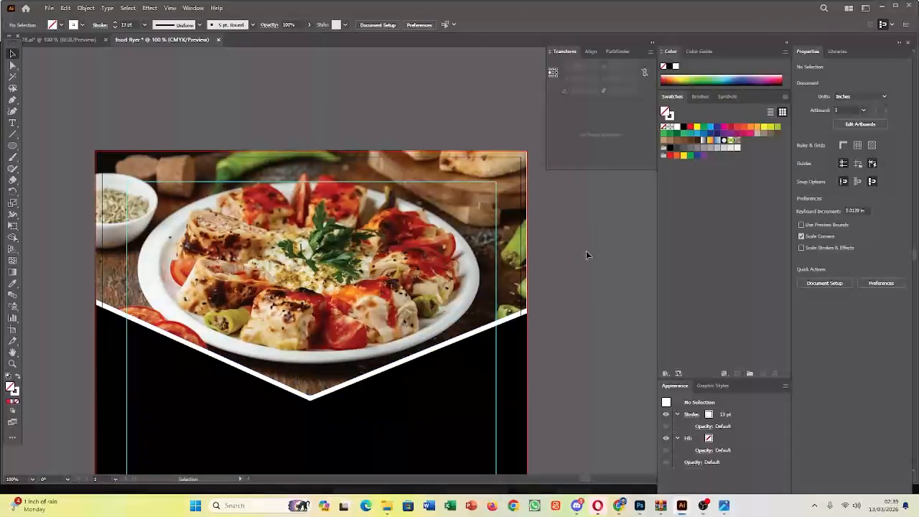
Move the right-hand yellow circle onto the right slope of the white line, at about X 5.92, Y 3.75 in, and bring it to front
{"action": "scroll", "coordinate": [489, 322], "scroll_direction": "down", "scroll_amount": 2}
{"action": "scroll", "coordinate": [546, 323], "scroll_direction": "down", "scroll_amount": 1}
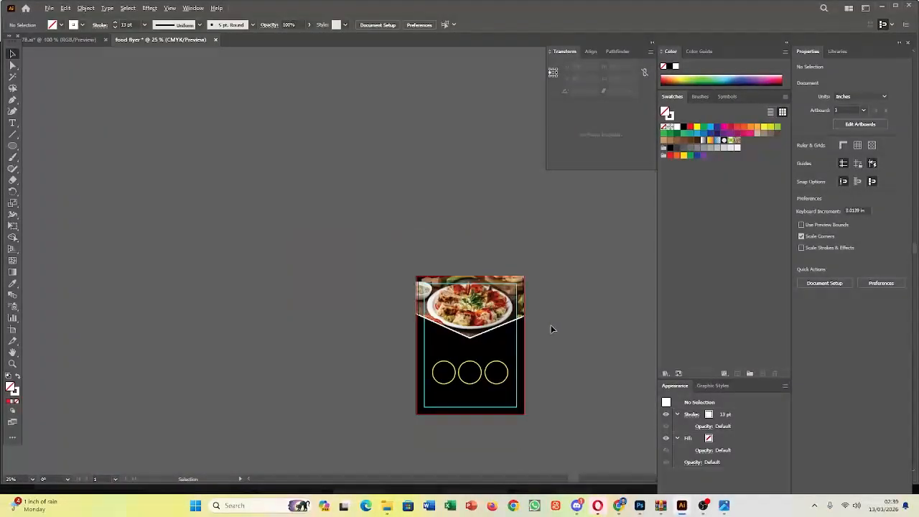
{"action": "left_click_drag", "start_coordinate": [461, 360], "coordinate": [330, 276]}
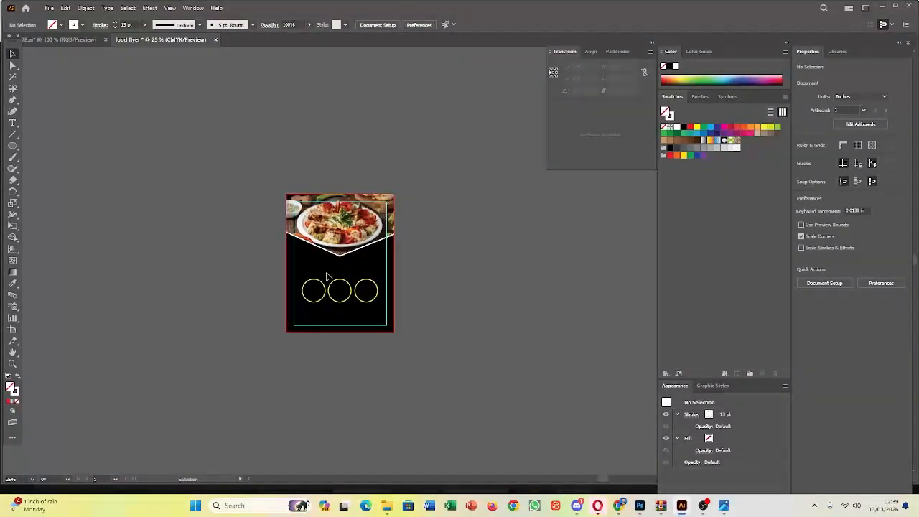
{"action": "scroll", "coordinate": [331, 277], "scroll_direction": "up", "scroll_amount": 1}
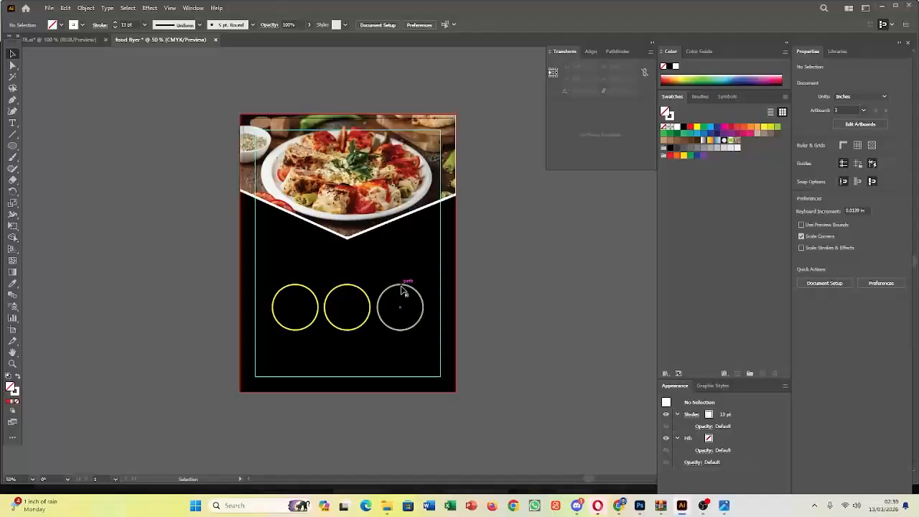
{"action": "left_click_drag", "start_coordinate": [401, 285], "coordinate": [408, 209]}
{"action": "right_click", "coordinate": [423, 206]}
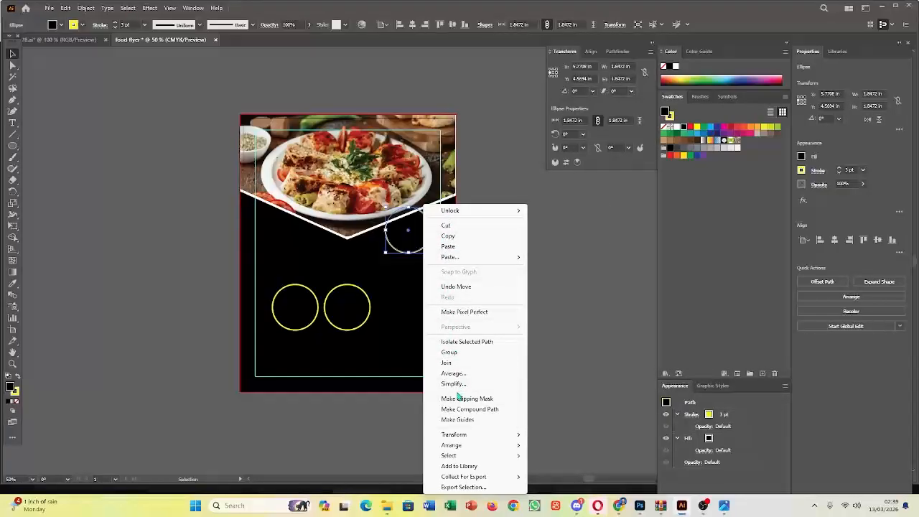
{"action": "mouse_move", "coordinate": [449, 446]}
{"action": "left_click", "coordinate": [559, 445]}
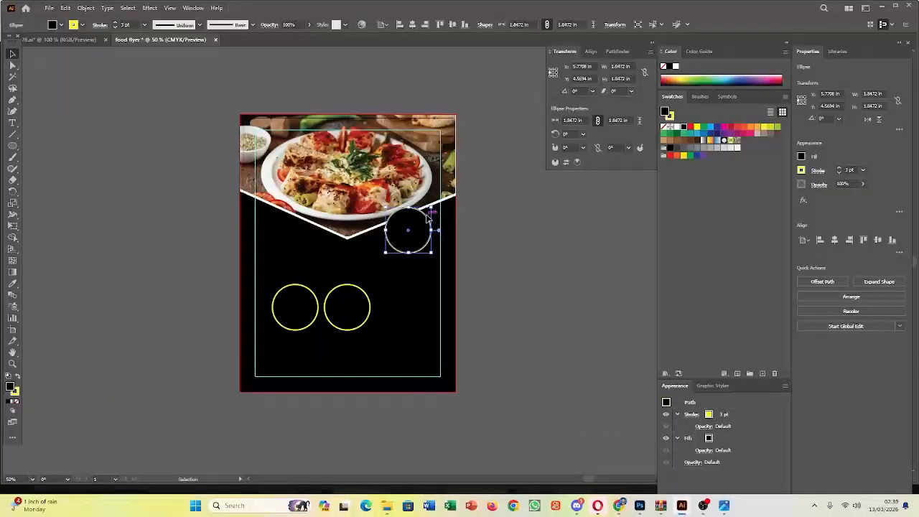
{"action": "left_click_drag", "start_coordinate": [427, 219], "coordinate": [431, 200]}
Move the middle yellow circle up onto the white line's tip, at about X 3.33, Y 4.67 in, and bring it to front
{"action": "left_click", "coordinate": [361, 291]}
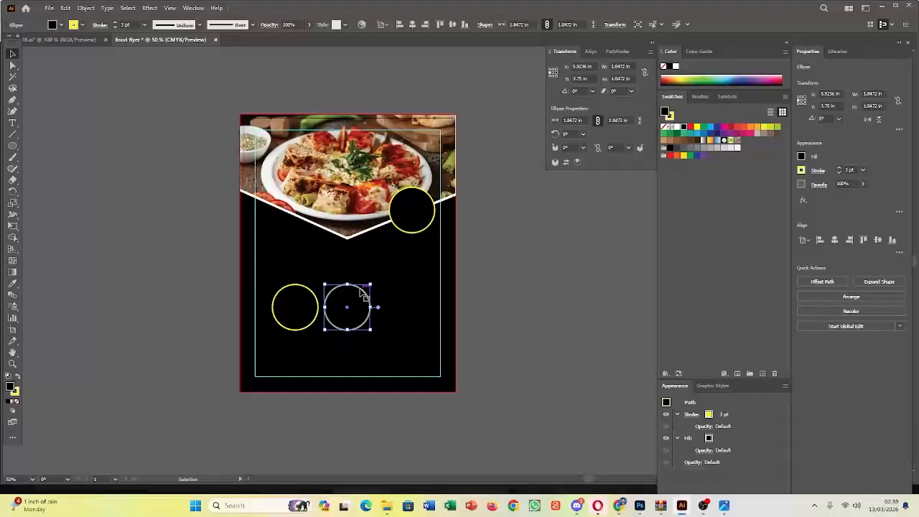
{"action": "left_click_drag", "start_coordinate": [361, 291], "coordinate": [363, 215]}
{"action": "right_click", "coordinate": [369, 228]}
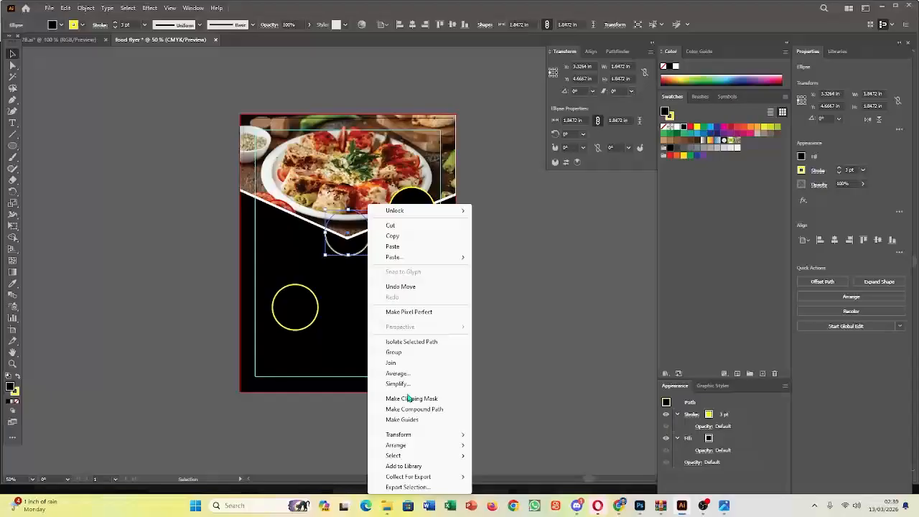
{"action": "mouse_move", "coordinate": [399, 449]}
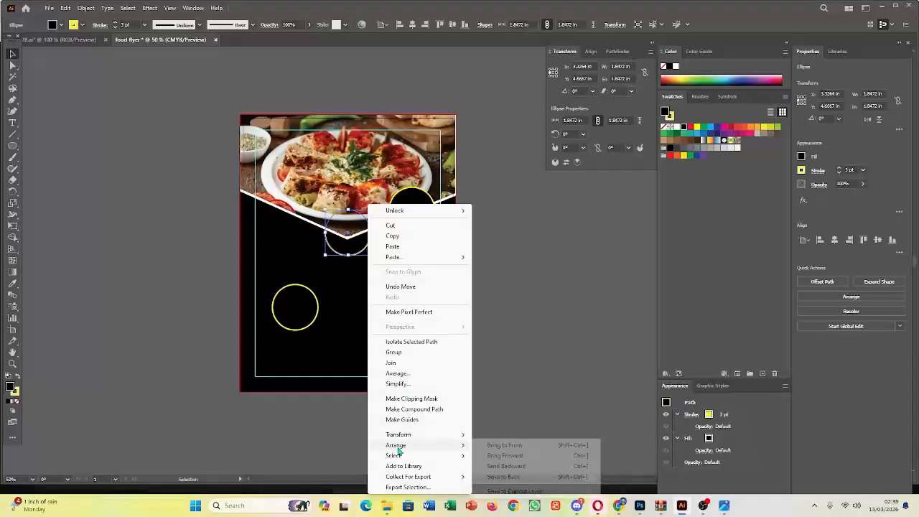
{"action": "left_click", "coordinate": [506, 446]}
Move the remaining yellow circle onto the left slope of the white line, at about X 0.78, Y 4.04 in, and bring it to front
{"action": "left_click_drag", "start_coordinate": [316, 302], "coordinate": [306, 210]}
{"action": "right_click", "coordinate": [306, 210]}
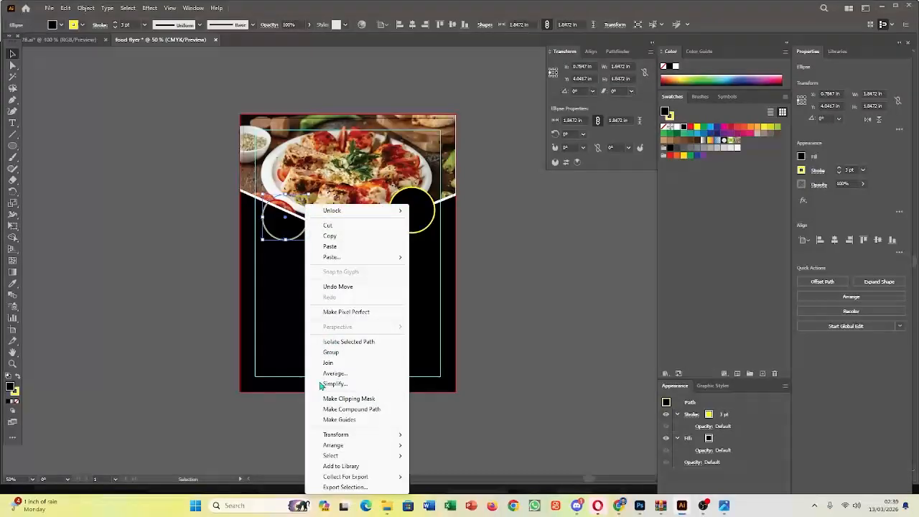
{"action": "mouse_move", "coordinate": [340, 447]}
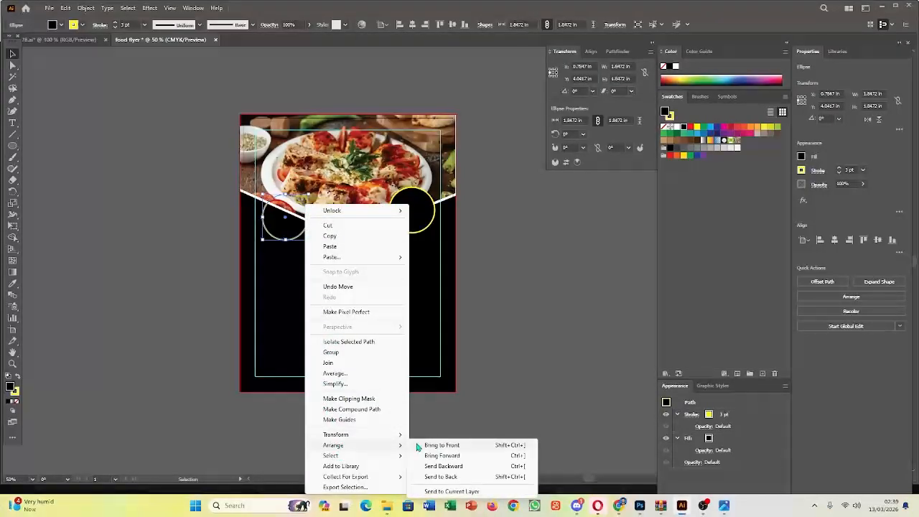
{"action": "left_click", "coordinate": [442, 445]}
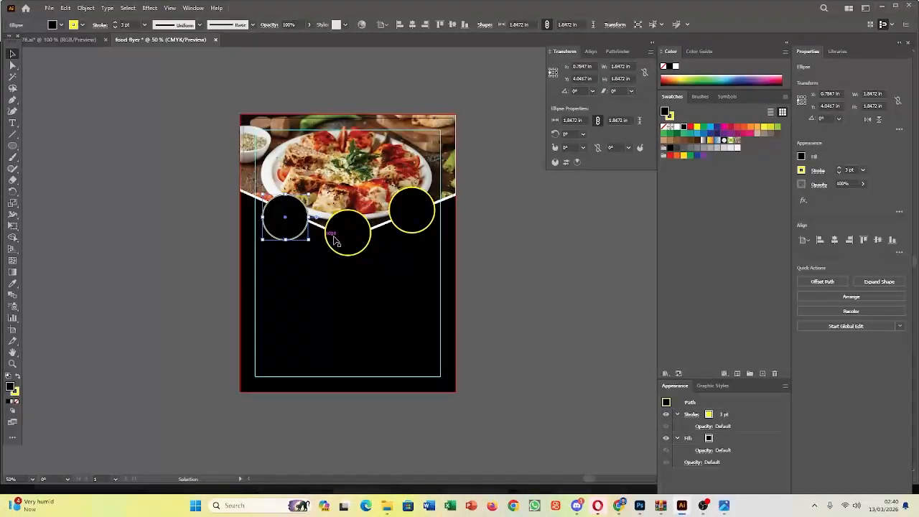
Fine-tune the three circles along the white line for even spacing, at about X 0.92, 3.31 and 5.76 in, with the middle circle lowest
{"action": "key", "text": "ctrl+1"}
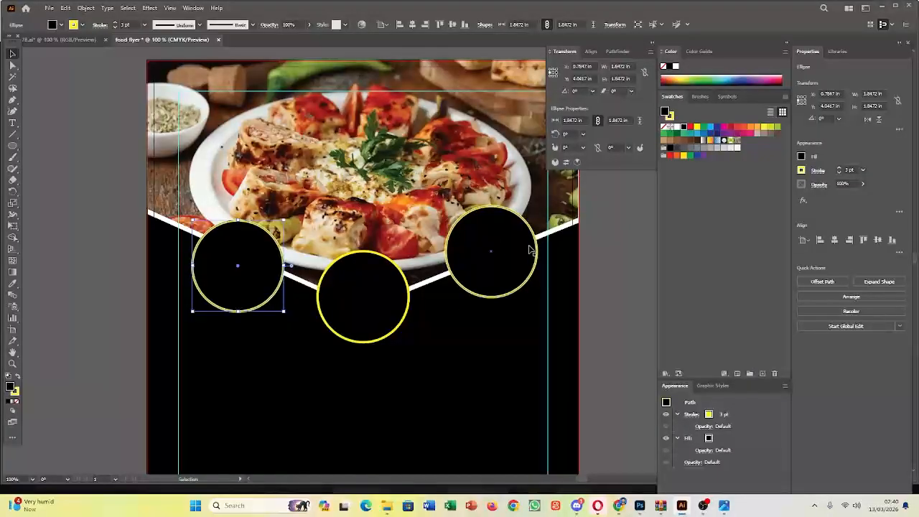
{"action": "left_click_drag", "start_coordinate": [508, 257], "coordinate": [503, 268]}
{"action": "left_click_drag", "start_coordinate": [383, 303], "coordinate": [381, 288]}
{"action": "left_click_drag", "start_coordinate": [236, 274], "coordinate": [238, 266]}
{"action": "left_click_drag", "start_coordinate": [349, 301], "coordinate": [349, 300]}
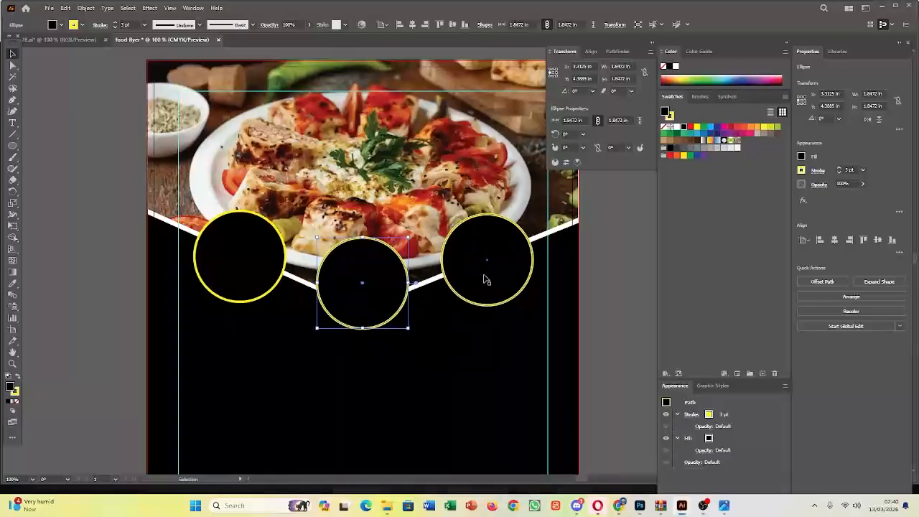
{"action": "left_click_drag", "start_coordinate": [486, 279], "coordinate": [482, 278]}
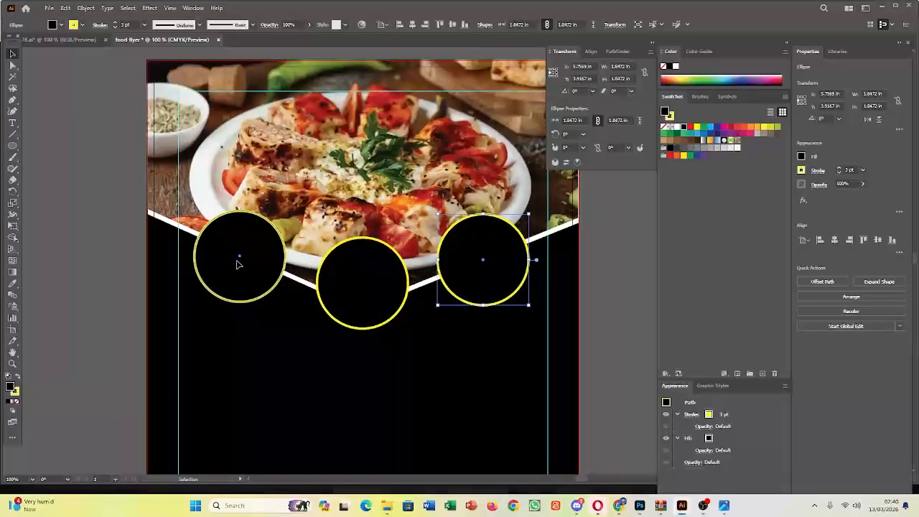
{"action": "left_click_drag", "start_coordinate": [239, 264], "coordinate": [244, 264]}
{"action": "left_click", "coordinate": [609, 321]}
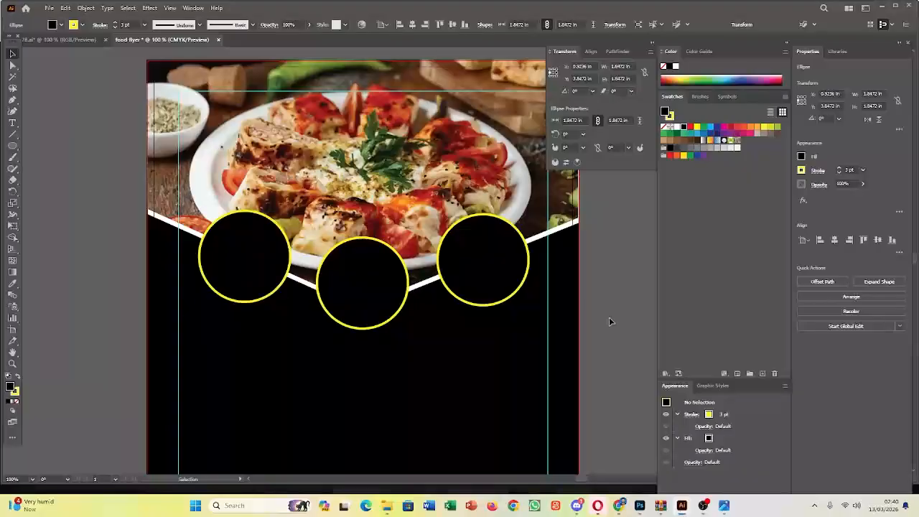
{"action": "scroll", "coordinate": [409, 307], "scroll_direction": "down", "scroll_amount": 4, "text": "alt"}
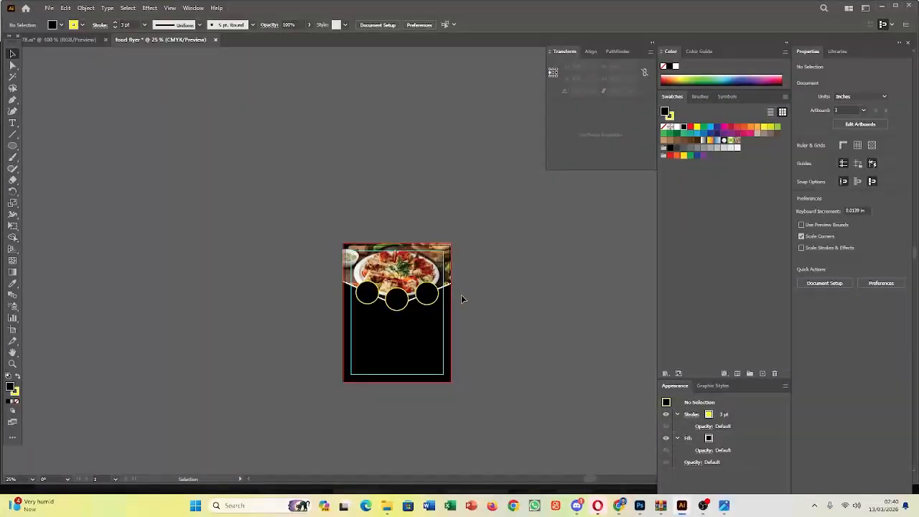
{"action": "scroll", "coordinate": [402, 349], "scroll_direction": "up", "scroll_amount": 1, "text": "alt"}
{"action": "scroll", "coordinate": [402, 350], "scroll_direction": "up", "scroll_amount": 1}
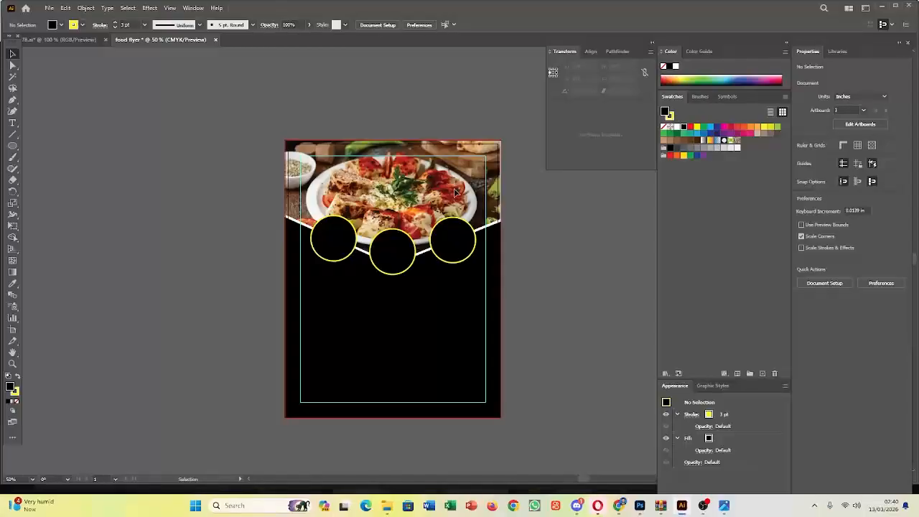
{"action": "left_click", "coordinate": [473, 238]}
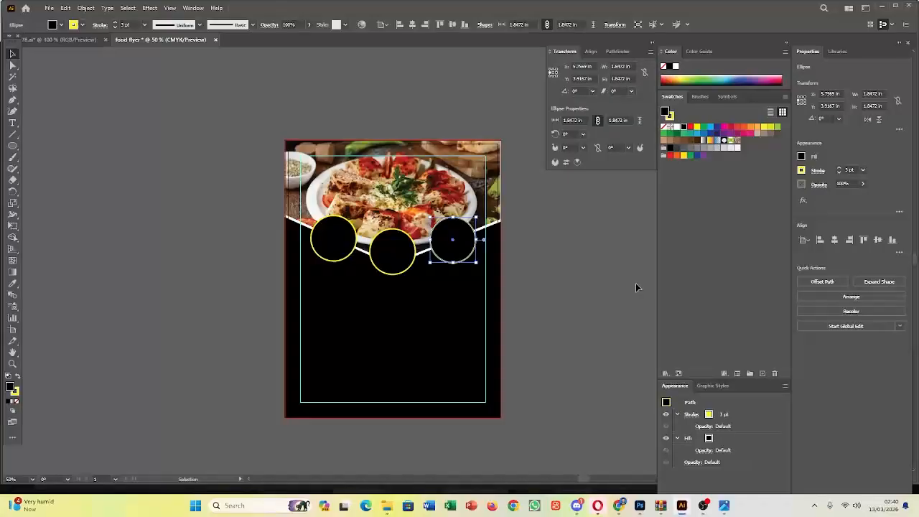
{"action": "left_click", "coordinate": [595, 284]}
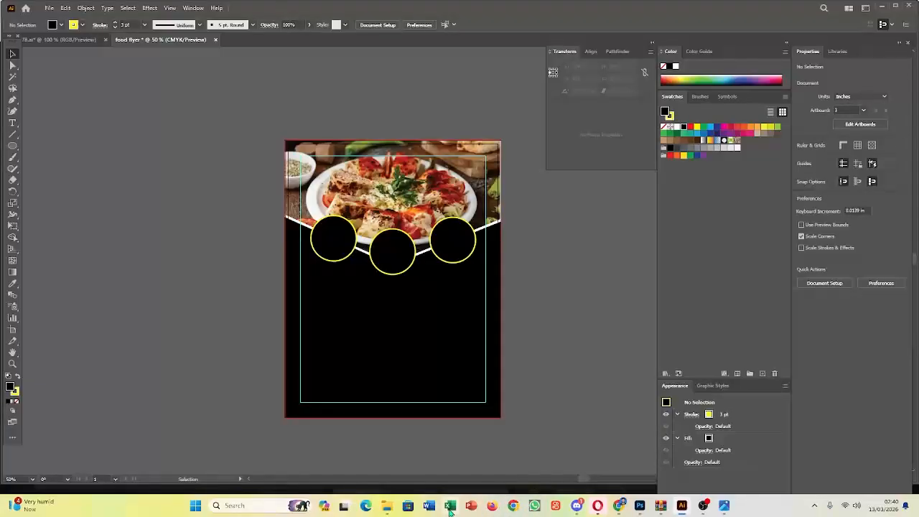
Place the roasted chicken picture from the Design Elements folder beside the artboard and scale it to about 3.83 in square
{"action": "left_click", "coordinate": [387, 509]}
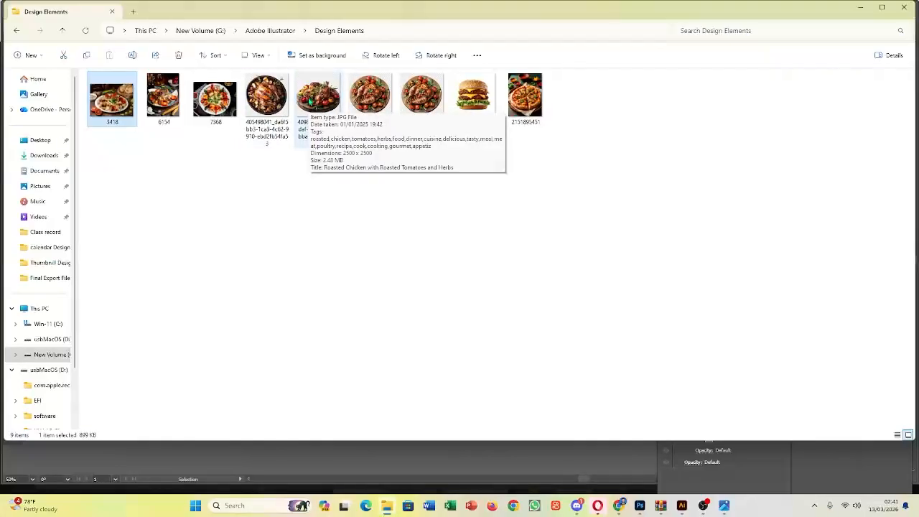
{"action": "left_click", "coordinate": [311, 101]}
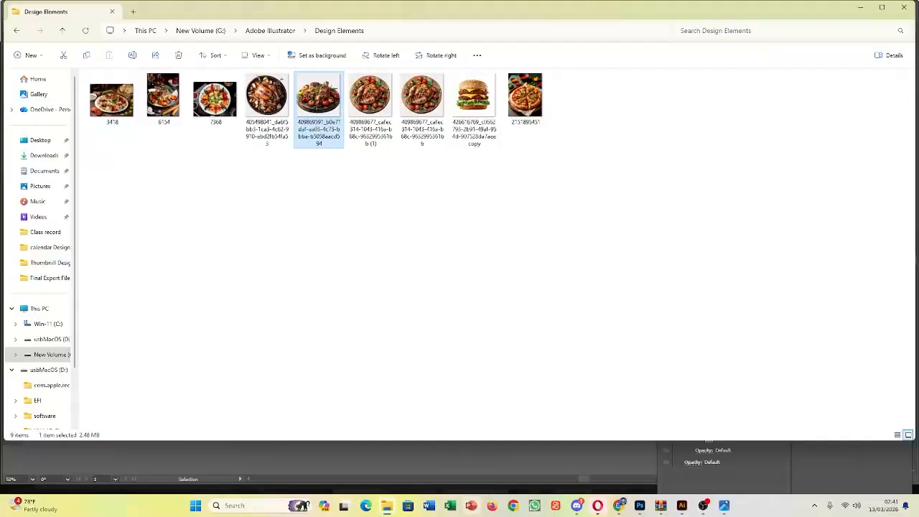
{"action": "left_click", "coordinate": [682, 506]}
{"action": "left_click_drag", "start_coordinate": [455, 395], "coordinate": [181, 251]}
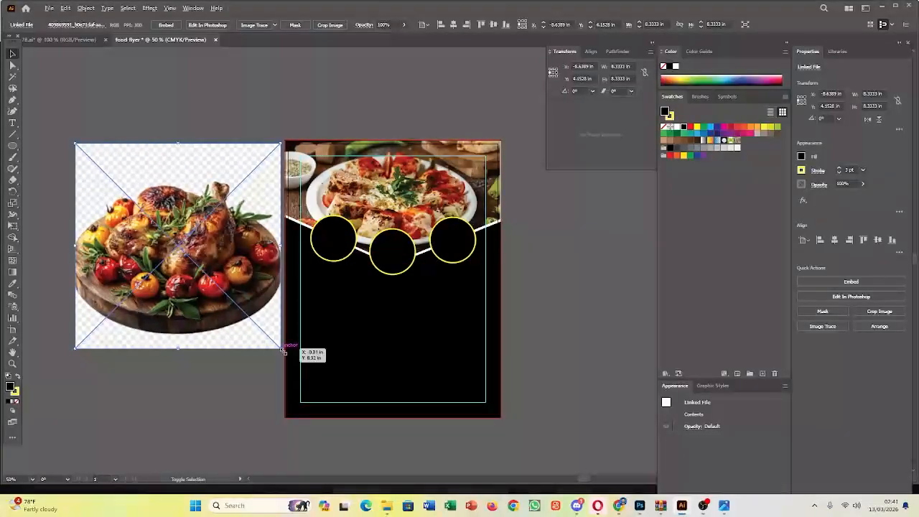
{"action": "left_click_drag", "start_coordinate": [284, 351], "coordinate": [227, 318]}
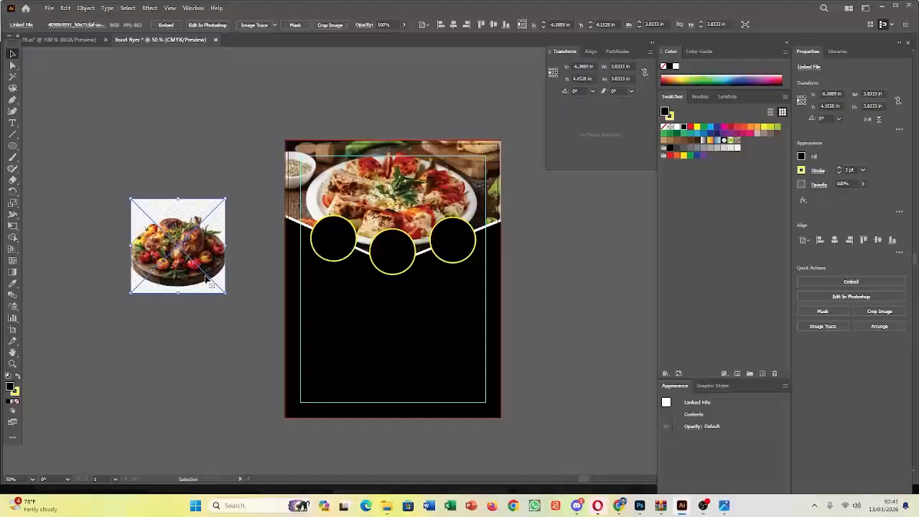
{"action": "left_click_drag", "start_coordinate": [191, 249], "coordinate": [220, 242]}
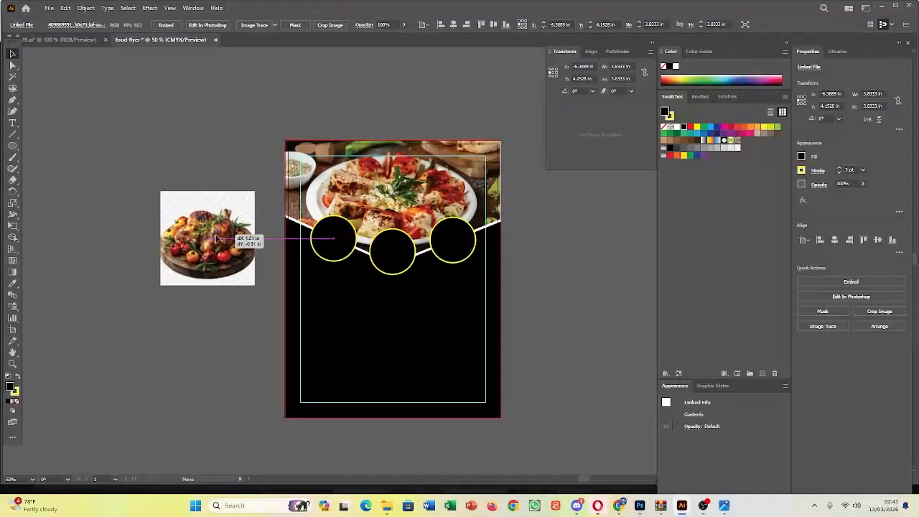
Remove the fill from all three yellow circles and set their stroke to 7 pt
{"action": "left_click", "coordinate": [328, 248]}
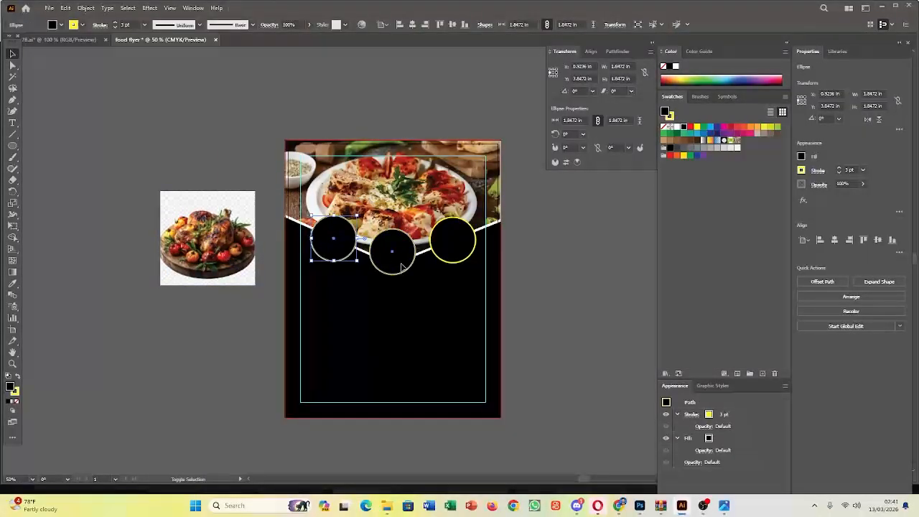
{"action": "left_click", "coordinate": [403, 267], "text": "shift"}
{"action": "left_click", "coordinate": [454, 255], "text": "shift"}
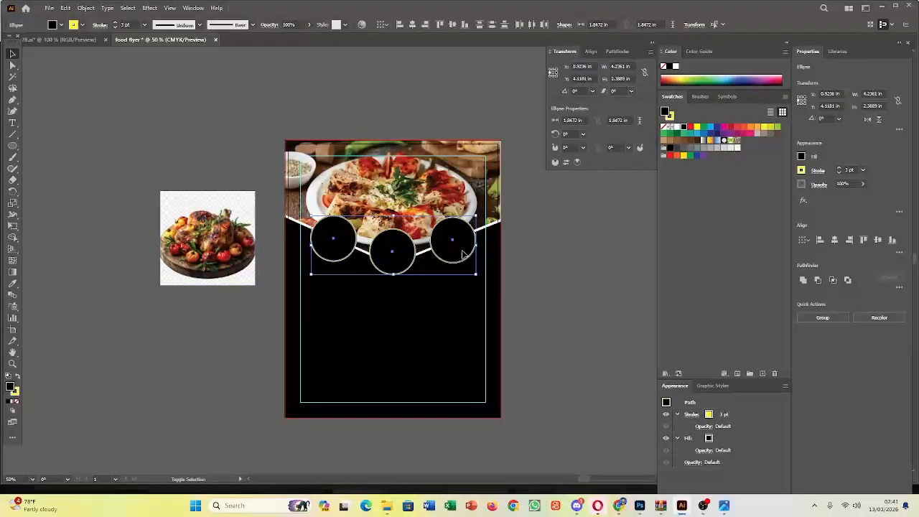
{"action": "left_click", "coordinate": [803, 157]}
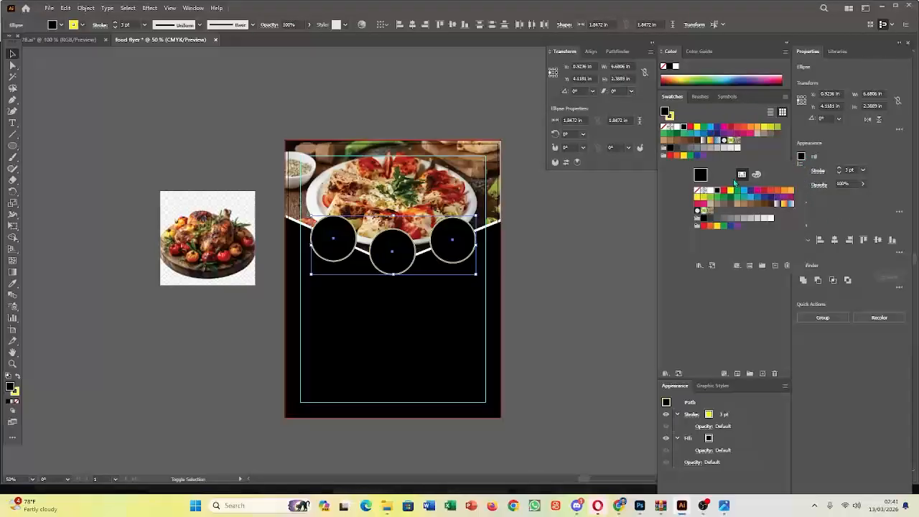
{"action": "left_click", "coordinate": [697, 191]}
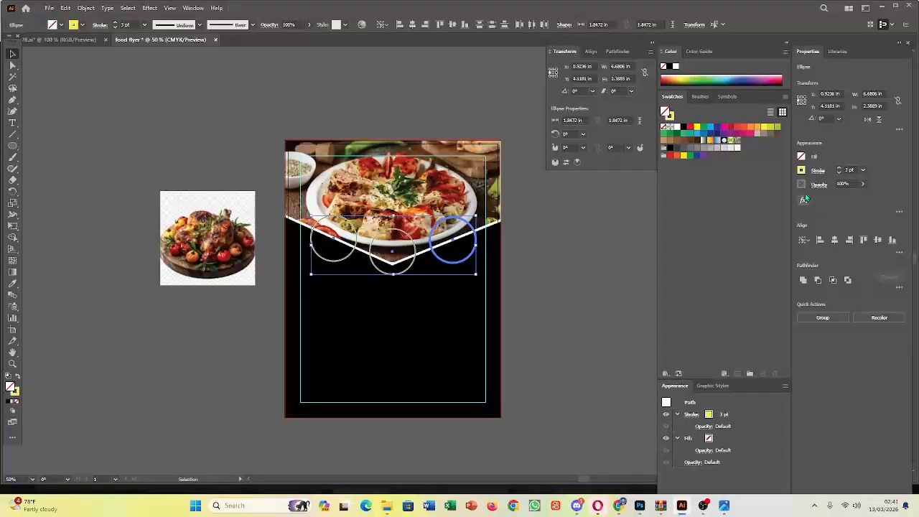
{"action": "left_click", "coordinate": [839, 170]}
{"action": "left_click", "coordinate": [839, 170]}
{"action": "left_click", "coordinate": [839, 170]}
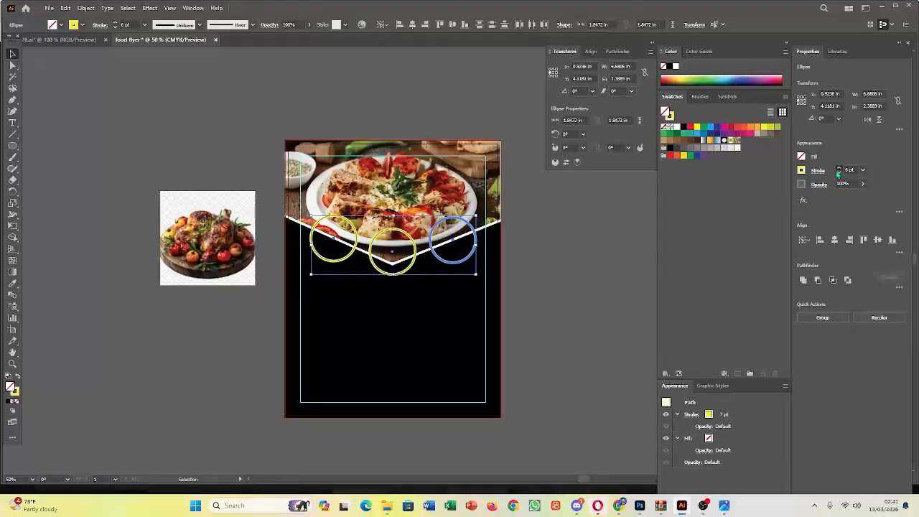
{"action": "left_click", "coordinate": [583, 300]}
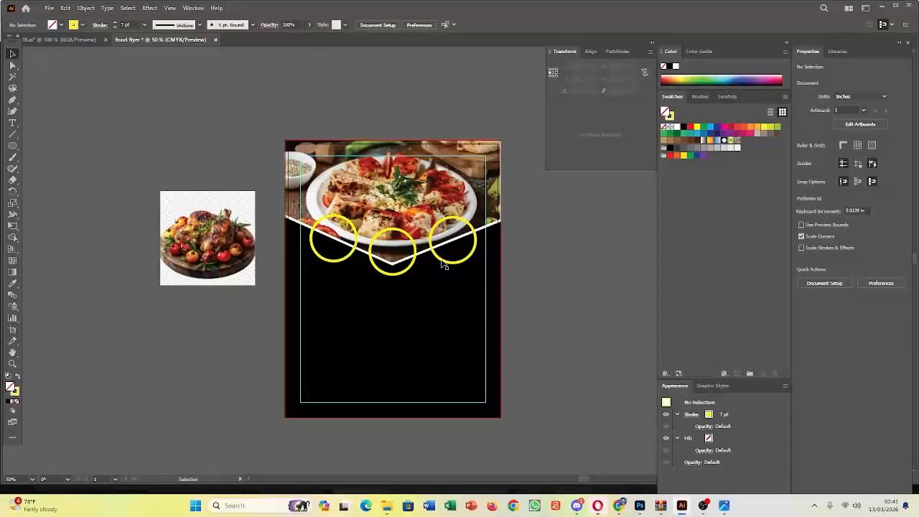
Bring the right-hand yellow circle to the front and move the roasted chicken picture underneath it
{"action": "left_click_drag", "start_coordinate": [222, 242], "coordinate": [531, 256]}
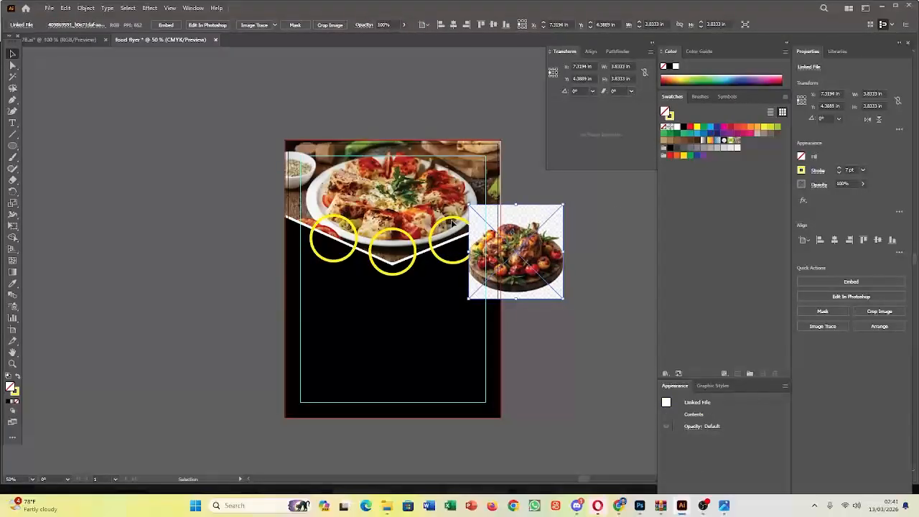
{"action": "left_click", "coordinate": [453, 224]}
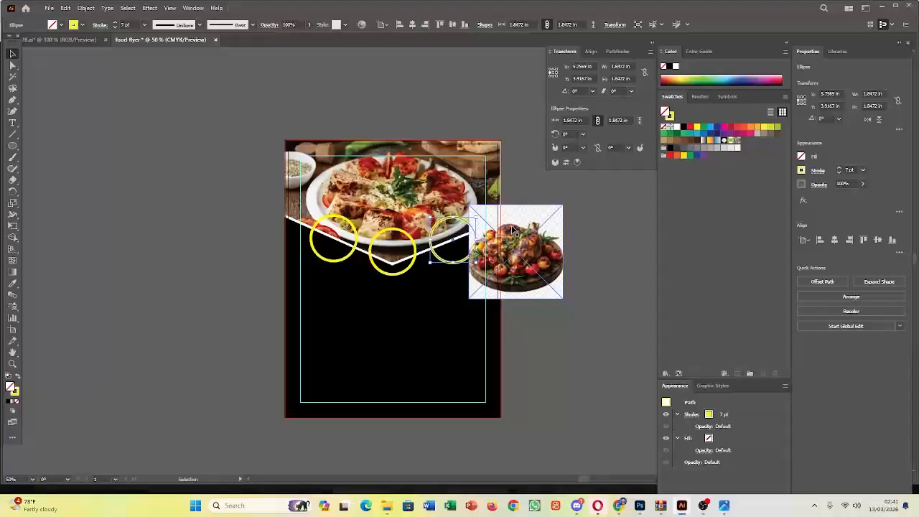
{"action": "right_click", "coordinate": [453, 223]}
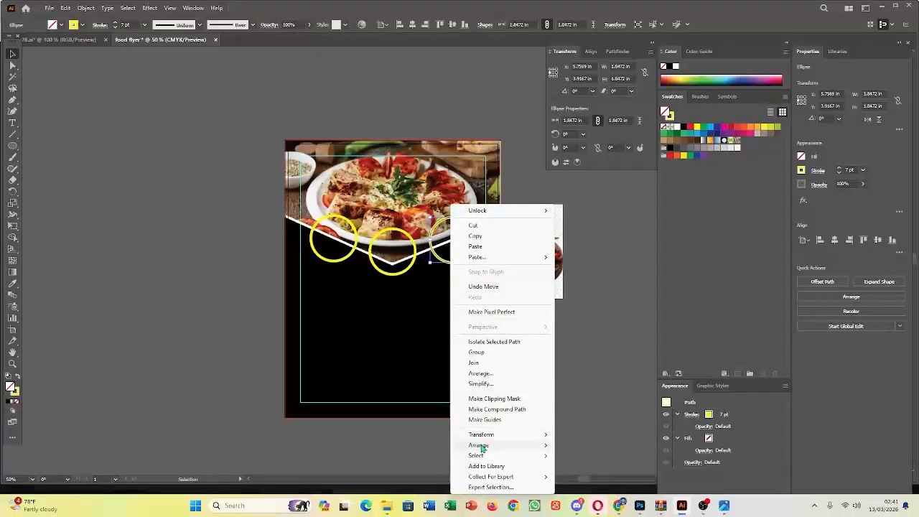
{"action": "mouse_move", "coordinate": [481, 447]}
{"action": "left_click", "coordinate": [586, 447]}
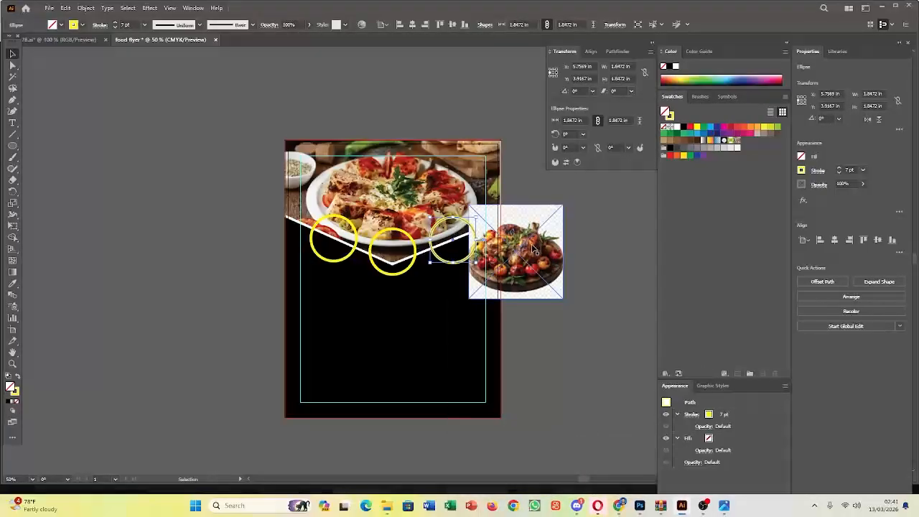
{"action": "left_click_drag", "start_coordinate": [533, 247], "coordinate": [474, 236]}
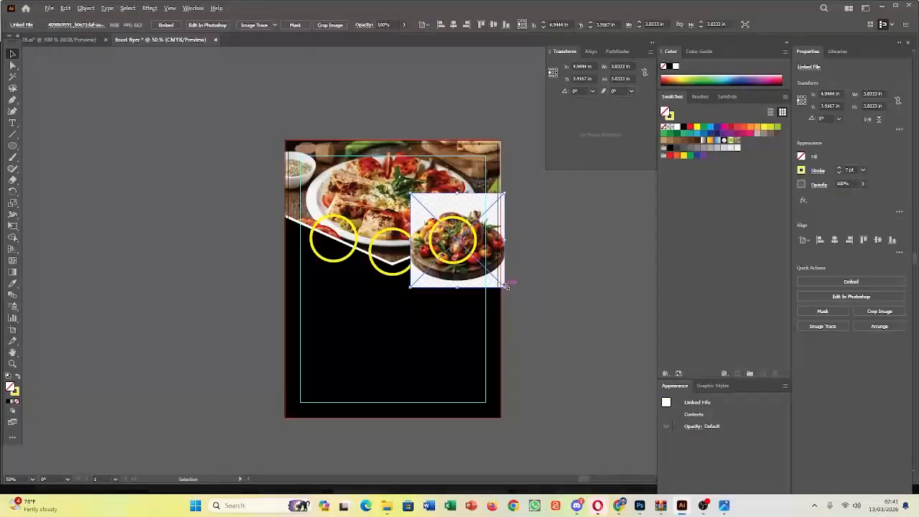
Shrink the roasted chicken picture to about 1.89 in square and position it over the right-hand circle
{"action": "left_click_drag", "start_coordinate": [505, 286], "coordinate": [486, 280]}
{"action": "left_click_drag", "start_coordinate": [457, 244], "coordinate": [470, 258]}
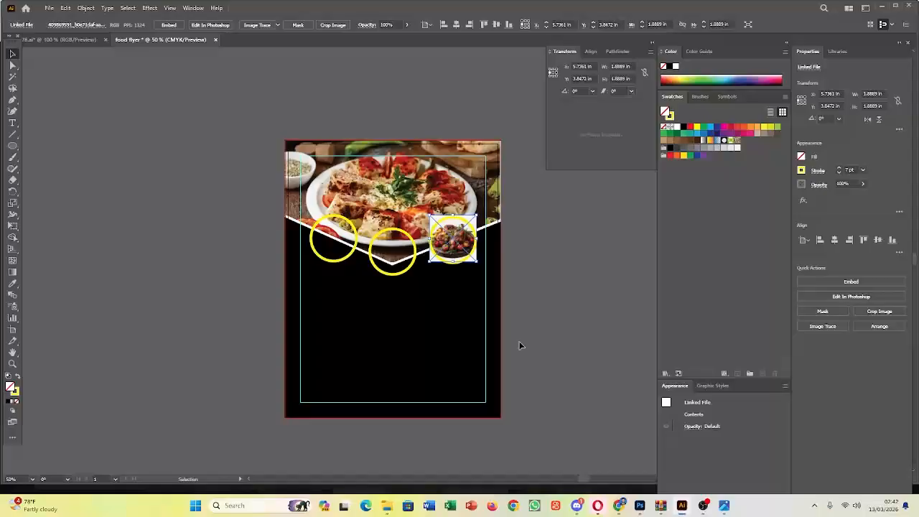
{"action": "scroll", "coordinate": [426, 323], "scroll_direction": "up", "scroll_amount": 4}
{"action": "key", "text": "space"}
{"action": "left_click_drag", "start_coordinate": [422, 302], "coordinate": [358, 516]}
{"action": "left_click_drag", "start_coordinate": [410, 339], "coordinate": [380, 356]}
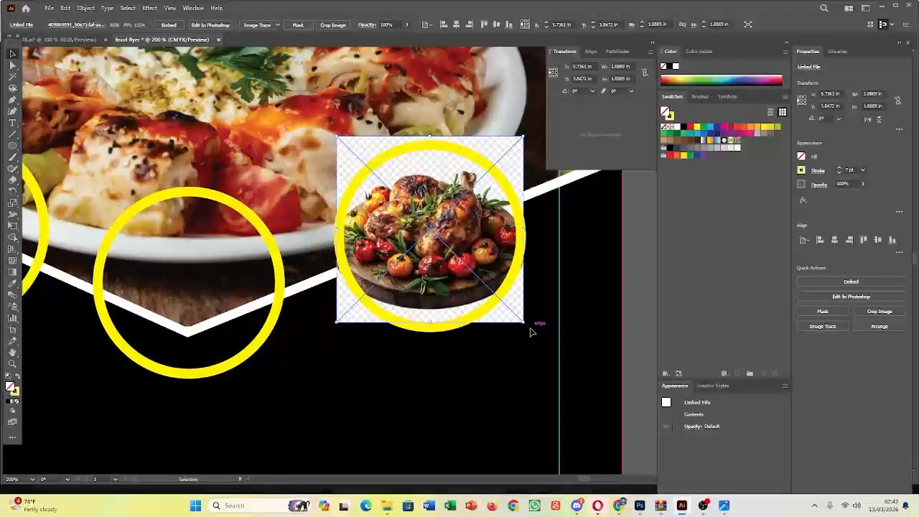
Centre the chicken picture on the right-hand circle and enlarge it to about 3.06 in square so it overlaps the whole ring
{"action": "left_click_drag", "start_coordinate": [524, 322], "coordinate": [514, 319]}
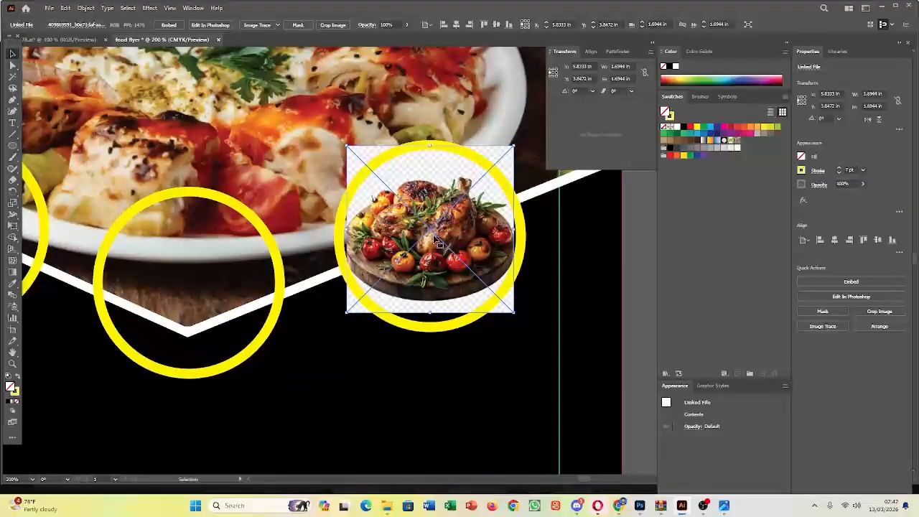
{"action": "left_click_drag", "start_coordinate": [433, 236], "coordinate": [436, 239]}
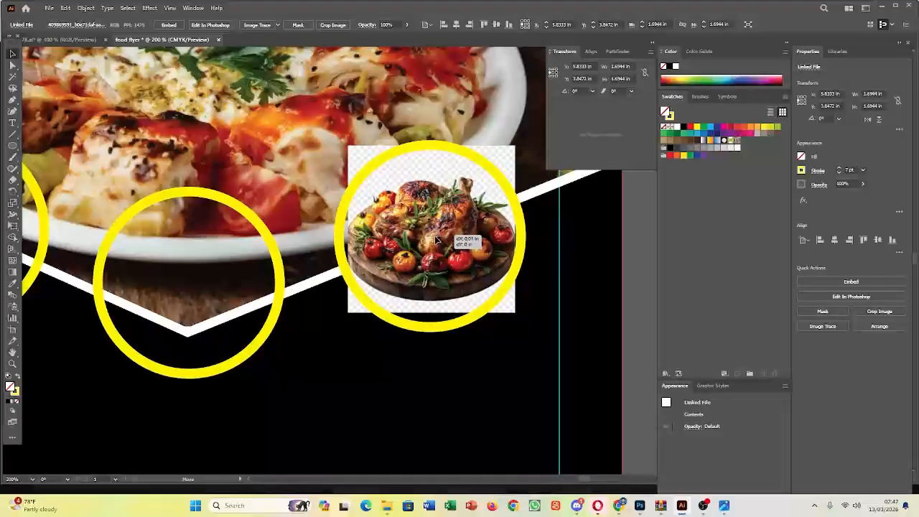
{"action": "left_click_drag", "start_coordinate": [436, 239], "coordinate": [439, 243]}
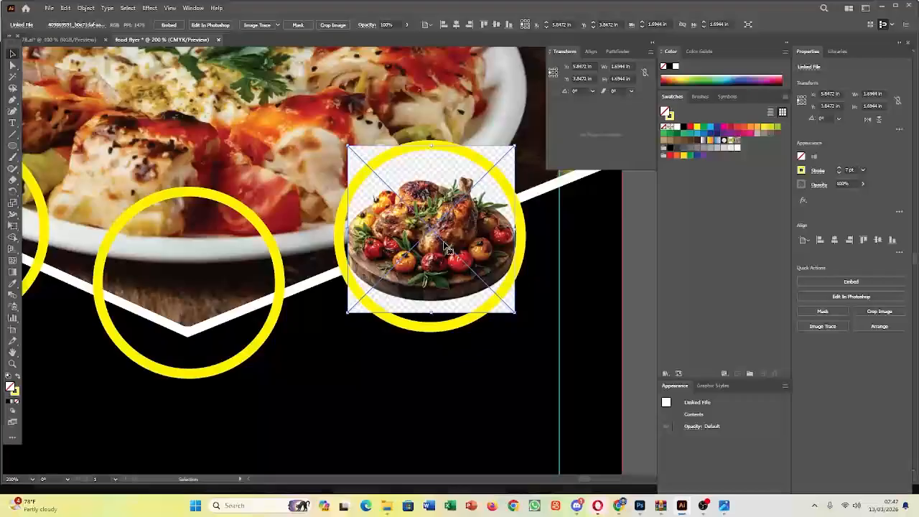
{"action": "left_click_drag", "start_coordinate": [515, 314], "coordinate": [585, 437]}
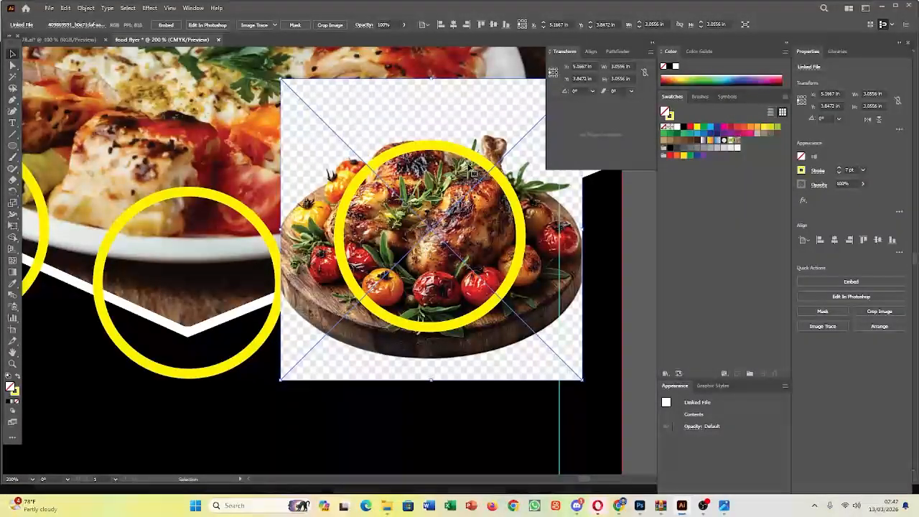
{"action": "left_click", "coordinate": [641, 266]}
Clip the roasted chicken picture to the right-hand circle with a clipping mask
{"action": "left_click", "coordinate": [516, 202]}
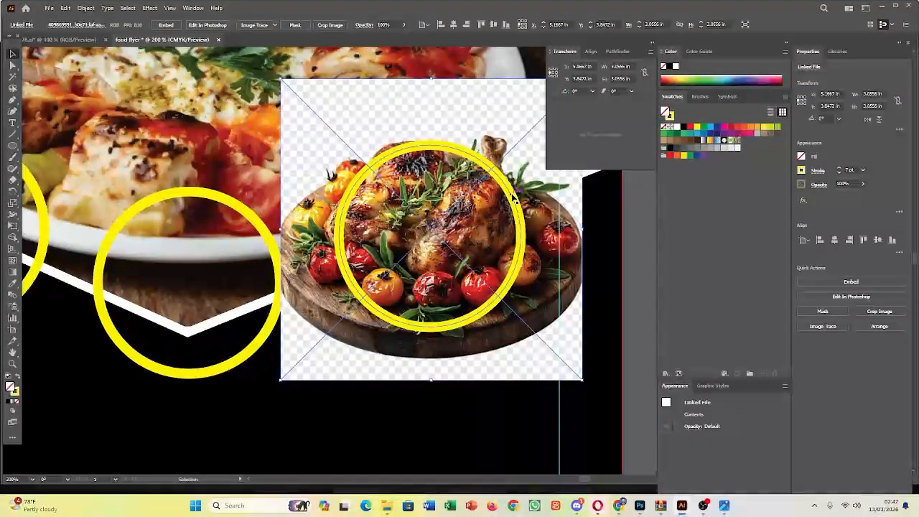
{"action": "left_click", "coordinate": [449, 114], "text": "shift"}
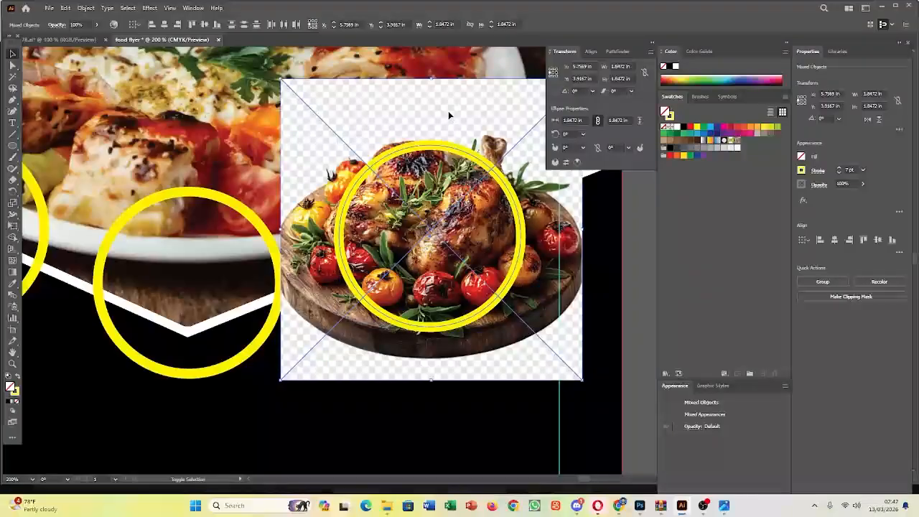
{"action": "right_click", "coordinate": [422, 164]}
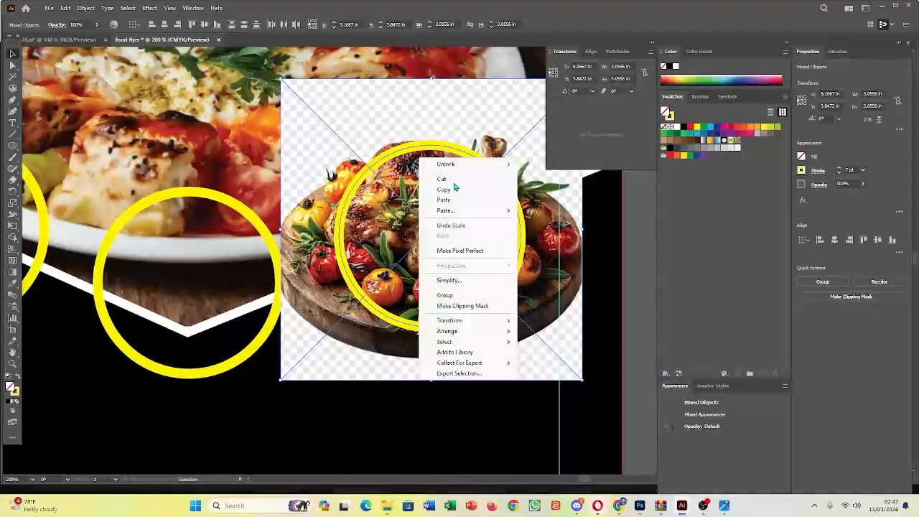
{"action": "left_click", "coordinate": [463, 306]}
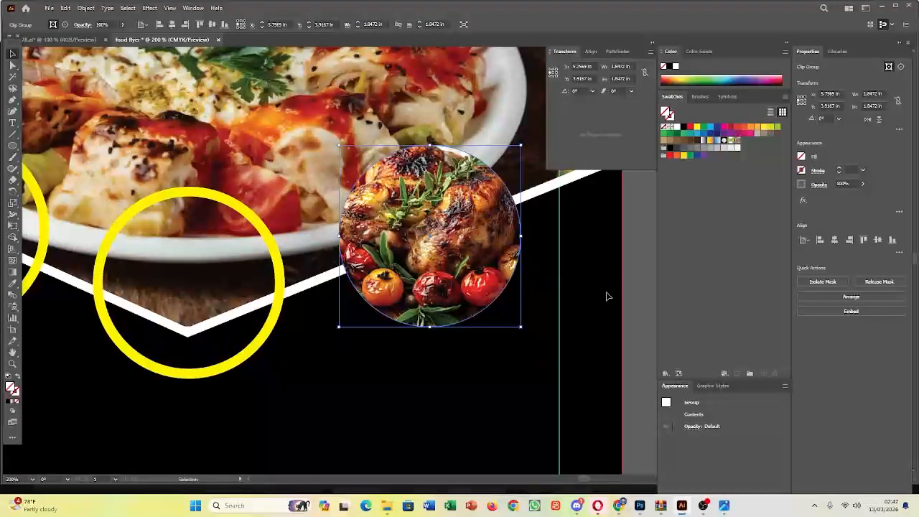
{"action": "left_click", "coordinate": [643, 296]}
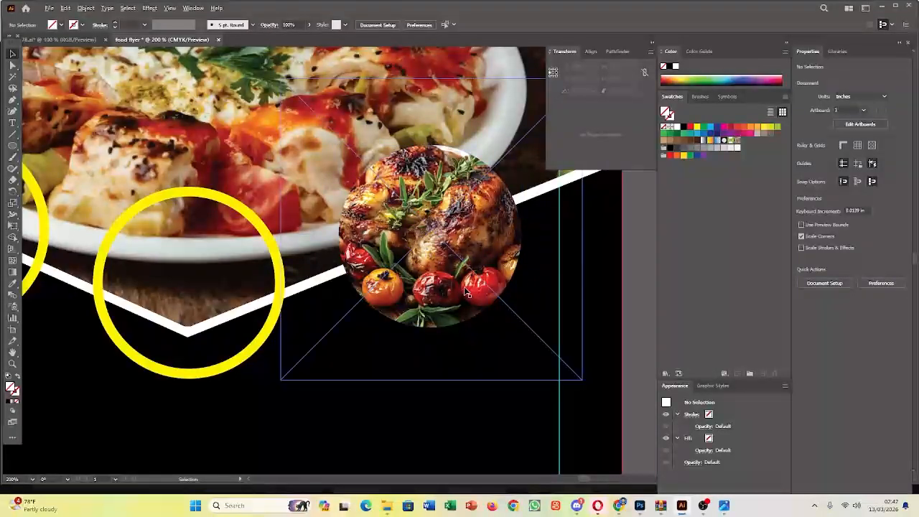
Copy the middle yellow circle onto the clipped chicken picture, at X 5.76, Y 3.92 in, and bring the copy to front
{"action": "scroll", "coordinate": [466, 286], "scroll_direction": "down", "scroll_amount": 2}
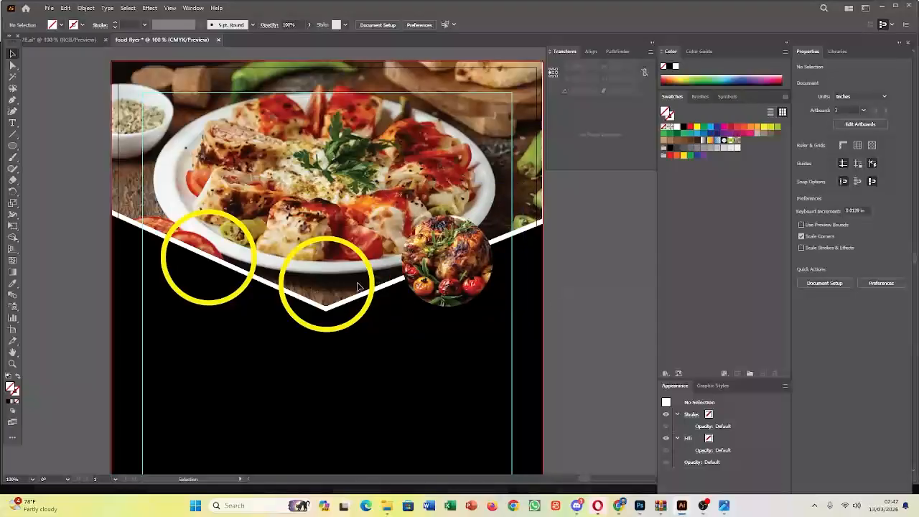
{"action": "left_click", "coordinate": [369, 317]}
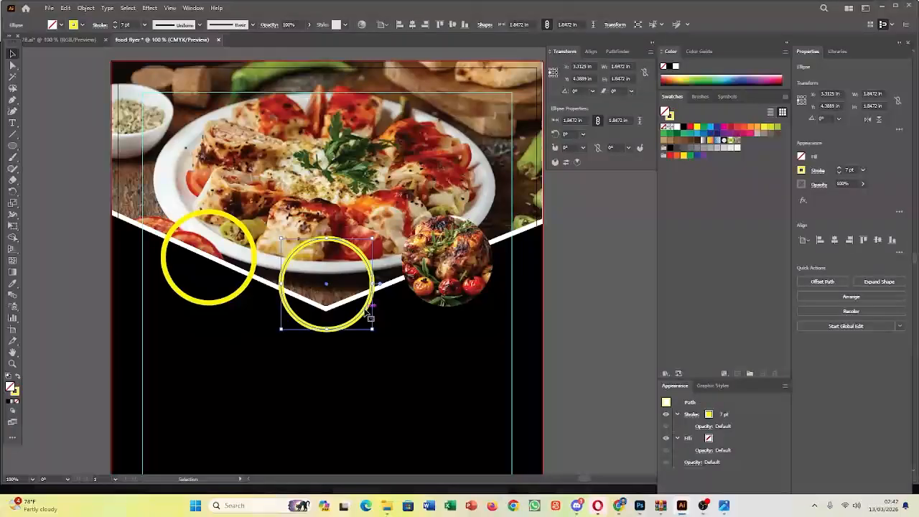
{"action": "left_click_drag", "start_coordinate": [367, 310], "coordinate": [486, 287]}
{"action": "right_click", "coordinate": [486, 287]}
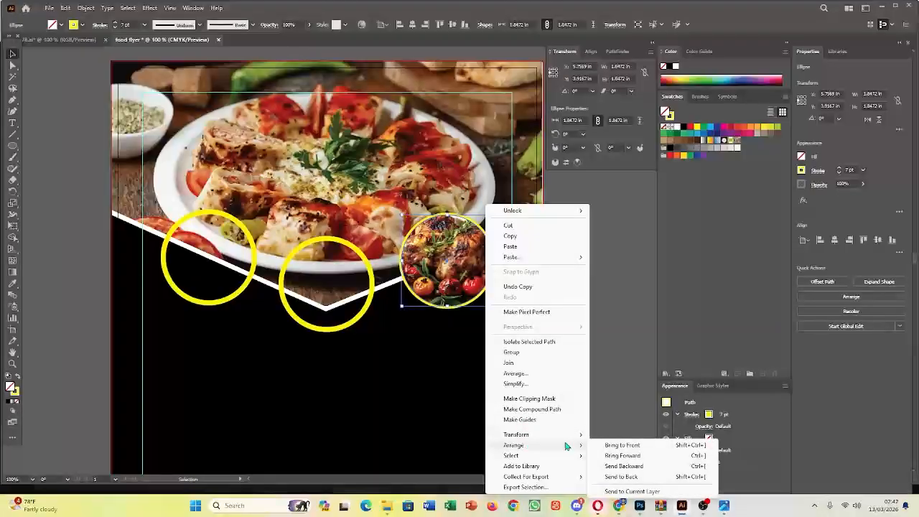
{"action": "left_click", "coordinate": [615, 445]}
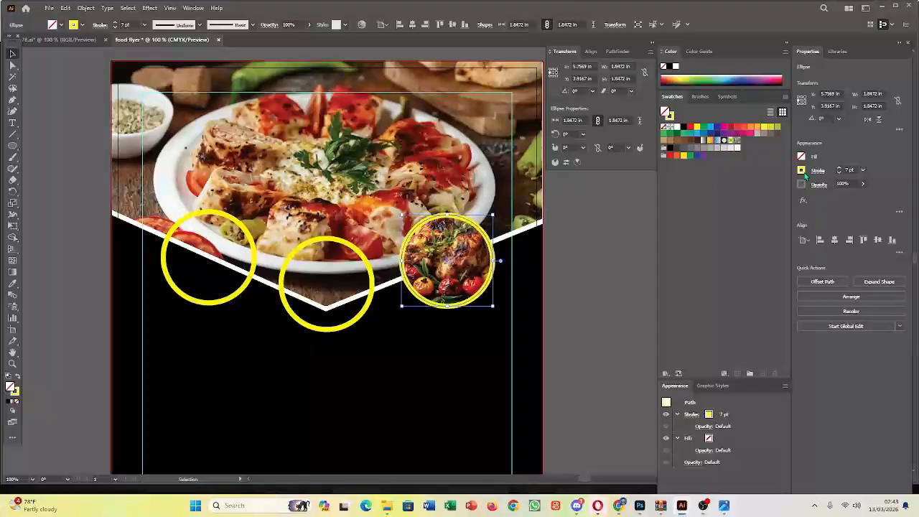
Change the stroke colour of the ring around the chicken picture to light blue
{"action": "left_click", "coordinate": [802, 171]}
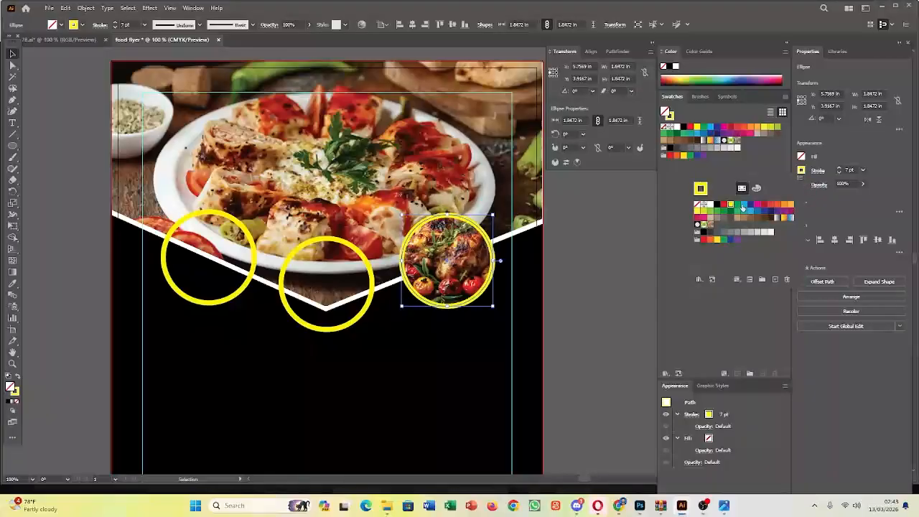
{"action": "left_click", "coordinate": [743, 206]}
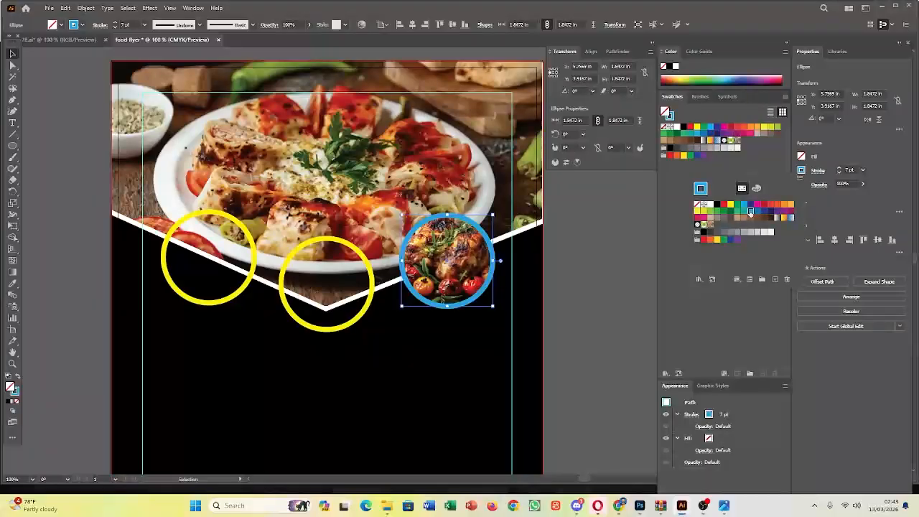
{"action": "left_click", "coordinate": [581, 320]}
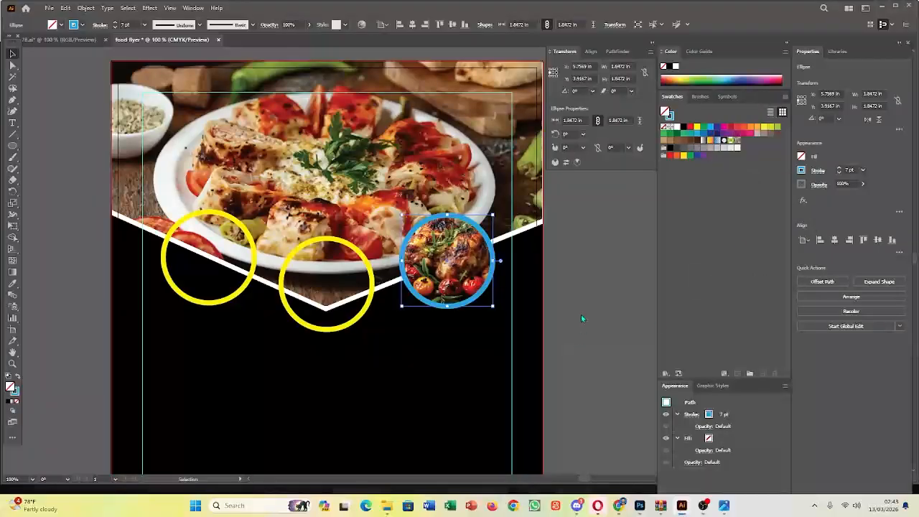
{"action": "left_click", "coordinate": [570, 366]}
{"action": "scroll", "coordinate": [359, 354], "scroll_direction": "down", "scroll_amount": 2}
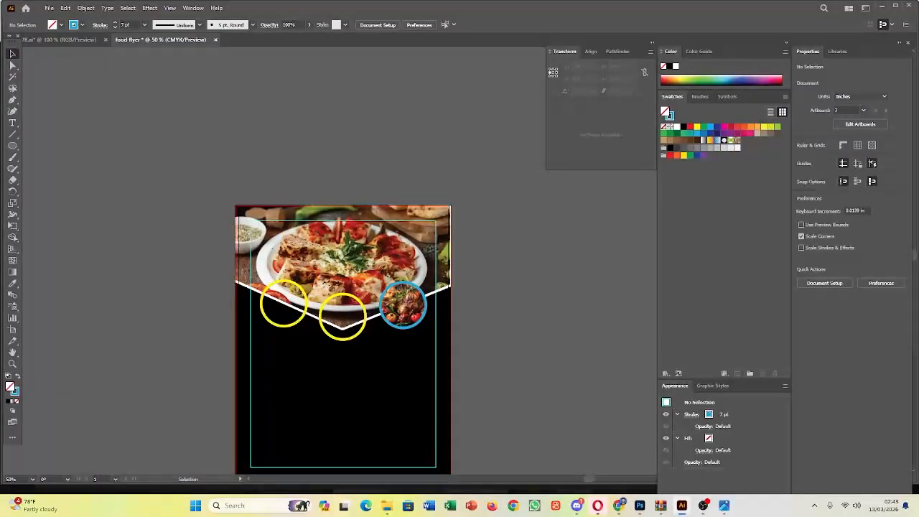
Place the double cheeseburger picture from the Design Elements folder onto the flyer
{"action": "left_click", "coordinate": [366, 309]}
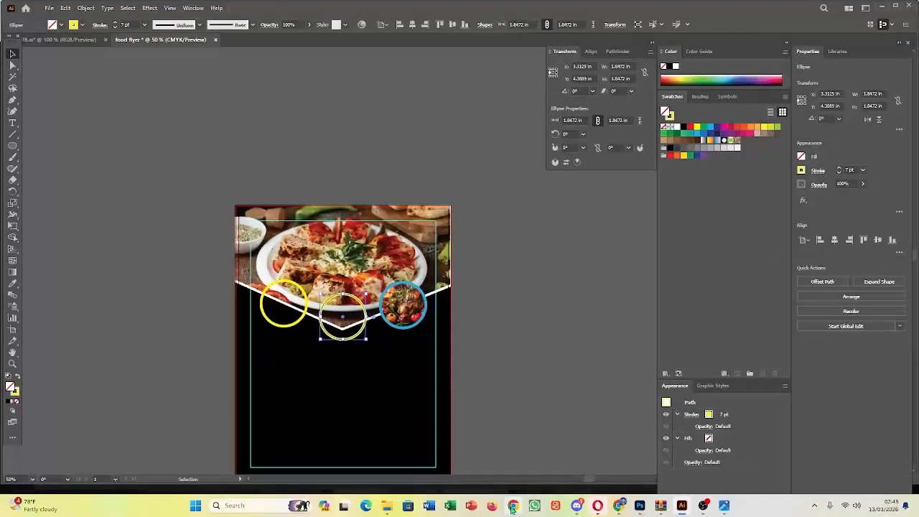
{"action": "left_click", "coordinate": [388, 507]}
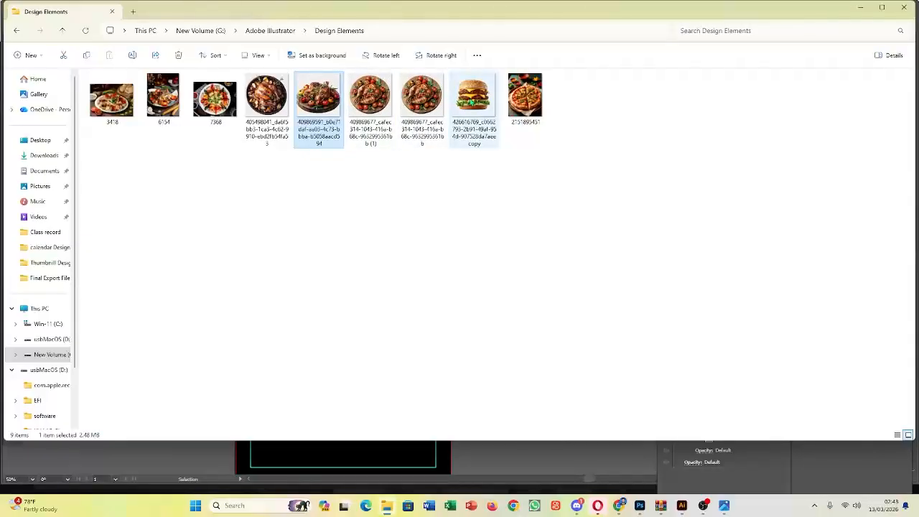
{"action": "left_click", "coordinate": [485, 102]}
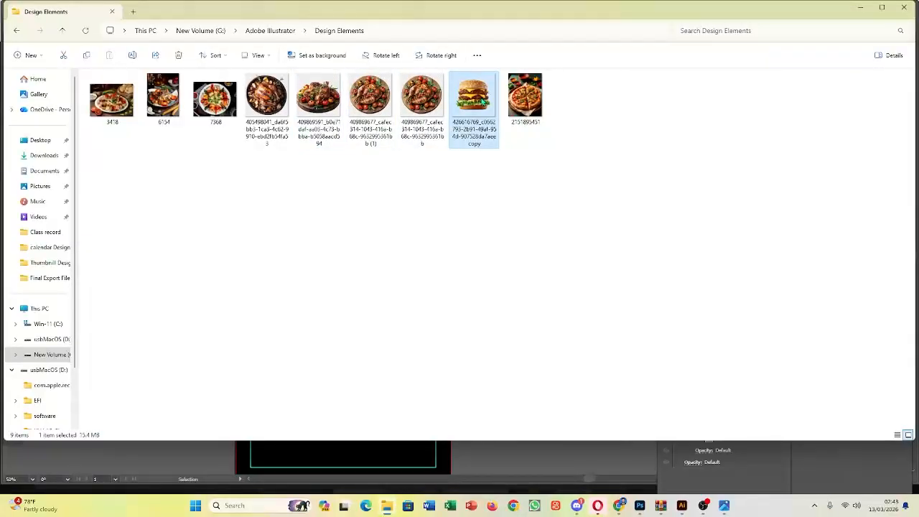
{"action": "left_click_drag", "start_coordinate": [485, 103], "coordinate": [352, 328]}
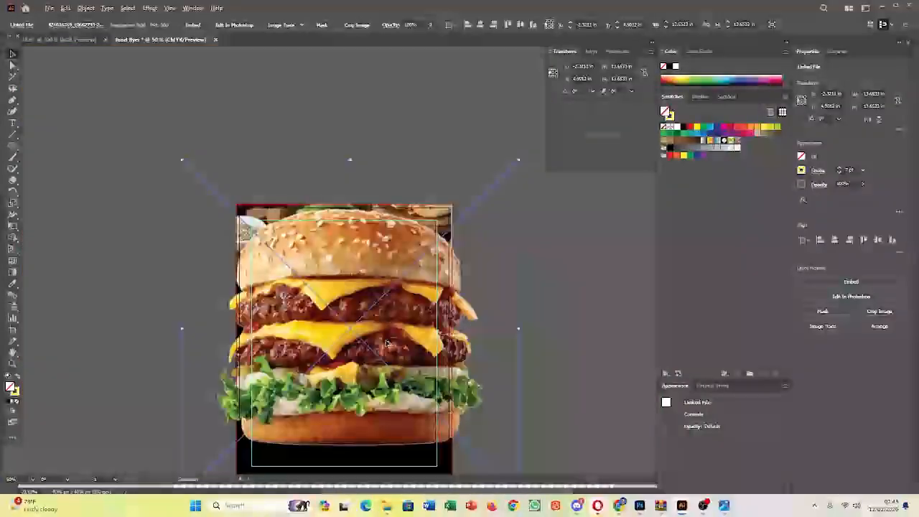
Scale the burger picture down to about 2.32 in square and move it onto the middle yellow circle
{"action": "scroll", "coordinate": [386, 344], "scroll_direction": "down", "scroll_amount": 1}
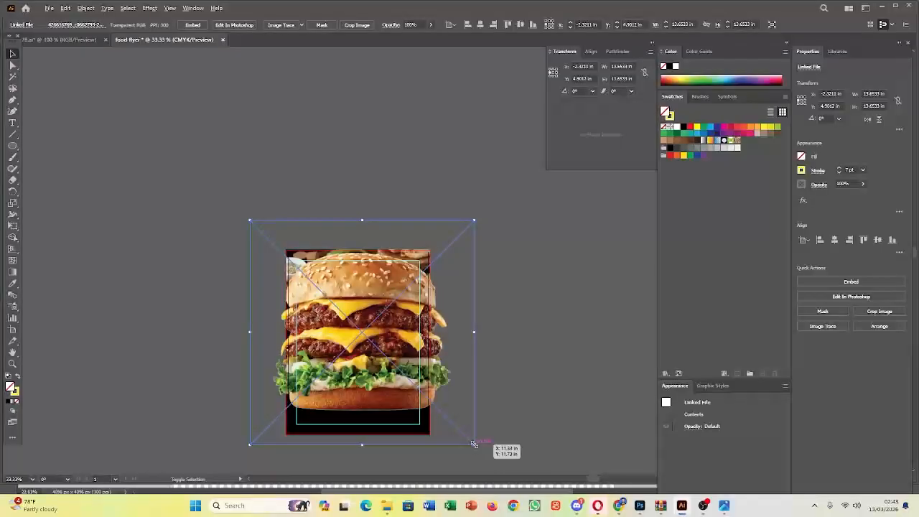
{"action": "left_click_drag", "start_coordinate": [475, 444], "coordinate": [402, 385]}
{"action": "left_click", "coordinate": [467, 318]}
{"action": "scroll", "coordinate": [364, 347], "scroll_direction": "up", "scroll_amount": 5}
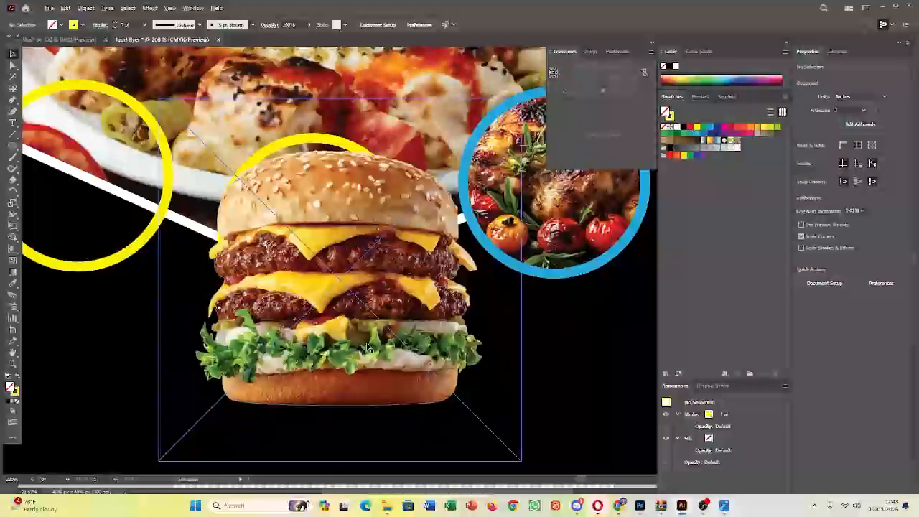
{"action": "left_click", "coordinate": [522, 465]}
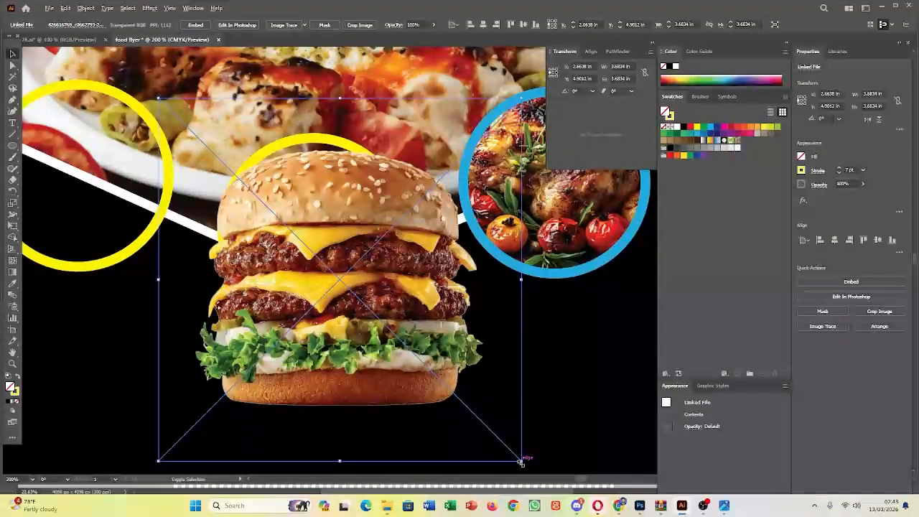
{"action": "left_click_drag", "start_coordinate": [523, 461], "coordinate": [454, 396]}
{"action": "left_click_drag", "start_coordinate": [339, 276], "coordinate": [316, 218]}
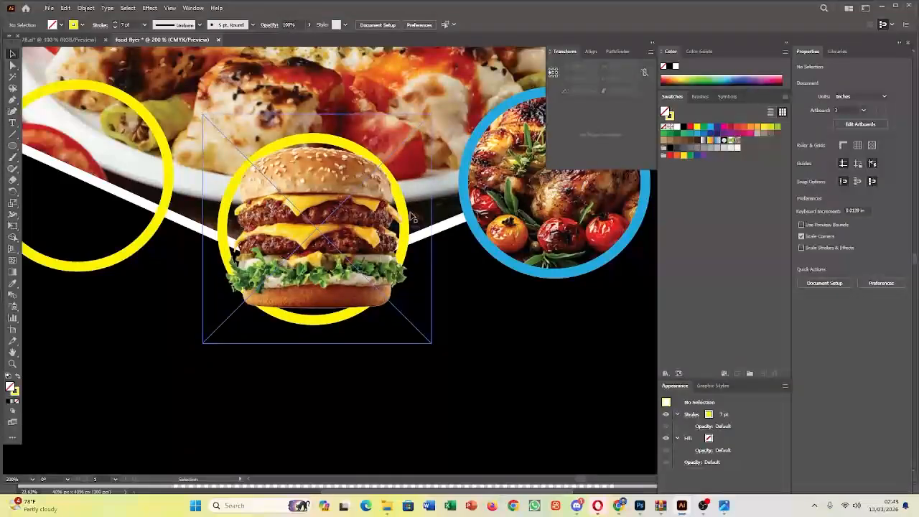
Move the burger picture off the middle yellow circle and bring that circle to the front
{"action": "left_click_drag", "start_coordinate": [365, 213], "coordinate": [305, 273]}
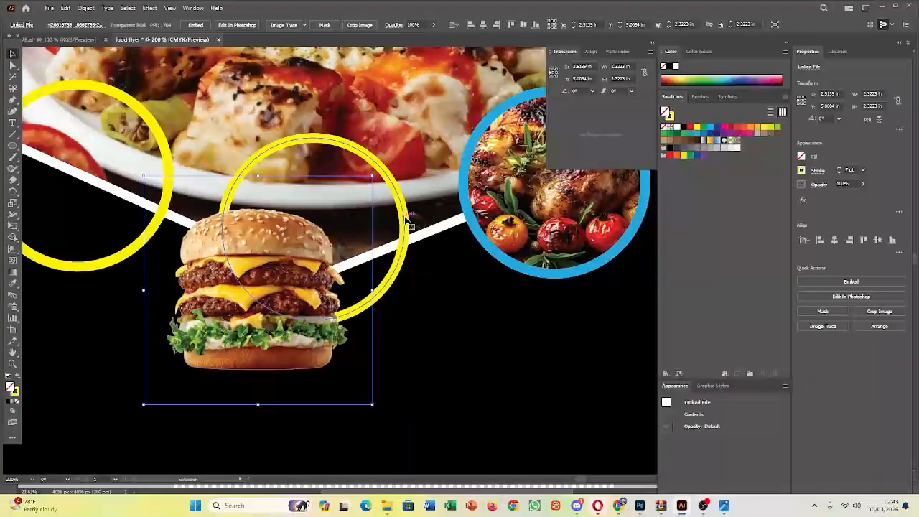
{"action": "right_click", "coordinate": [404, 223]}
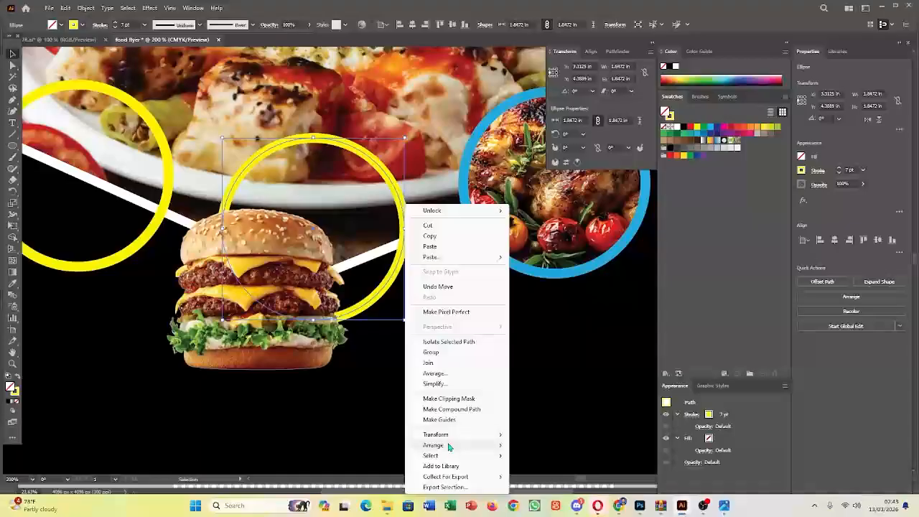
{"action": "mouse_move", "coordinate": [448, 447]}
{"action": "left_click", "coordinate": [544, 447]}
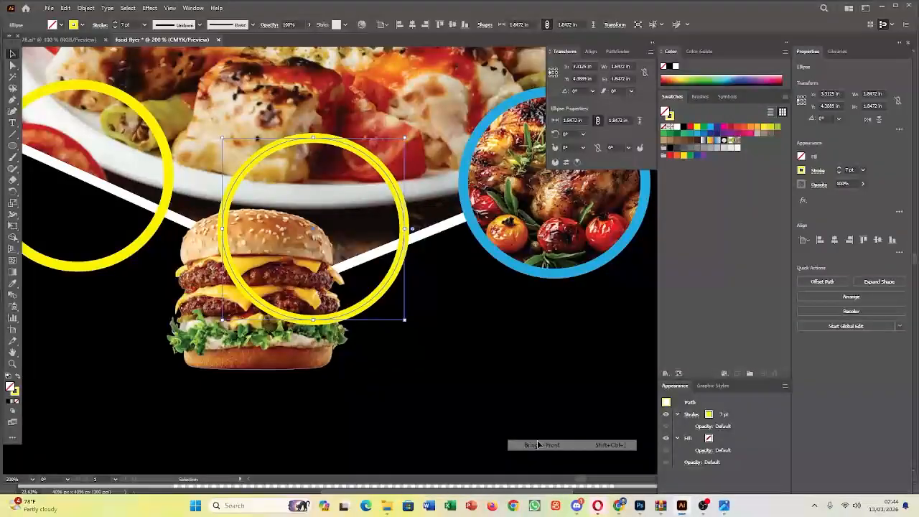
Centre the burger picture behind the middle circle and enlarge it to about 2.57 in square
{"action": "left_click_drag", "start_coordinate": [288, 236], "coordinate": [344, 173]}
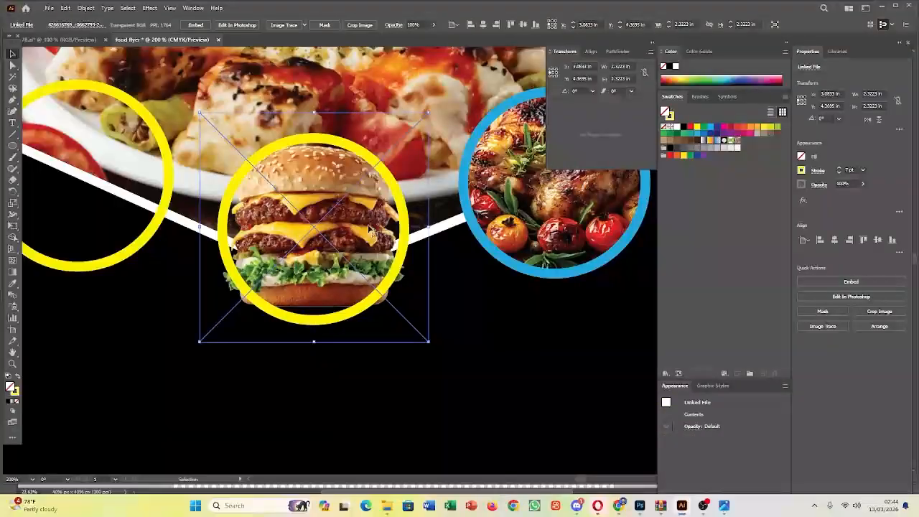
{"action": "left_click_drag", "start_coordinate": [429, 345], "coordinate": [450, 346]}
{"action": "left_click_drag", "start_coordinate": [461, 355], "coordinate": [460, 351]}
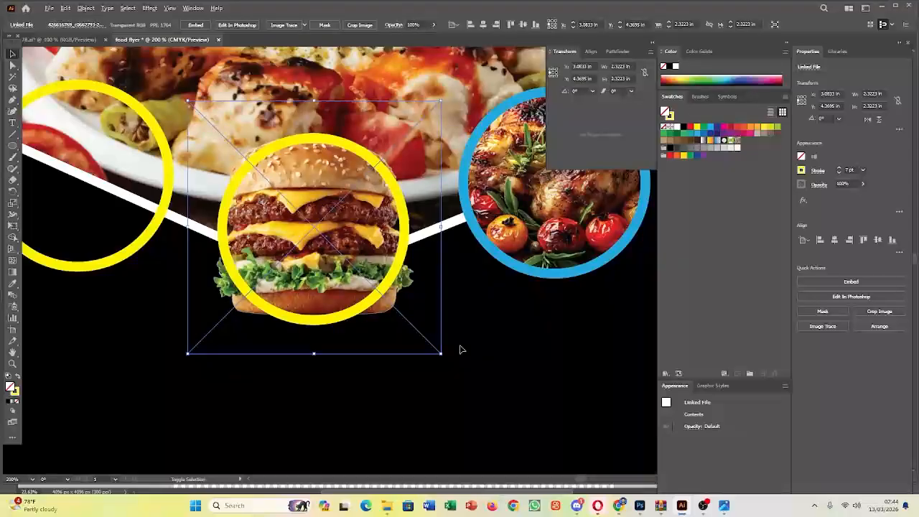
{"action": "left_click", "coordinate": [482, 369]}
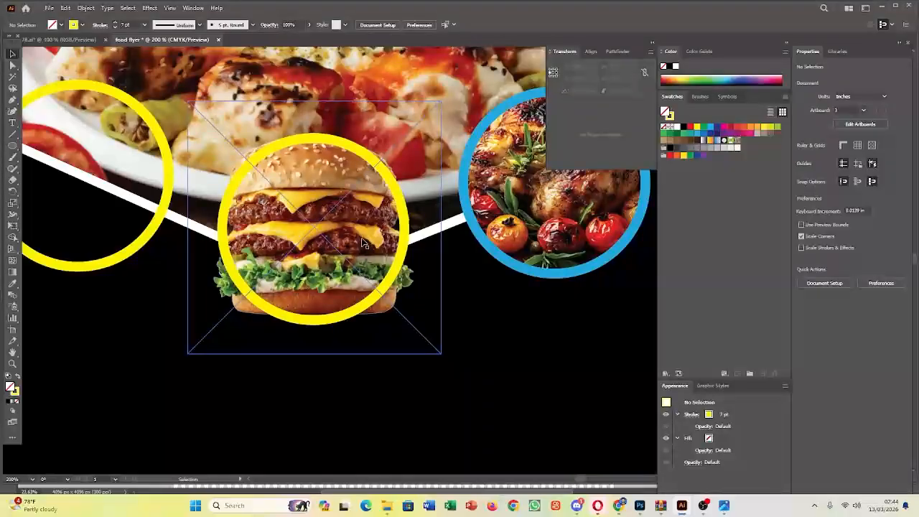
Clip the burger picture to the middle circle with a clipping mask
{"action": "left_click", "coordinate": [401, 201]}
{"action": "left_click", "coordinate": [415, 171], "text": "shift"}
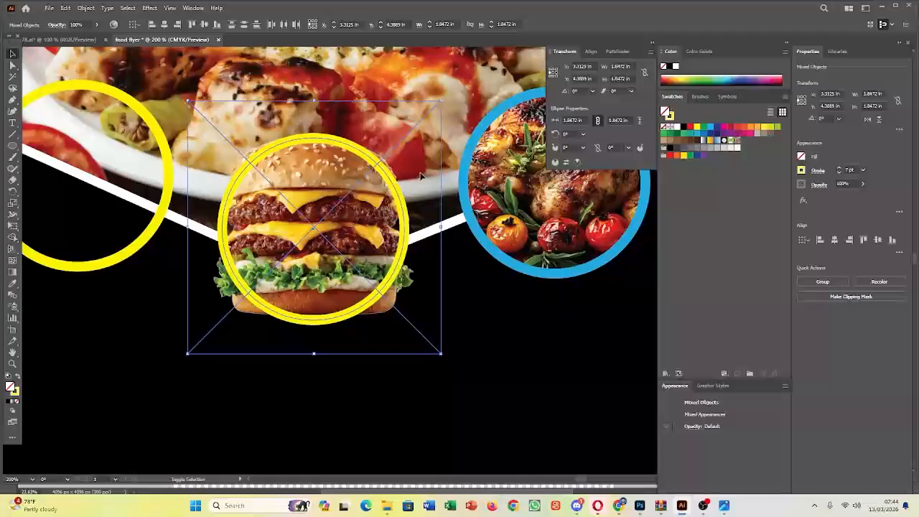
{"action": "right_click", "coordinate": [367, 199]}
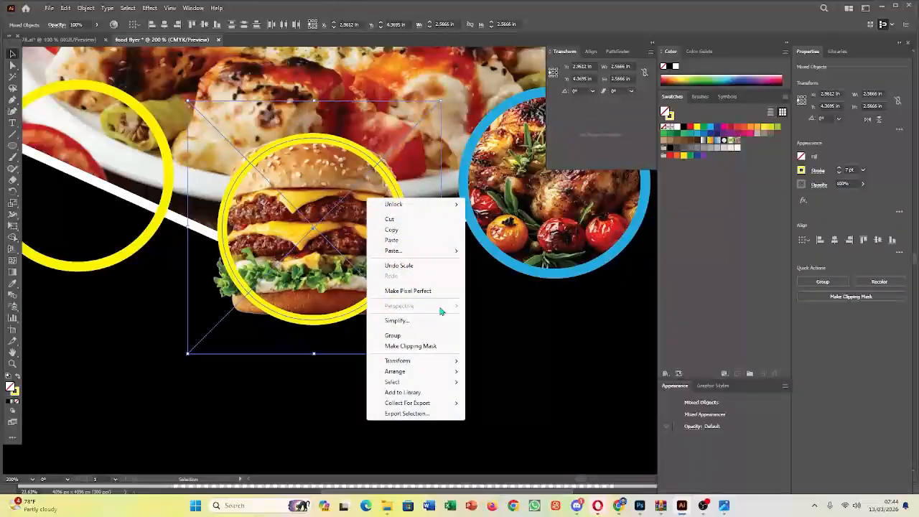
{"action": "left_click", "coordinate": [409, 346]}
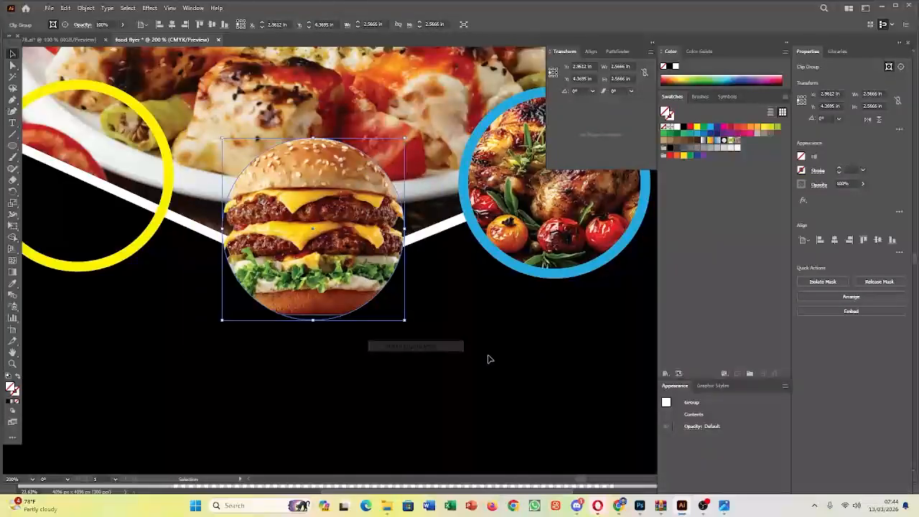
Copy the left-hand yellow circle onto the clipped burger, at about X 3.27, Y 4.39 in, and bring the copy to front
{"action": "left_click", "coordinate": [171, 191]}
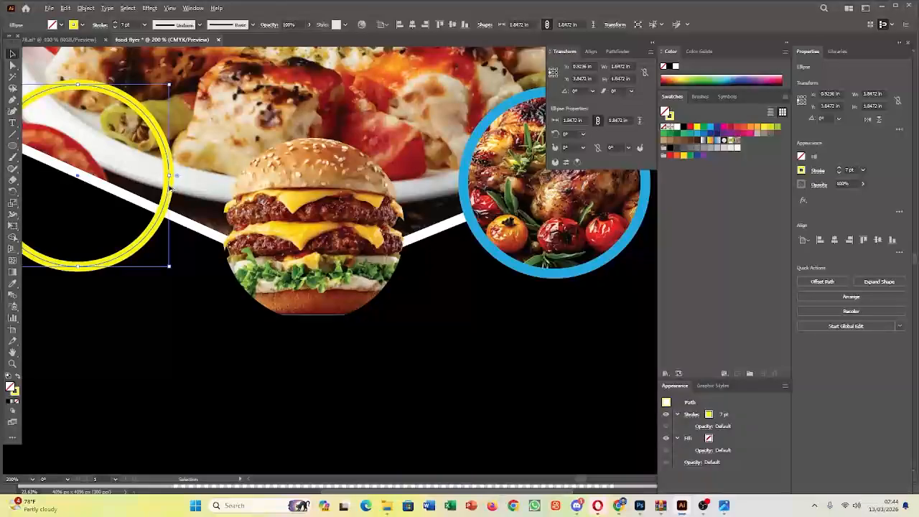
{"action": "left_click_drag", "start_coordinate": [171, 188], "coordinate": [404, 247]}
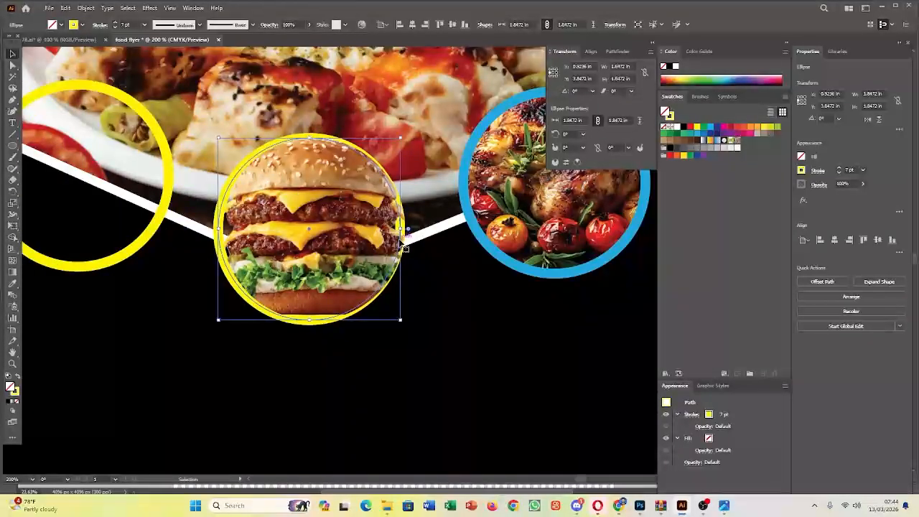
{"action": "right_click", "coordinate": [404, 248]}
{"action": "mouse_move", "coordinate": [460, 445]}
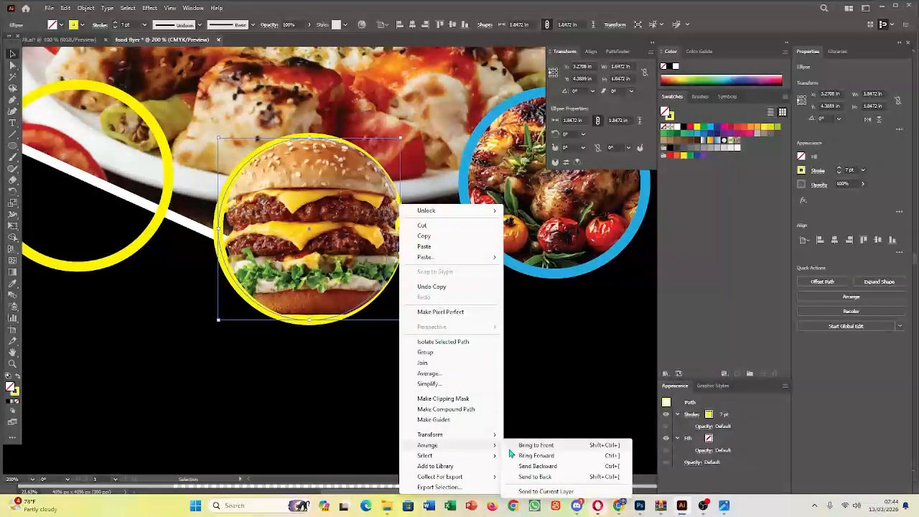
{"action": "left_click", "coordinate": [536, 445]}
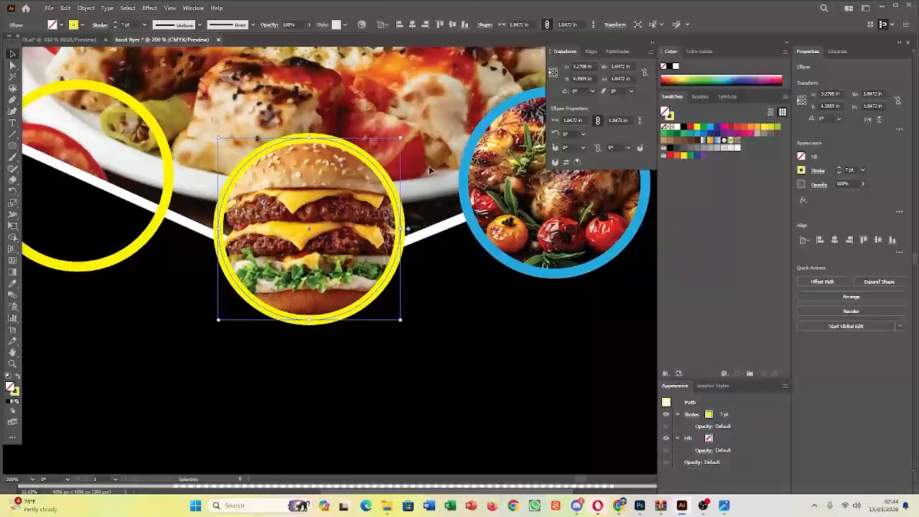
Match the burger ring's stroke to the light blue ring around the chicken with the Eyedropper
{"action": "left_click", "coordinate": [13, 283]}
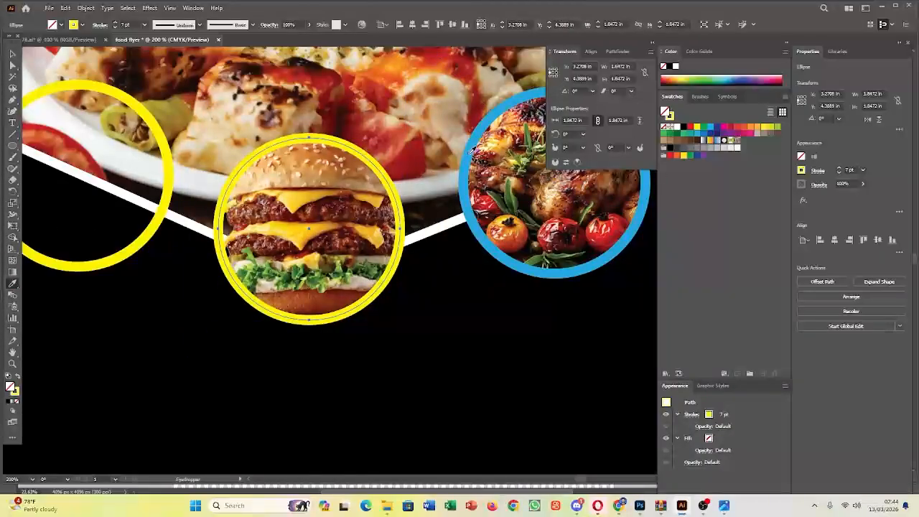
{"action": "left_click", "coordinate": [471, 151]}
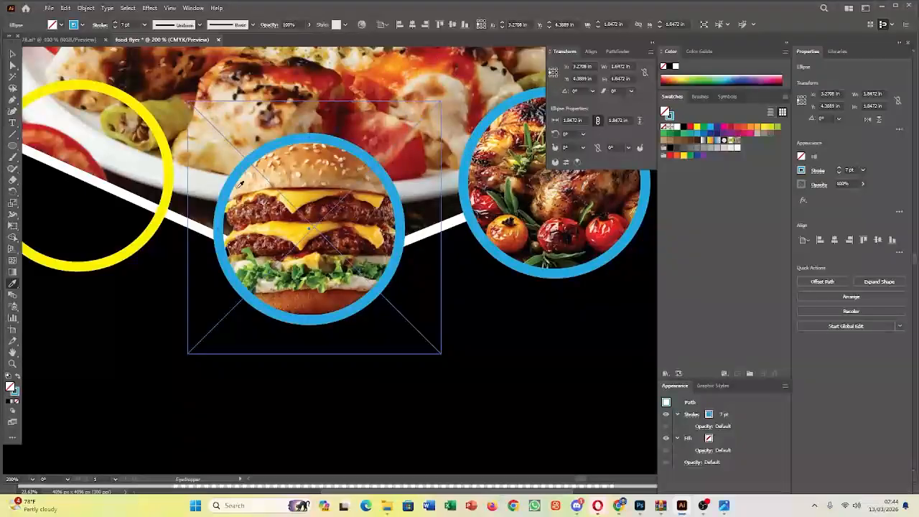
{"action": "left_click", "coordinate": [12, 54]}
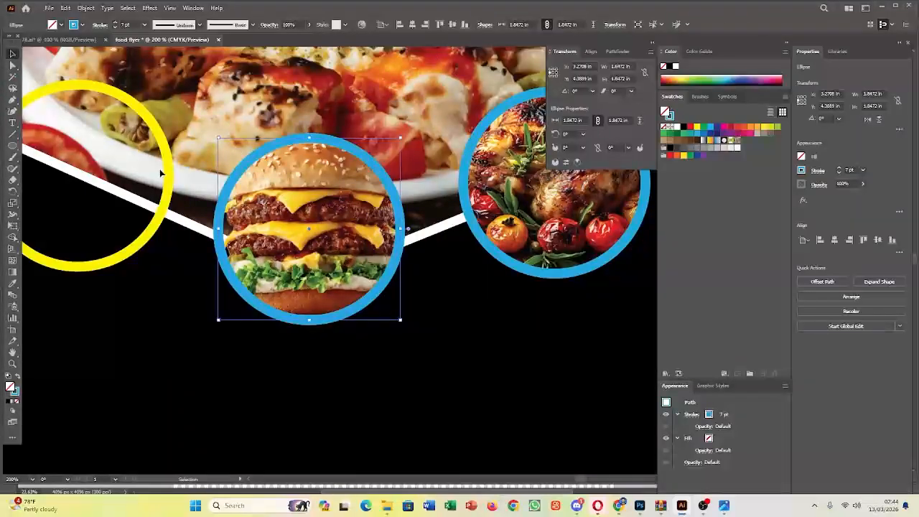
{"action": "left_click", "coordinate": [172, 168]}
{"action": "scroll", "coordinate": [431, 370], "scroll_direction": "down", "scroll_amount": 3}
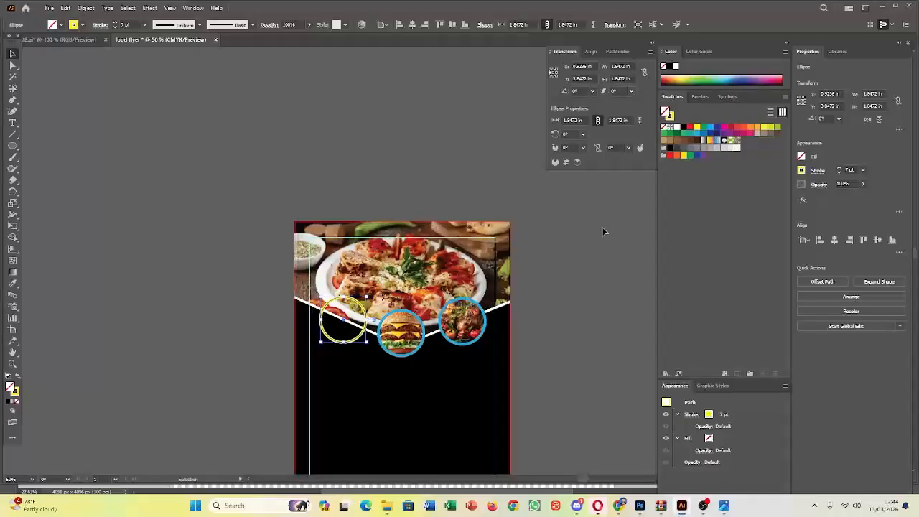
{"action": "left_click", "coordinate": [555, 290]}
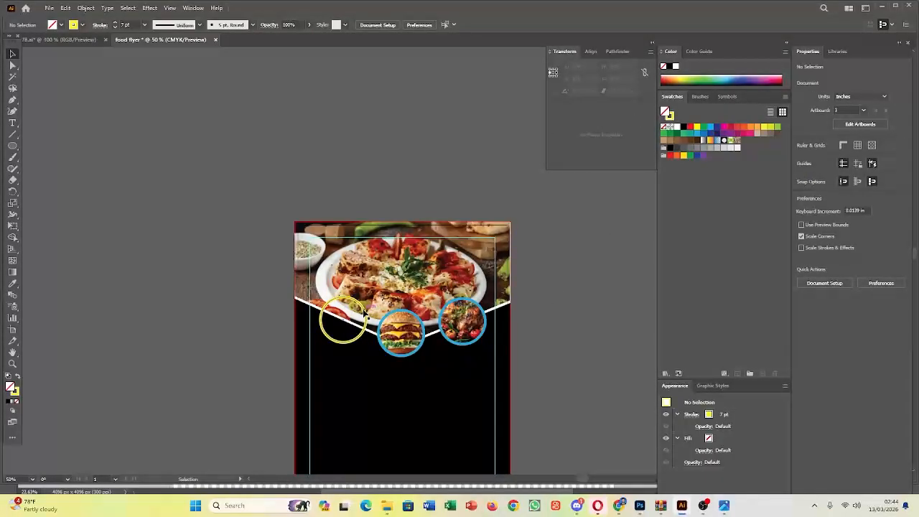
{"action": "left_click", "coordinate": [366, 311]}
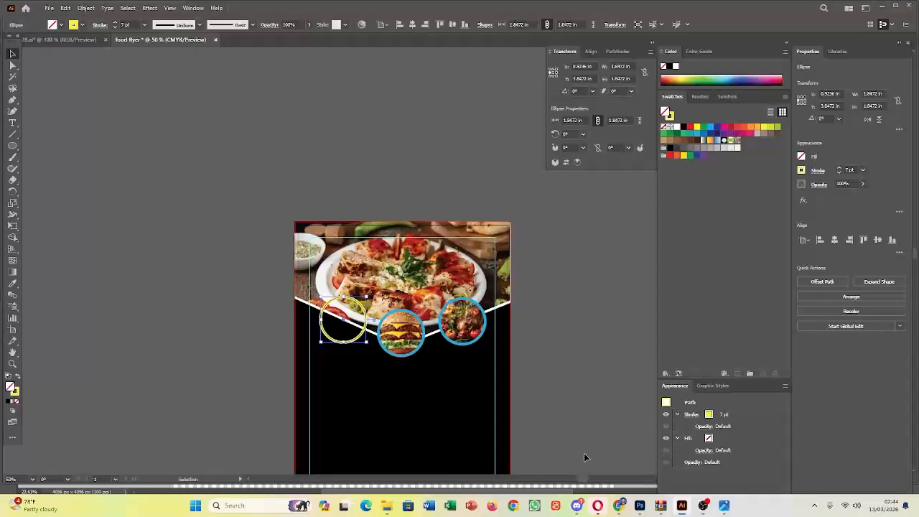
{"action": "left_click", "coordinate": [388, 506]}
{"action": "left_click", "coordinate": [533, 97]}
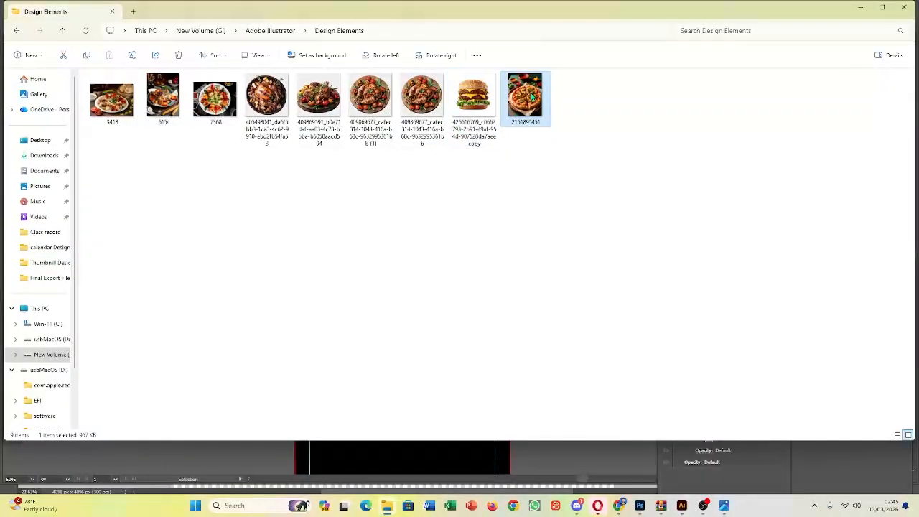
{"action": "left_click_drag", "start_coordinate": [532, 97], "coordinate": [392, 305]}
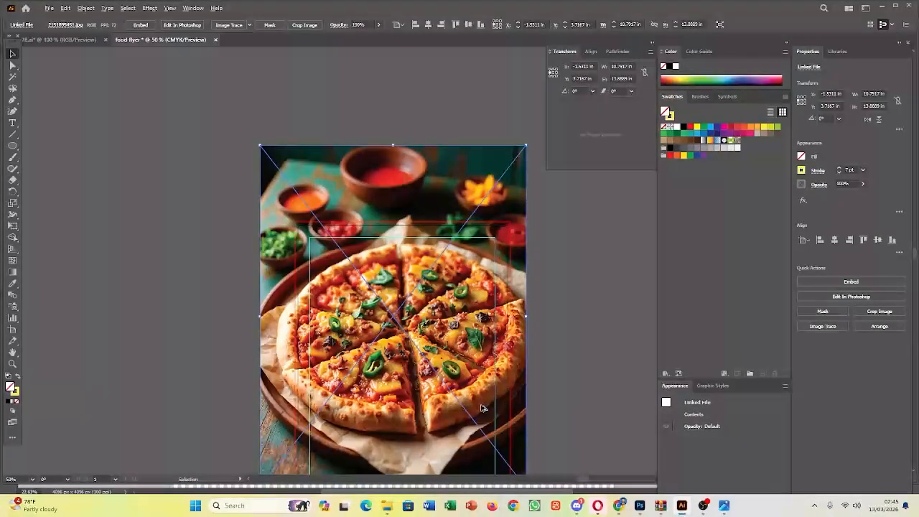
Scale the pizza picture down to about 1.99 × 2.56 in and move it over the left-hand yellow circle
{"action": "left_click_drag", "start_coordinate": [531, 408], "coordinate": [460, 311]}
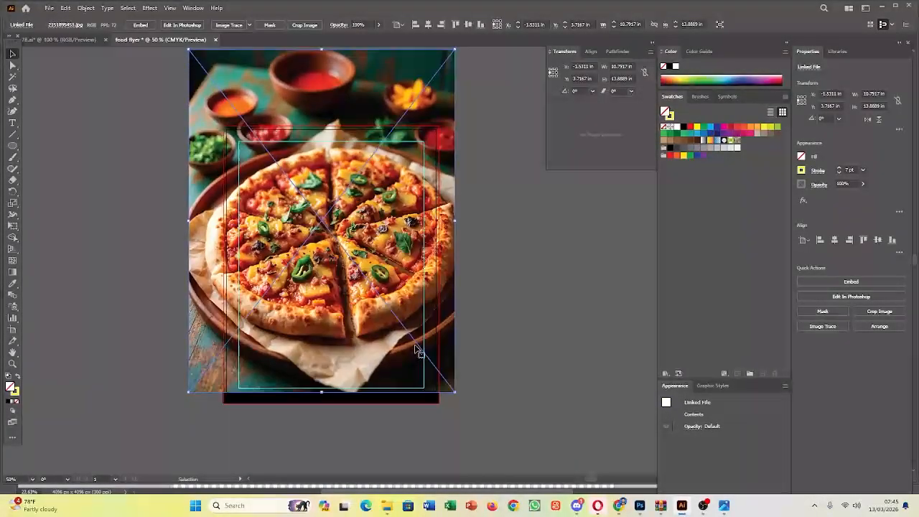
{"action": "left_click_drag", "start_coordinate": [470, 397], "coordinate": [361, 282]}
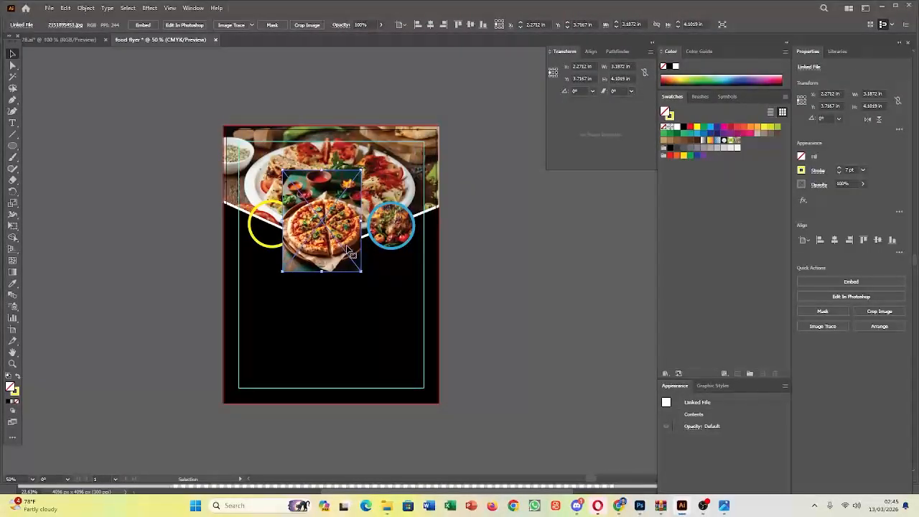
{"action": "left_click", "coordinate": [361, 271], "text": "shift"}
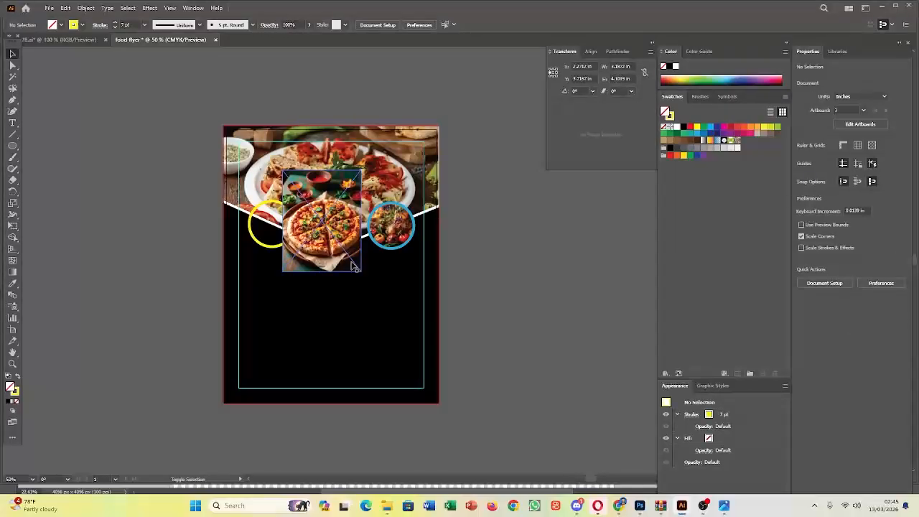
{"action": "left_click", "coordinate": [360, 272]}
{"action": "left_click_drag", "start_coordinate": [362, 272], "coordinate": [346, 257]}
{"action": "left_click_drag", "start_coordinate": [329, 225], "coordinate": [284, 225]}
Bring the yellow circle to the front of the pizza picture
{"action": "scroll", "coordinate": [308, 269], "scroll_direction": "up", "scroll_amount": 3}
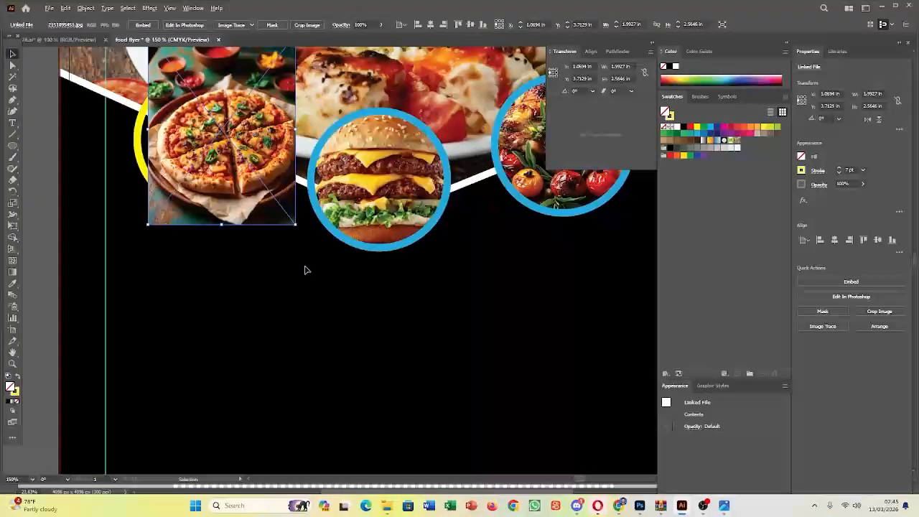
{"action": "scroll", "coordinate": [170, 144], "scroll_direction": "up", "scroll_amount": 1}
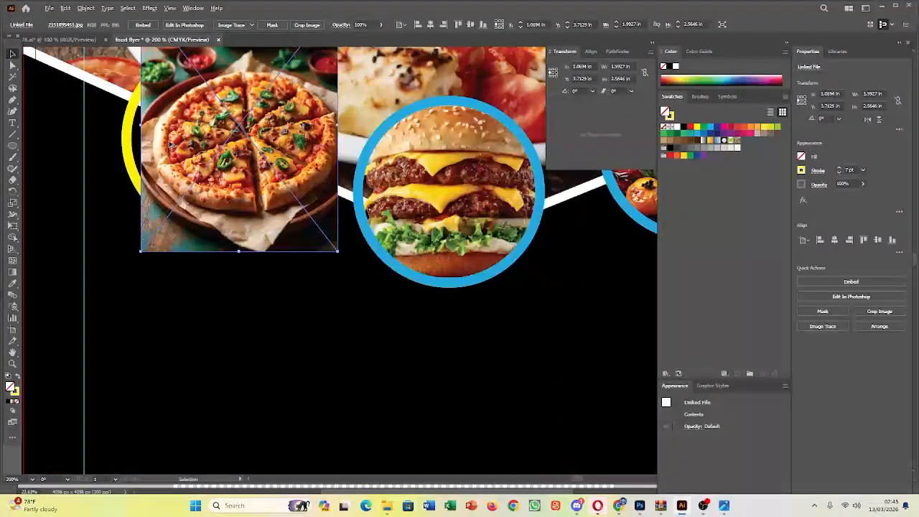
{"action": "left_click", "coordinate": [130, 133]}
{"action": "right_click", "coordinate": [131, 133]}
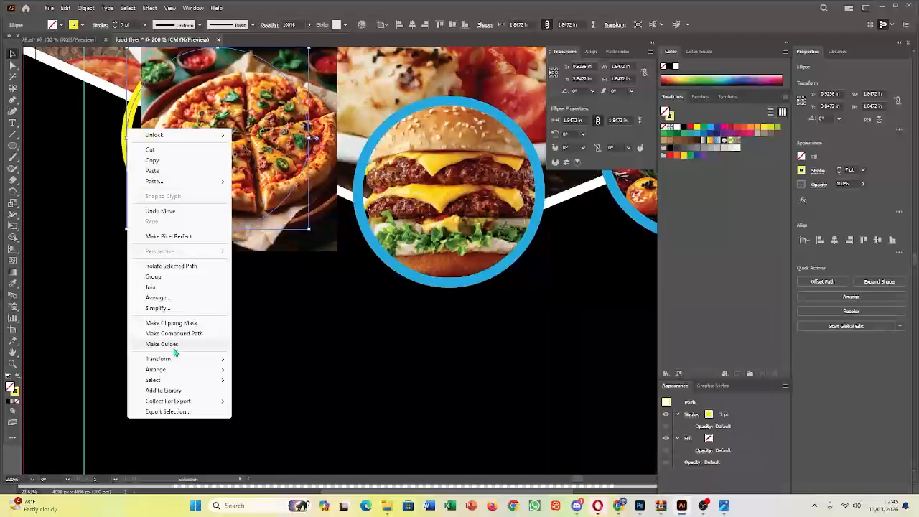
{"action": "mouse_move", "coordinate": [172, 370]}
{"action": "left_click", "coordinate": [266, 370]}
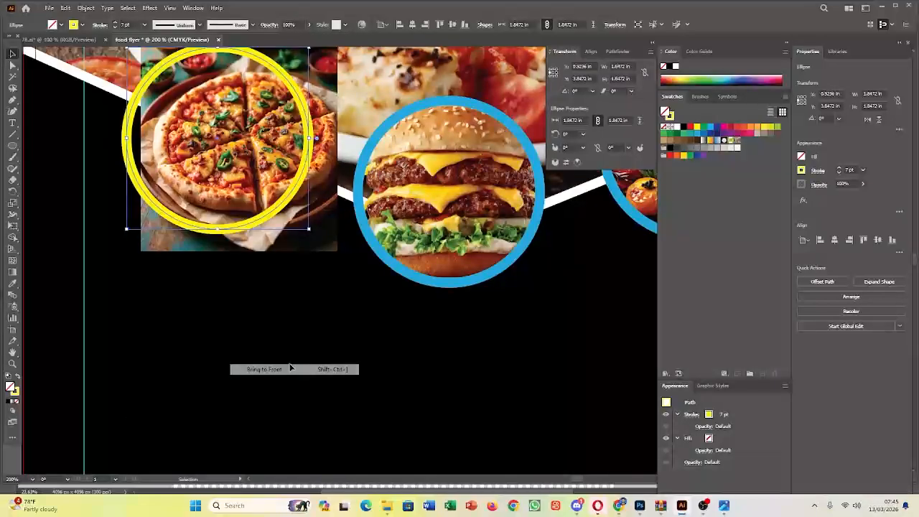
Move the pizza picture to about X 0.78, Y 3.64 in, centring the pizza inside the yellow circle
{"action": "left_click_drag", "start_coordinate": [239, 134], "coordinate": [211, 127]}
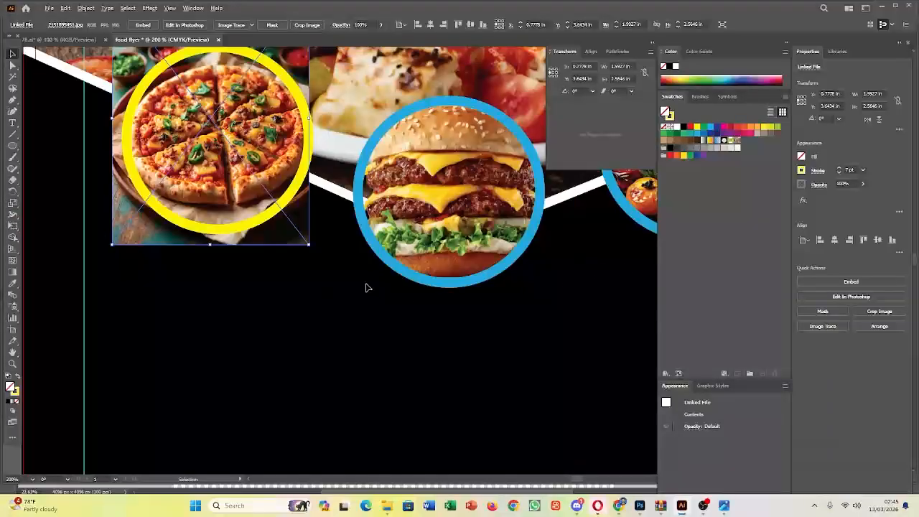
{"action": "scroll", "coordinate": [366, 285], "scroll_direction": "down", "scroll_amount": 2}
{"action": "left_click", "coordinate": [148, 219]}
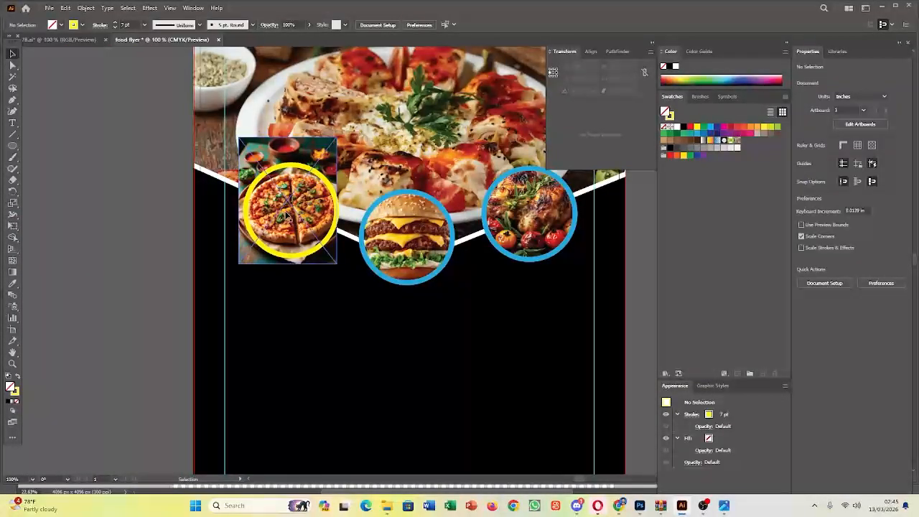
Duplicate the yellow circle exactly in place over the pizza with Paste in Front
{"action": "left_click", "coordinate": [331, 184]}
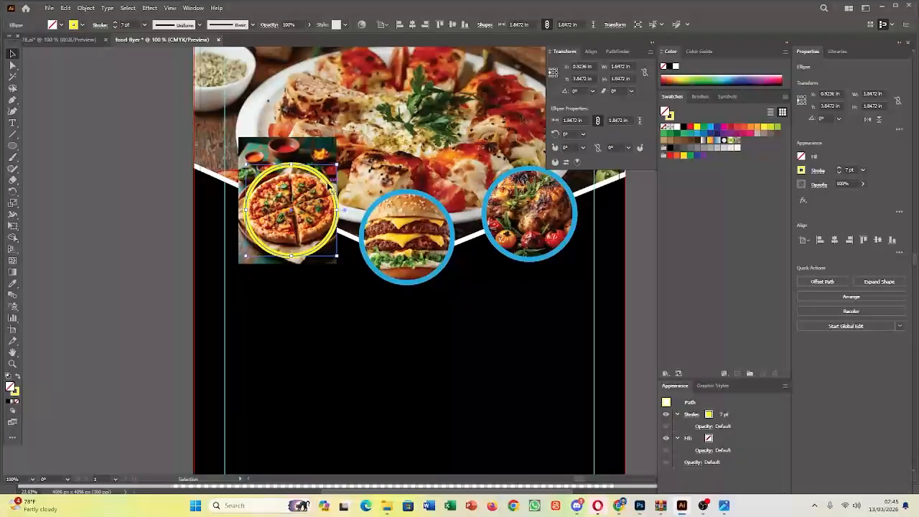
{"action": "left_click", "coordinate": [66, 8]}
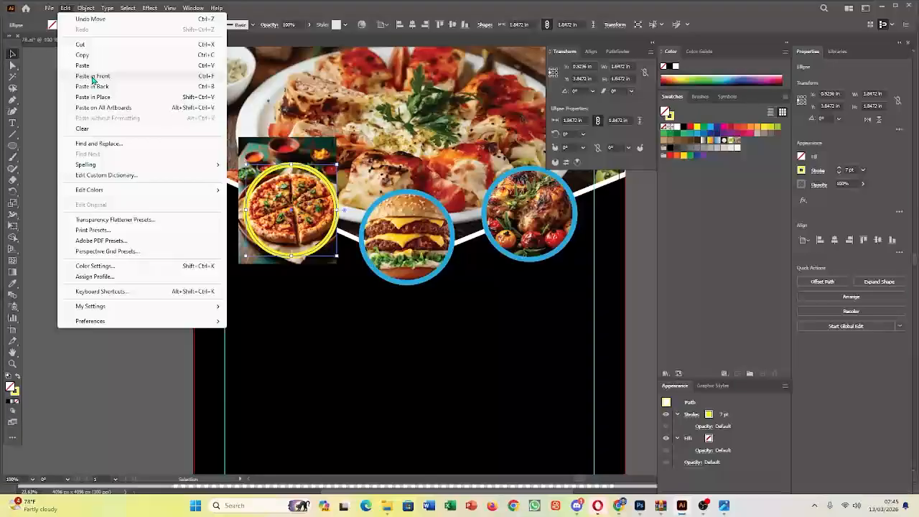
{"action": "left_click", "coordinate": [92, 77]}
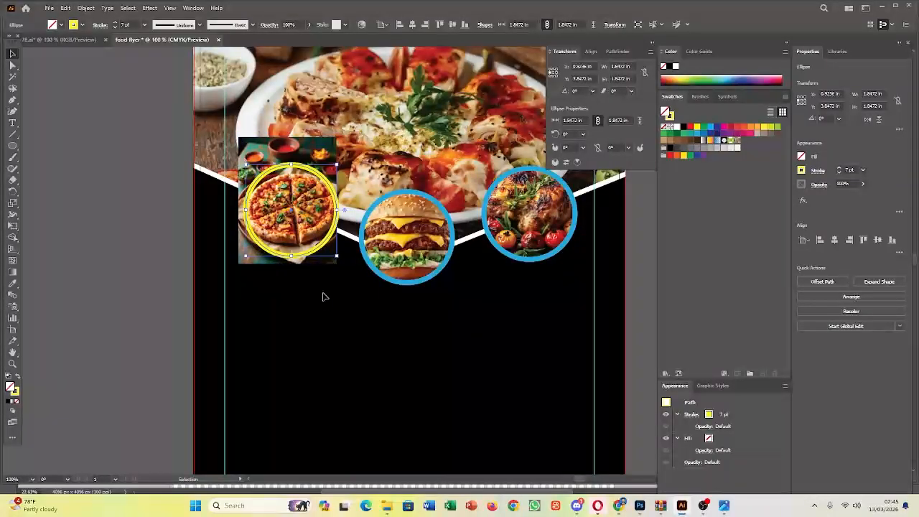
{"action": "left_click", "coordinate": [335, 317]}
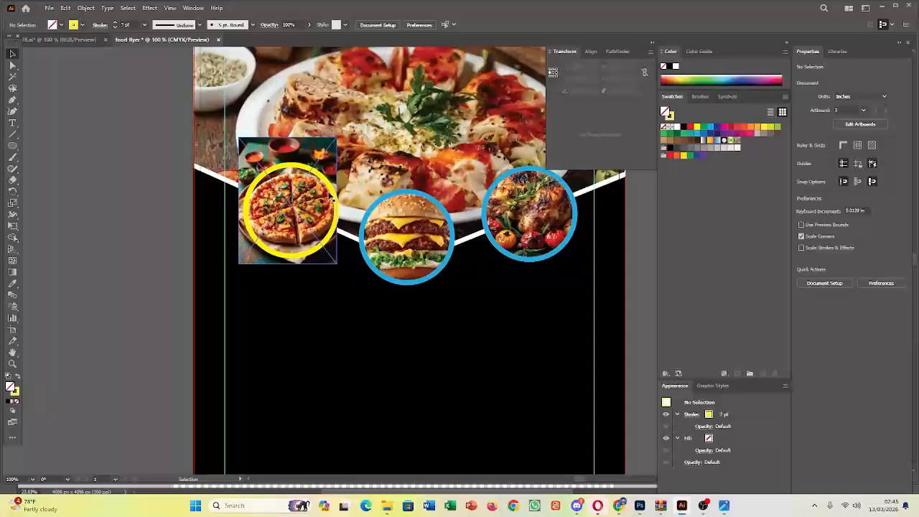
Clip the pizza picture with the duplicated yellow circle using a clipping mask
{"action": "left_click", "coordinate": [334, 169]}
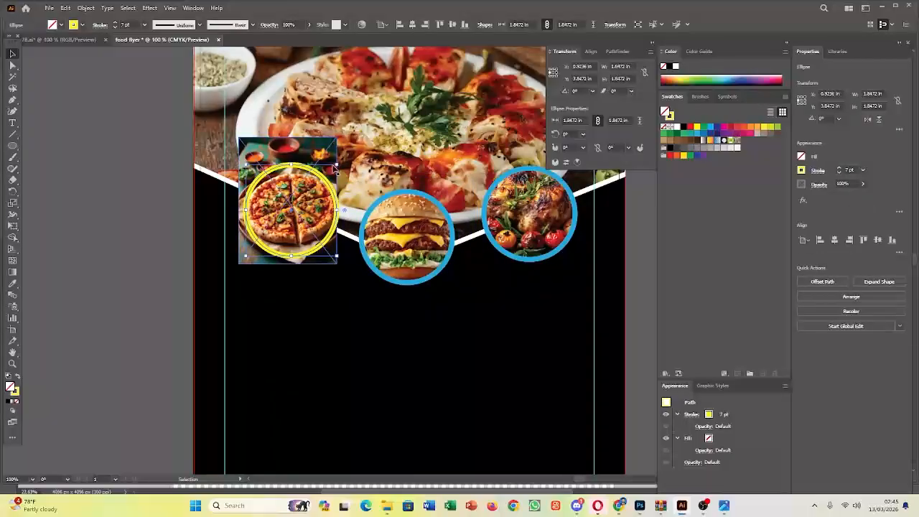
{"action": "left_click", "coordinate": [332, 152], "text": "shift"}
{"action": "right_click", "coordinate": [331, 151]}
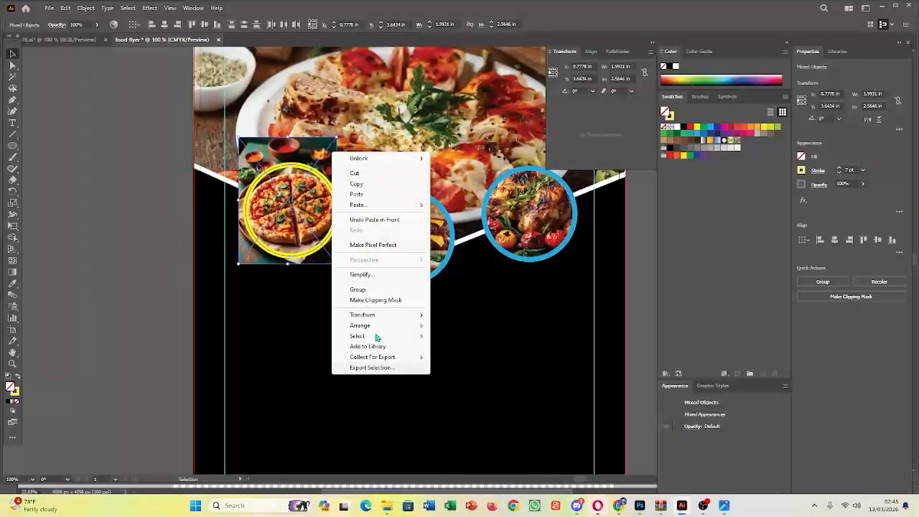
{"action": "left_click", "coordinate": [373, 301]}
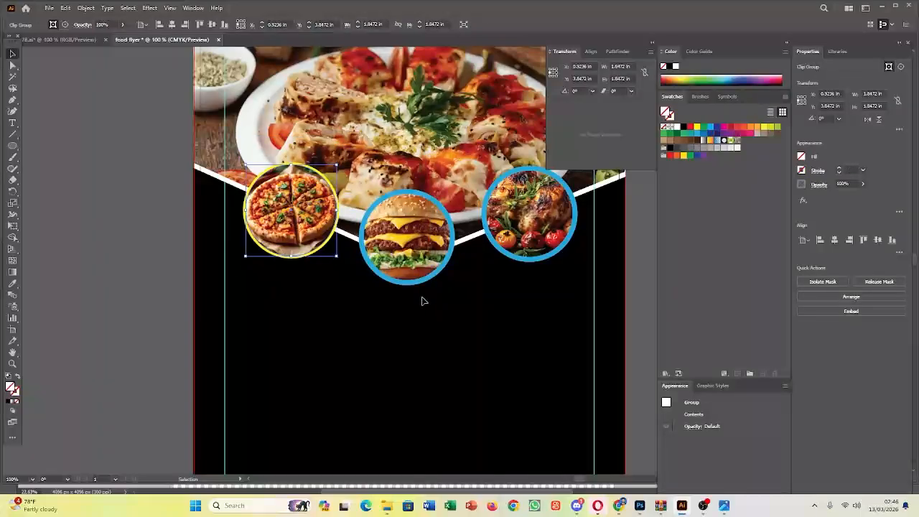
Bring the clipped pizza group to the front of the stacking order
{"action": "left_click", "coordinate": [121, 220]}
{"action": "right_click", "coordinate": [321, 177]}
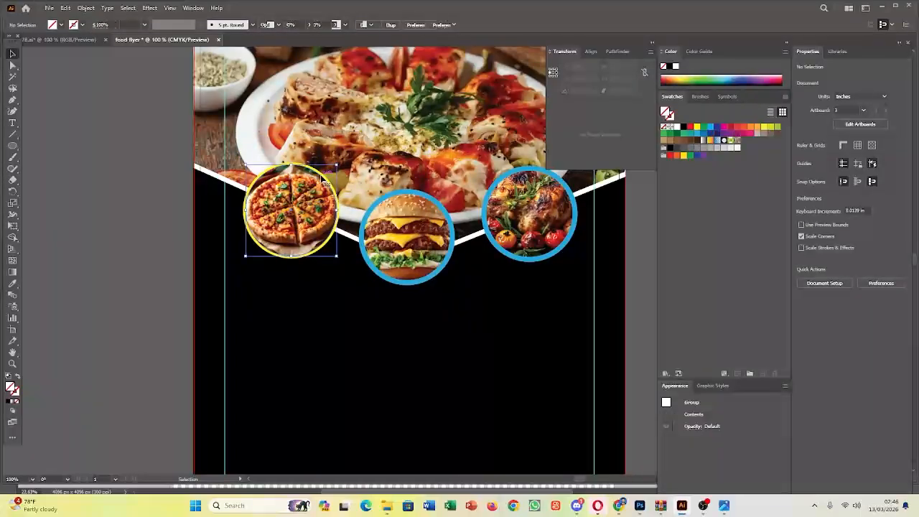
{"action": "mouse_move", "coordinate": [347, 360]}
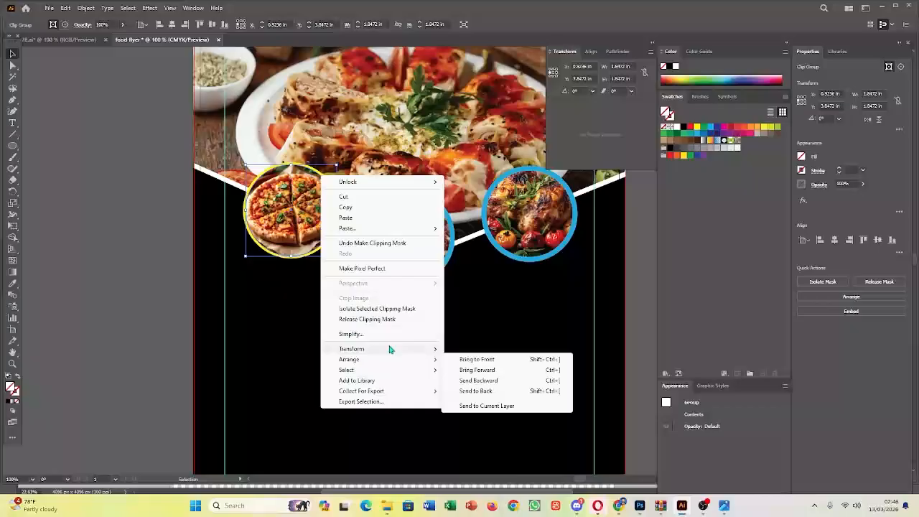
{"action": "left_click", "coordinate": [464, 361]}
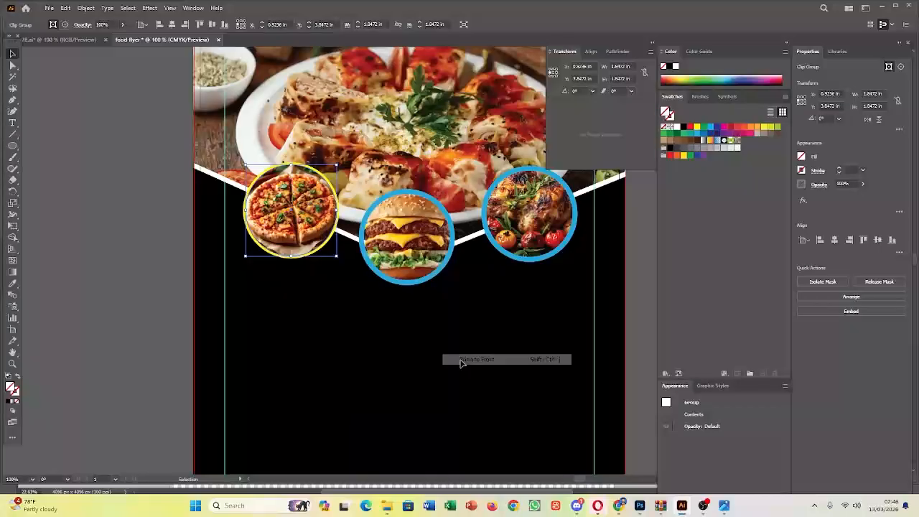
{"action": "left_click", "coordinate": [135, 247]}
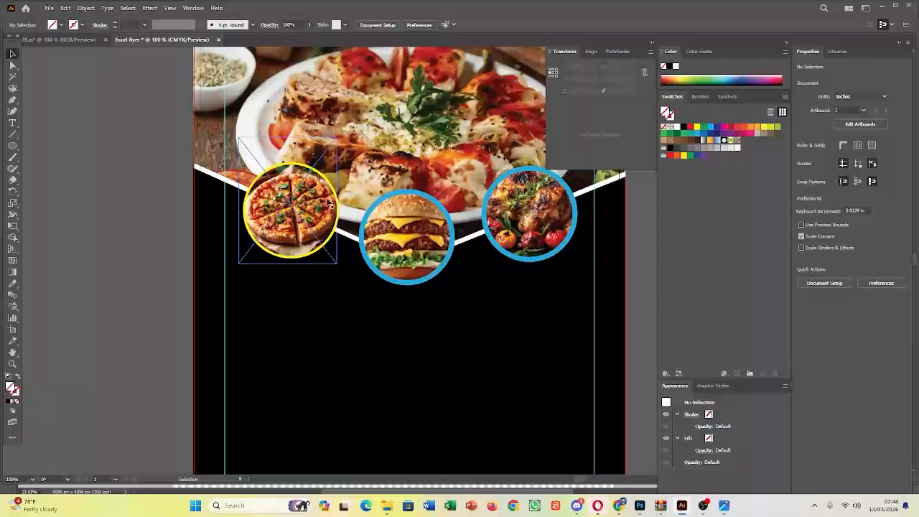
Move the clipped pizza off the yellow ring to about X 0.42, Y 3.96 in, and undo the move
{"action": "scroll", "coordinate": [343, 189], "scroll_direction": "up", "scroll_amount": 2, "text": "alt"}
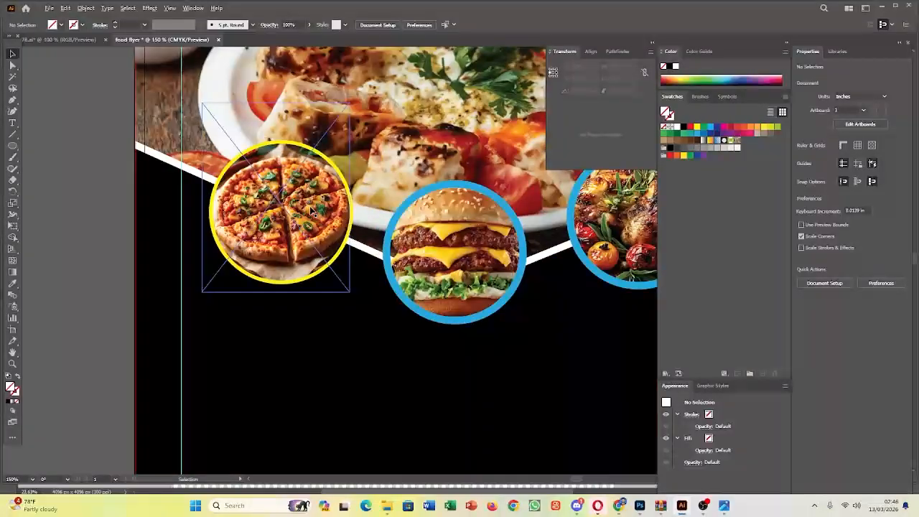
{"action": "scroll", "coordinate": [335, 186], "scroll_direction": "up", "scroll_amount": 2, "text": "alt"}
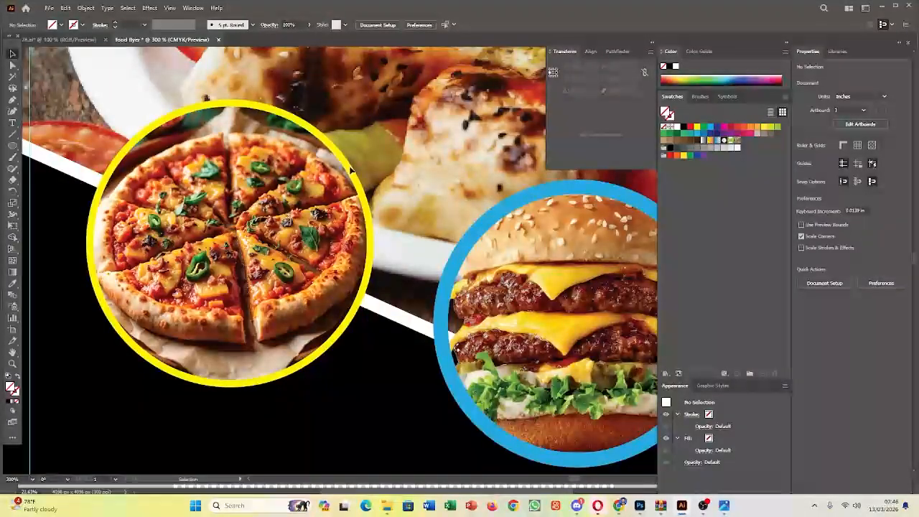
{"action": "left_click", "coordinate": [352, 182]}
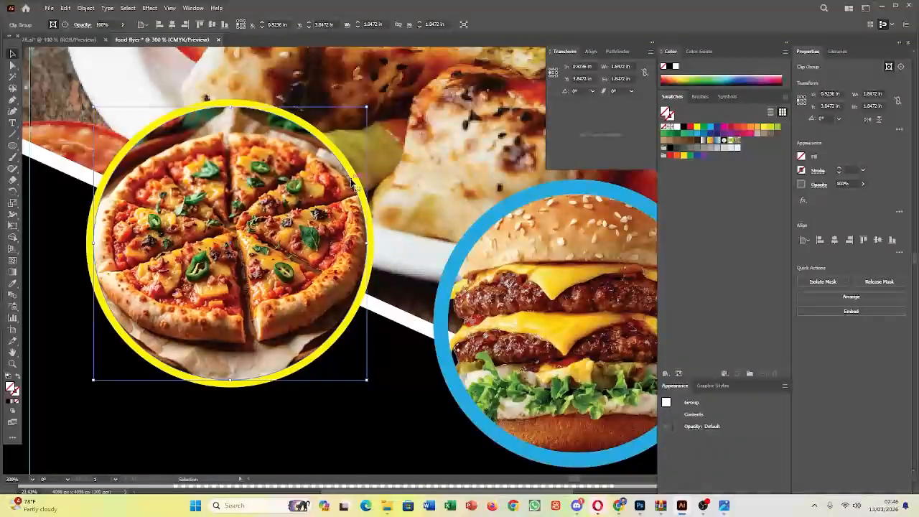
{"action": "left_click_drag", "start_coordinate": [350, 184], "coordinate": [275, 200]}
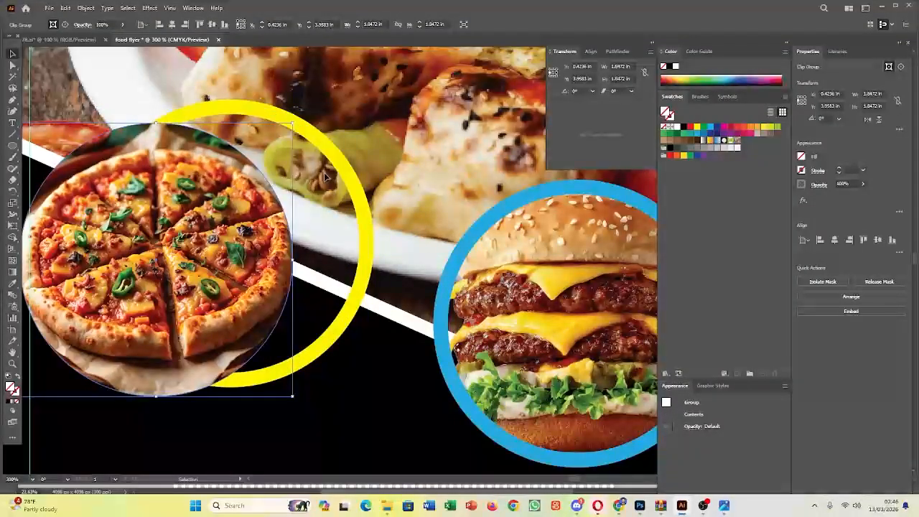
{"action": "key", "text": "ctrl+z"}
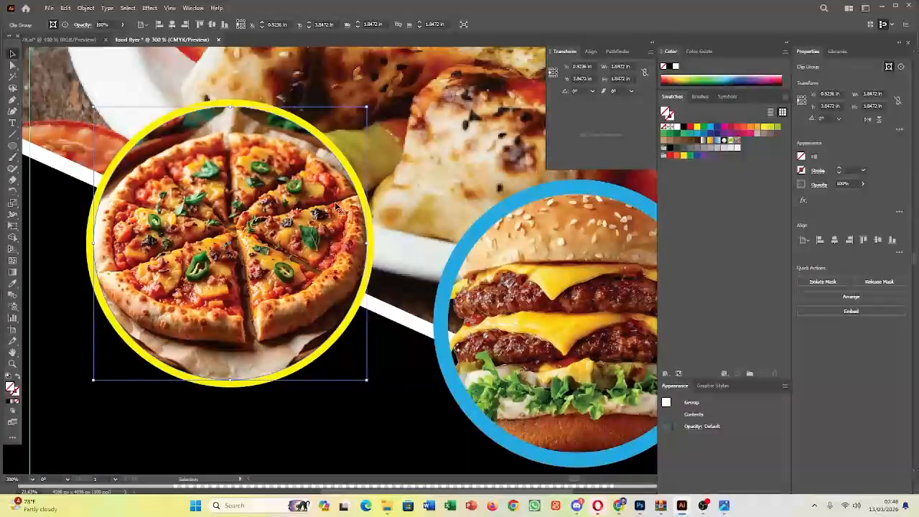
Examine how the clipped pizza overlaps the yellow ring by selecting the group and the ring in turn
{"action": "left_click", "coordinate": [375, 168]}
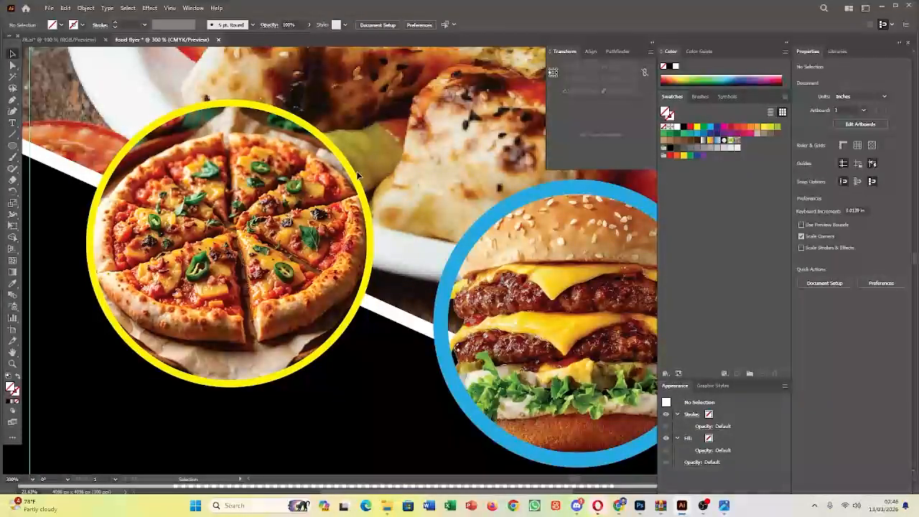
{"action": "left_click", "coordinate": [362, 193]}
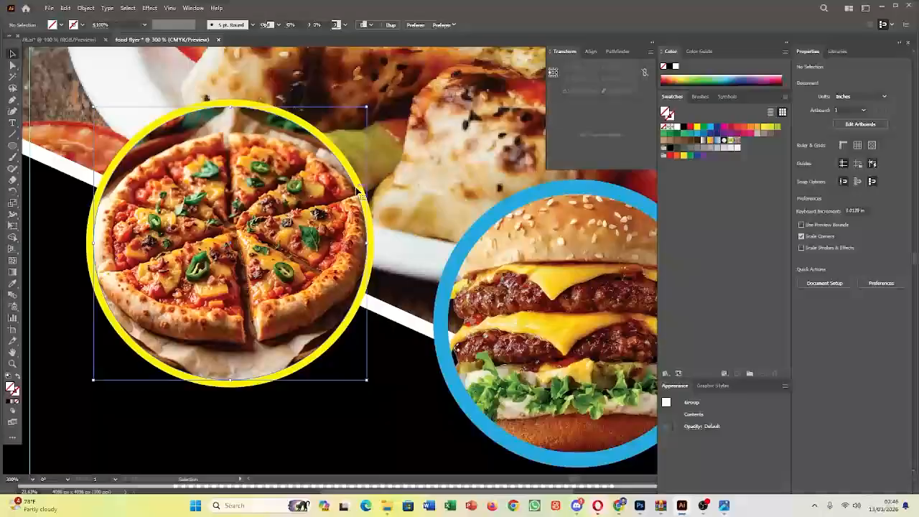
{"action": "left_click", "coordinate": [393, 336]}
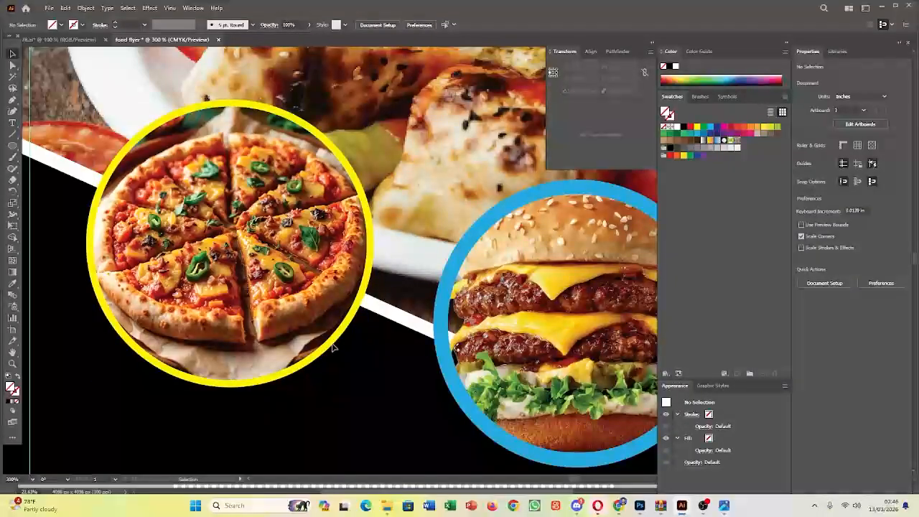
{"action": "left_click", "coordinate": [298, 246]}
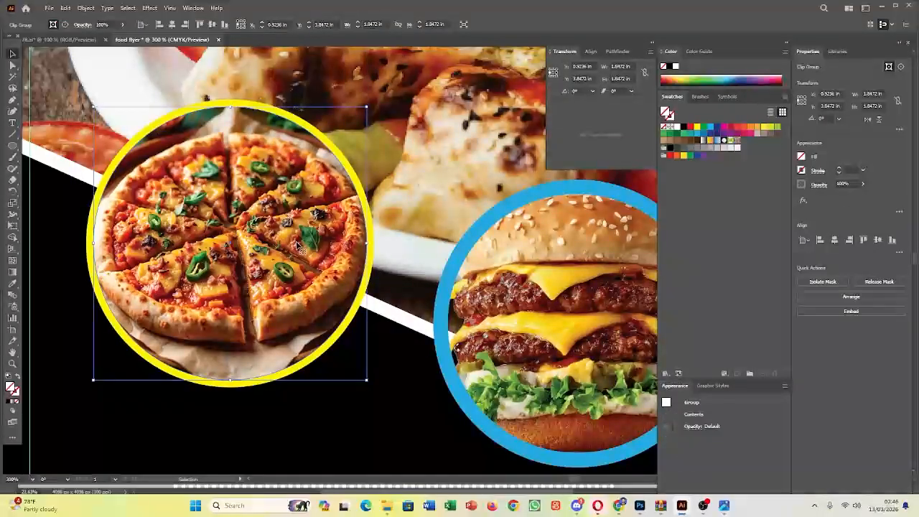
{"action": "left_click", "coordinate": [378, 396]}
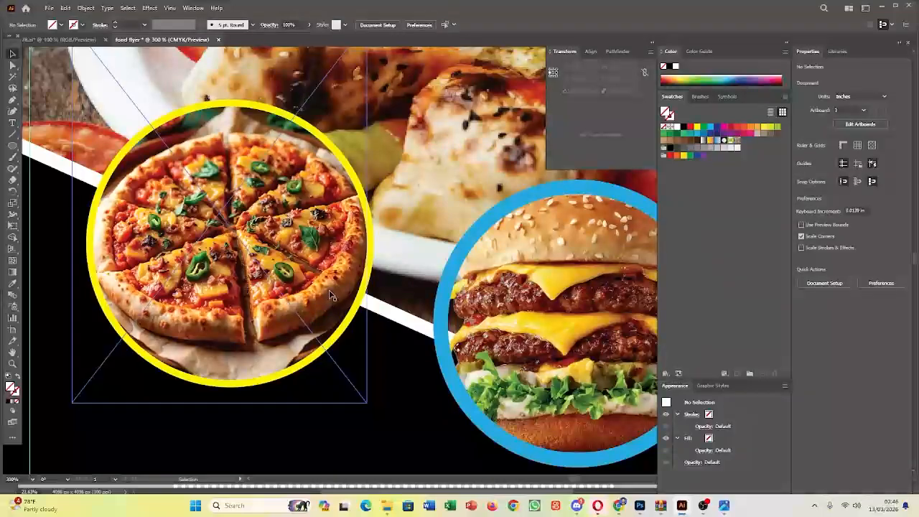
{"action": "left_click", "coordinate": [263, 290]}
{"action": "left_click", "coordinate": [358, 373]}
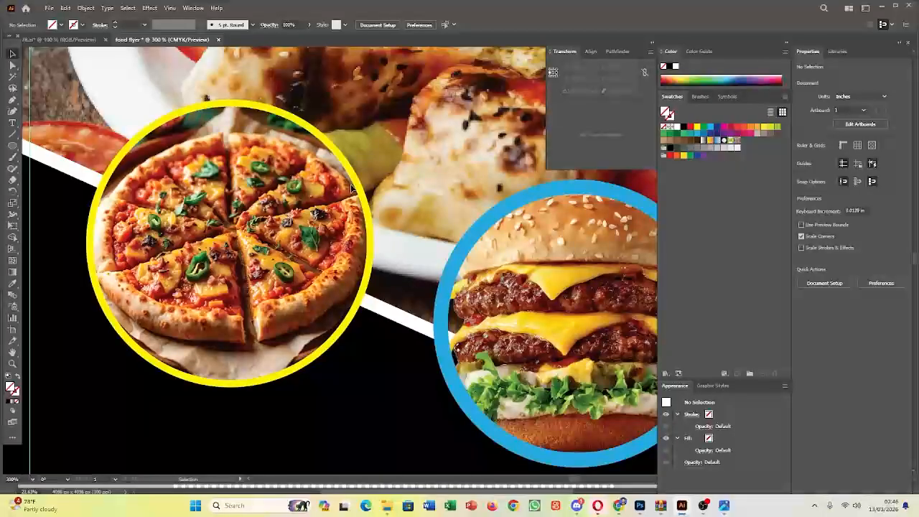
{"action": "left_click", "coordinate": [355, 186]}
{"action": "right_click", "coordinate": [355, 184]}
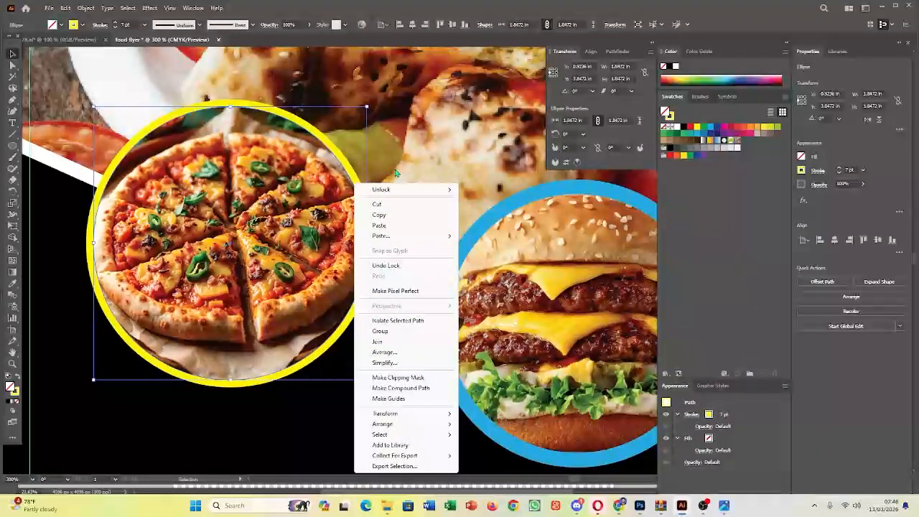
{"action": "left_click", "coordinate": [375, 160]}
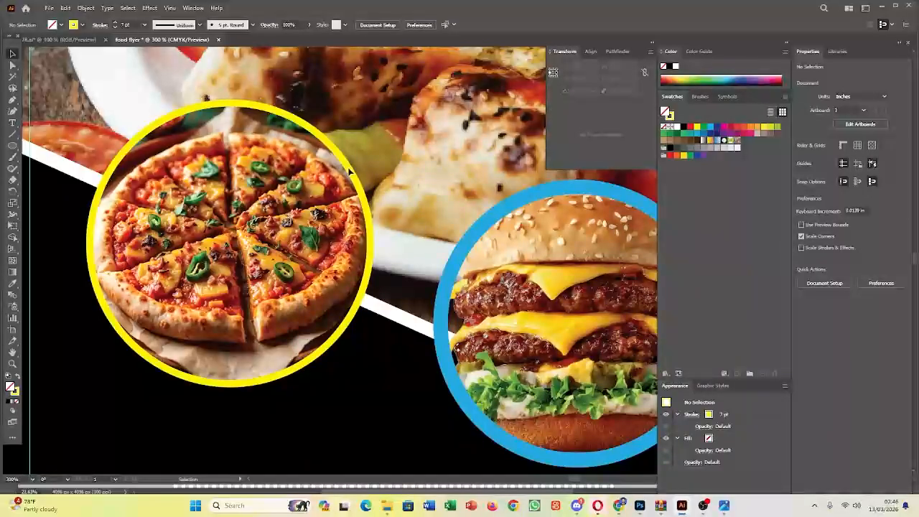
{"action": "left_click", "coordinate": [372, 246]}
{"action": "key", "text": "a"}
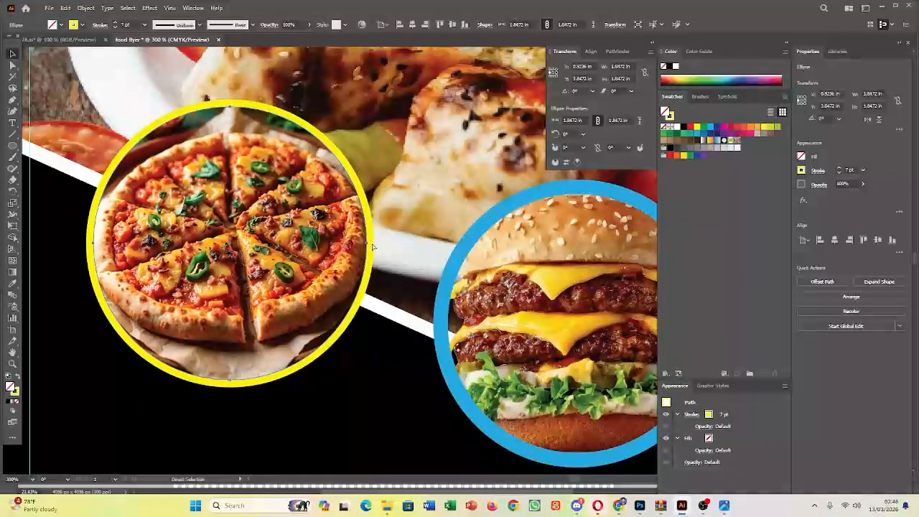
{"action": "key", "text": "ctrl+shift+a"}
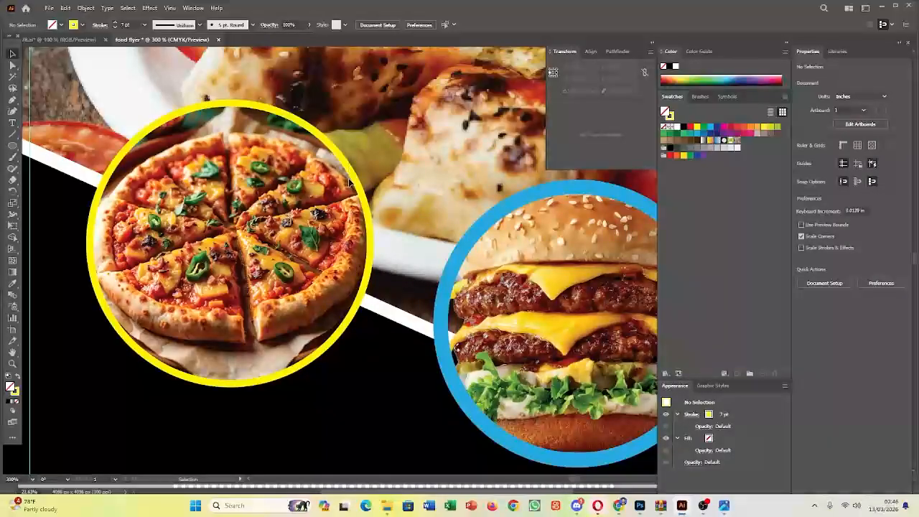
Undo the clipping mask on the pizza picture and clear the selection
{"action": "scroll", "coordinate": [326, 273], "scroll_direction": "down", "scroll_amount": 3}
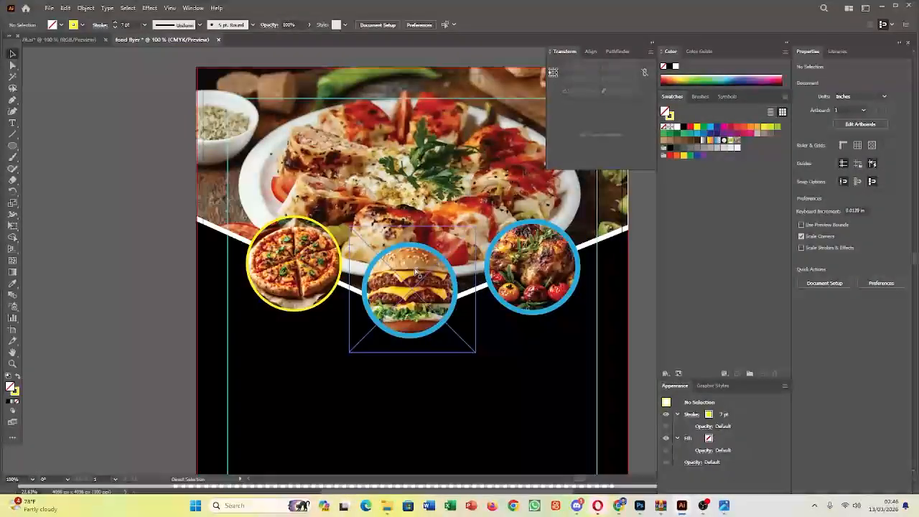
{"action": "left_click", "coordinate": [340, 259]}
{"action": "left_click", "coordinate": [340, 259], "text": "ctrl"}
{"action": "key", "text": "ctrl+alt+7"}
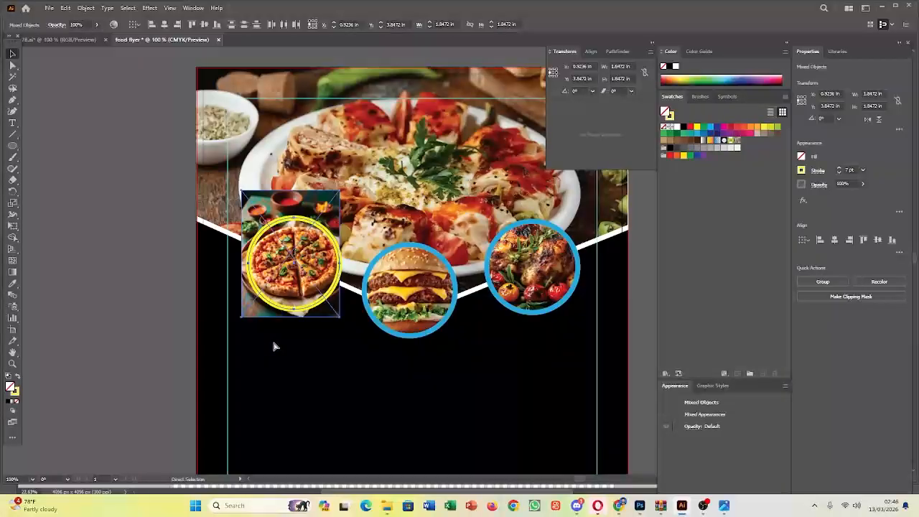
{"action": "left_click", "coordinate": [153, 243]}
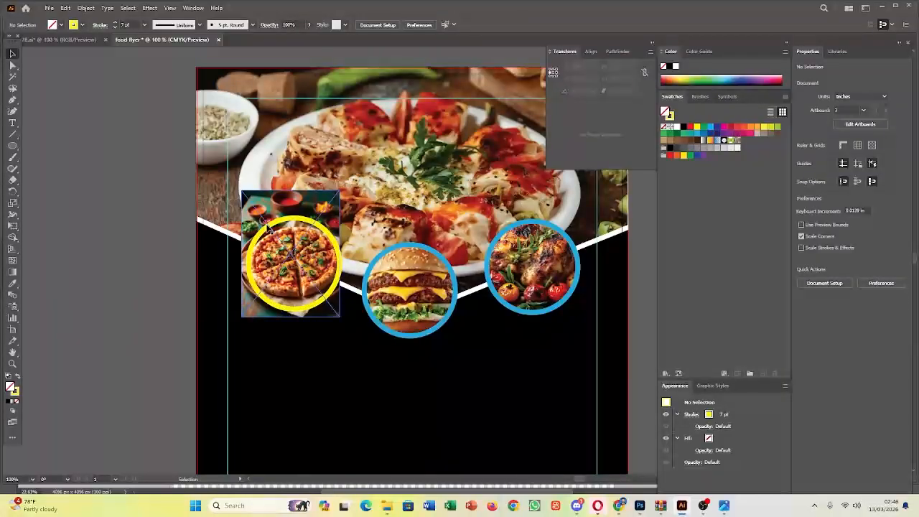
Clip the pizza picture with the yellow ring as a clipping mask
{"action": "left_click", "coordinate": [269, 229]}
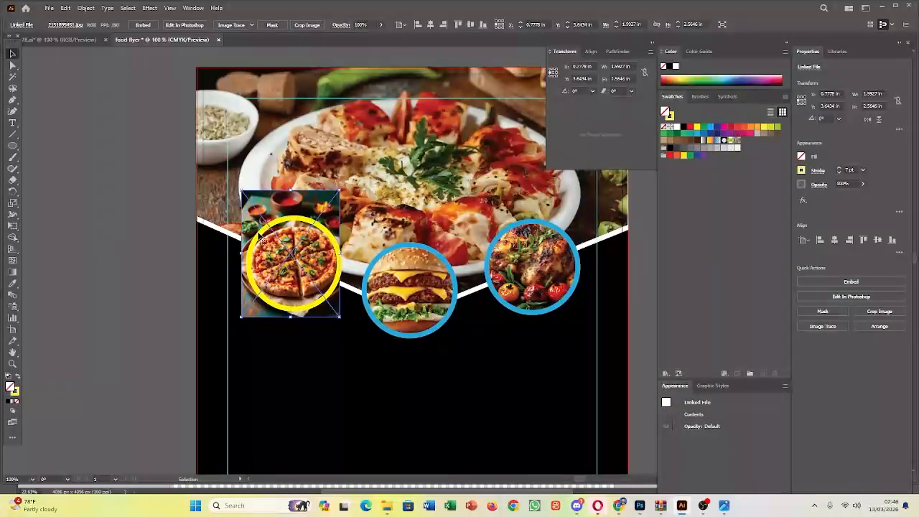
{"action": "left_click", "coordinate": [265, 235], "text": "shift"}
{"action": "right_click", "coordinate": [288, 234]}
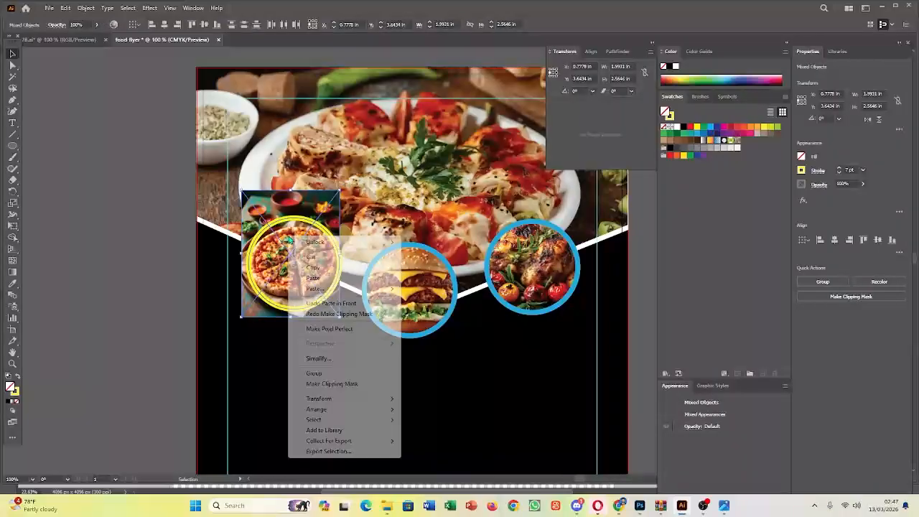
{"action": "left_click", "coordinate": [334, 383]}
{"action": "left_click", "coordinate": [187, 294]}
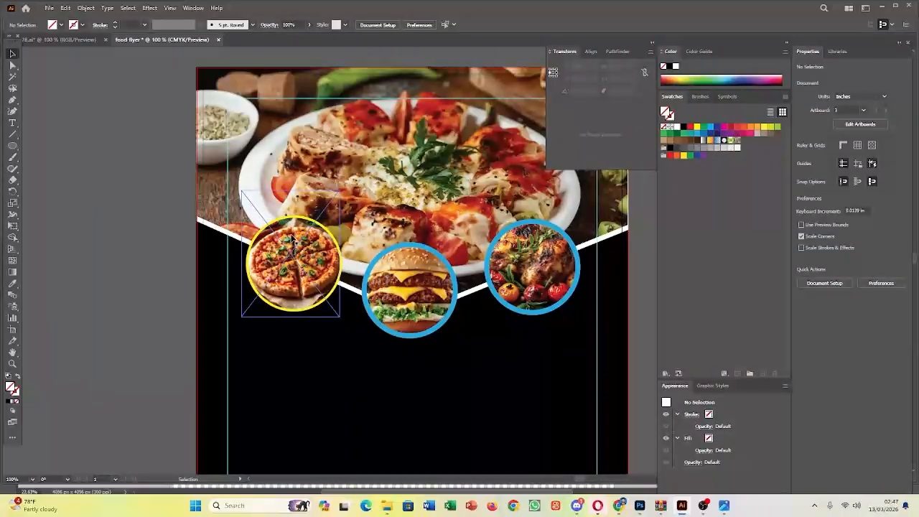
Move the remaining yellow ring onto the black area at about X 0.78, Y 6.31 in, and reposition the clipped pizza beside the burger
{"action": "left_click_drag", "start_coordinate": [293, 239], "coordinate": [184, 252]}
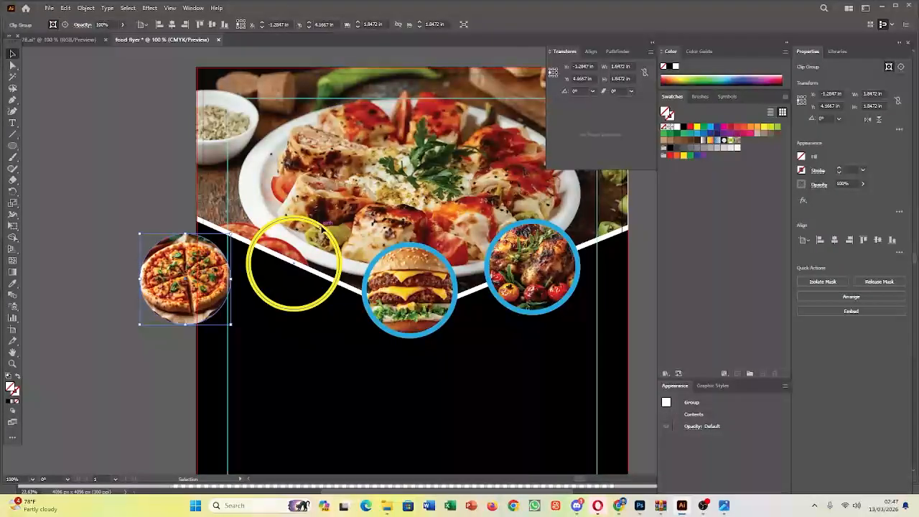
{"action": "left_click_drag", "start_coordinate": [323, 225], "coordinate": [317, 346]}
{"action": "left_click_drag", "start_coordinate": [186, 270], "coordinate": [297, 264]}
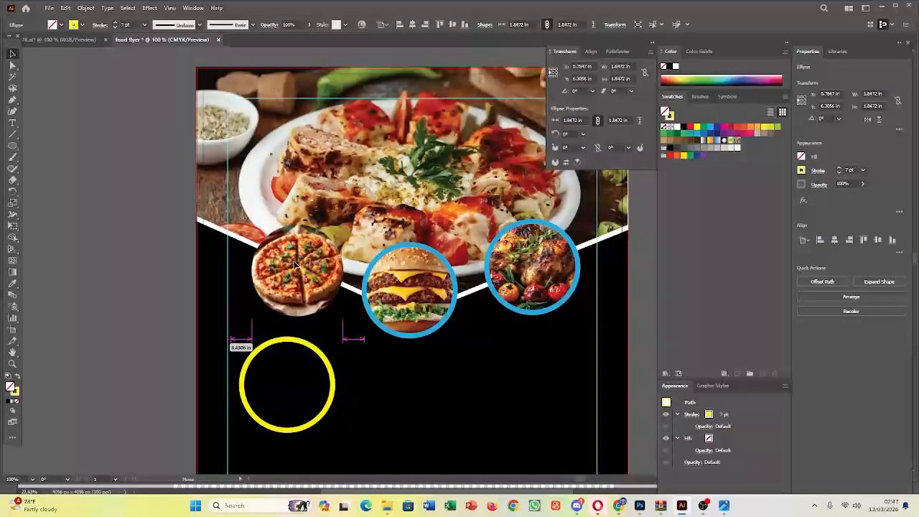
Duplicate the burger's blue ring onto the clipped pizza at about X 0.99, Y 3.99 in, and bring it to the front
{"action": "left_click", "coordinate": [376, 265]}
{"action": "left_click_drag", "start_coordinate": [376, 265], "coordinate": [274, 244]}
{"action": "right_click", "coordinate": [275, 244]}
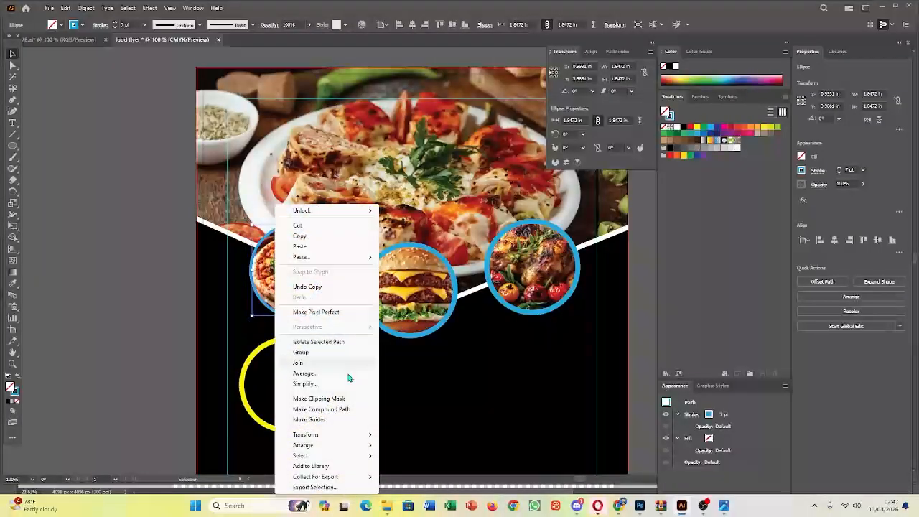
{"action": "mouse_move", "coordinate": [338, 445]}
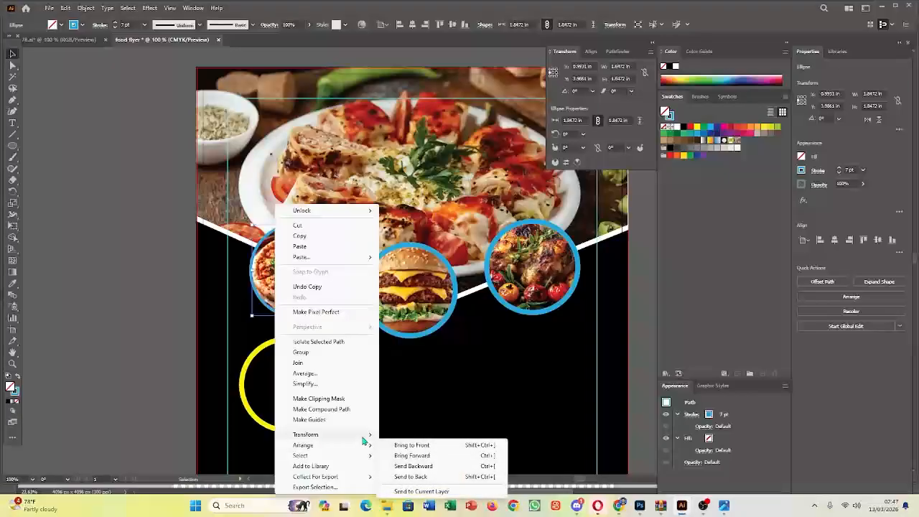
{"action": "left_click", "coordinate": [405, 440]}
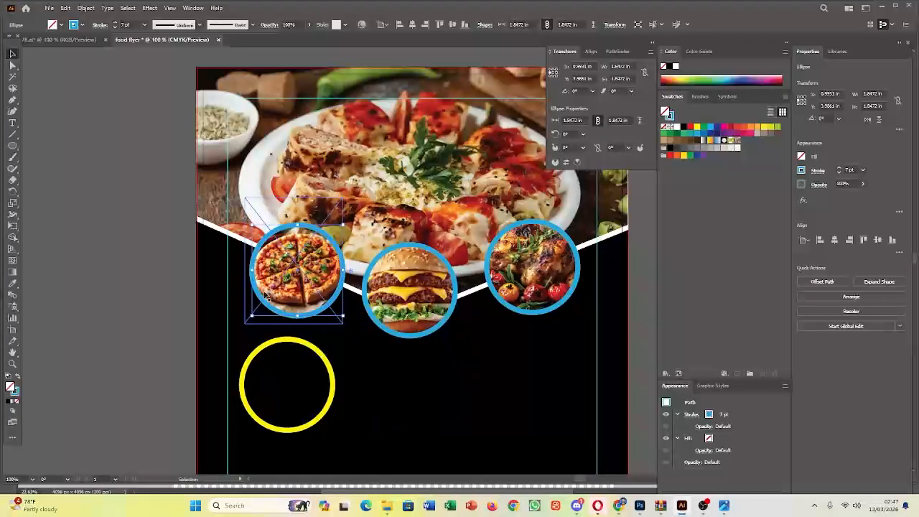
Shift the pizza's blue ring slightly down to frame the picture, and delete the spare yellow ring on the black area
{"action": "scroll", "coordinate": [264, 294], "scroll_direction": "up", "scroll_amount": 2}
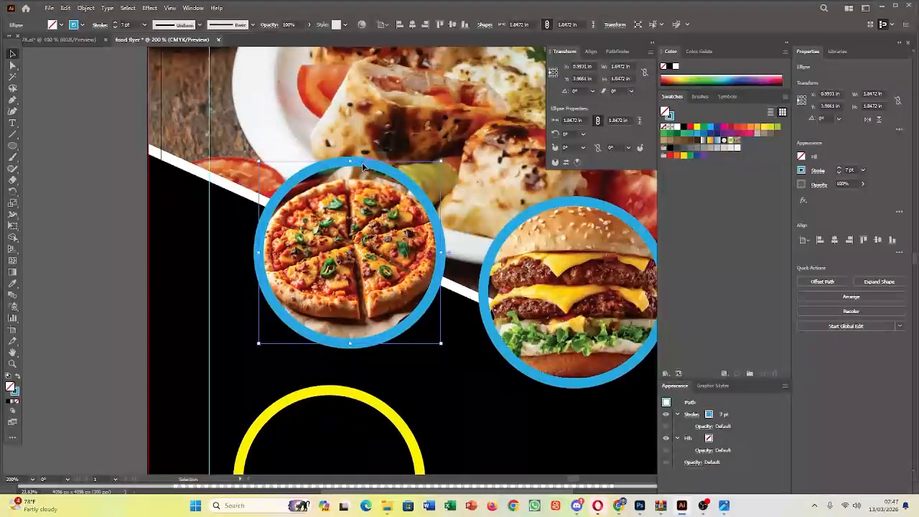
{"action": "left_click_drag", "start_coordinate": [363, 167], "coordinate": [362, 169]}
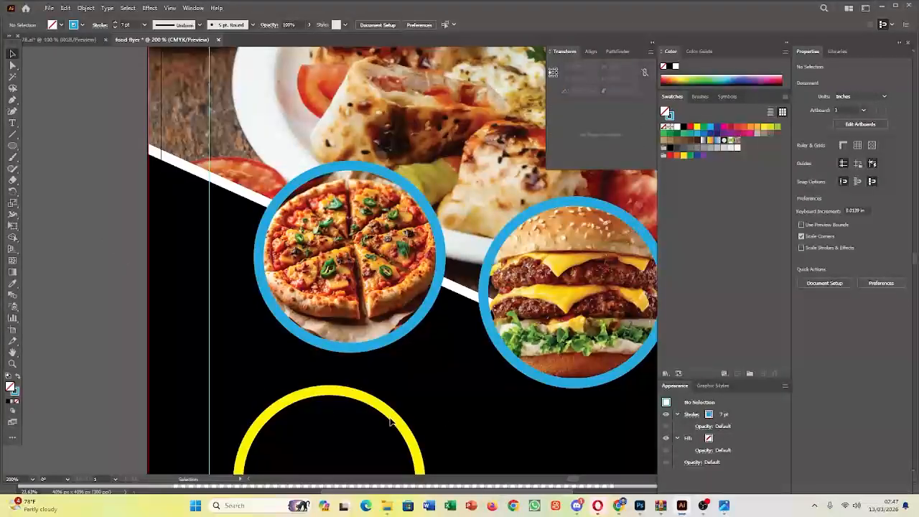
{"action": "left_click", "coordinate": [395, 418]}
{"action": "key", "text": "Delete"}
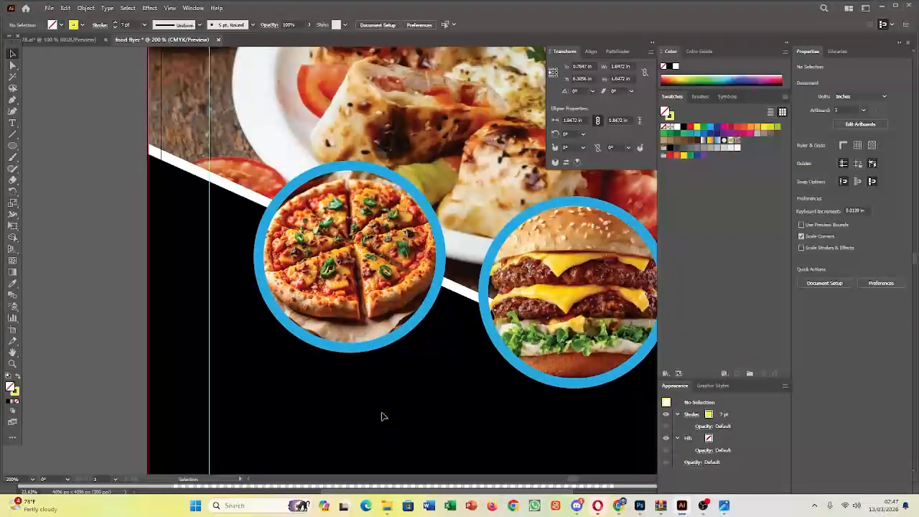
{"action": "scroll", "coordinate": [451, 318], "scroll_direction": "down", "scroll_amount": 5}
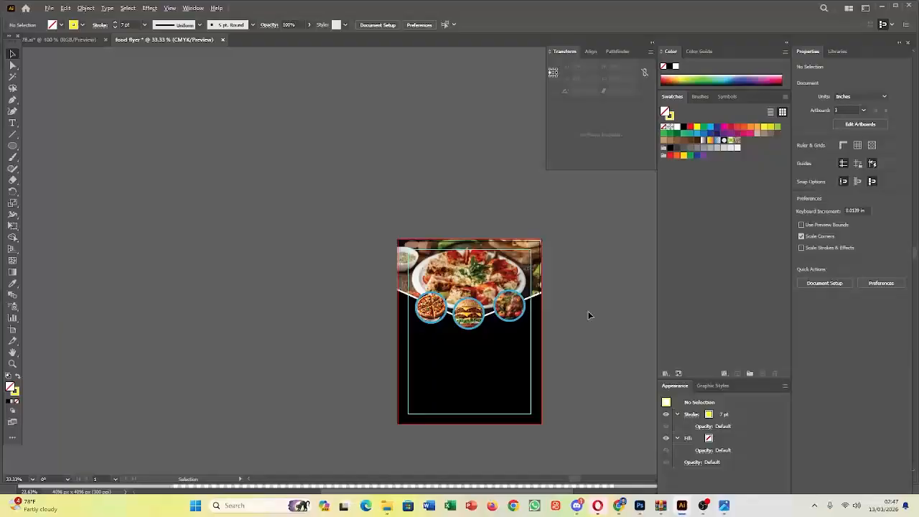
{"action": "key", "text": "alt+space"}
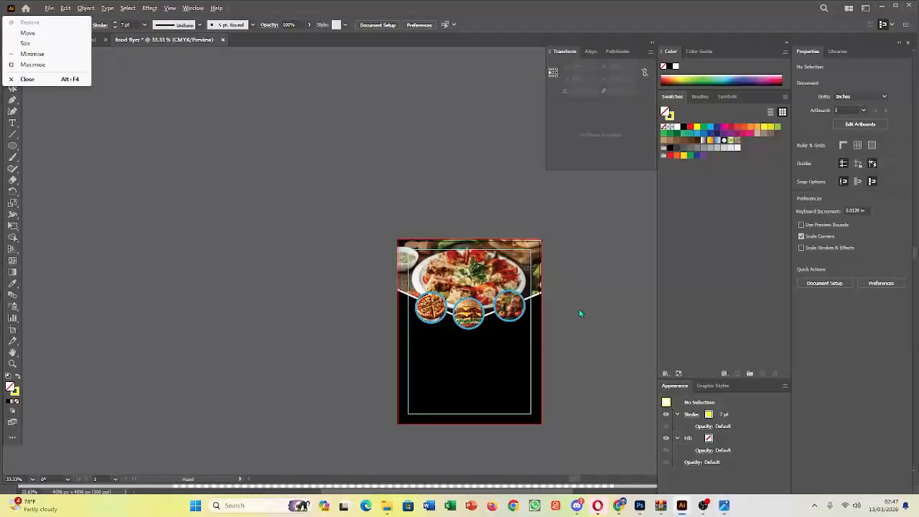
{"action": "left_click_drag", "start_coordinate": [477, 357], "coordinate": [335, 309]}
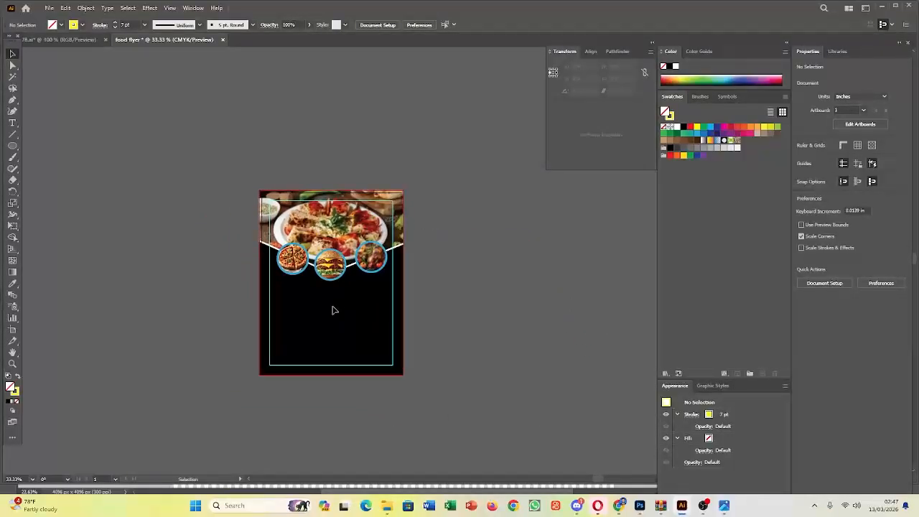
{"action": "scroll", "coordinate": [329, 240], "scroll_direction": "up", "scroll_amount": 1}
{"action": "scroll", "coordinate": [329, 244], "scroll_direction": "up", "scroll_amount": 1}
{"action": "left_click_drag", "start_coordinate": [390, 312], "coordinate": [384, 230]}
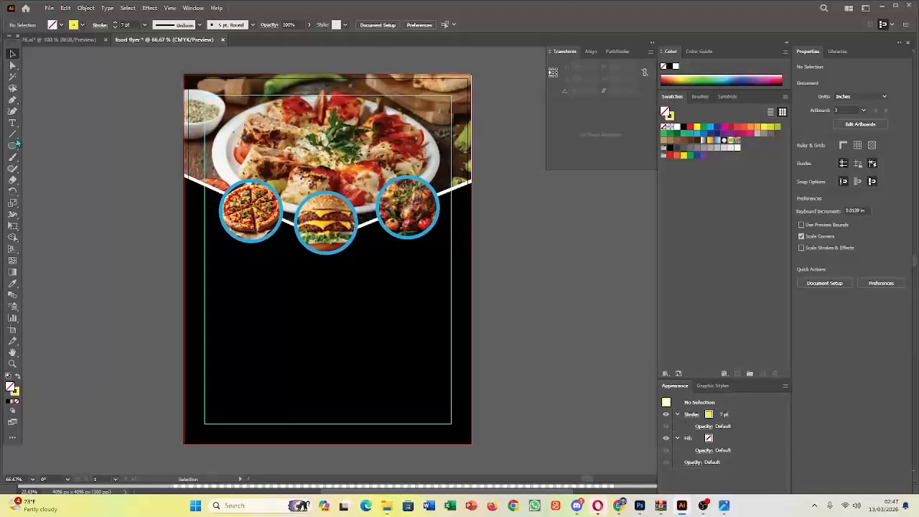
Switch to the template document and copy all the logo, headline, contact, policy, price, menu and address texts beside its artboard
{"action": "left_click", "coordinate": [59, 39]}
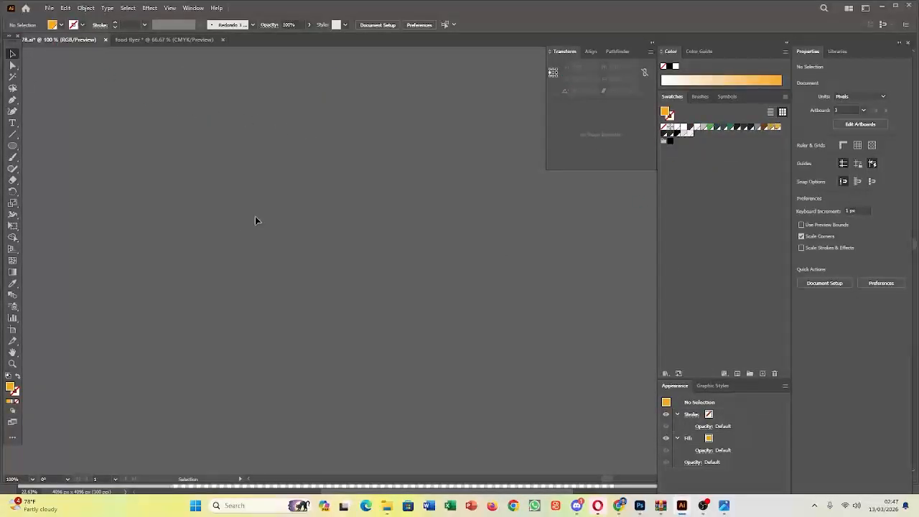
{"action": "scroll", "coordinate": [285, 217], "scroll_direction": "down", "scroll_amount": 7}
{"action": "scroll", "coordinate": [277, 271], "scroll_direction": "up", "scroll_amount": 4}
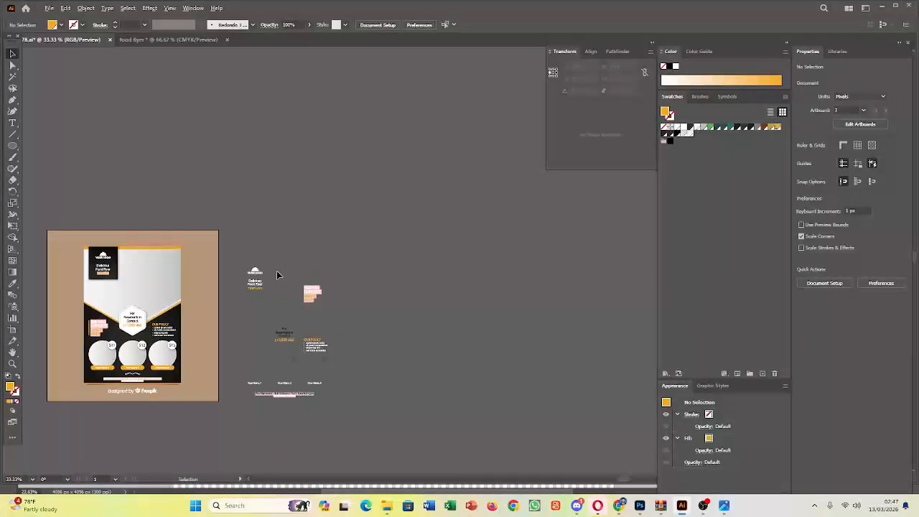
{"action": "scroll", "coordinate": [277, 272], "scroll_direction": "up", "scroll_amount": 3}
{"action": "scroll", "coordinate": [295, 360], "scroll_direction": "up", "scroll_amount": 1}
{"action": "scroll", "coordinate": [295, 361], "scroll_direction": "down", "scroll_amount": 2}
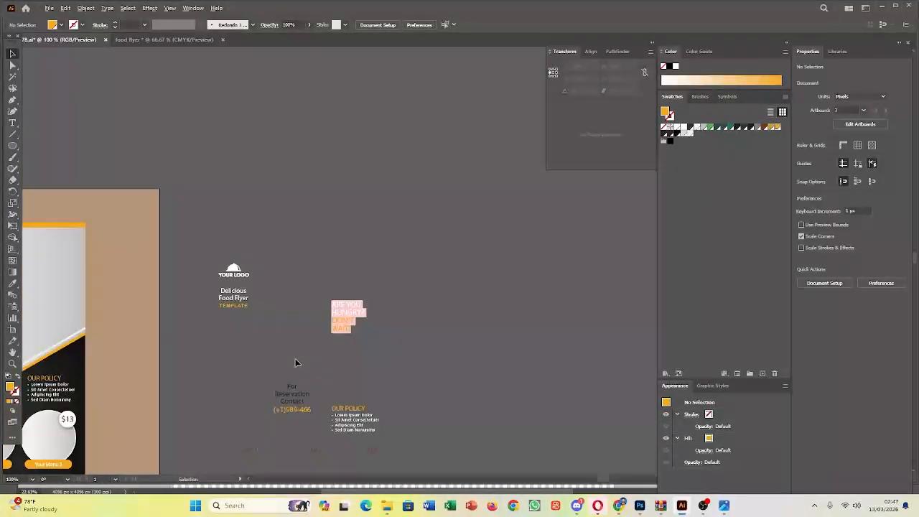
{"action": "scroll", "coordinate": [319, 370], "scroll_direction": "down", "scroll_amount": 1}
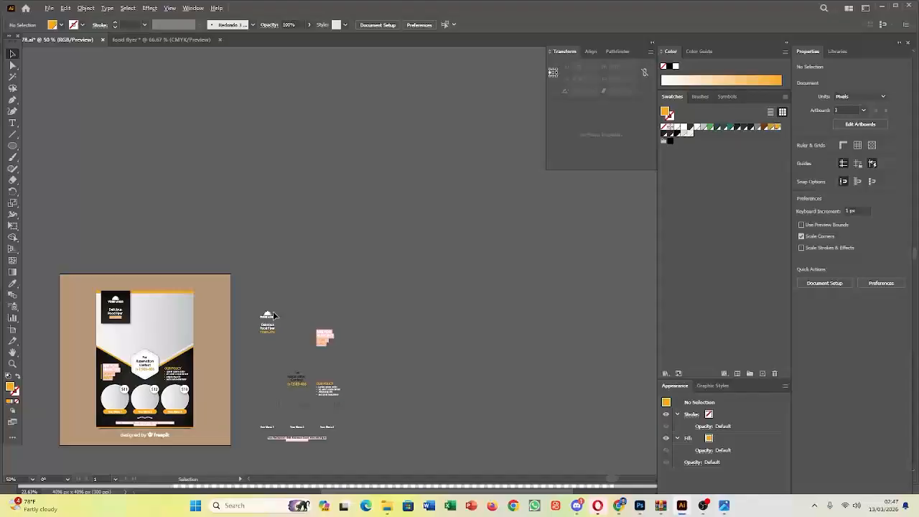
{"action": "key", "text": "ctrl+a"}
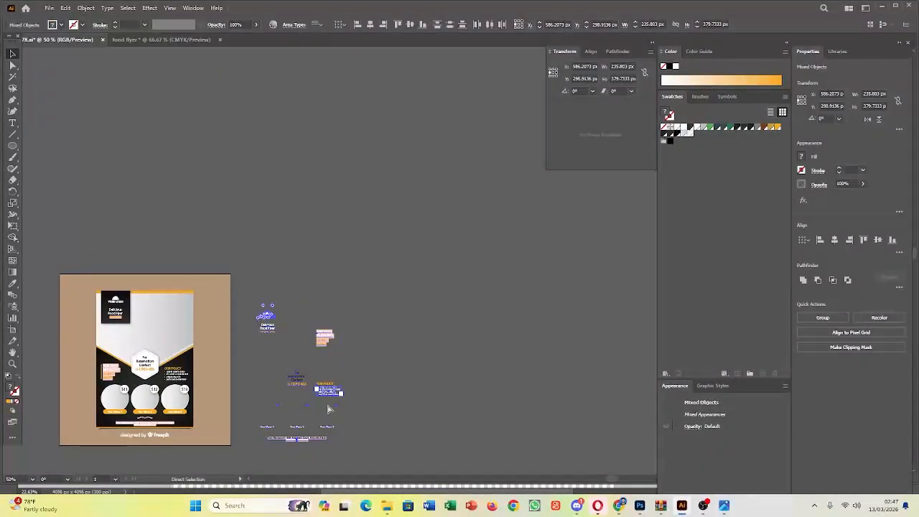
Paste the copied template texts into the food flyer document, on the empty canvas beside the artboard
{"action": "left_click", "coordinate": [161, 40]}
{"action": "scroll", "coordinate": [182, 321], "scroll_direction": "down", "scroll_amount": 2}
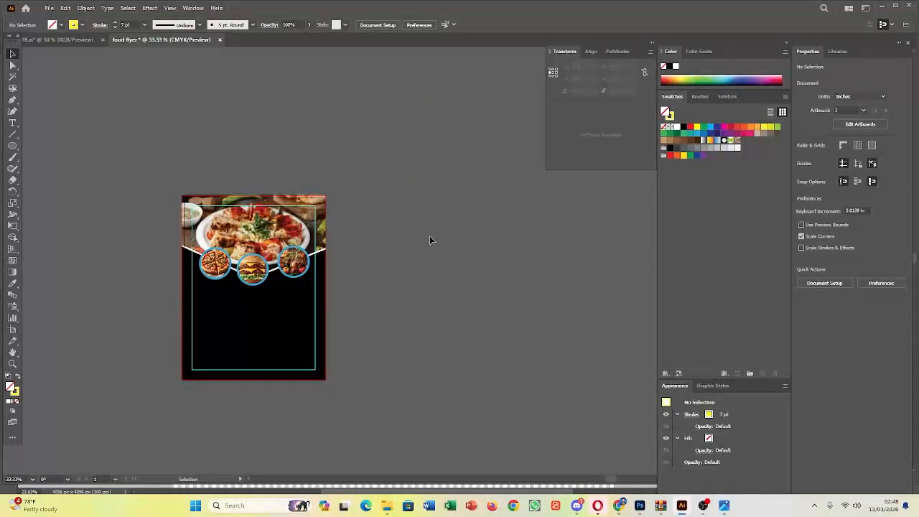
{"action": "key", "text": "ctrl+v"}
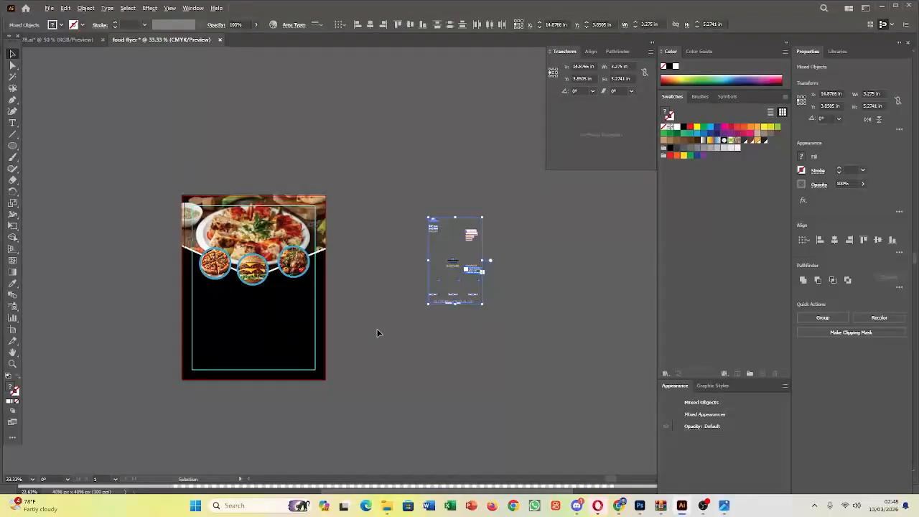
Set the fill of the pasted $11 price text to white
{"action": "scroll", "coordinate": [379, 332], "scroll_direction": "up", "scroll_amount": 3}
{"action": "left_click", "coordinate": [452, 310]}
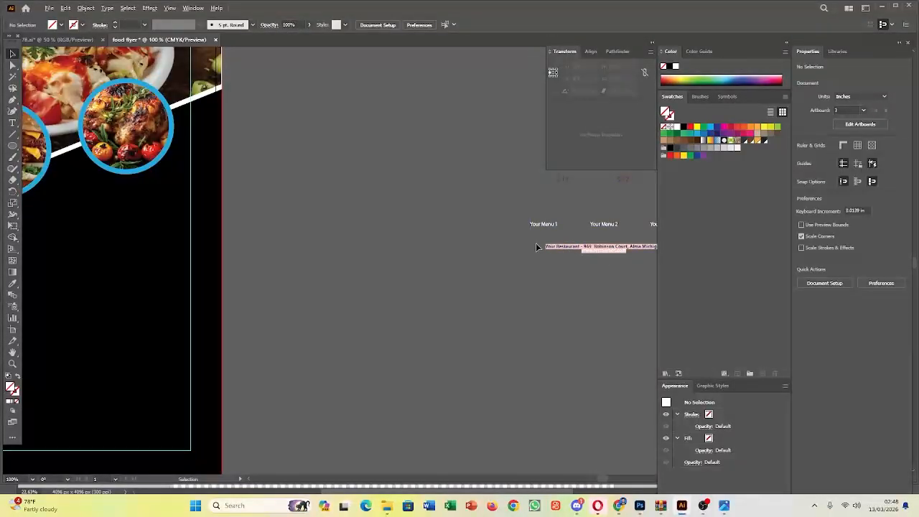
{"action": "left_click_drag", "start_coordinate": [413, 306], "coordinate": [258, 374]}
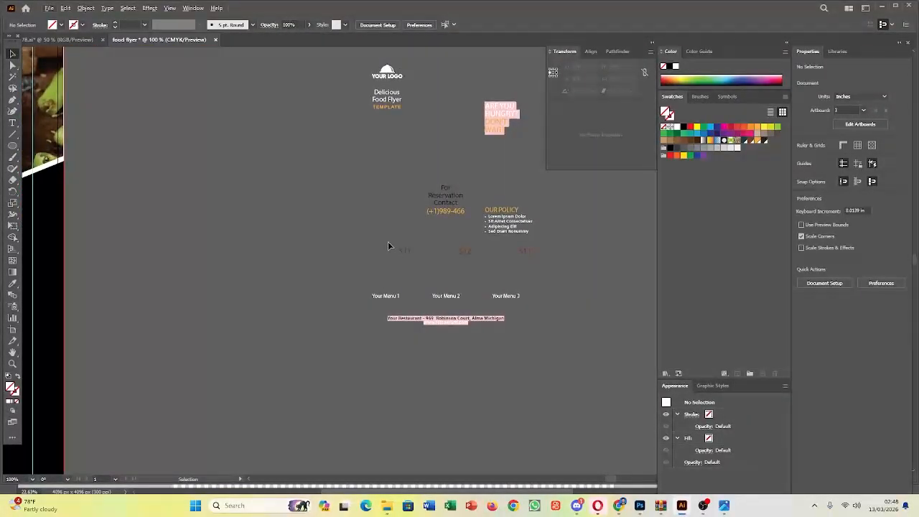
{"action": "left_click", "coordinate": [420, 260]}
{"action": "left_click_drag", "start_coordinate": [420, 260], "coordinate": [412, 256]}
{"action": "left_click", "coordinate": [802, 157]}
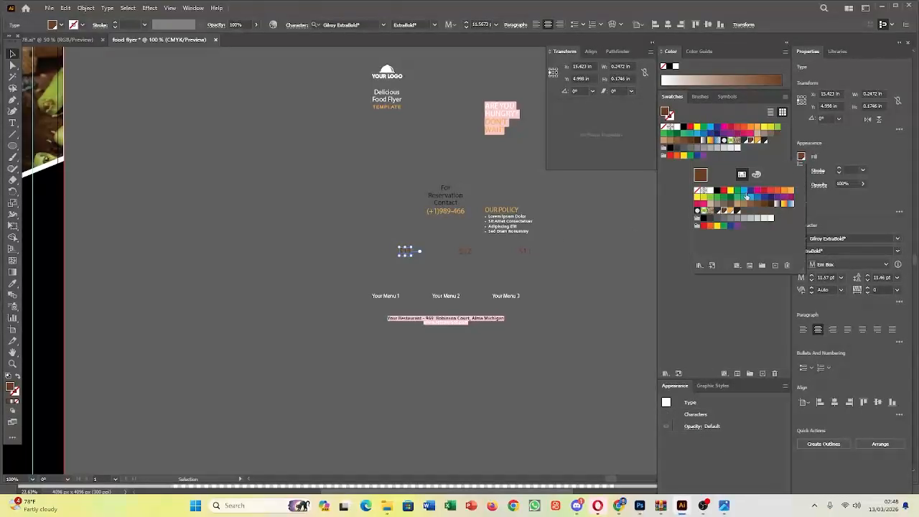
{"action": "left_click", "coordinate": [709, 191]}
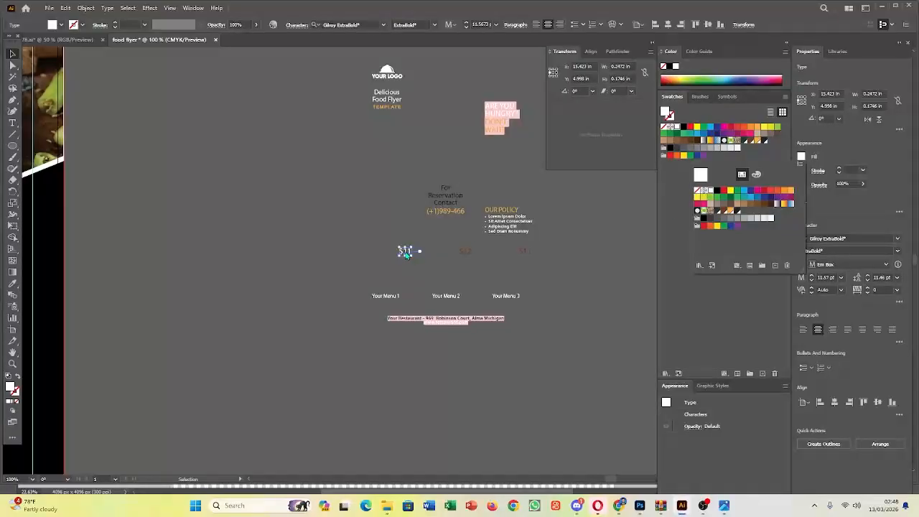
{"action": "left_click", "coordinate": [407, 255]}
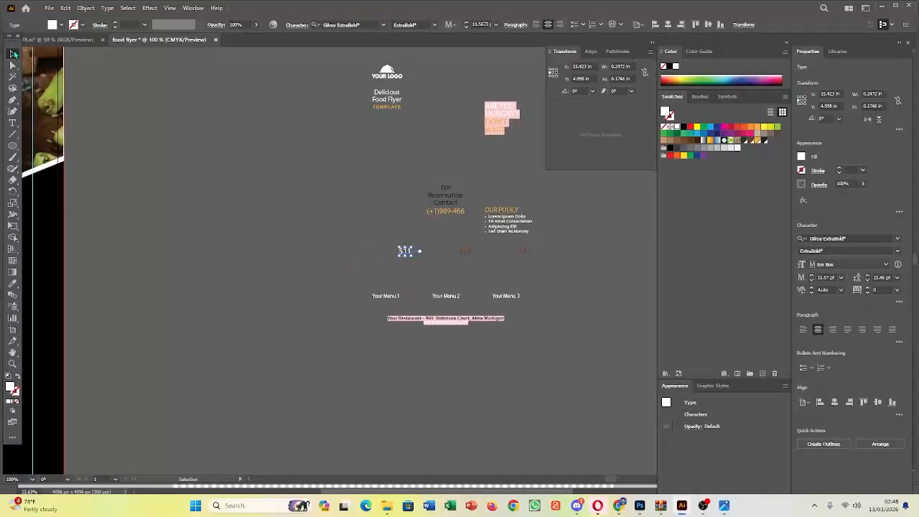
{"action": "left_click", "coordinate": [372, 244]}
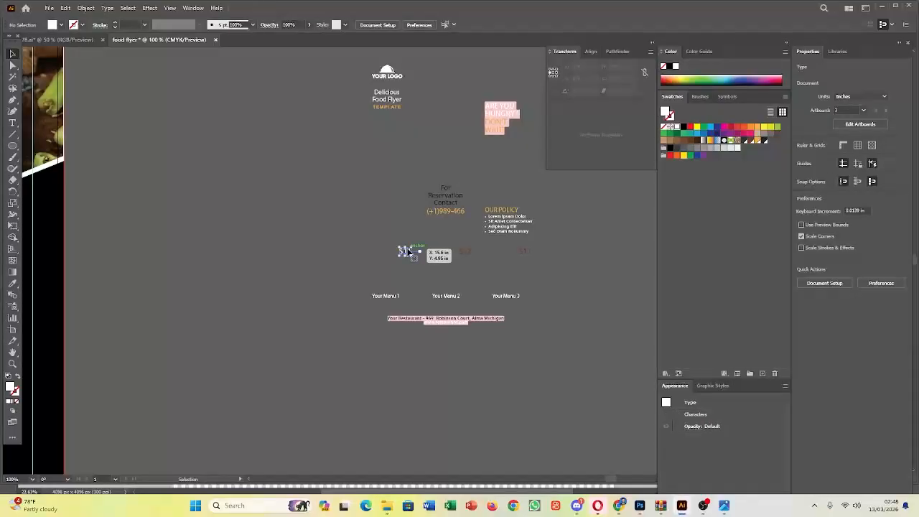
{"action": "left_click", "coordinate": [407, 252]}
Set the fill of the pasted $12 price text to white
{"action": "left_click_drag", "start_coordinate": [467, 259], "coordinate": [470, 256]}
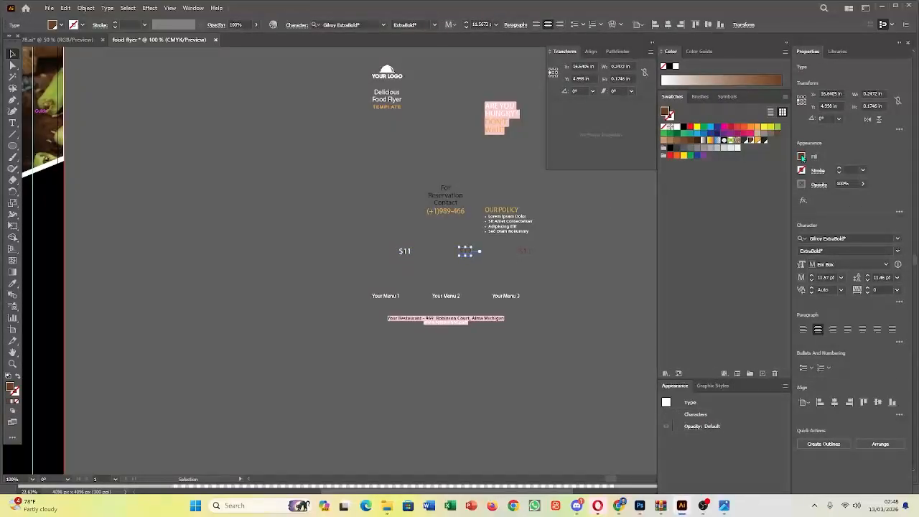
{"action": "left_click", "coordinate": [802, 158]}
{"action": "left_click", "coordinate": [710, 191]}
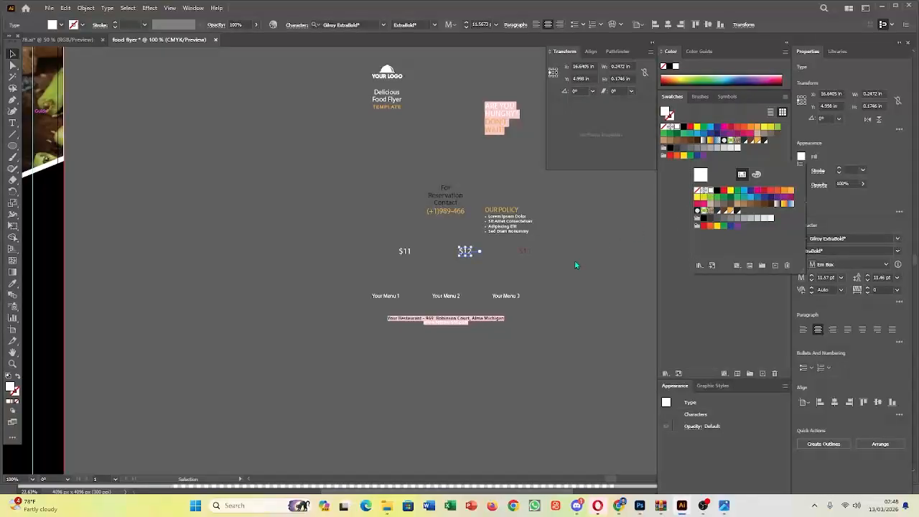
{"action": "left_click", "coordinate": [575, 265]}
Try to recolour the fill of the third pasted price text
{"action": "left_click", "coordinate": [528, 253]}
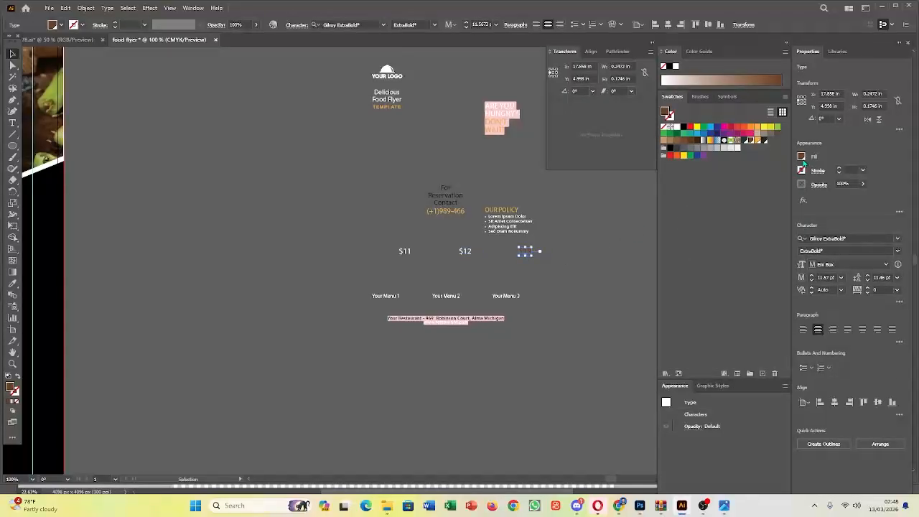
{"action": "left_click", "coordinate": [803, 159]}
{"action": "left_click", "coordinate": [571, 252]}
{"action": "left_click", "coordinate": [802, 159]}
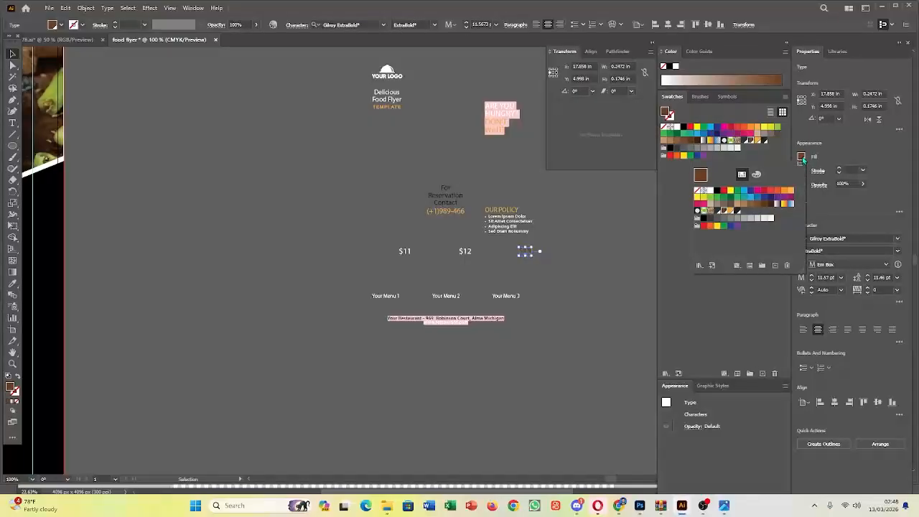
{"action": "left_click", "coordinate": [803, 158]}
{"action": "left_click", "coordinate": [544, 250]}
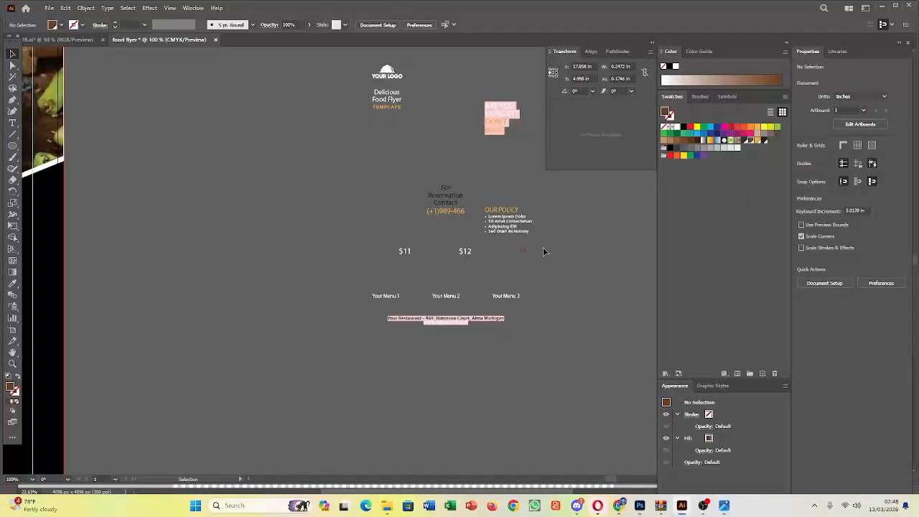
Fill the $13 price text with white
{"action": "left_click", "coordinate": [528, 253]}
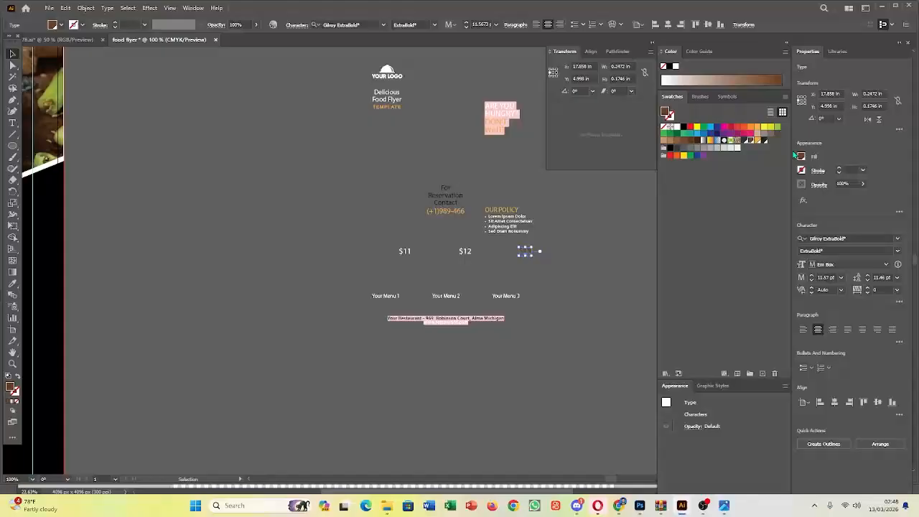
{"action": "left_click", "coordinate": [801, 158]}
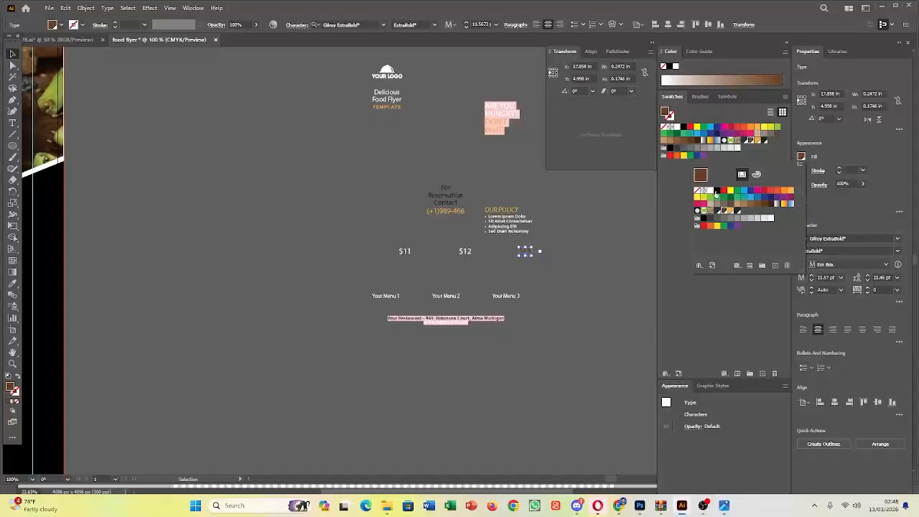
{"action": "left_click", "coordinate": [710, 191]}
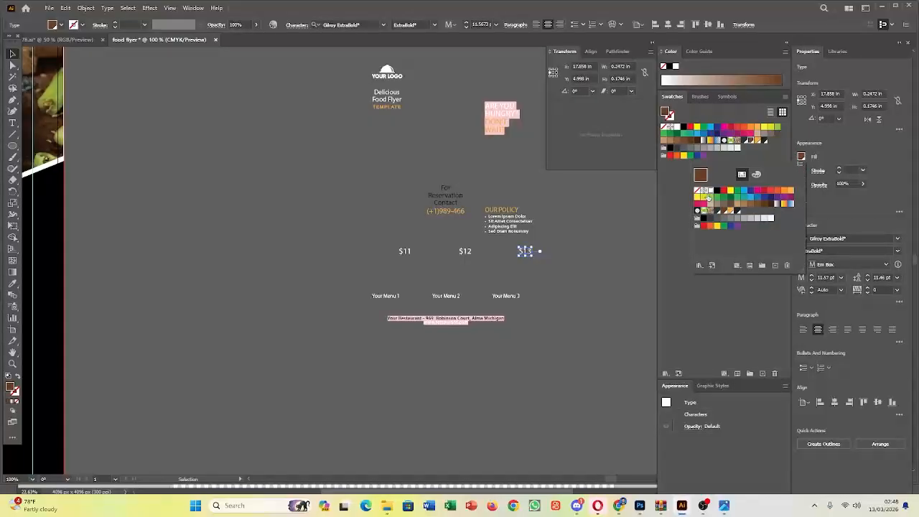
{"action": "left_click", "coordinate": [594, 251]}
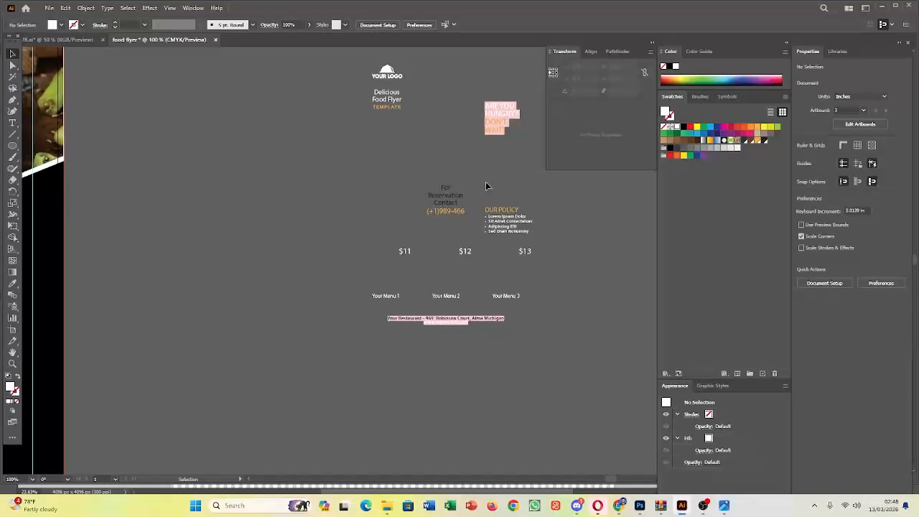
Squash the $11, $12 and $13 price texts to about 0.13 in high and move them together onto the flyer's black area
{"action": "left_click", "coordinate": [525, 253]}
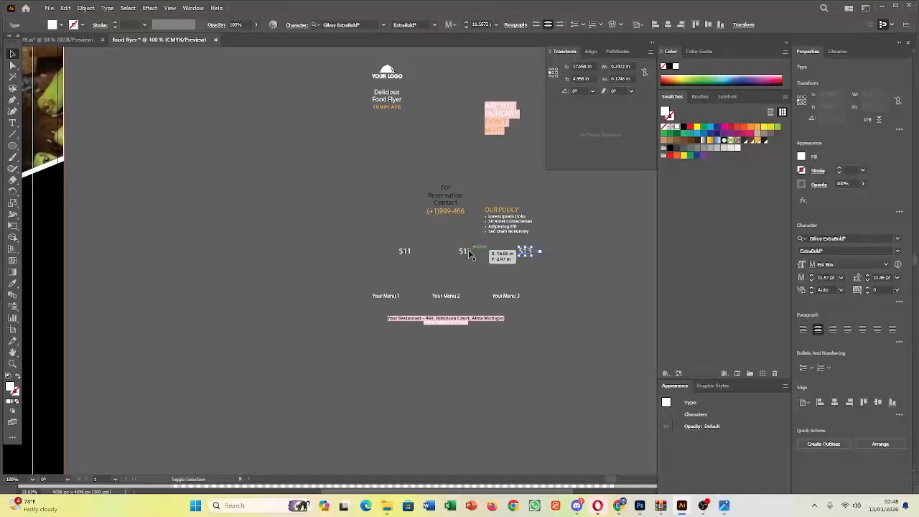
{"action": "left_click", "coordinate": [465, 253], "text": "shift"}
{"action": "left_click", "coordinate": [405, 251], "text": "shift"}
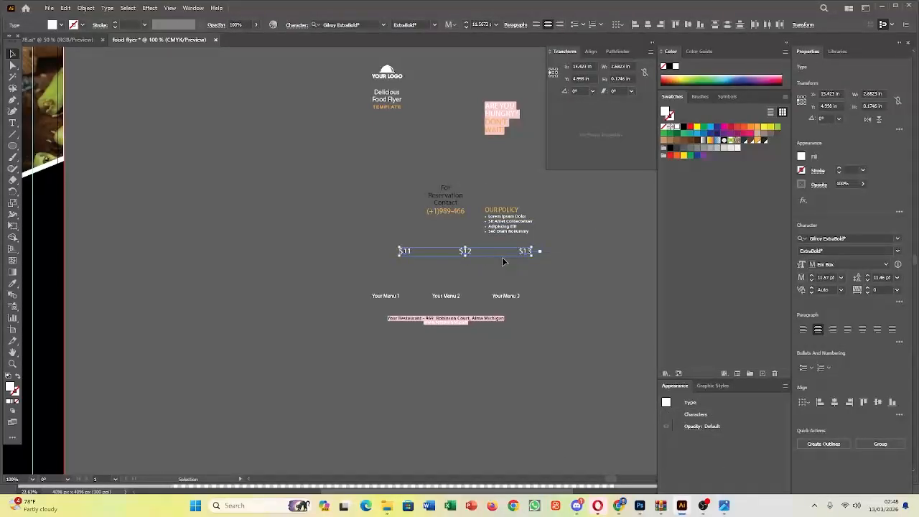
{"action": "mouse_move", "coordinate": [464, 255]}
{"action": "left_mouse_down"}
{"action": "mouse_move", "coordinate": [203, 254]}
{"action": "mouse_move", "coordinate": [466, 253]}
{"action": "left_mouse_up"}
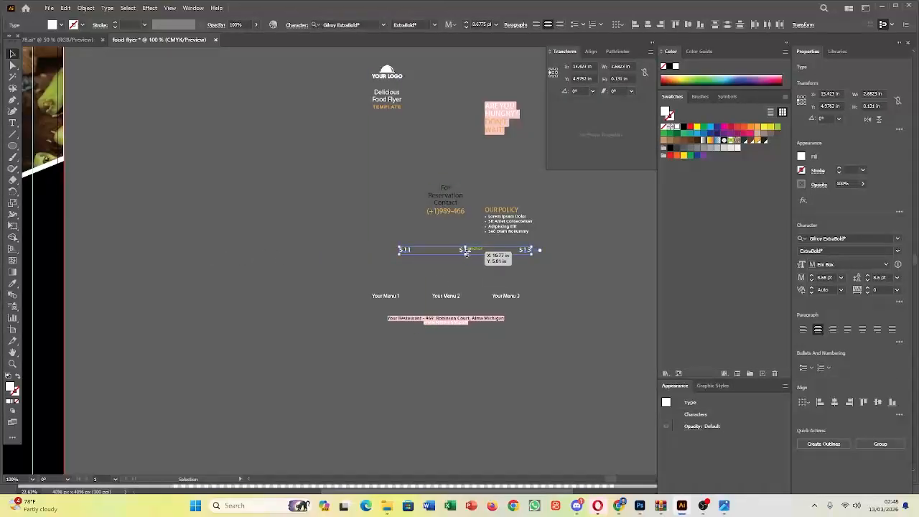
{"action": "scroll", "coordinate": [339, 260], "scroll_direction": "down", "scroll_amount": 1}
{"action": "scroll", "coordinate": [340, 260], "scroll_direction": "down", "scroll_amount": 1}
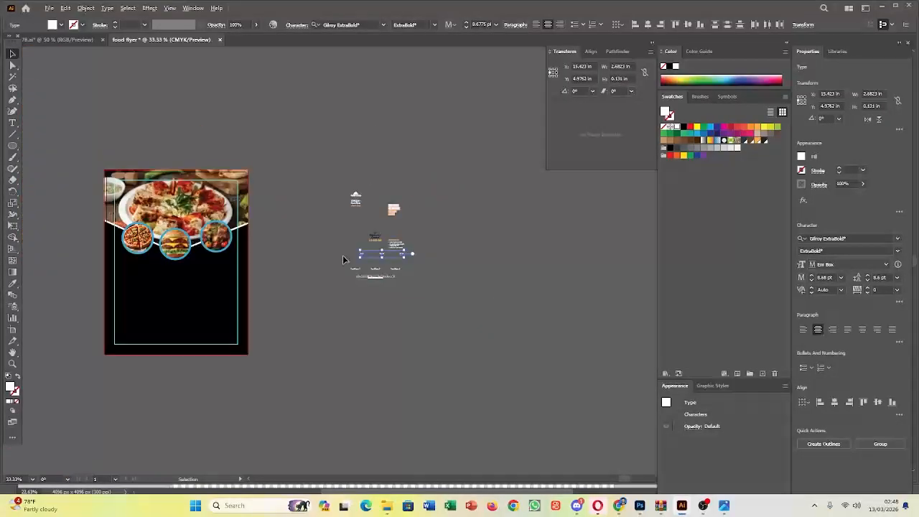
{"action": "left_click_drag", "start_coordinate": [369, 257], "coordinate": [186, 285]}
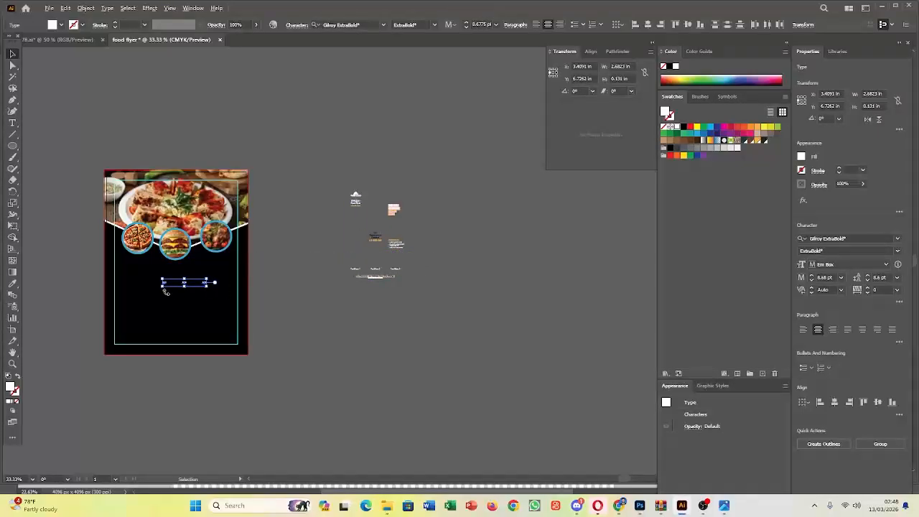
Set the font size of the three price texts to 36 pt
{"action": "scroll", "coordinate": [185, 286], "scroll_direction": "up", "scroll_amount": 3}
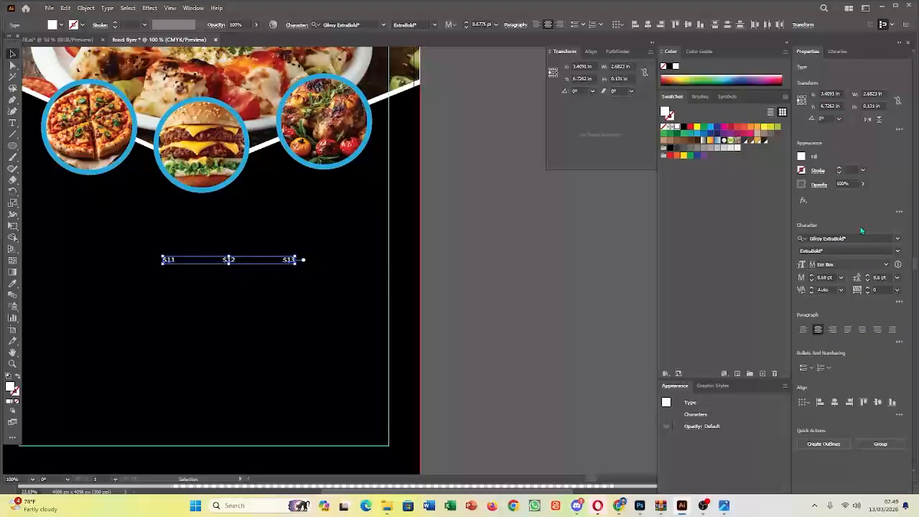
{"action": "left_click", "coordinate": [841, 278]}
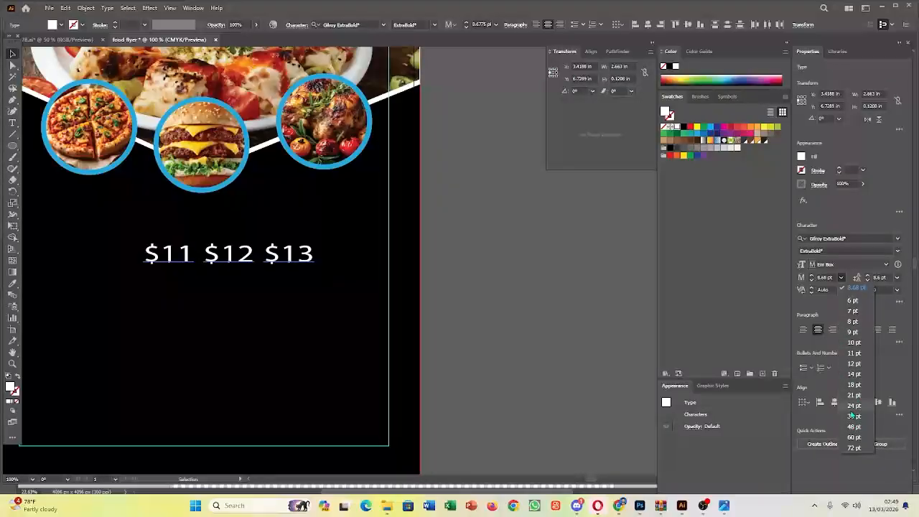
{"action": "left_click", "coordinate": [852, 417]}
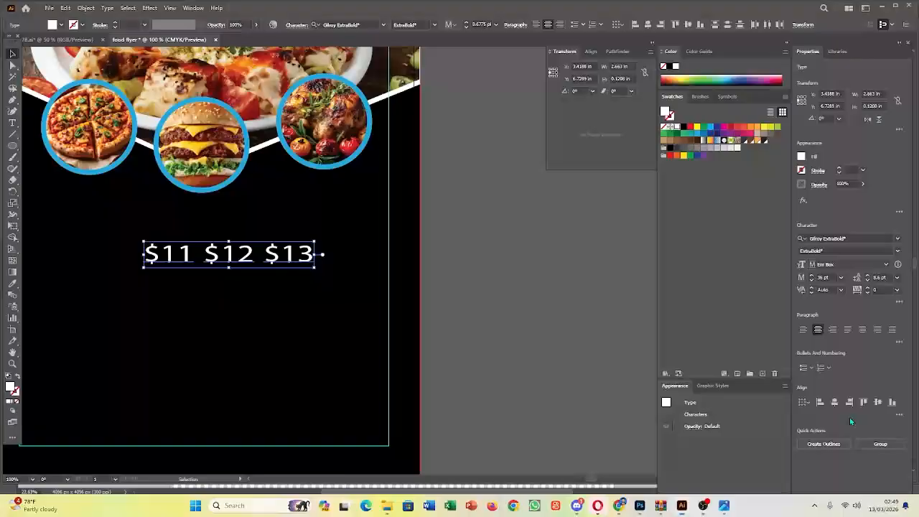
{"action": "left_click", "coordinate": [470, 372]}
Place the $11, $12 and $13 prices just beneath the pizza, burger and chicken circles respectively
{"action": "left_click", "coordinate": [172, 263]}
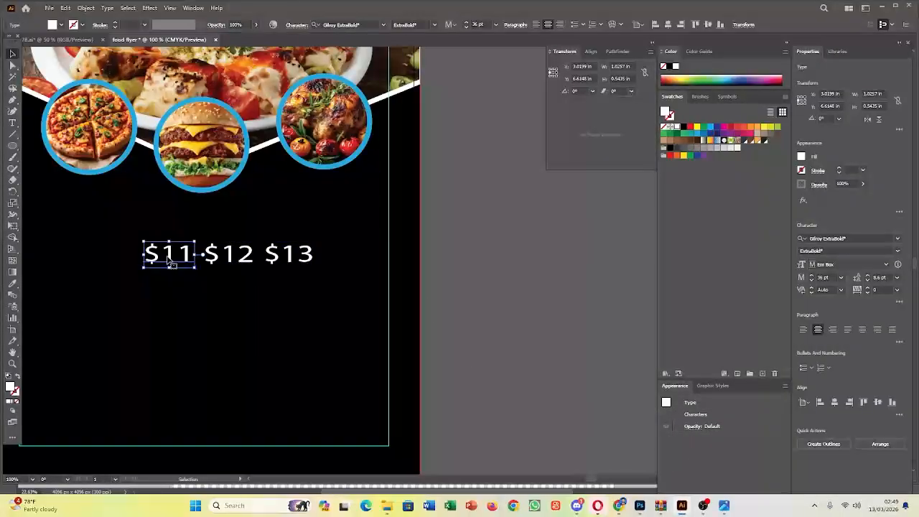
{"action": "left_click_drag", "start_coordinate": [170, 260], "coordinate": [85, 168]}
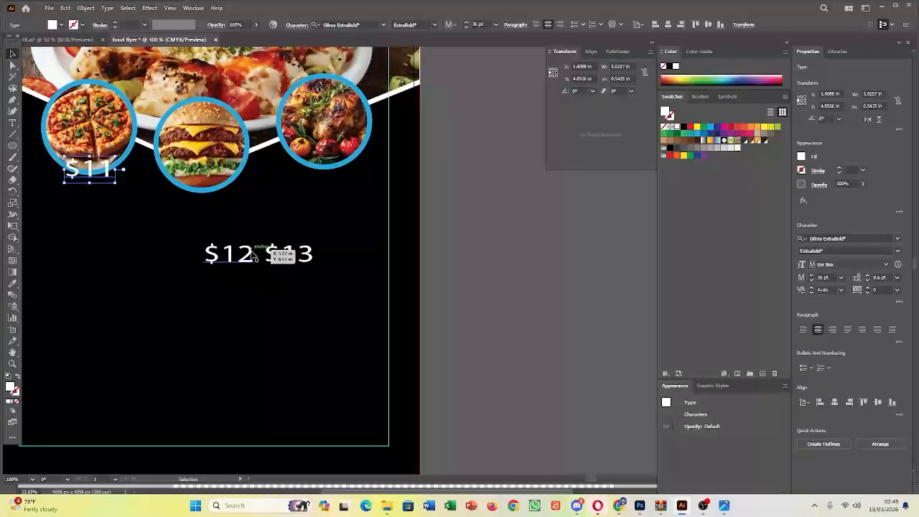
{"action": "left_click_drag", "start_coordinate": [250, 256], "coordinate": [227, 188]}
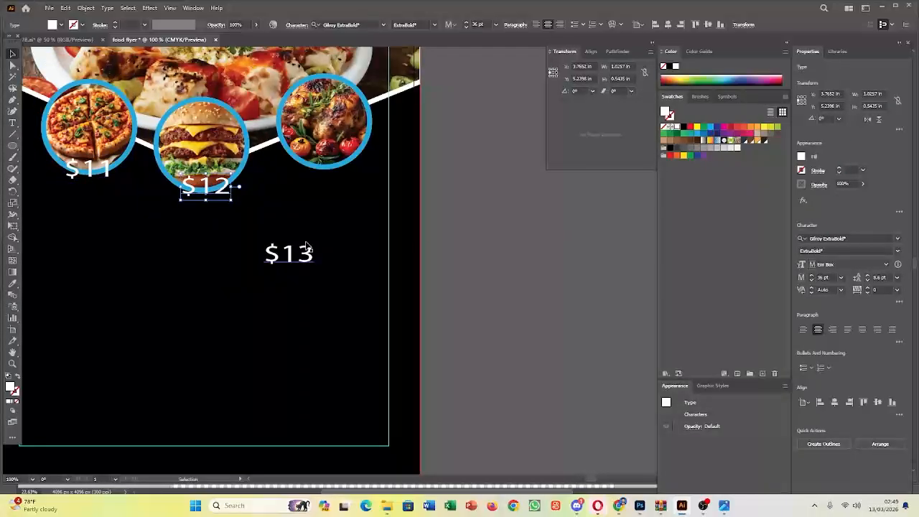
{"action": "left_click_drag", "start_coordinate": [310, 257], "coordinate": [344, 165]}
{"action": "scroll", "coordinate": [217, 146], "scroll_direction": "down", "scroll_amount": 1}
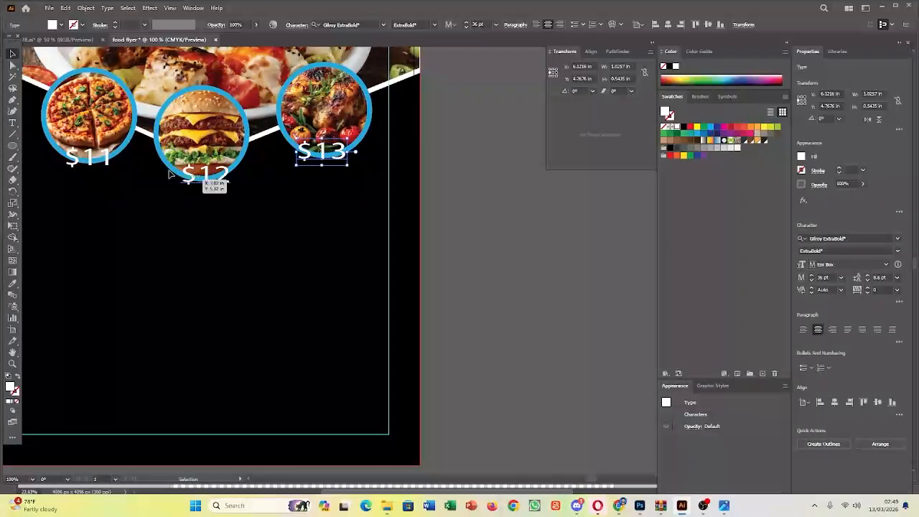
{"action": "left_click_drag", "start_coordinate": [207, 176], "coordinate": [207, 133]}
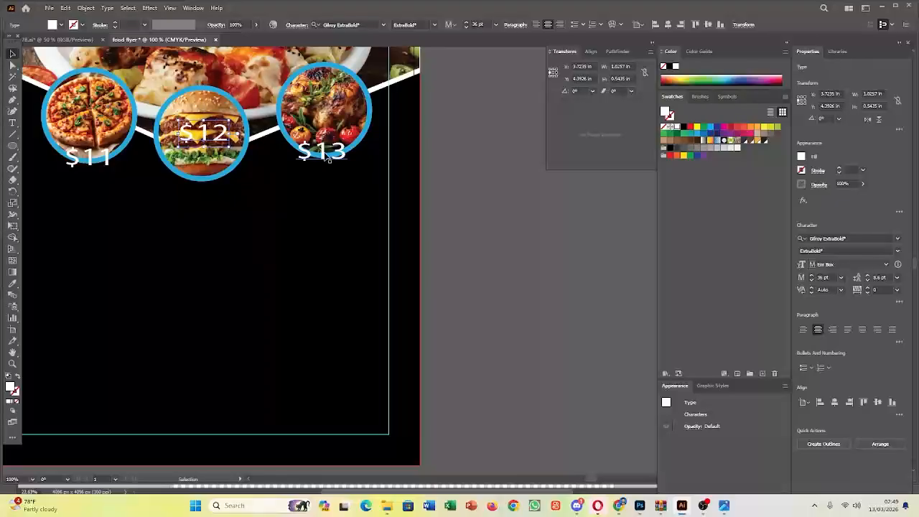
{"action": "left_click_drag", "start_coordinate": [329, 159], "coordinate": [348, 171]}
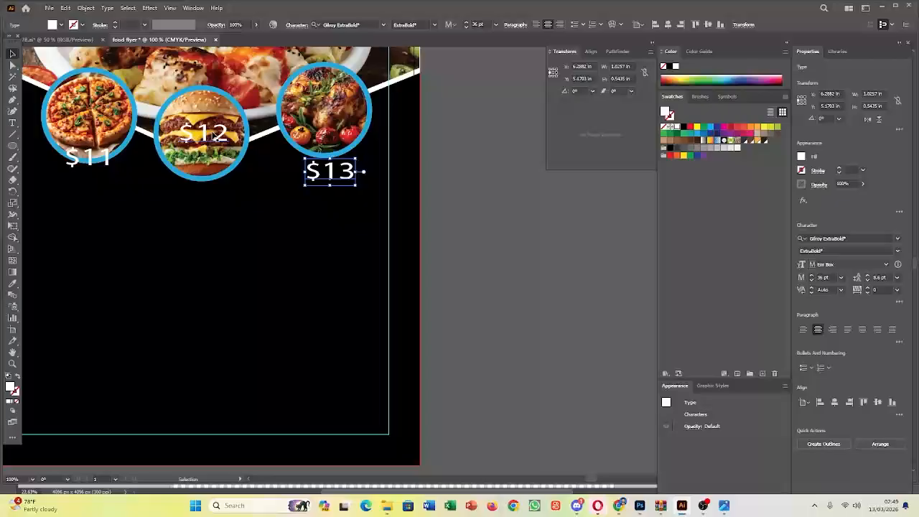
{"action": "left_click_drag", "start_coordinate": [215, 135], "coordinate": [215, 193]}
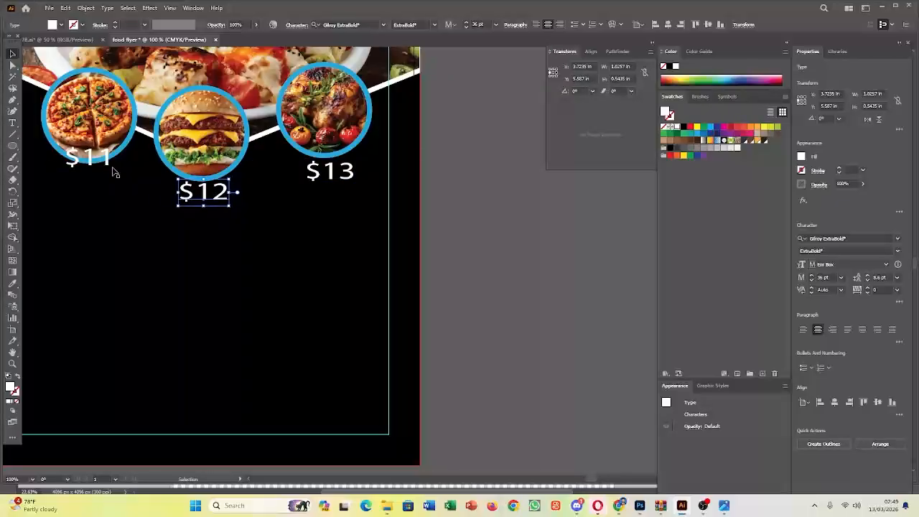
{"action": "left_click_drag", "start_coordinate": [85, 163], "coordinate": [83, 180]}
{"action": "left_click", "coordinate": [266, 259]}
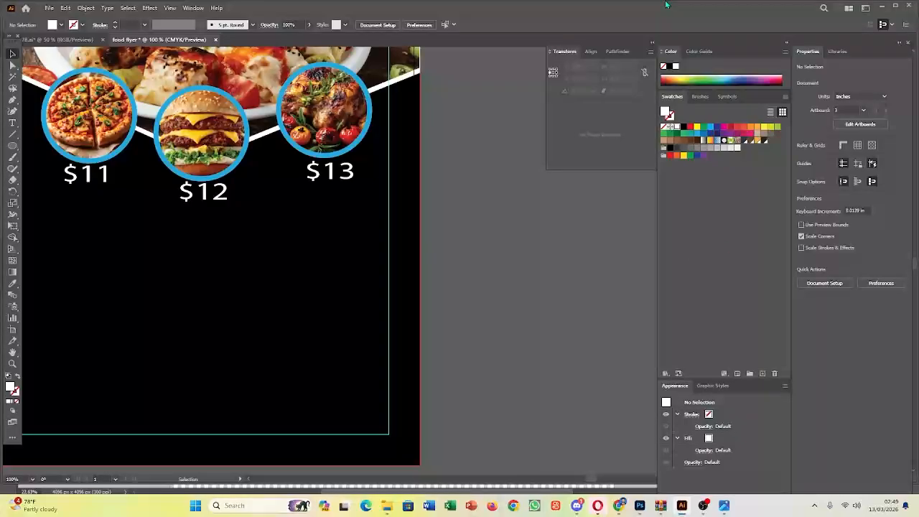
Set the font size of all three price texts to 24 pt
{"action": "scroll", "coordinate": [320, 299], "scroll_direction": "down", "scroll_amount": 2}
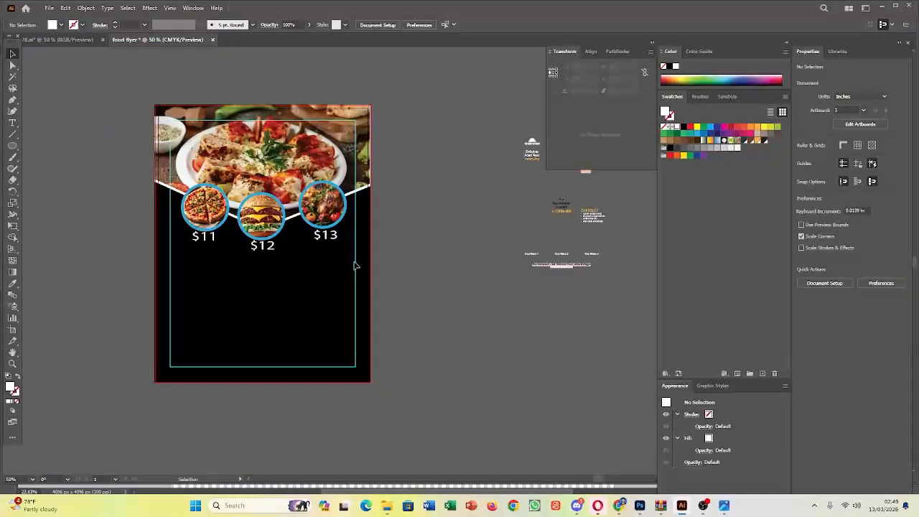
{"action": "left_click", "coordinate": [330, 243]}
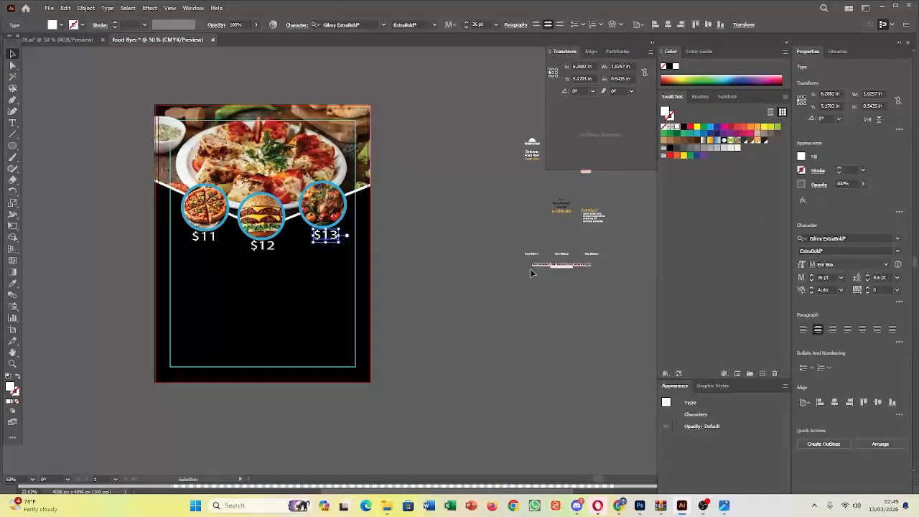
{"action": "left_click", "coordinate": [267, 249], "text": "shift"}
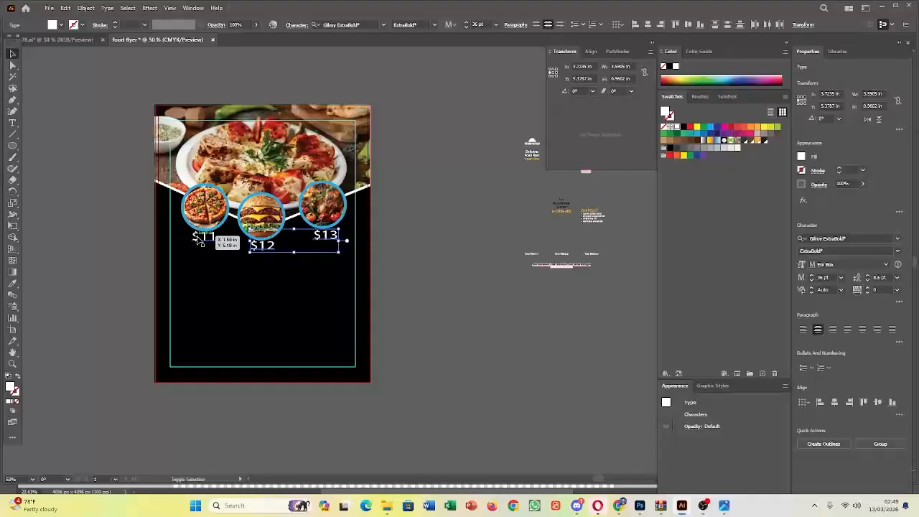
{"action": "left_click", "coordinate": [200, 240], "text": "shift"}
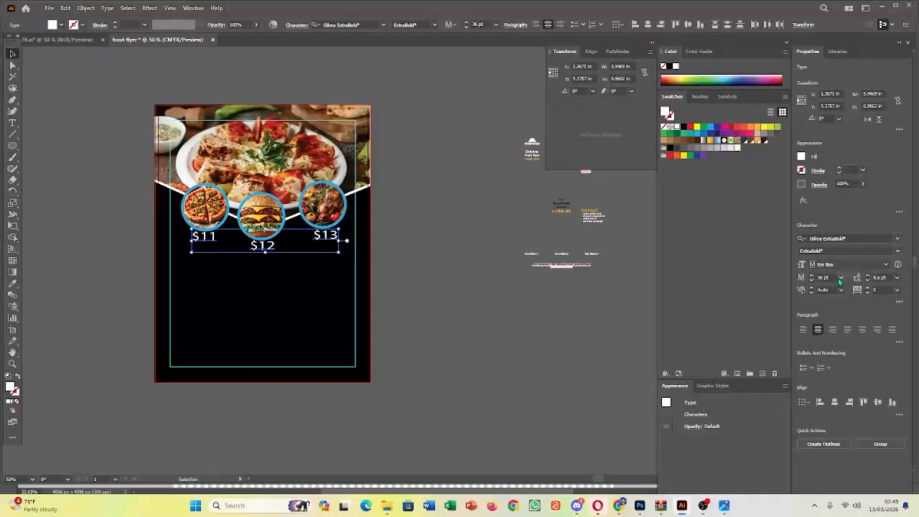
{"action": "left_click", "coordinate": [842, 280]}
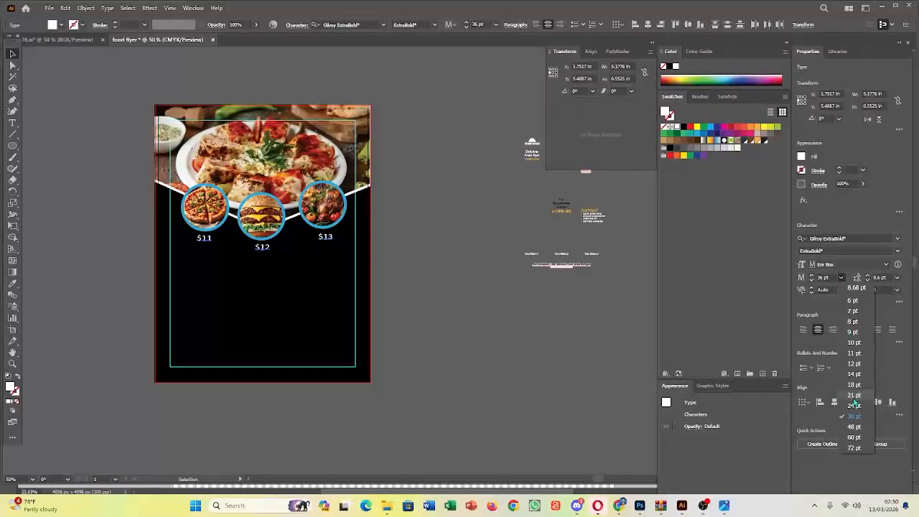
{"action": "left_click", "coordinate": [854, 406]}
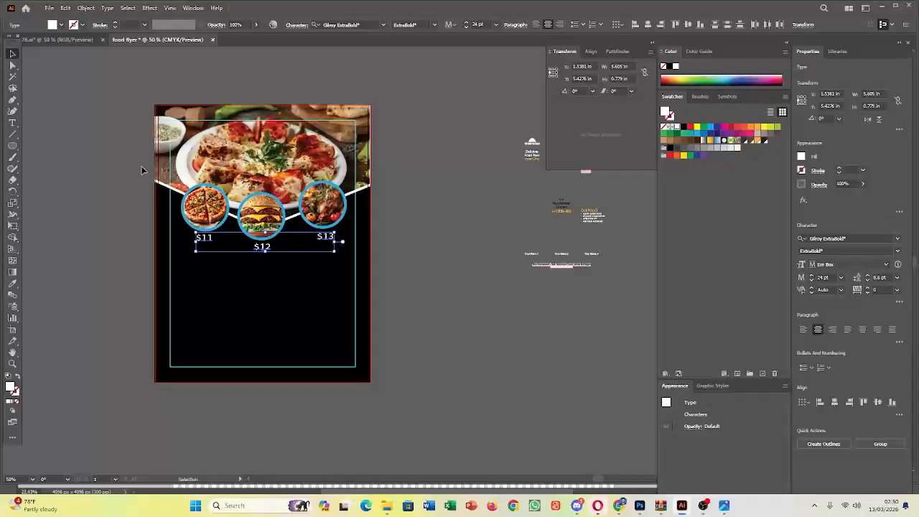
Move the $11 price aside into the empty black area between the pizza and burger circles
{"action": "scroll", "coordinate": [167, 244], "scroll_direction": "up", "scroll_amount": 1, "text": "alt"}
{"action": "scroll", "coordinate": [189, 243], "scroll_direction": "up", "scroll_amount": 2, "text": "alt"}
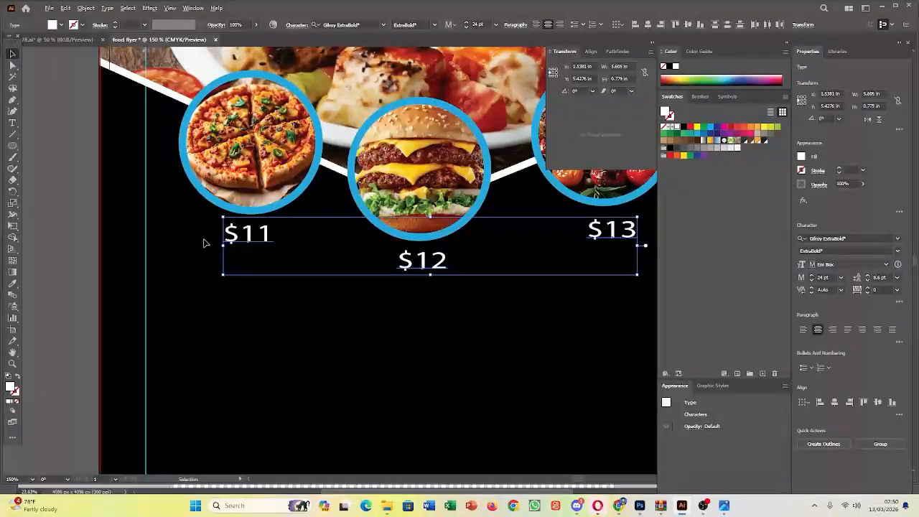
{"action": "left_click", "coordinate": [92, 229]}
{"action": "left_click_drag", "start_coordinate": [256, 236], "coordinate": [352, 286]}
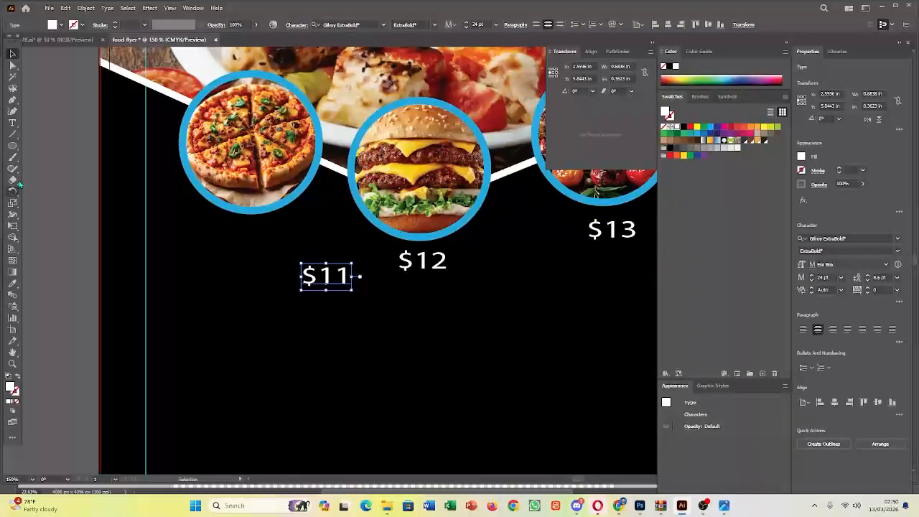
Draw a circle about 0.67 in across and position it over the lower edge of the pizza circle
{"action": "left_click", "coordinate": [12, 147]}
{"action": "left_click_drag", "start_coordinate": [237, 201], "coordinate": [285, 250]}
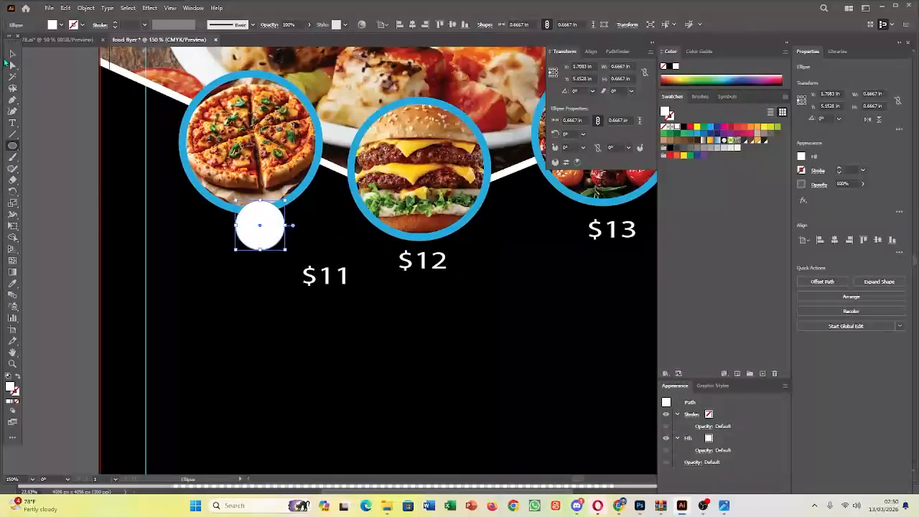
{"action": "key", "text": "v"}
{"action": "mouse_move", "coordinate": [260, 230]}
{"action": "left_mouse_down"}
{"action": "mouse_move", "coordinate": [253, 210]}
{"action": "mouse_move", "coordinate": [304, 180]}
{"action": "mouse_move", "coordinate": [323, 156]}
{"action": "mouse_move", "coordinate": [253, 180]}
{"action": "mouse_move", "coordinate": [244, 209]}
{"action": "mouse_move", "coordinate": [258, 217]}
{"action": "left_mouse_up"}
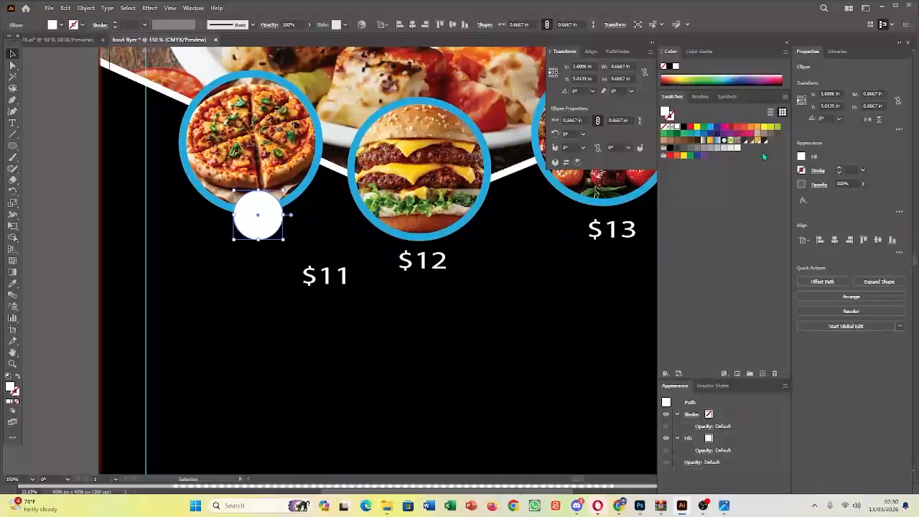
Fill the small circle under the pizza photo with a light orange swatch
{"action": "left_click", "coordinate": [802, 159]}
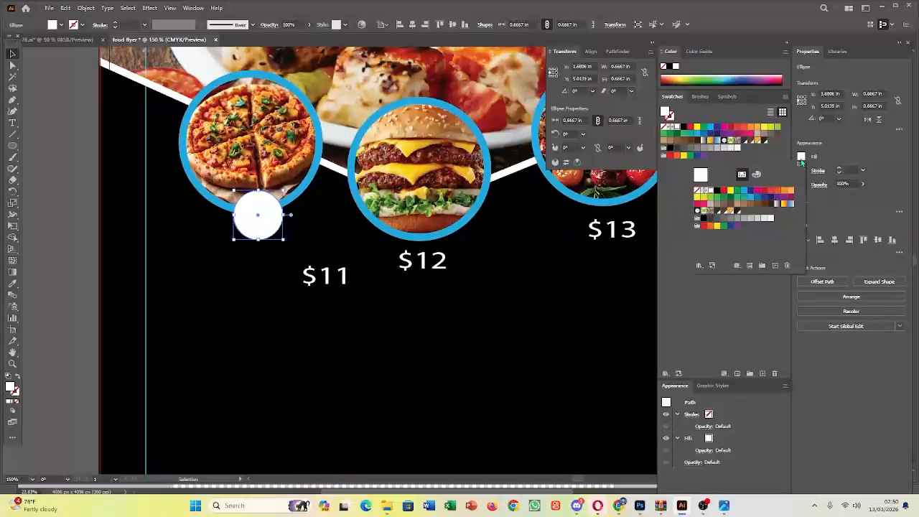
{"action": "left_click", "coordinate": [730, 192]}
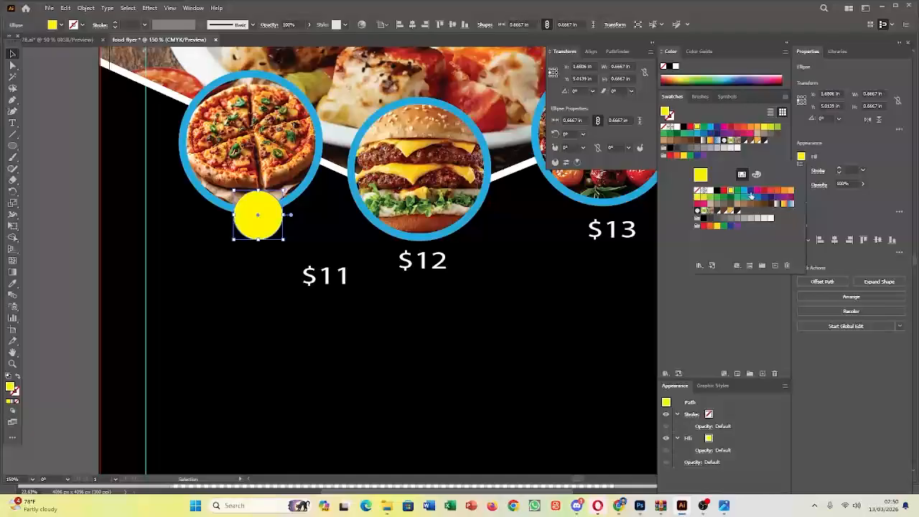
{"action": "left_click", "coordinate": [745, 192]}
{"action": "left_click", "coordinate": [751, 191]}
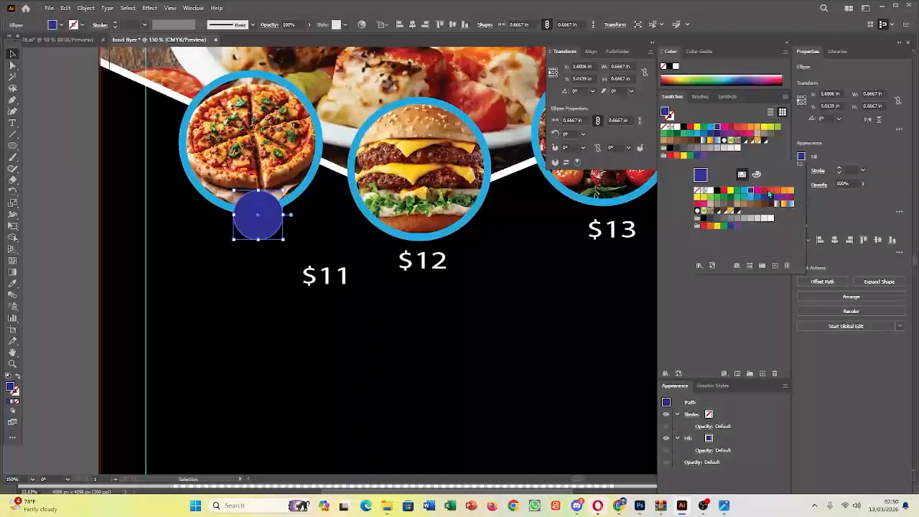
{"action": "left_click", "coordinate": [773, 192]}
{"action": "left_click", "coordinate": [780, 192]}
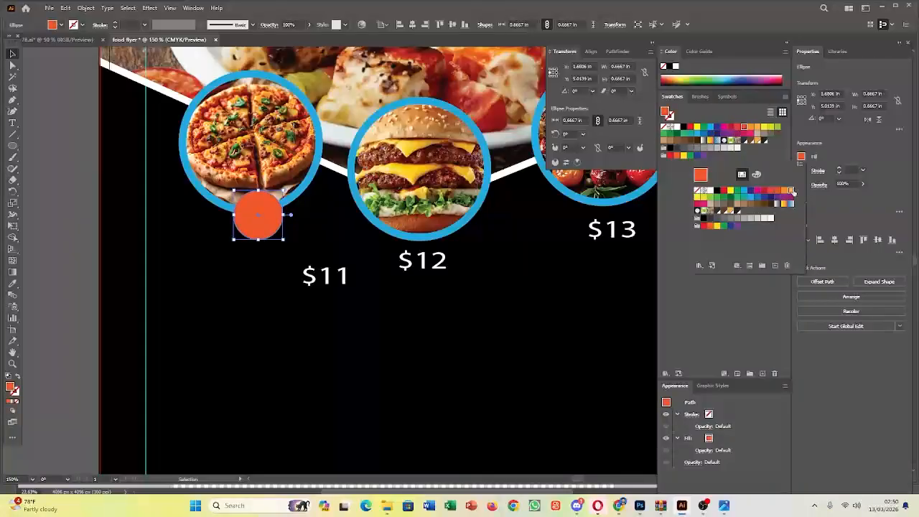
{"action": "left_click", "coordinate": [790, 191]}
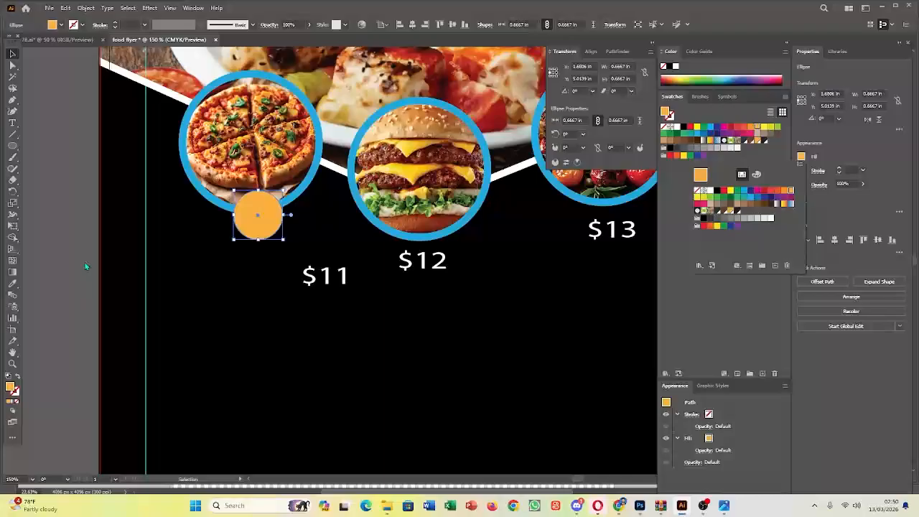
Move the $11 price onto the orange circle under the pizza photo and bring the text to the front
{"action": "scroll", "coordinate": [297, 270], "scroll_direction": "down", "scroll_amount": 3}
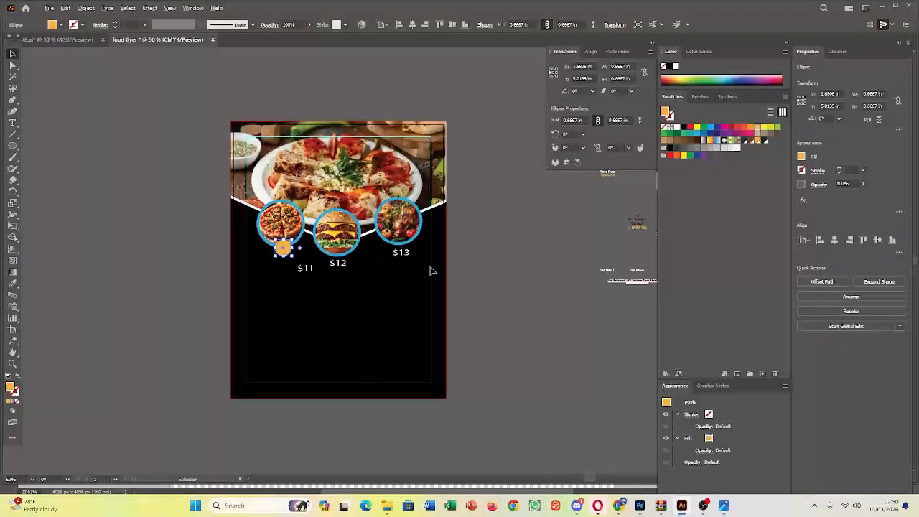
{"action": "left_click", "coordinate": [480, 260]}
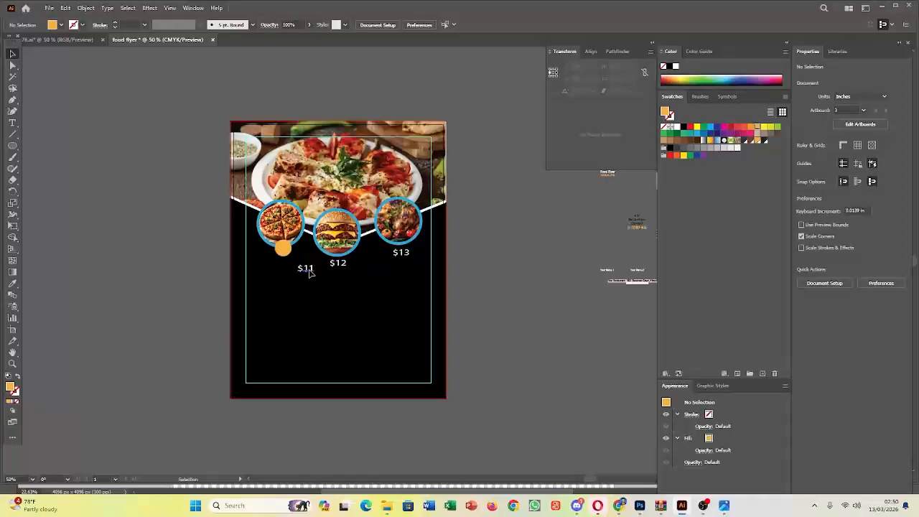
{"action": "left_click_drag", "start_coordinate": [302, 268], "coordinate": [288, 255]}
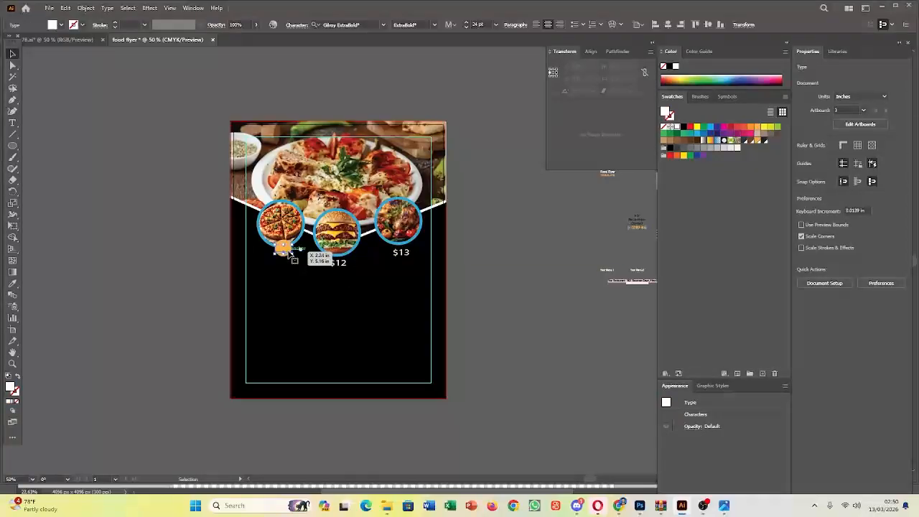
{"action": "right_click", "coordinate": [288, 256]}
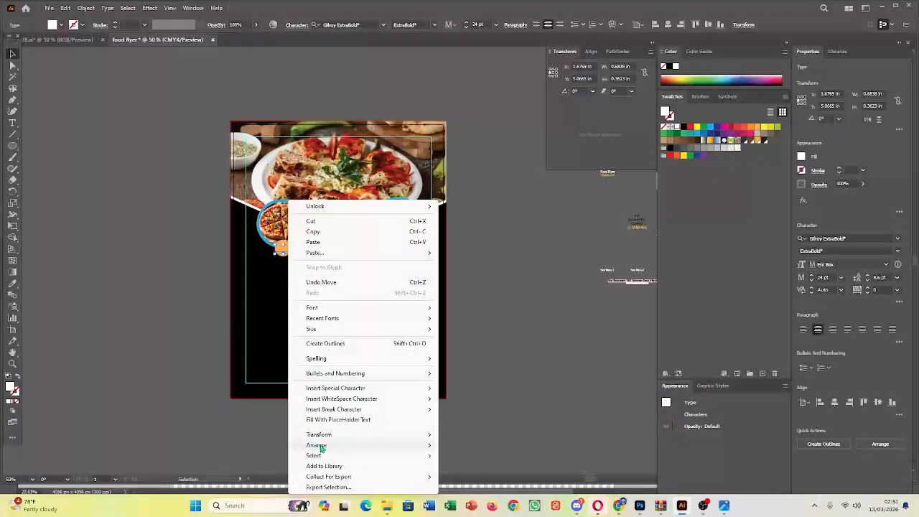
{"action": "mouse_move", "coordinate": [316, 445]}
{"action": "left_click", "coordinate": [489, 445]}
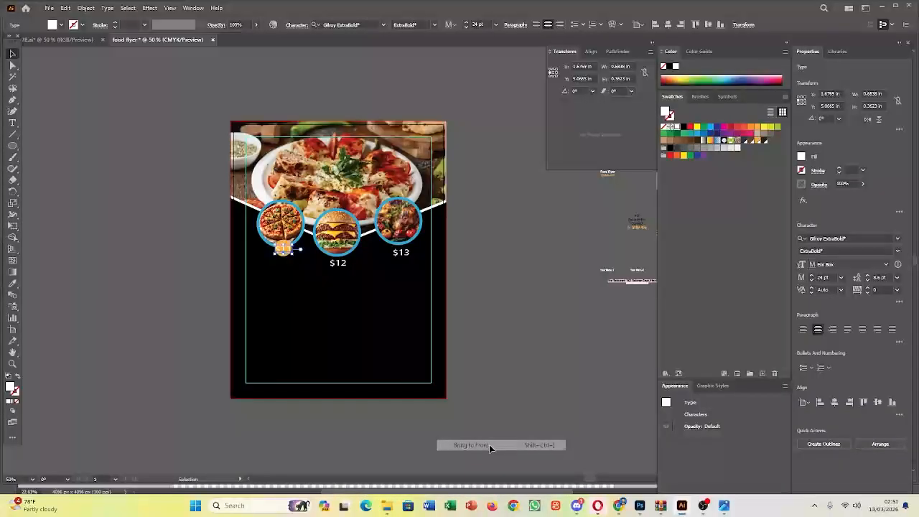
{"action": "left_click", "coordinate": [503, 353]}
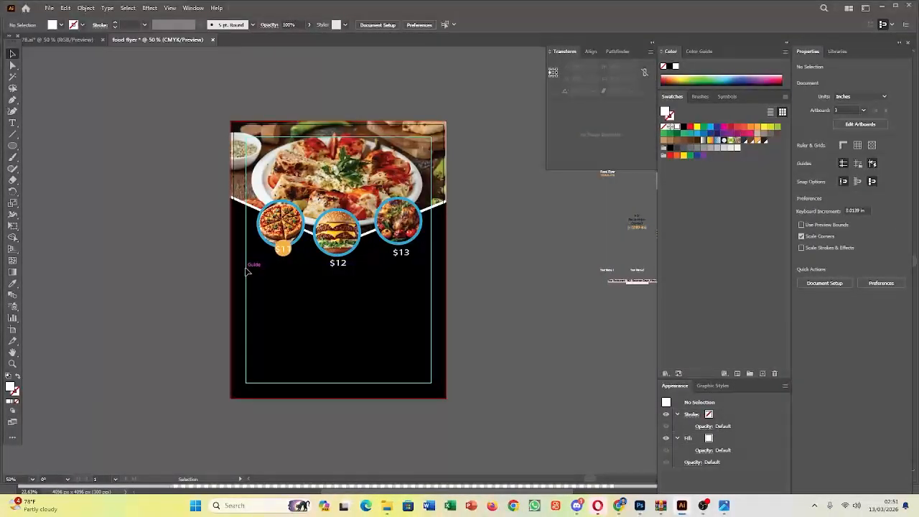
Enlarge the orange circle to about 0.81 in across and centre it horizontally with the pizza photo
{"action": "scroll", "coordinate": [259, 264], "scroll_direction": "up", "scroll_amount": 3, "text": "alt"}
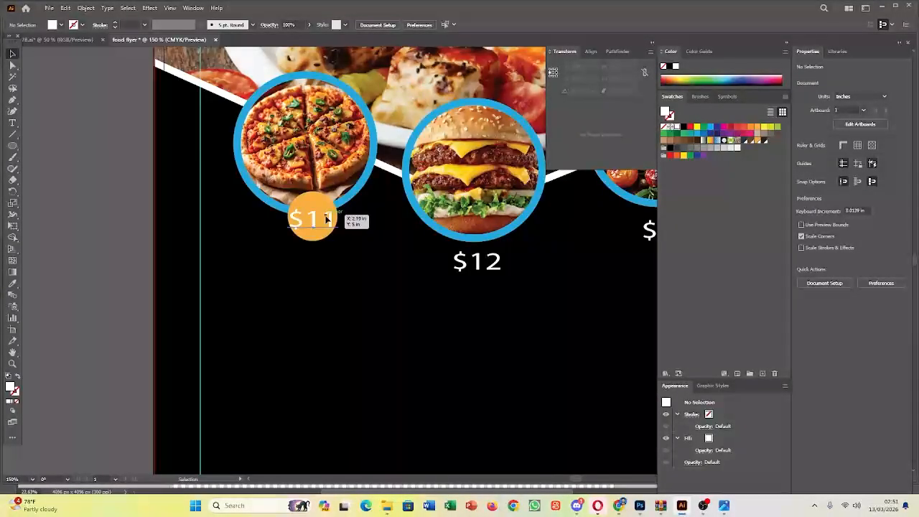
{"action": "left_click", "coordinate": [334, 221]}
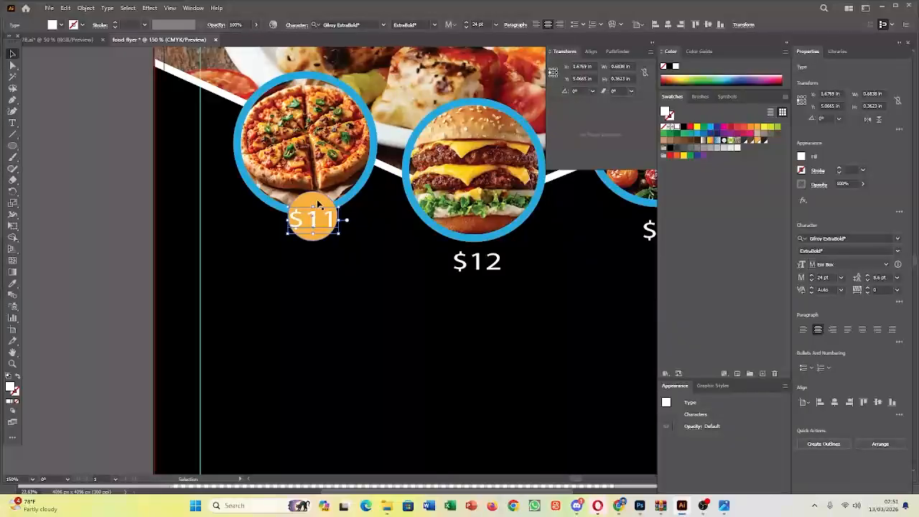
{"action": "left_click", "coordinate": [317, 199]}
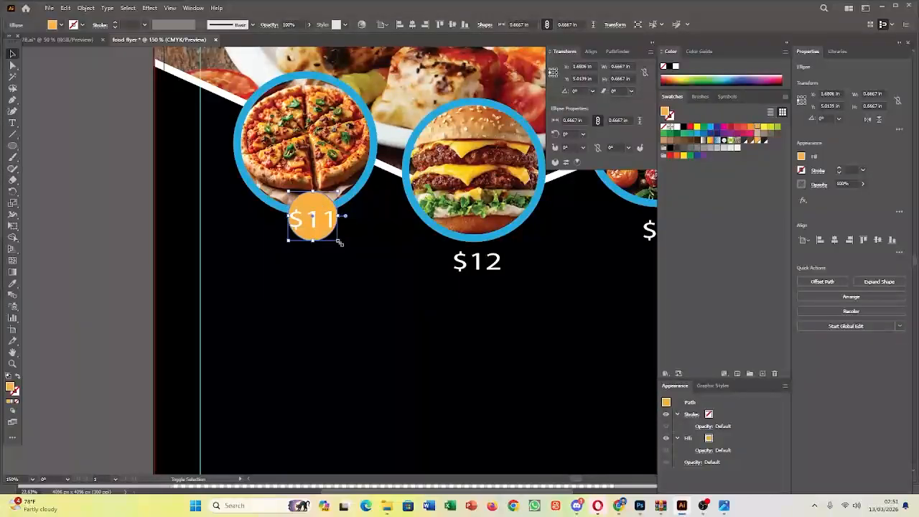
{"action": "left_click_drag", "start_coordinate": [341, 244], "coordinate": [304, 217]}
{"action": "left_click", "coordinate": [352, 192]}
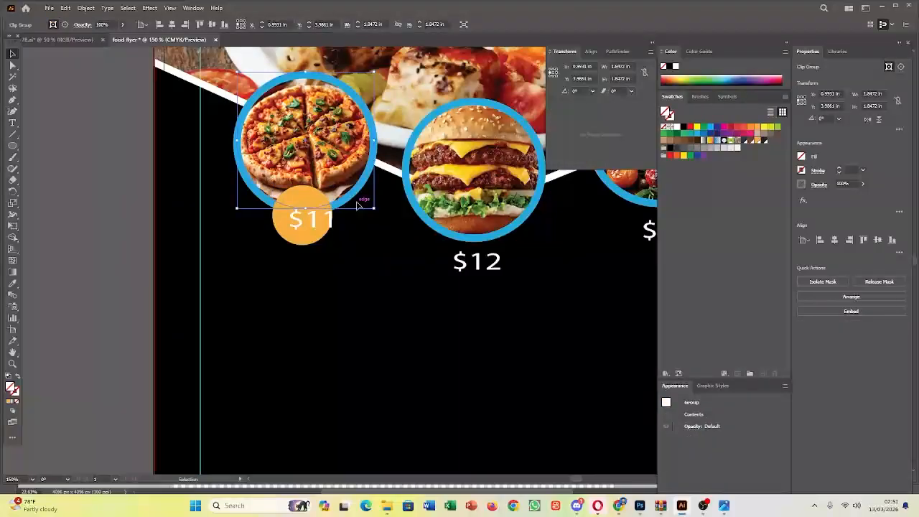
{"action": "left_click", "coordinate": [314, 243], "text": "shift"}
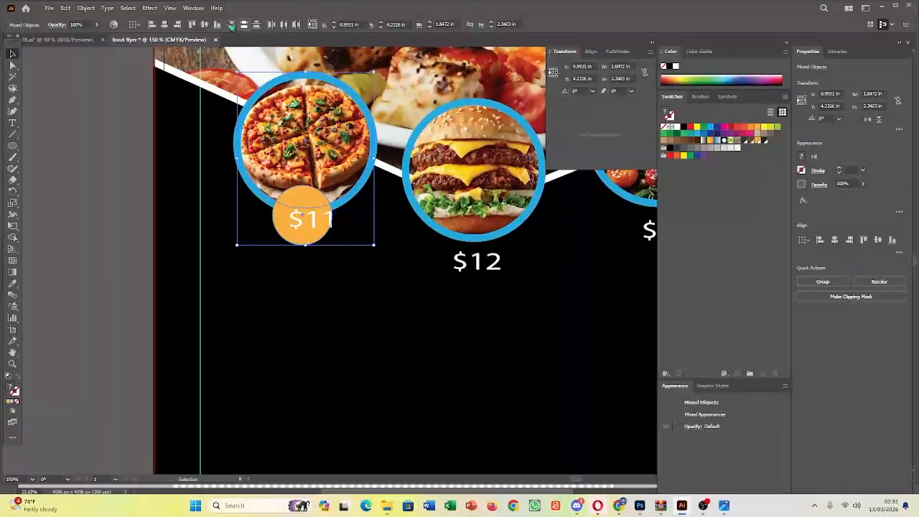
{"action": "left_click", "coordinate": [166, 26]}
{"action": "left_click", "coordinate": [329, 321]}
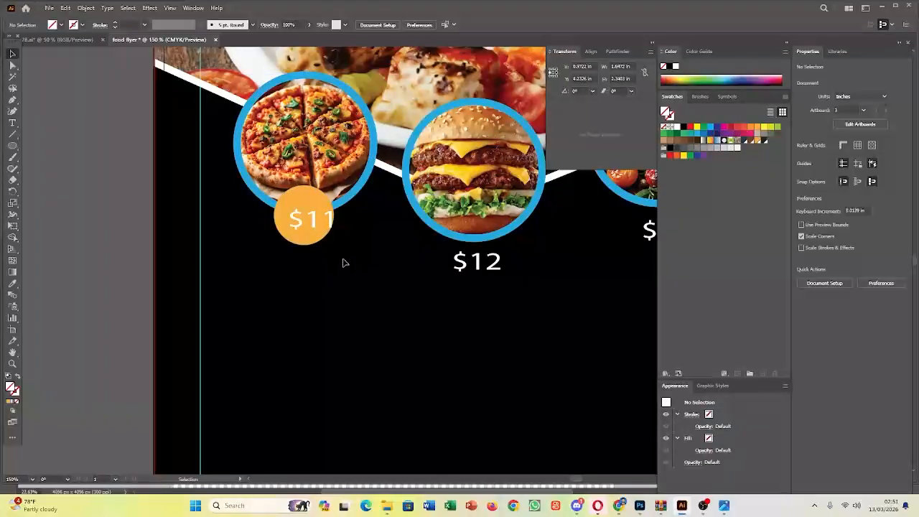
Align the $11 price and the orange circle to each other's horizontal and vertical centres
{"action": "left_click", "coordinate": [323, 223]}
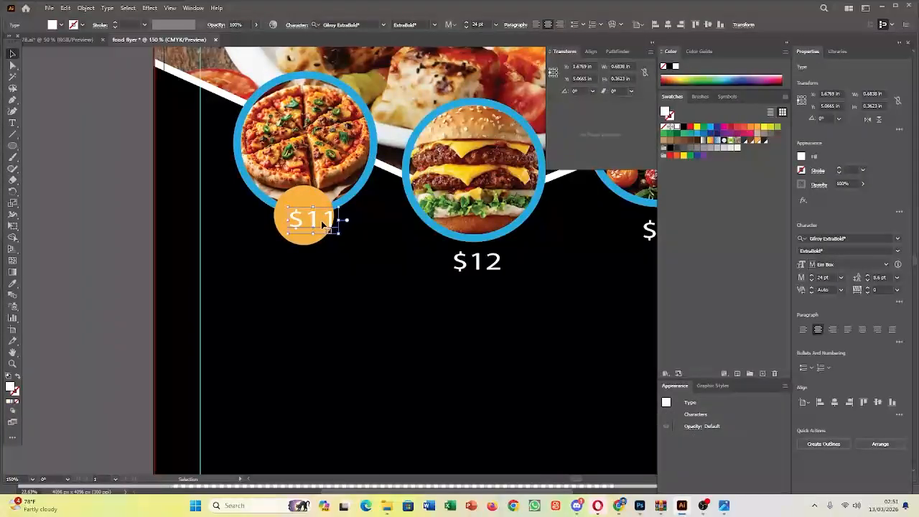
{"action": "left_click", "coordinate": [308, 245], "text": "shift"}
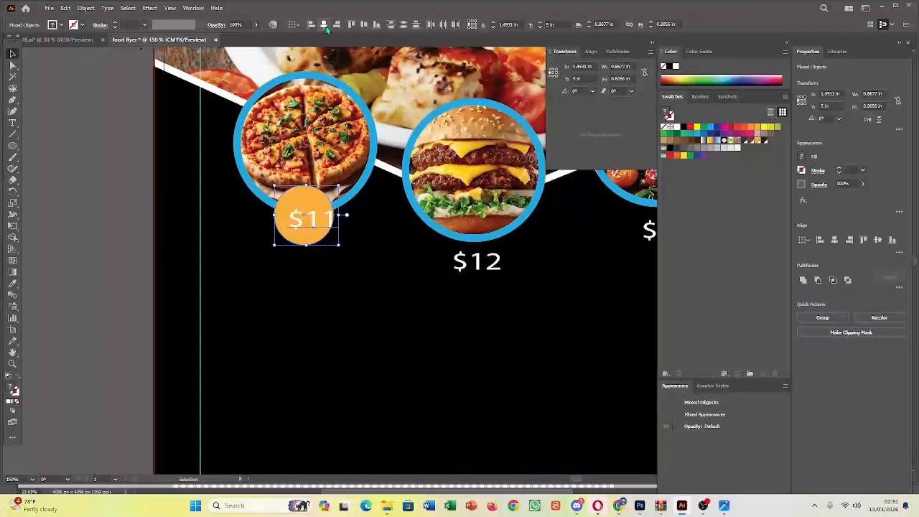
{"action": "left_click", "coordinate": [324, 25]}
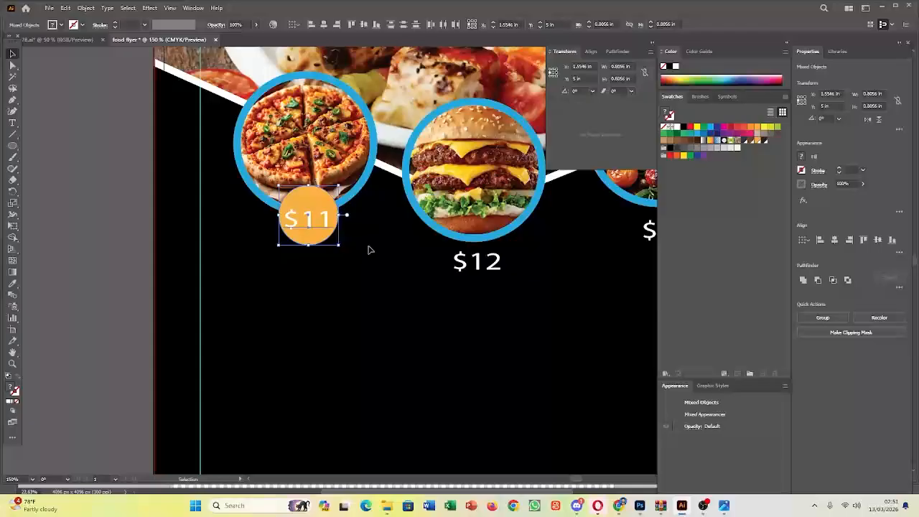
{"action": "left_click", "coordinate": [365, 25]}
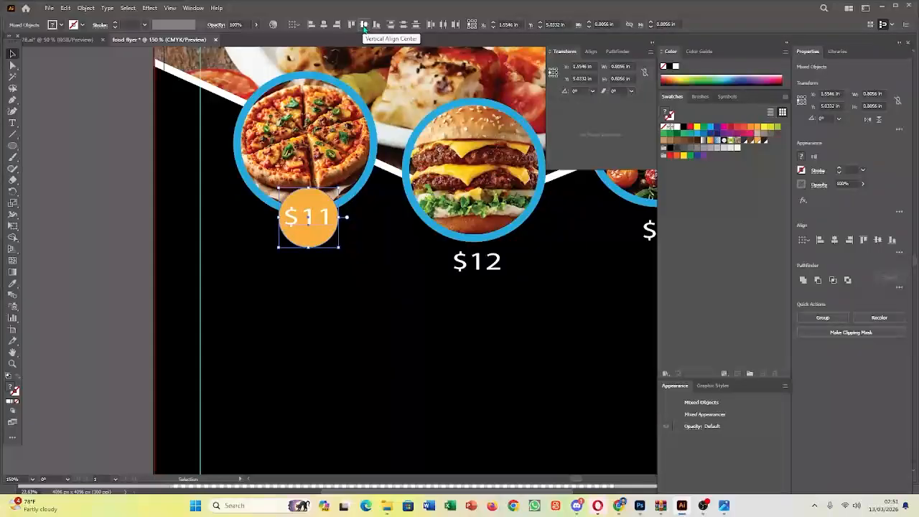
{"action": "left_click", "coordinate": [359, 309]}
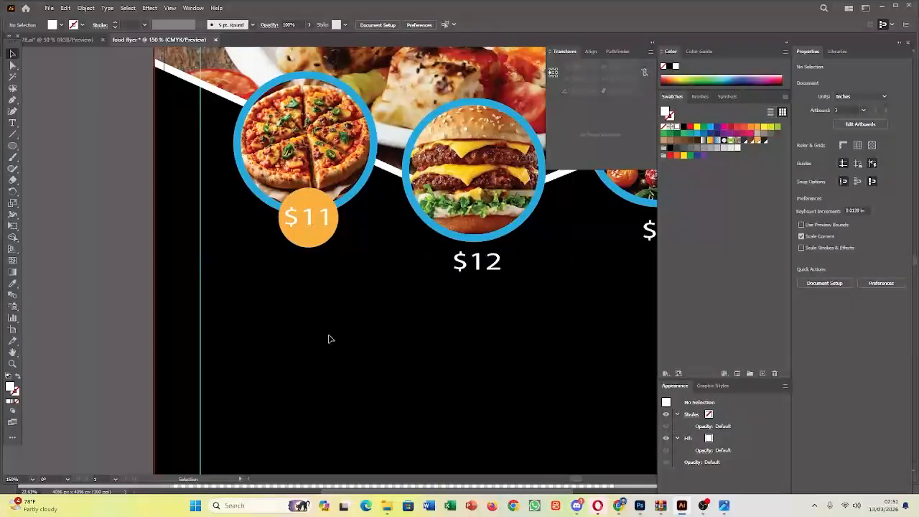
{"action": "key", "text": "ctrl+0"}
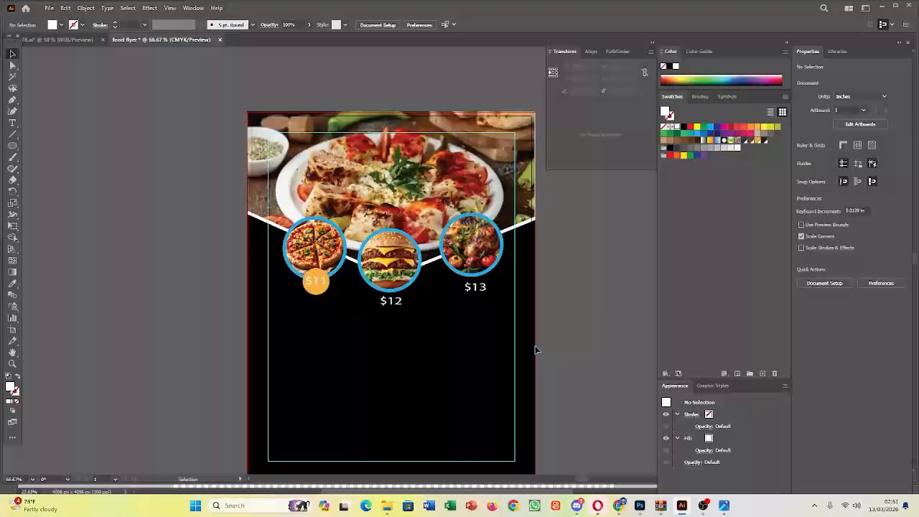
Try the MS UI Gothic font on the $11 price, and undo the font change
{"action": "left_click", "coordinate": [316, 281]}
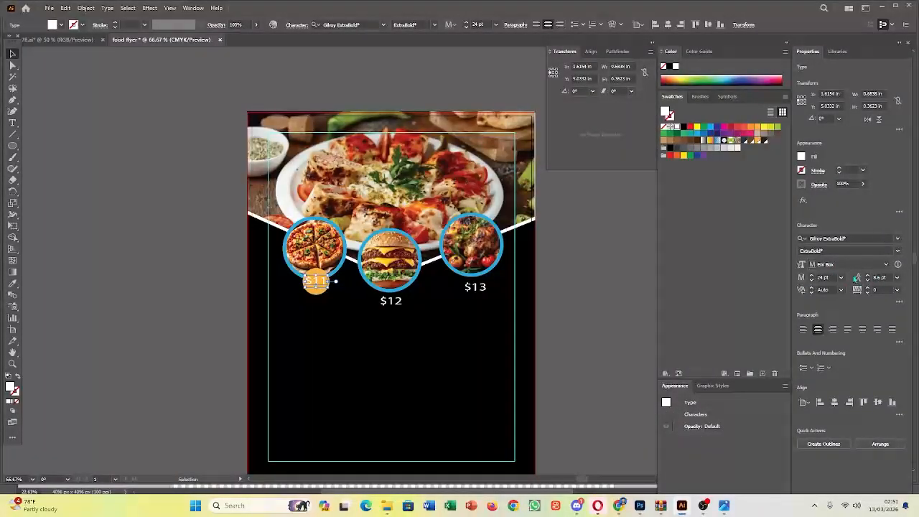
{"action": "left_click", "coordinate": [898, 240]}
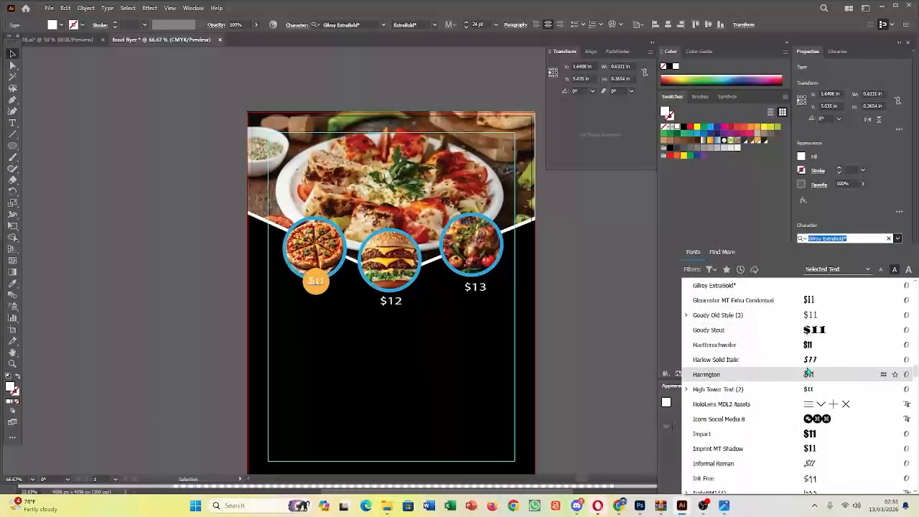
{"action": "scroll", "coordinate": [809, 374], "scroll_direction": "down", "scroll_amount": 10}
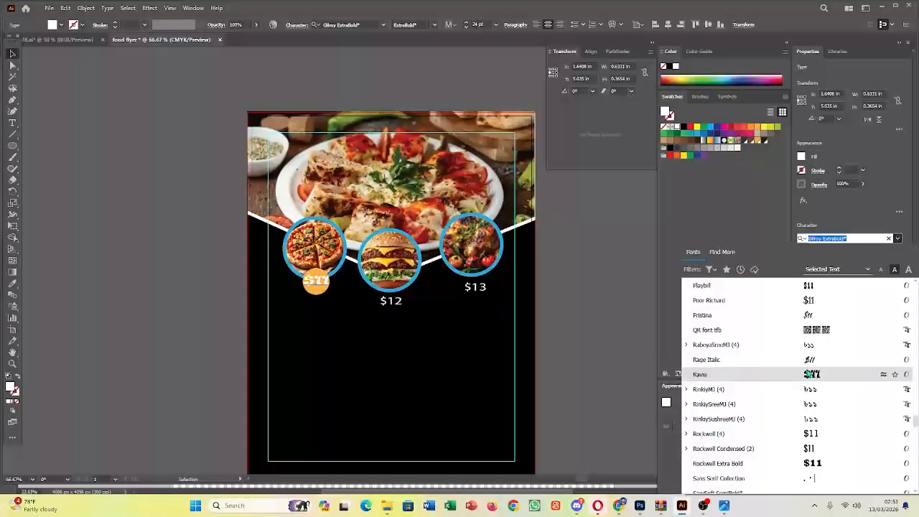
{"action": "scroll", "coordinate": [809, 374], "scroll_direction": "down", "scroll_amount": 5}
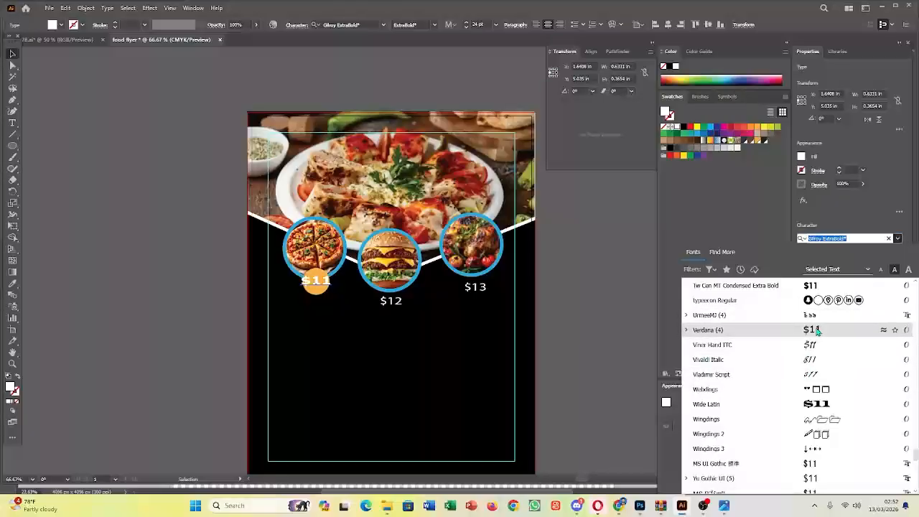
{"action": "left_click", "coordinate": [826, 469]}
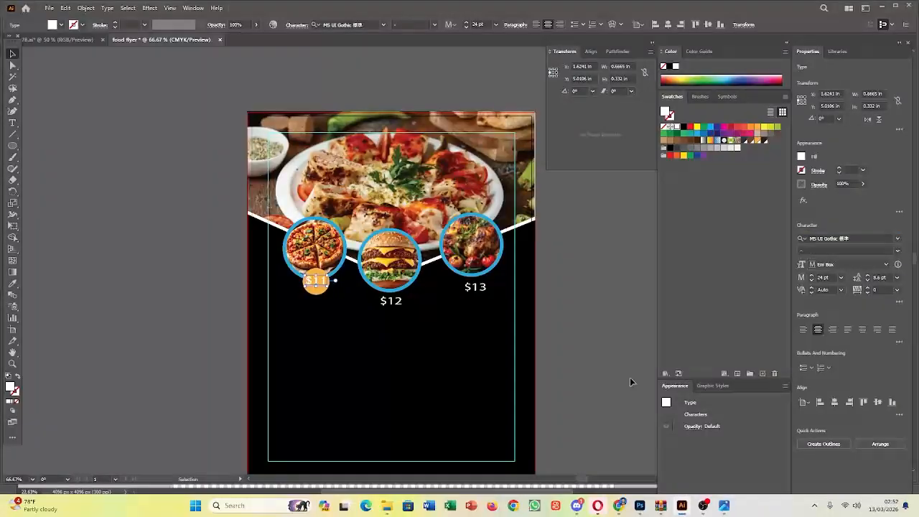
{"action": "left_click", "coordinate": [610, 377]}
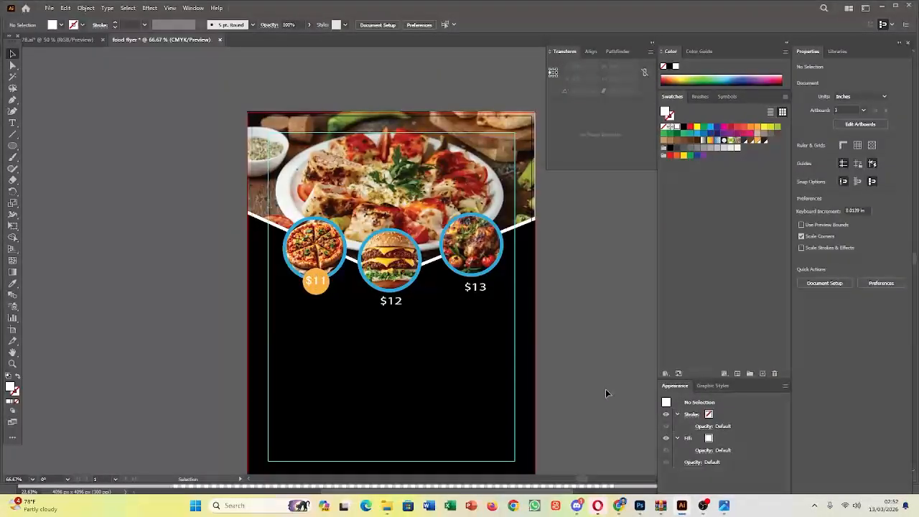
{"action": "left_click", "coordinate": [323, 284]}
{"action": "key", "text": "ctrl+z"}
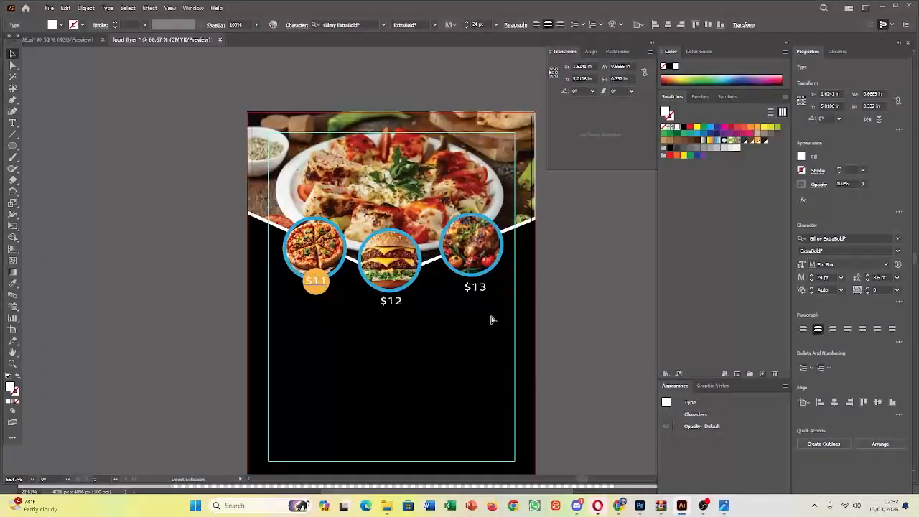
{"action": "left_click", "coordinate": [615, 352]}
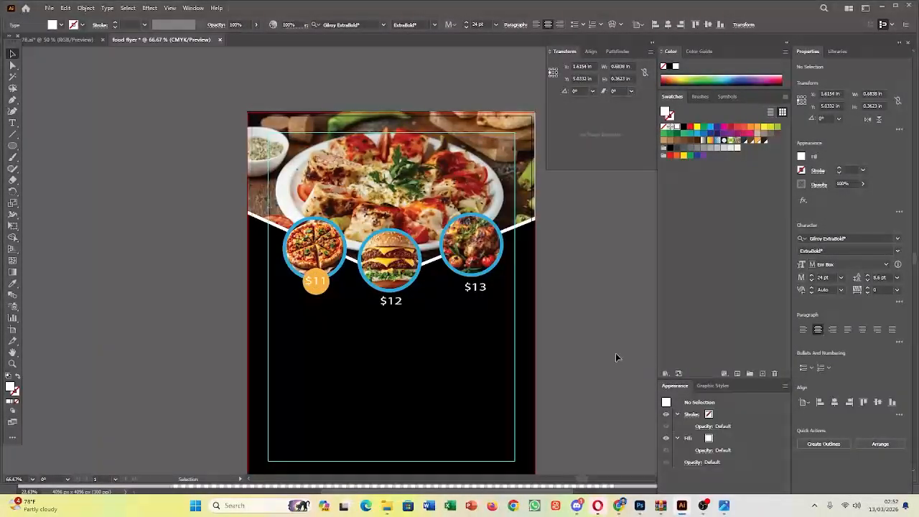
Shift the $12 price slightly to the right in the black area below the burger circle
{"action": "scroll", "coordinate": [409, 322], "scroll_direction": "down", "scroll_amount": 1}
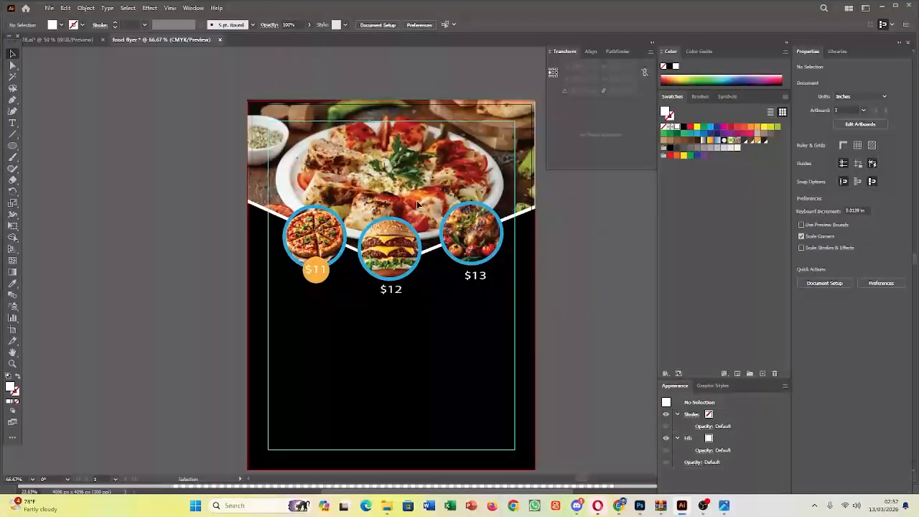
{"action": "left_click", "coordinate": [324, 284]}
{"action": "left_click", "coordinate": [606, 340]}
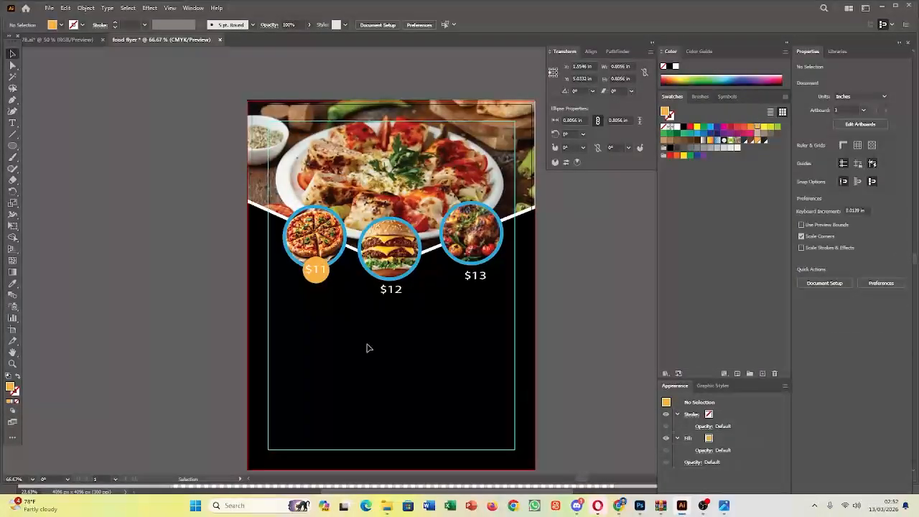
{"action": "scroll", "coordinate": [306, 295], "scroll_direction": "up", "scroll_amount": 2}
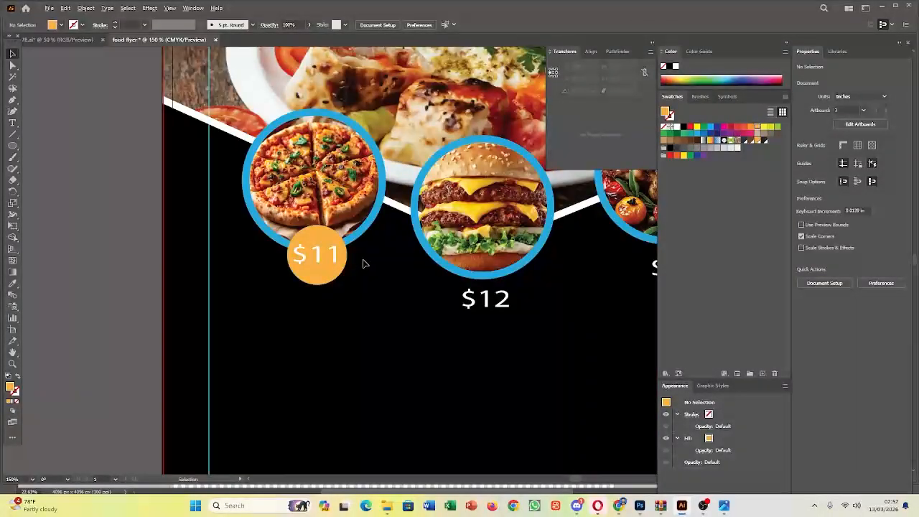
{"action": "left_click_drag", "start_coordinate": [487, 309], "coordinate": [527, 312]}
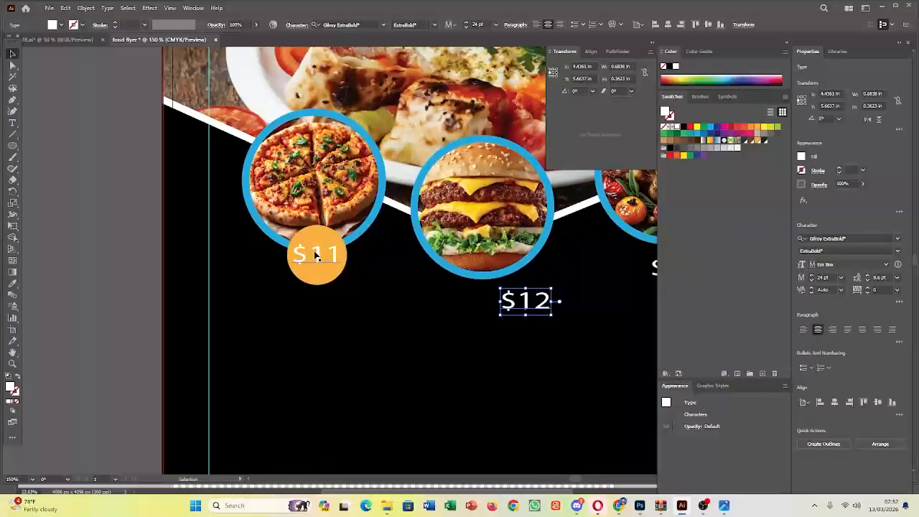
{"action": "left_click", "coordinate": [12, 146]}
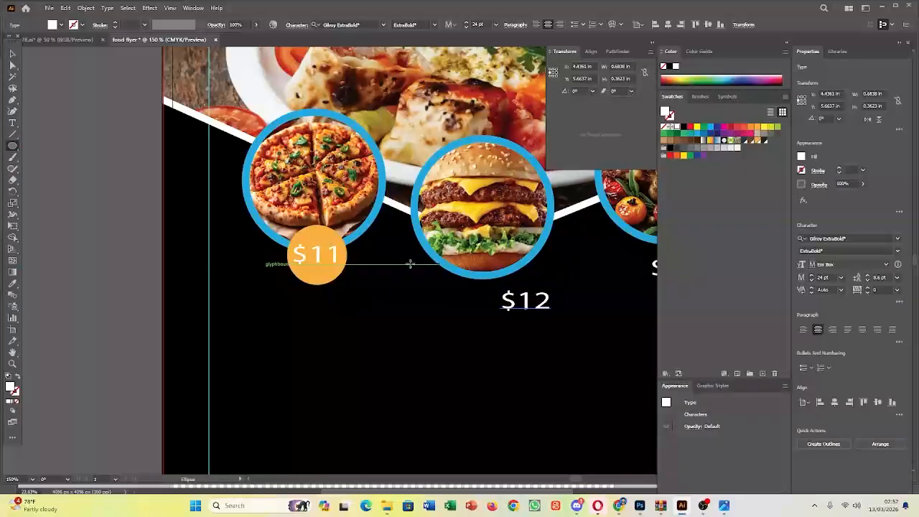
{"action": "left_click", "coordinate": [12, 146]}
{"action": "left_click", "coordinate": [50, 146]}
{"action": "left_click_drag", "start_coordinate": [466, 265], "coordinate": [447, 284]}
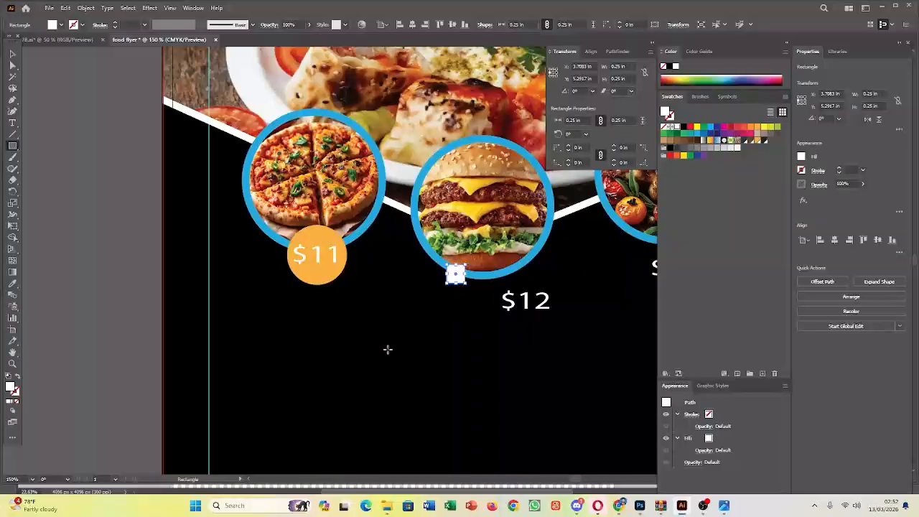
{"action": "key", "text": "Delete"}
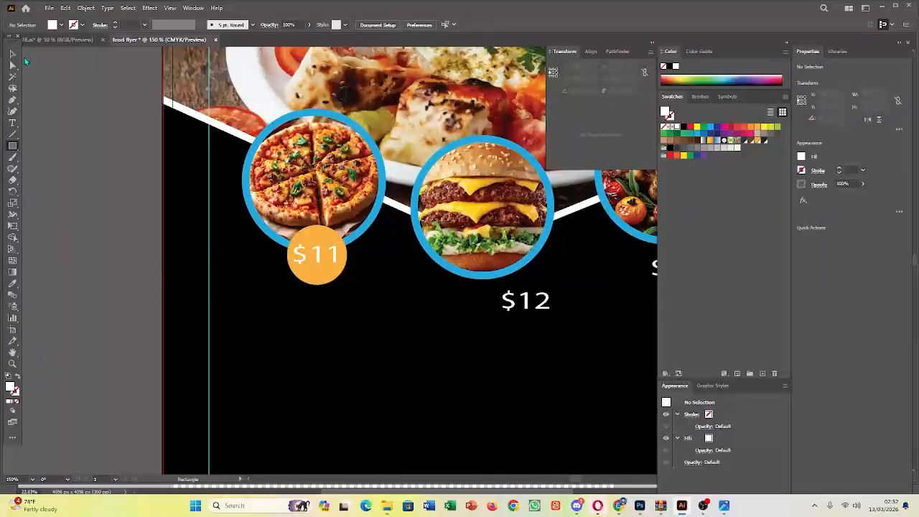
Copy the orange circle behind the $11 price onto the lower edge of the burger circle
{"action": "left_click", "coordinate": [12, 54]}
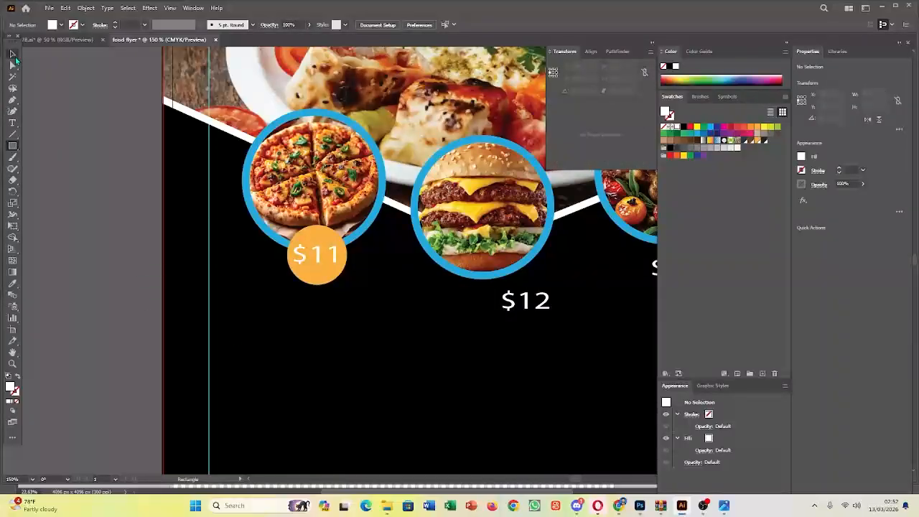
{"action": "left_click", "coordinate": [339, 242]}
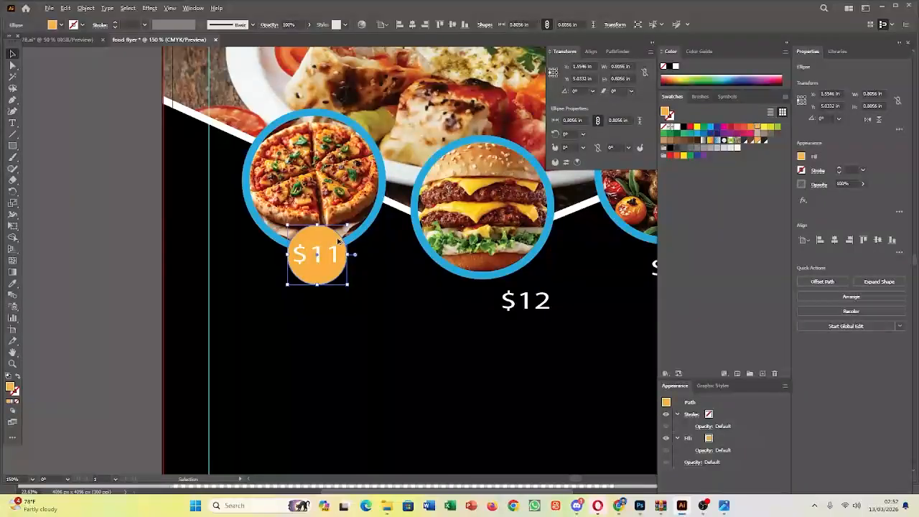
{"action": "mouse_move", "coordinate": [349, 244]}
{"action": "left_mouse_down"}
{"action": "mouse_move", "coordinate": [561, 260]}
{"action": "mouse_move", "coordinate": [509, 257]}
{"action": "left_mouse_up"}
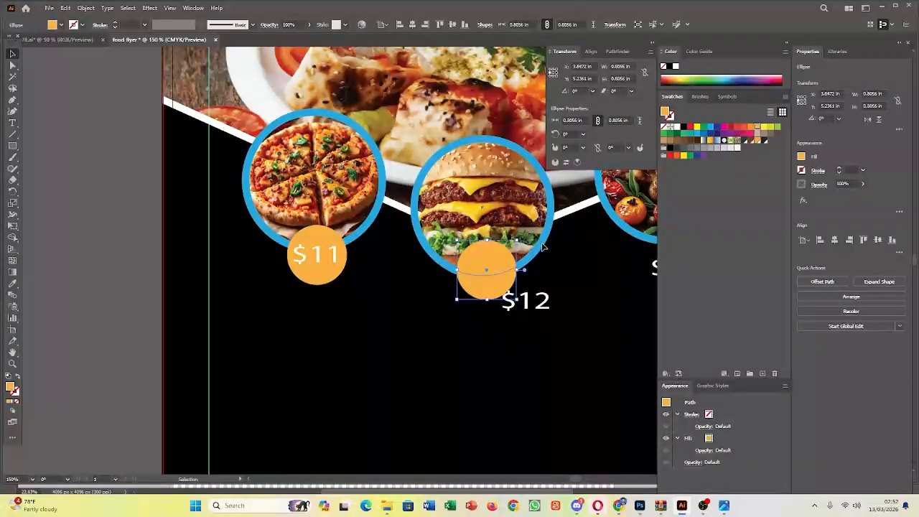
Align the copied orange circle and the blue ring around the burger to each other's horizontal centres
{"action": "left_click", "coordinate": [520, 265]}
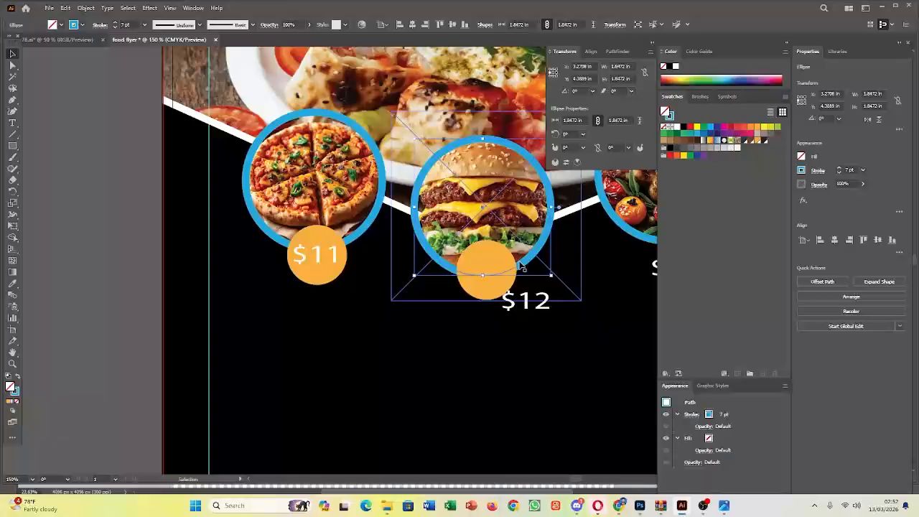
{"action": "left_click", "coordinate": [488, 293]}
{"action": "left_click", "coordinate": [532, 257], "text": "shift"}
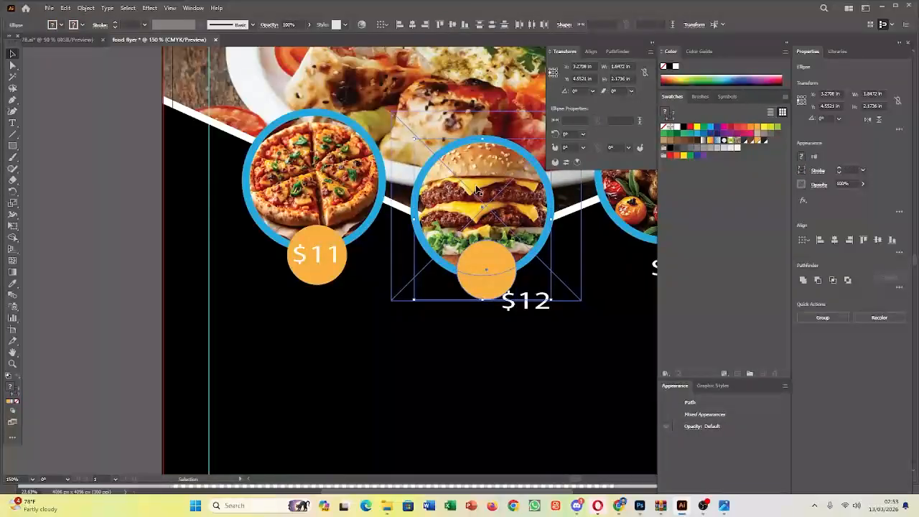
{"action": "left_click", "coordinate": [416, 27]}
{"action": "left_click", "coordinate": [348, 331]}
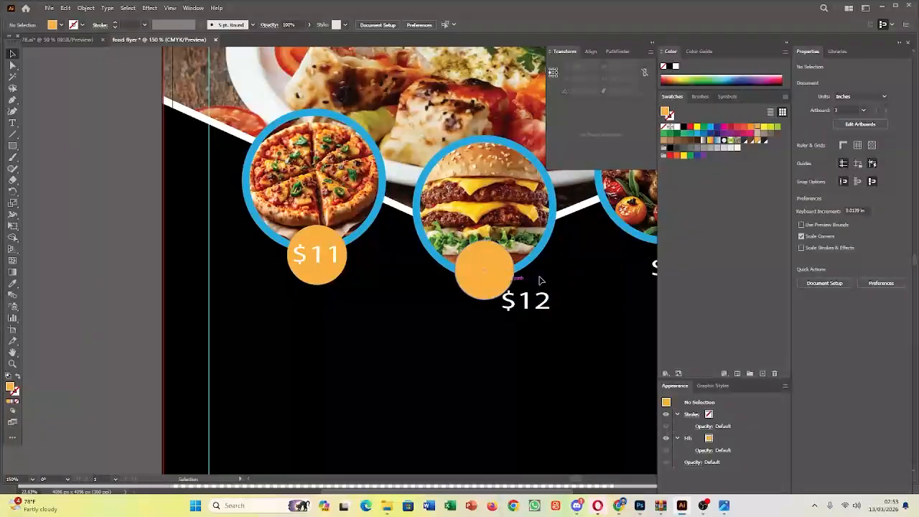
Copy the orange circle onto the lower edge of the chicken circle and align it with the blue ring's horizontal centre
{"action": "left_click_drag", "start_coordinate": [344, 418], "coordinate": [164, 428]}
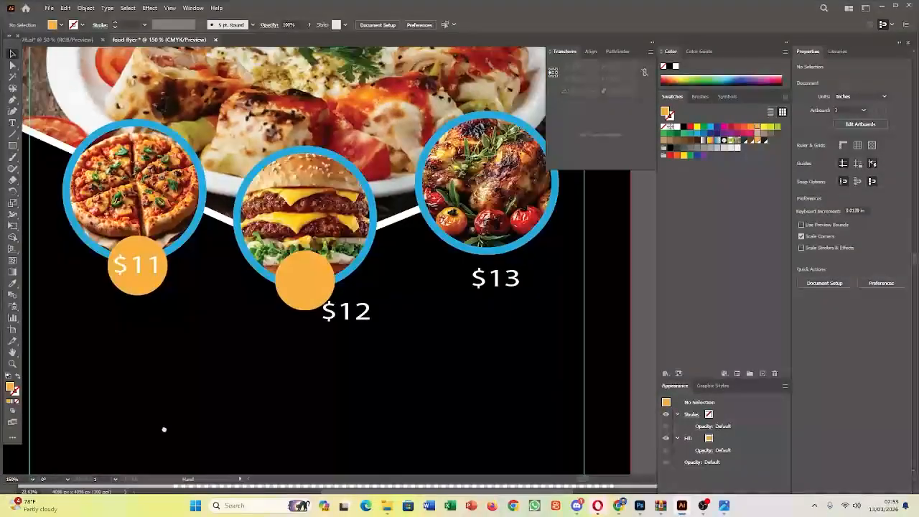
{"action": "left_click_drag", "start_coordinate": [303, 300], "coordinate": [495, 270]}
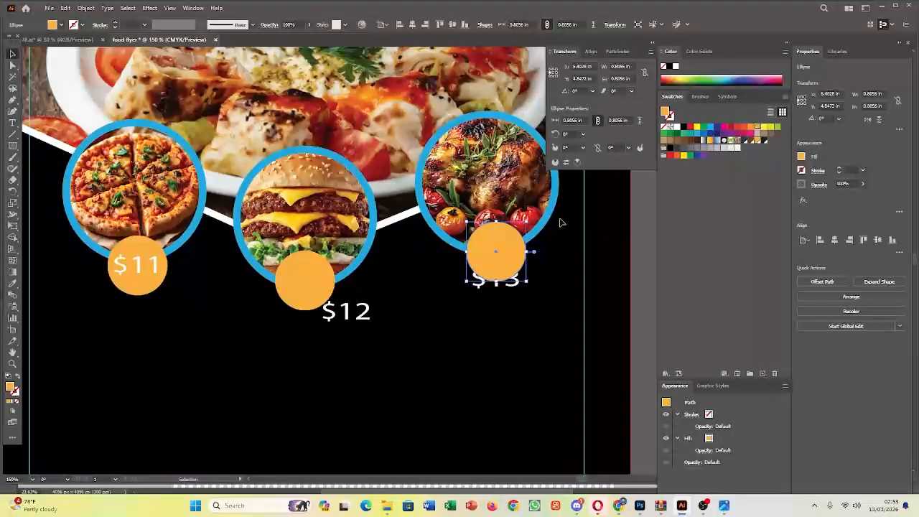
{"action": "left_click", "coordinate": [548, 225], "text": "shift"}
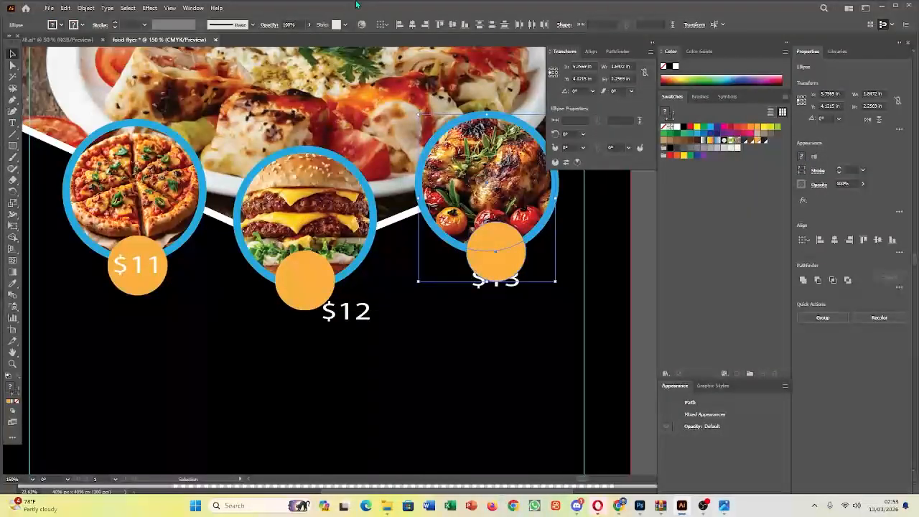
{"action": "left_click", "coordinate": [412, 25]}
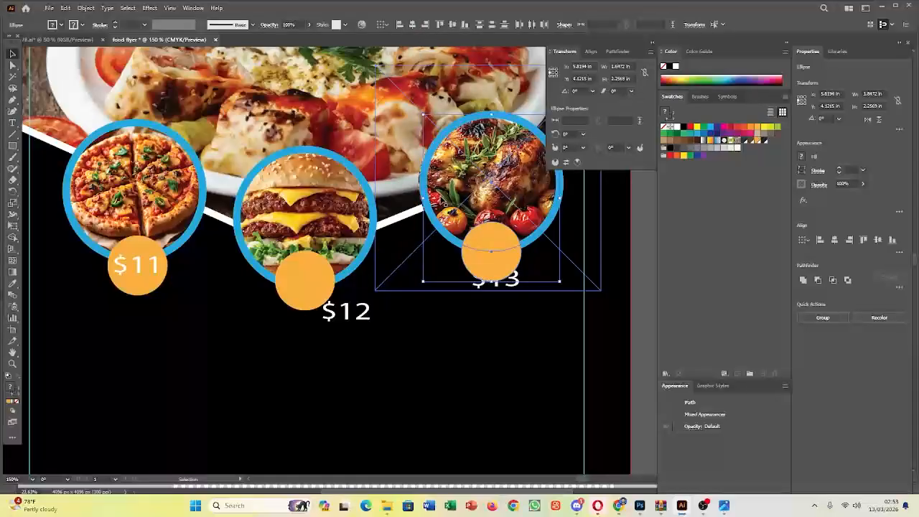
Try vertically centring the chicken's ring and orange circle, undo it, and shift both slightly left so the ring surrounds the photo
{"action": "left_click", "coordinate": [454, 25]}
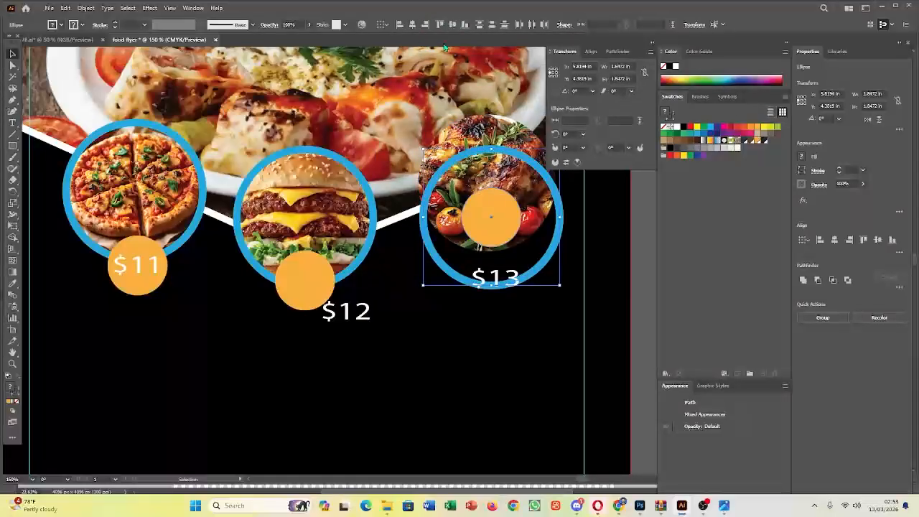
{"action": "key", "text": "ctrl+z"}
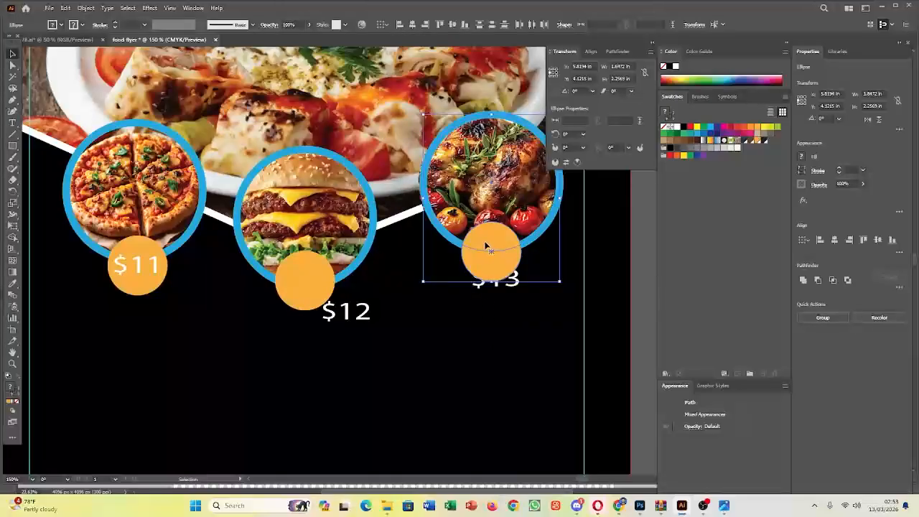
{"action": "left_click_drag", "start_coordinate": [488, 250], "coordinate": [484, 245]}
{"action": "left_click", "coordinate": [424, 335]}
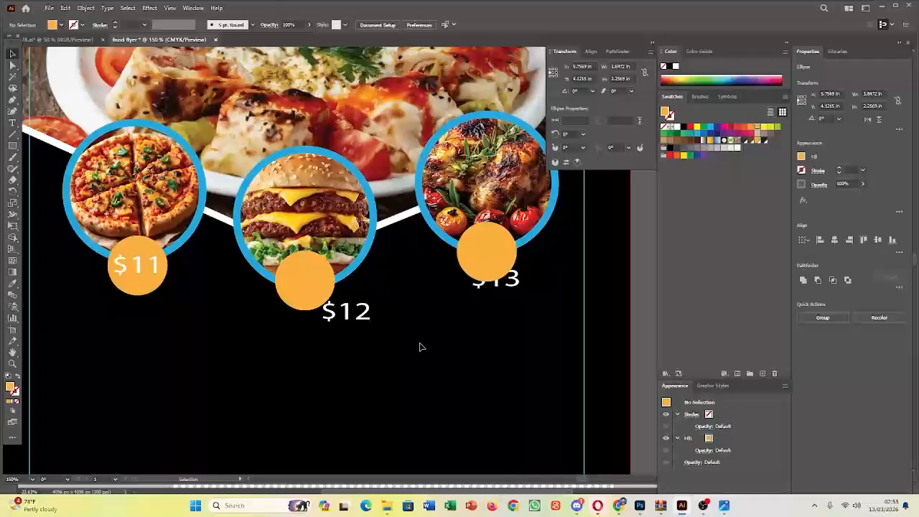
Move the $12 price onto the orange circle under the burger and bring it to the front
{"action": "left_click", "coordinate": [314, 287]}
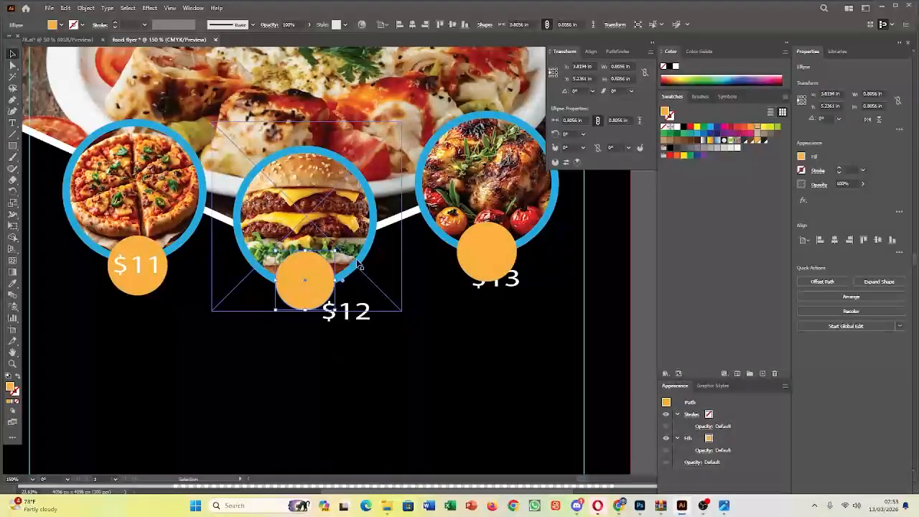
{"action": "left_click", "coordinate": [416, 411]}
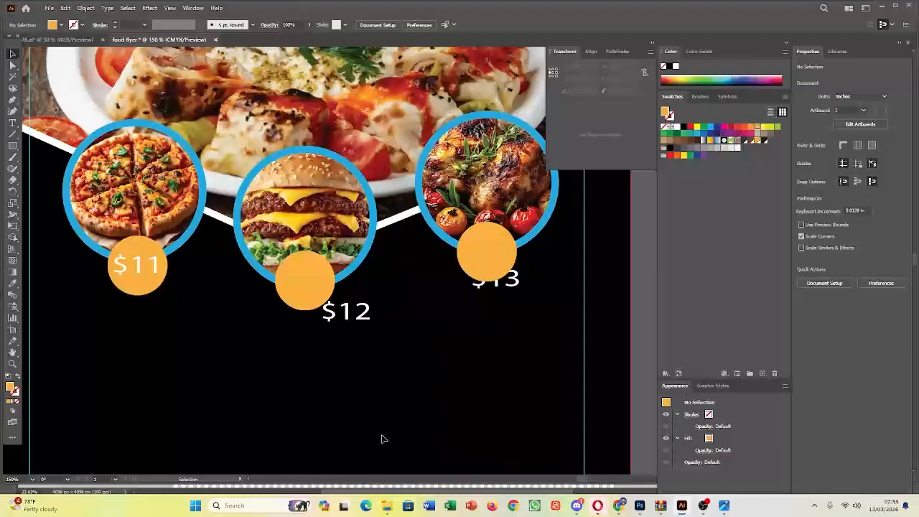
{"action": "left_click_drag", "start_coordinate": [355, 316], "coordinate": [314, 292]}
{"action": "right_click", "coordinate": [314, 292]}
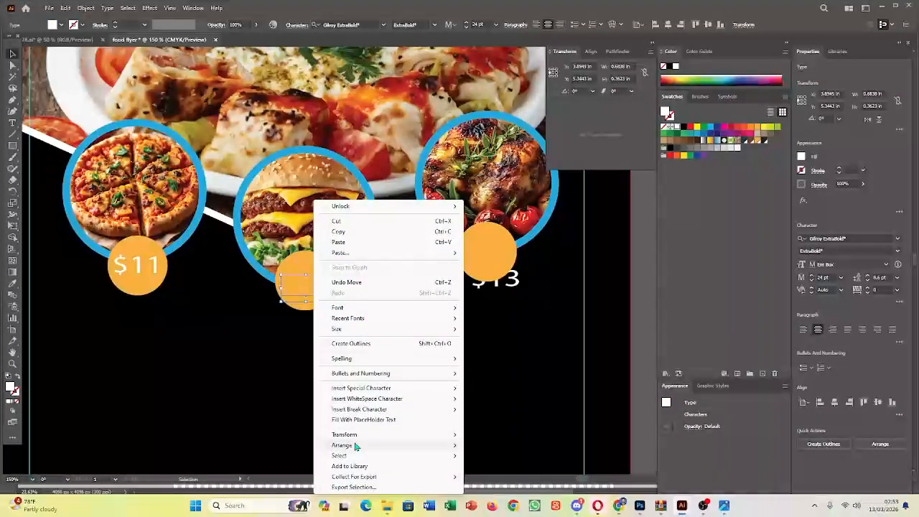
{"action": "mouse_move", "coordinate": [390, 440]}
{"action": "left_click", "coordinate": [495, 445]}
{"action": "left_click", "coordinate": [357, 322]}
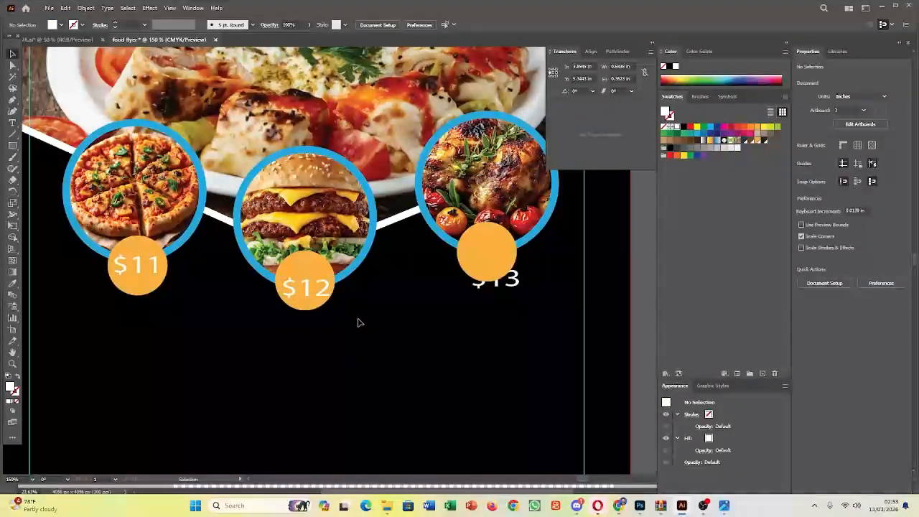
Nudge the $12 price slightly up and align it and its orange circle to each other's horizontal and vertical centres
{"action": "left_click", "coordinate": [323, 296]}
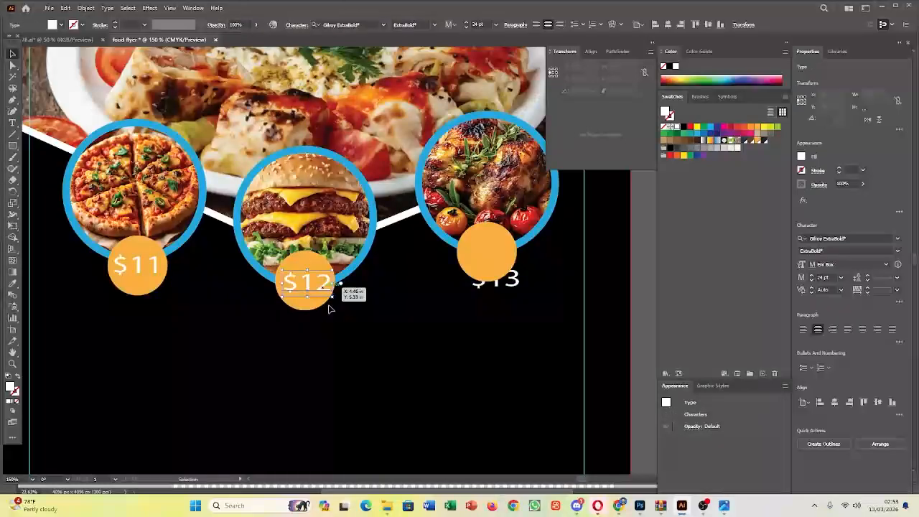
{"action": "left_click", "coordinate": [324, 304]}
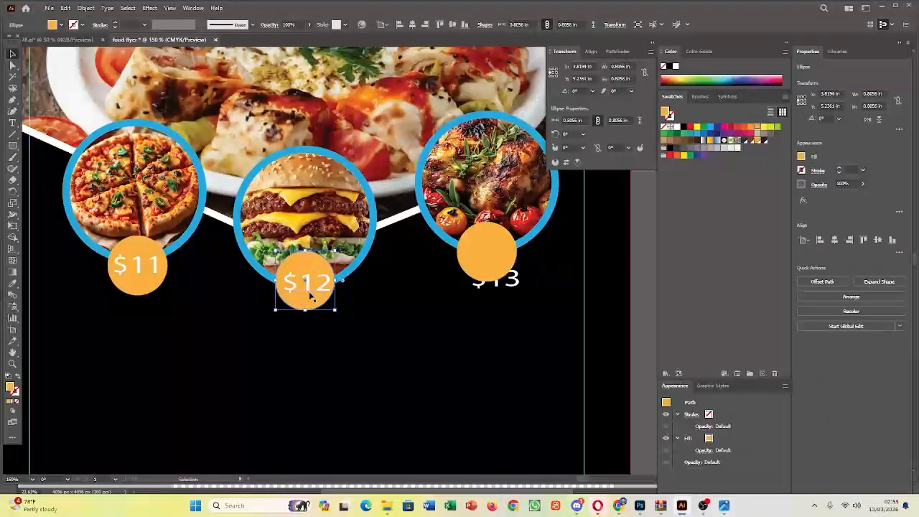
{"action": "left_click", "coordinate": [314, 286]}
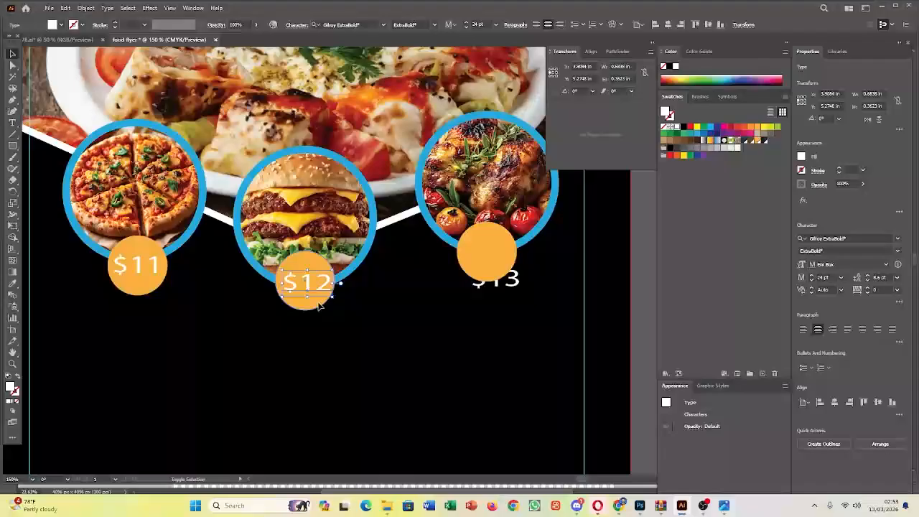
{"action": "left_click", "coordinate": [320, 305], "text": "shift"}
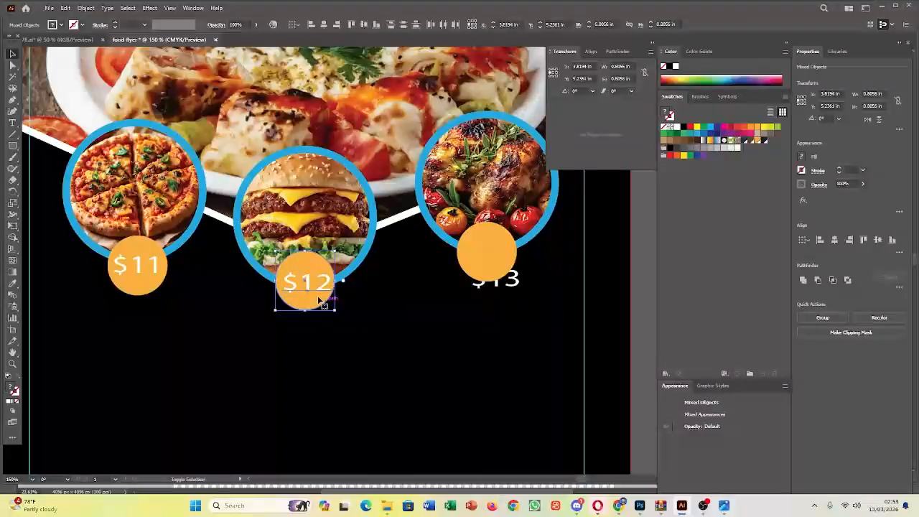
{"action": "left_click", "coordinate": [324, 24]}
{"action": "left_click", "coordinate": [364, 24]}
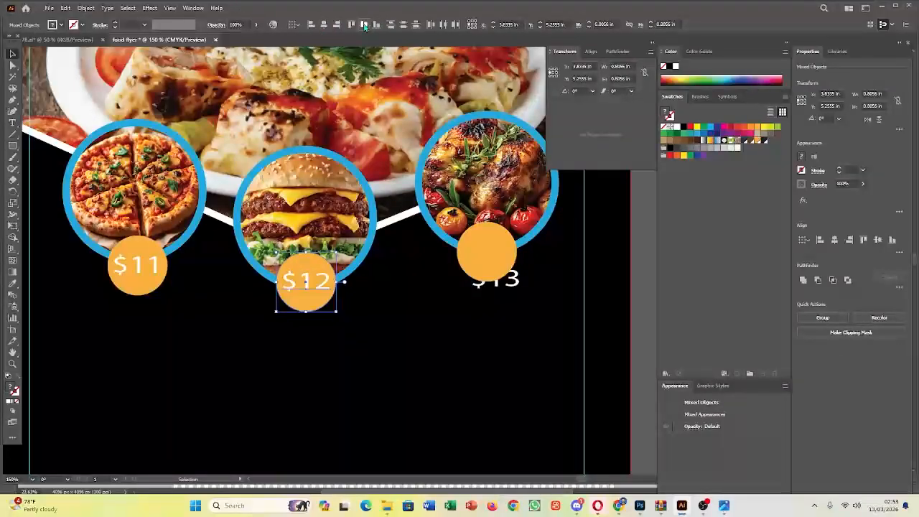
{"action": "left_click", "coordinate": [423, 273]}
Bring the $13 price to the front and move it onto the orange circle under the chicken
{"action": "left_click", "coordinate": [508, 286]}
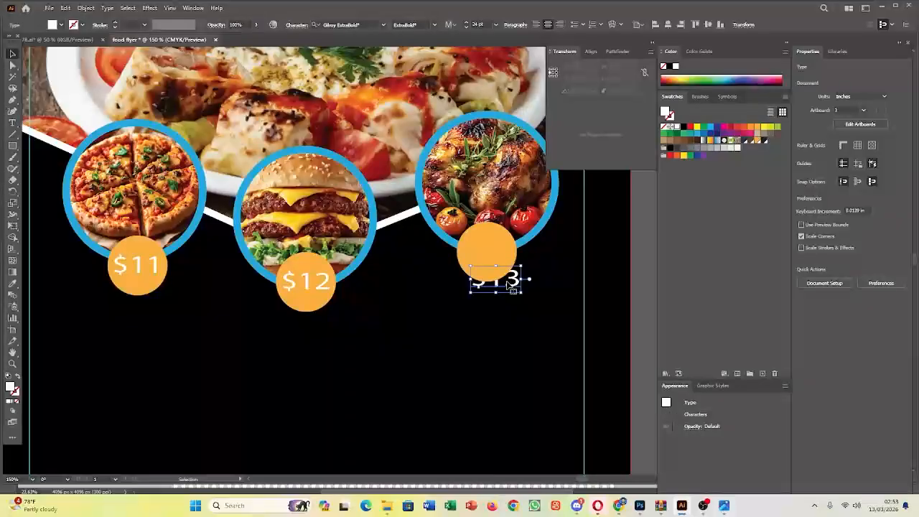
{"action": "right_click", "coordinate": [507, 283]}
{"action": "mouse_move", "coordinate": [548, 446]}
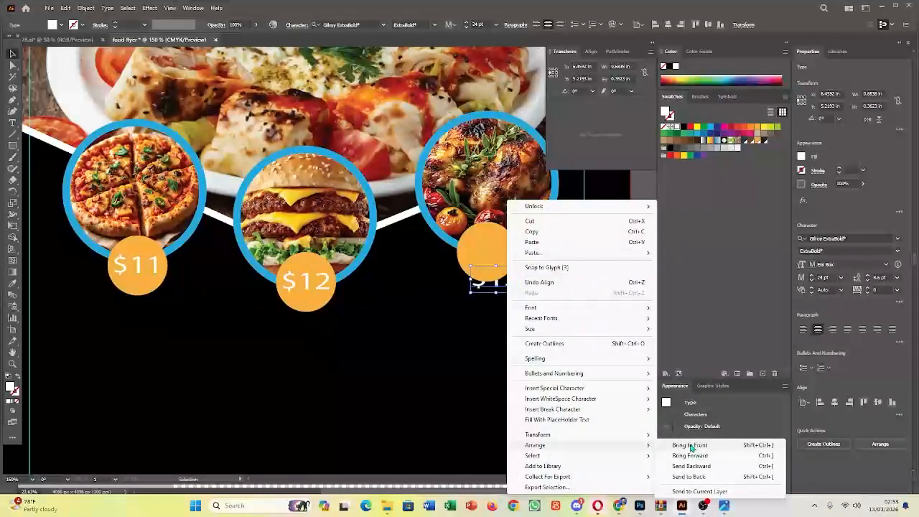
{"action": "left_click", "coordinate": [691, 440]}
{"action": "left_click_drag", "start_coordinate": [497, 283], "coordinate": [484, 253]}
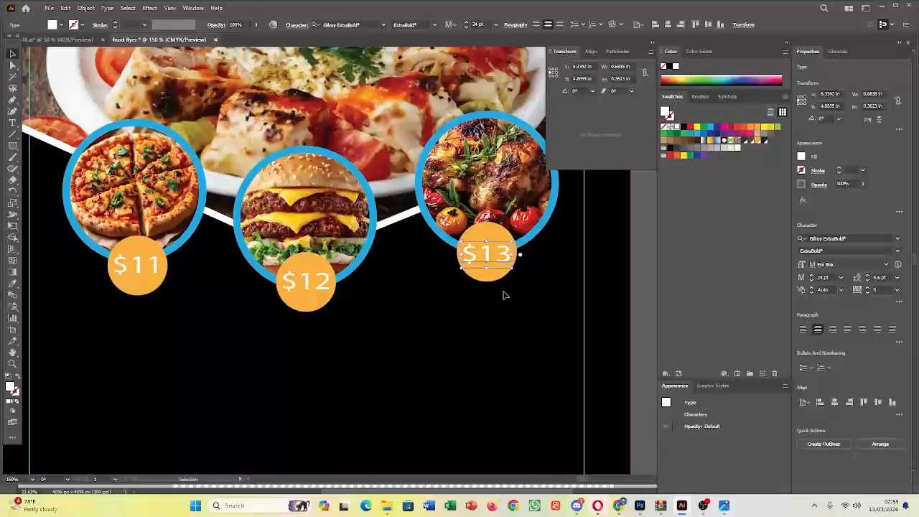
Align the $13 price and its orange circle to each other's horizontal and vertical centres
{"action": "left_click", "coordinate": [499, 268]}
{"action": "left_click", "coordinate": [493, 262], "text": "shift"}
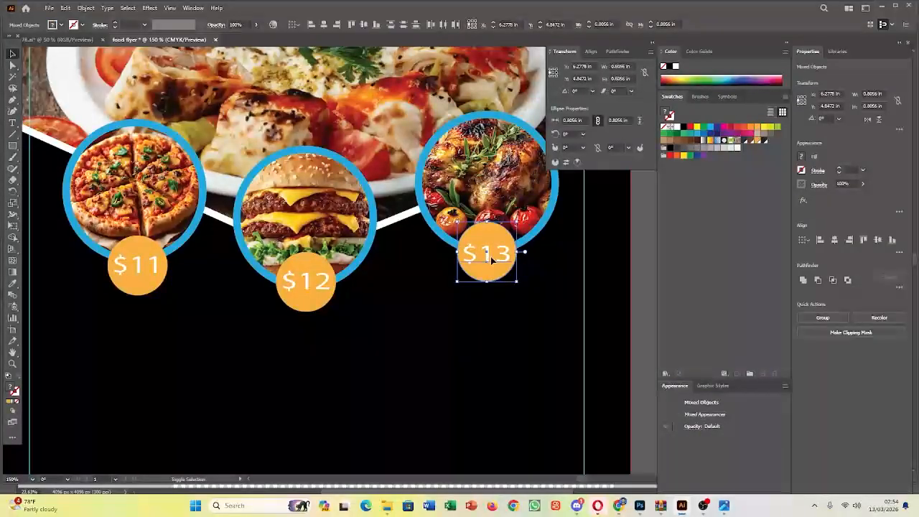
{"action": "left_click", "coordinate": [325, 25]}
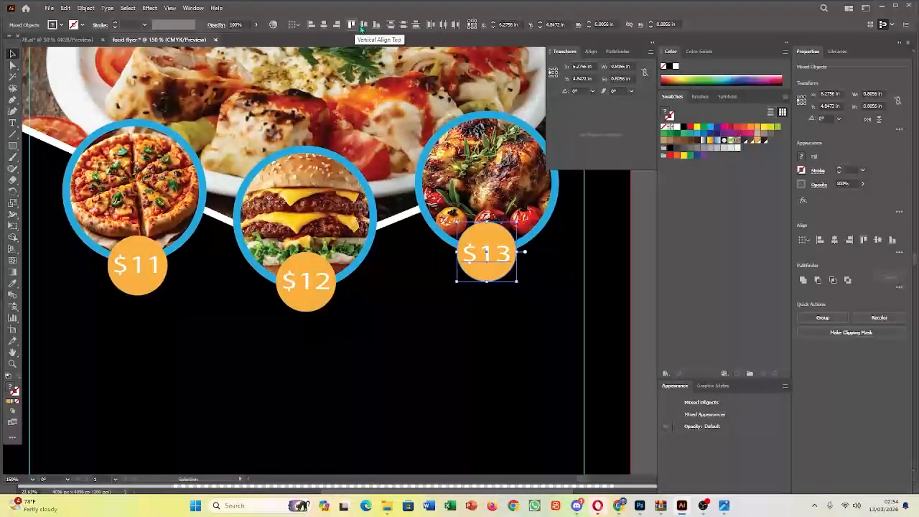
{"action": "left_click", "coordinate": [362, 26]}
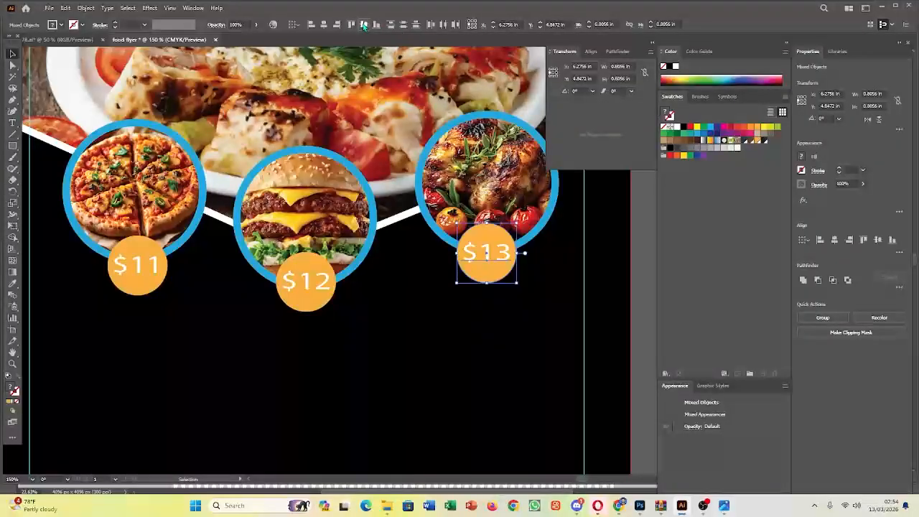
{"action": "left_click", "coordinate": [445, 372]}
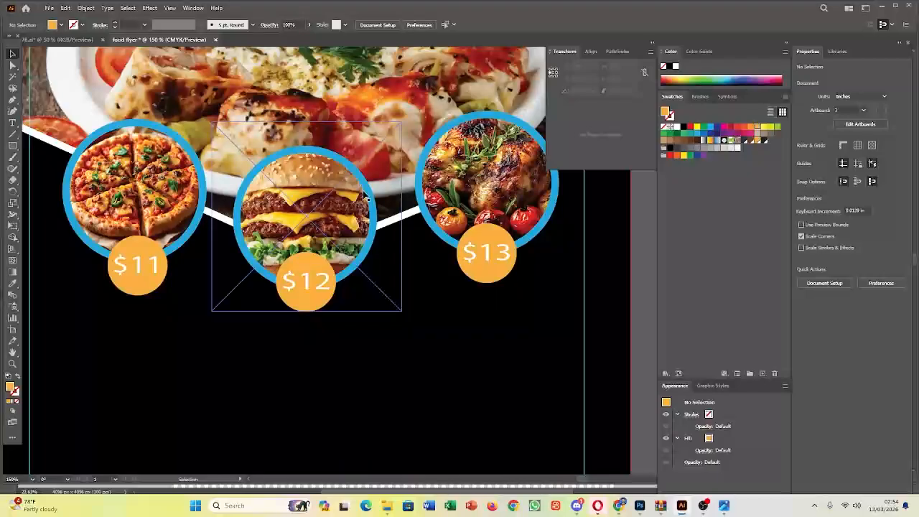
Draw a rectangle about 2.6 in wide and 2.35 in high over the upper-left part of the header food photo
{"action": "scroll", "coordinate": [404, 340], "scroll_direction": "down", "scroll_amount": 4}
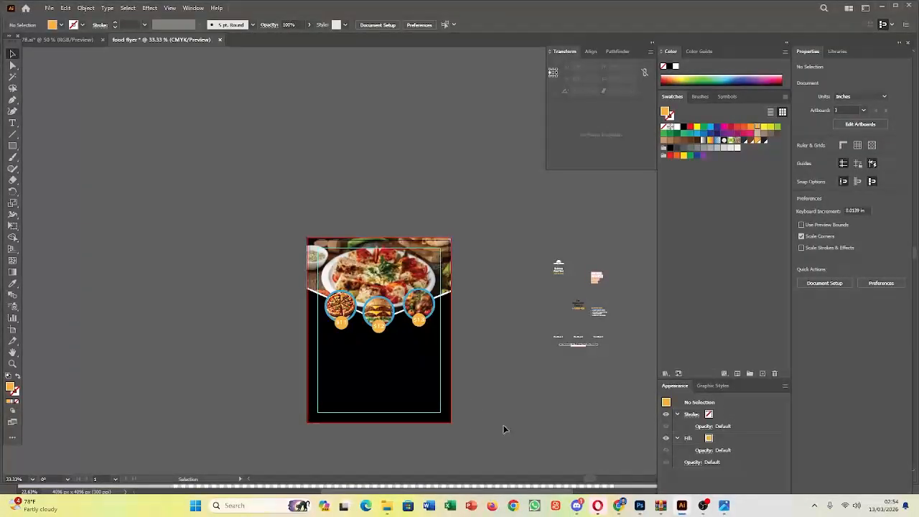
{"action": "scroll", "coordinate": [353, 374], "scroll_direction": "up", "scroll_amount": 2}
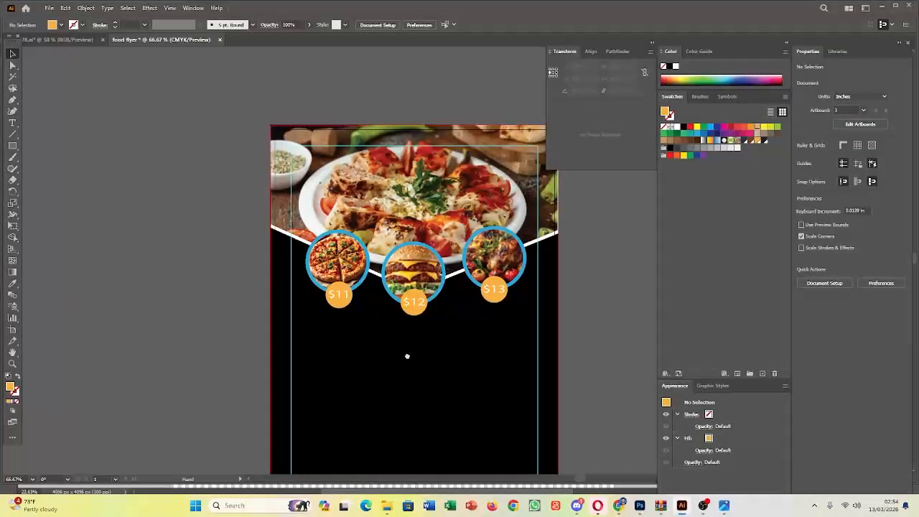
{"action": "left_click_drag", "start_coordinate": [406, 356], "coordinate": [342, 294]}
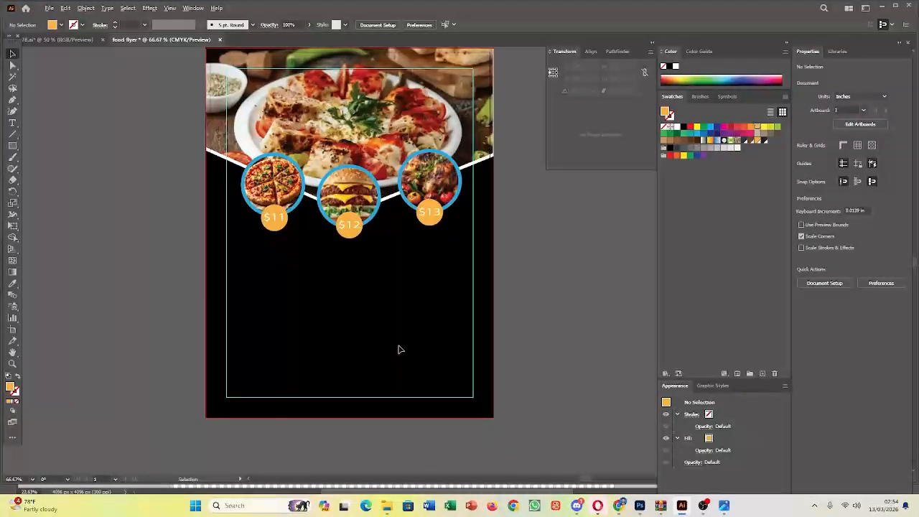
{"action": "left_click_drag", "start_coordinate": [401, 350], "coordinate": [381, 368]}
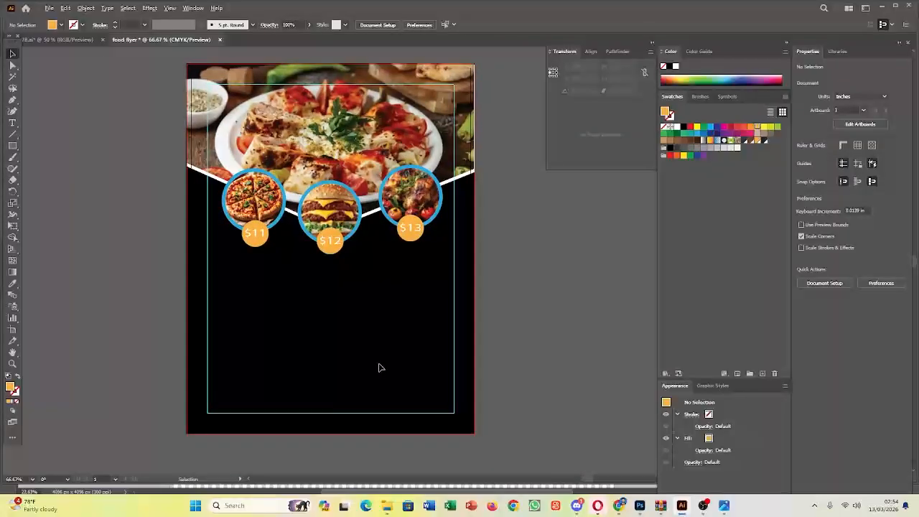
{"action": "scroll", "coordinate": [381, 368], "scroll_direction": "down", "scroll_amount": 1}
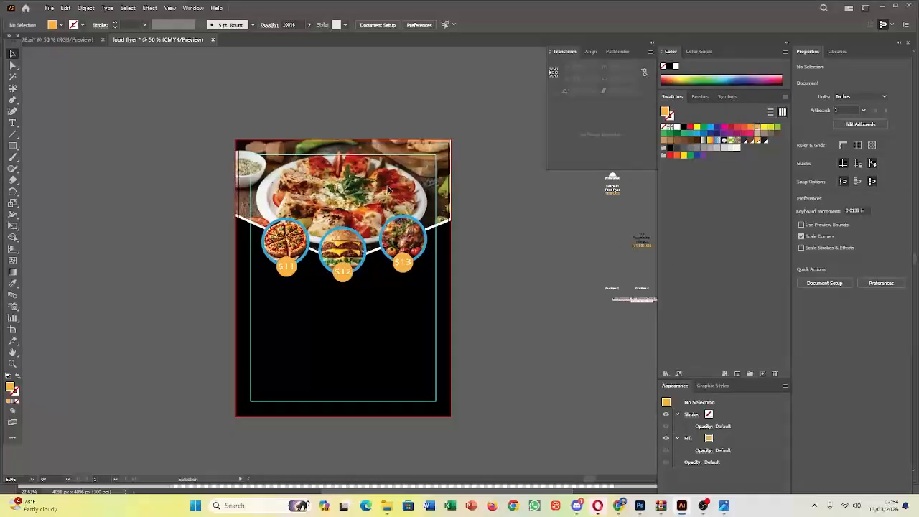
{"action": "left_click", "coordinate": [13, 145]}
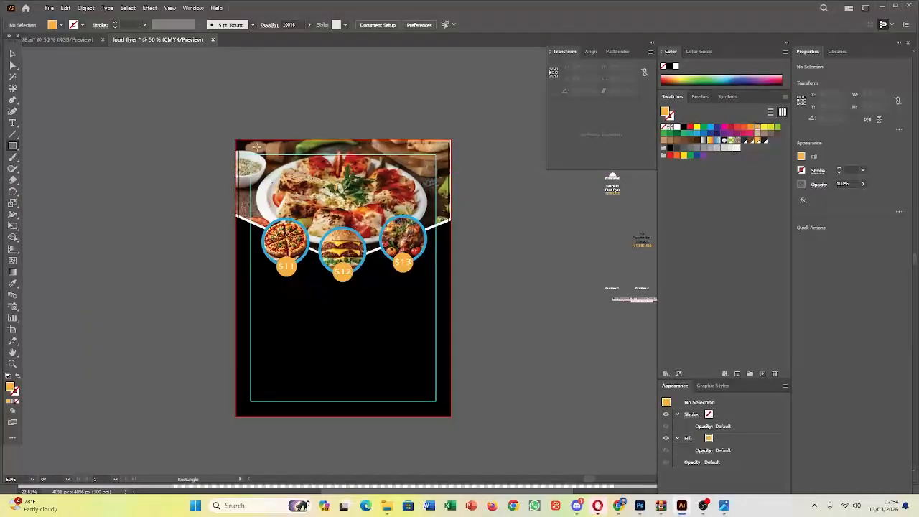
{"action": "left_click_drag", "start_coordinate": [257, 150], "coordinate": [320, 206]}
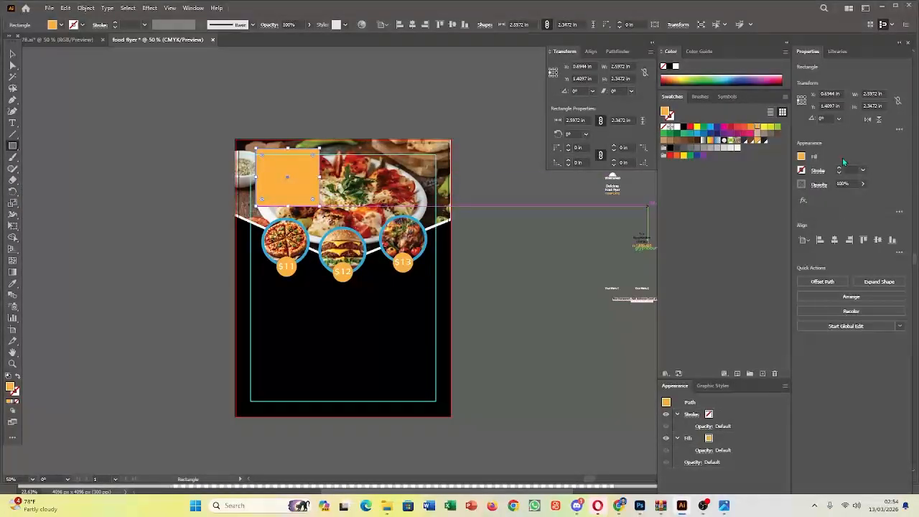
Try white, near-black, brown, yellow, red, orange, grey-brown and green fills on the new rectangle
{"action": "left_click", "coordinate": [802, 156]}
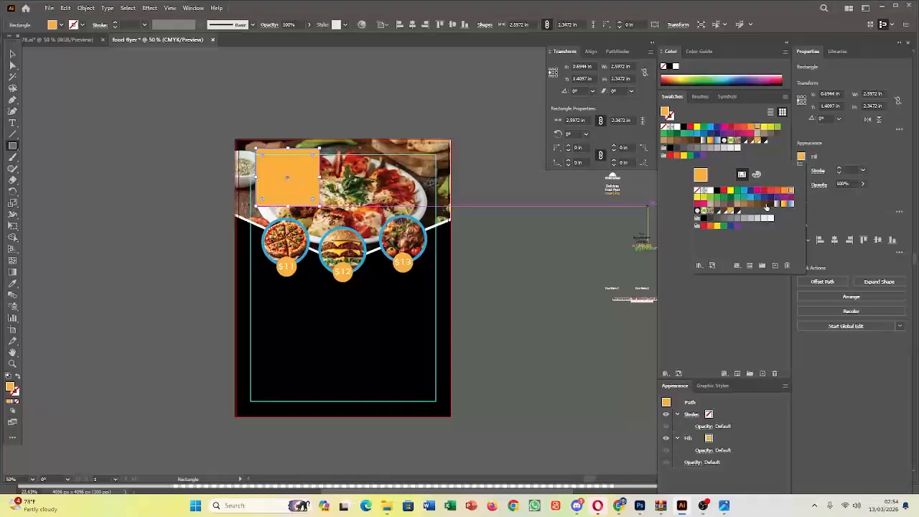
{"action": "left_click", "coordinate": [711, 192]}
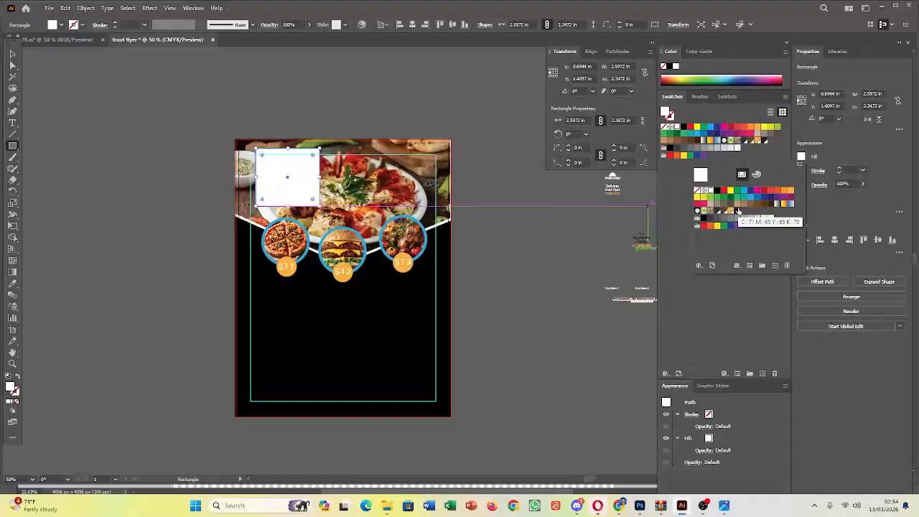
{"action": "left_click", "coordinate": [739, 210]}
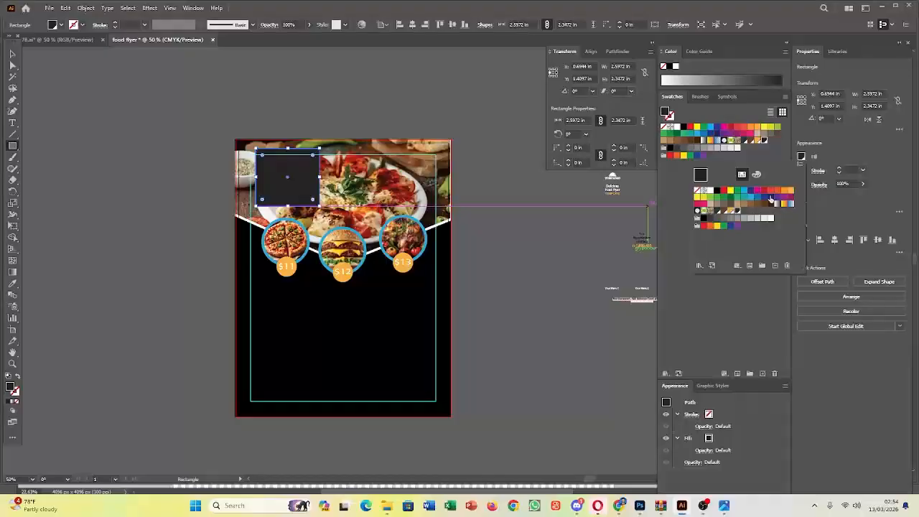
{"action": "left_click", "coordinate": [771, 205]}
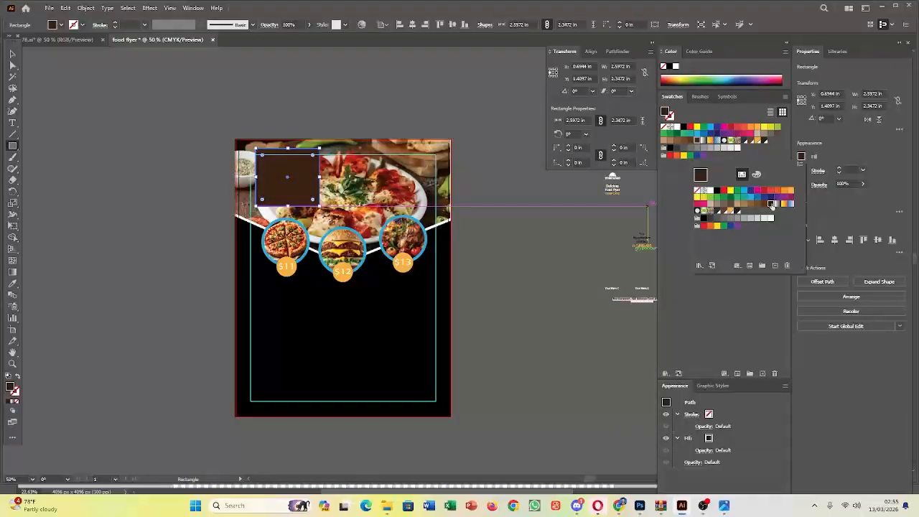
{"action": "left_click", "coordinate": [757, 204]}
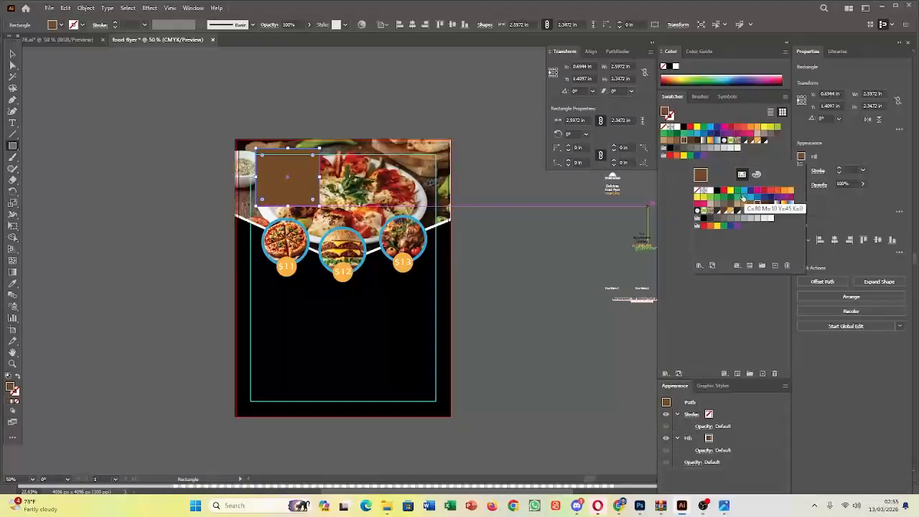
{"action": "left_click", "coordinate": [731, 192]}
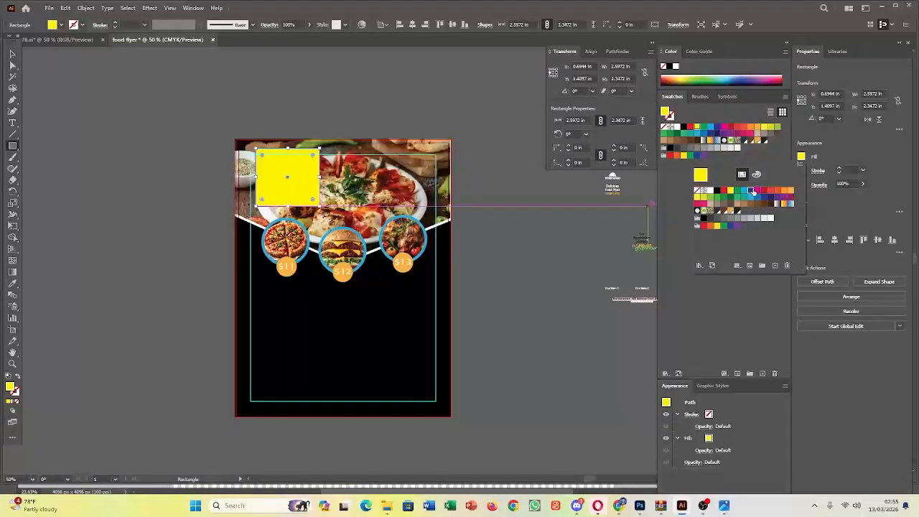
{"action": "left_click", "coordinate": [753, 192]}
{"action": "left_click", "coordinate": [764, 191]}
{"action": "left_click", "coordinate": [770, 191]}
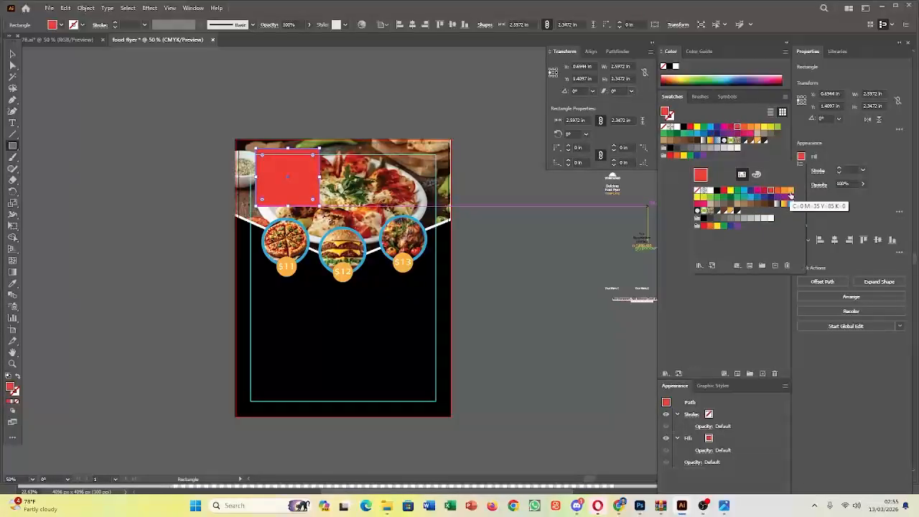
{"action": "left_click", "coordinate": [790, 193]}
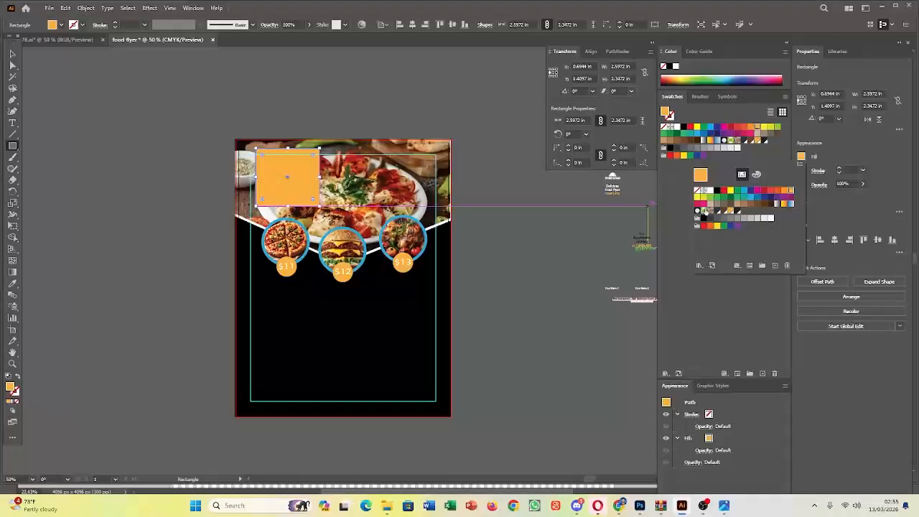
{"action": "left_click", "coordinate": [716, 208]}
{"action": "left_click", "coordinate": [724, 204]}
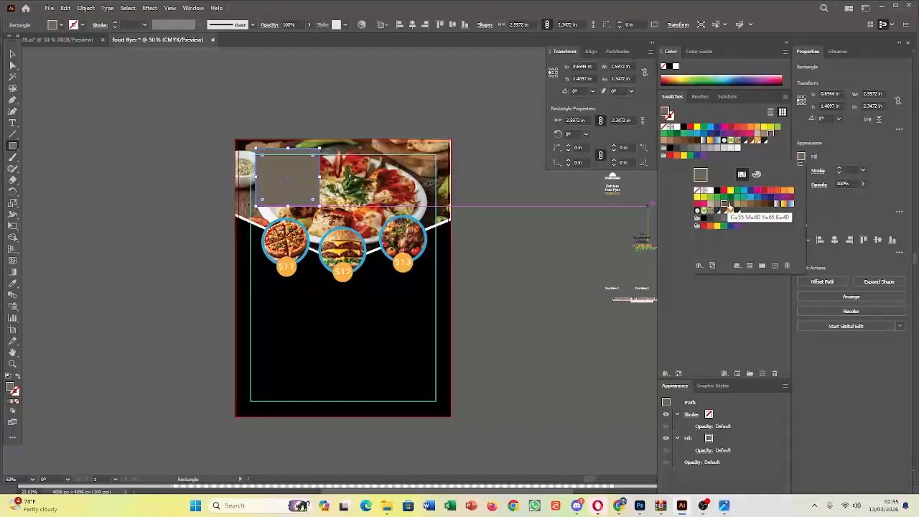
{"action": "left_click", "coordinate": [733, 206]}
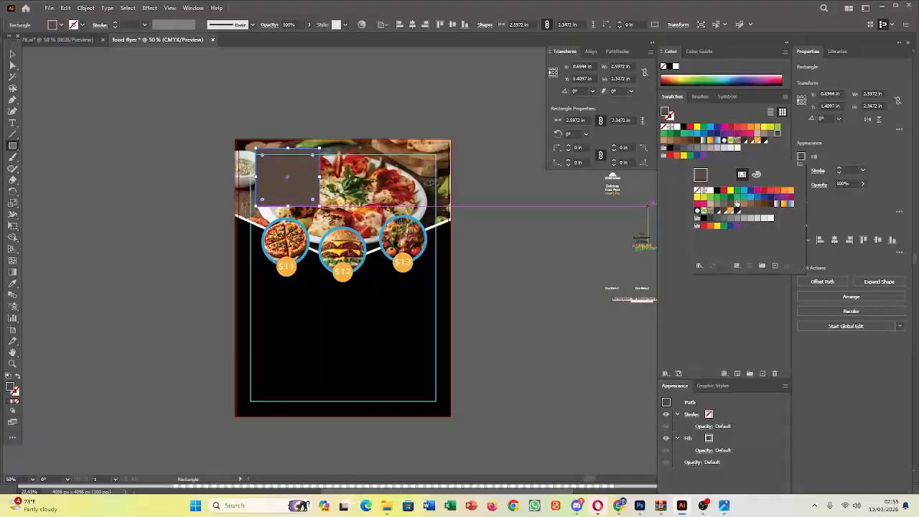
{"action": "left_click", "coordinate": [737, 204]}
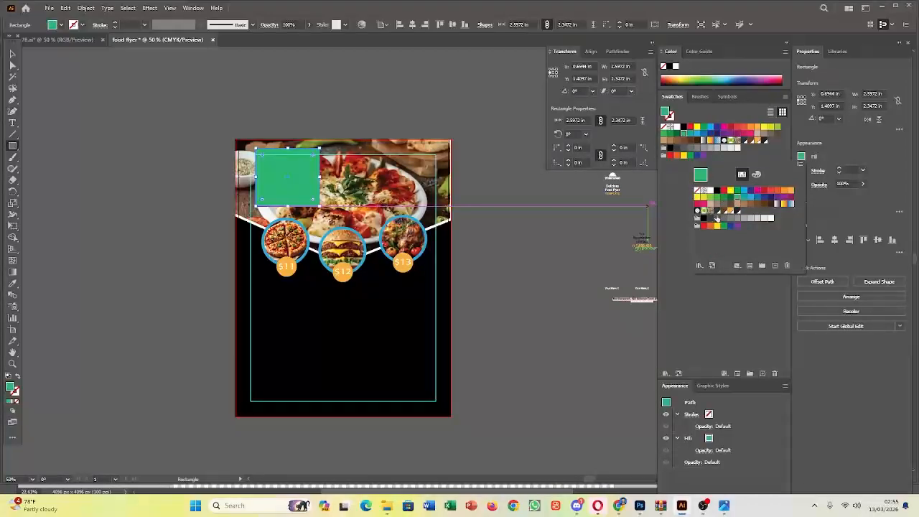
Fill the rectangle over the header photo with a dark grey swatch
{"action": "left_click", "coordinate": [710, 219]}
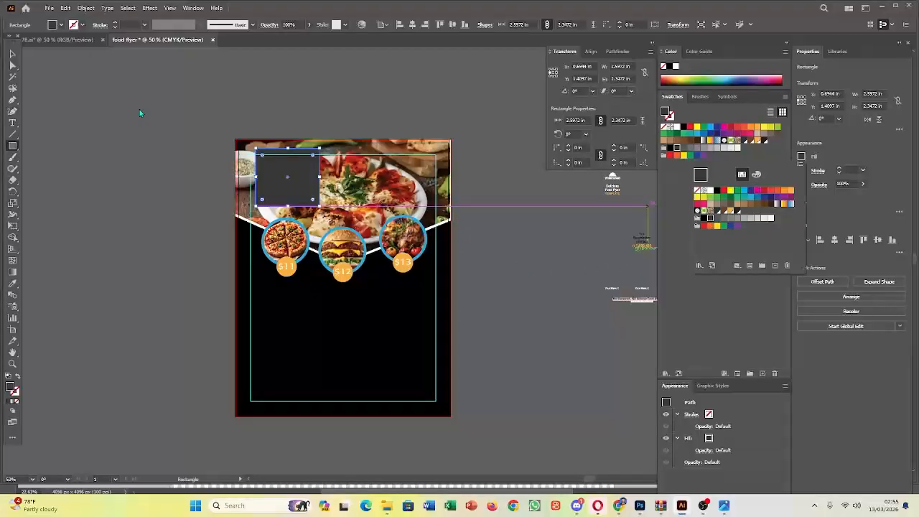
{"action": "left_click", "coordinate": [90, 139]}
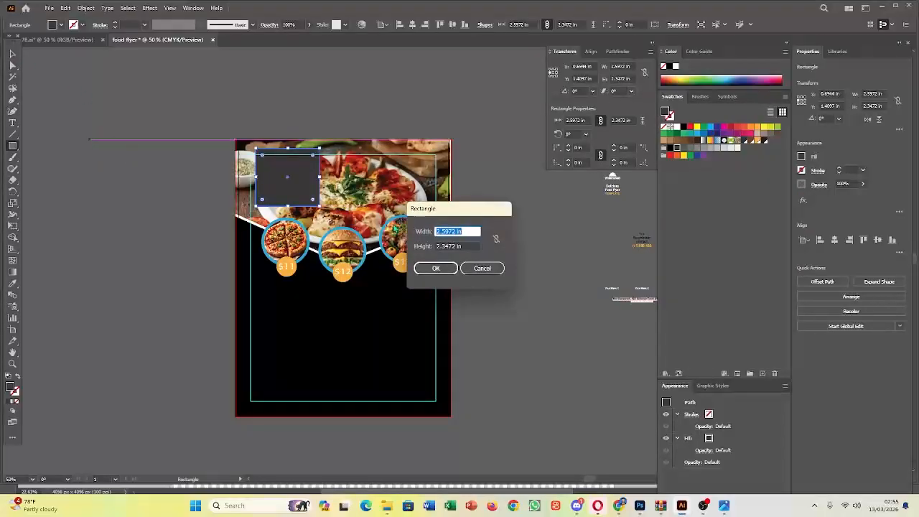
{"action": "left_click", "coordinate": [489, 270]}
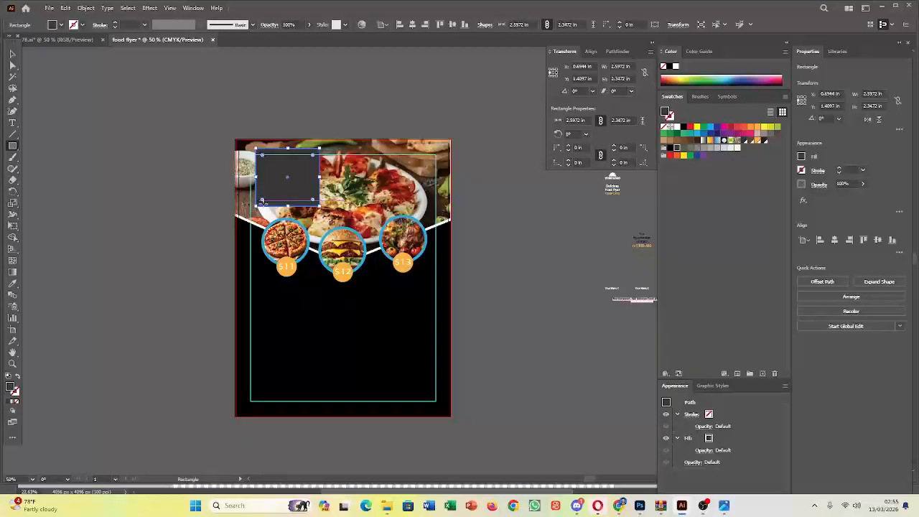
Round all four corners of the dark grey rectangle to a radius of about 0.49 in
{"action": "scroll", "coordinate": [303, 204], "scroll_direction": "up", "scroll_amount": 1}
{"action": "scroll", "coordinate": [302, 204], "scroll_direction": "up", "scroll_amount": 3}
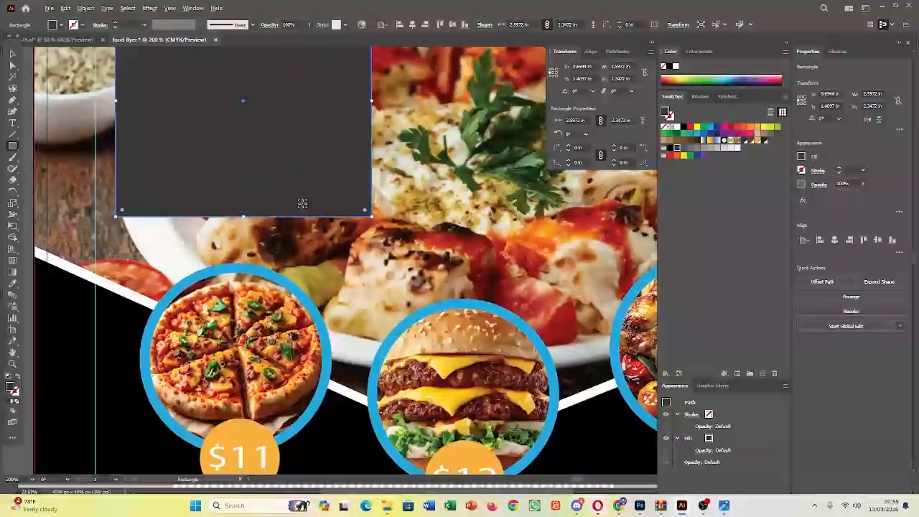
{"action": "scroll", "coordinate": [303, 204], "scroll_direction": "down", "scroll_amount": 2}
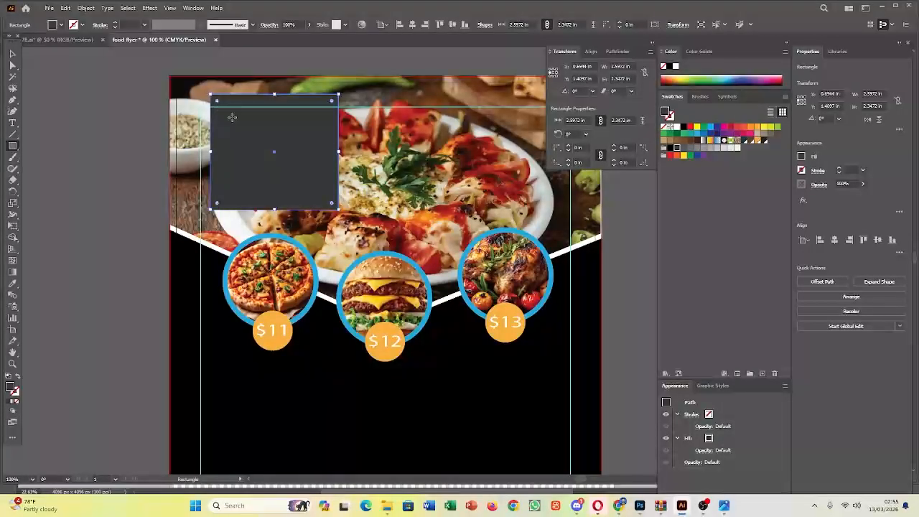
{"action": "left_click", "coordinate": [12, 66]}
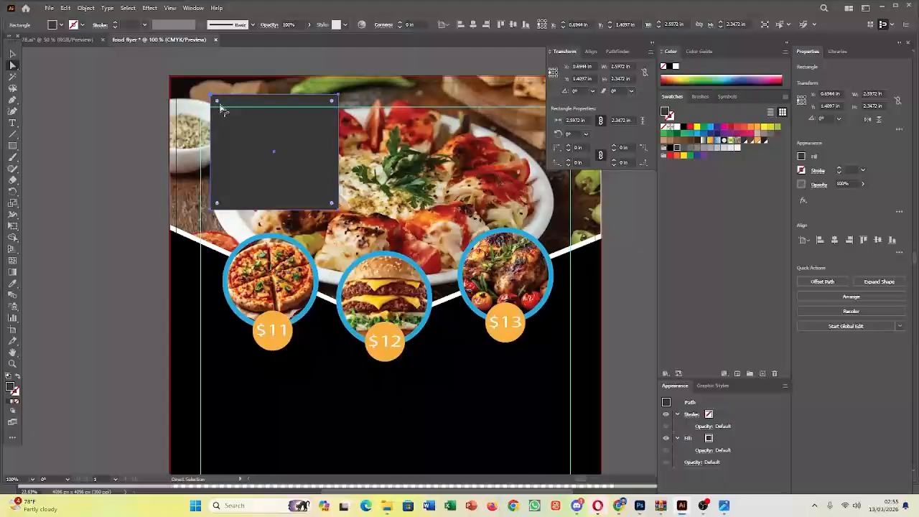
{"action": "left_click_drag", "start_coordinate": [225, 109], "coordinate": [240, 123]}
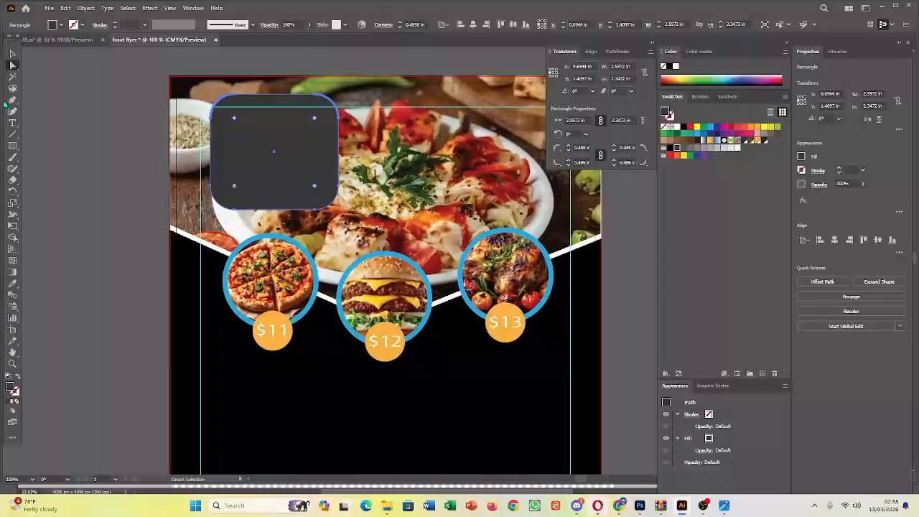
{"action": "left_click", "coordinate": [12, 54]}
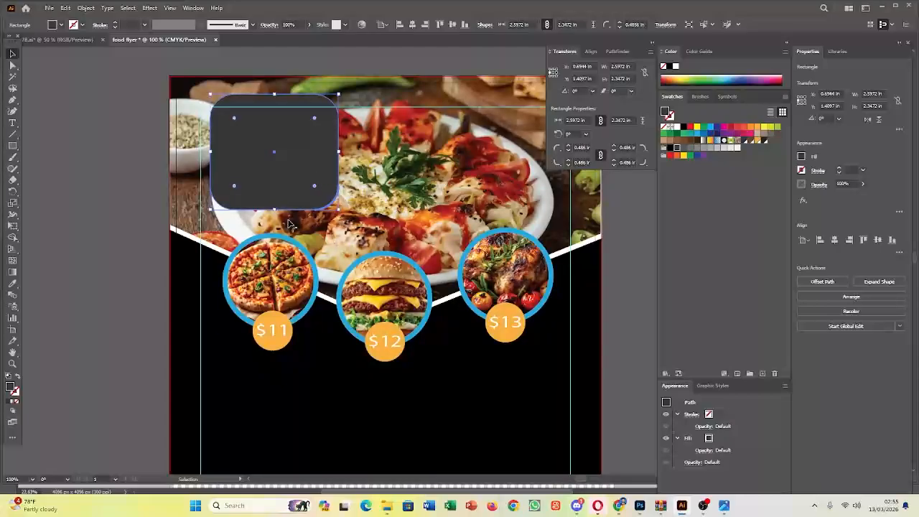
{"action": "left_click", "coordinate": [98, 180]}
Move the rounded dark grey rectangle over the middle of the plate, above the burger circle, to about X 2.63 in, Y 1.83 in
{"action": "scroll", "coordinate": [361, 289], "scroll_direction": "down", "scroll_amount": 3}
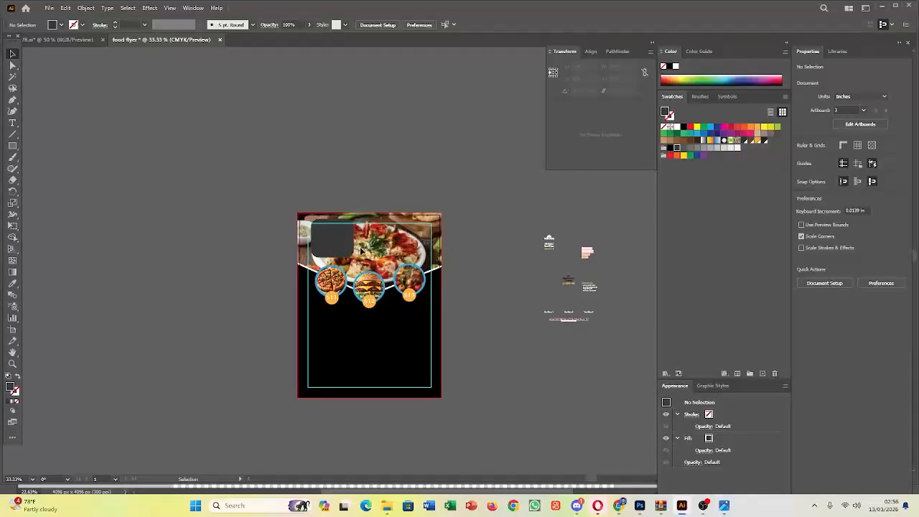
{"action": "mouse_move", "coordinate": [346, 247]}
{"action": "left_mouse_down"}
{"action": "mouse_move", "coordinate": [321, 358]}
{"action": "mouse_move", "coordinate": [346, 334]}
{"action": "mouse_move", "coordinate": [343, 251]}
{"action": "left_mouse_up"}
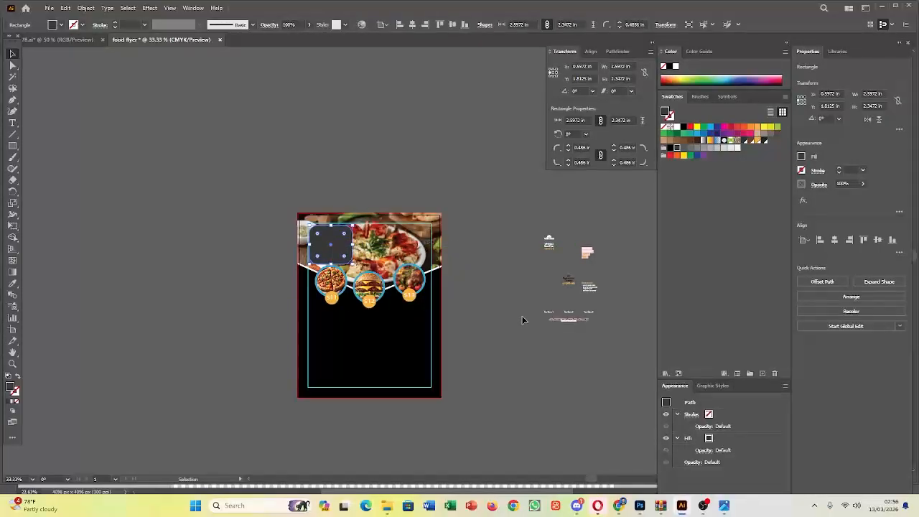
{"action": "left_click", "coordinate": [523, 318]}
{"action": "scroll", "coordinate": [333, 310], "scroll_direction": "up", "scroll_amount": 1}
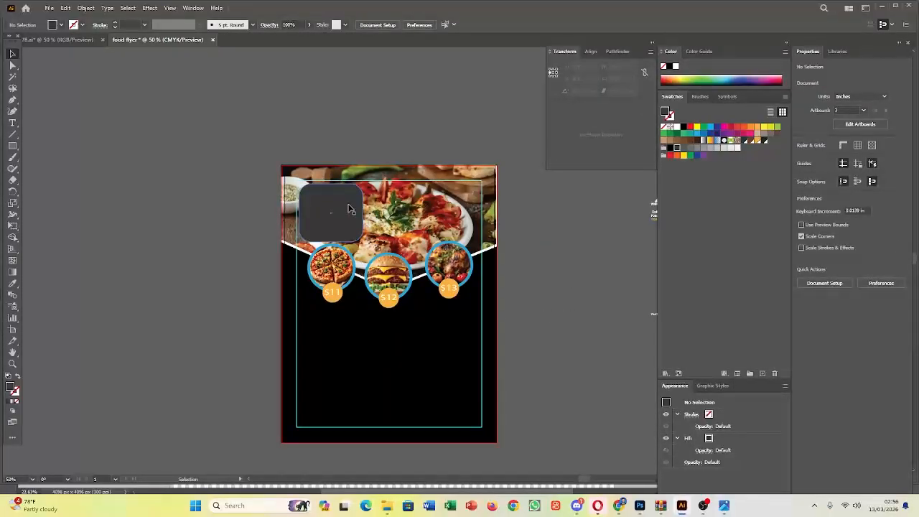
{"action": "left_click_drag", "start_coordinate": [344, 211], "coordinate": [393, 212]}
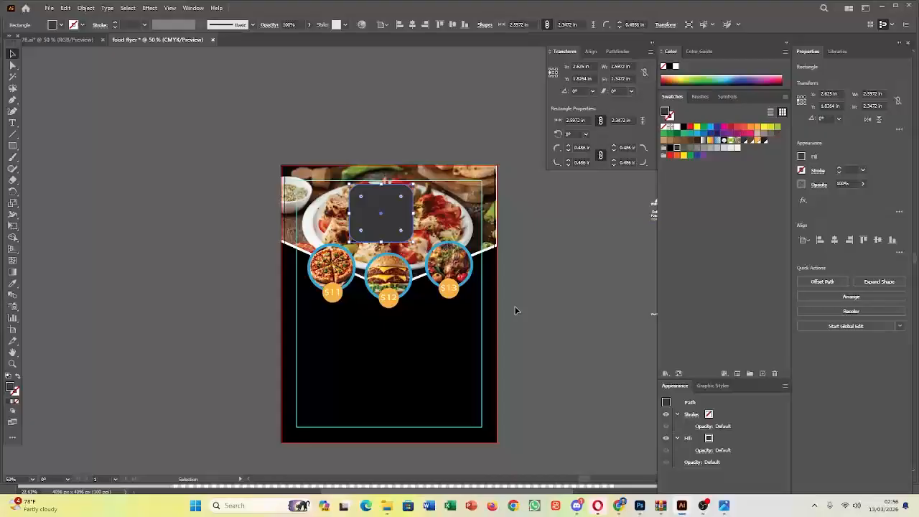
{"action": "left_click", "coordinate": [517, 312]}
Duplicate the white YOUR LOGO graphic beside the flyer and place the copy between the original and the flyer
{"action": "scroll", "coordinate": [581, 278], "scroll_direction": "up", "scroll_amount": 1}
{"action": "left_click_drag", "start_coordinate": [580, 279], "coordinate": [470, 318]}
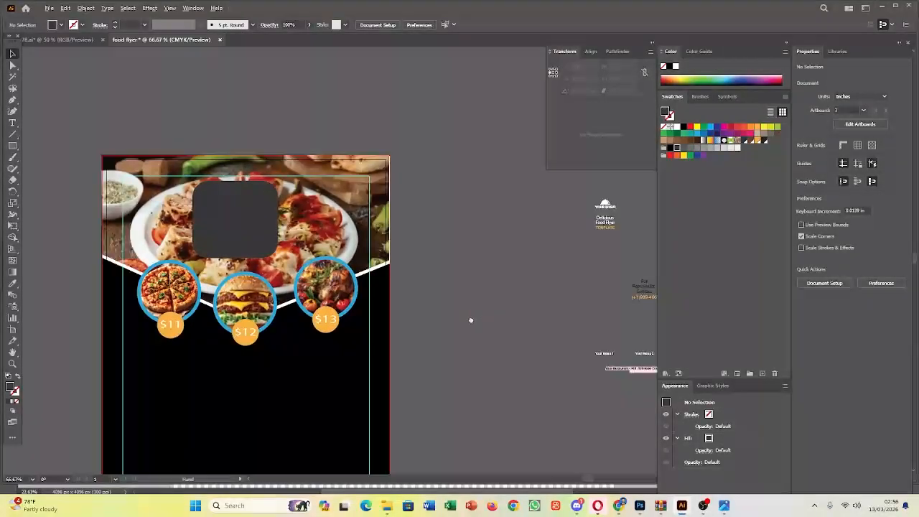
{"action": "left_click", "coordinate": [572, 237]}
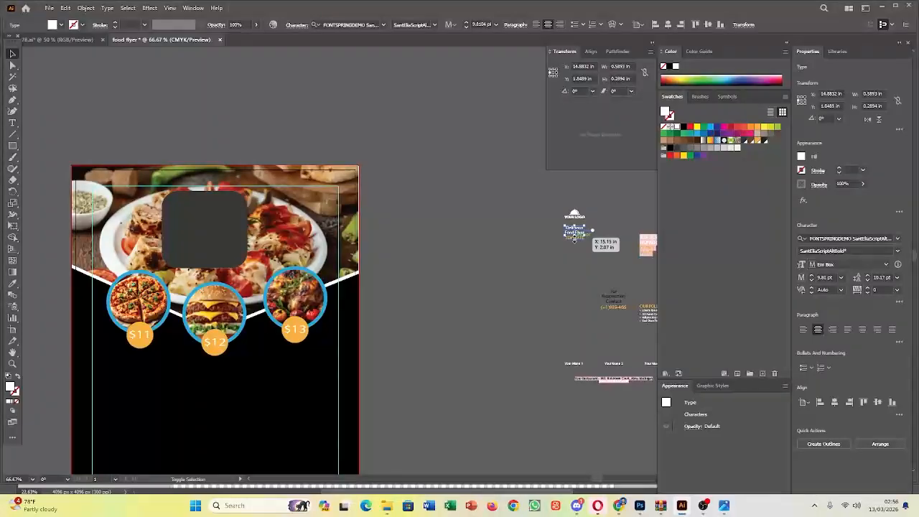
{"action": "scroll", "coordinate": [569, 242], "scroll_direction": "up", "scroll_amount": 4}
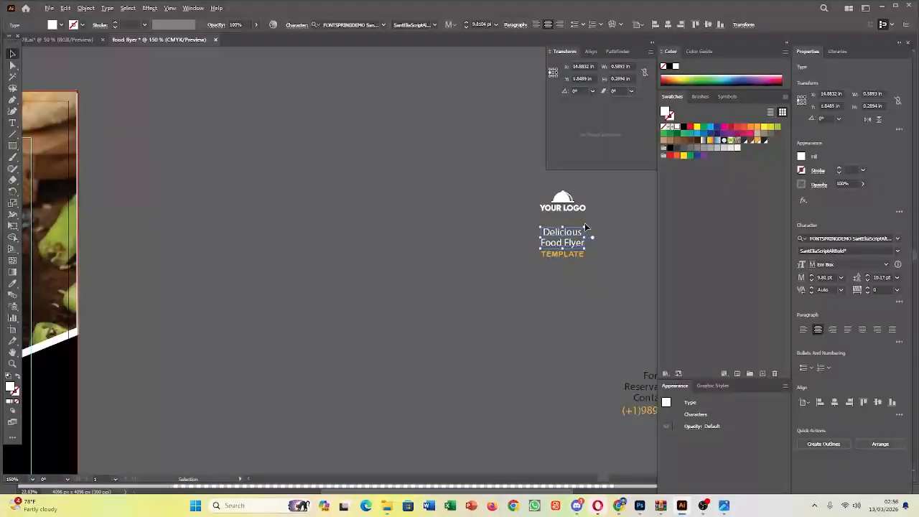
{"action": "left_click", "coordinate": [540, 191]}
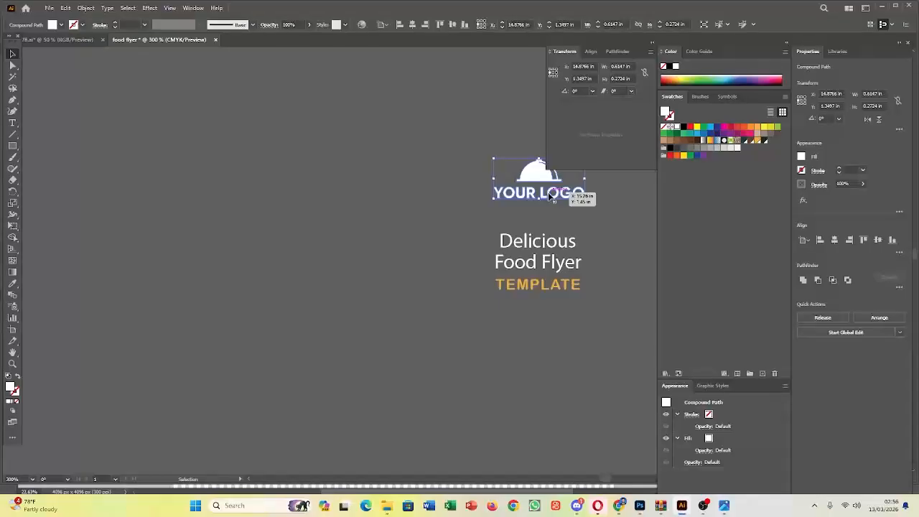
{"action": "left_click_drag", "start_coordinate": [549, 196], "coordinate": [333, 225]}
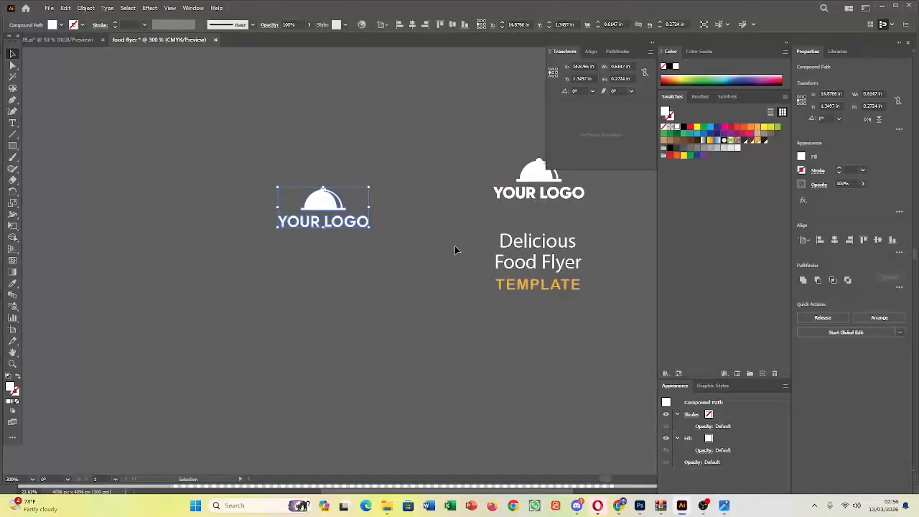
Undo the duplicate of the YOUR LOGO graphic and clear the selection
{"action": "left_click", "coordinate": [544, 255], "text": "shift"}
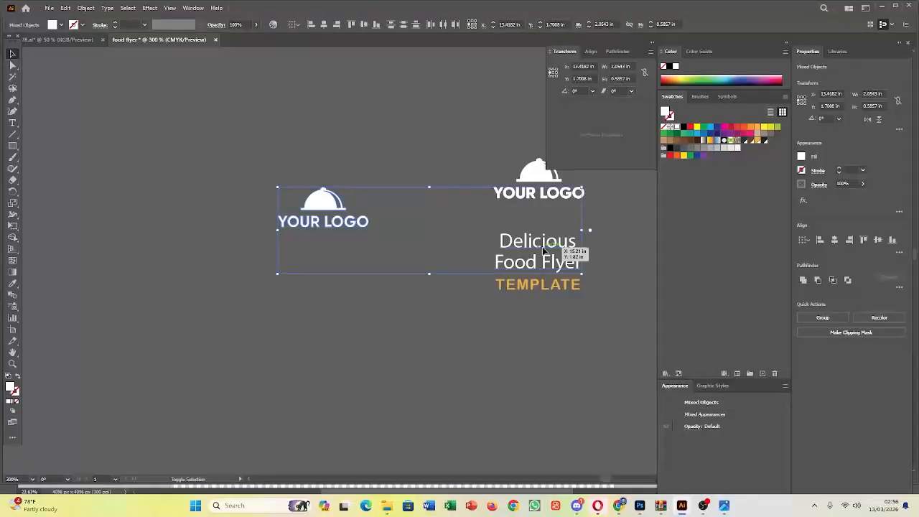
{"action": "left_click", "coordinate": [552, 292], "text": "shift"}
{"action": "key", "text": "a"}
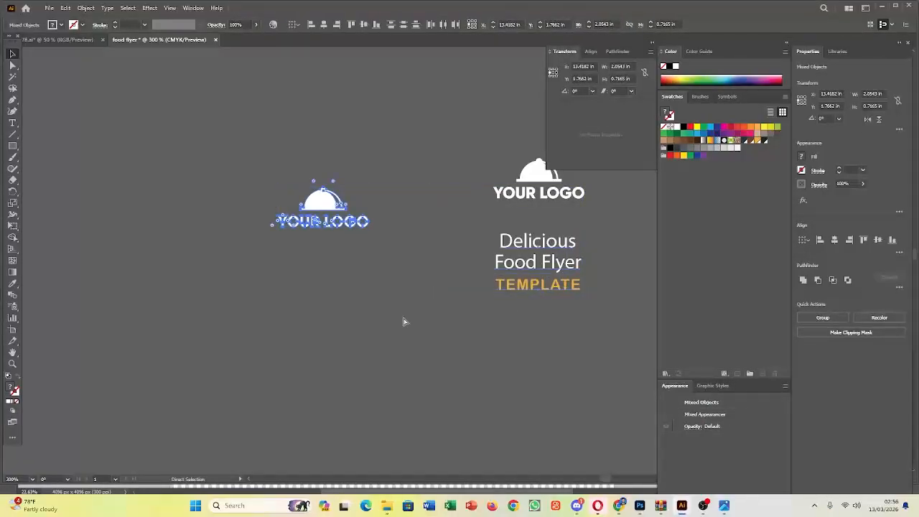
{"action": "key", "text": "ctrl+z"}
{"action": "key", "text": "v"}
{"action": "left_click", "coordinate": [397, 290]}
Duplicate the logo together with the Delicious Food Flyer and TEMPLATE texts and move the copy onto the dark grey panel
{"action": "left_click_drag", "start_coordinate": [468, 148], "coordinate": [581, 313]}
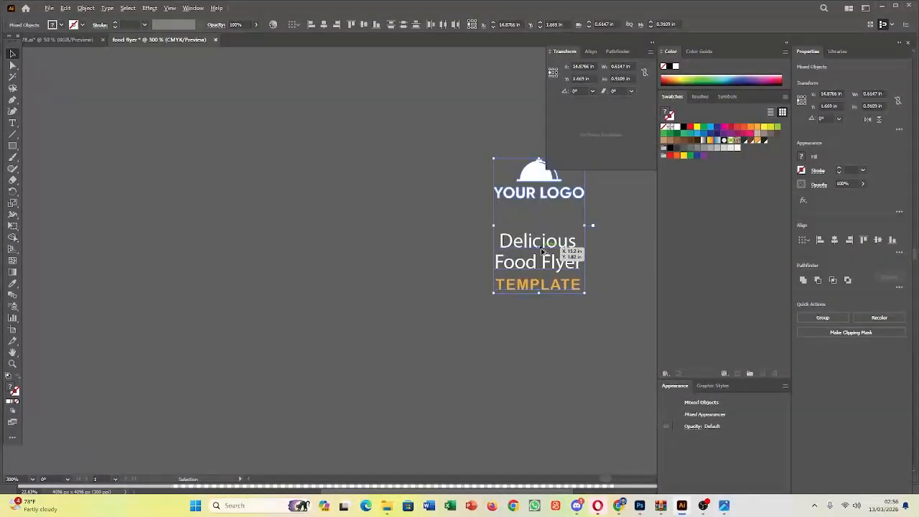
{"action": "left_click_drag", "start_coordinate": [579, 251], "coordinate": [276, 248], "text": "alt"}
{"action": "scroll", "coordinate": [276, 248], "scroll_direction": "down", "scroll_amount": 4}
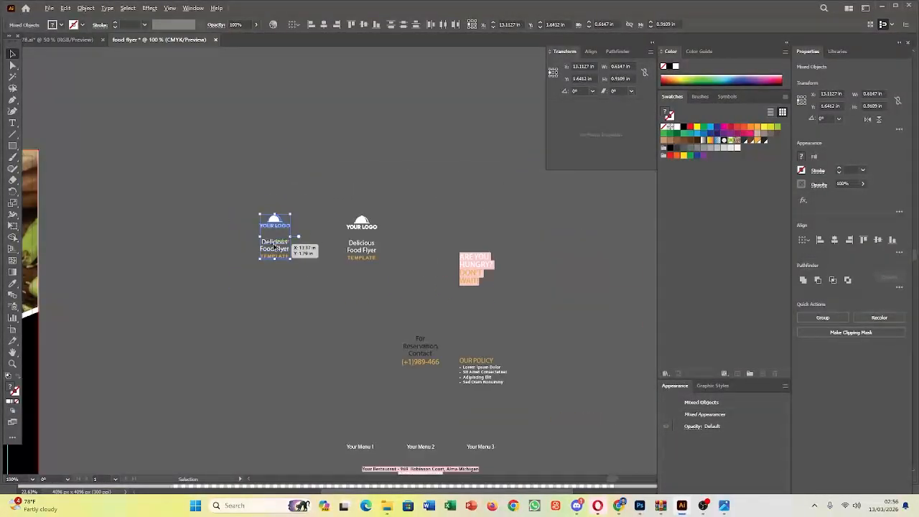
{"action": "left_click_drag", "start_coordinate": [199, 270], "coordinate": [510, 252]}
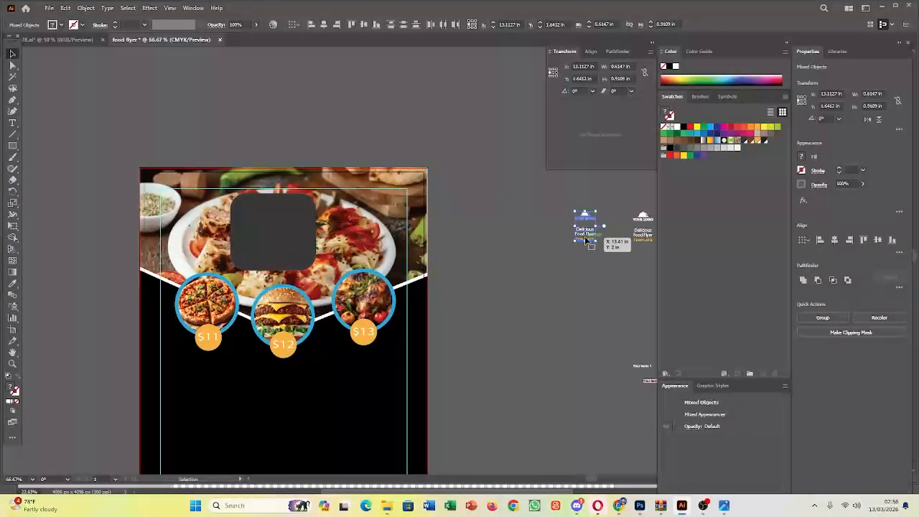
{"action": "left_click_drag", "start_coordinate": [586, 238], "coordinate": [281, 250]}
Bring the copied logo and title texts to the front, above the dark grey panel
{"action": "right_click", "coordinate": [280, 250]}
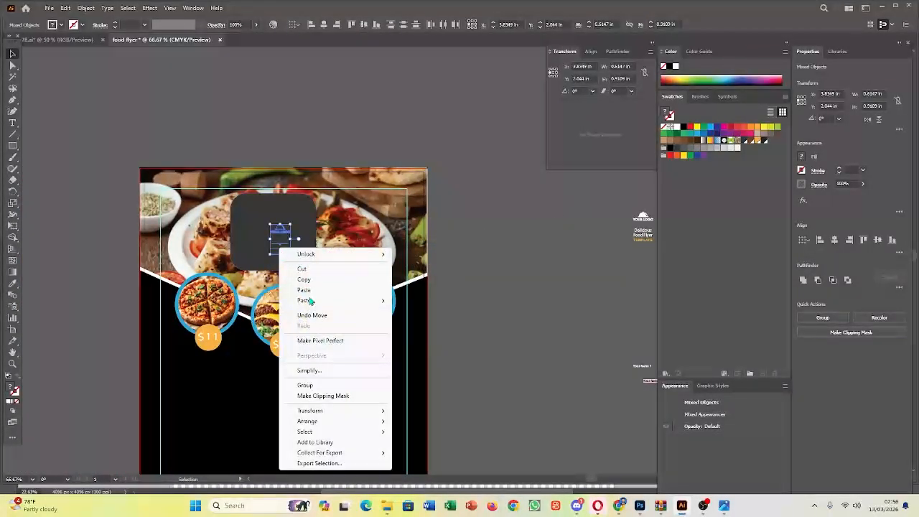
{"action": "mouse_move", "coordinate": [320, 428]}
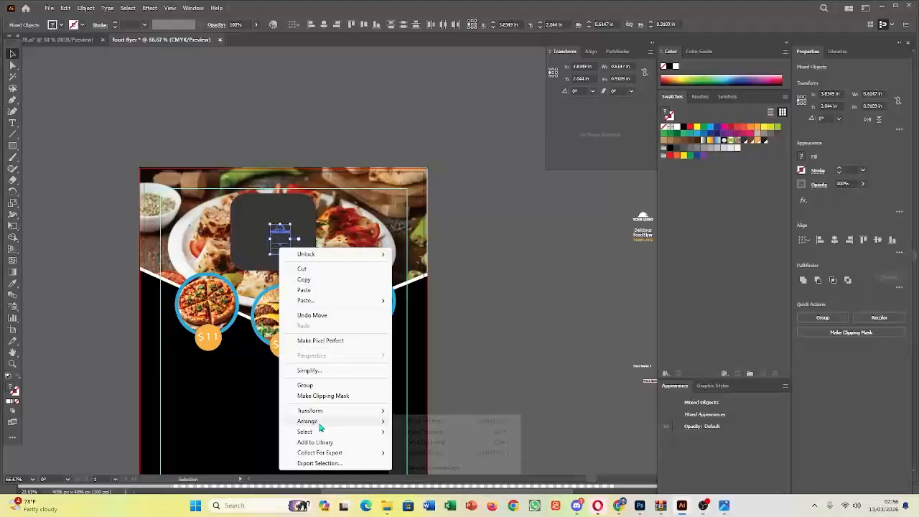
{"action": "left_click", "coordinate": [423, 431]}
{"action": "left_click", "coordinate": [530, 288]}
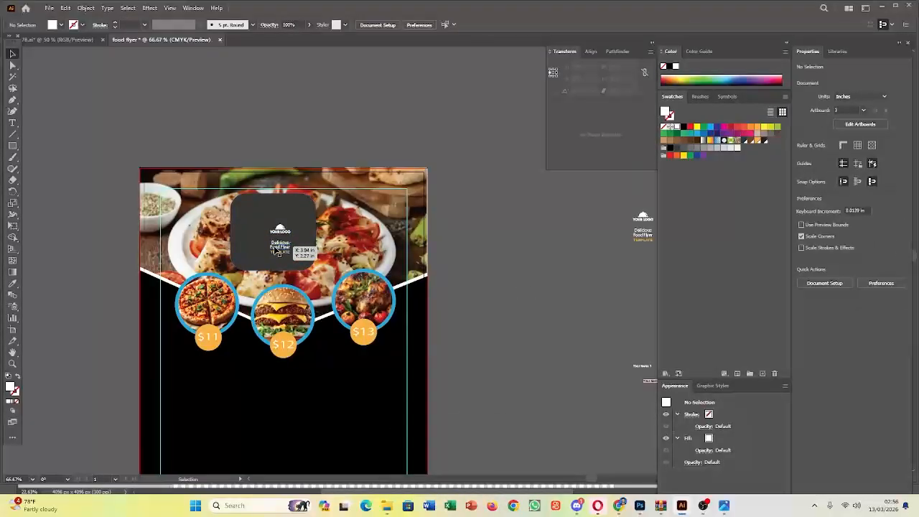
{"action": "left_click", "coordinate": [280, 236]}
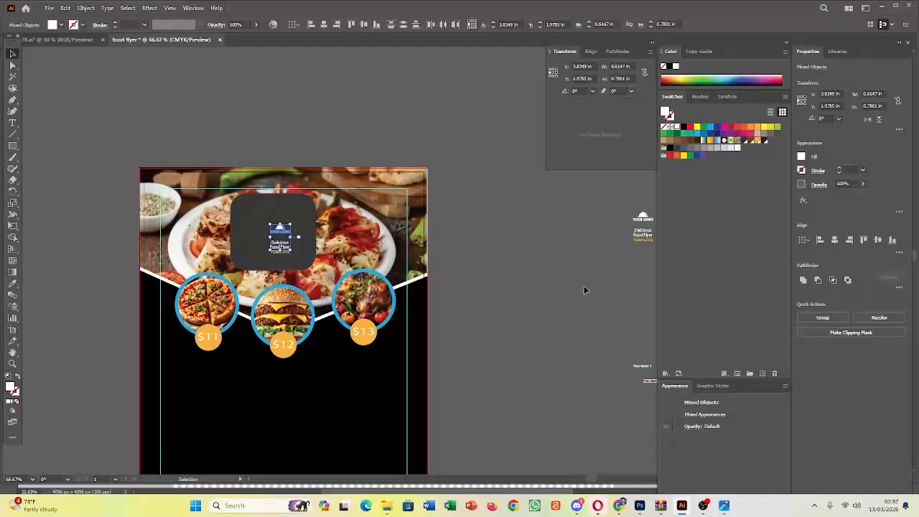
{"action": "left_click", "coordinate": [468, 289]}
{"action": "scroll", "coordinate": [262, 265], "scroll_direction": "up", "scroll_amount": 3}
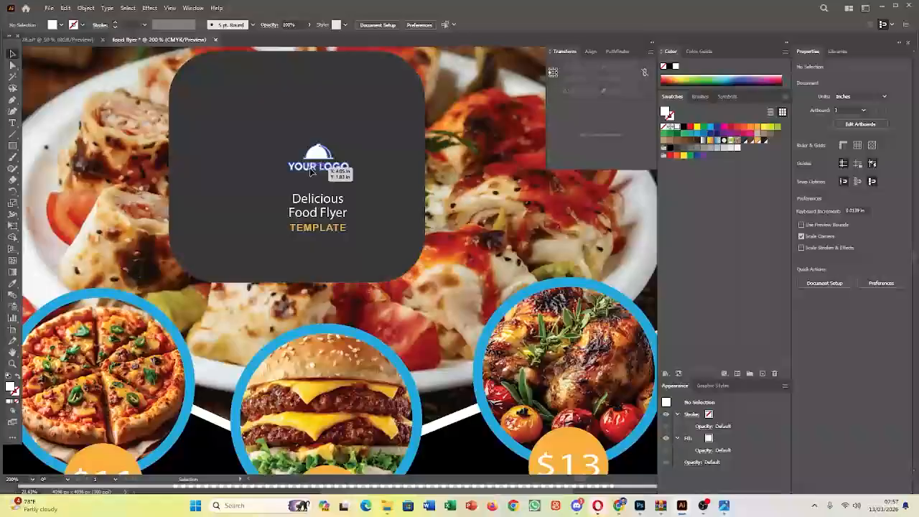
{"action": "left_click", "coordinate": [318, 164]}
{"action": "right_click", "coordinate": [318, 164]}
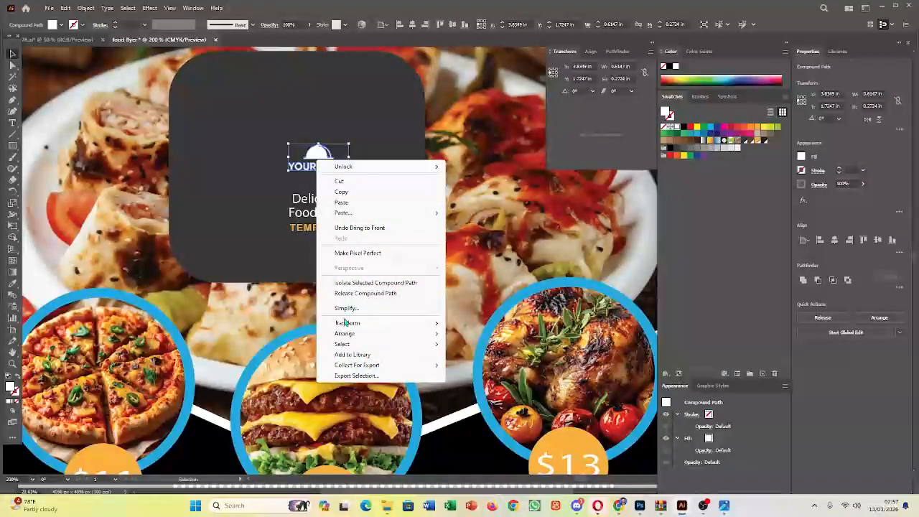
{"action": "mouse_move", "coordinate": [345, 335]}
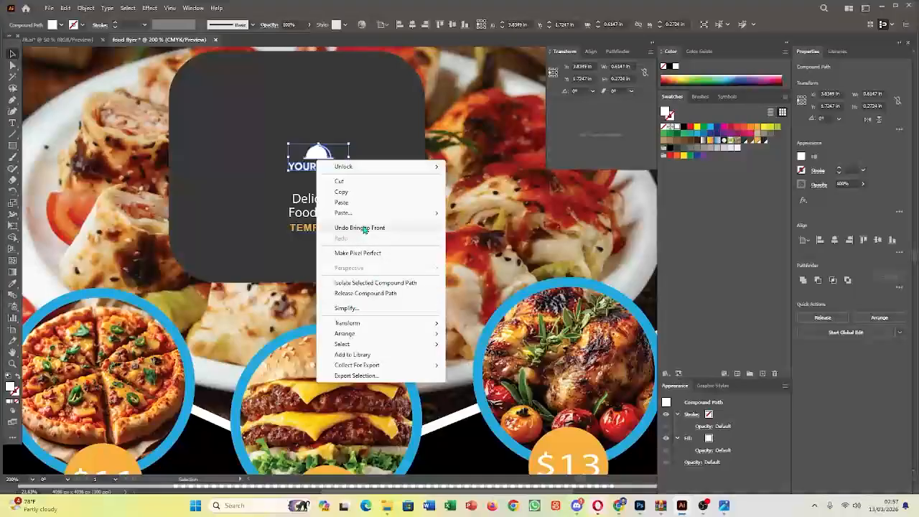
{"action": "left_click", "coordinate": [682, 246]}
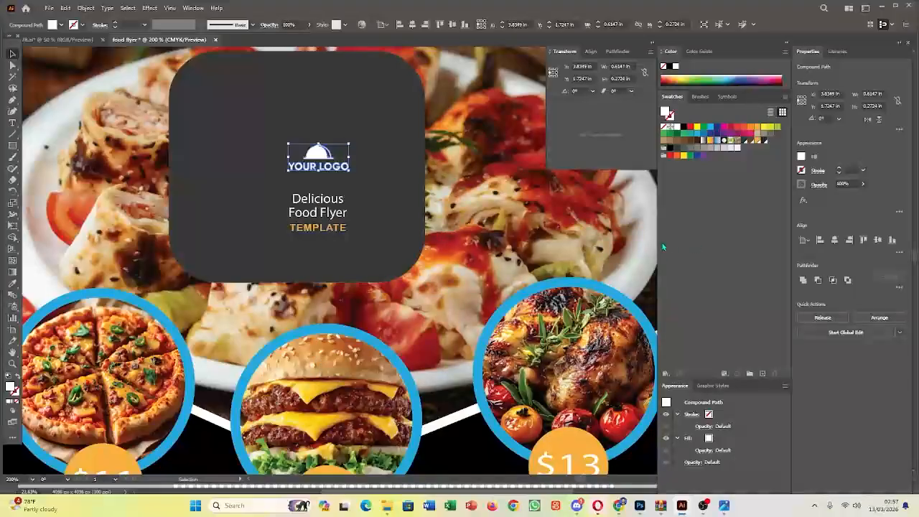
Set the font size of the Delicious Food Flyer and TEMPLATE texts on the panel to 24 pt
{"action": "left_click", "coordinate": [322, 209]}
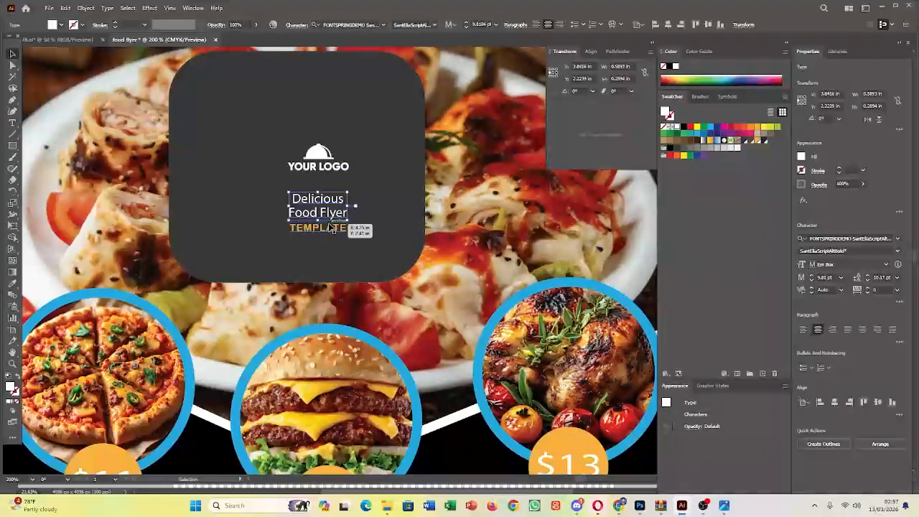
{"action": "left_click", "coordinate": [328, 228], "text": "shift"}
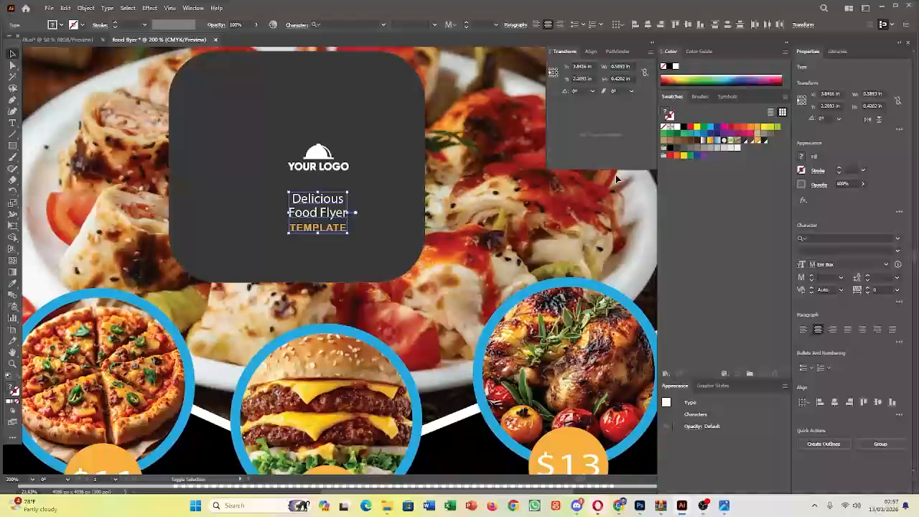
{"action": "left_click", "coordinate": [842, 278]}
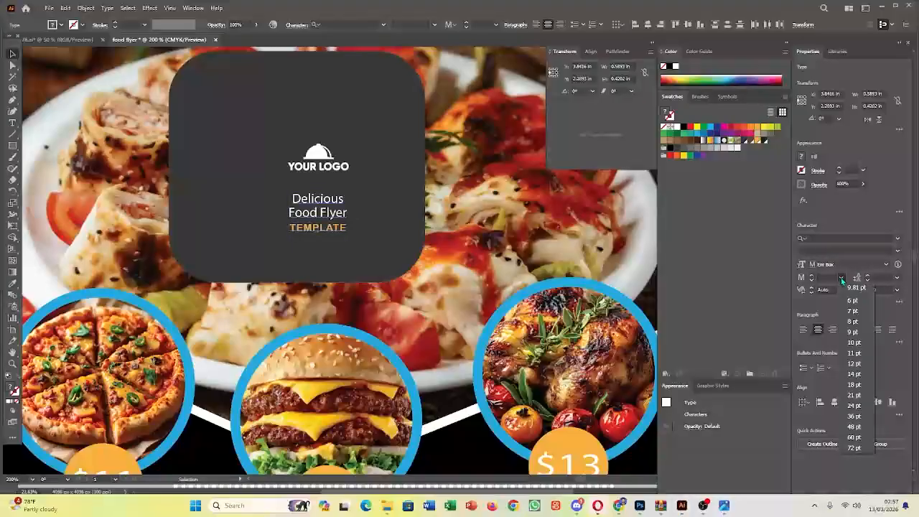
{"action": "left_click", "coordinate": [850, 411]}
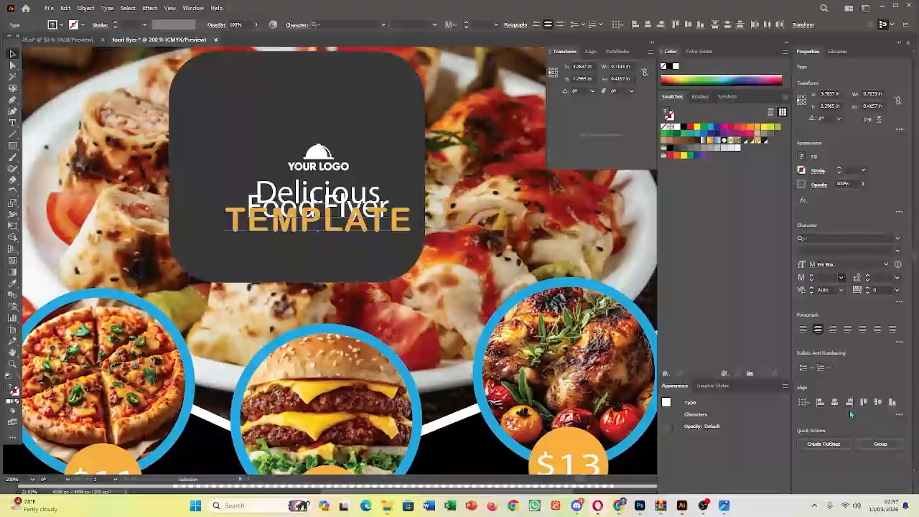
{"action": "key", "text": "Escape"}
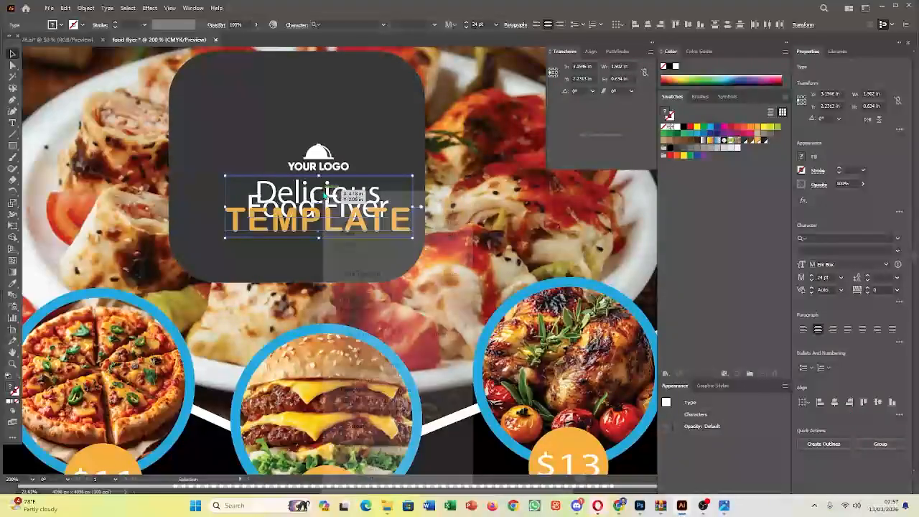
{"action": "right_click", "coordinate": [324, 192]}
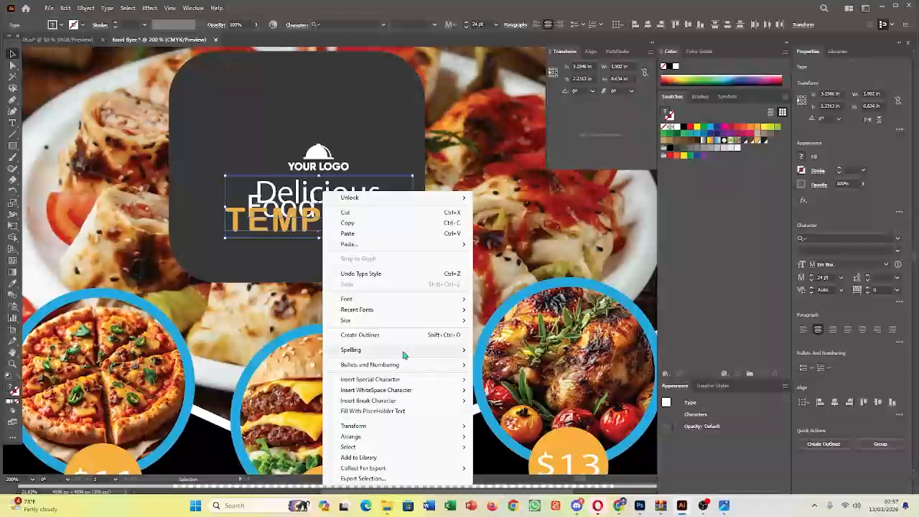
{"action": "key", "text": "Escape"}
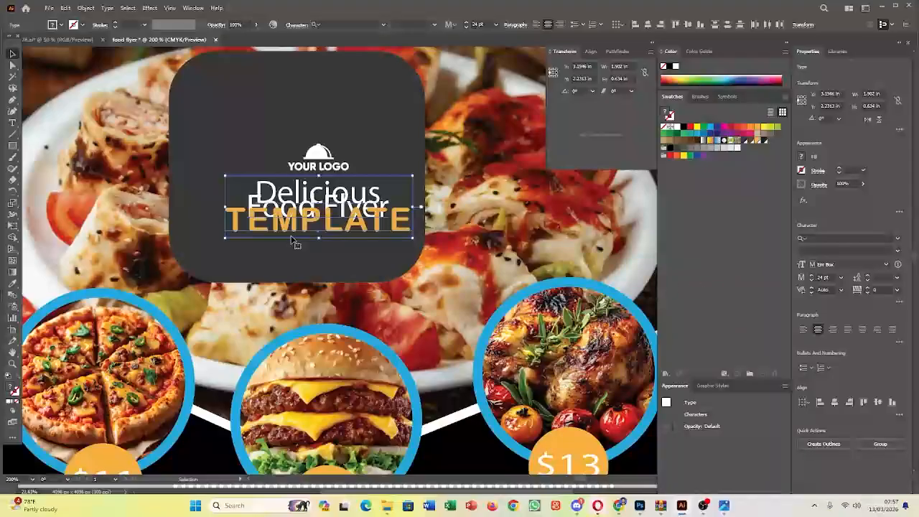
Separate the overlapping texts by moving Delicious Food Flyer above the logo and TEMPLATE down to about X 3.04 in, Y 2.52 in
{"action": "left_click", "coordinate": [320, 197]}
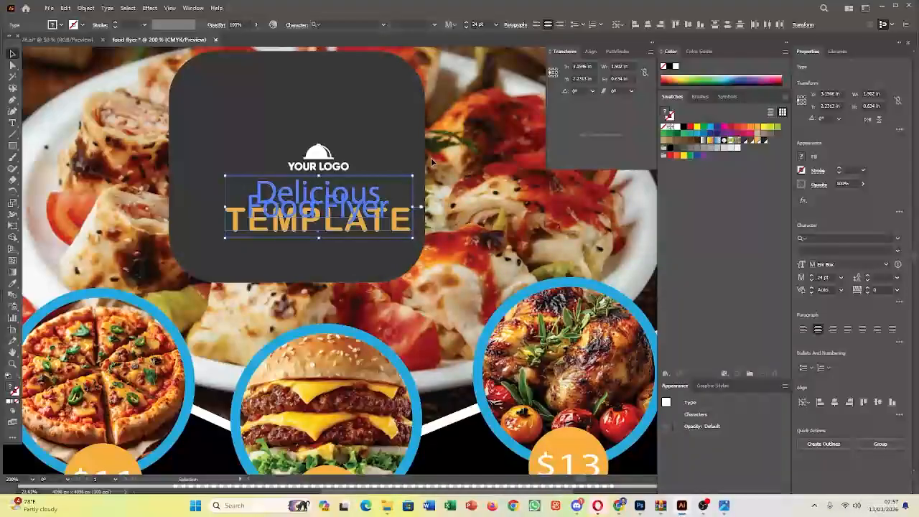
{"action": "left_click", "coordinate": [333, 204]}
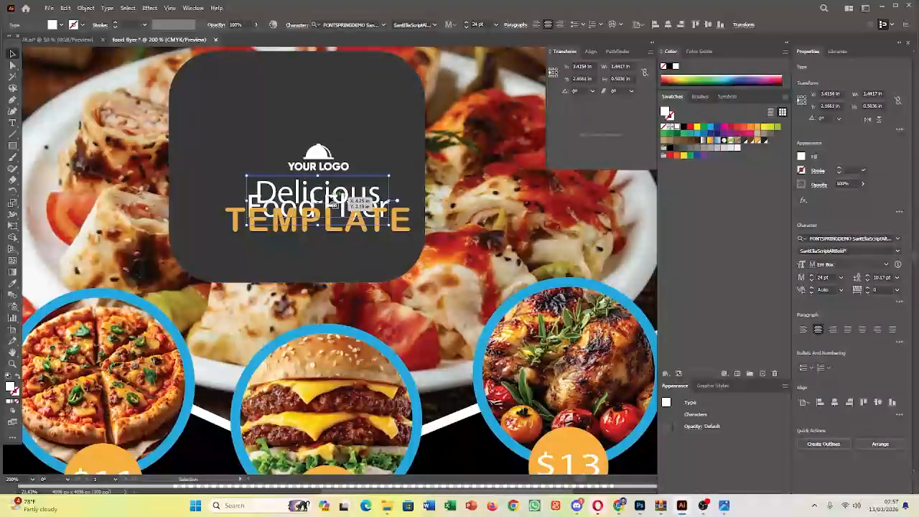
{"action": "left_click_drag", "start_coordinate": [333, 204], "coordinate": [293, 130]}
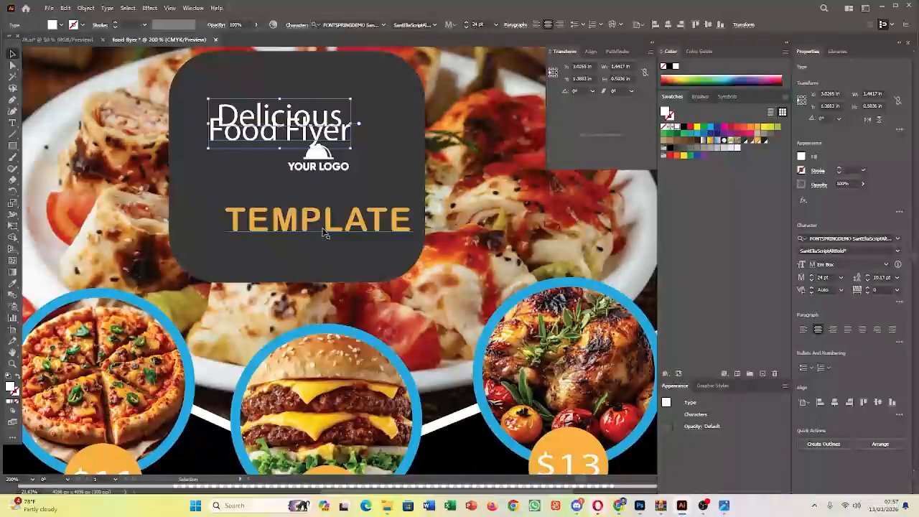
{"action": "left_click_drag", "start_coordinate": [322, 232], "coordinate": [307, 246]}
{"action": "left_click", "coordinate": [357, 174]}
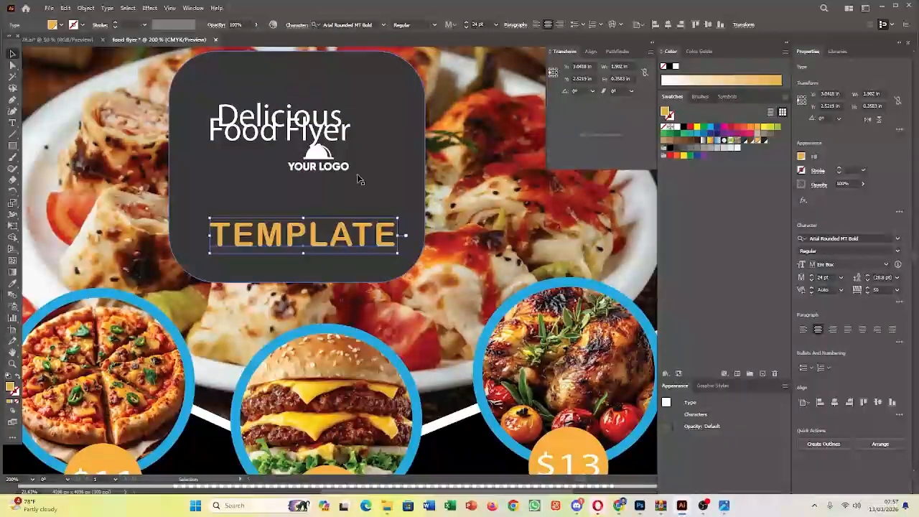
Delete the Delicious Food Flyer text from the dark grey panel
{"action": "left_click_drag", "start_coordinate": [270, 131], "coordinate": [279, 146]}
{"action": "right_click", "coordinate": [279, 147]}
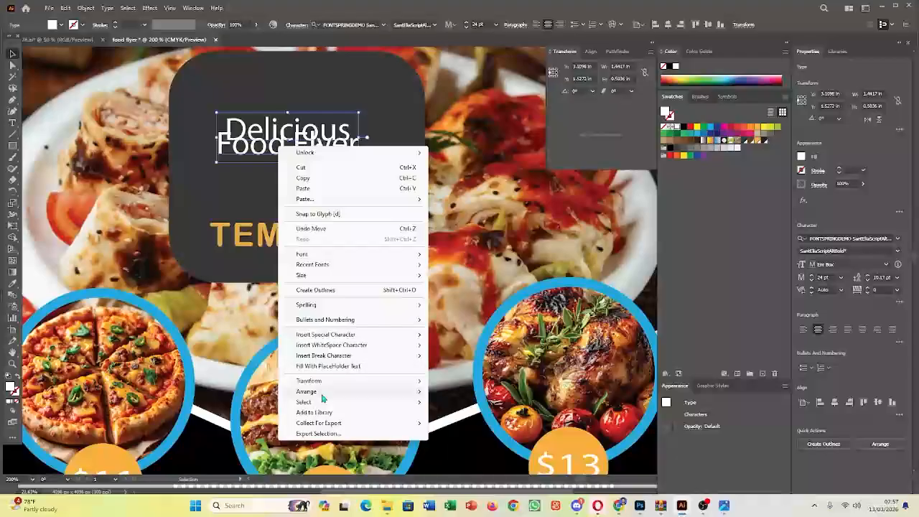
{"action": "left_click", "coordinate": [314, 131]}
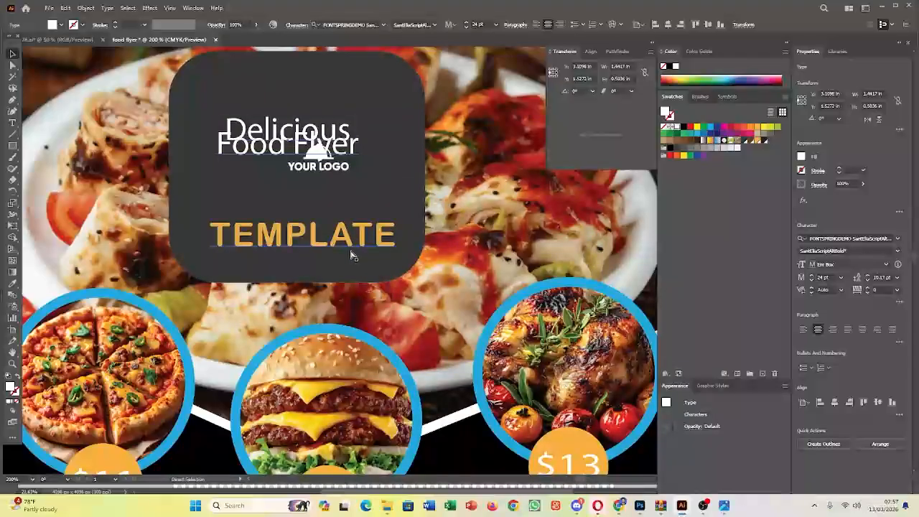
{"action": "key", "text": "Escape"}
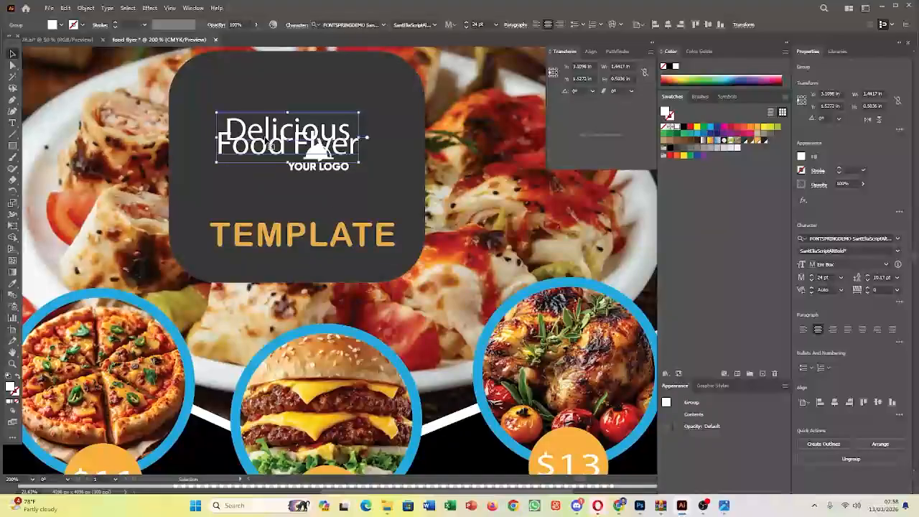
{"action": "key", "text": "Delete"}
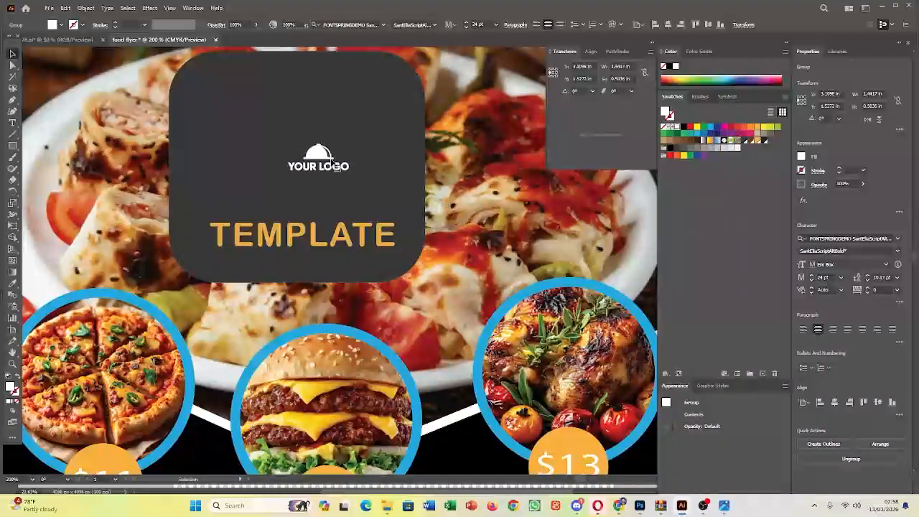
Enlarge the logo to about 1.72 by 0.76 in and place it at the panel's upper edge, about X 3.09 in, Y 1.10 in
{"action": "left_click", "coordinate": [320, 167]}
{"action": "left_click_drag", "start_coordinate": [321, 168], "coordinate": [359, 128]}
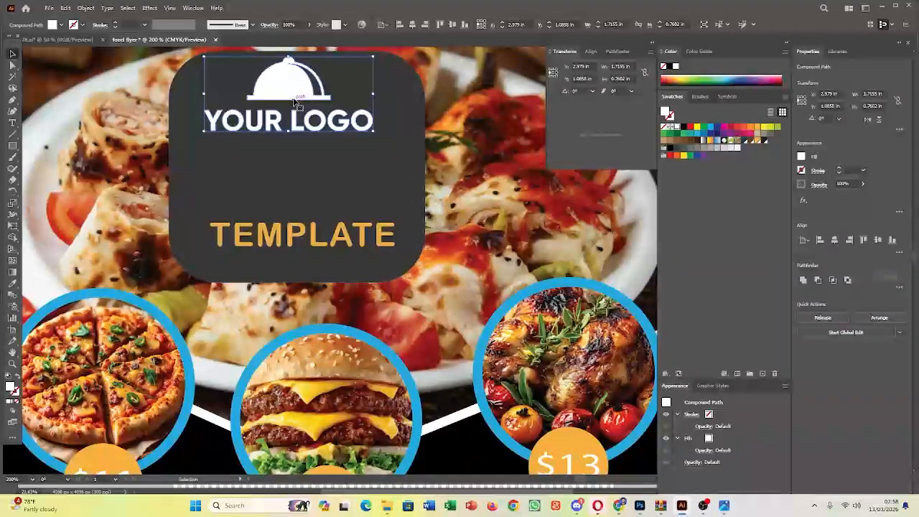
{"action": "mouse_move", "coordinate": [293, 96]}
{"action": "left_mouse_down"}
{"action": "mouse_move", "coordinate": [319, 93]}
{"action": "mouse_move", "coordinate": [302, 96]}
{"action": "left_mouse_up"}
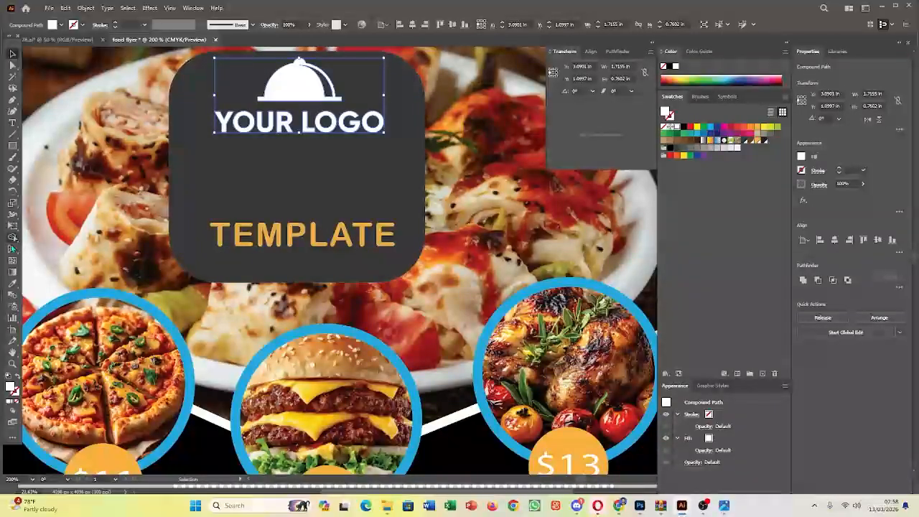
Add the text "Delicious Food" on the dark grey panel at the YOUR LOGO lettering
{"action": "left_click", "coordinate": [12, 122]}
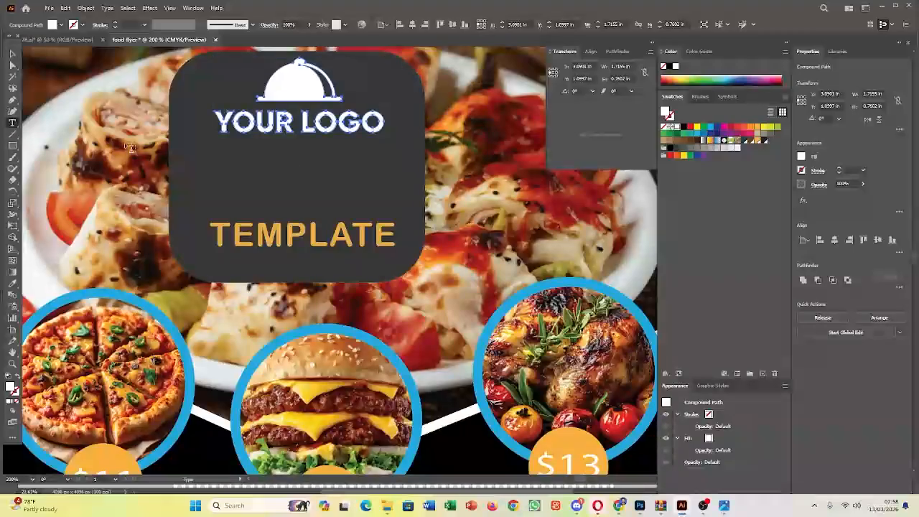
{"action": "left_click", "coordinate": [227, 148]}
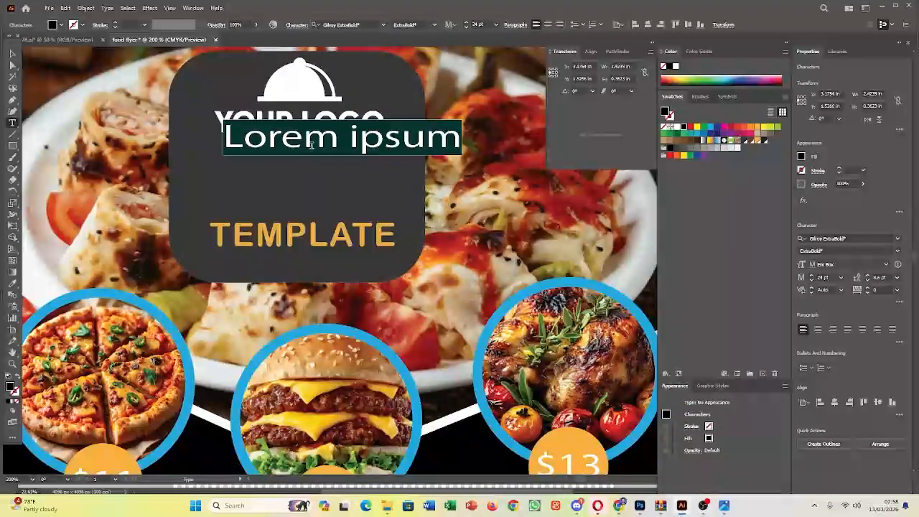
{"action": "type", "text": "De"}
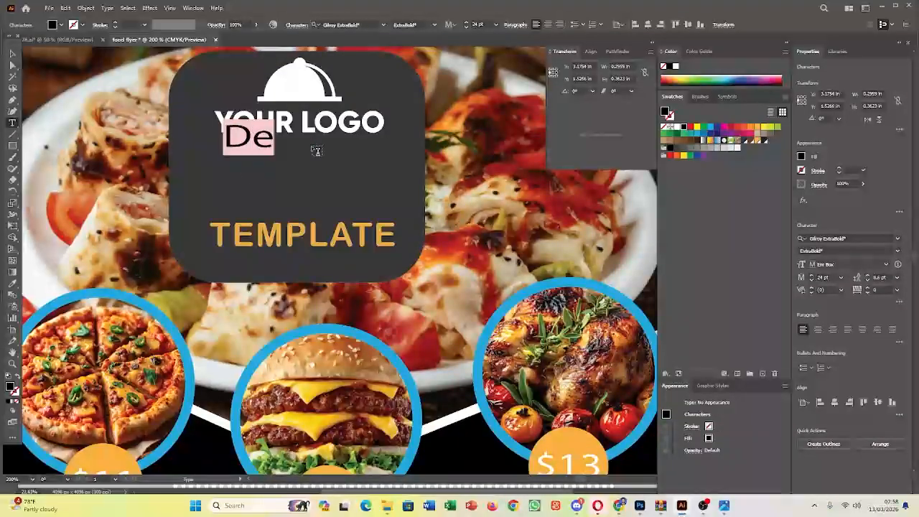
{"action": "type", "text": "li"}
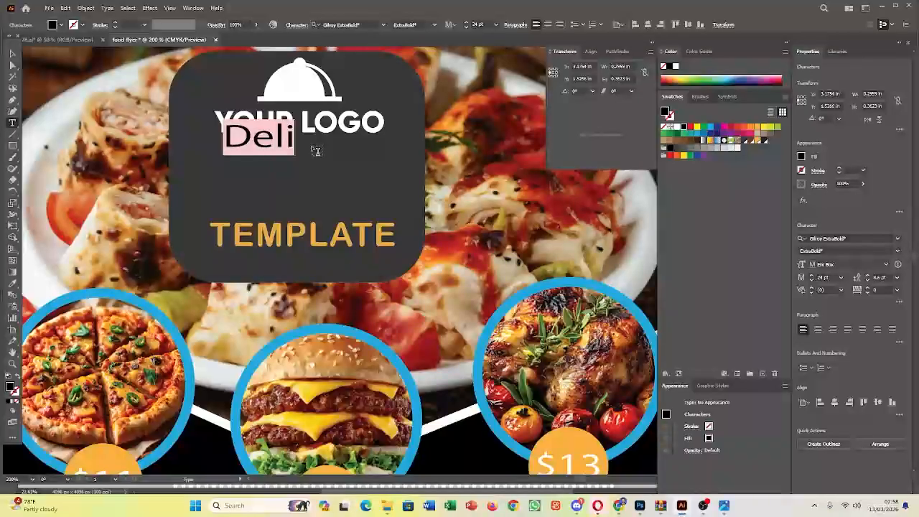
{"action": "type", "text": "cio"}
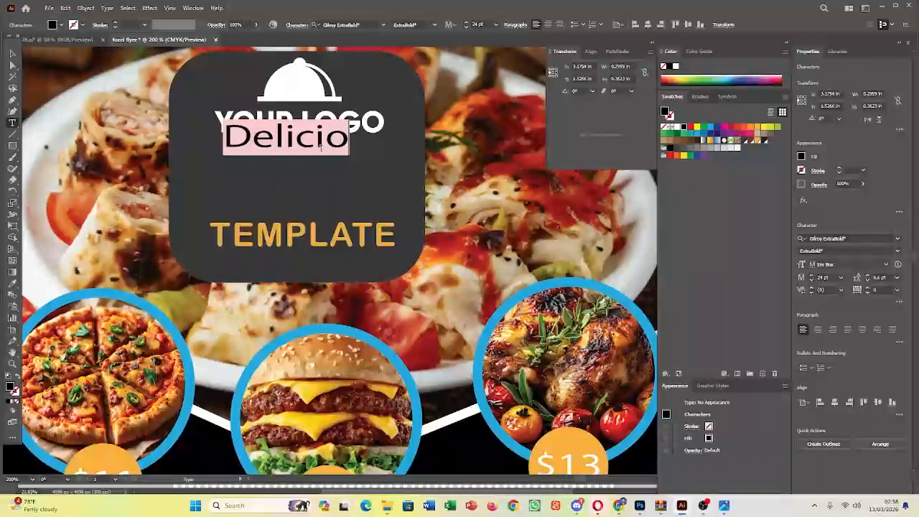
{"action": "type", "text": "u"}
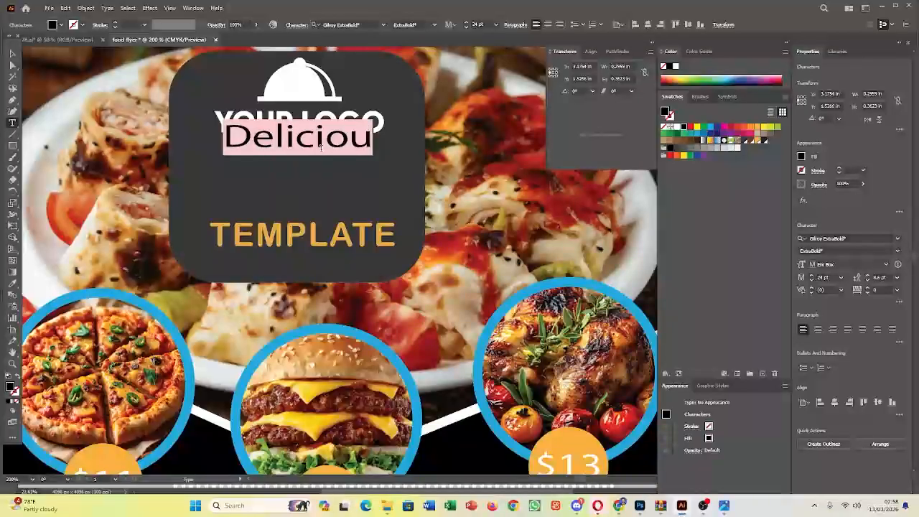
{"action": "type", "text": "s"}
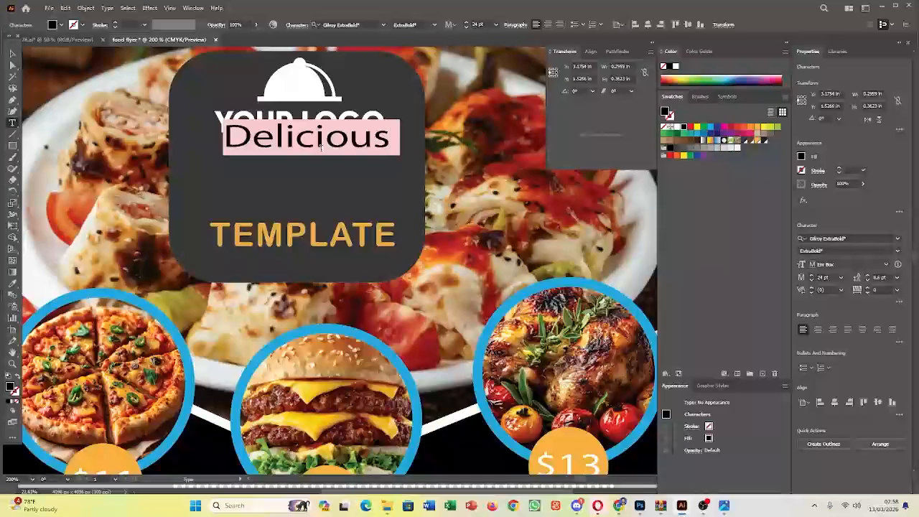
{"action": "type", "text": " Foof"}
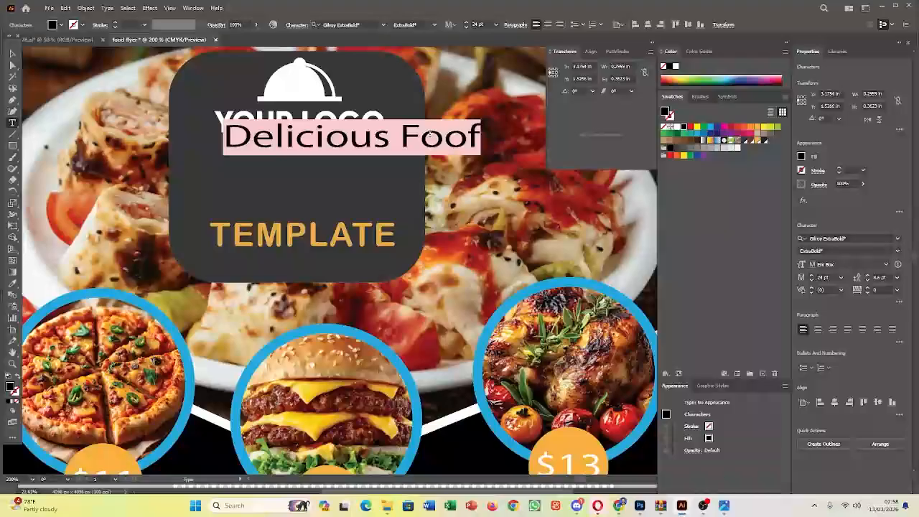
{"action": "key", "text": "BackSpace"}
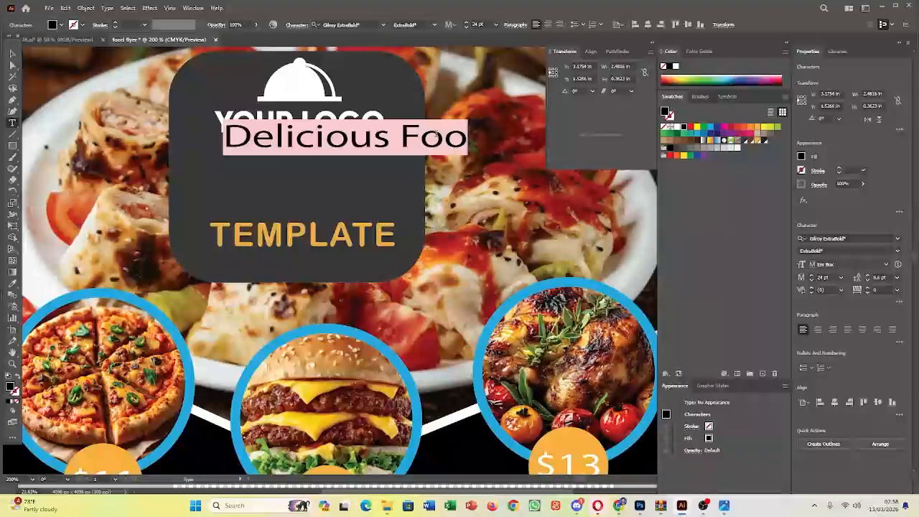
{"action": "type", "text": "d"}
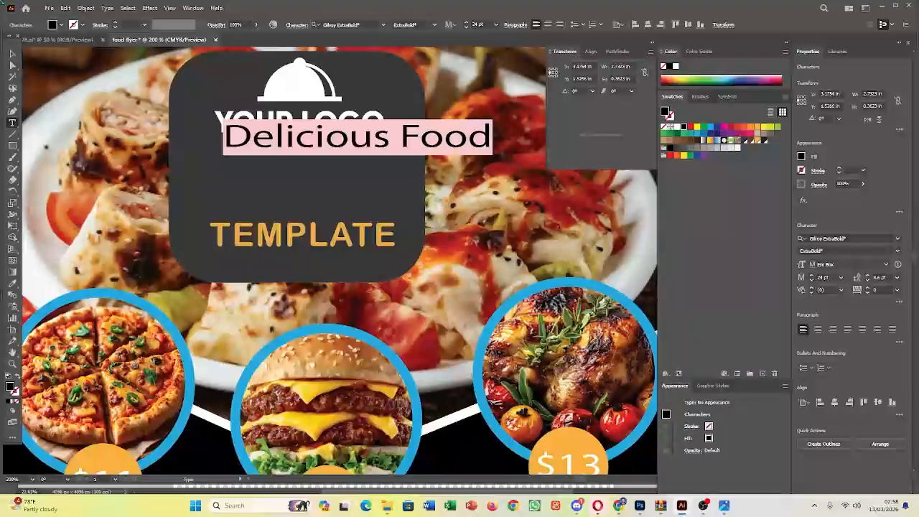
Set the Delicious Food text's font size to 14 pt and place it just below the logo, about X 3.16 in, Y 1.71 in
{"action": "left_click", "coordinate": [13, 53]}
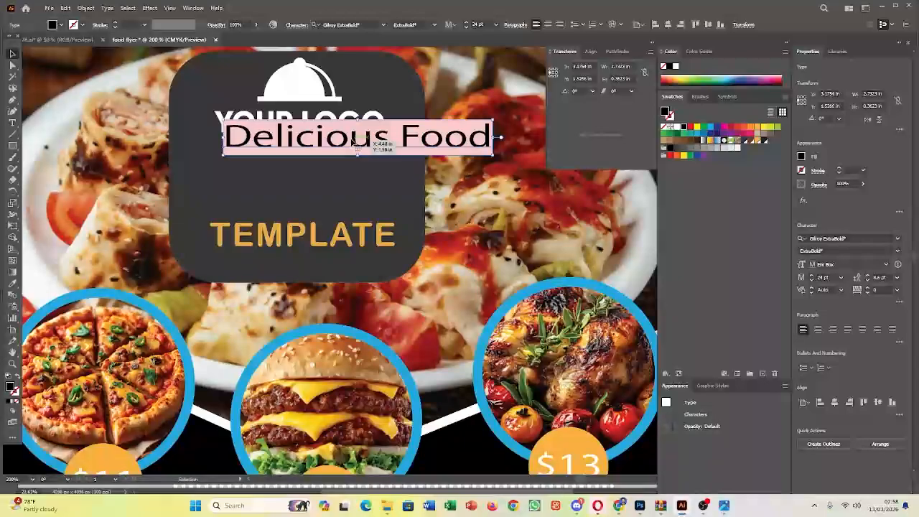
{"action": "left_click_drag", "start_coordinate": [357, 142], "coordinate": [301, 174]}
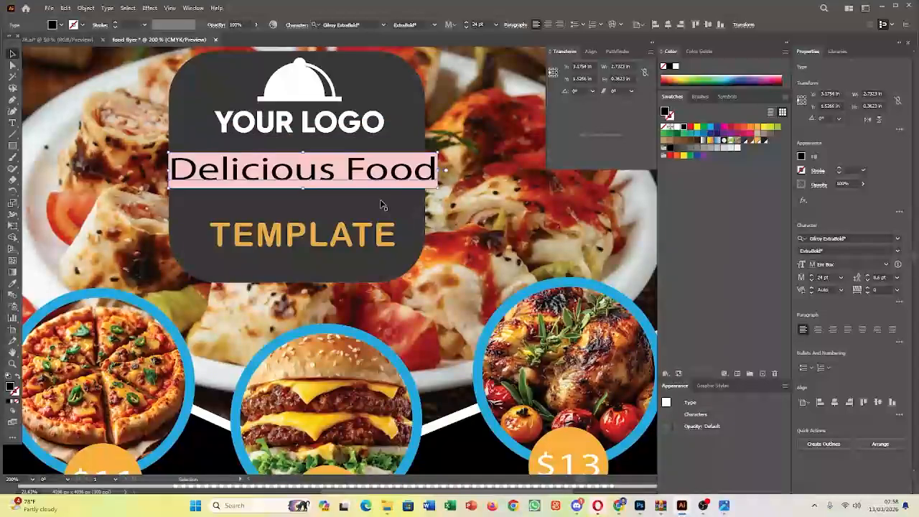
{"action": "left_click", "coordinate": [842, 278]}
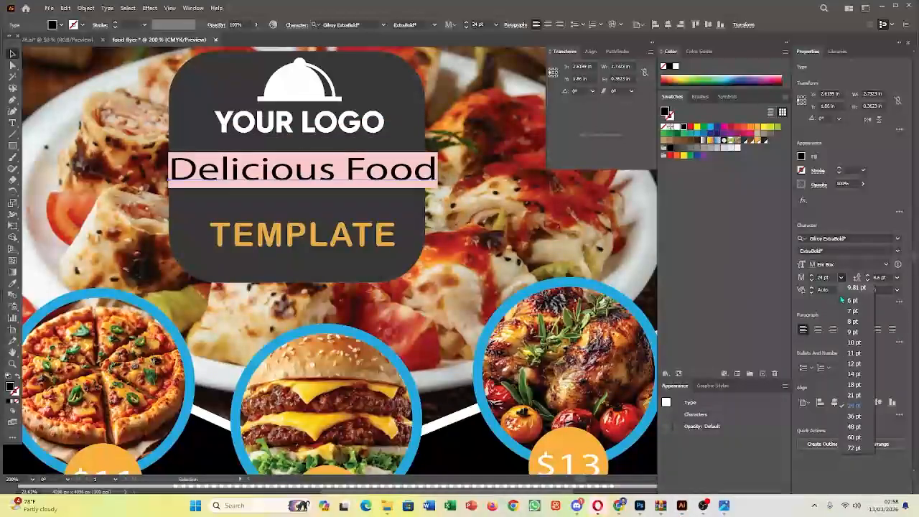
{"action": "left_click", "coordinate": [854, 385]}
{"action": "left_click_drag", "start_coordinate": [318, 175], "coordinate": [336, 165]}
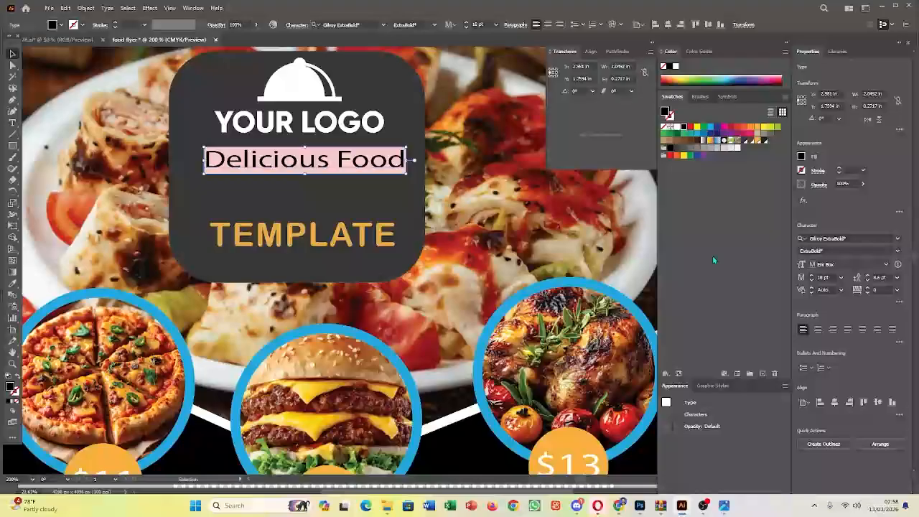
{"action": "left_click", "coordinate": [842, 278]}
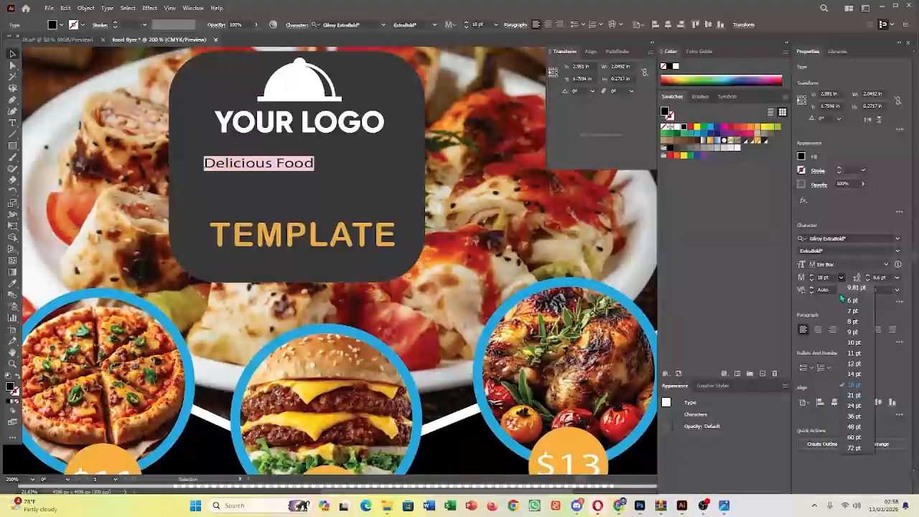
{"action": "left_click", "coordinate": [854, 374]}
{"action": "left_click_drag", "start_coordinate": [349, 160], "coordinate": [365, 156]}
Move TEMPLATE up beneath Delicious Food to about Y 2.12 in and horizontally centre-align the logo, both texts and the panel
{"action": "left_click_drag", "start_coordinate": [358, 231], "coordinate": [355, 190]}
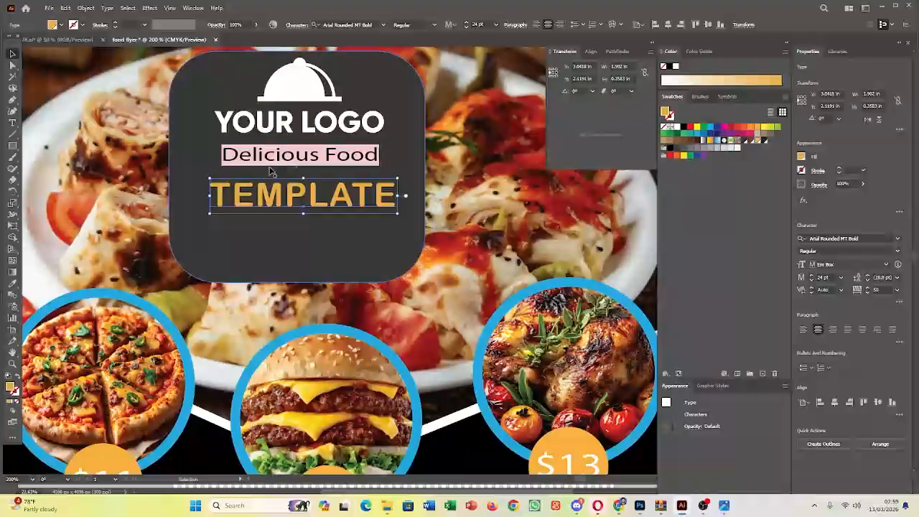
{"action": "left_click", "coordinate": [299, 132], "text": "shift"}
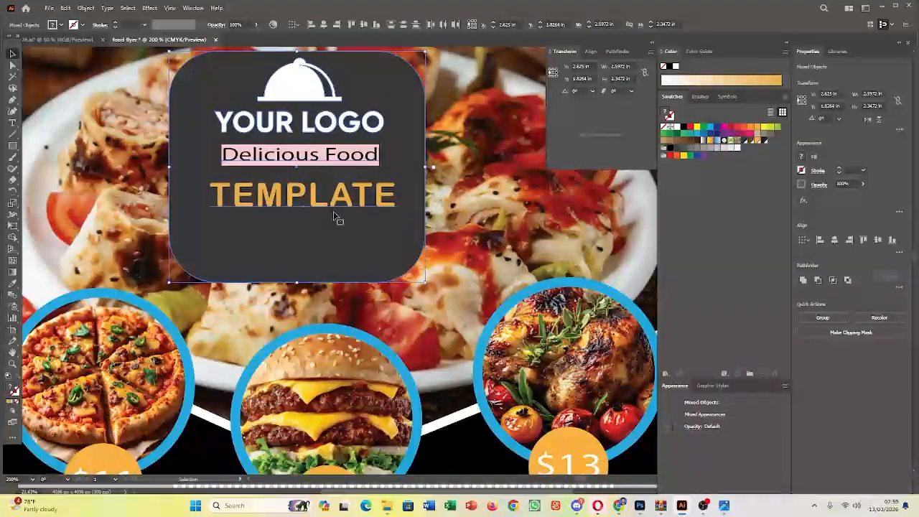
{"action": "left_click", "coordinate": [324, 25]}
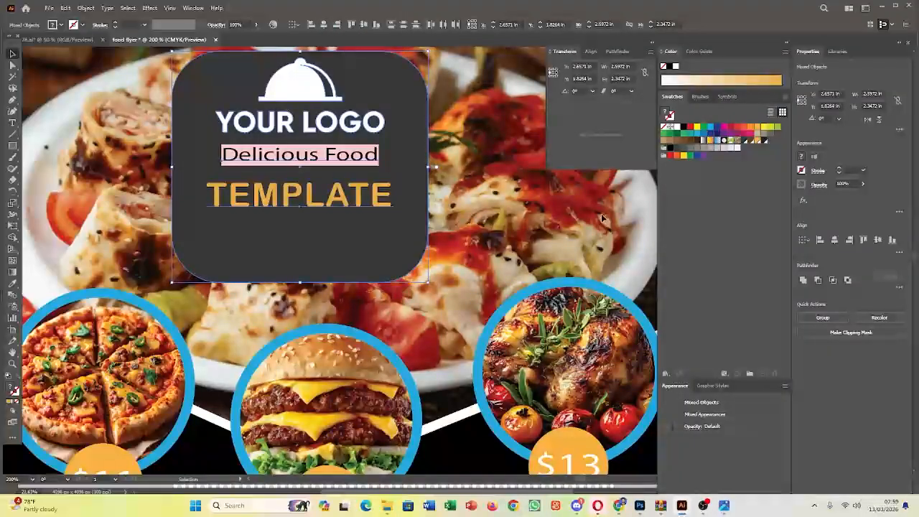
{"action": "scroll", "coordinate": [304, 225], "scroll_direction": "down", "scroll_amount": 4}
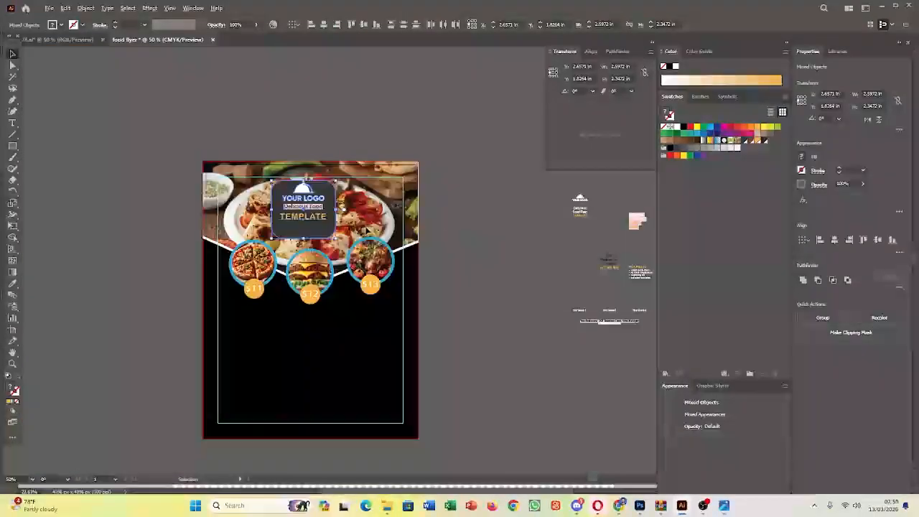
{"action": "left_click", "coordinate": [478, 252]}
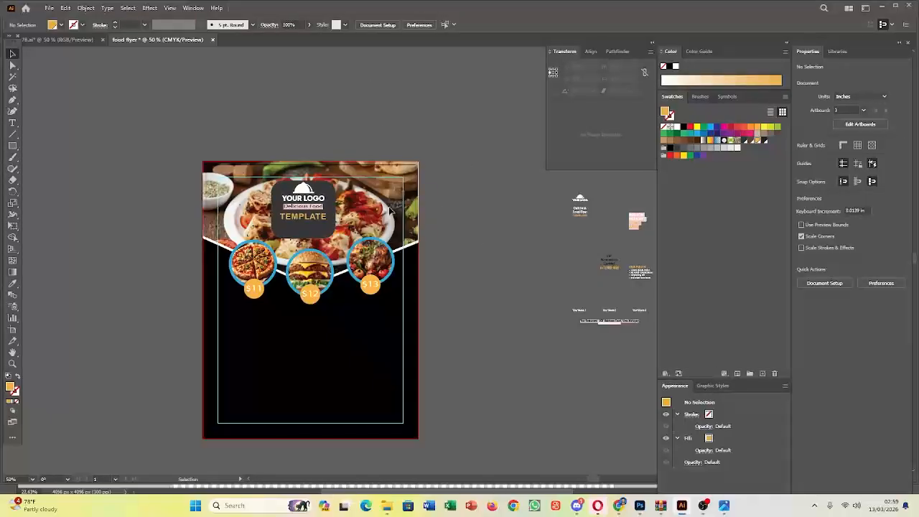
Move the Delicious Food text off the panel to the empty area above the artboard, about X 2.33 in, Y -0.84 in
{"action": "scroll", "coordinate": [284, 177], "scroll_direction": "up", "scroll_amount": 3}
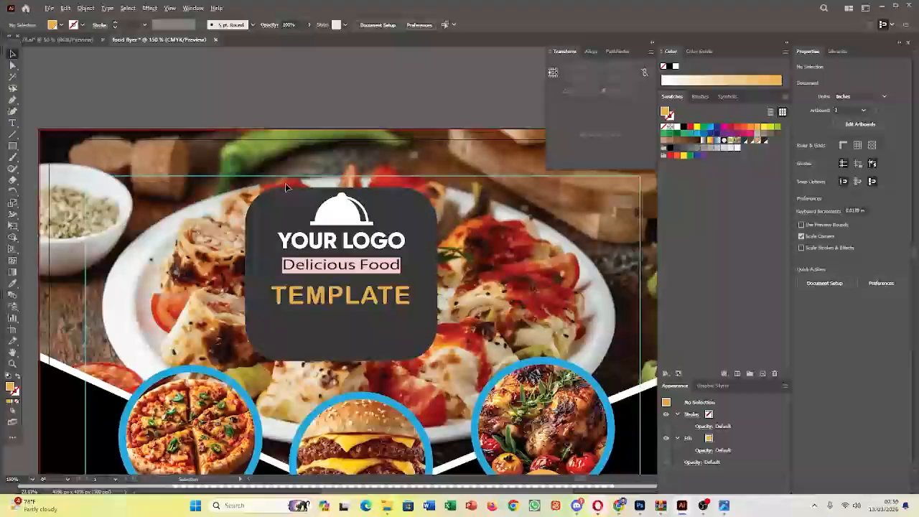
{"action": "left_click", "coordinate": [344, 275]}
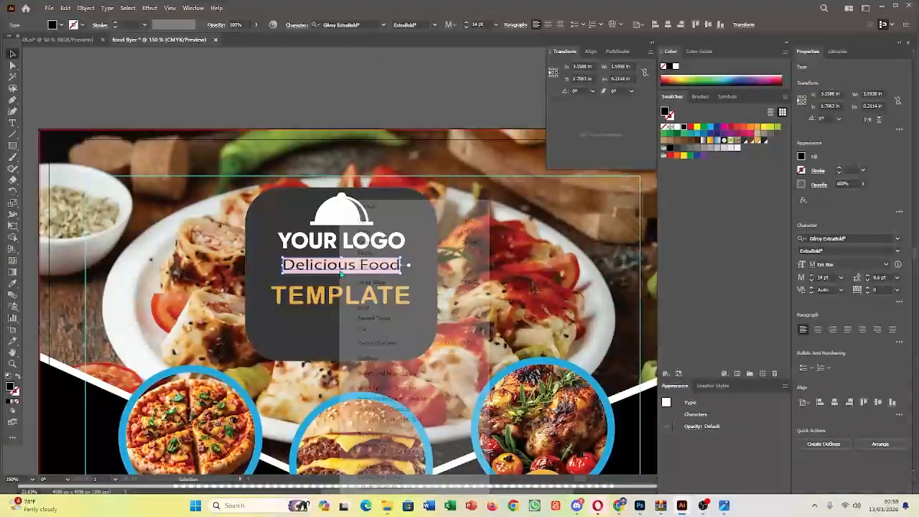
{"action": "right_click", "coordinate": [340, 275]}
{"action": "mouse_move", "coordinate": [366, 357]}
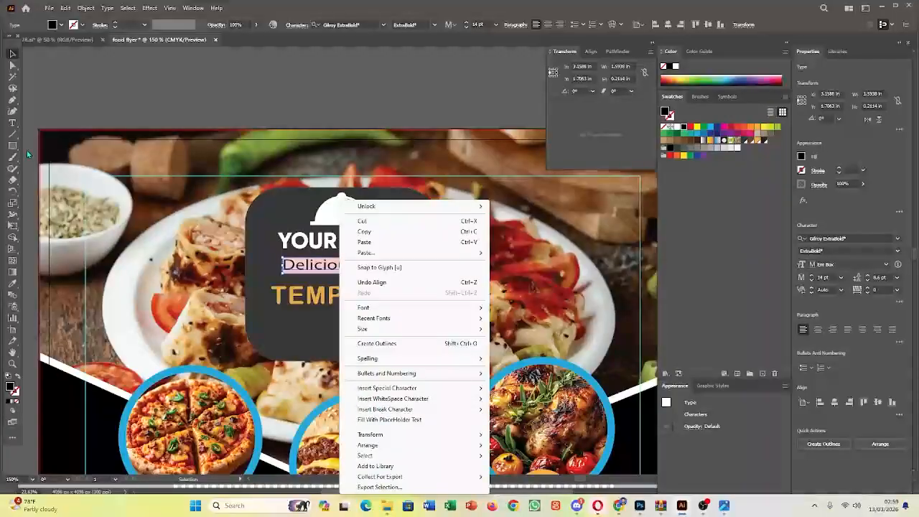
{"action": "left_click", "coordinate": [100, 79]}
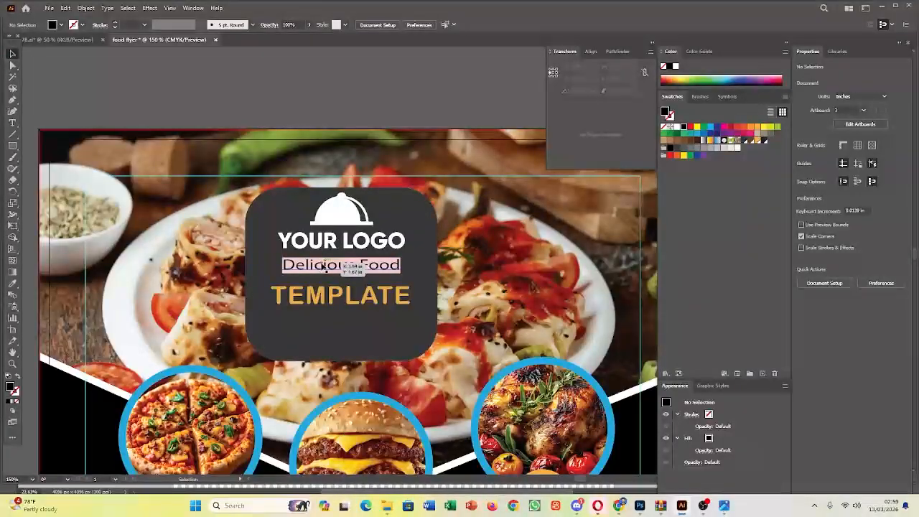
{"action": "left_click_drag", "start_coordinate": [319, 265], "coordinate": [278, 79]}
{"action": "left_click", "coordinate": [363, 86]}
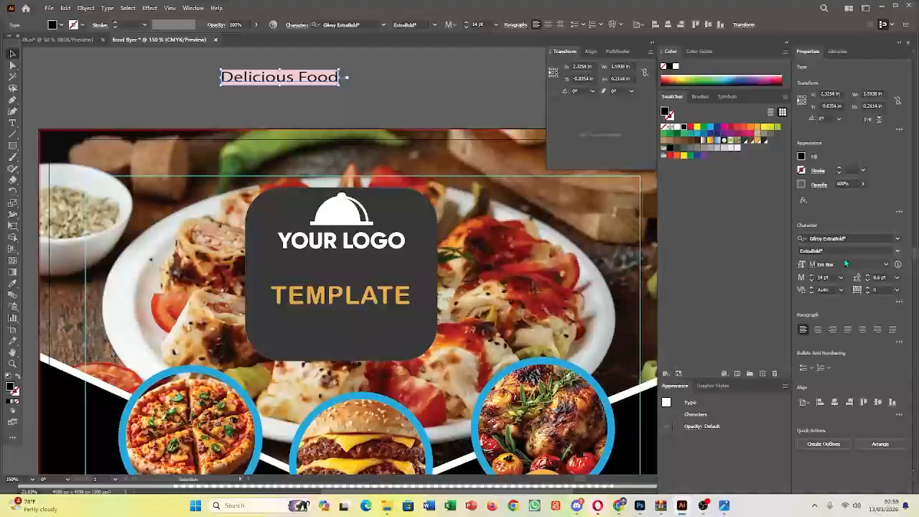
Try Cap Height as the font height reference of the Delicious Food text, and restore Em Box
{"action": "left_click", "coordinate": [888, 265]}
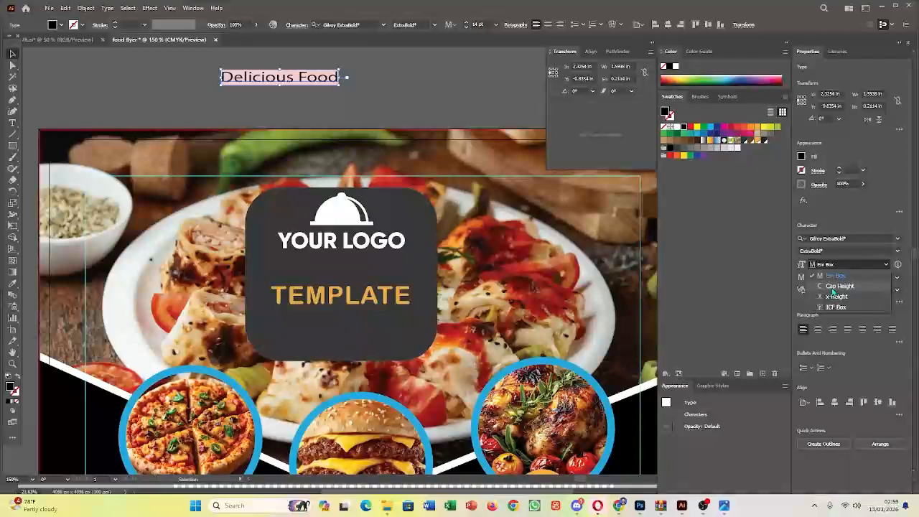
{"action": "left_click", "coordinate": [837, 286]}
{"action": "left_click", "coordinate": [828, 289]}
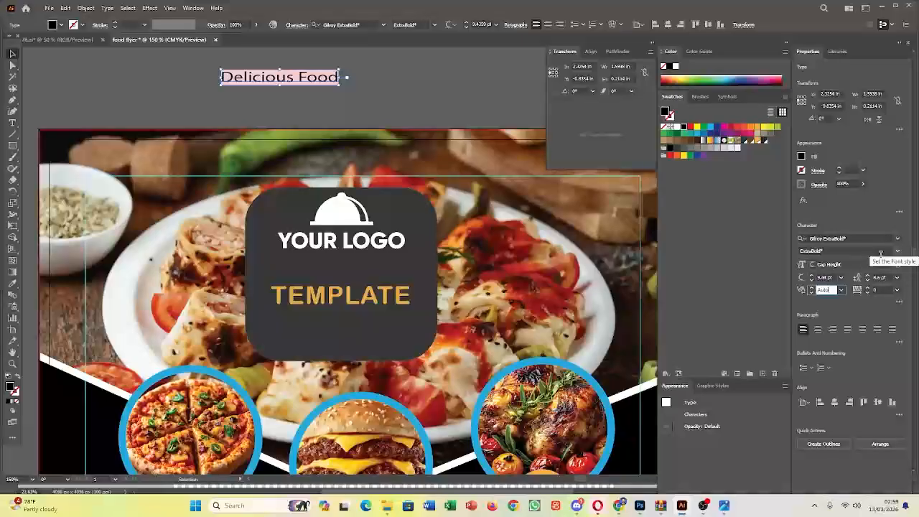
{"action": "left_click", "coordinate": [898, 251]}
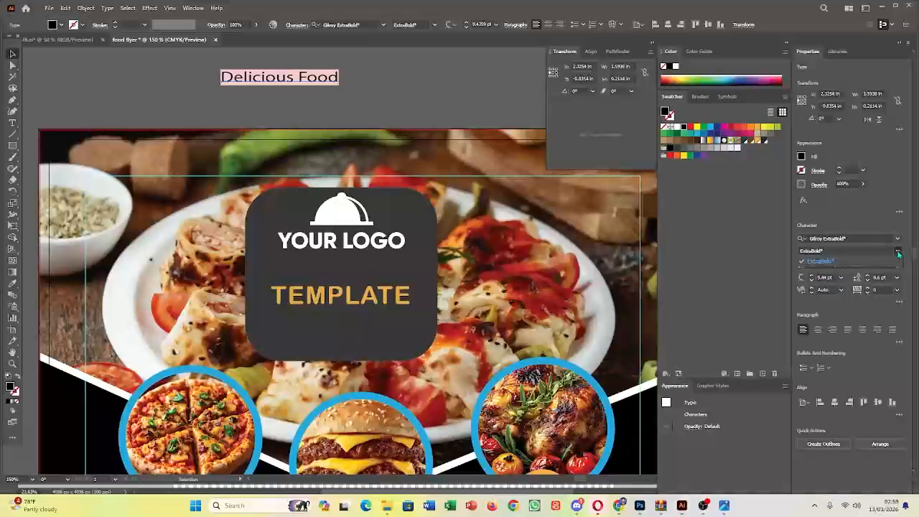
{"action": "left_click", "coordinate": [831, 264]}
{"action": "left_click", "coordinate": [885, 265]}
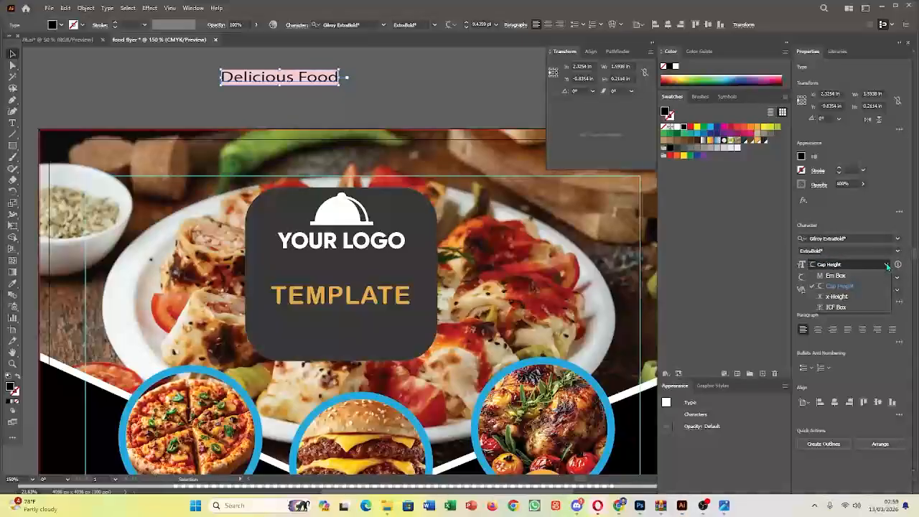
{"action": "left_click", "coordinate": [836, 276]}
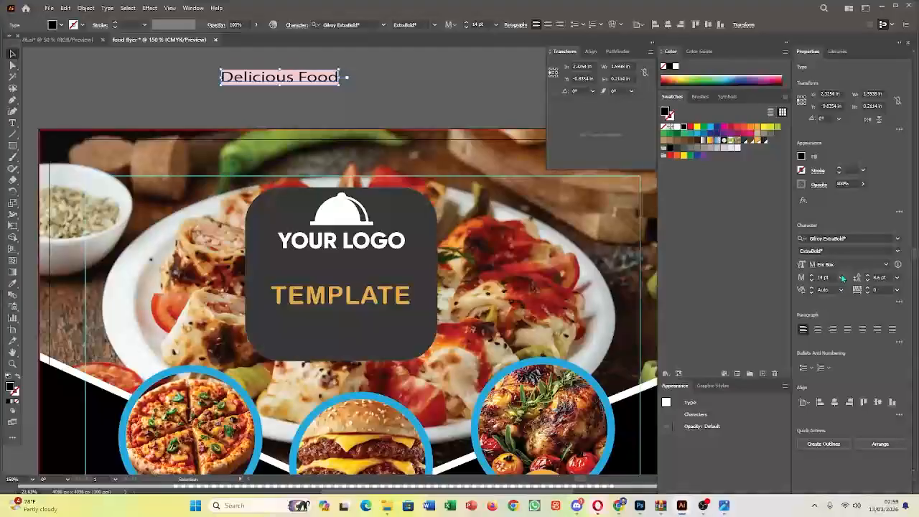
Set the Delicious Food text's font height reference to ICF Box
{"action": "left_click", "coordinate": [345, 87]}
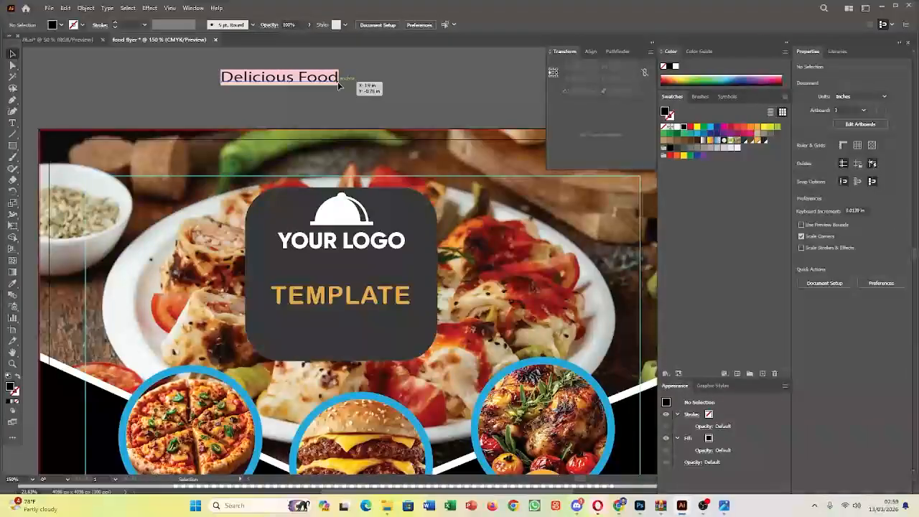
{"action": "left_click", "coordinate": [330, 79]}
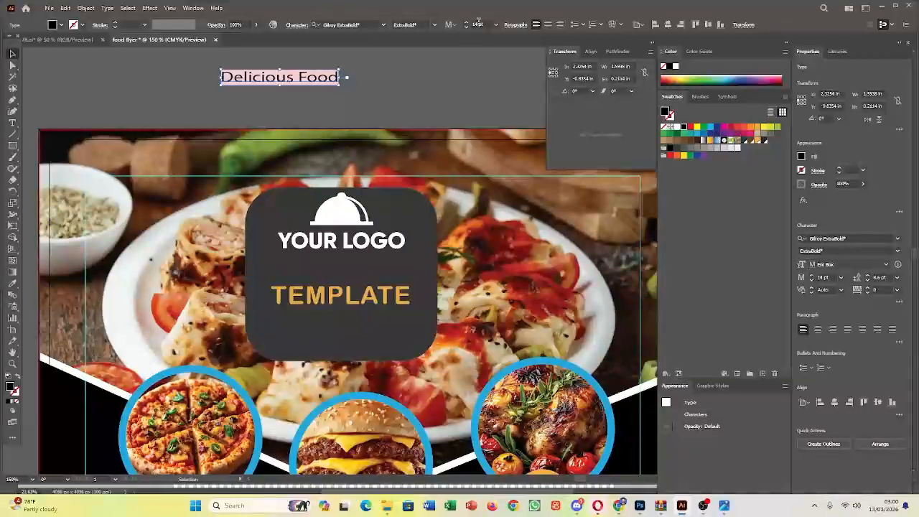
{"action": "left_click", "coordinate": [456, 26]}
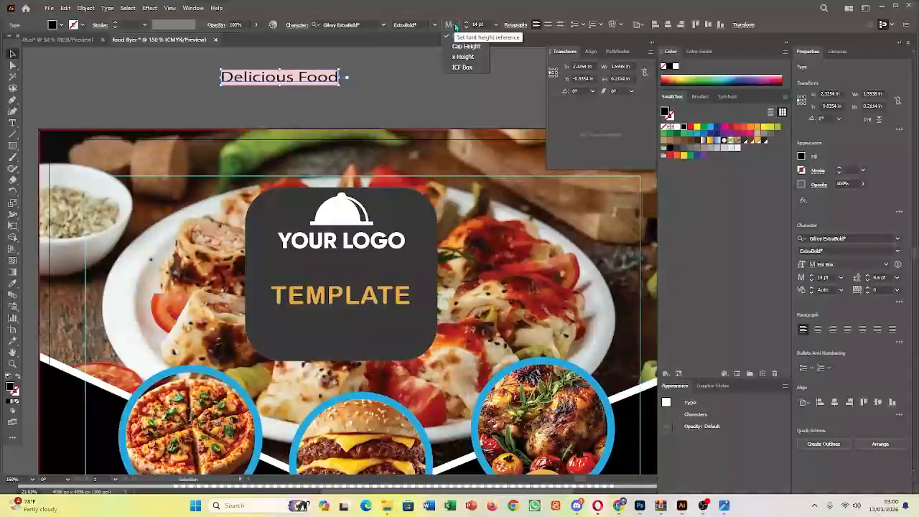
{"action": "left_click", "coordinate": [462, 67]}
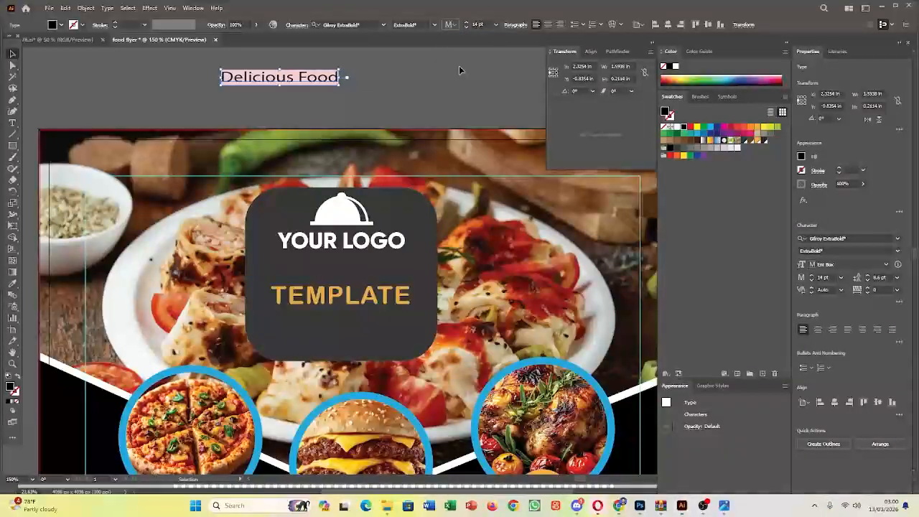
{"action": "left_click", "coordinate": [410, 73]}
{"action": "left_click", "coordinate": [331, 81]}
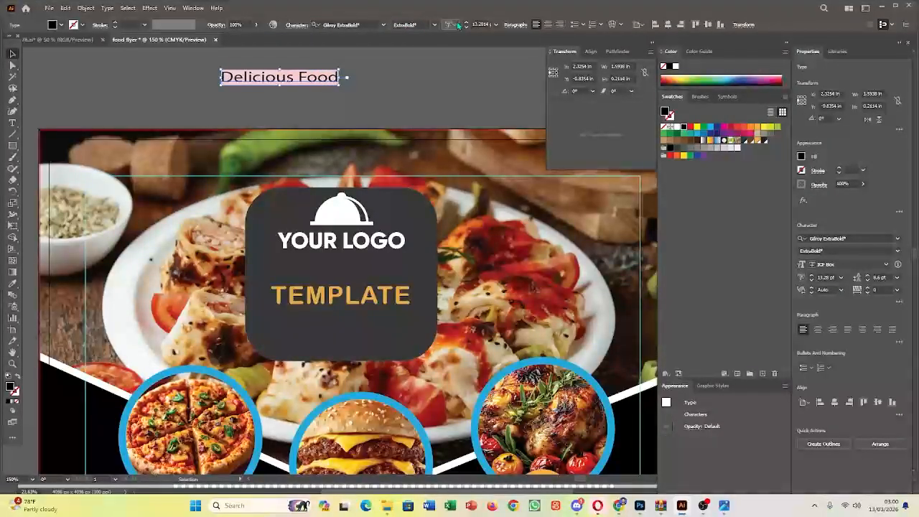
Set the Delicious Food text's font height reference to Em Box and move it to about X 2.71 in, Y -0.75 in
{"action": "left_click", "coordinate": [459, 25]}
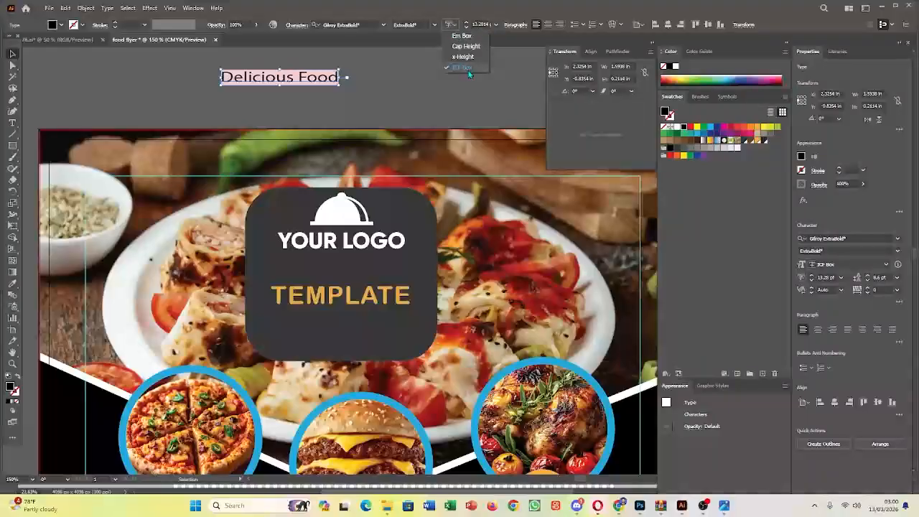
{"action": "left_click", "coordinate": [462, 35]}
{"action": "left_click", "coordinate": [361, 83]}
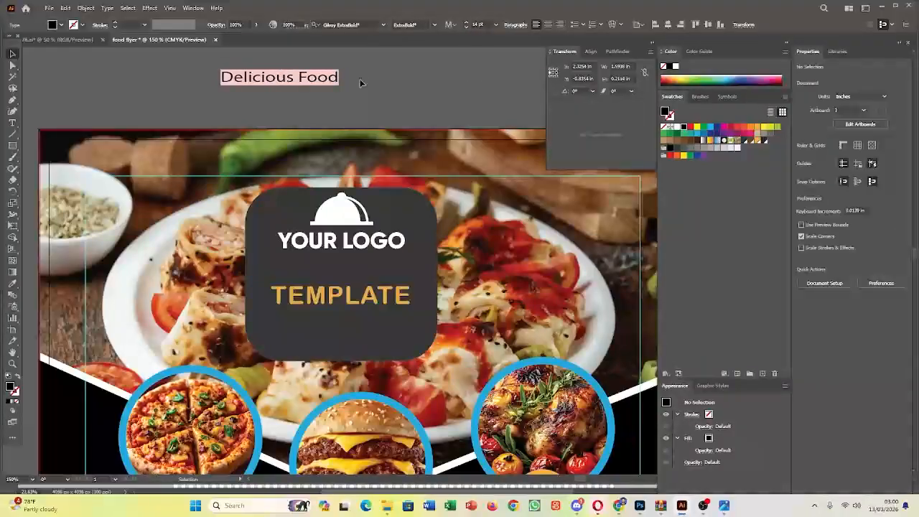
{"action": "left_click", "coordinate": [333, 79]}
{"action": "left_click_drag", "start_coordinate": [333, 79], "coordinate": [363, 85]}
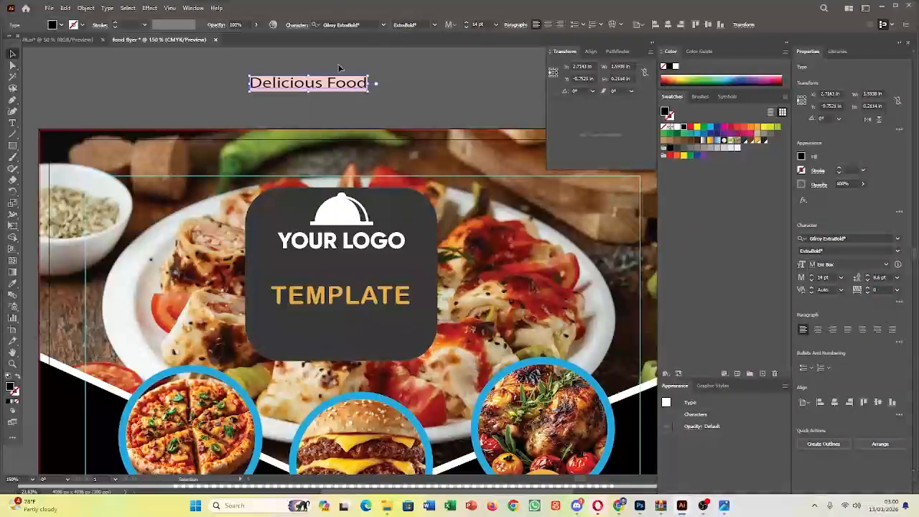
Switch to the Essentials workspace and move the Delicious Food text to about X 2.35 in, Y -0.70 in above the artboard
{"action": "left_click", "coordinate": [194, 8]}
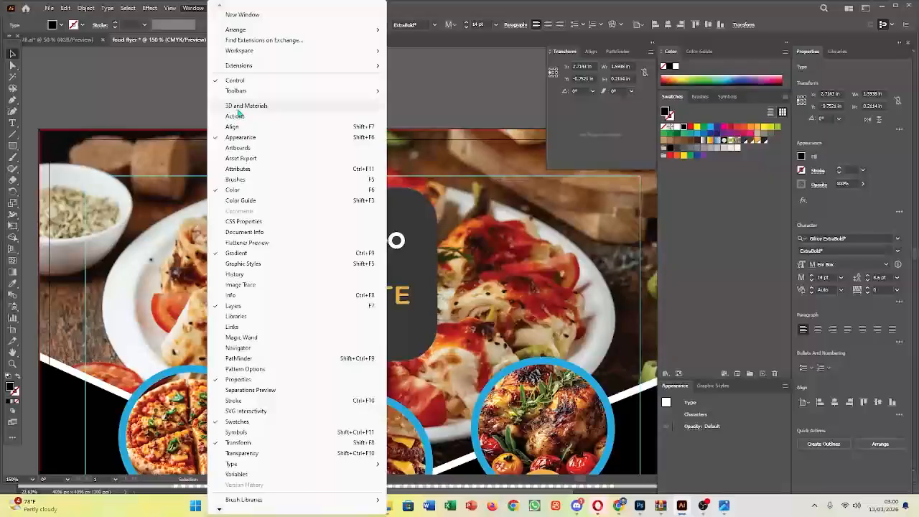
{"action": "mouse_move", "coordinate": [238, 54]}
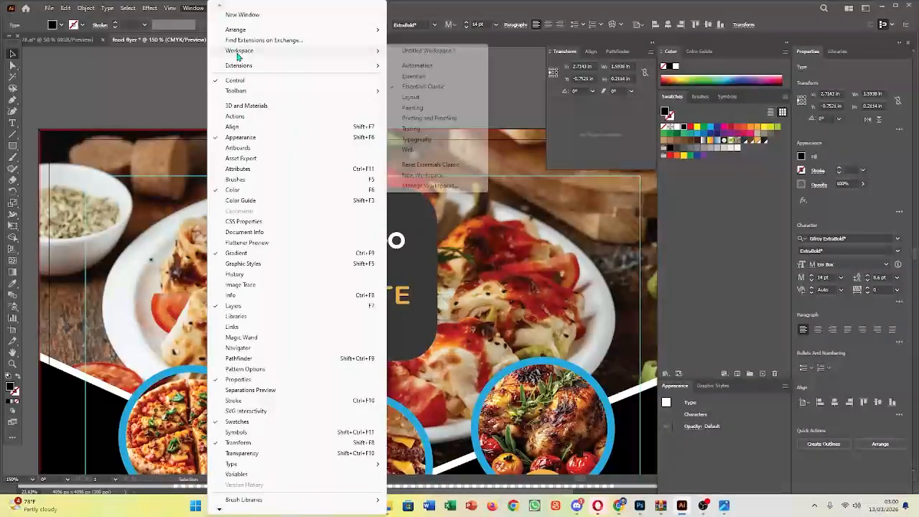
{"action": "left_click", "coordinate": [421, 78]}
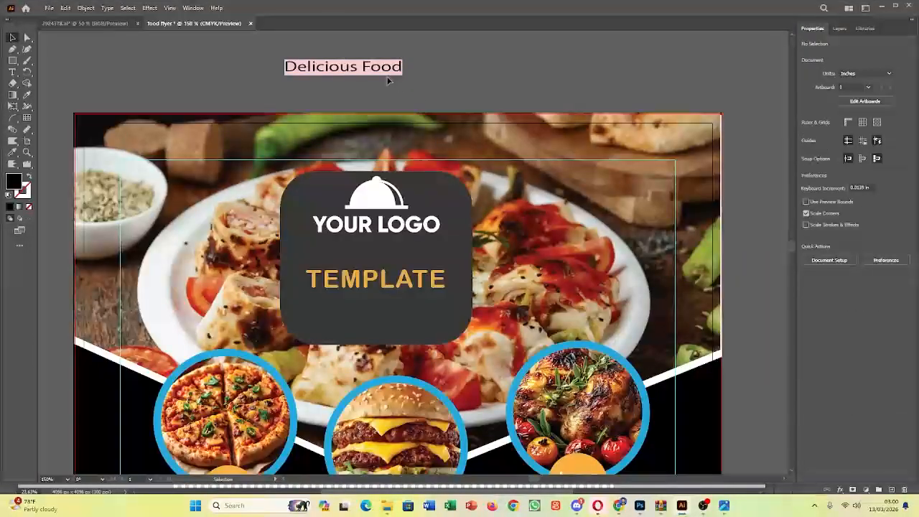
{"action": "left_click_drag", "start_coordinate": [377, 74], "coordinate": [345, 70]}
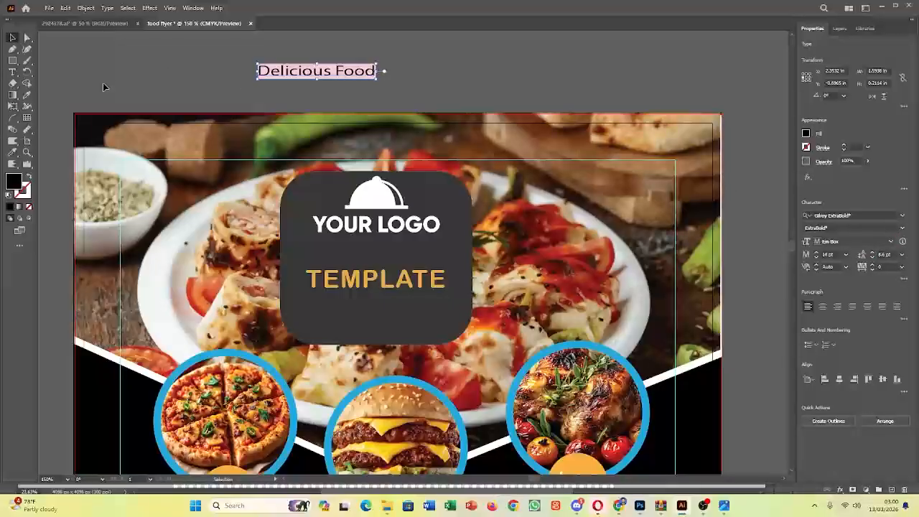
Switch the workspace back to Essentials Classic
{"action": "left_click", "coordinate": [194, 7]}
{"action": "mouse_move", "coordinate": [244, 51]}
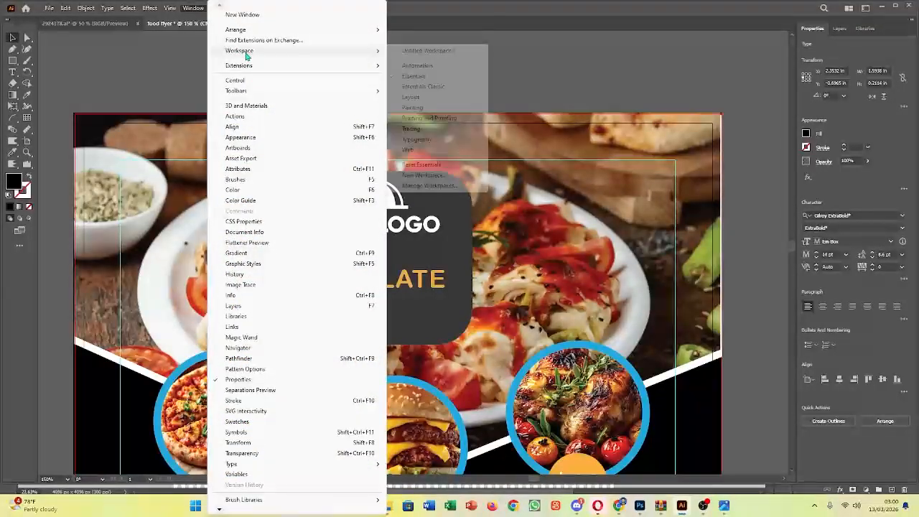
{"action": "left_click", "coordinate": [418, 89]}
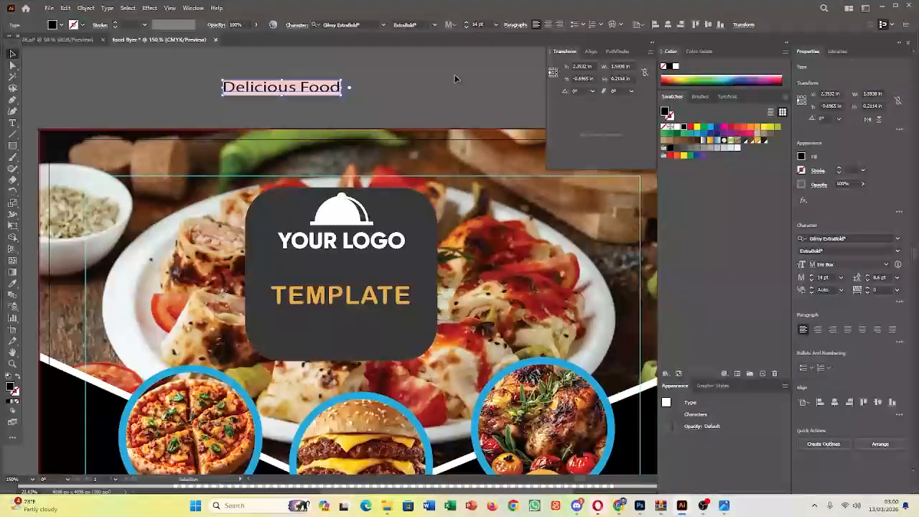
Add a test text reading decc beside Delicious Food above the artboard, and delete it
{"action": "left_click", "coordinate": [12, 122]}
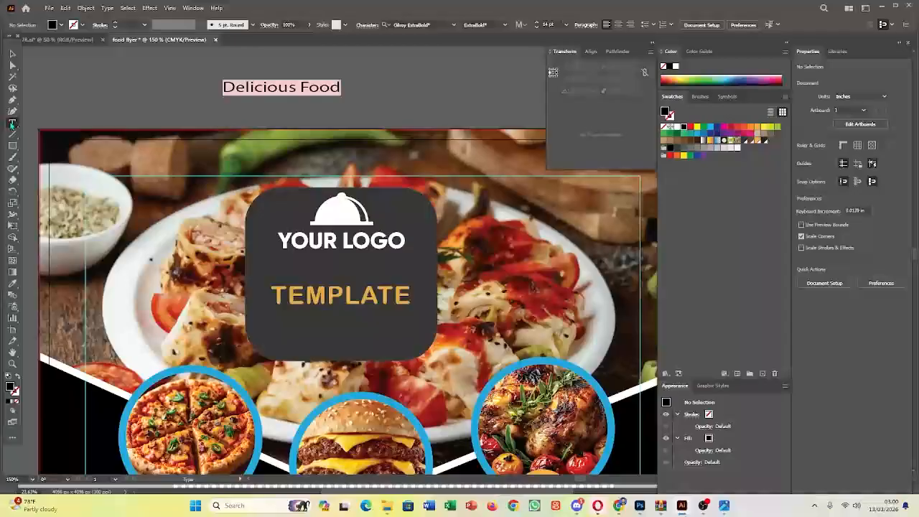
{"action": "left_click", "coordinate": [357, 86]}
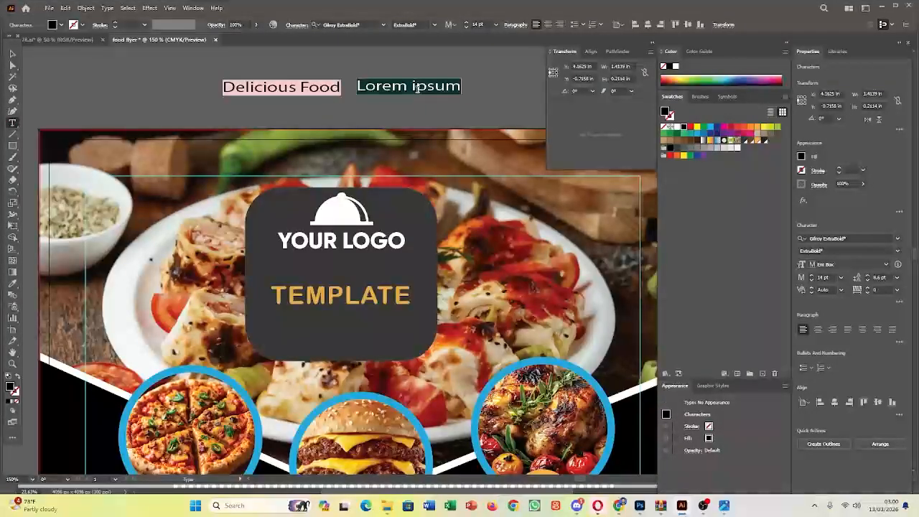
{"action": "type", "text": "decc"}
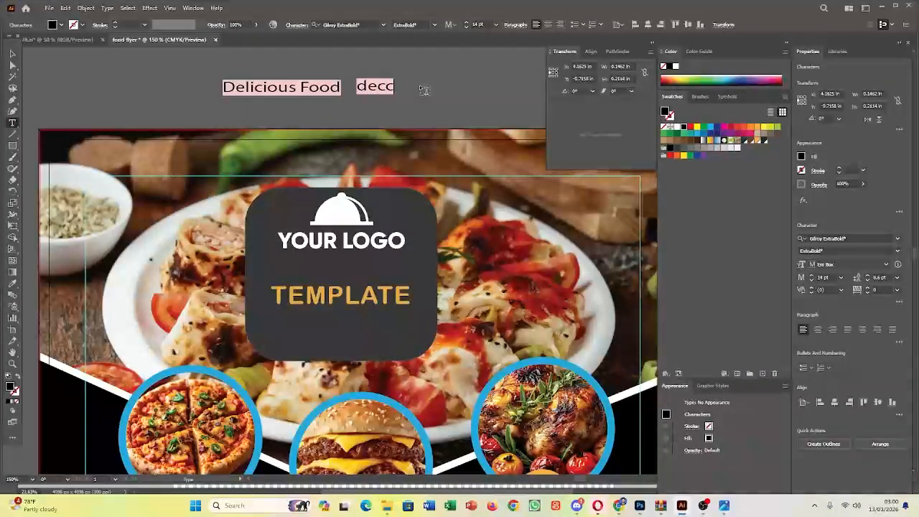
{"action": "left_click", "coordinate": [422, 87]}
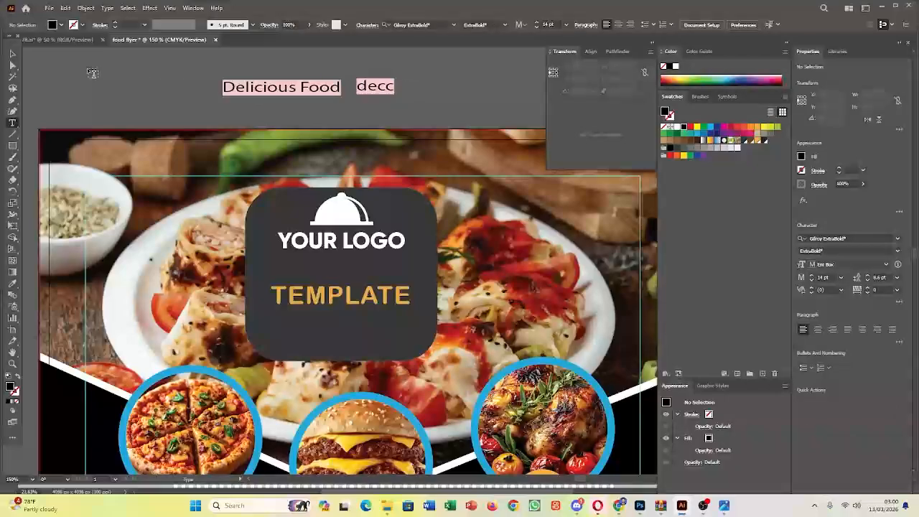
{"action": "left_click", "coordinate": [11, 53]}
{"action": "left_click", "coordinate": [393, 90]}
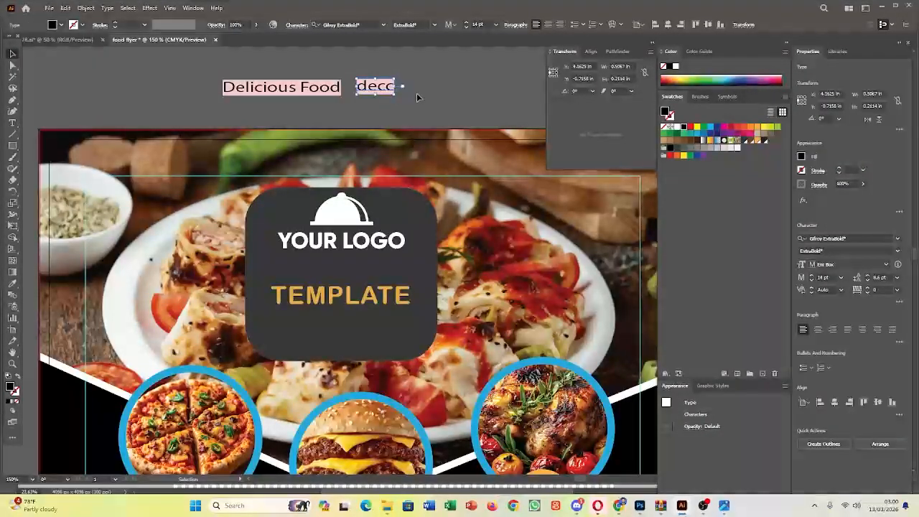
{"action": "key", "text": "Delete"}
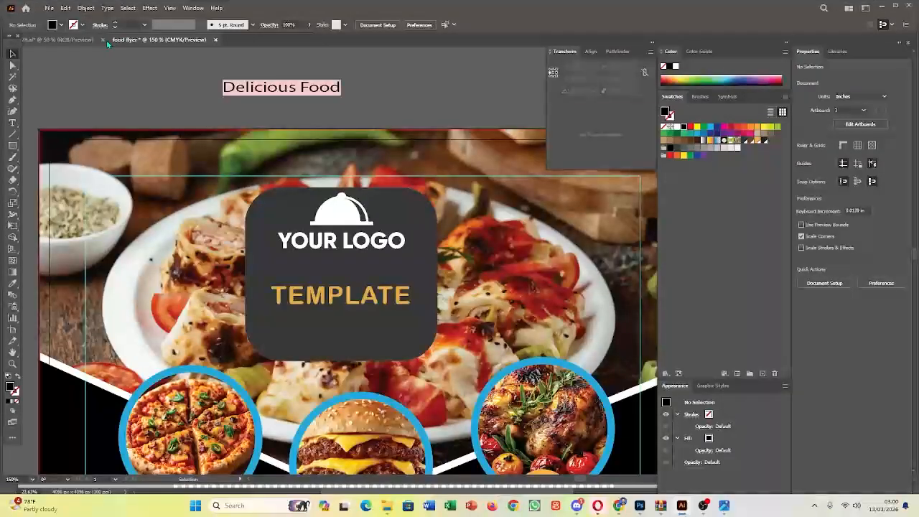
Close the other open document, 2924378.ai, without saving its changes
{"action": "left_click", "coordinate": [102, 39]}
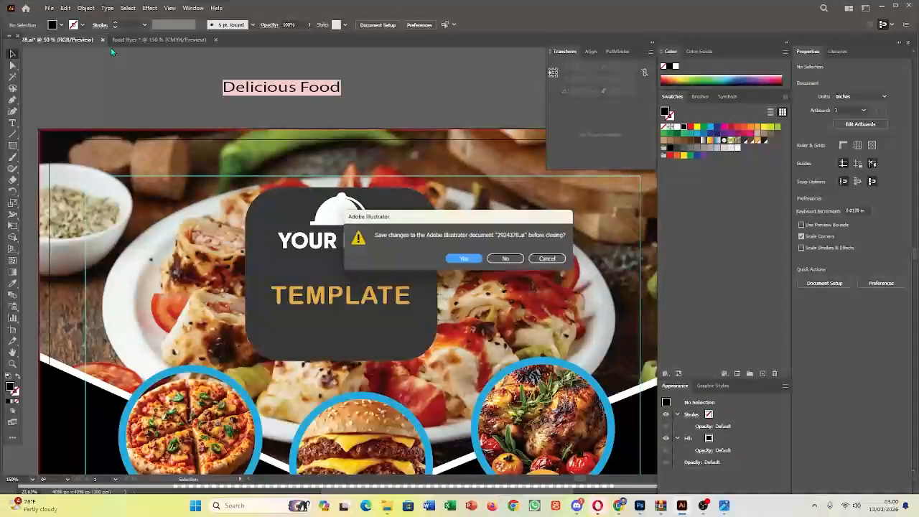
{"action": "left_click", "coordinate": [507, 260]}
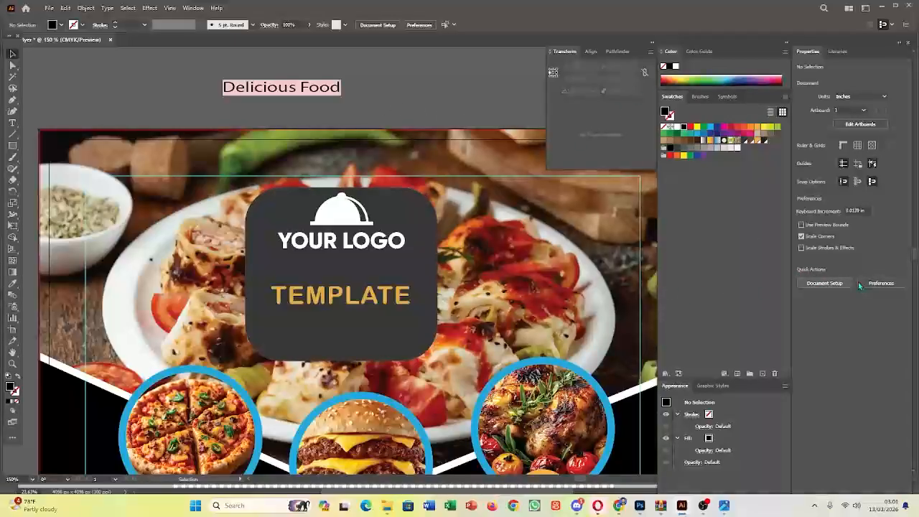
Reselect the ExtraBold style for the Delicious Food text and move it to about X 2.66 in, Y -0.70 in
{"action": "left_click", "coordinate": [279, 89]}
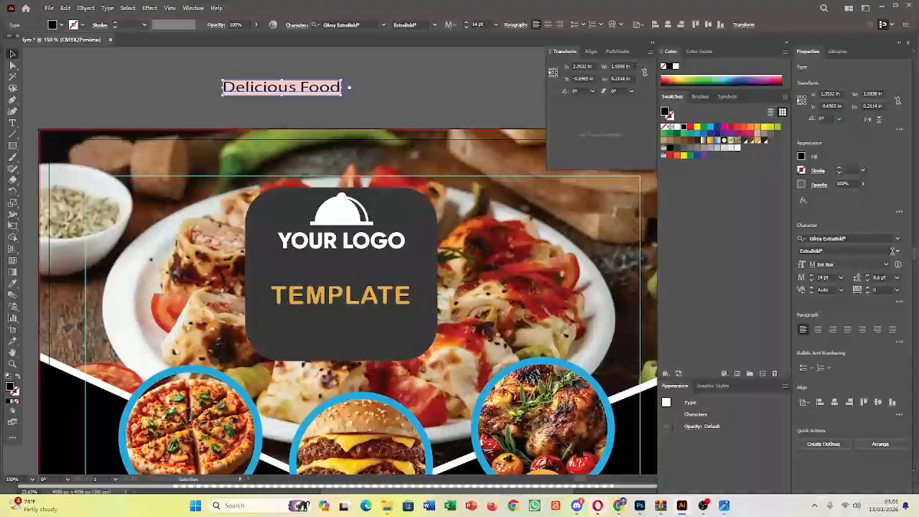
{"action": "left_click", "coordinate": [899, 253]}
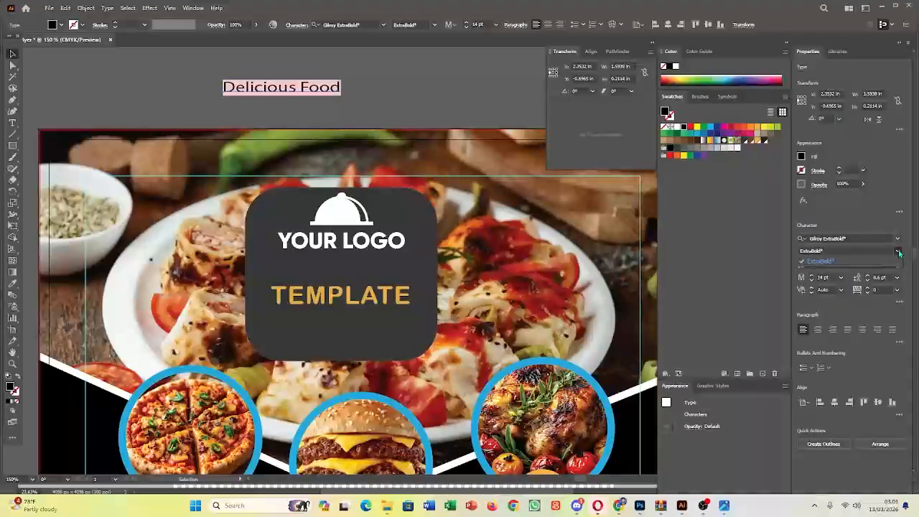
{"action": "left_click", "coordinate": [833, 262]}
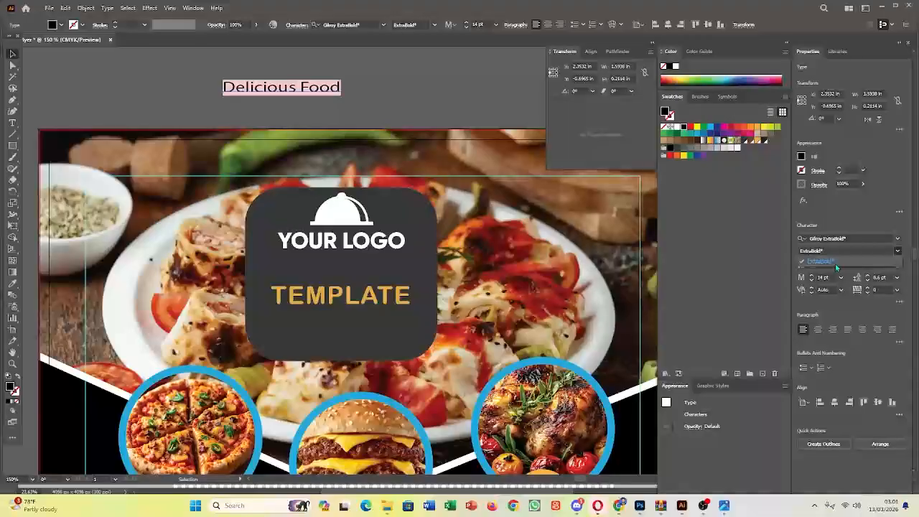
{"action": "left_click", "coordinate": [383, 91]}
{"action": "left_click_drag", "start_coordinate": [338, 86], "coordinate": [364, 88]}
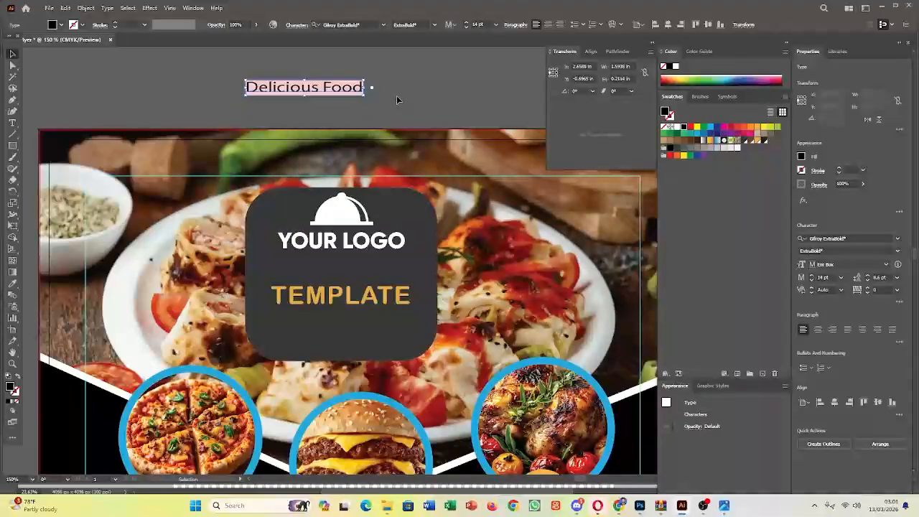
Change the Delicious Food text's font to Arial in the Black style
{"action": "left_click", "coordinate": [381, 95]}
{"action": "left_click", "coordinate": [350, 92]}
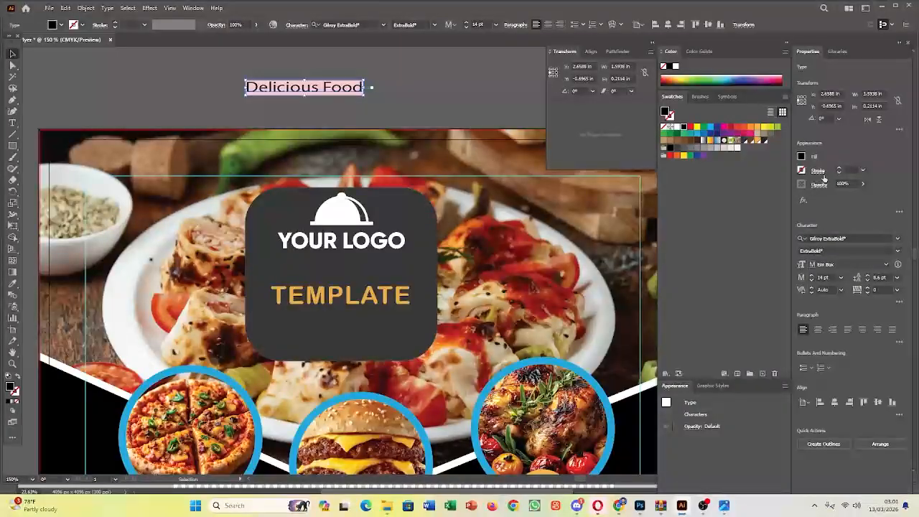
{"action": "left_click", "coordinate": [899, 240]}
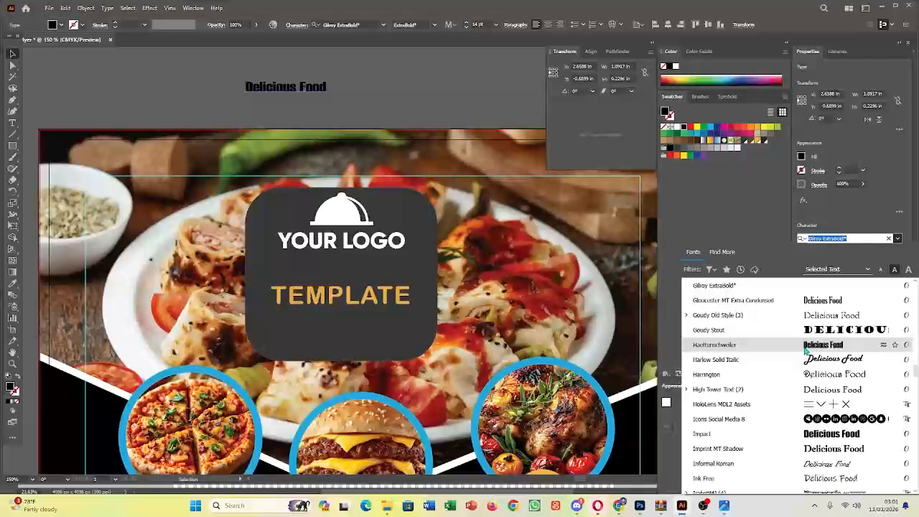
{"action": "scroll", "coordinate": [806, 350], "scroll_direction": "down", "scroll_amount": 15}
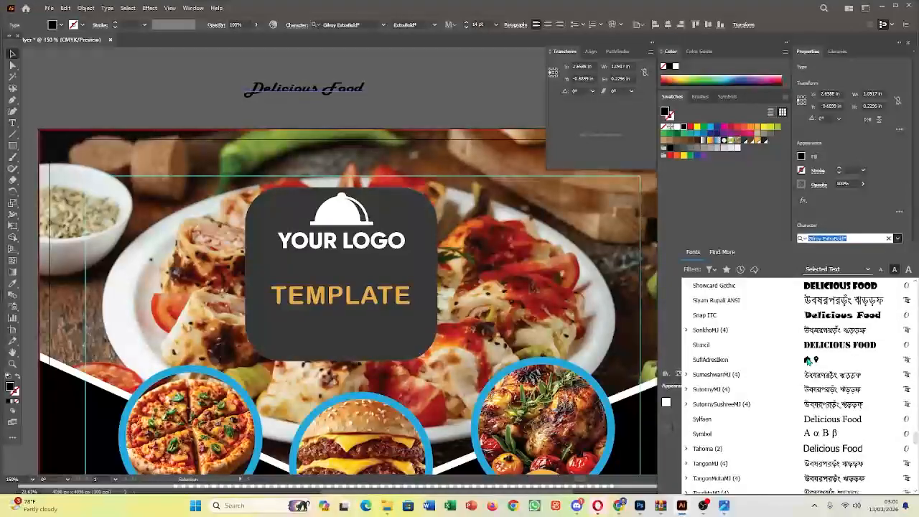
{"action": "scroll", "coordinate": [769, 345], "scroll_direction": "up", "scroll_amount": 20}
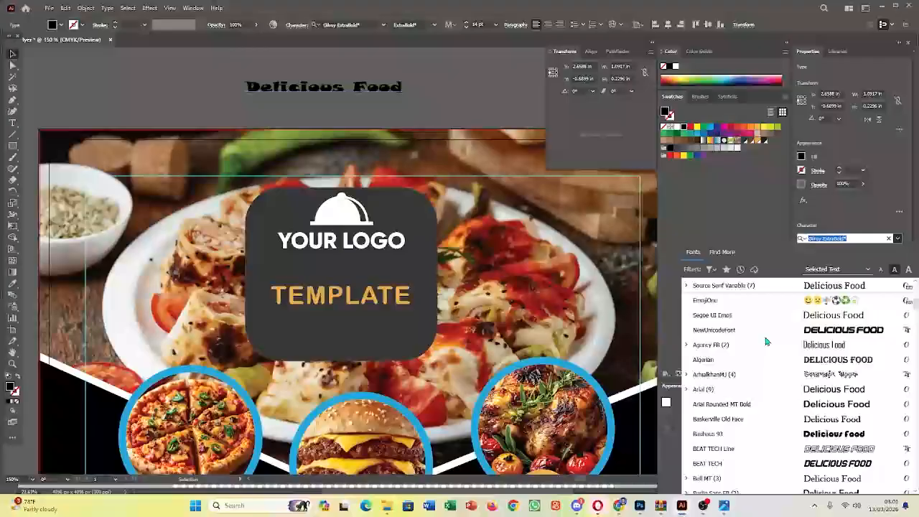
{"action": "scroll", "coordinate": [769, 340], "scroll_direction": "up", "scroll_amount": 5}
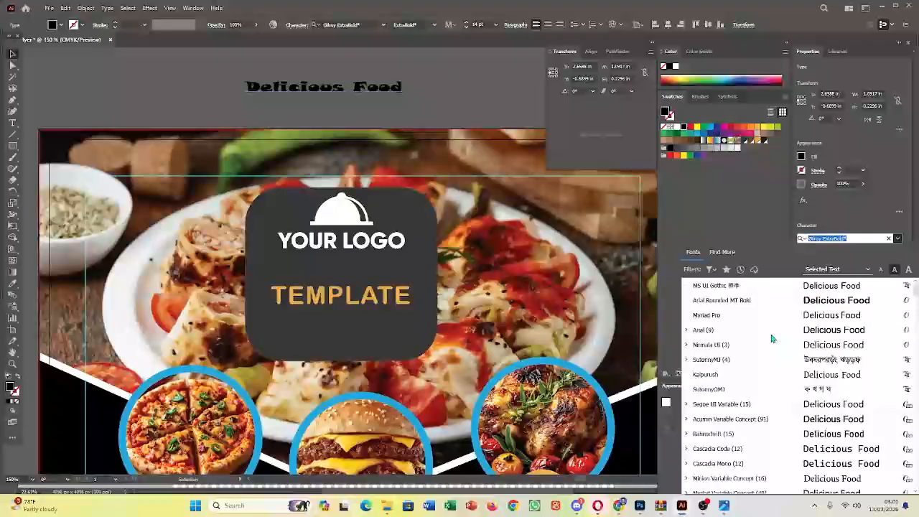
{"action": "left_click", "coordinate": [720, 329]}
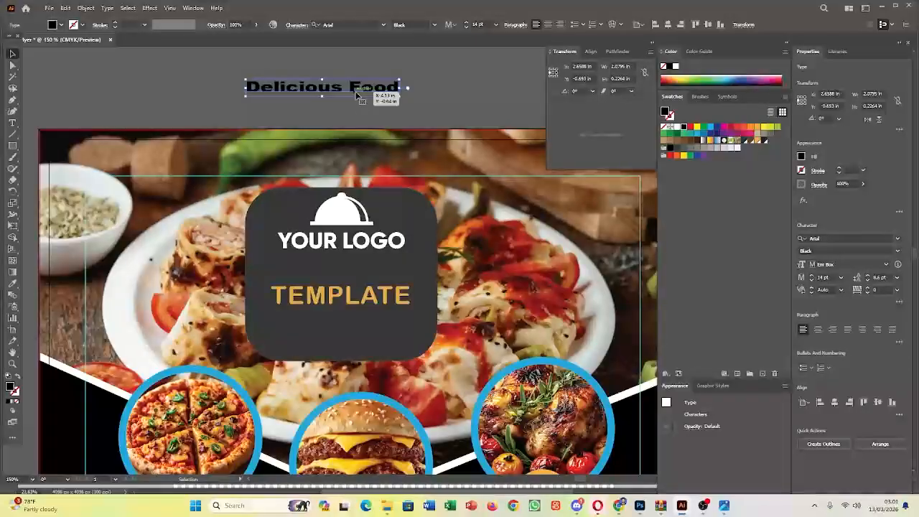
Move Delicious Food between the logo and TEMPLATE, about X 2.95 in, Y 1.71 in, and fill it white
{"action": "left_click_drag", "start_coordinate": [356, 91], "coordinate": [375, 269]}
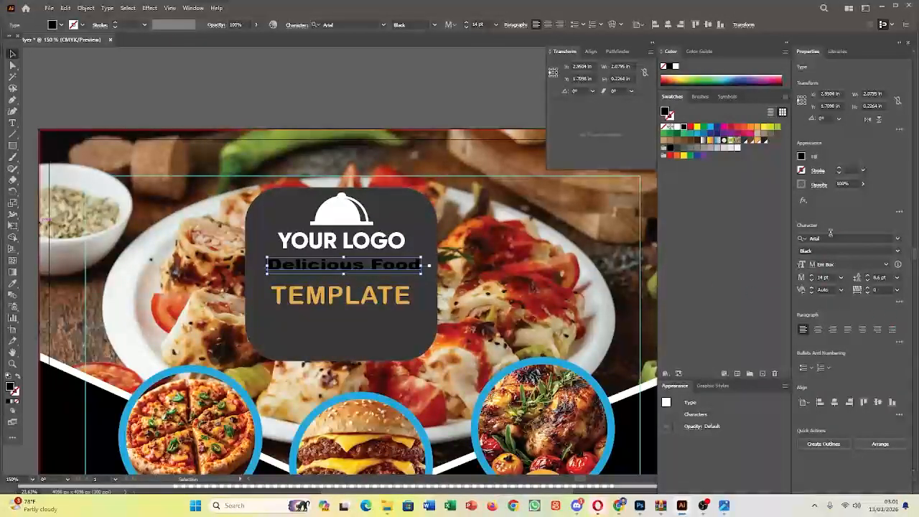
{"action": "left_click", "coordinate": [803, 157]}
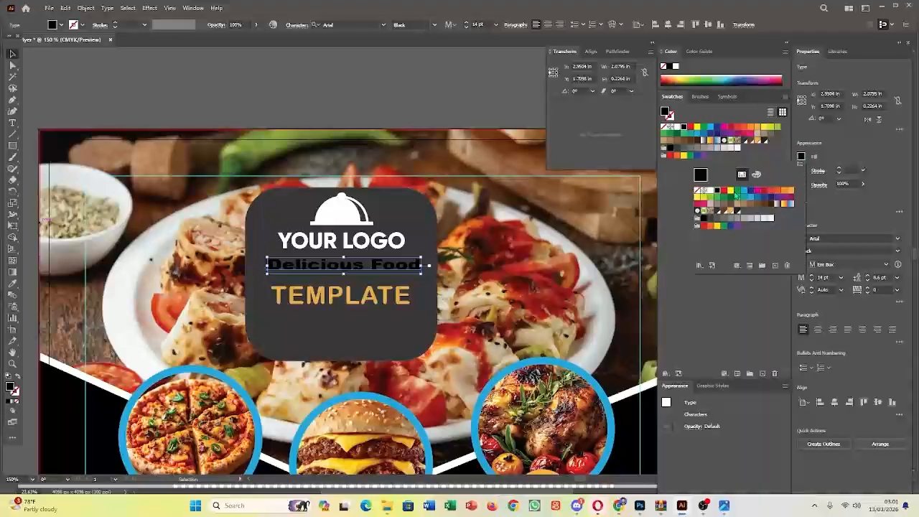
{"action": "left_click", "coordinate": [709, 191]}
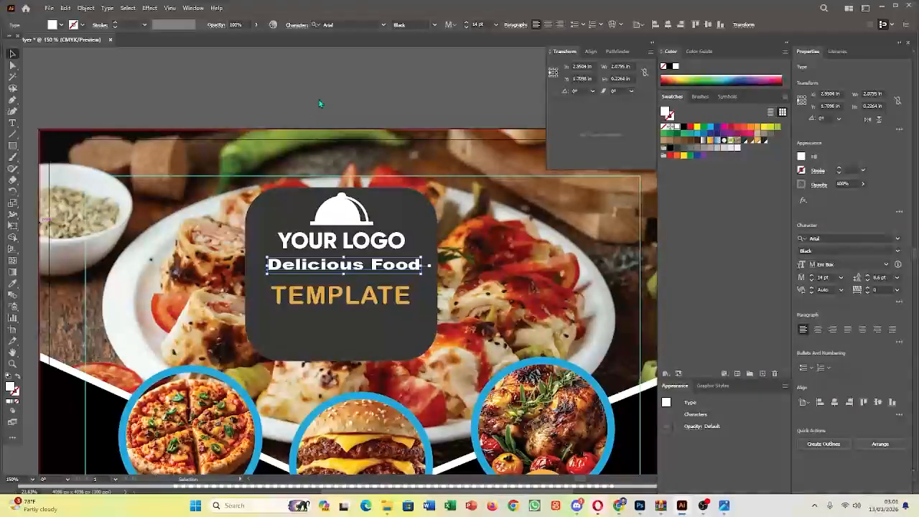
{"action": "left_click", "coordinate": [404, 102]}
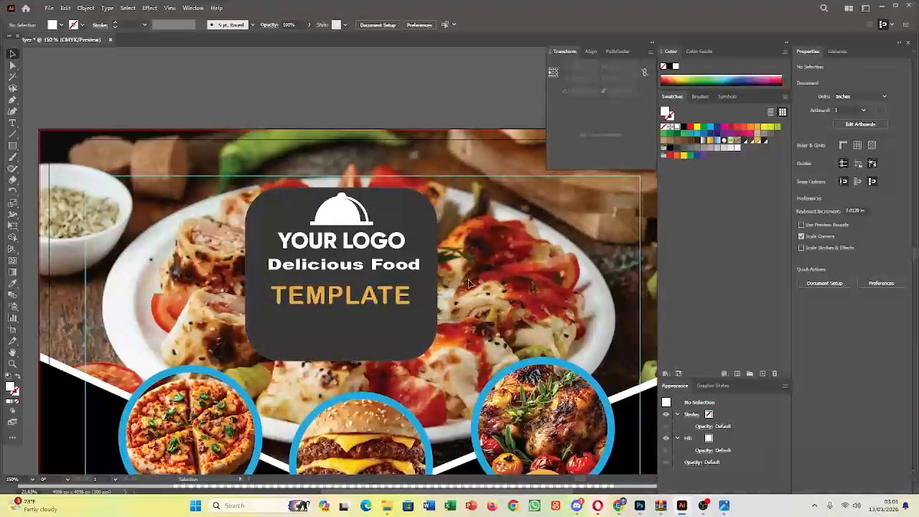
Change the TEMPLATE text's font to Arial in the Narrow Bold style
{"action": "scroll", "coordinate": [468, 283], "scroll_direction": "down", "scroll_amount": 3, "text": "alt"}
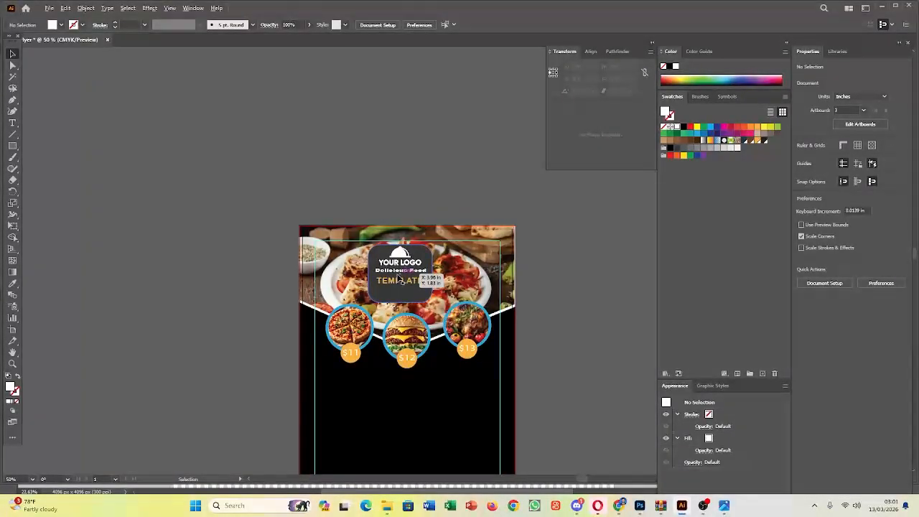
{"action": "scroll", "coordinate": [431, 273], "scroll_direction": "up", "scroll_amount": 3, "text": "alt"}
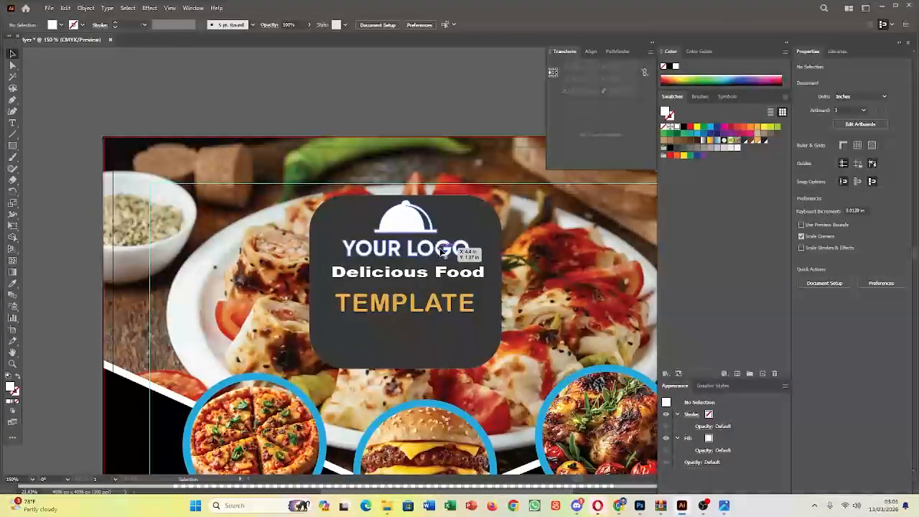
{"action": "left_click", "coordinate": [442, 249]}
{"action": "left_click", "coordinate": [463, 303]}
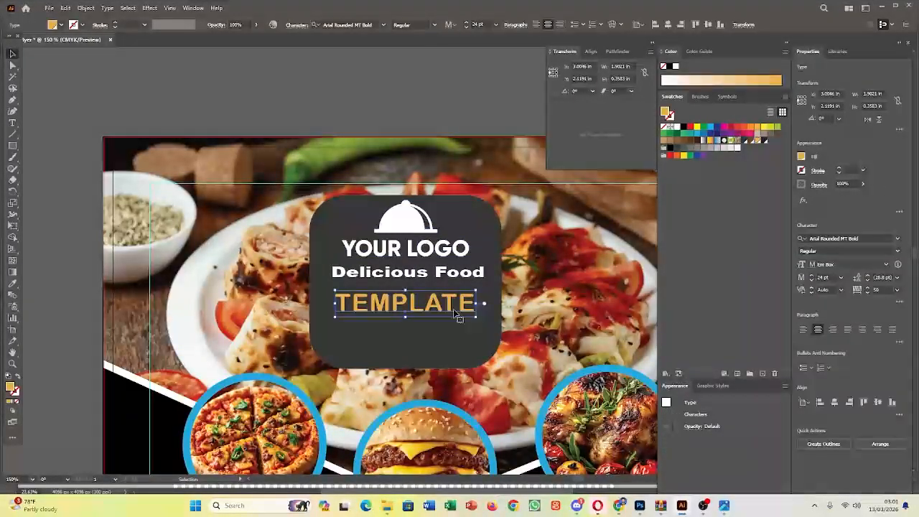
{"action": "left_click", "coordinate": [897, 239]}
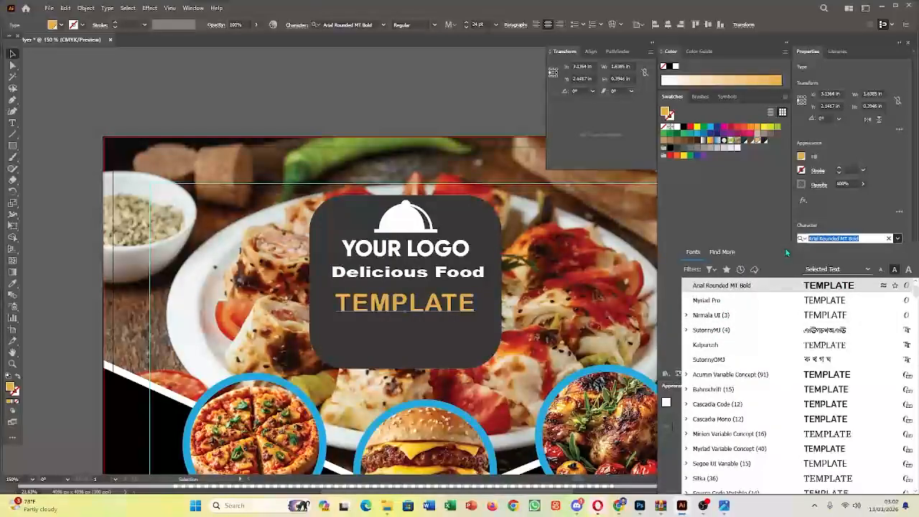
{"action": "type", "text": "ar"}
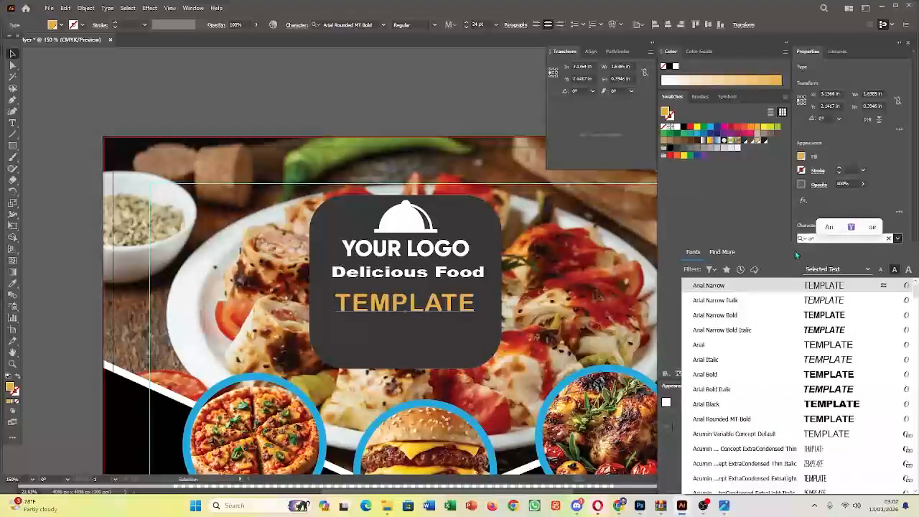
{"action": "type", "text": "a"}
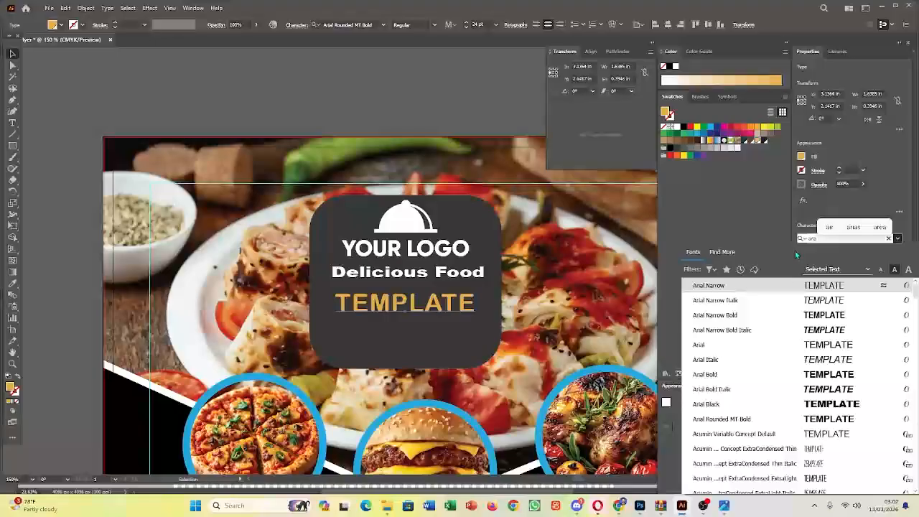
{"action": "key", "text": "BackSpace"}
{"action": "type", "text": "ial"}
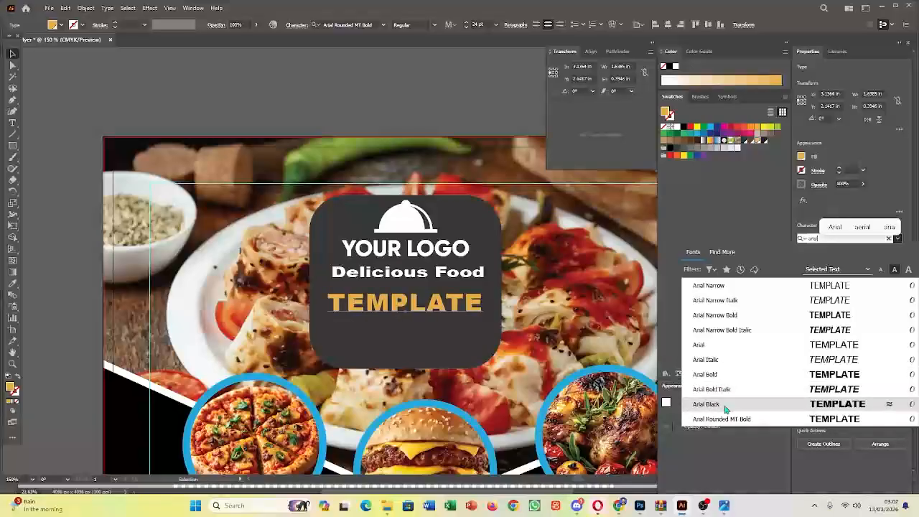
{"action": "left_click", "coordinate": [746, 320]}
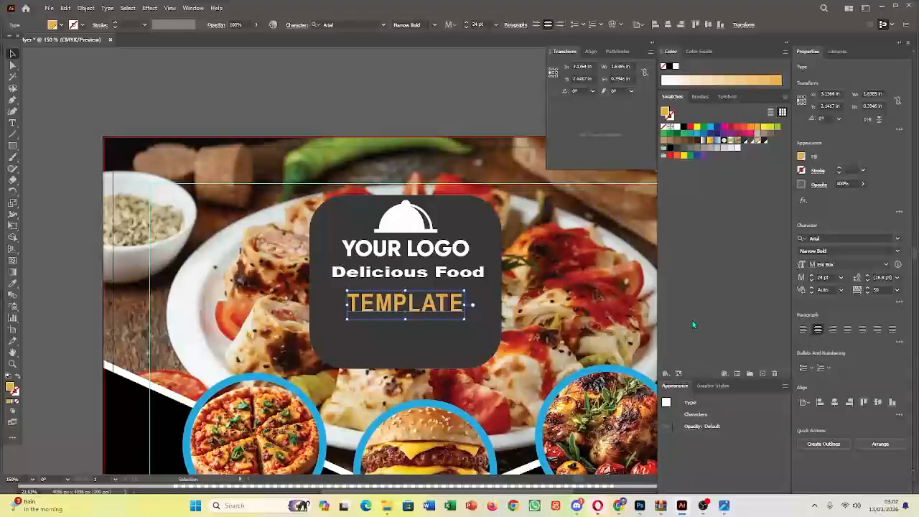
Change the Delicious Food text's font to Myriad Pro Regular
{"action": "left_click", "coordinate": [460, 274]}
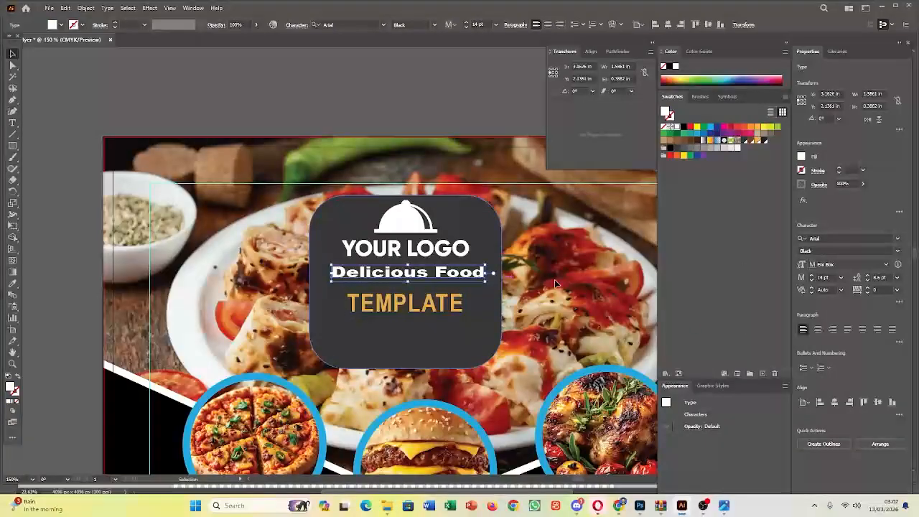
{"action": "left_click", "coordinate": [899, 240]}
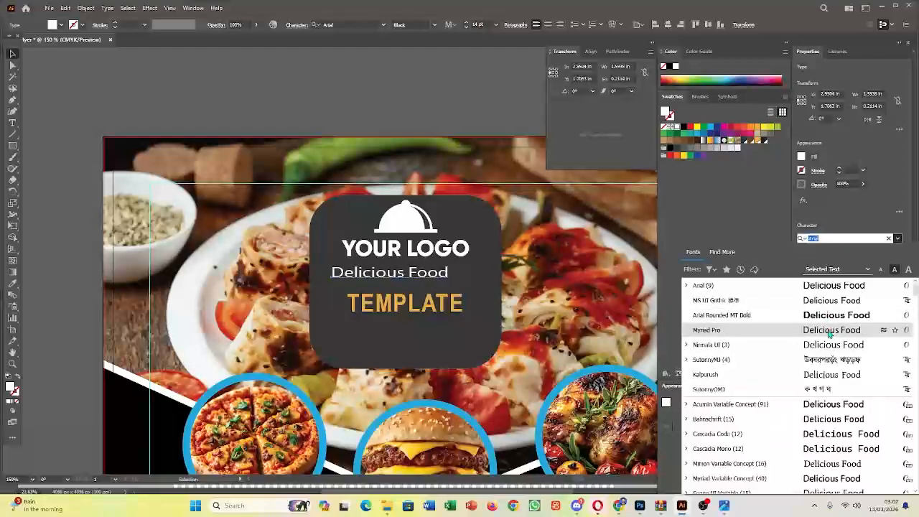
{"action": "left_click", "coordinate": [831, 334]}
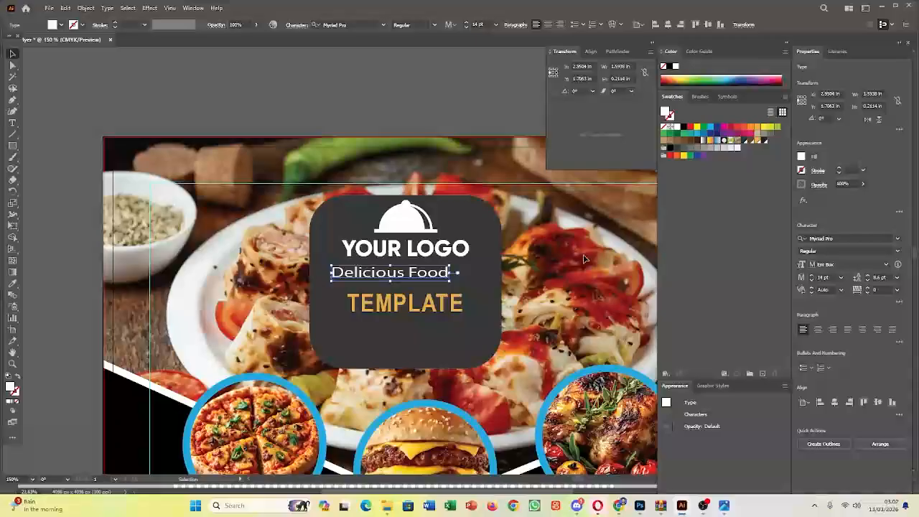
Align the logo, Delicious Food and TEMPLATE on a common horizontal centre, keeping their vertical spacing, and deselect them
{"action": "left_click", "coordinate": [429, 251]}
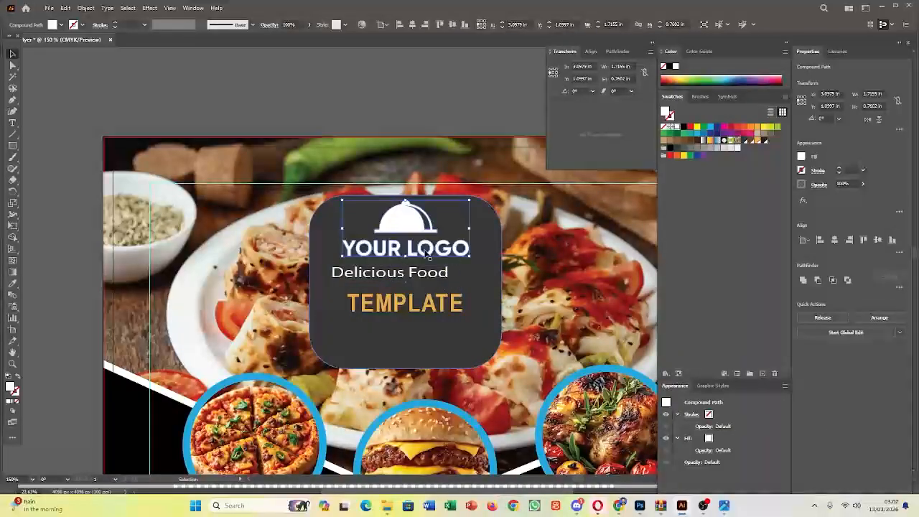
{"action": "left_click", "coordinate": [429, 275], "text": "shift"}
{"action": "left_click", "coordinate": [437, 304], "text": "shift"}
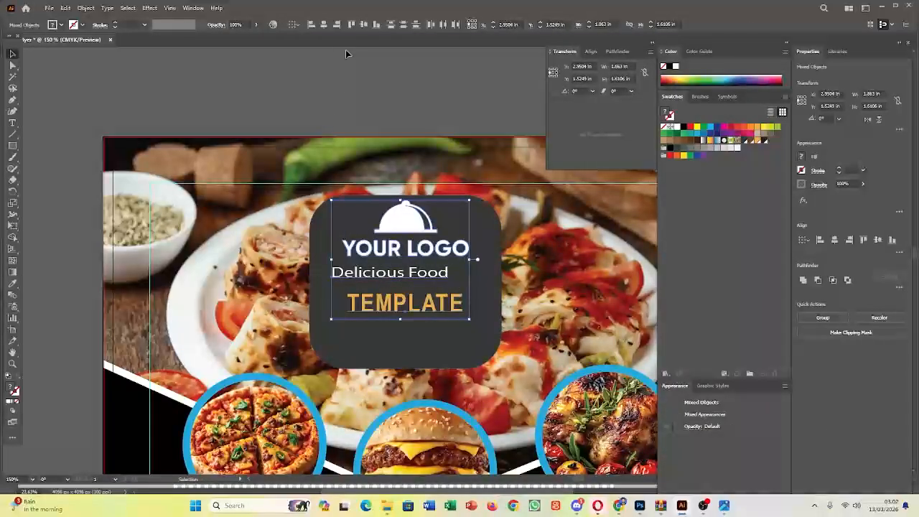
{"action": "left_click", "coordinate": [324, 24]}
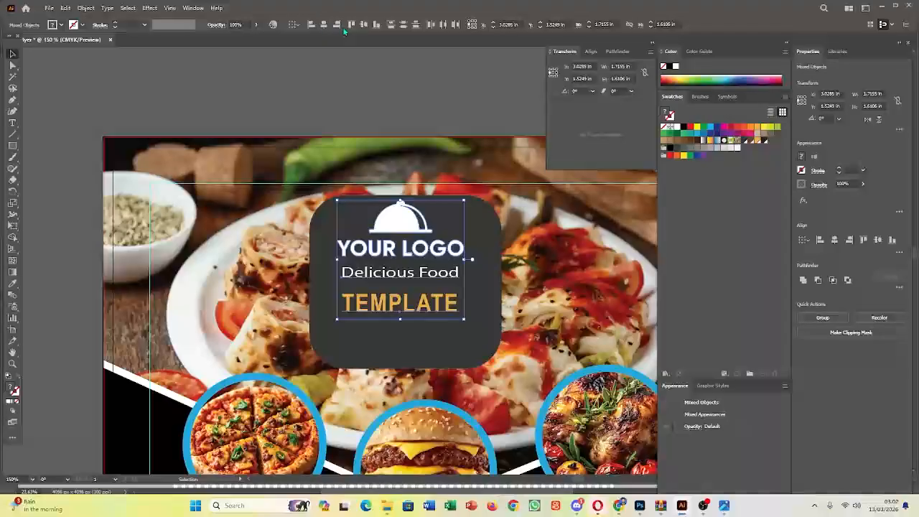
{"action": "left_click", "coordinate": [363, 26]}
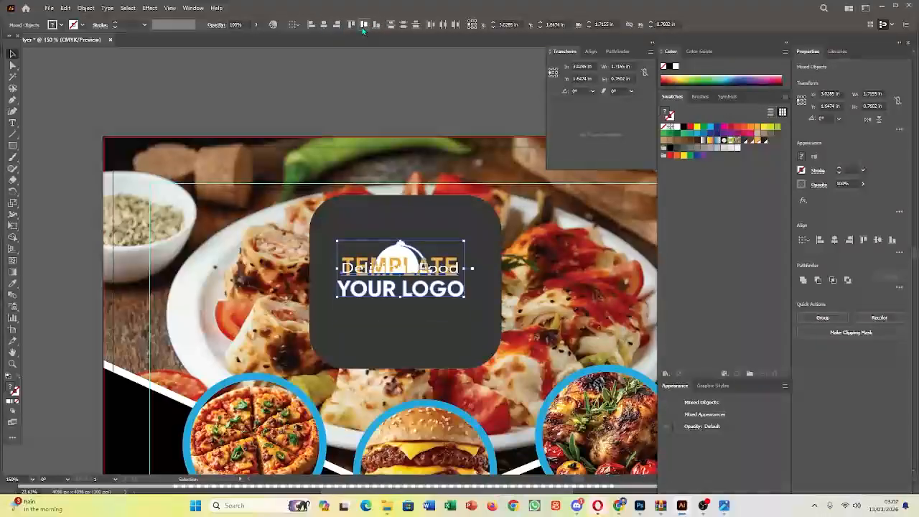
{"action": "key", "text": "ctrl+z"}
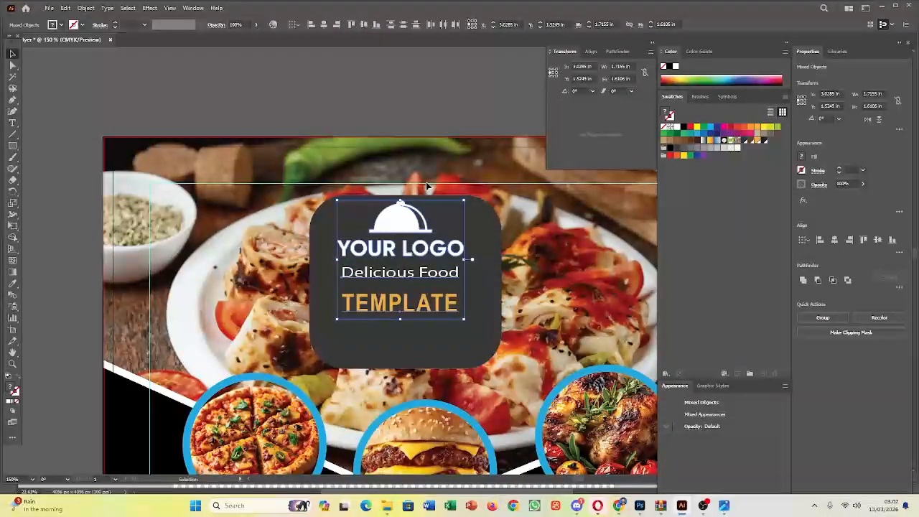
{"action": "left_click", "coordinate": [393, 85]}
Change the font of the ARE YOU HUNGRY? DON'T WAIT! text beside the artboard to MS Reference Sans Serif
{"action": "scroll", "coordinate": [474, 304], "scroll_direction": "down", "scroll_amount": 4}
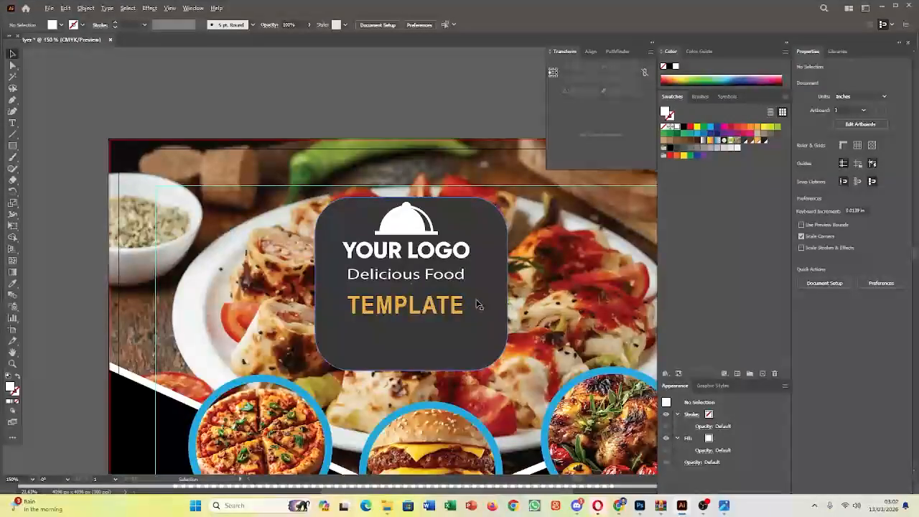
{"action": "scroll", "coordinate": [435, 322], "scroll_direction": "up", "scroll_amount": 1}
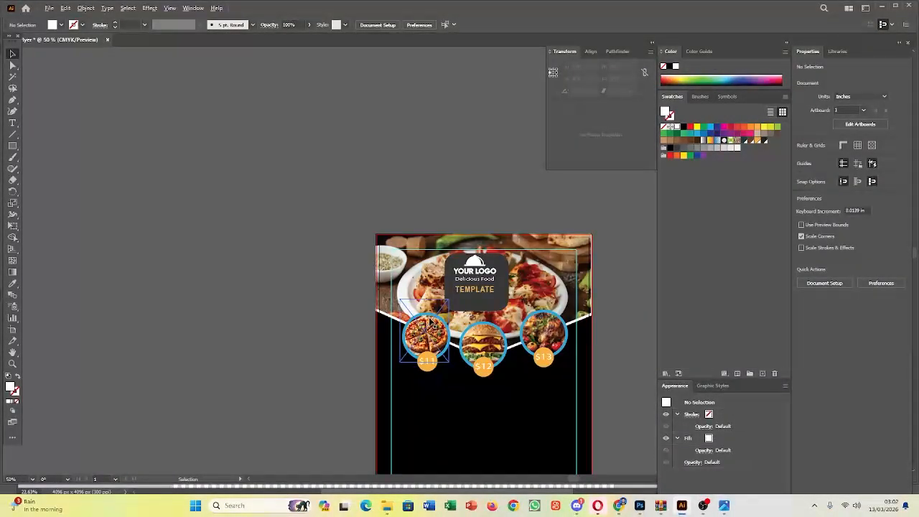
{"action": "left_click_drag", "start_coordinate": [395, 307], "coordinate": [210, 162]}
{"action": "left_click_drag", "start_coordinate": [110, 207], "coordinate": [82, 225]}
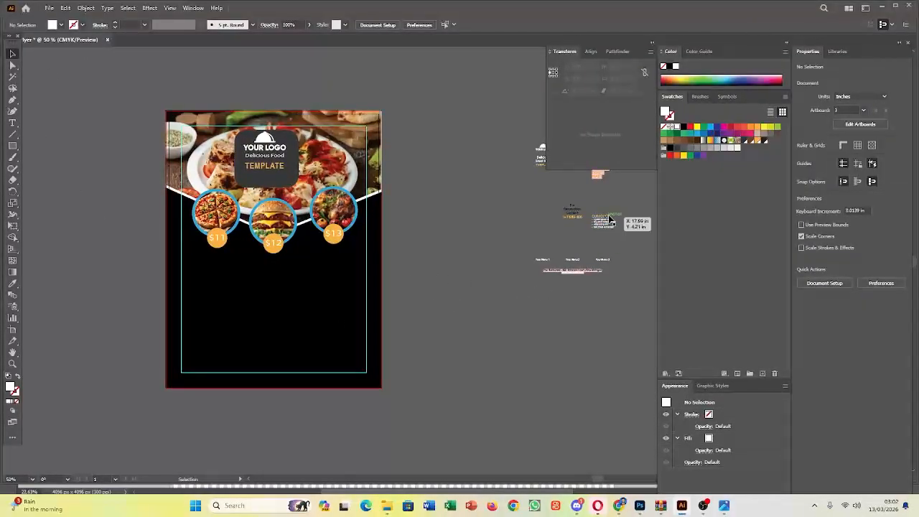
{"action": "scroll", "coordinate": [598, 186], "scroll_direction": "up", "scroll_amount": 2}
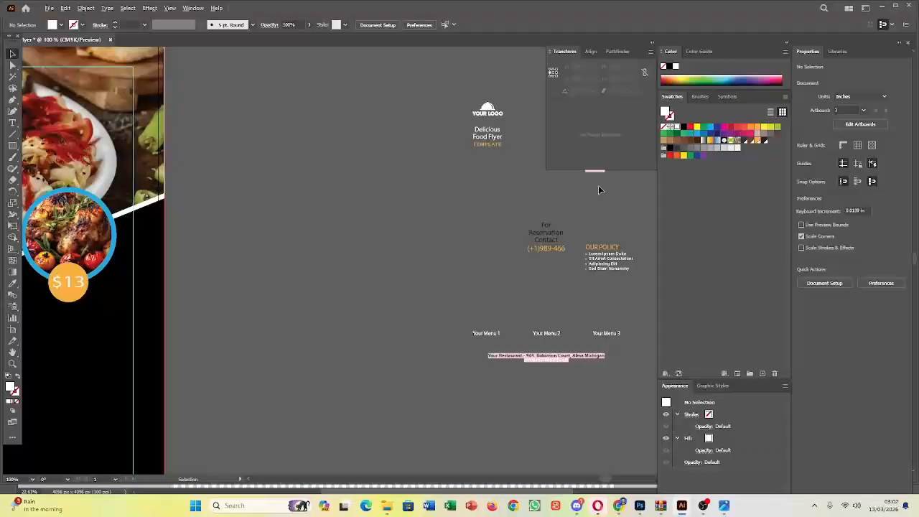
{"action": "left_click_drag", "start_coordinate": [557, 208], "coordinate": [419, 257]}
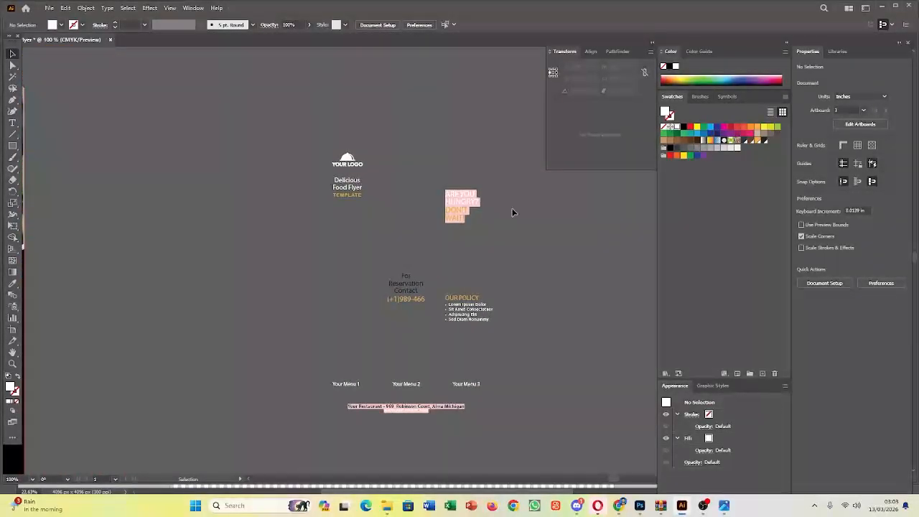
{"action": "left_click", "coordinate": [468, 208]}
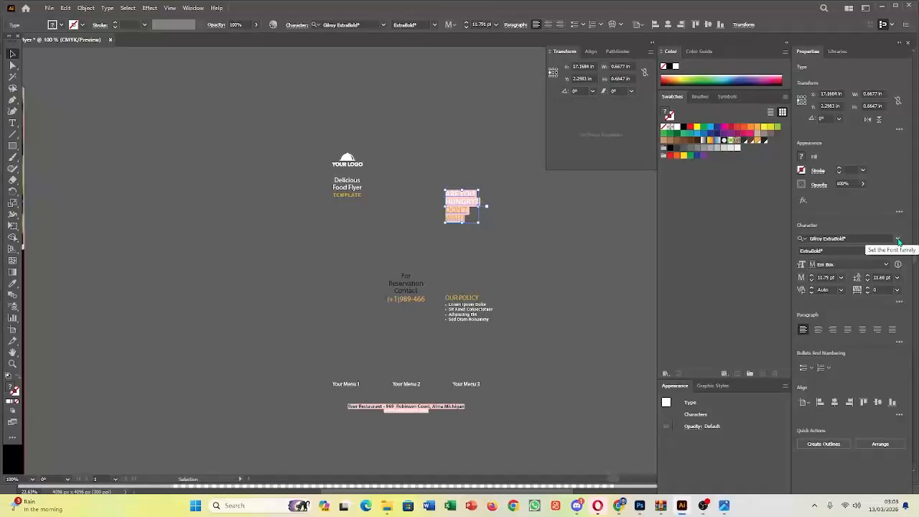
{"action": "left_click", "coordinate": [898, 239]}
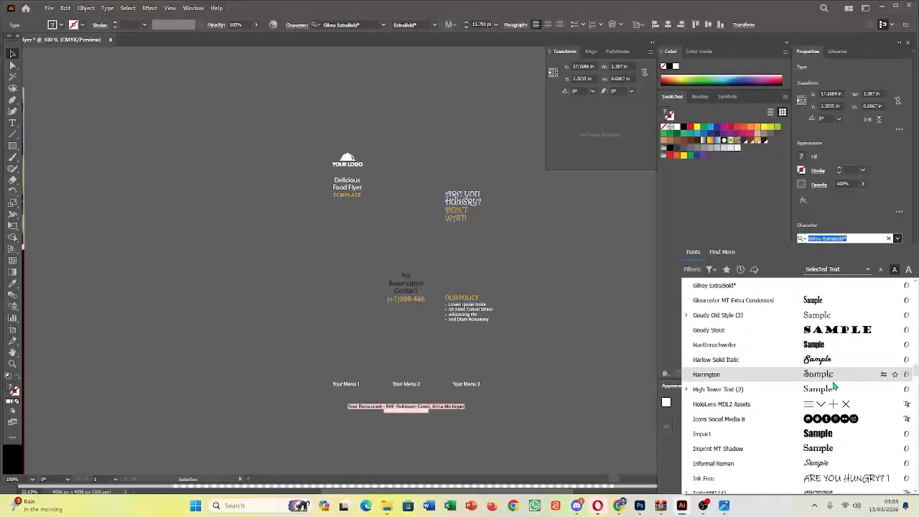
{"action": "scroll", "coordinate": [833, 431], "scroll_direction": "down", "scroll_amount": 10}
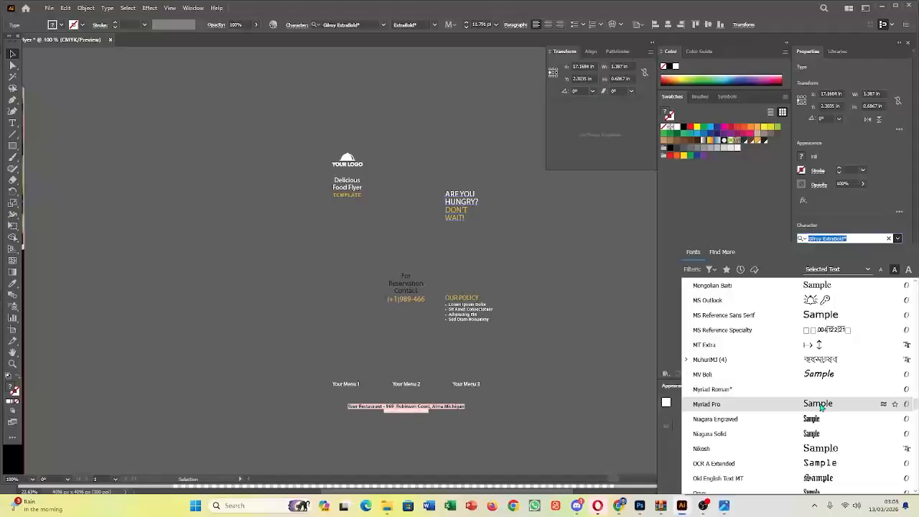
{"action": "left_click", "coordinate": [821, 314]}
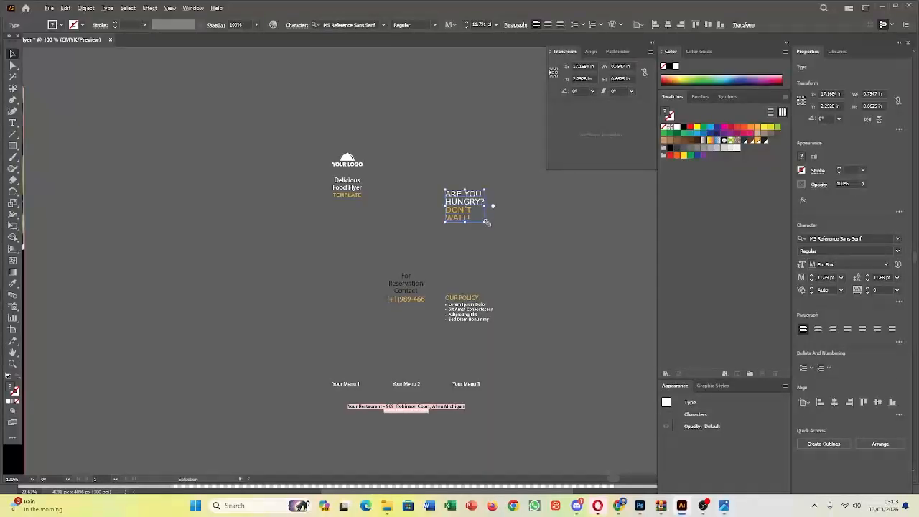
Try enlarging the ARE YOU HUNGRY? DON'T WAIT! text to about 2.56 by 2.14 in, and undo it
{"action": "left_click_drag", "start_coordinate": [487, 224], "coordinate": [593, 263]}
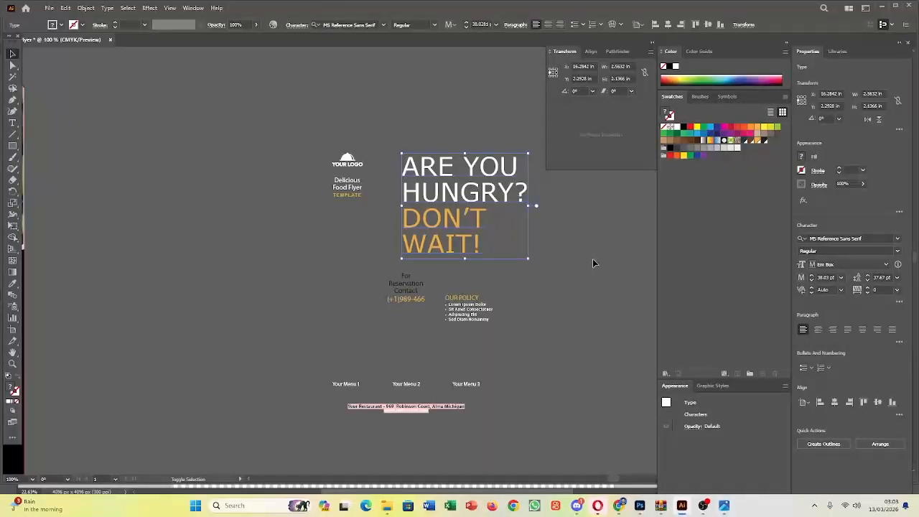
{"action": "left_click", "coordinate": [592, 259]}
{"action": "left_click", "coordinate": [492, 215]}
{"action": "key", "text": "ctrl+z"}
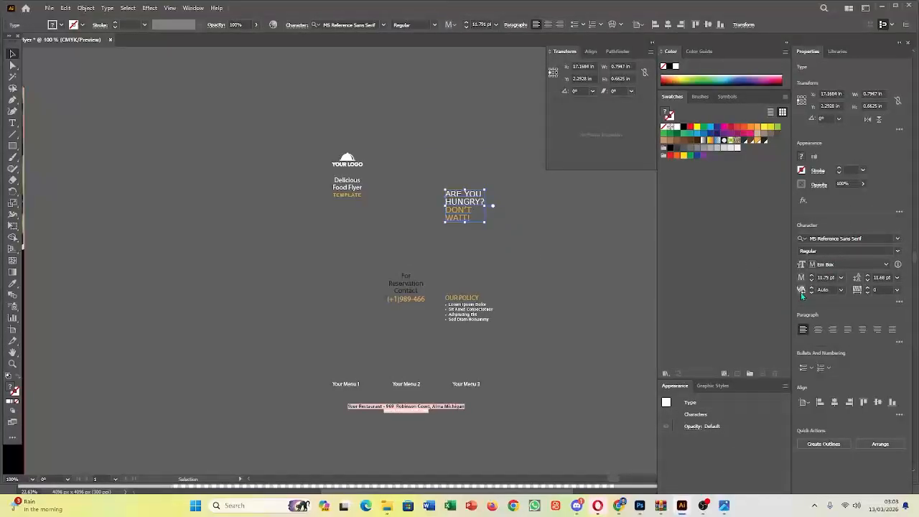
Try a font size of 36 pt on the ARE YOU HUNGRY? DON'T WAIT! text, and undo it
{"action": "left_click", "coordinate": [842, 278]}
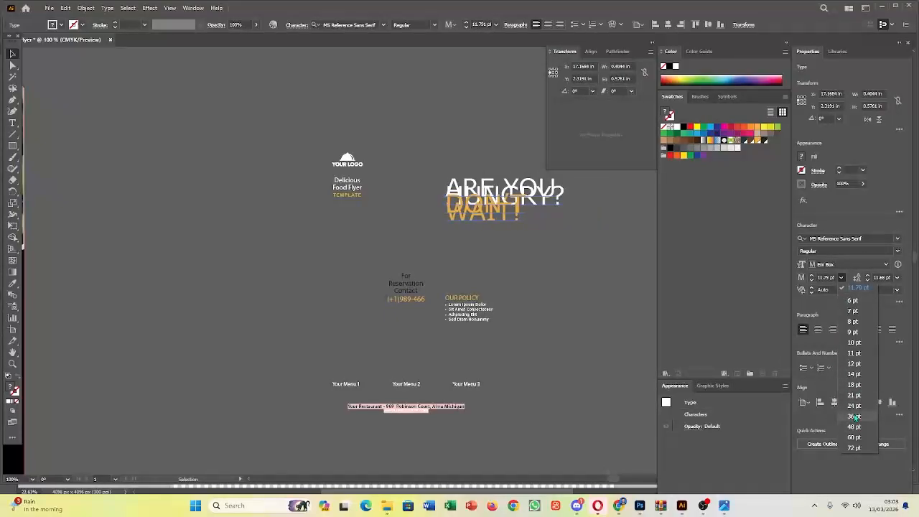
{"action": "left_click", "coordinate": [854, 417]}
{"action": "left_click", "coordinate": [505, 208]}
{"action": "right_click", "coordinate": [505, 208]}
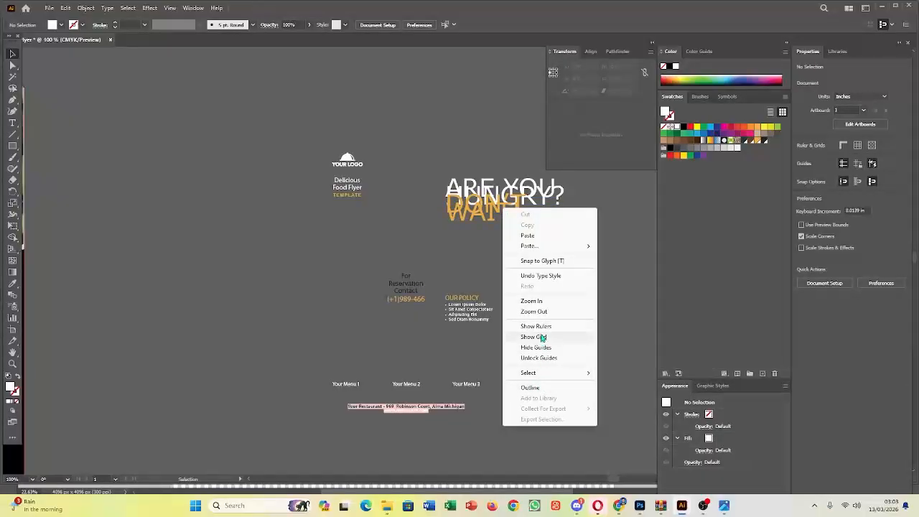
{"action": "left_click", "coordinate": [601, 296]}
{"action": "key", "text": "ctrl+z"}
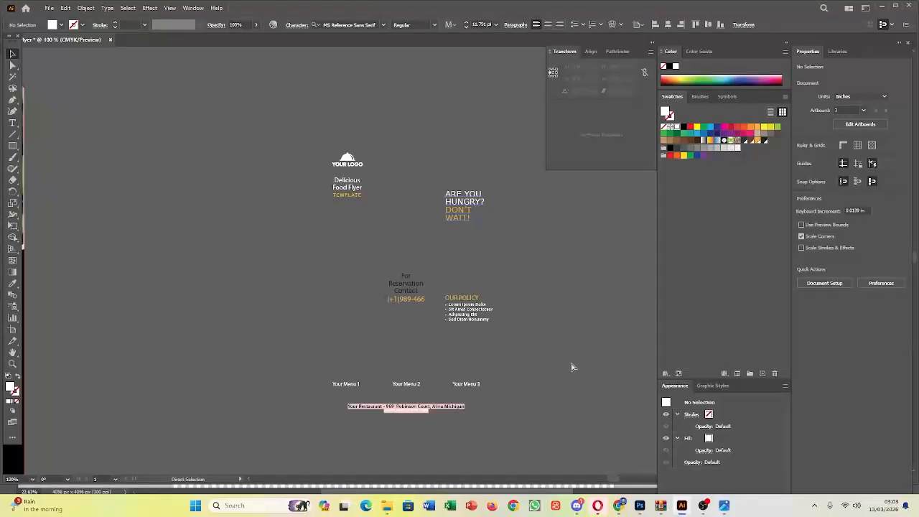
Move the ARE YOU HUNGRY? DON'T WAIT! text onto the flyer's black area below the $12 badge, about X 3.39 in, Y 6.57 in
{"action": "left_click", "coordinate": [459, 204]}
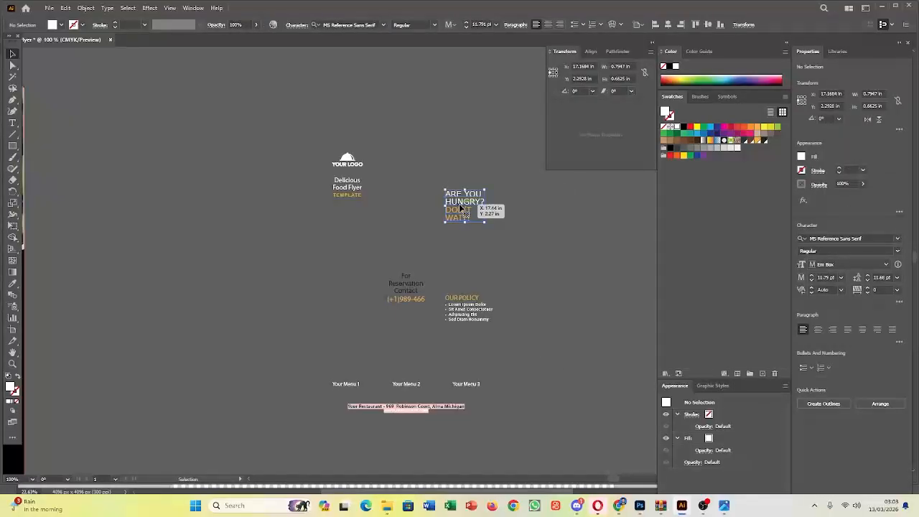
{"action": "left_click_drag", "start_coordinate": [466, 214], "coordinate": [84, 246]}
{"action": "left_click", "coordinate": [413, 286]}
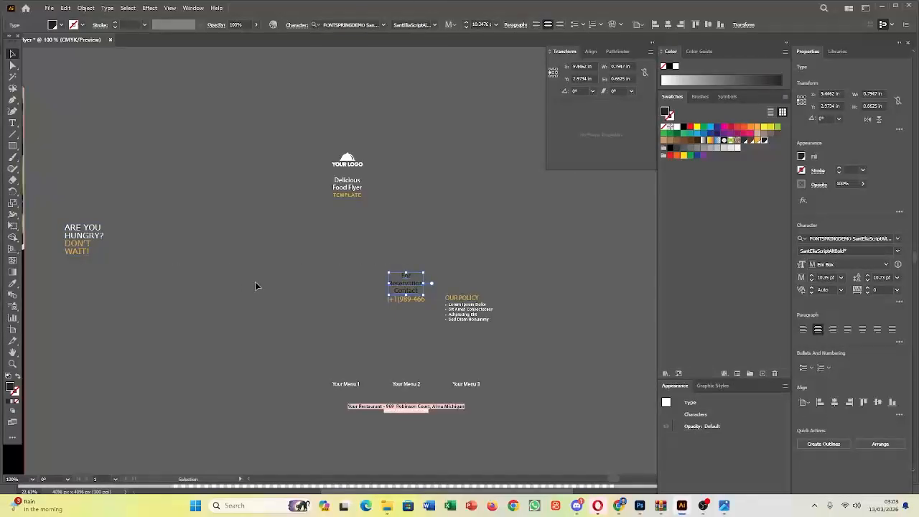
{"action": "left_click_drag", "start_coordinate": [255, 281], "coordinate": [690, 277]}
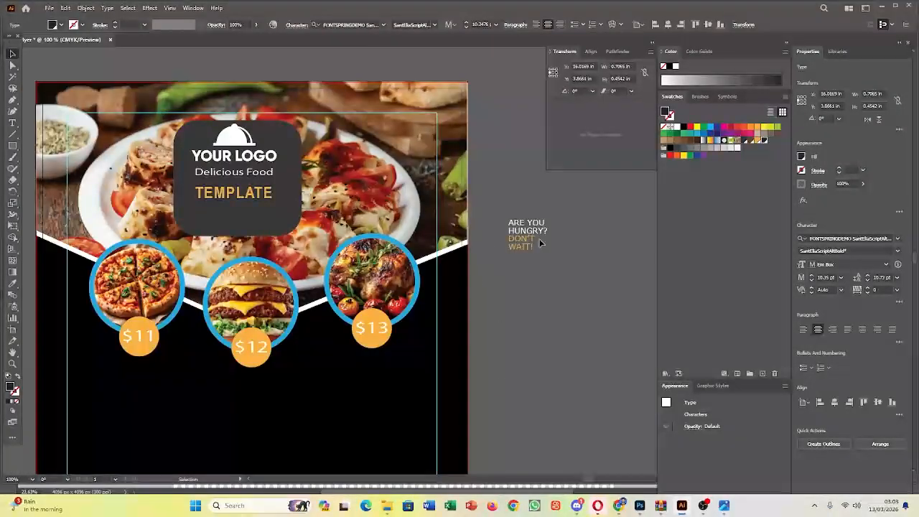
{"action": "left_click_drag", "start_coordinate": [527, 239], "coordinate": [230, 413]}
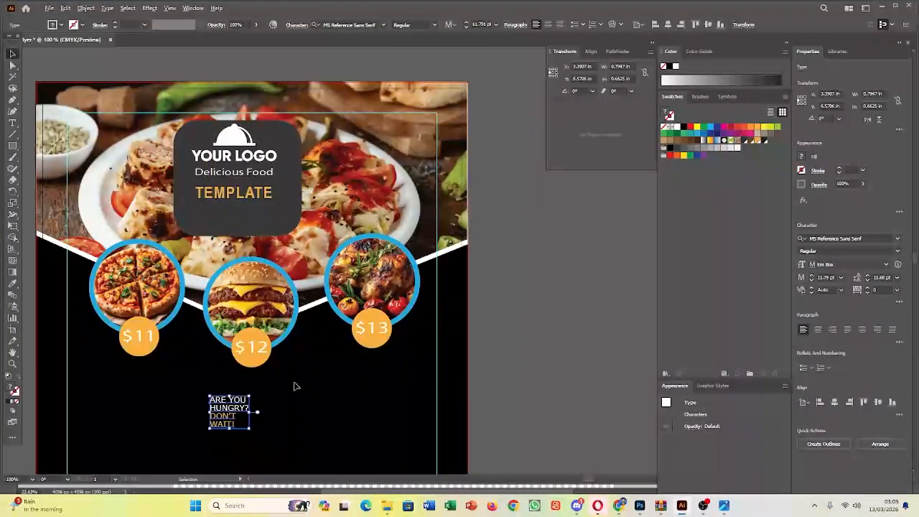
{"action": "left_click_drag", "start_coordinate": [294, 383], "coordinate": [371, 166]}
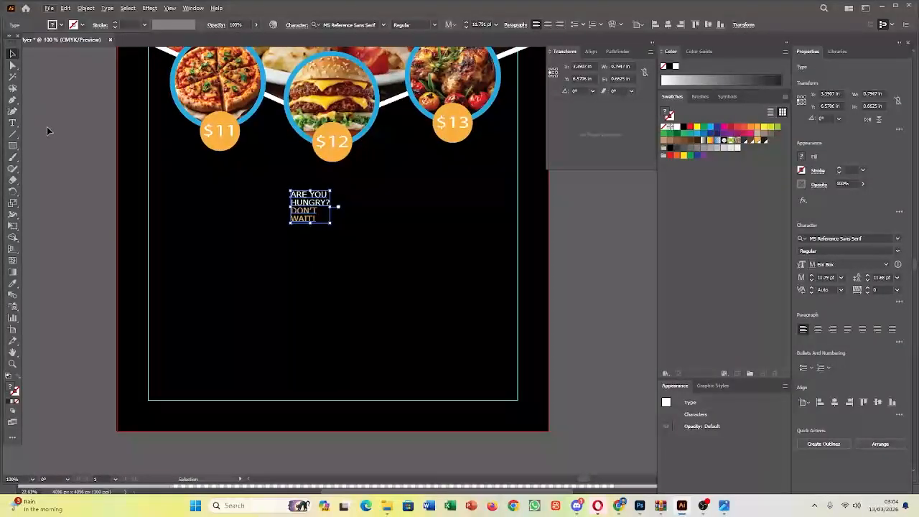
Draw a dark grey triangle with the Pen tool across the flyer's black area, about 8.75 by 2.12 in, pointing downwards
{"action": "left_click", "coordinate": [12, 99]}
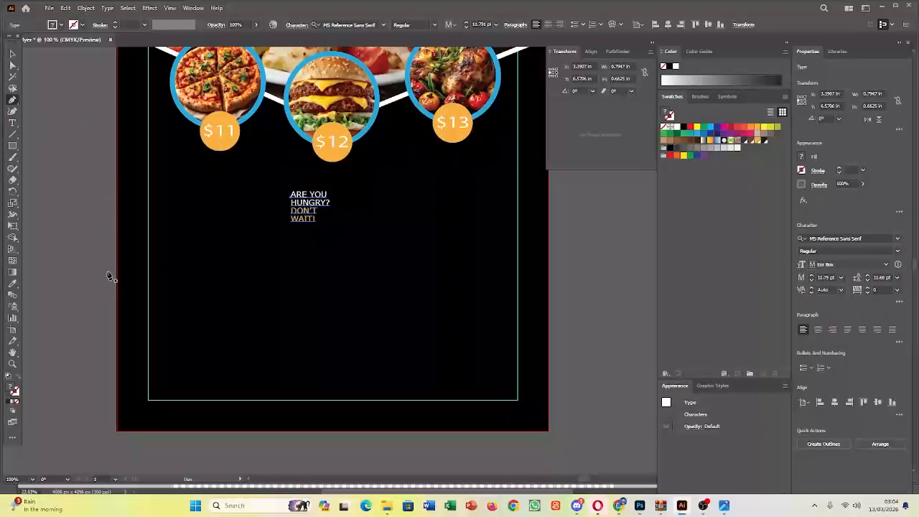
{"action": "left_click", "coordinate": [117, 202]}
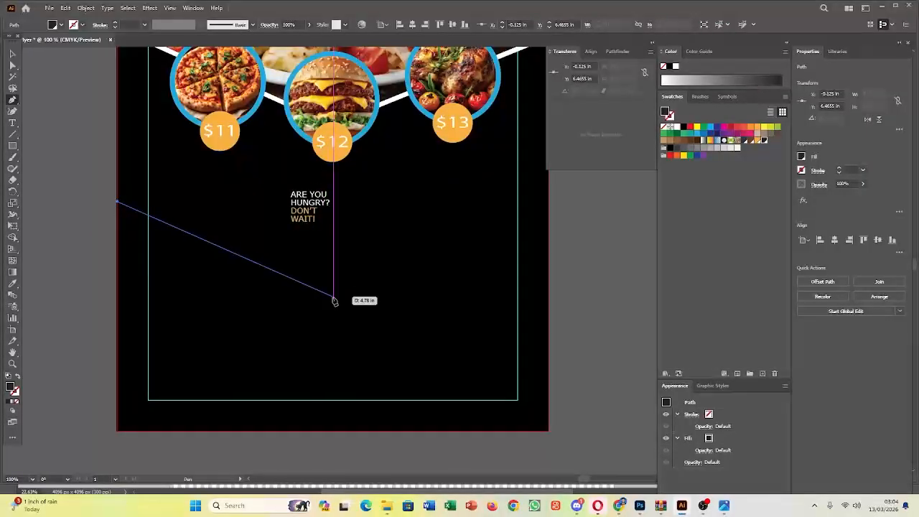
{"action": "left_click", "coordinate": [327, 298]}
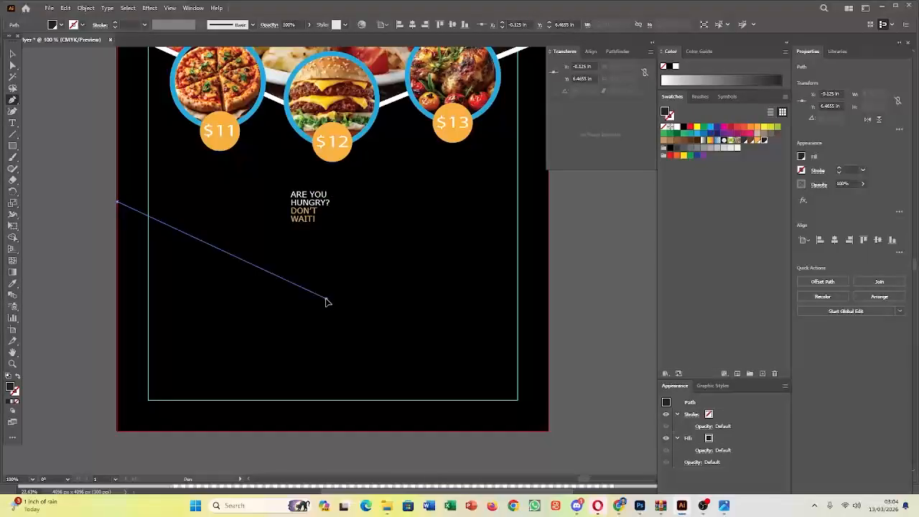
{"action": "left_click", "coordinate": [550, 196]}
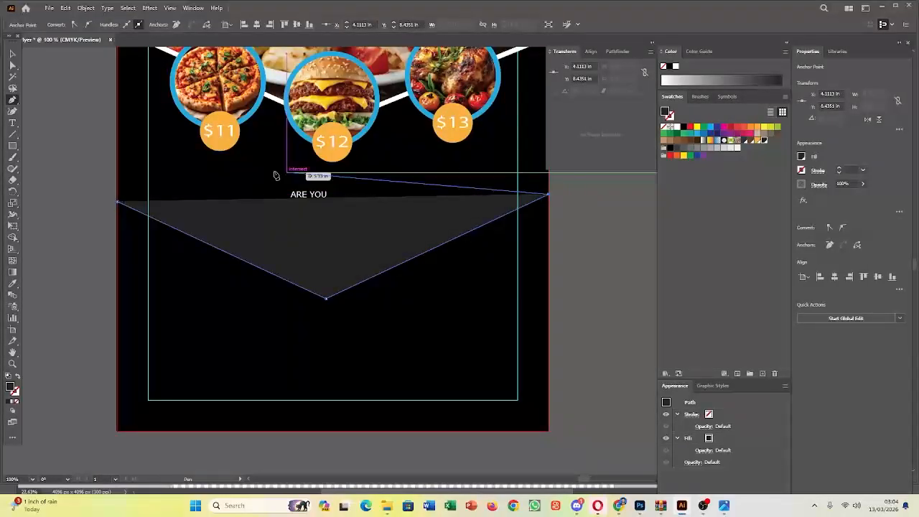
{"action": "left_click", "coordinate": [117, 203]}
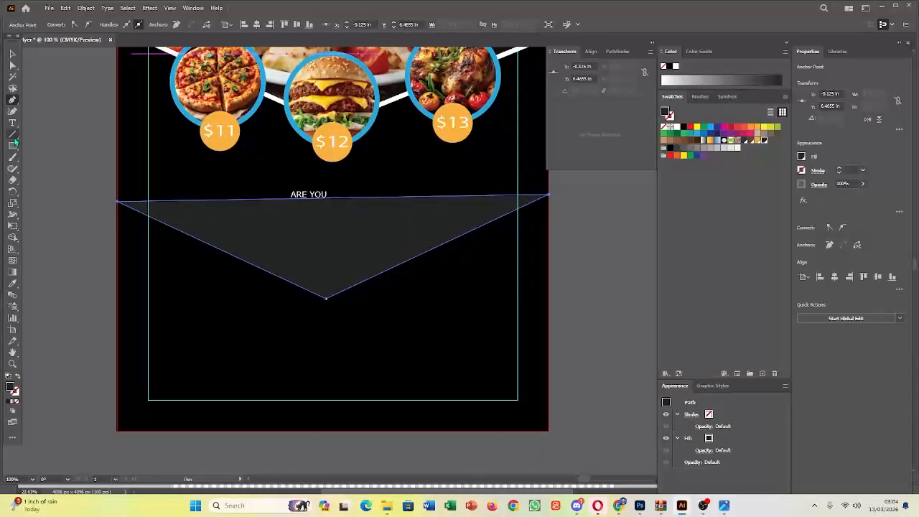
Bend the grey triangle's upper edge into an arch and its two lower edges into one rounded bowl with the Curvature tool
{"action": "left_click", "coordinate": [13, 112]}
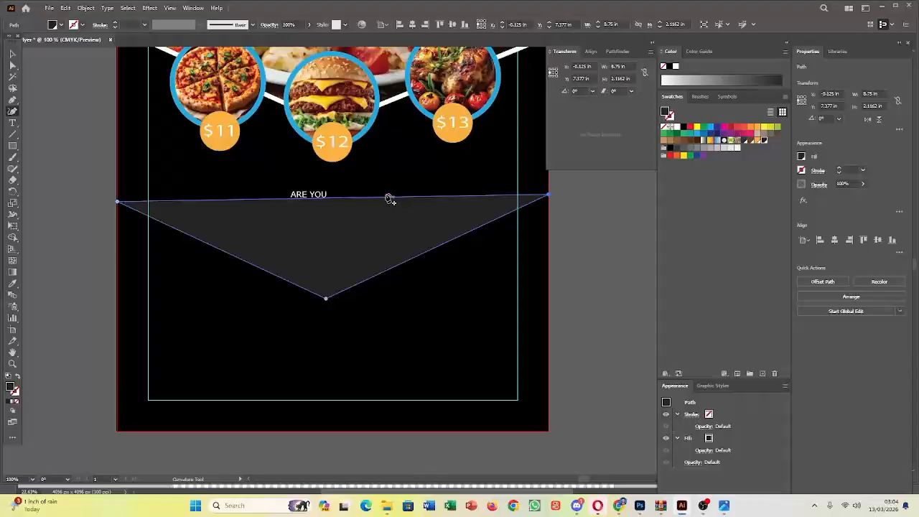
{"action": "left_click_drag", "start_coordinate": [396, 201], "coordinate": [387, 173]}
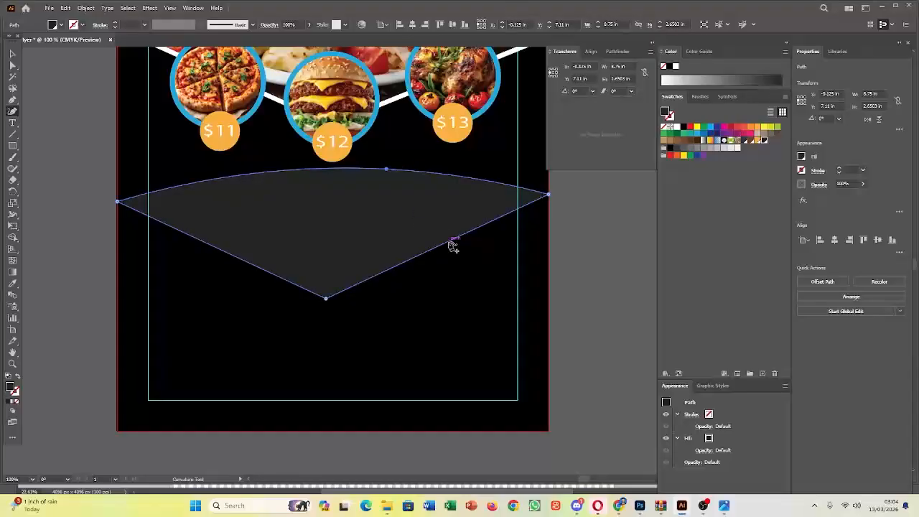
{"action": "left_click_drag", "start_coordinate": [452, 246], "coordinate": [481, 264]}
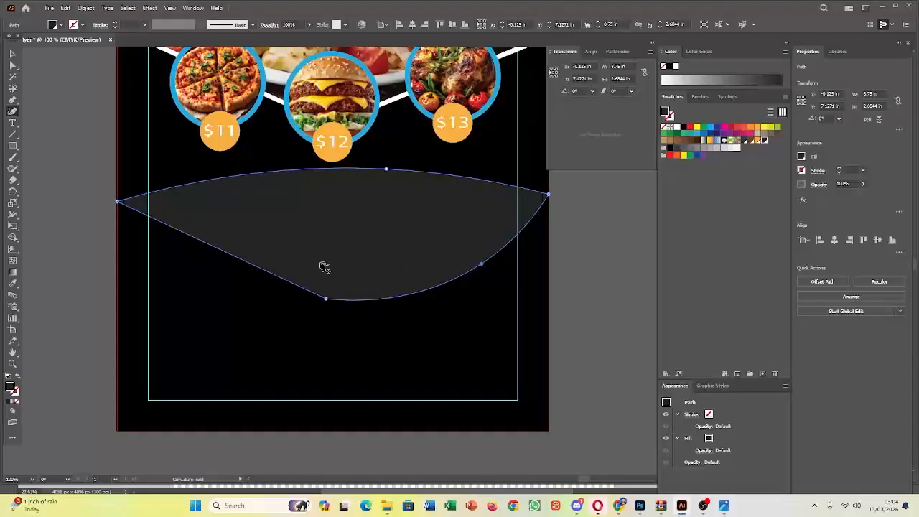
{"action": "left_click_drag", "start_coordinate": [274, 276], "coordinate": [223, 293]}
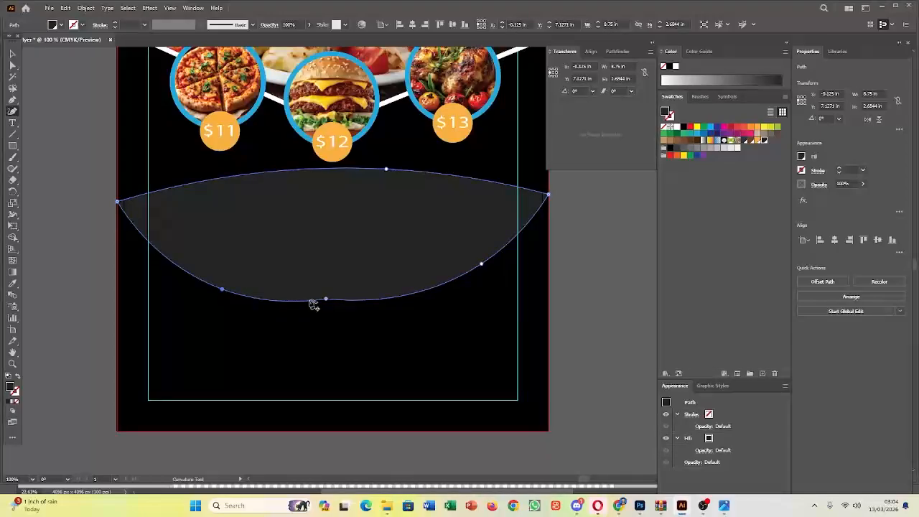
{"action": "left_click_drag", "start_coordinate": [326, 300], "coordinate": [352, 311]}
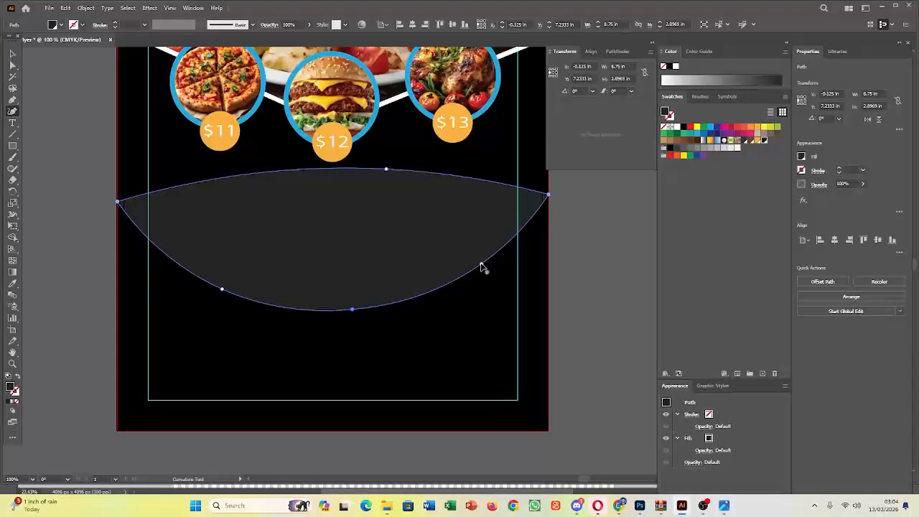
{"action": "left_click_drag", "start_coordinate": [481, 268], "coordinate": [495, 266]}
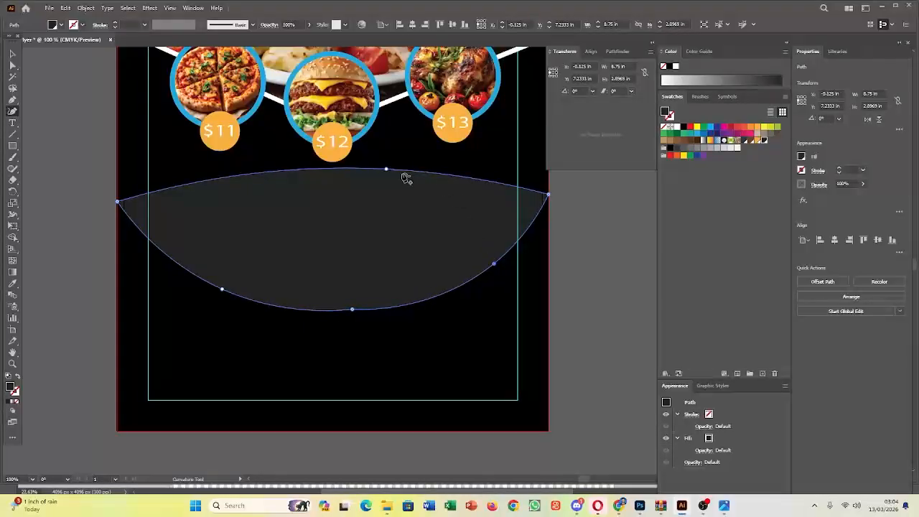
Reshape the grey shape's upper edge into a wave that dips near the ARE YOU HUNGRY? text and peaks below the $13 badge
{"action": "left_click_drag", "start_coordinate": [471, 180], "coordinate": [472, 172]}
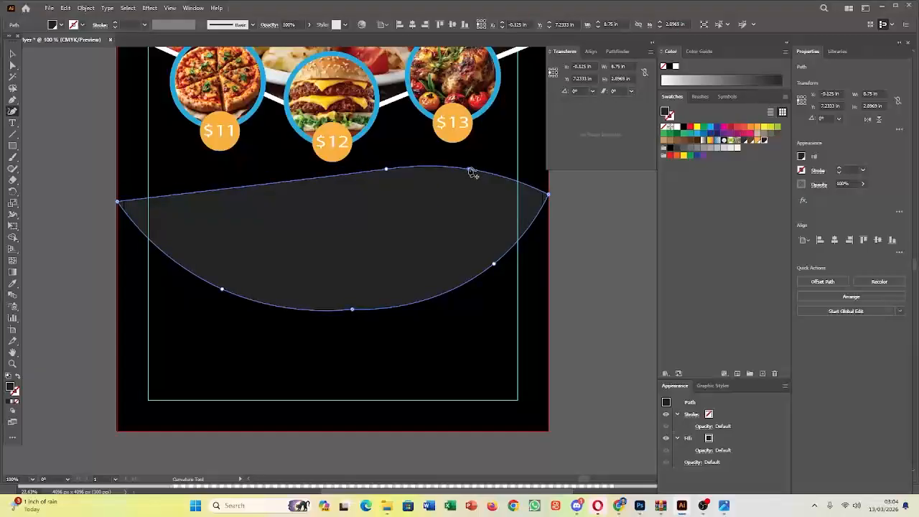
{"action": "left_click_drag", "start_coordinate": [386, 169], "coordinate": [384, 191]}
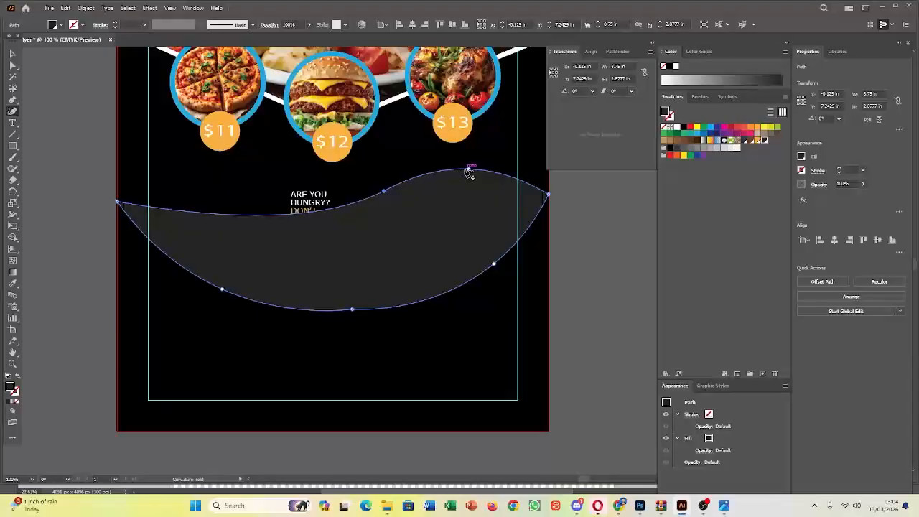
{"action": "left_click_drag", "start_coordinate": [466, 169], "coordinate": [445, 174]}
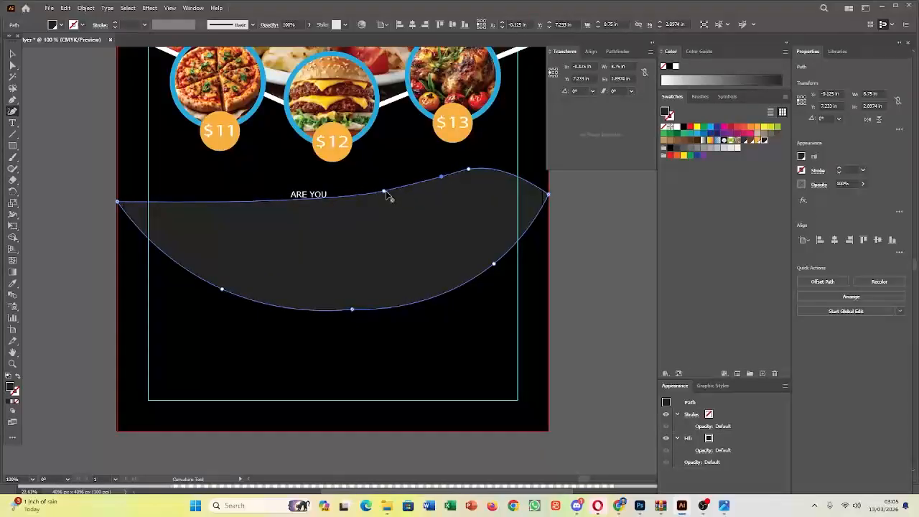
{"action": "left_click_drag", "start_coordinate": [384, 191], "coordinate": [346, 217]}
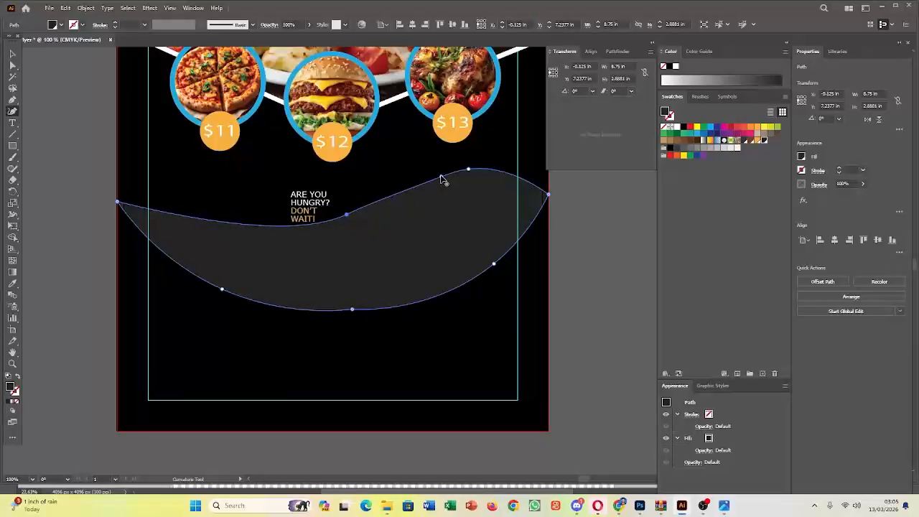
{"action": "left_click_drag", "start_coordinate": [430, 186], "coordinate": [483, 166]}
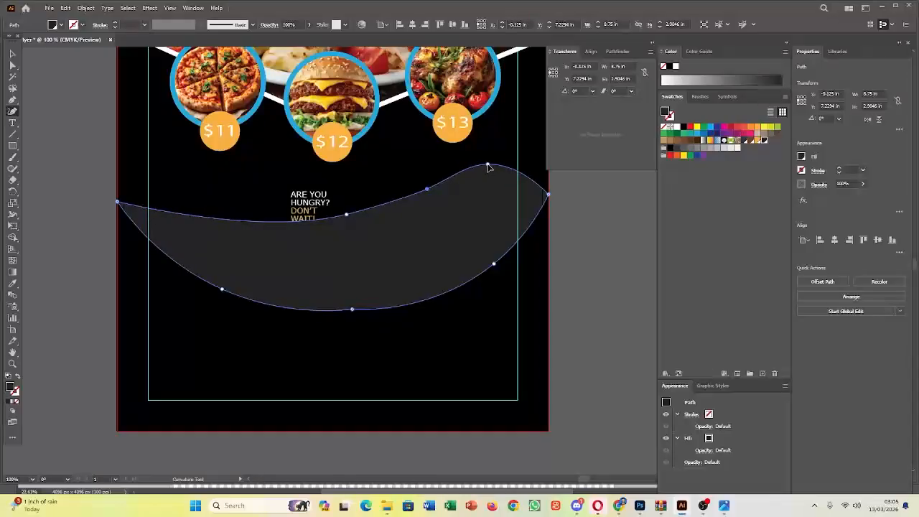
{"action": "left_click", "coordinate": [490, 167]}
{"action": "left_click", "coordinate": [13, 55]}
{"action": "left_click", "coordinate": [175, 173]}
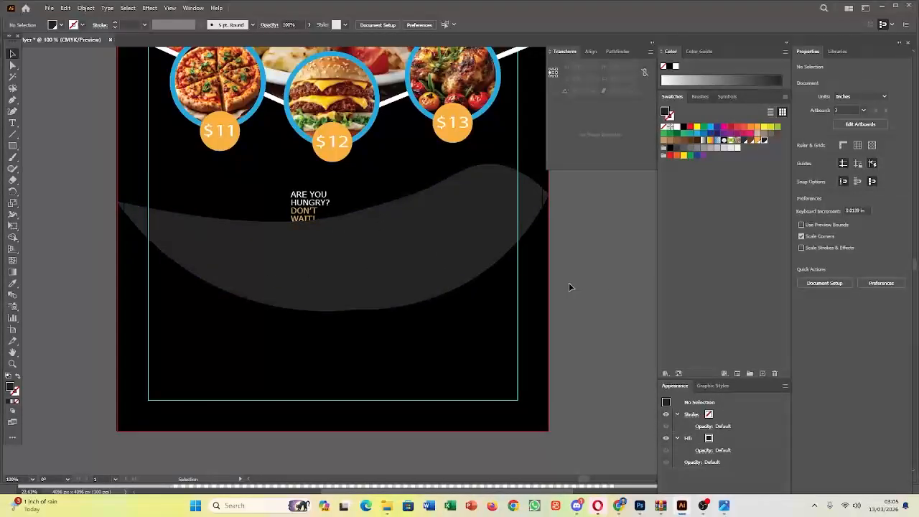
Move the ARE YOU HUNGRY? DON'T WAIT! text onto the grey shape, about X 4.28 in, Y 7.83 in, and bring it to the front
{"action": "scroll", "coordinate": [496, 276], "scroll_direction": "down", "scroll_amount": 3}
{"action": "scroll", "coordinate": [468, 257], "scroll_direction": "down", "scroll_amount": 3}
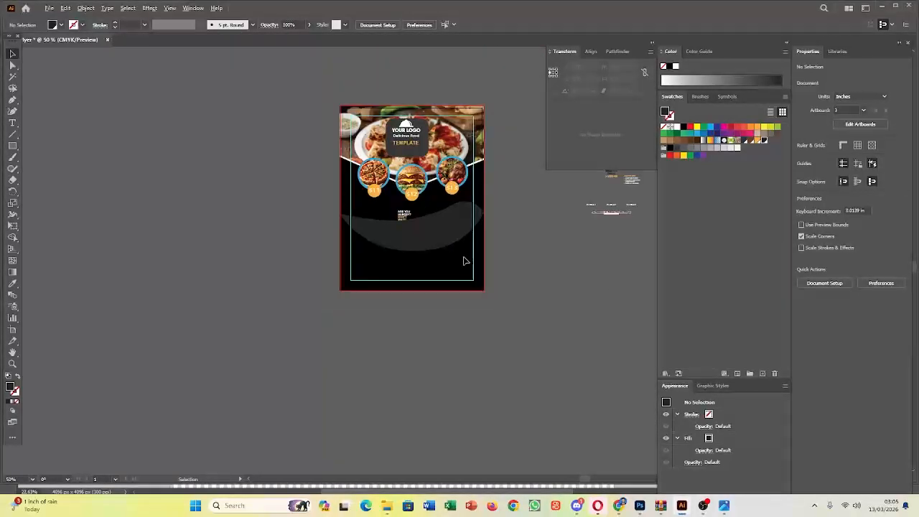
{"action": "left_click_drag", "start_coordinate": [405, 216], "coordinate": [418, 238]}
{"action": "right_click", "coordinate": [419, 237]}
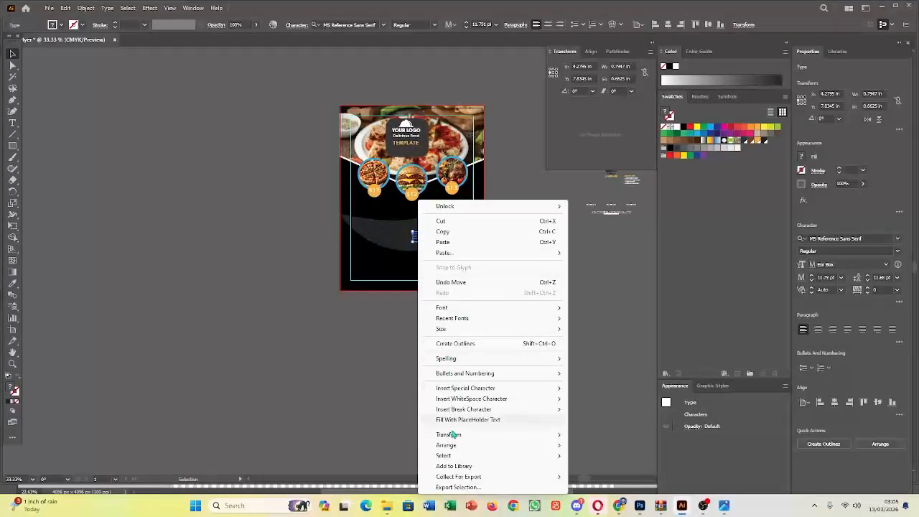
{"action": "mouse_move", "coordinate": [455, 448]}
{"action": "left_click", "coordinate": [596, 455]}
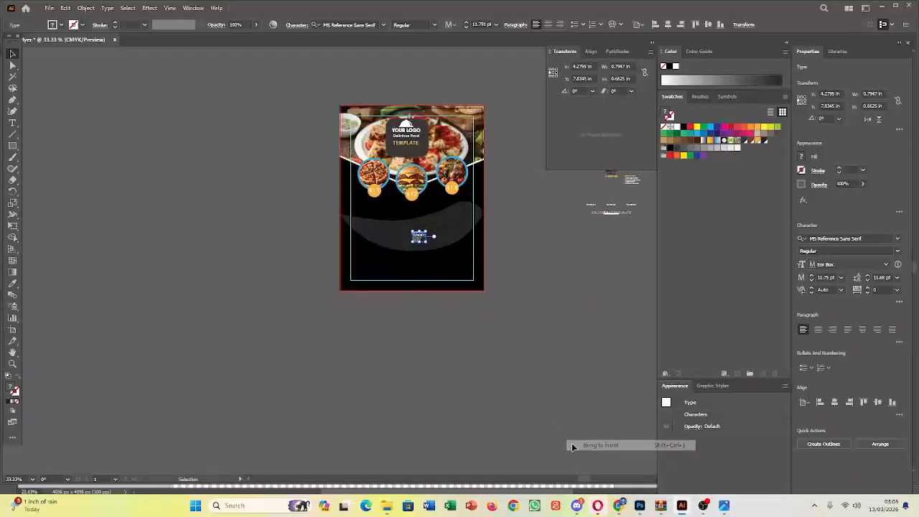
{"action": "left_click", "coordinate": [522, 291]}
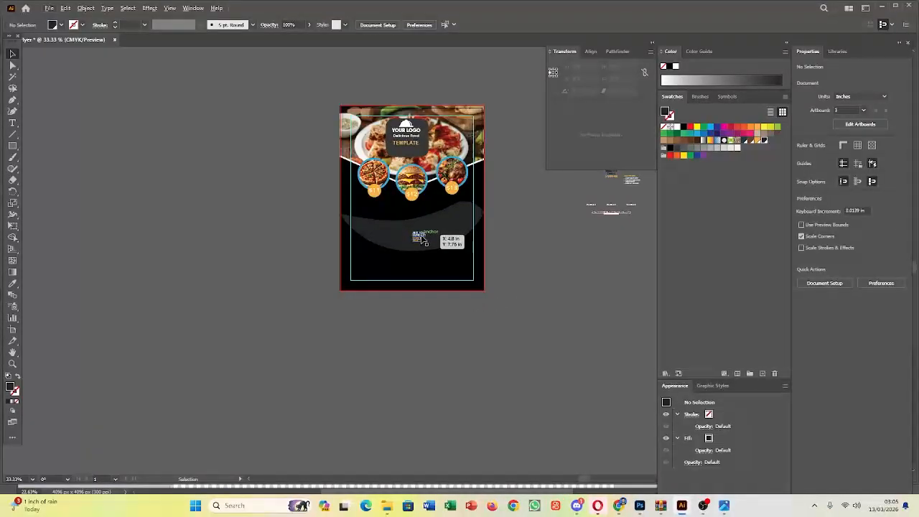
Enlarge the ARE YOU HUNGRY? DON'T WAIT! text proportionally from its center to about 2.30 by 1.91 in
{"action": "left_click", "coordinate": [424, 237]}
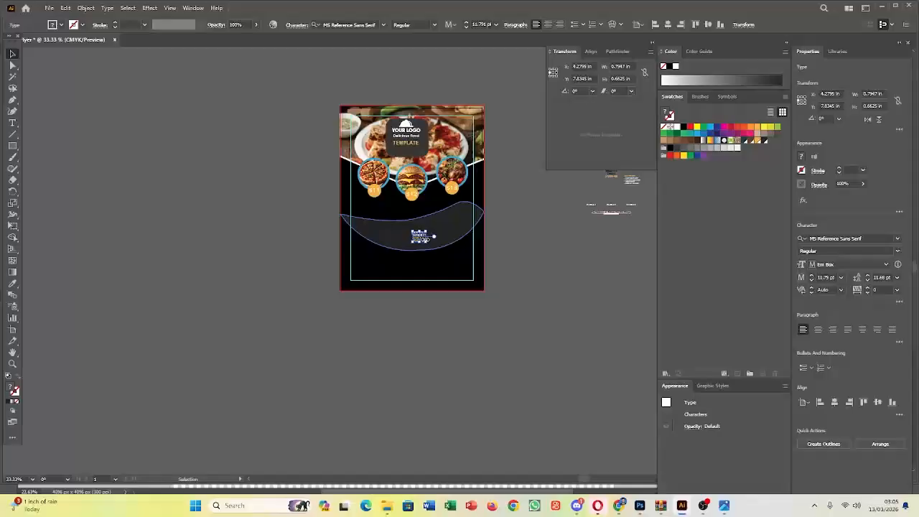
{"action": "mouse_move", "coordinate": [426, 243]}
{"action": "left_mouse_down"}
{"action": "mouse_move", "coordinate": [477, 258]}
{"action": "mouse_move", "coordinate": [480, 277]}
{"action": "mouse_move", "coordinate": [440, 252]}
{"action": "left_mouse_up"}
{"action": "left_click", "coordinate": [457, 329]}
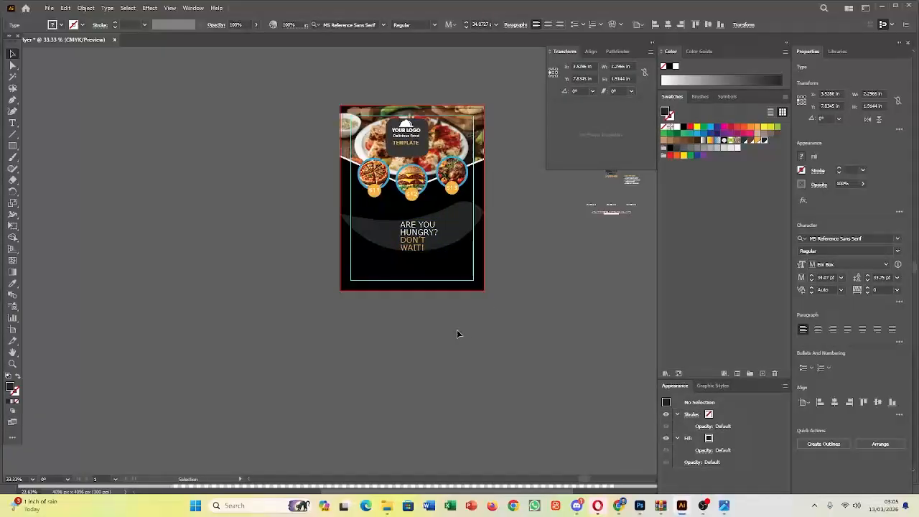
Stretch the grey wavy shape downwards and upwards to a height of about 5.03 in
{"action": "scroll", "coordinate": [441, 229], "scroll_direction": "up", "scroll_amount": 2}
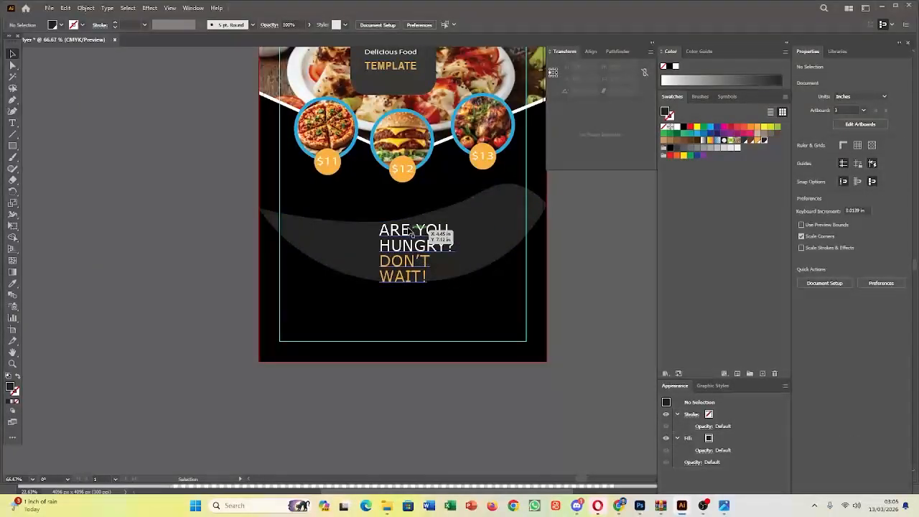
{"action": "left_click", "coordinate": [487, 266]}
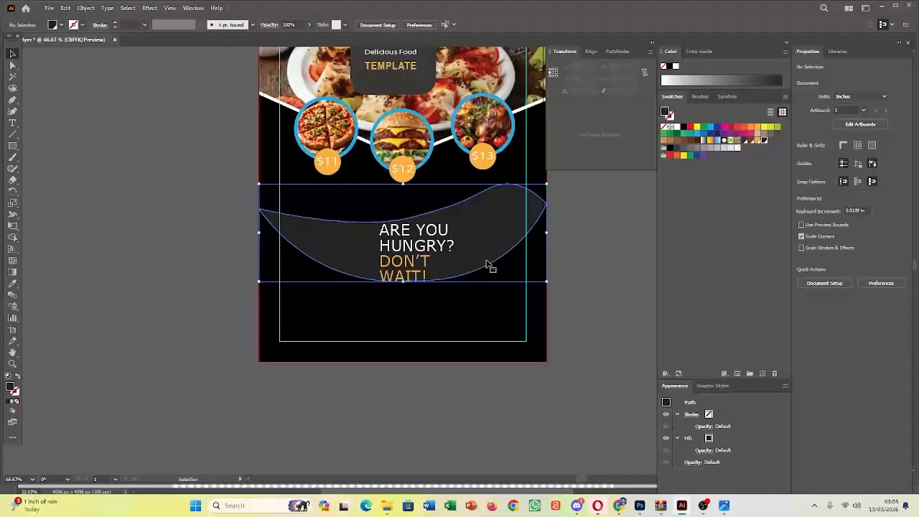
{"action": "left_click_drag", "start_coordinate": [403, 282], "coordinate": [403, 314]}
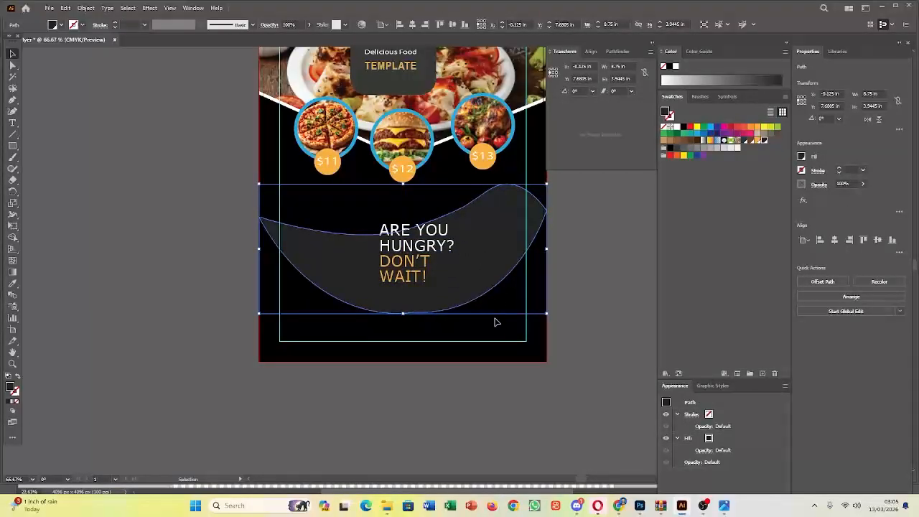
{"action": "left_click_drag", "start_coordinate": [403, 185], "coordinate": [399, 148]}
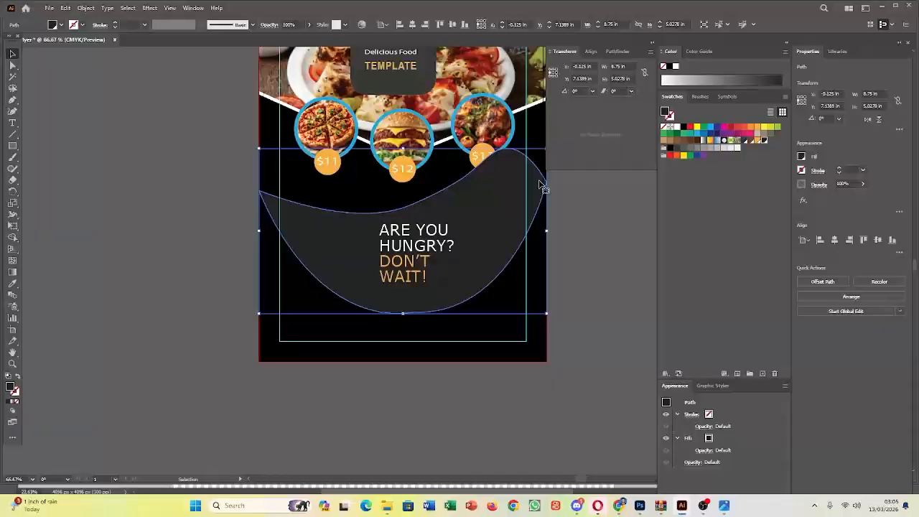
{"action": "left_click", "coordinate": [574, 279]}
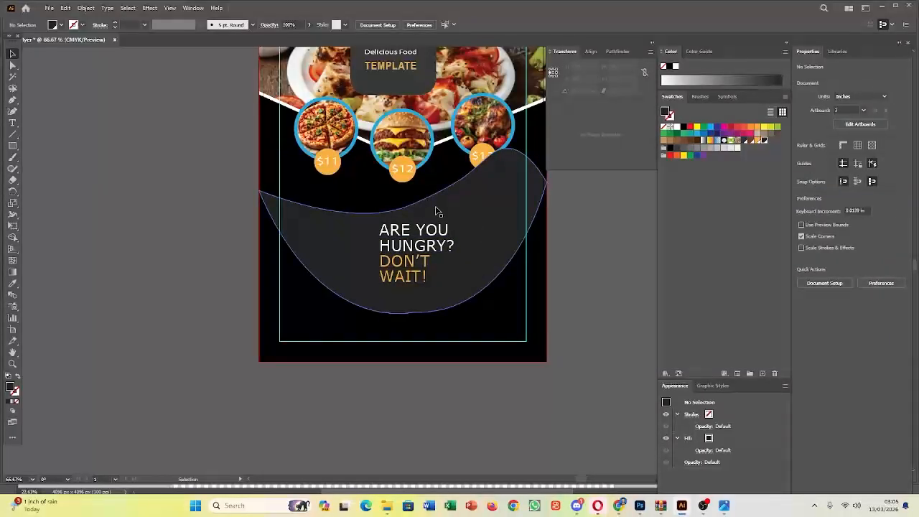
Widen the grey wavy shape past both flyer edges to about 12.39 in and move it up to about Y 6.18 in
{"action": "left_click", "coordinate": [436, 208]}
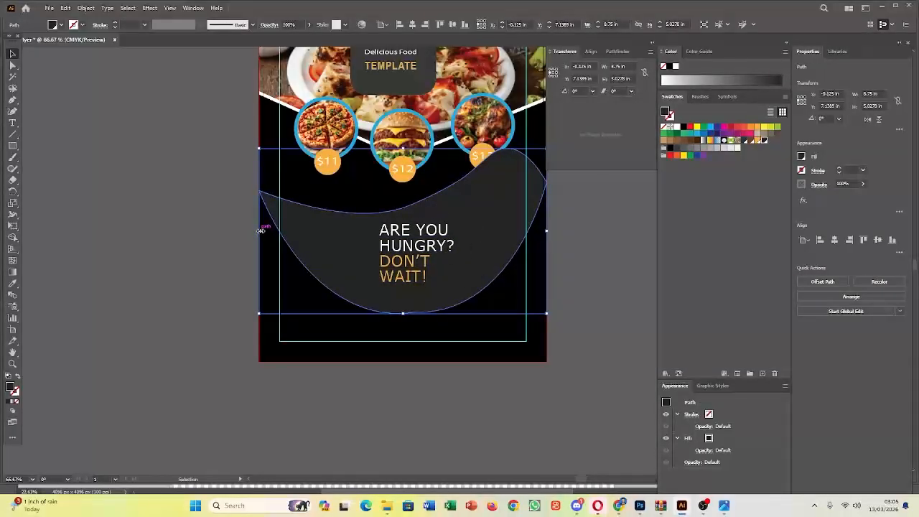
{"action": "left_click_drag", "start_coordinate": [259, 231], "coordinate": [210, 231]}
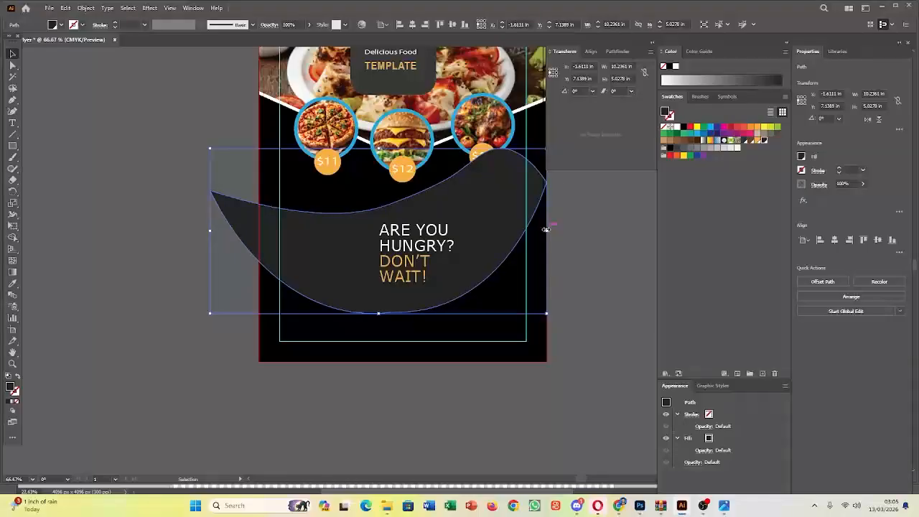
{"action": "left_click_drag", "start_coordinate": [546, 230], "coordinate": [618, 230]}
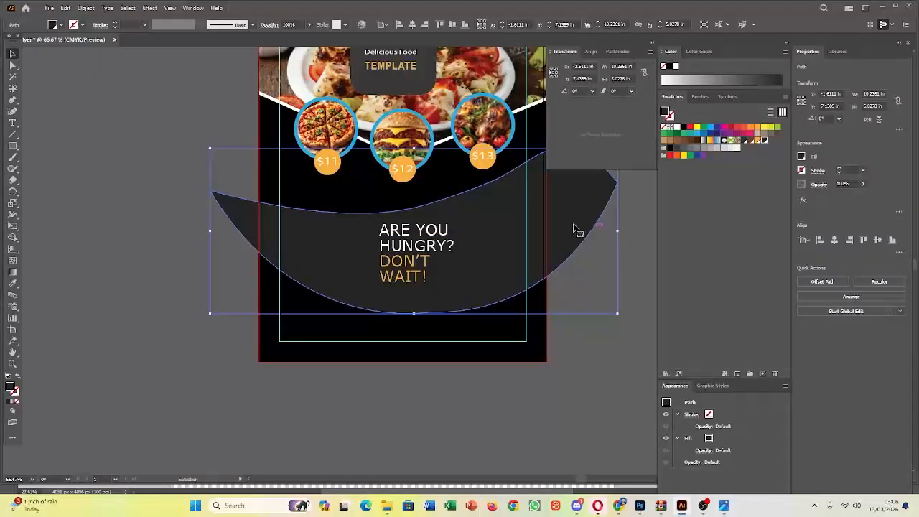
{"action": "left_click_drag", "start_coordinate": [433, 207], "coordinate": [422, 175]}
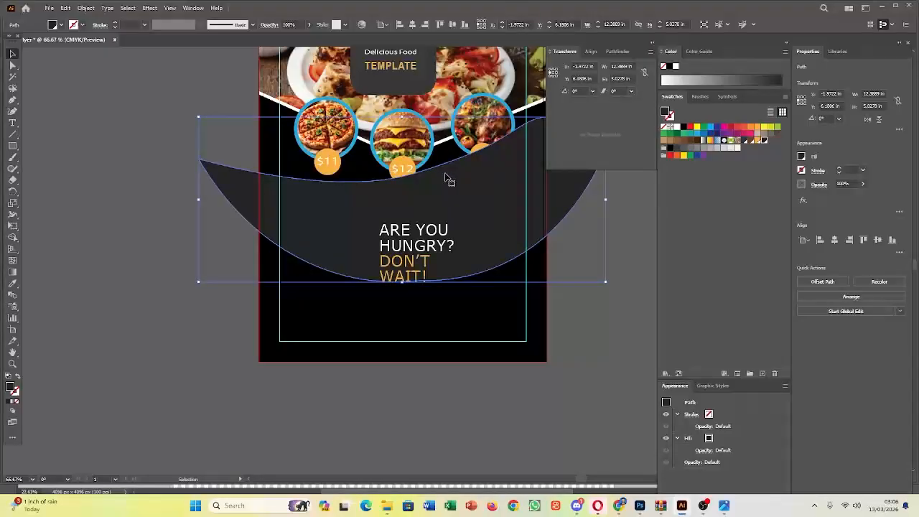
{"action": "left_click", "coordinate": [578, 334]}
Move the grey wavy shape off the flyer and delete it
{"action": "left_click_drag", "start_coordinate": [488, 236], "coordinate": [104, 232]}
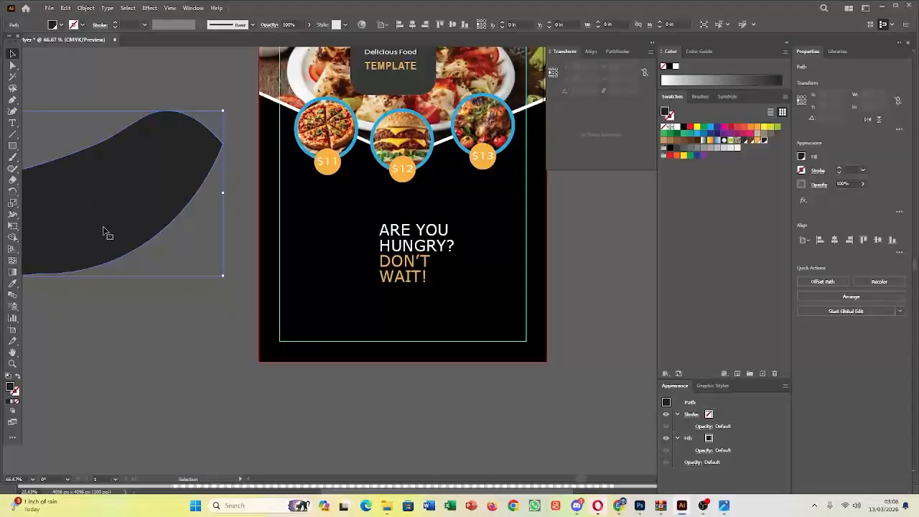
{"action": "key", "text": "Delete"}
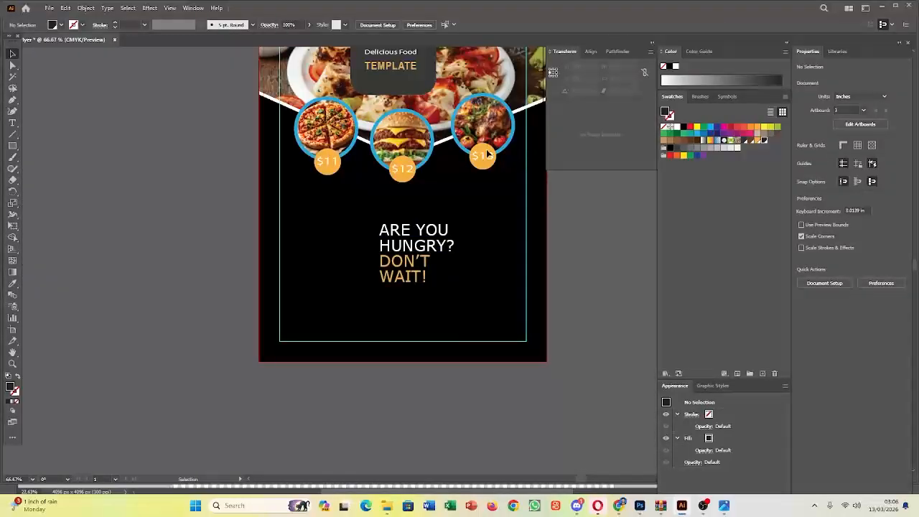
Draw a closed rectangular band across the full flyer width at the promotional text with the Pen tool, and stretch it upwards to about 1.55 in high
{"action": "left_click", "coordinate": [12, 148]}
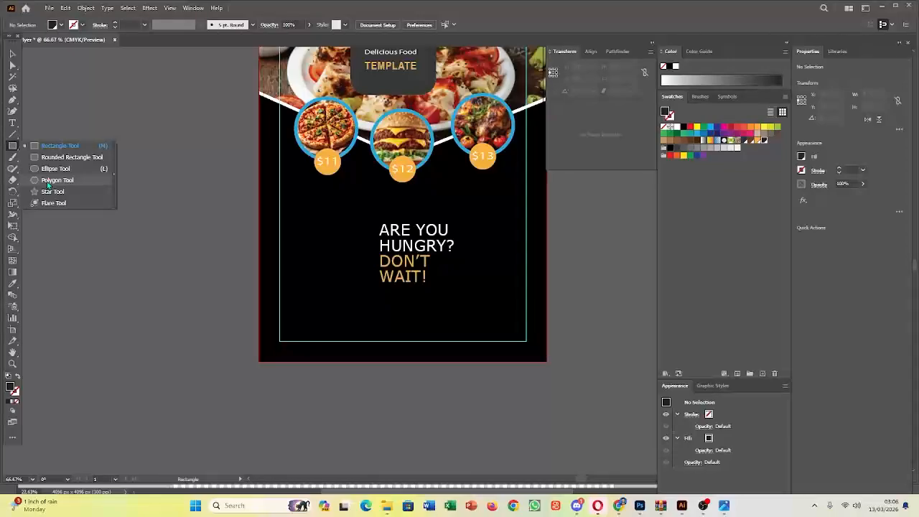
{"action": "left_click", "coordinate": [11, 113]}
{"action": "left_click", "coordinate": [11, 100]}
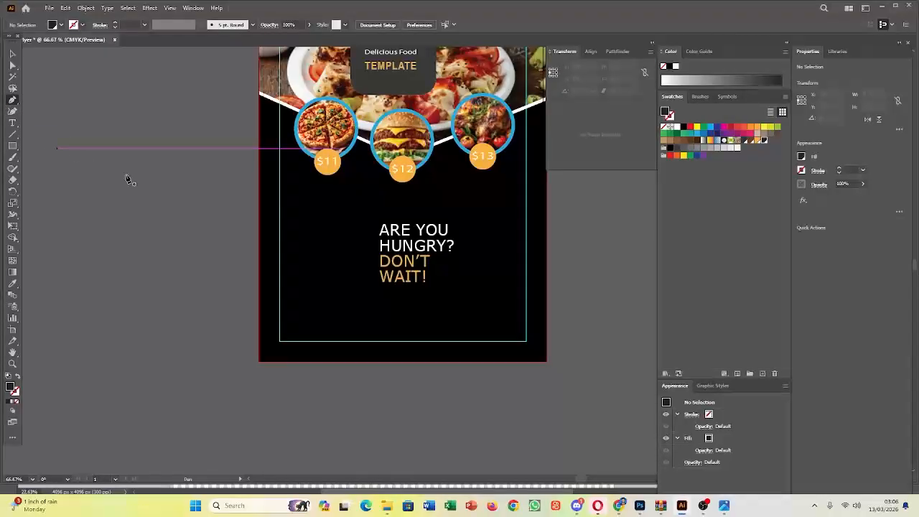
{"action": "left_click", "coordinate": [260, 236]}
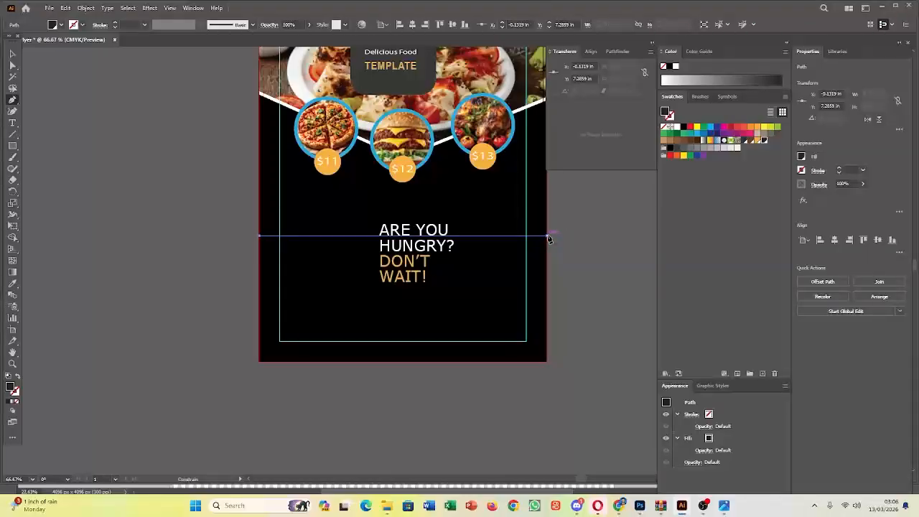
{"action": "left_click", "coordinate": [548, 237]}
{"action": "left_click", "coordinate": [547, 220]}
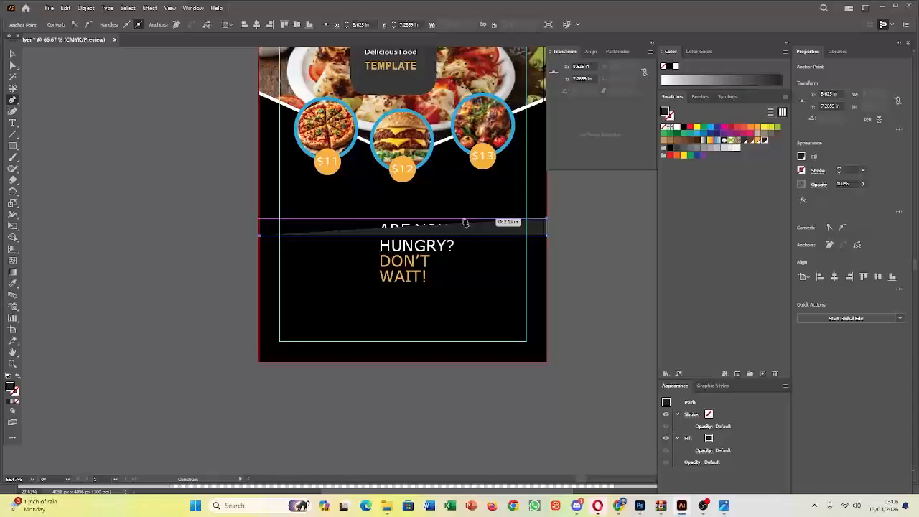
{"action": "left_click", "coordinate": [260, 221]}
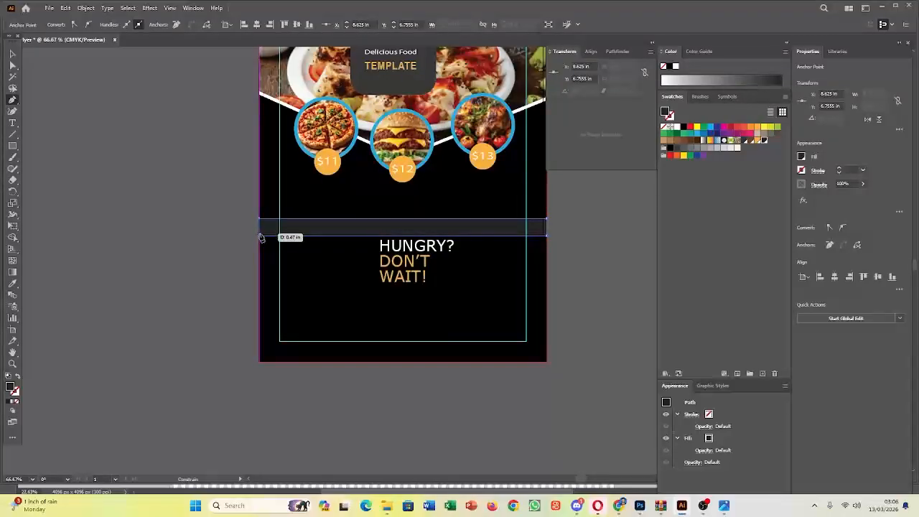
{"action": "left_click", "coordinate": [261, 236]}
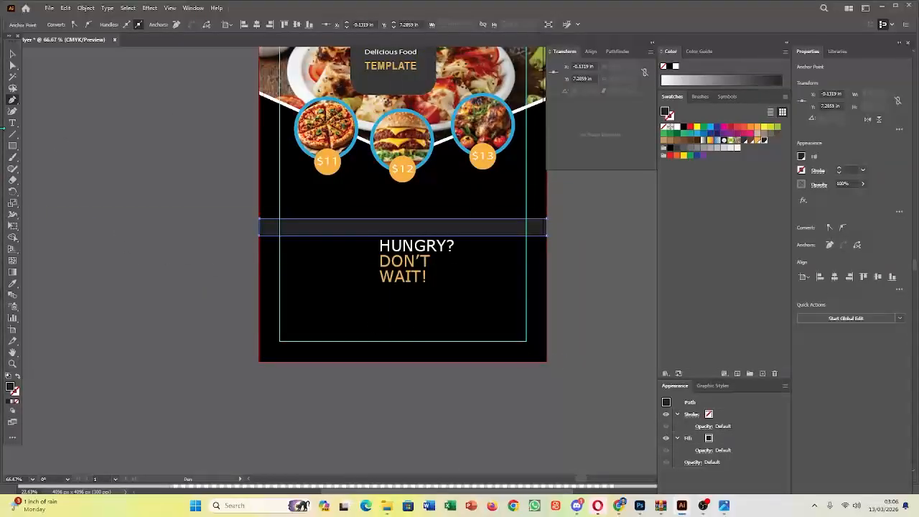
{"action": "left_click", "coordinate": [11, 54]}
{"action": "left_click_drag", "start_coordinate": [405, 212], "coordinate": [402, 186]}
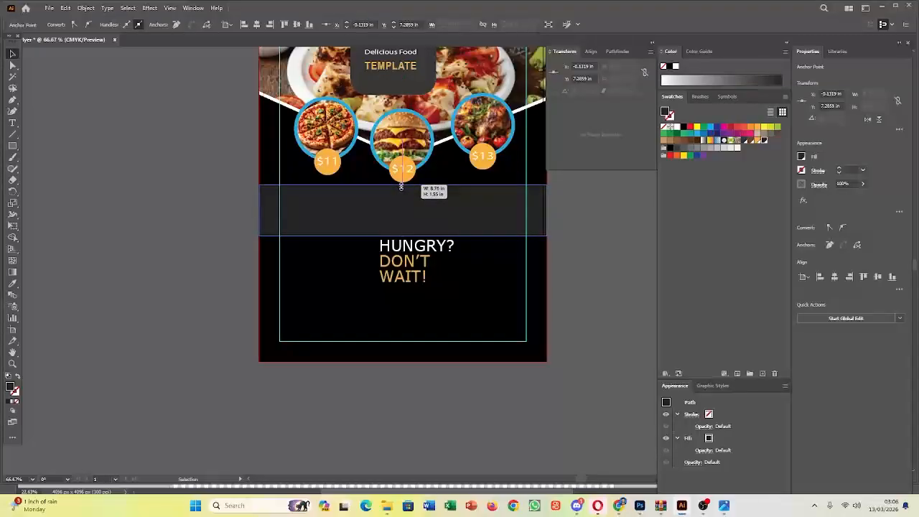
Move the ARE YOU HUNGRY? DON'T WAIT! text up onto the dark grey band and bring it to the front
{"action": "left_click_drag", "start_coordinate": [412, 270], "coordinate": [405, 224]}
{"action": "right_click", "coordinate": [404, 223]}
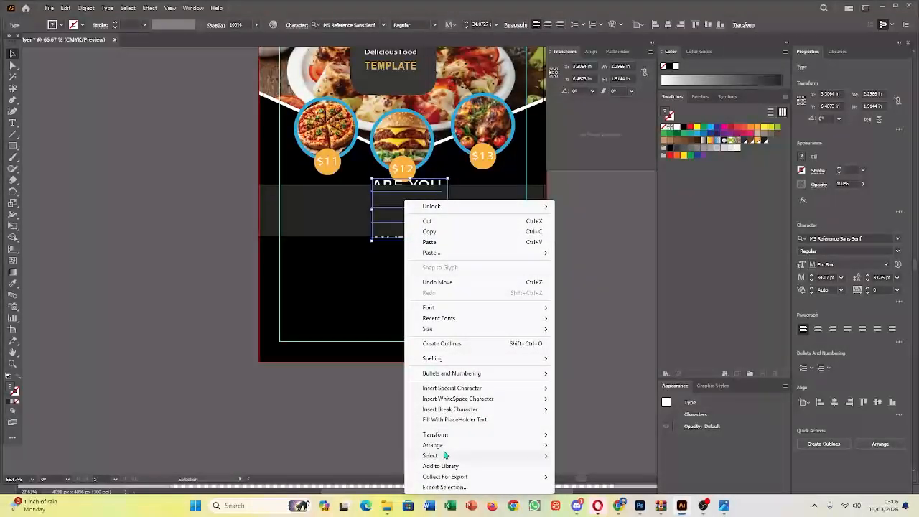
{"action": "mouse_move", "coordinate": [485, 445]}
{"action": "left_click", "coordinate": [593, 446]}
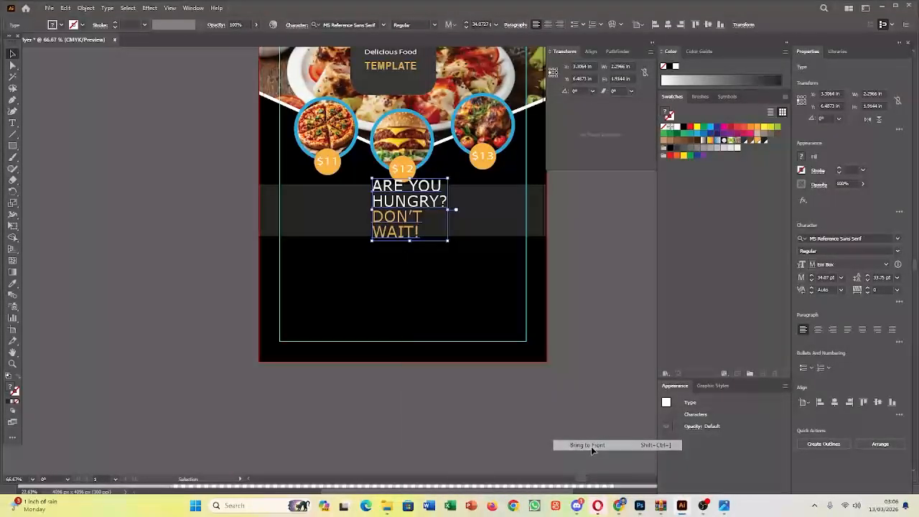
Scale the "ARE YOU HUNGRY? DON'T WAIT!" text down proportionally to about 1.40 in wide so it fits inside the dark band
{"action": "left_click", "coordinate": [468, 256]}
{"action": "left_click", "coordinate": [418, 218]}
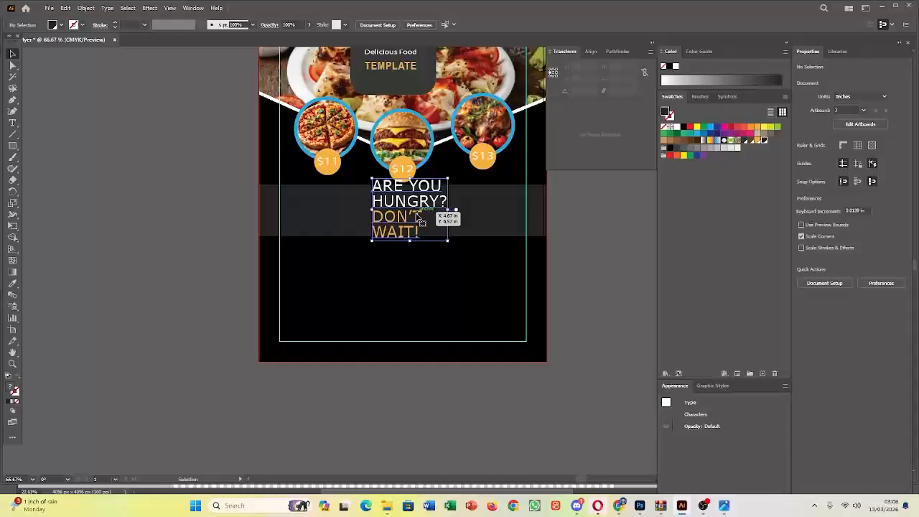
{"action": "left_click_drag", "start_coordinate": [449, 243], "coordinate": [434, 230]}
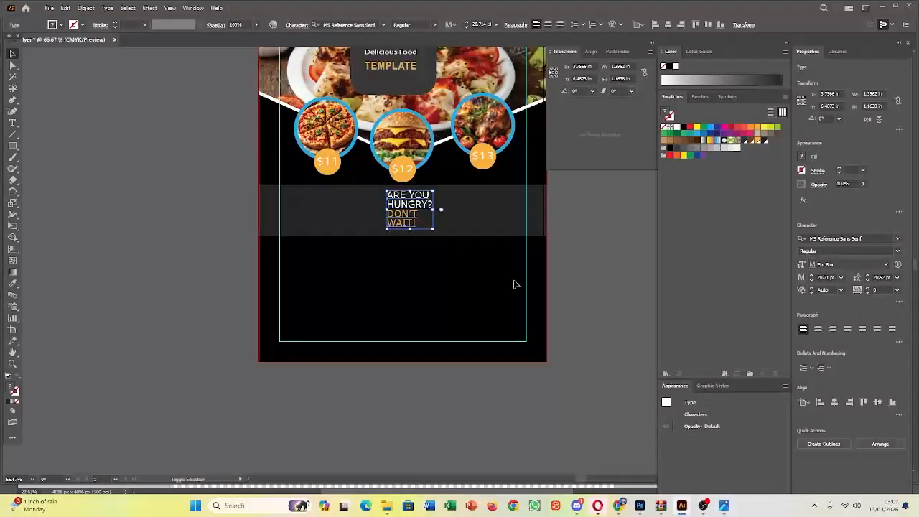
{"action": "left_click", "coordinate": [590, 302]}
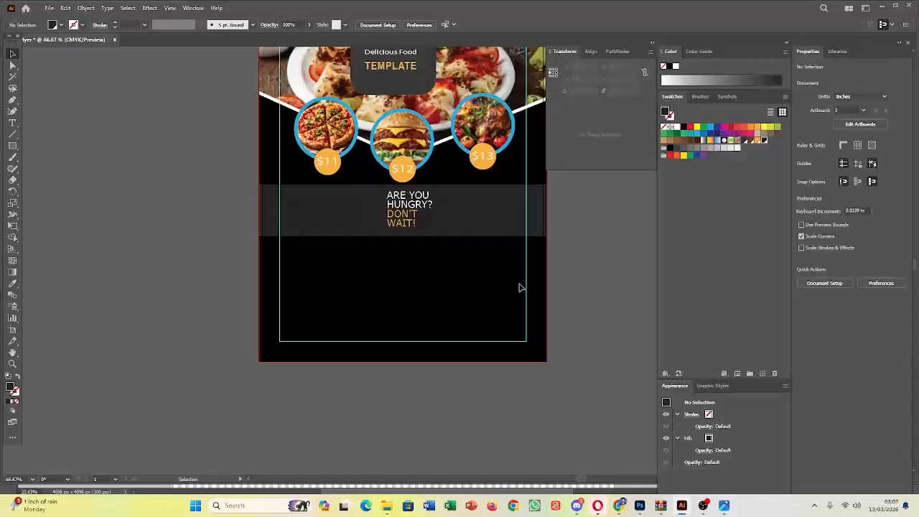
{"action": "scroll", "coordinate": [453, 292], "scroll_direction": "down", "scroll_amount": 2}
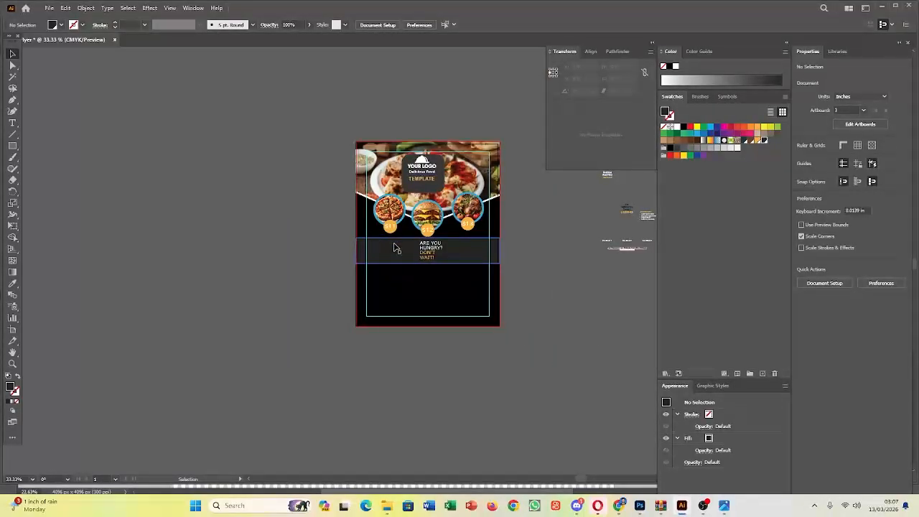
Fill the whole "ARE YOU HUNGRY? DON'T WAIT!" text with white
{"action": "left_click", "coordinate": [431, 251]}
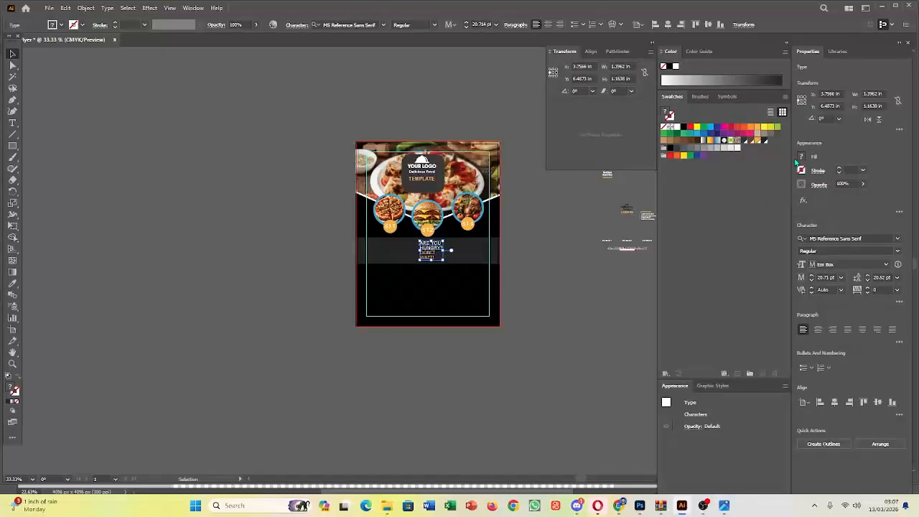
{"action": "left_click", "coordinate": [803, 157]}
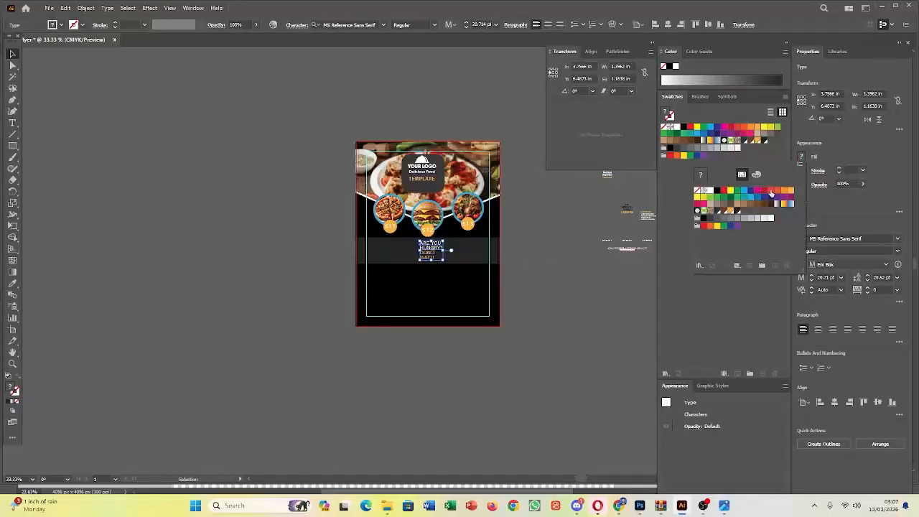
{"action": "left_click", "coordinate": [772, 192]}
{"action": "left_click", "coordinate": [751, 191]}
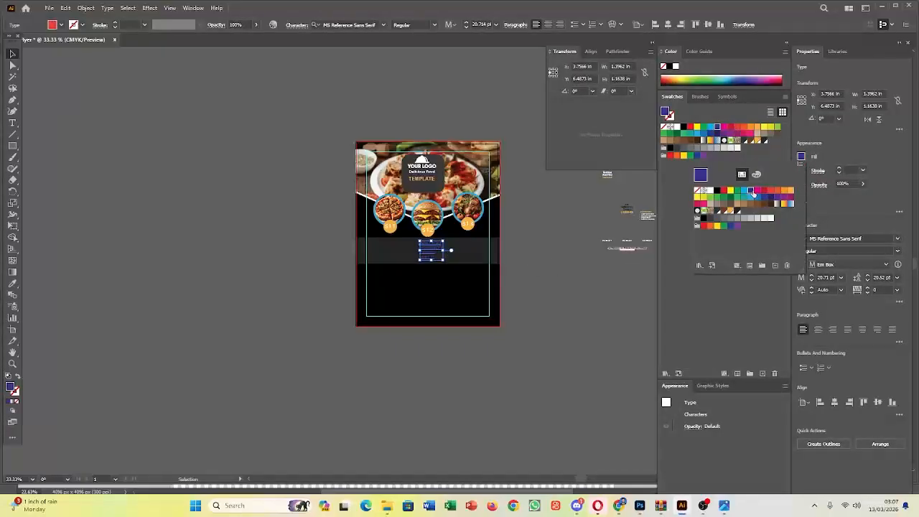
{"action": "left_click", "coordinate": [709, 191]}
{"action": "left_click", "coordinate": [559, 292]}
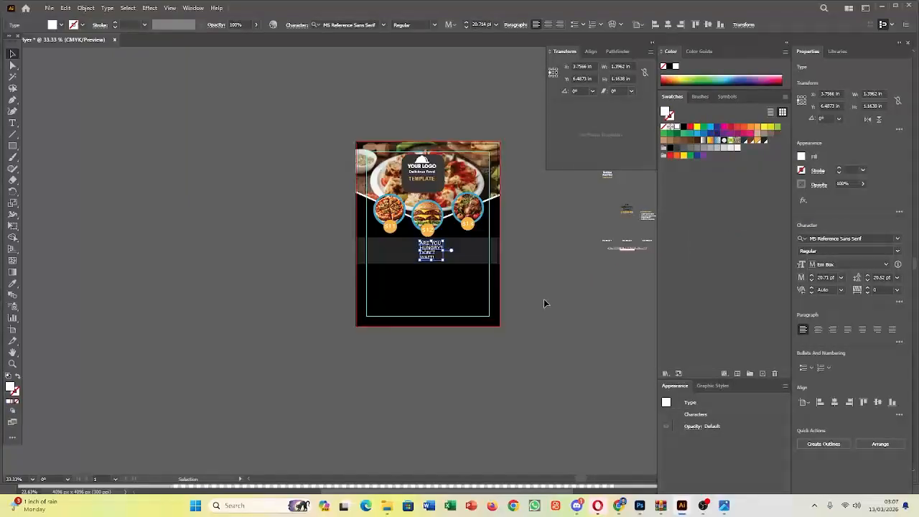
{"action": "left_click", "coordinate": [529, 308]}
{"action": "scroll", "coordinate": [358, 263], "scroll_direction": "up", "scroll_amount": 2}
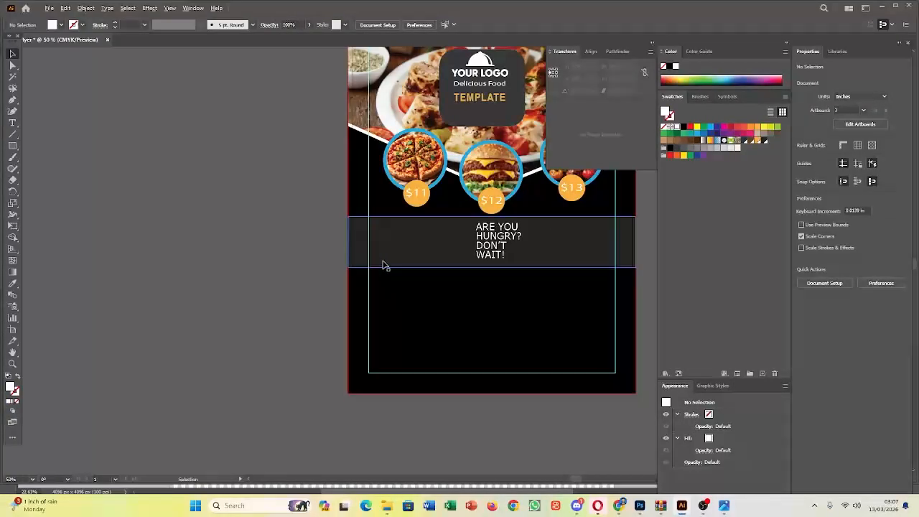
Duplicate the "For Reservation Contact" text and its phone number from the pasteboard onto the dark band, beside the "ARE YOU HUNGRY?" text
{"action": "left_click_drag", "start_coordinate": [506, 264], "coordinate": [405, 302]}
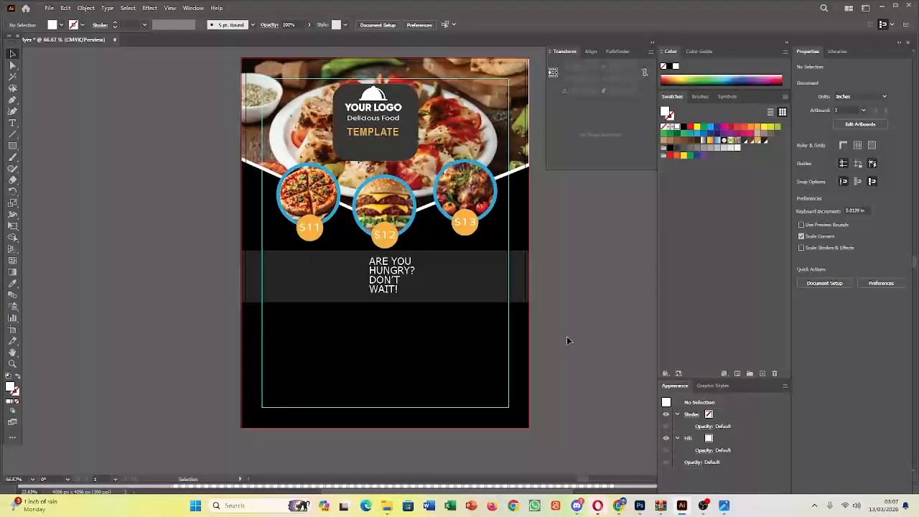
{"action": "left_click_drag", "start_coordinate": [480, 352], "coordinate": [301, 338]}
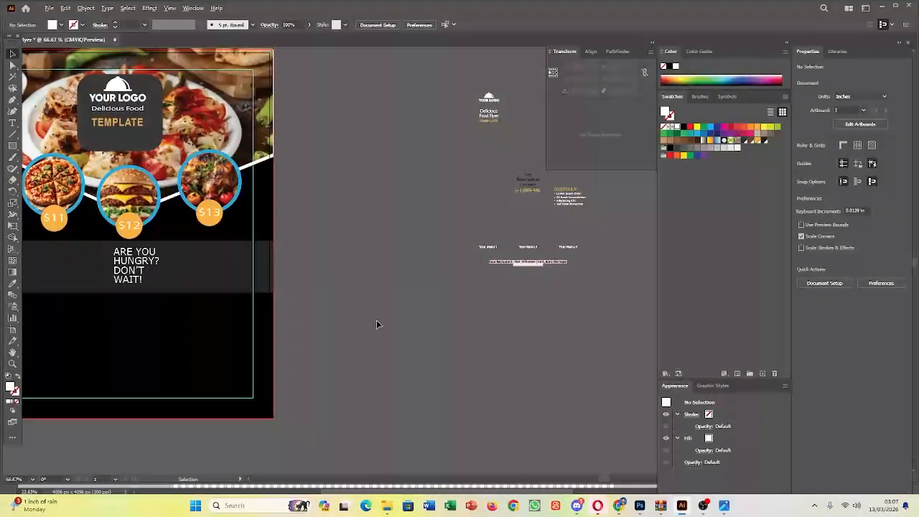
{"action": "left_click", "coordinate": [564, 205]}
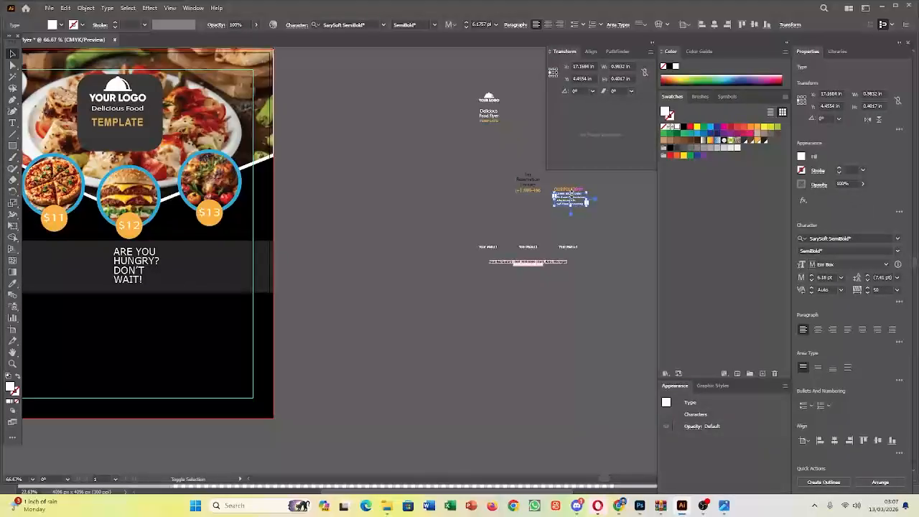
{"action": "left_click", "coordinate": [487, 147]}
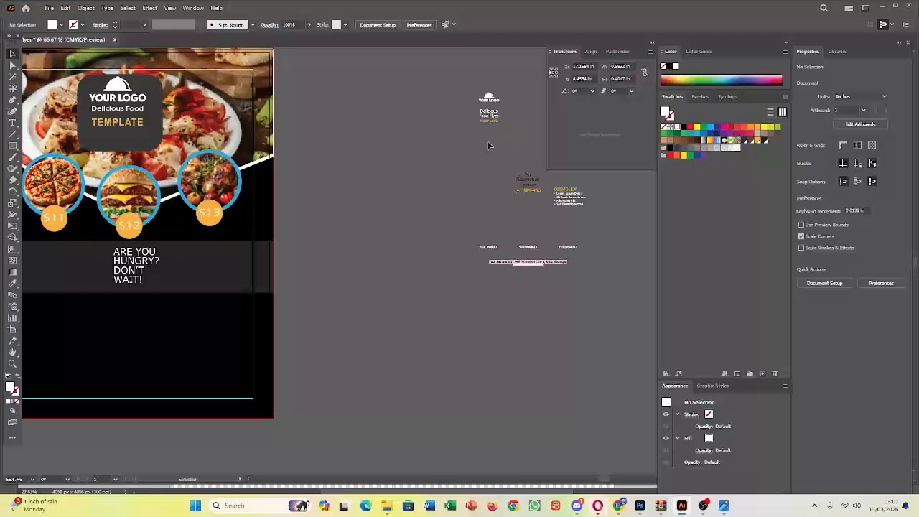
{"action": "left_click", "coordinate": [536, 190]}
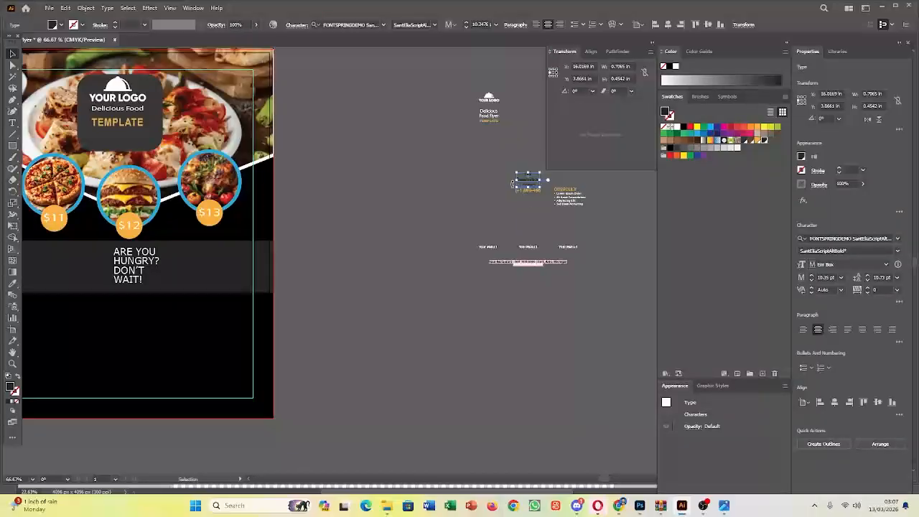
{"action": "left_click", "coordinate": [496, 170]}
{"action": "left_click", "coordinate": [533, 191]}
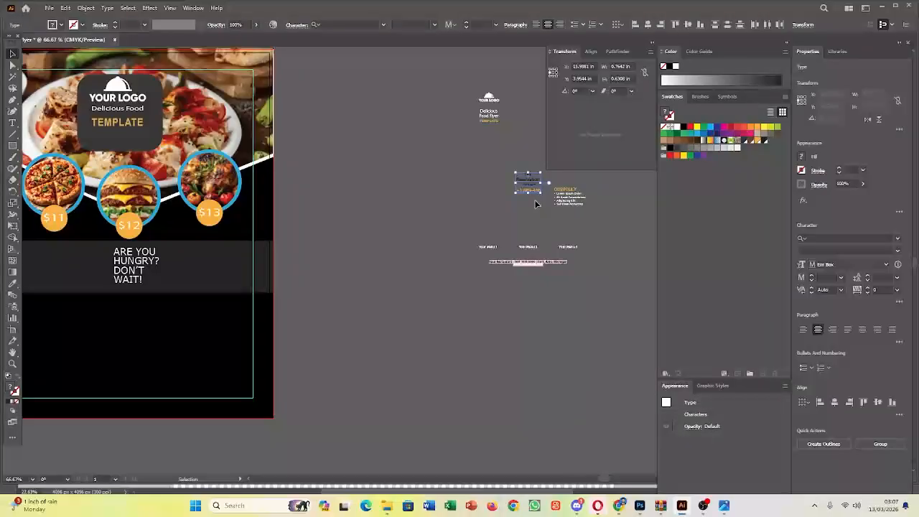
{"action": "left_click_drag", "start_coordinate": [535, 195], "coordinate": [206, 271]}
Bring the copied reservation text and phone number to the front of the stacking order
{"action": "right_click", "coordinate": [206, 272]}
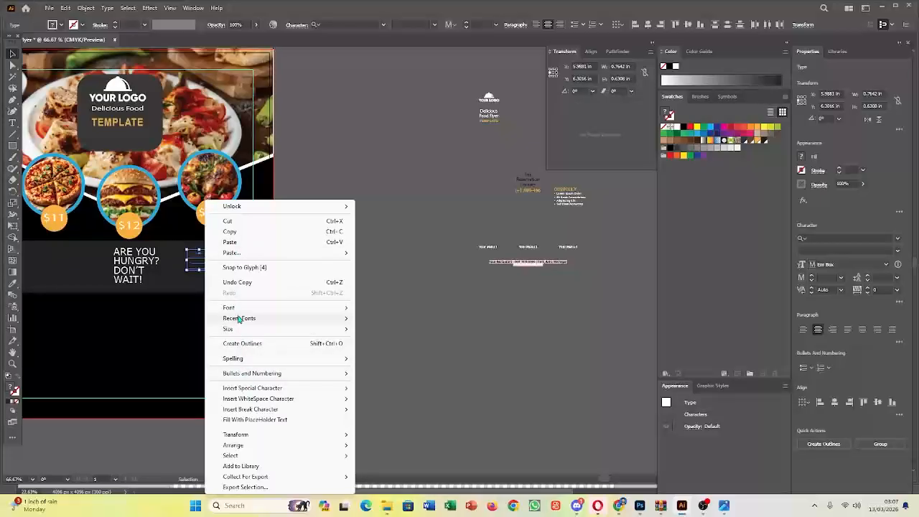
{"action": "mouse_move", "coordinate": [242, 446]}
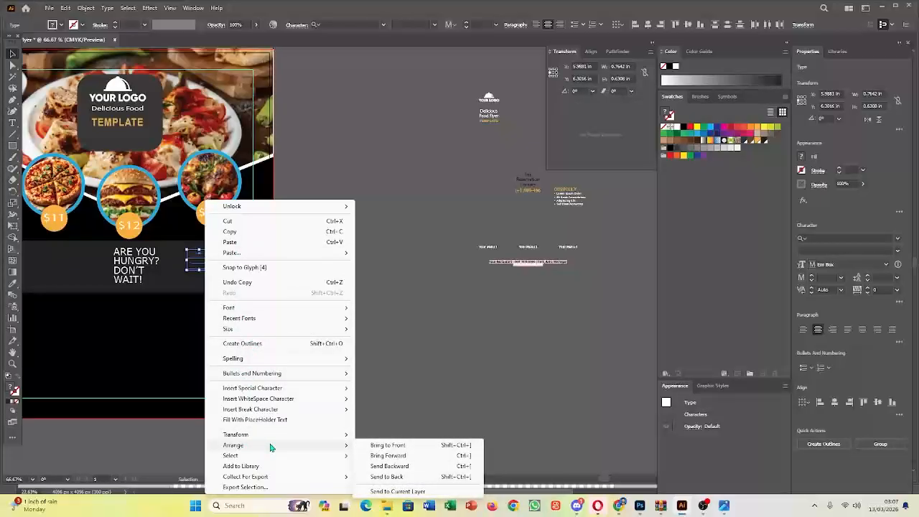
{"action": "left_click", "coordinate": [374, 445]}
{"action": "left_click", "coordinate": [375, 319]}
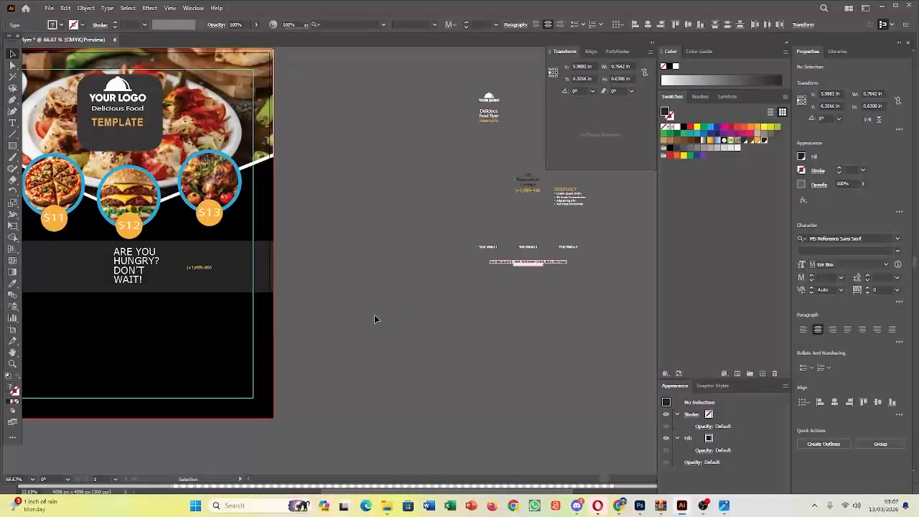
Fill both the copied reservation text and its phone number with white
{"action": "left_click", "coordinate": [200, 266]}
{"action": "left_click", "coordinate": [202, 259], "text": "shift"}
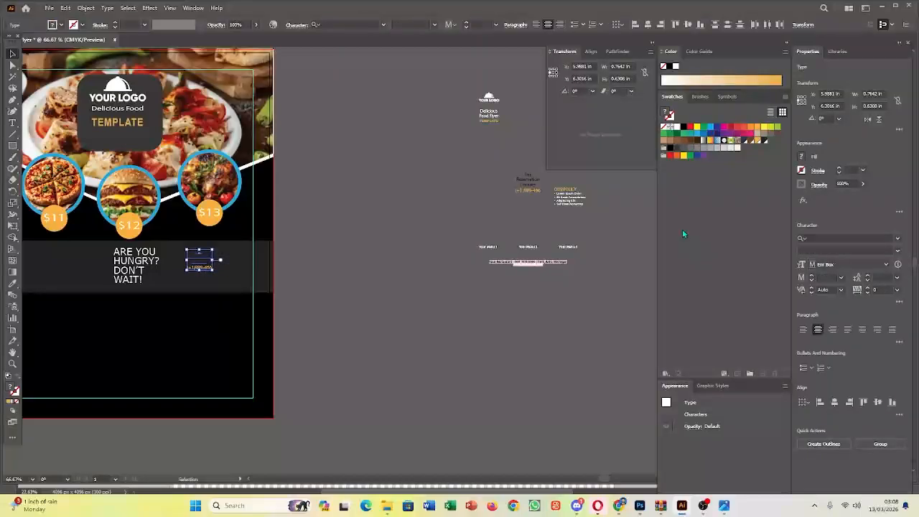
{"action": "left_click", "coordinate": [802, 156]}
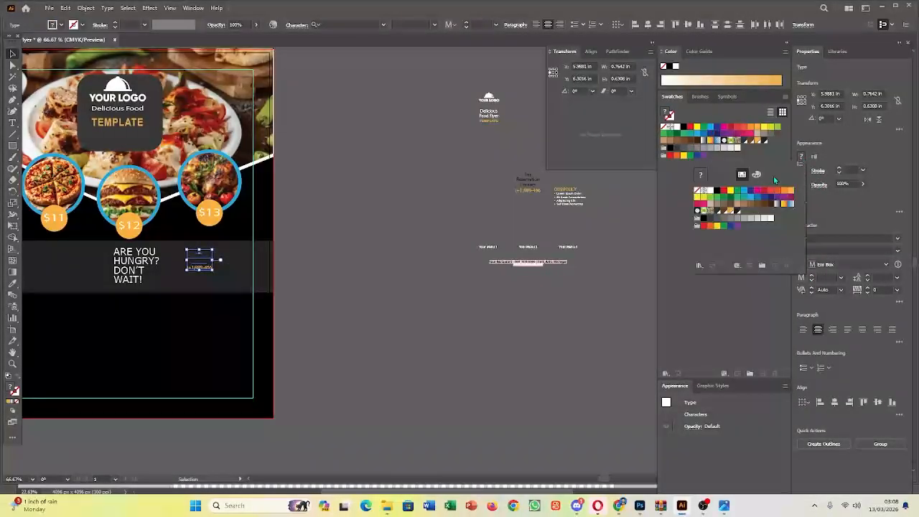
{"action": "left_click", "coordinate": [708, 191]}
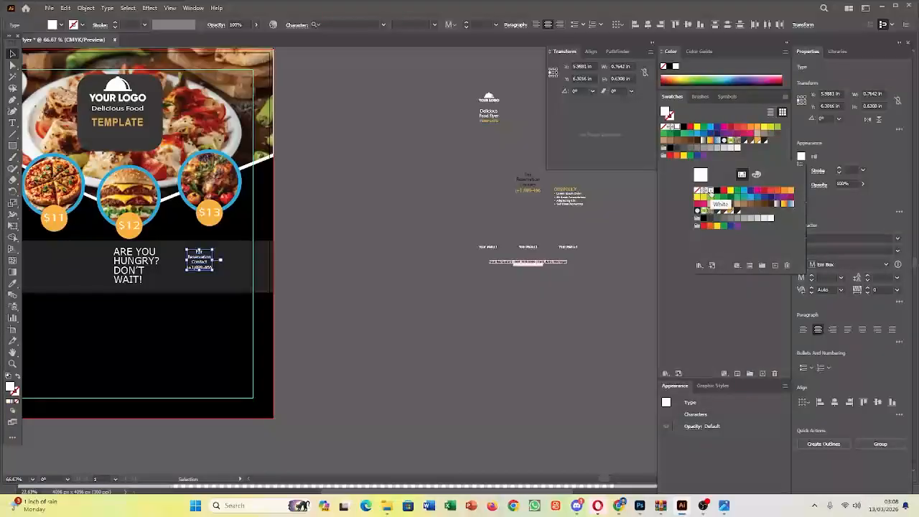
{"action": "left_click", "coordinate": [272, 323]}
Enlarge the reservation text together with its phone number until they nearly fill the height of the dark band
{"action": "left_click_drag", "start_coordinate": [158, 294], "coordinate": [349, 293]}
{"action": "scroll", "coordinate": [359, 294], "scroll_direction": "down", "scroll_amount": 2}
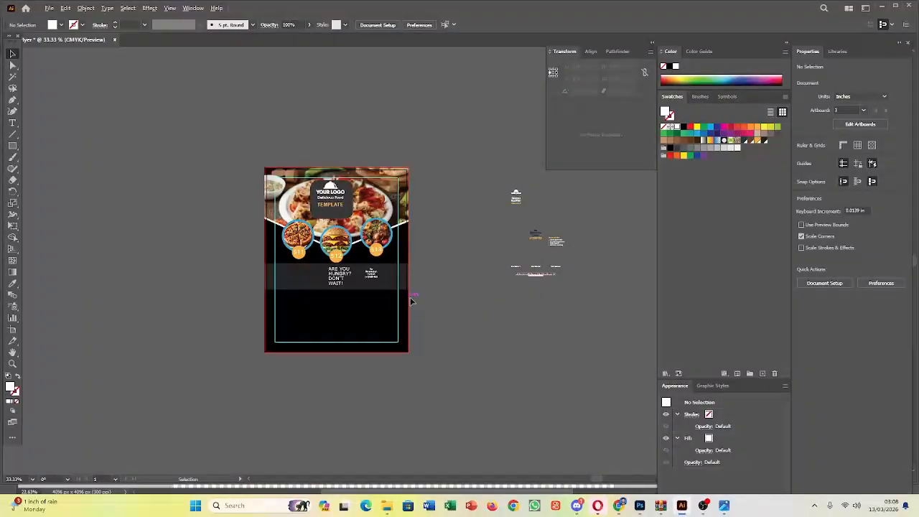
{"action": "left_click_drag", "start_coordinate": [555, 238], "coordinate": [374, 284]}
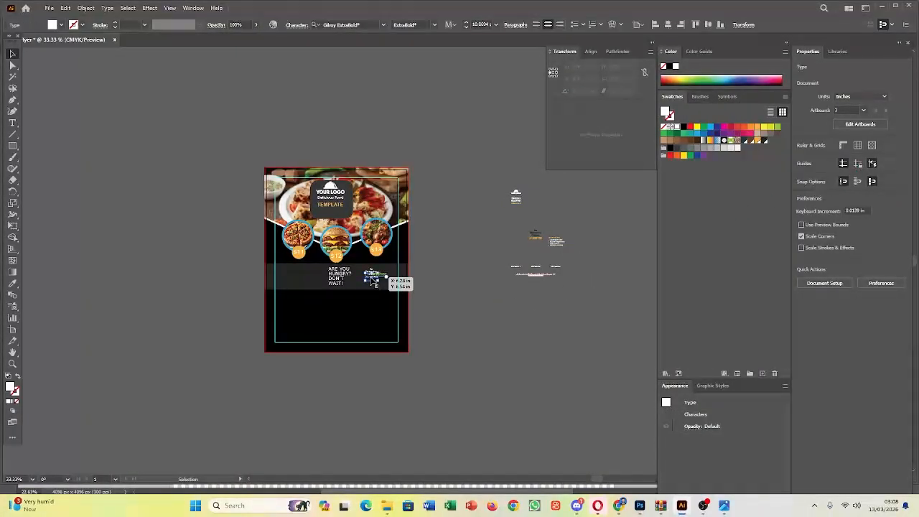
{"action": "scroll", "coordinate": [381, 287], "scroll_direction": "up", "scroll_amount": 4}
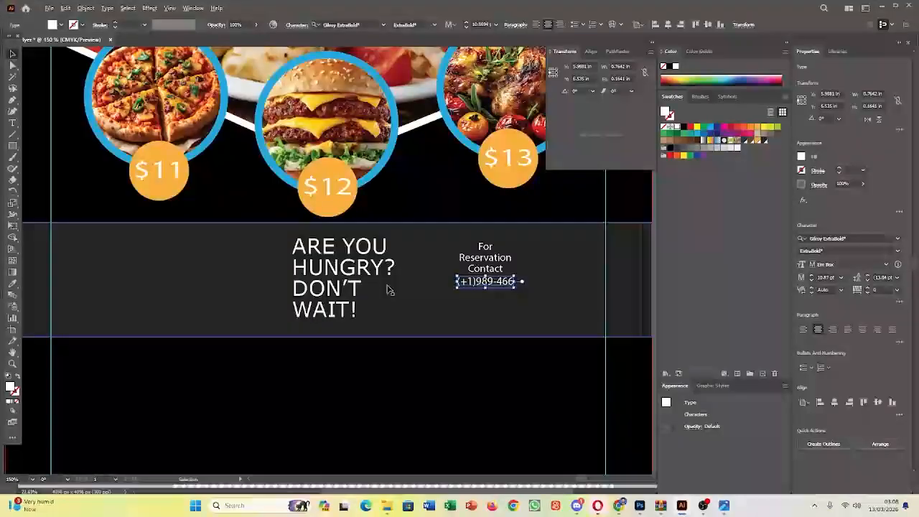
{"action": "left_click", "coordinate": [490, 269], "text": "shift"}
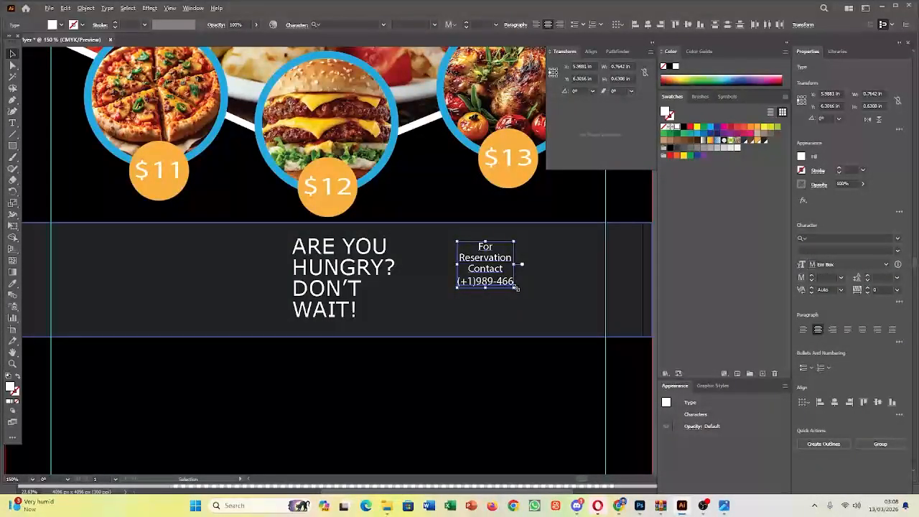
{"action": "left_click_drag", "start_coordinate": [516, 289], "coordinate": [537, 286]}
{"action": "scroll", "coordinate": [515, 353], "scroll_direction": "down", "scroll_amount": 2}
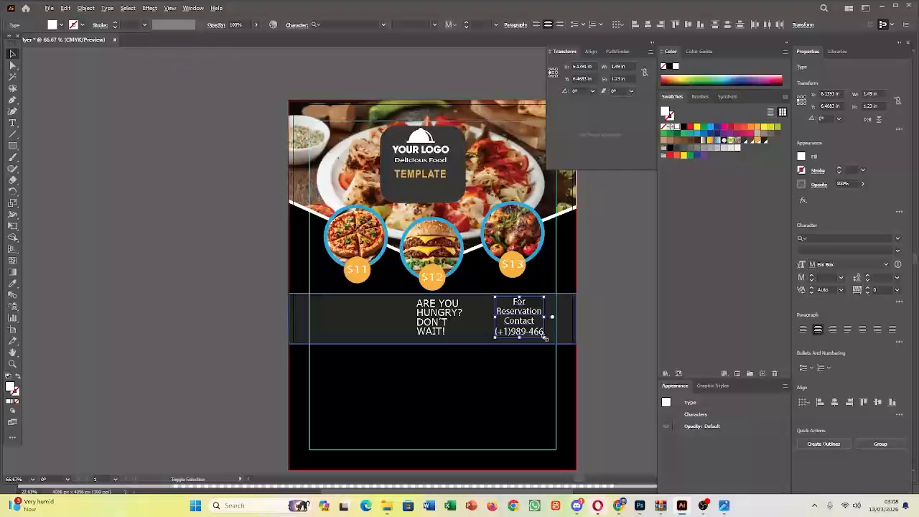
{"action": "left_click_drag", "start_coordinate": [546, 339], "coordinate": [549, 341]}
{"action": "left_click", "coordinate": [606, 348]}
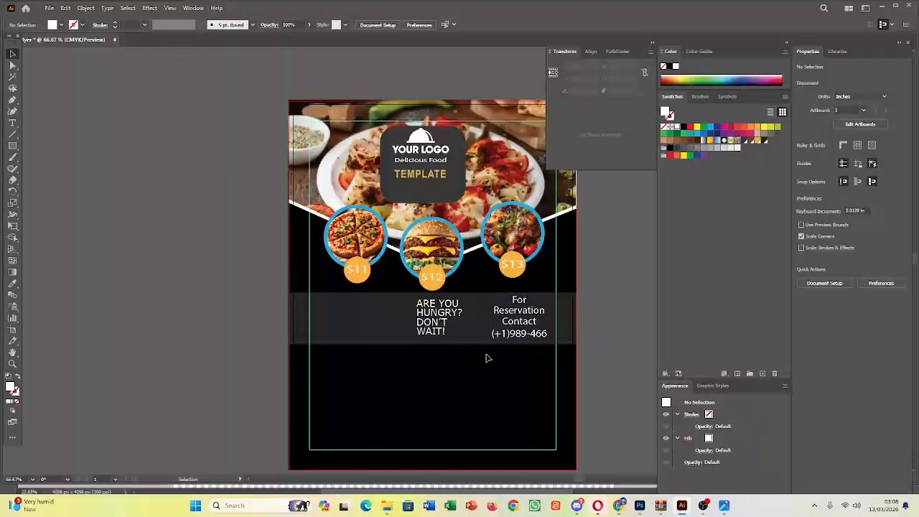
Extend the dark band's lower edge down to the bottom margin guide and move the "ARE YOU HUNGRY?" text to the flyer's left side
{"action": "left_click", "coordinate": [448, 349]}
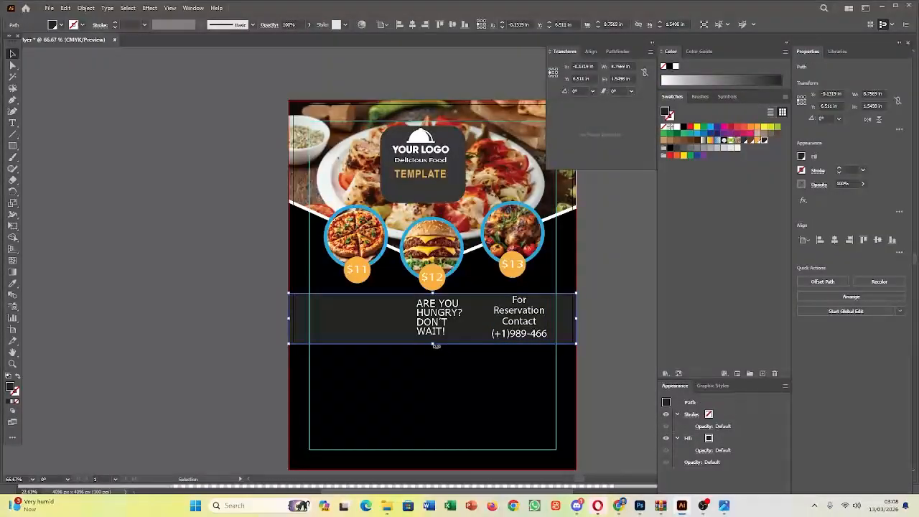
{"action": "left_click_drag", "start_coordinate": [433, 344], "coordinate": [431, 450]}
{"action": "left_click_drag", "start_coordinate": [427, 319], "coordinate": [342, 326]}
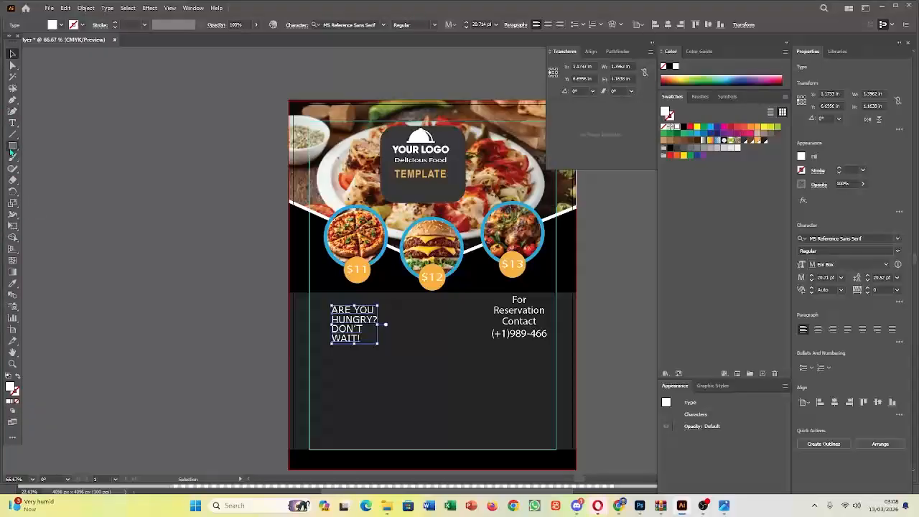
Draw an ellipse about 2.53 in wide and 3.40 in high between the two text blocks and fill it with red
{"action": "left_click_drag", "start_coordinate": [12, 149], "coordinate": [50, 169]}
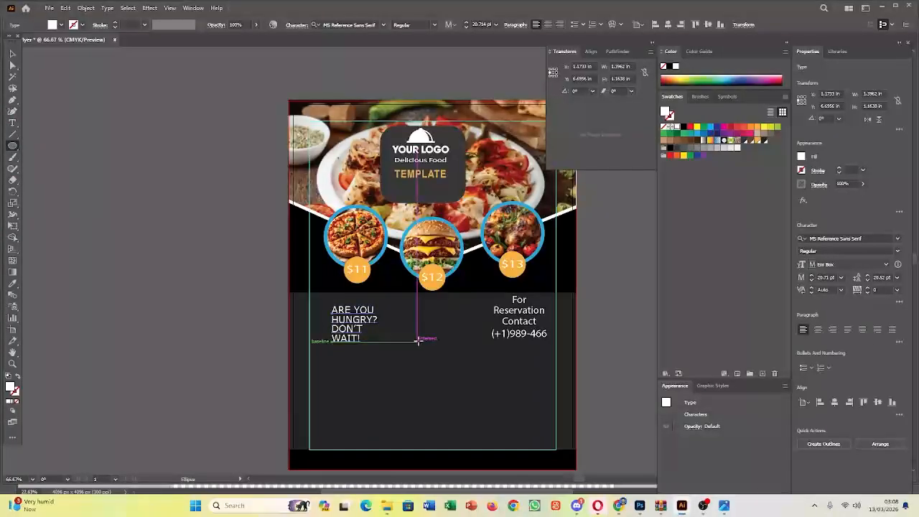
{"action": "left_click_drag", "start_coordinate": [397, 293], "coordinate": [478, 404]}
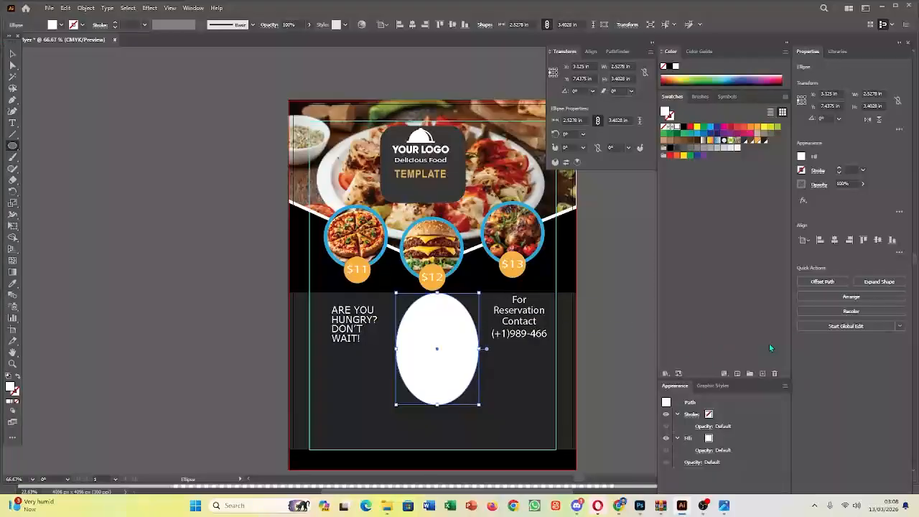
{"action": "left_click", "coordinate": [801, 158]}
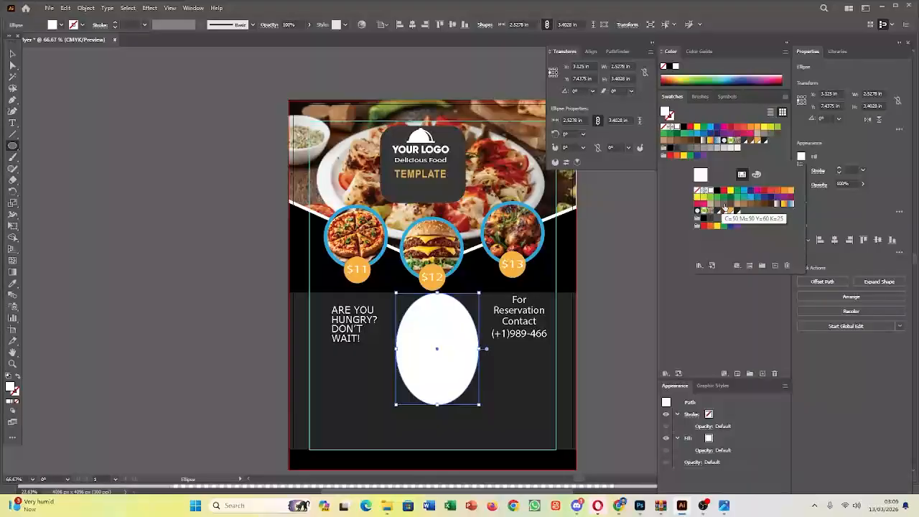
{"action": "left_click", "coordinate": [724, 205]}
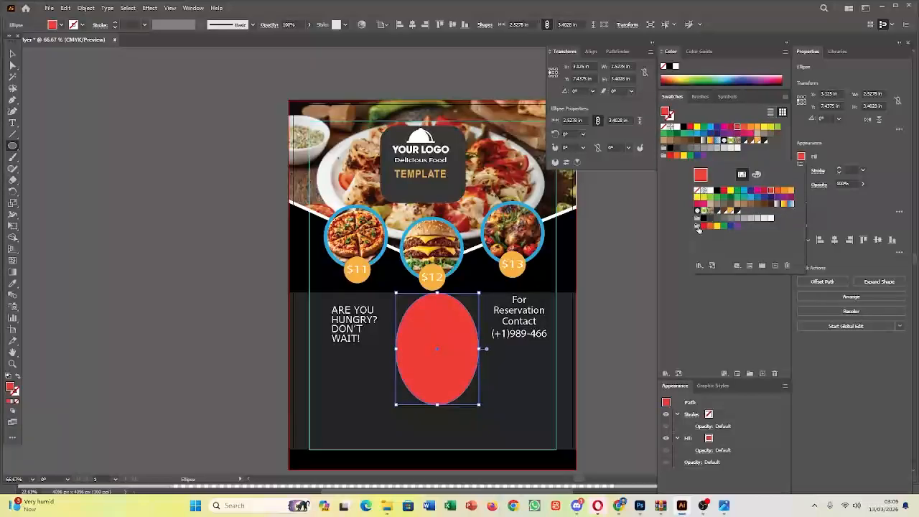
{"action": "left_click", "coordinate": [12, 57]}
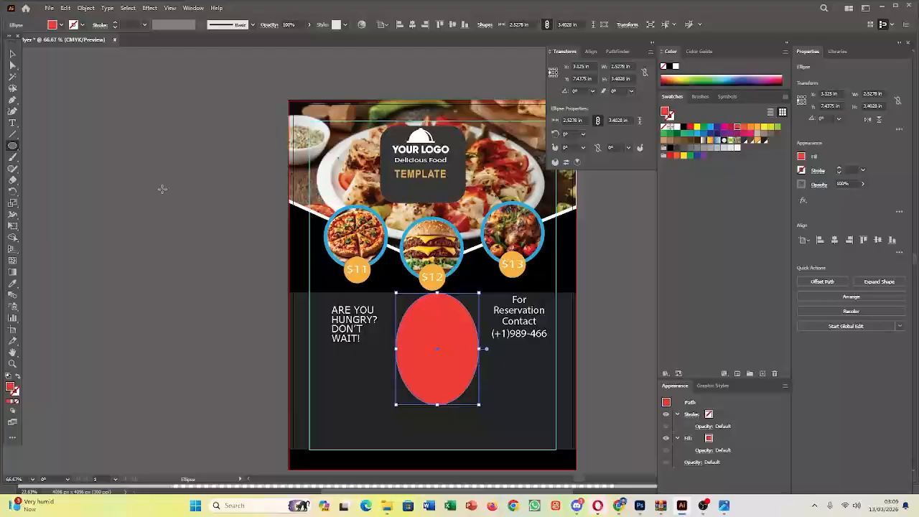
{"action": "left_click", "coordinate": [411, 384]}
{"action": "left_click", "coordinate": [487, 270]}
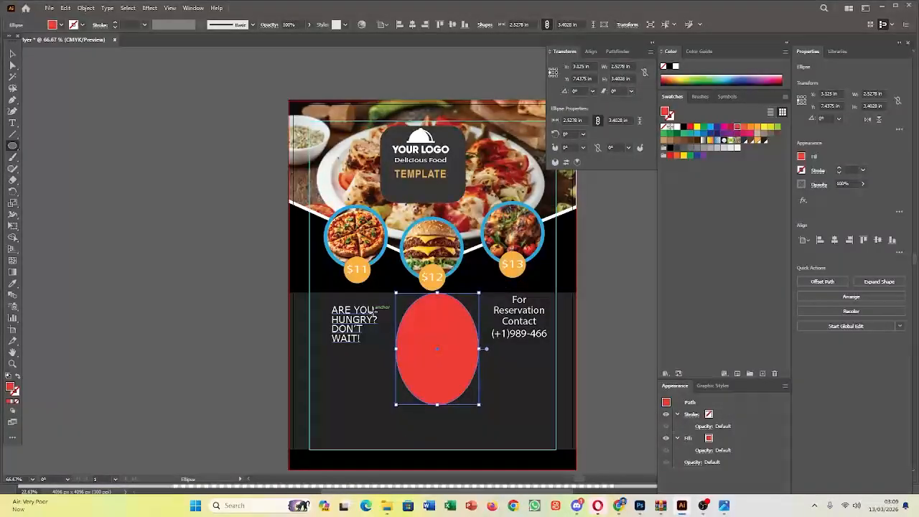
Move the "ARE YOU HUNGRY? DON'T WAIT!" text onto the red ellipse, bring it to the front and enlarge it to nearly the ellipse's width
{"action": "left_click", "coordinate": [16, 58]}
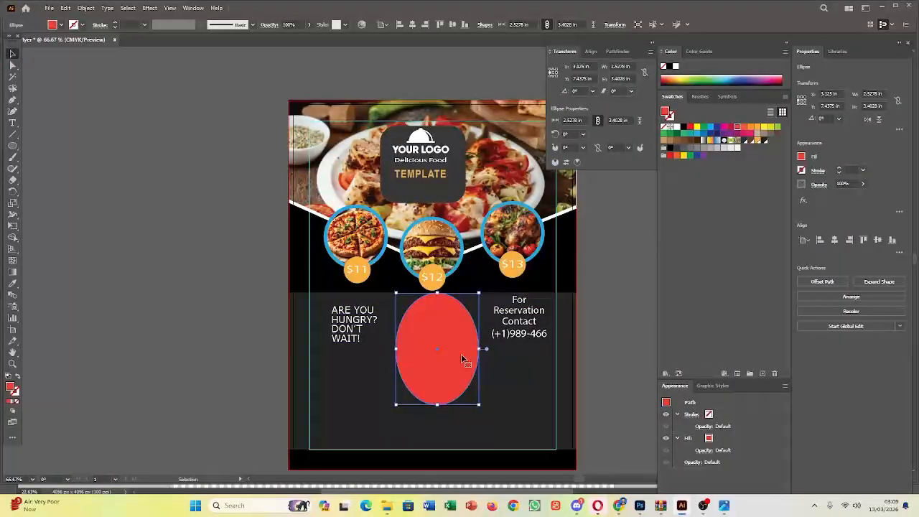
{"action": "left_click_drag", "start_coordinate": [347, 324], "coordinate": [438, 352]}
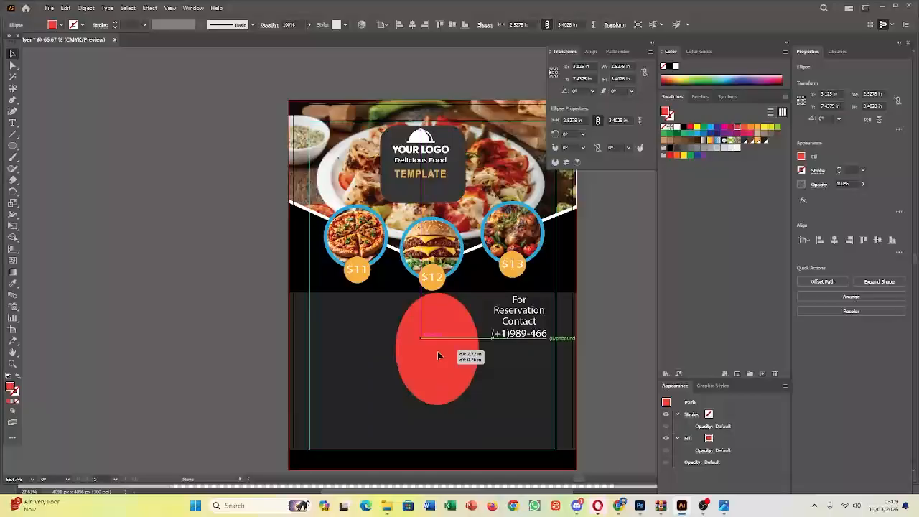
{"action": "right_click", "coordinate": [438, 352]}
{"action": "mouse_move", "coordinate": [544, 302]}
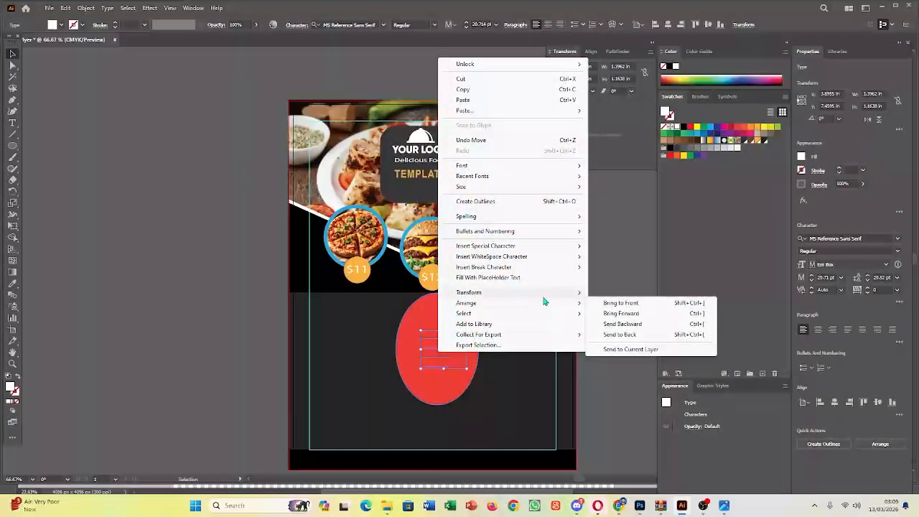
{"action": "left_click", "coordinate": [630, 302]}
{"action": "left_click_drag", "start_coordinate": [422, 346], "coordinate": [416, 345]}
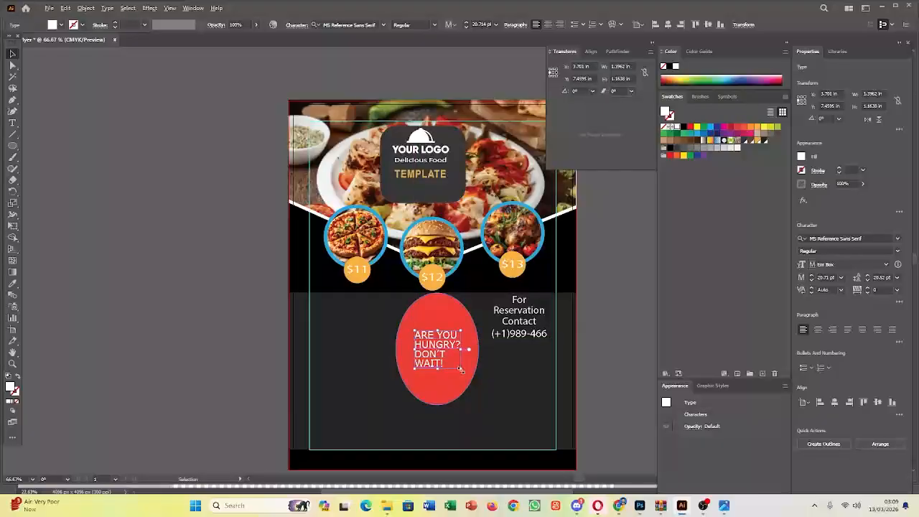
{"action": "left_click_drag", "start_coordinate": [460, 370], "coordinate": [473, 382]}
{"action": "left_click", "coordinate": [599, 438]}
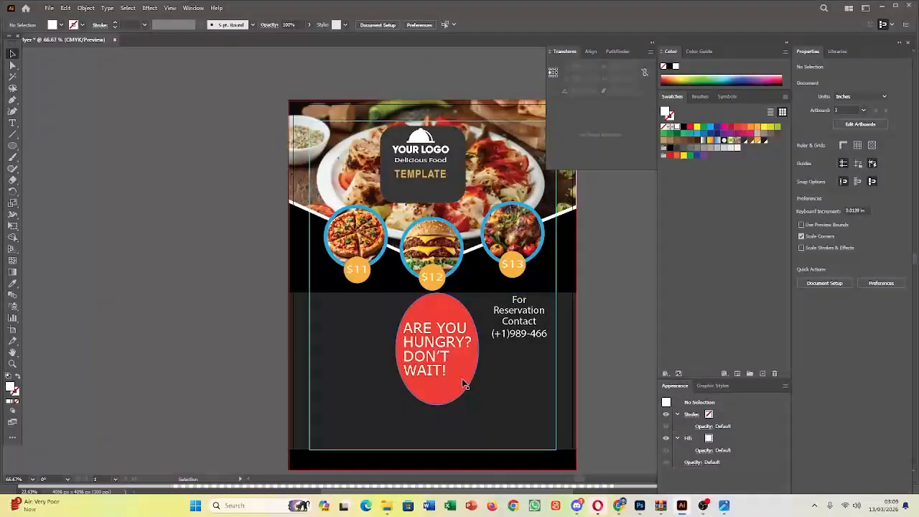
Reshape the red ellipse into a near-circle about 2.58 in wide and 2.75 in high around the headline text
{"action": "left_click", "coordinate": [462, 343]}
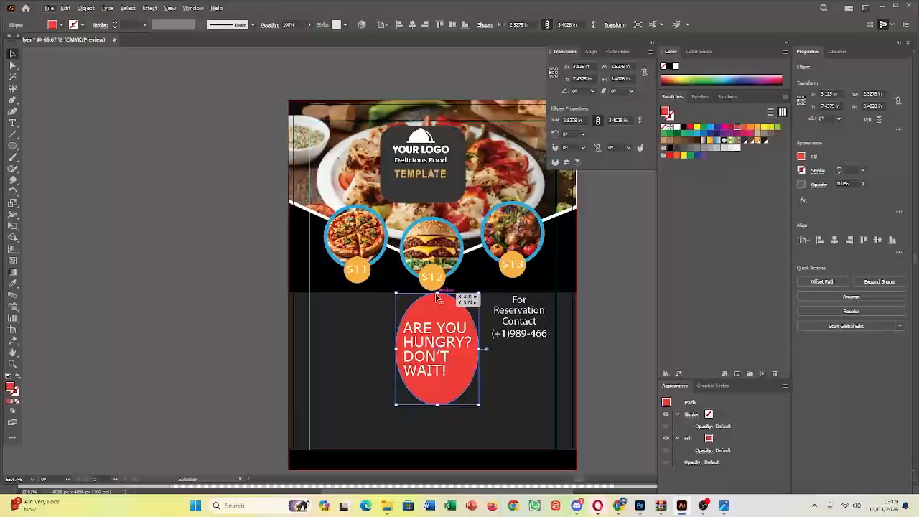
{"action": "left_click_drag", "start_coordinate": [437, 297], "coordinate": [437, 303]}
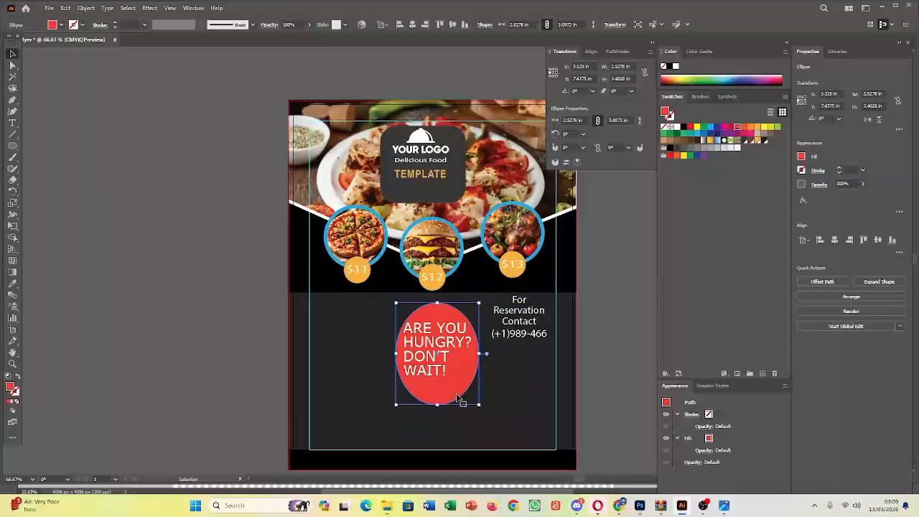
{"action": "left_click_drag", "start_coordinate": [439, 407], "coordinate": [438, 391]}
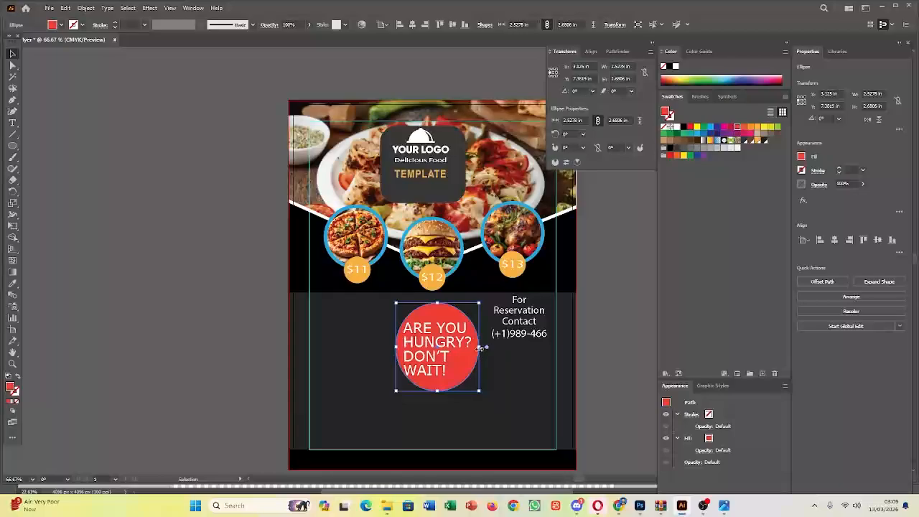
{"action": "left_click_drag", "start_coordinate": [479, 348], "coordinate": [474, 347]}
{"action": "left_click_drag", "start_coordinate": [435, 392], "coordinate": [427, 395]}
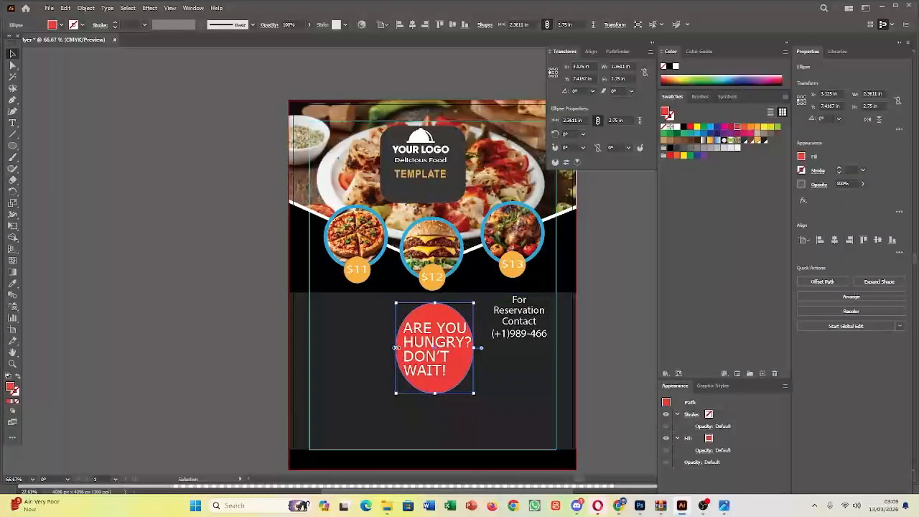
{"action": "left_click_drag", "start_coordinate": [395, 349], "coordinate": [392, 349]}
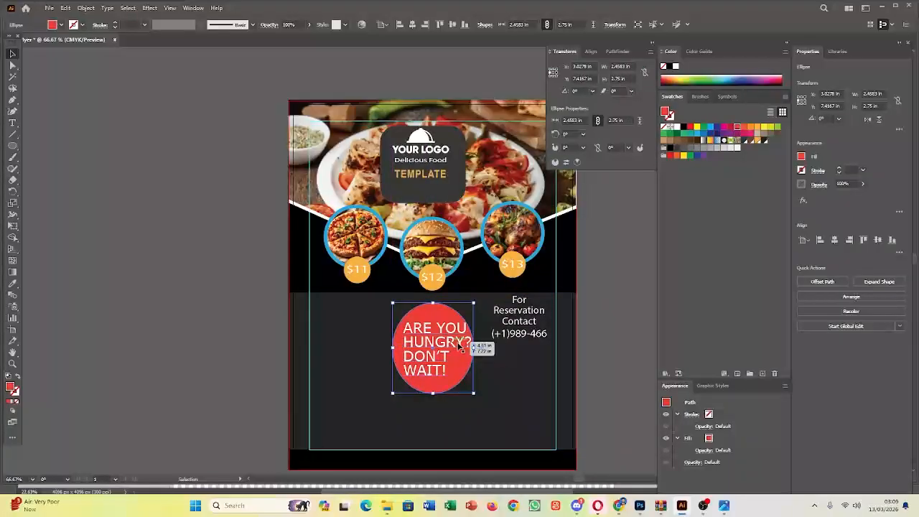
{"action": "left_click_drag", "start_coordinate": [475, 349], "coordinate": [479, 349]}
{"action": "left_click", "coordinate": [535, 395]}
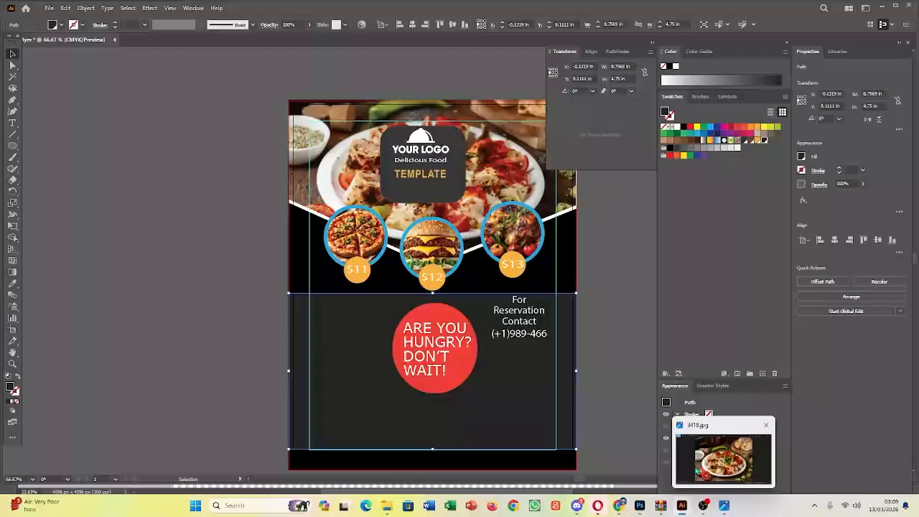
Move the reservation text and its phone number down beside the red ellipse
{"action": "left_click_drag", "start_coordinate": [529, 325], "coordinate": [537, 389]}
{"action": "left_click", "coordinate": [602, 359]}
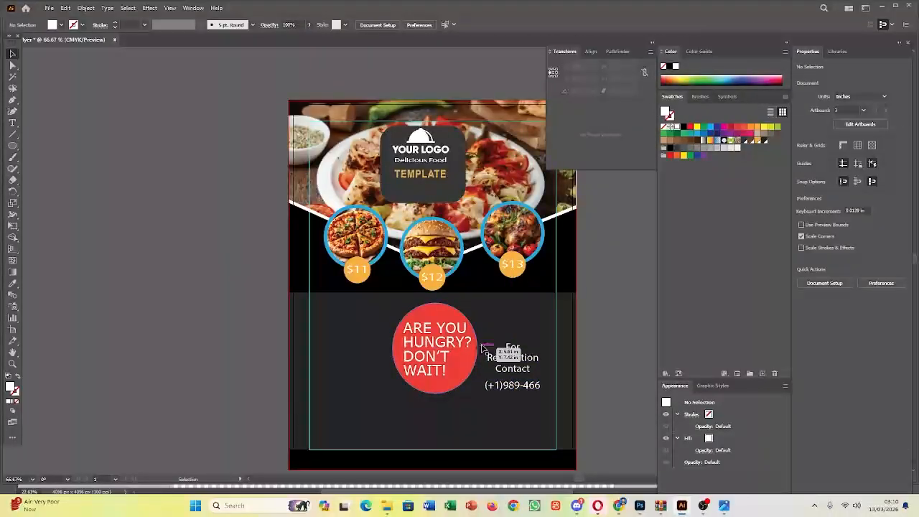
{"action": "left_click", "coordinate": [568, 301]}
{"action": "left_click", "coordinate": [614, 356]}
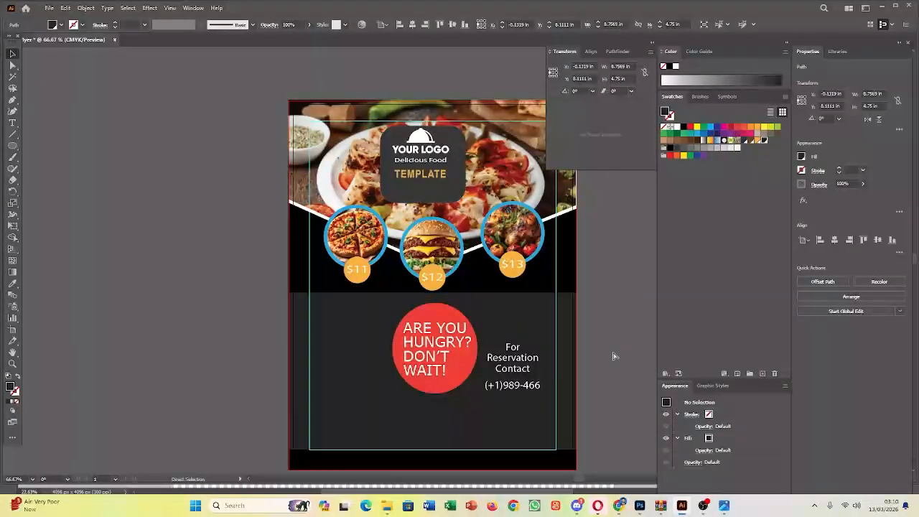
Shift the reservation text and its phone number slightly up and enlarge them together to about 2.18 in wide and 1.85 in high
{"action": "left_click", "coordinate": [514, 367]}
{"action": "mouse_move", "coordinate": [515, 367]}
{"action": "left_mouse_down"}
{"action": "mouse_move", "coordinate": [516, 347]}
{"action": "mouse_move", "coordinate": [523, 388]}
{"action": "mouse_move", "coordinate": [527, 375]}
{"action": "left_mouse_up"}
{"action": "left_click", "coordinate": [532, 359], "text": "shift"}
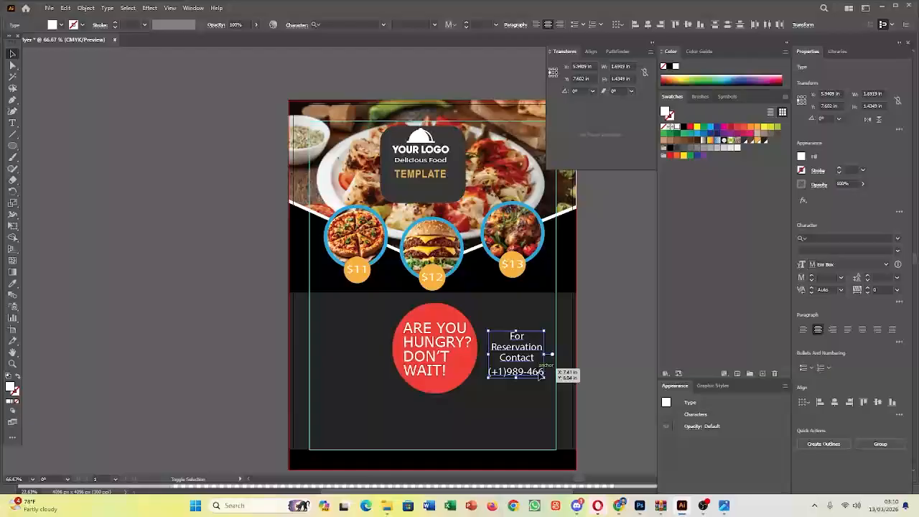
{"action": "left_click_drag", "start_coordinate": [546, 377], "coordinate": [553, 398]}
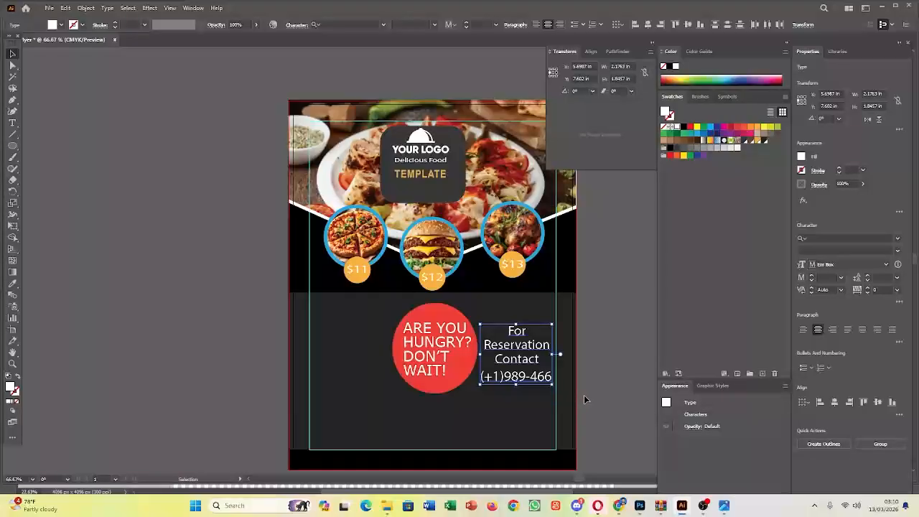
{"action": "left_click", "coordinate": [584, 400]}
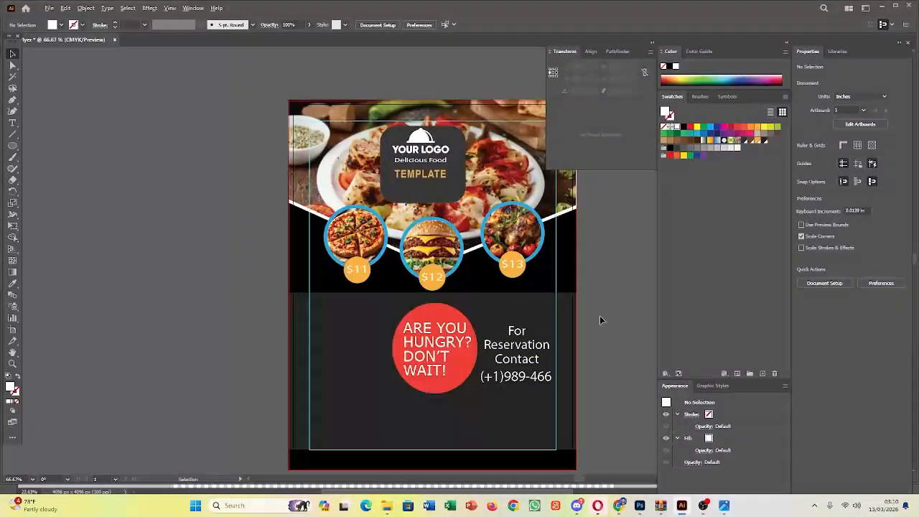
Move the "OUR POLICY" text block from outside the artboard onto the dark band left of the red ellipse and bring it to the front
{"action": "scroll", "coordinate": [601, 320], "scroll_direction": "down", "scroll_amount": 3}
{"action": "left_click_drag", "start_coordinate": [599, 342], "coordinate": [339, 332]}
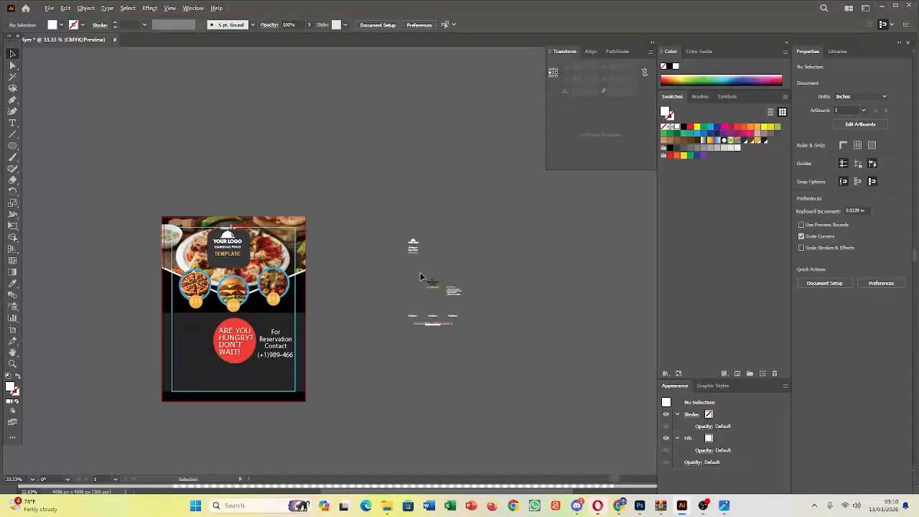
{"action": "scroll", "coordinate": [428, 273], "scroll_direction": "up", "scroll_amount": 3}
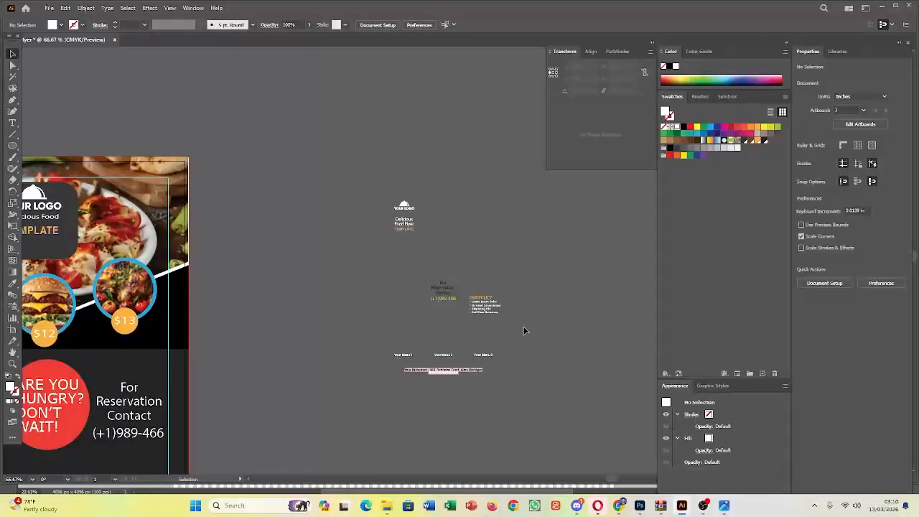
{"action": "left_click", "coordinate": [502, 309]}
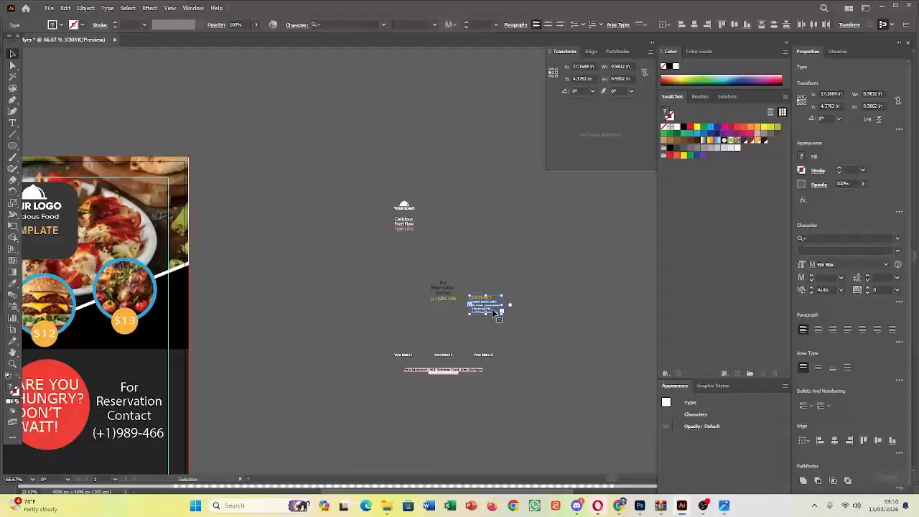
{"action": "left_click_drag", "start_coordinate": [496, 314], "coordinate": [337, 326]}
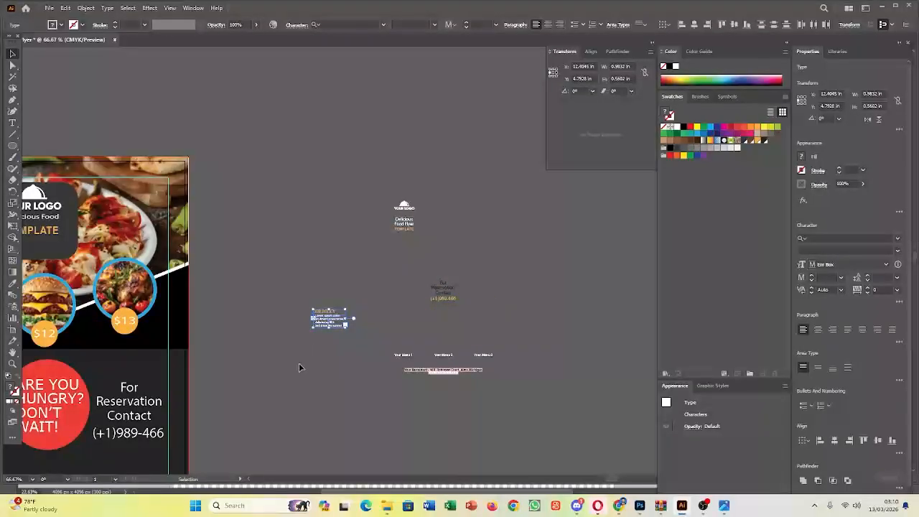
{"action": "scroll", "coordinate": [300, 367], "scroll_direction": "down", "scroll_amount": 3}
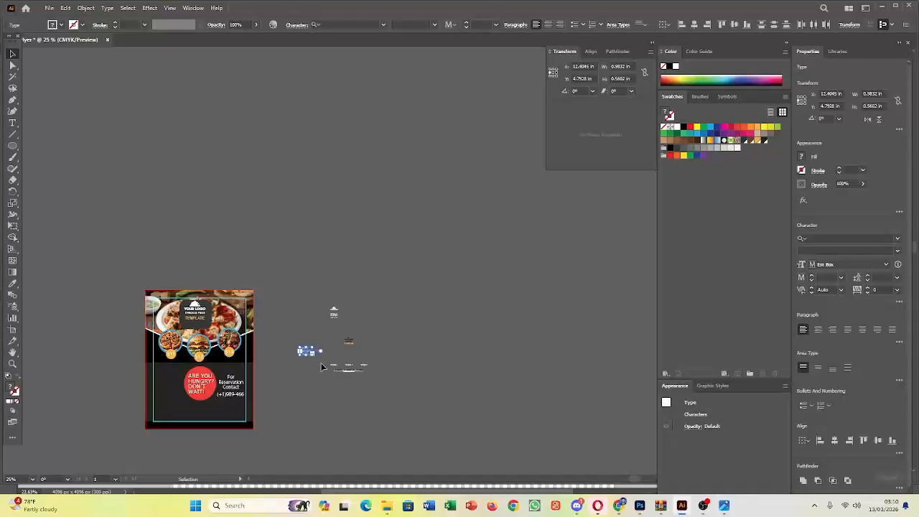
{"action": "scroll", "coordinate": [309, 351], "scroll_direction": "up", "scroll_amount": 2}
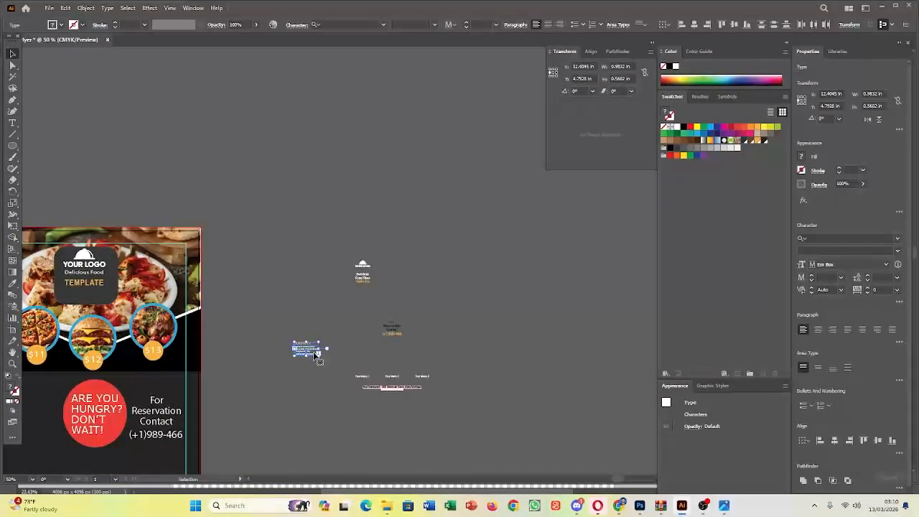
{"action": "left_click_drag", "start_coordinate": [318, 359], "coordinate": [47, 427]}
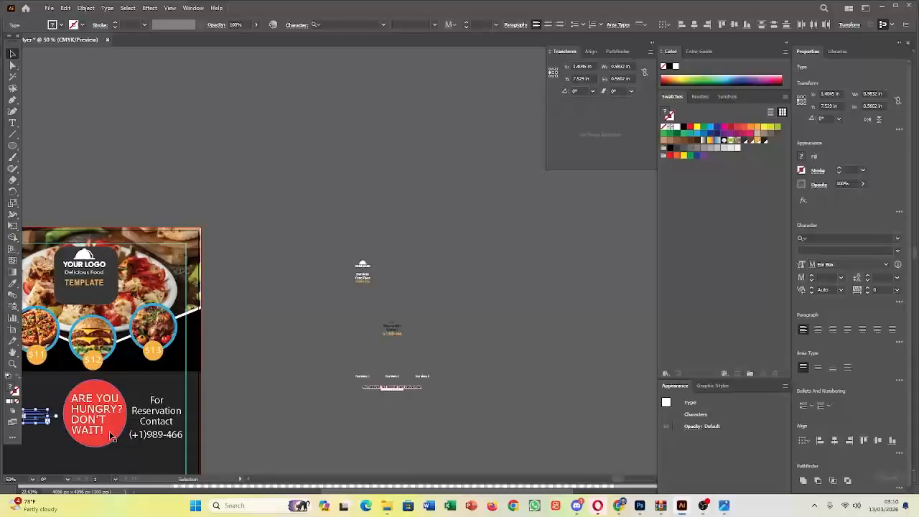
{"action": "left_click_drag", "start_coordinate": [109, 434], "coordinate": [365, 374]}
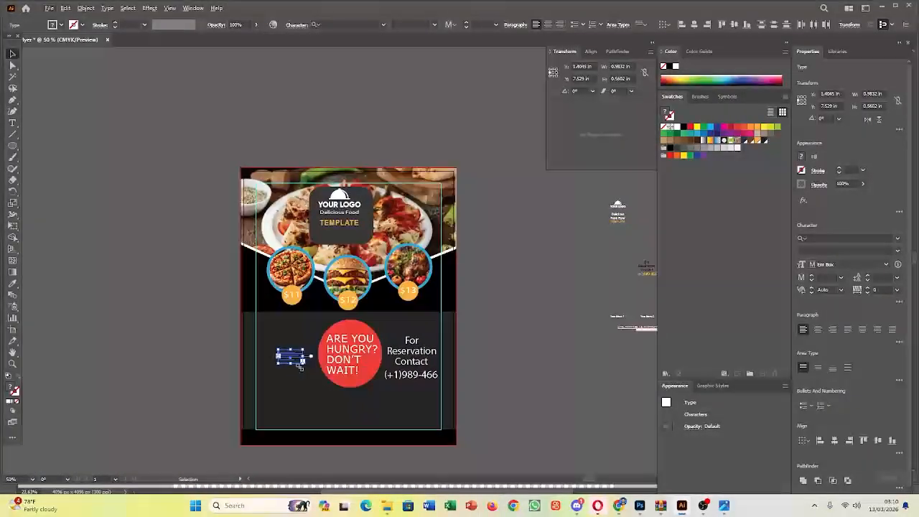
{"action": "right_click", "coordinate": [296, 361]}
{"action": "mouse_move", "coordinate": [392, 314]}
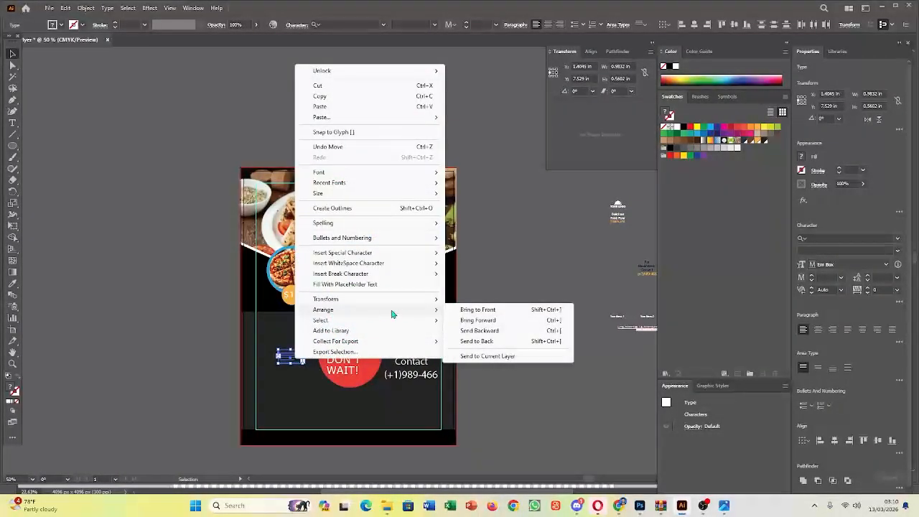
{"action": "left_click", "coordinate": [473, 311]}
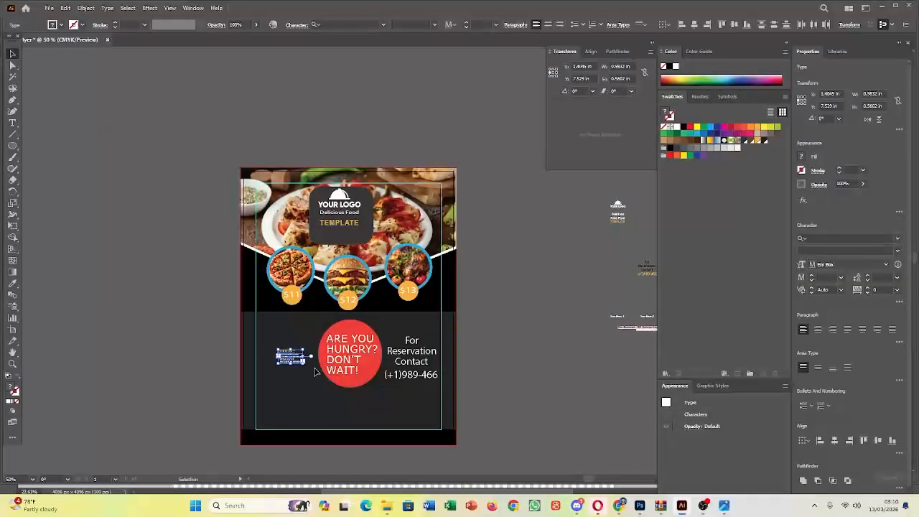
Enlarge the "OUR POLICY" text block to about 2.26 in wide and 1.29 in high and shift it slightly up and left
{"action": "scroll", "coordinate": [302, 358], "scroll_direction": "up", "scroll_amount": 3}
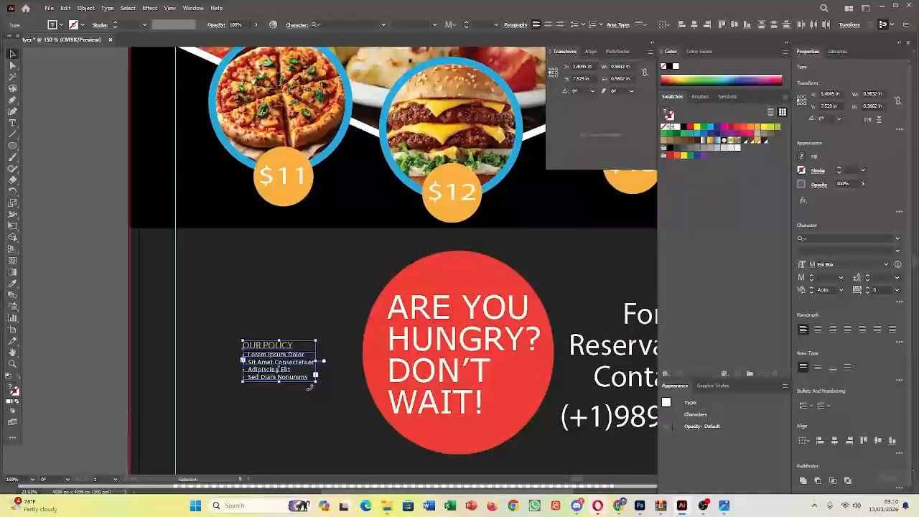
{"action": "left_click_drag", "start_coordinate": [315, 380], "coordinate": [361, 436]}
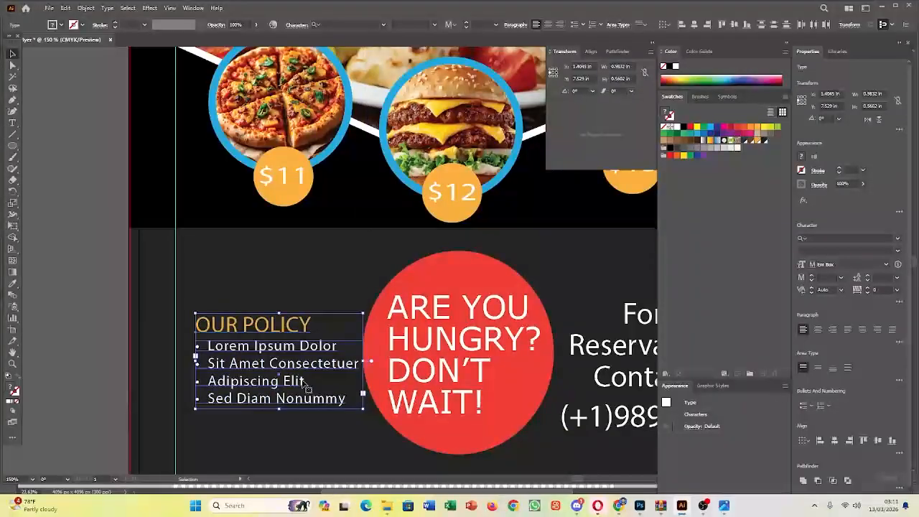
{"action": "mouse_move", "coordinate": [296, 373]}
{"action": "left_mouse_down"}
{"action": "mouse_move", "coordinate": [291, 339]}
{"action": "mouse_move", "coordinate": [292, 360]}
{"action": "left_mouse_up"}
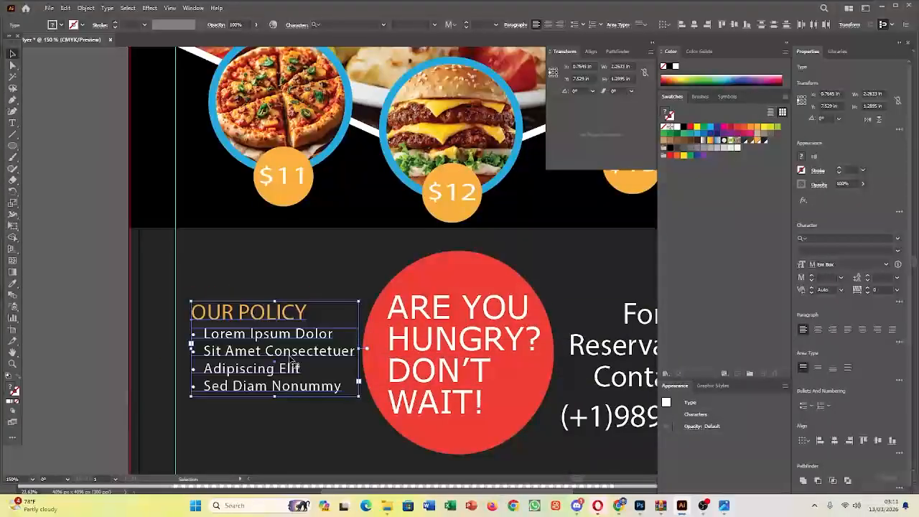
Scale the red ellipse and its headline text together to about 2 in wide and 2.13 in high and move them up to the dark band's top edge
{"action": "left_click", "coordinate": [491, 351]}
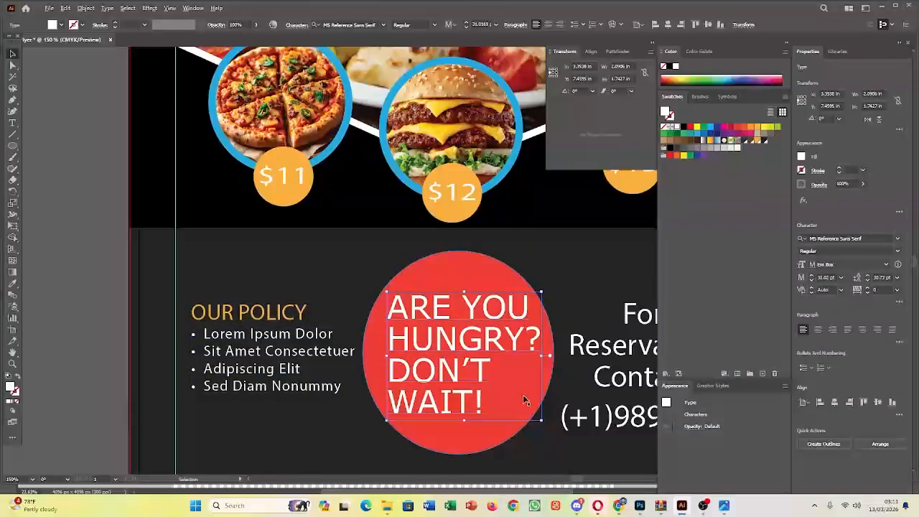
{"action": "left_click", "coordinate": [511, 443]}
{"action": "left_click", "coordinate": [464, 370], "text": "shift"}
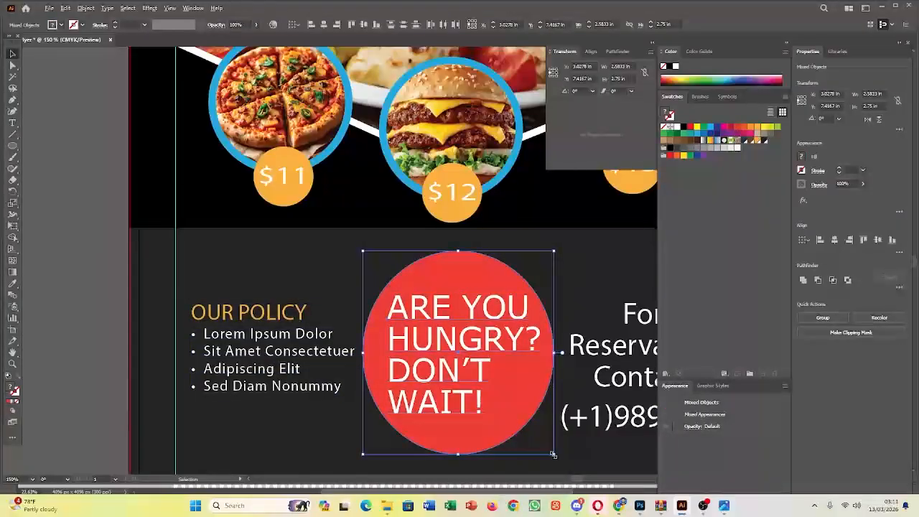
{"action": "left_click_drag", "start_coordinate": [554, 454], "coordinate": [532, 444]}
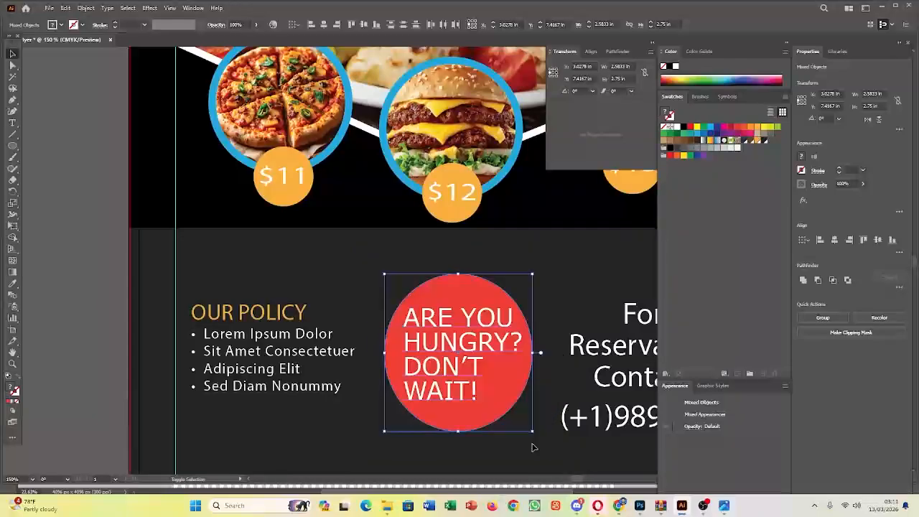
{"action": "left_click_drag", "start_coordinate": [484, 365], "coordinate": [469, 308]}
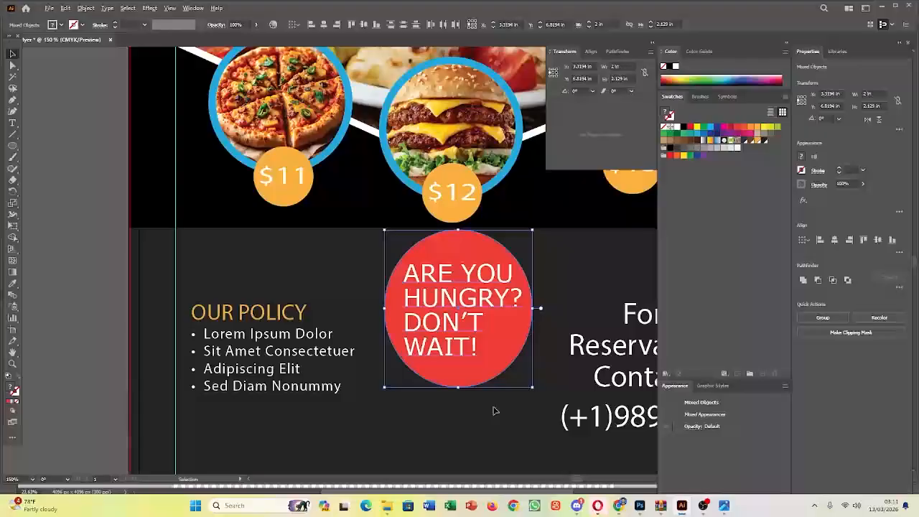
Scale the reservation text and its phone number down to about 1.79 in wide and 1.52 in high and shift them up
{"action": "key", "text": "ctrl+minus"}
{"action": "key", "text": "ctrl+minus"}
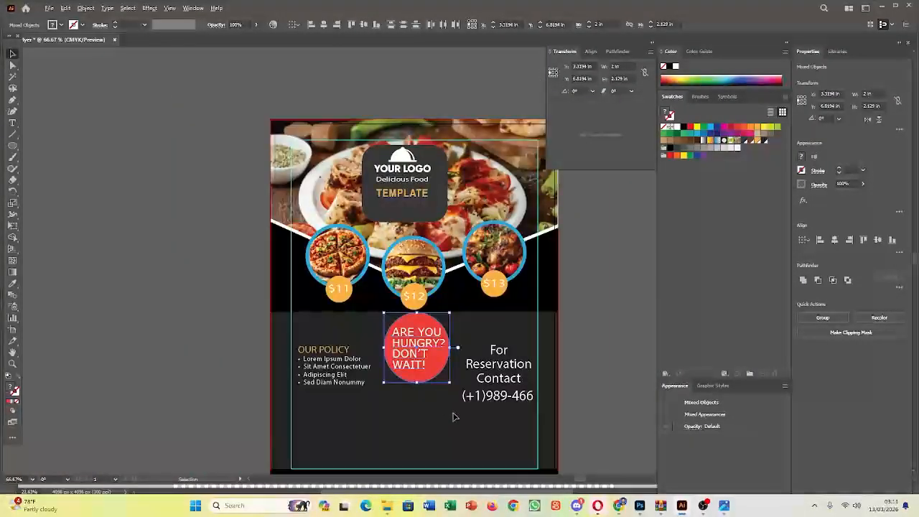
{"action": "left_click", "coordinate": [504, 404]}
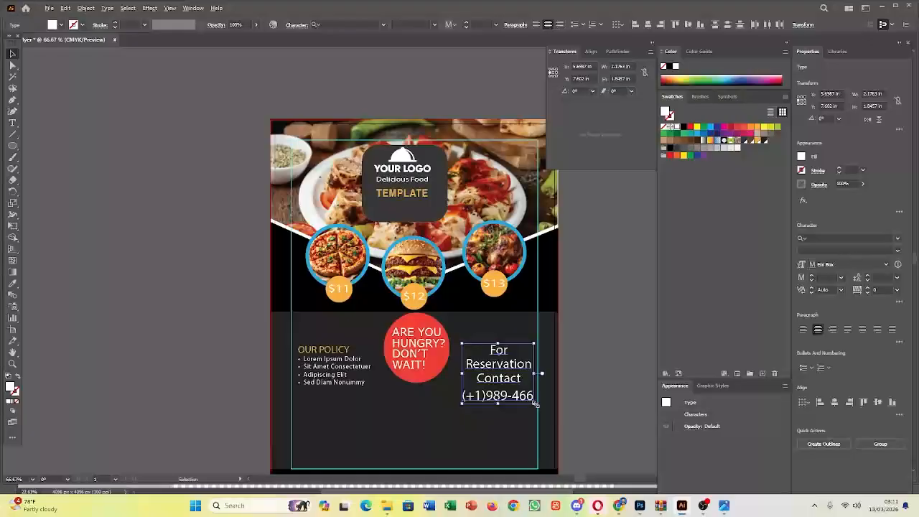
{"action": "left_click_drag", "start_coordinate": [536, 405], "coordinate": [491, 359]}
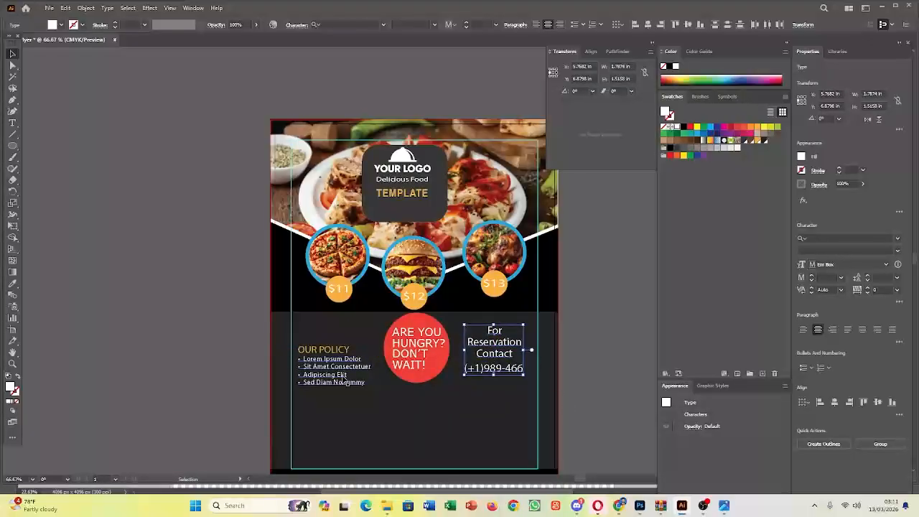
Enlarge the "OUR POLICY" heading and its bulleted list together to about 3.07 in wide, extending into the dark band's lower area
{"action": "left_click", "coordinate": [345, 382]}
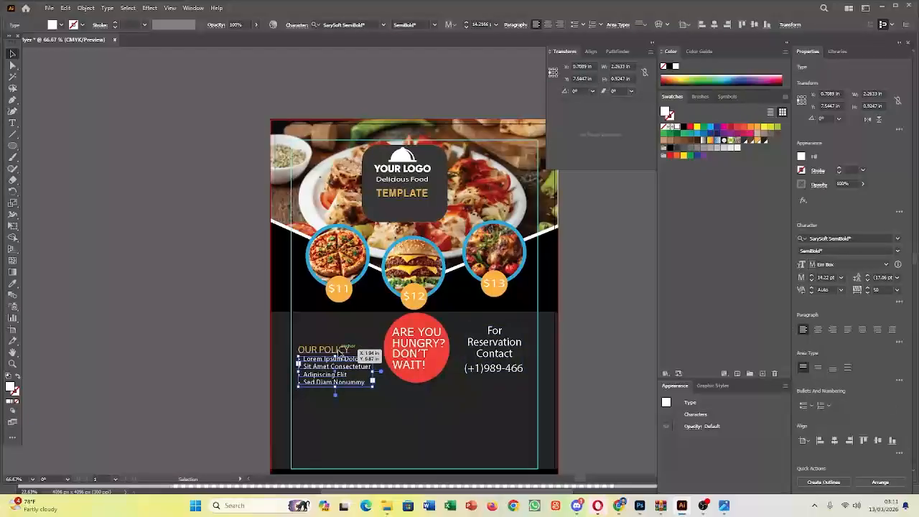
{"action": "left_click", "coordinate": [342, 351]}
{"action": "left_click", "coordinate": [344, 365], "text": "shift"}
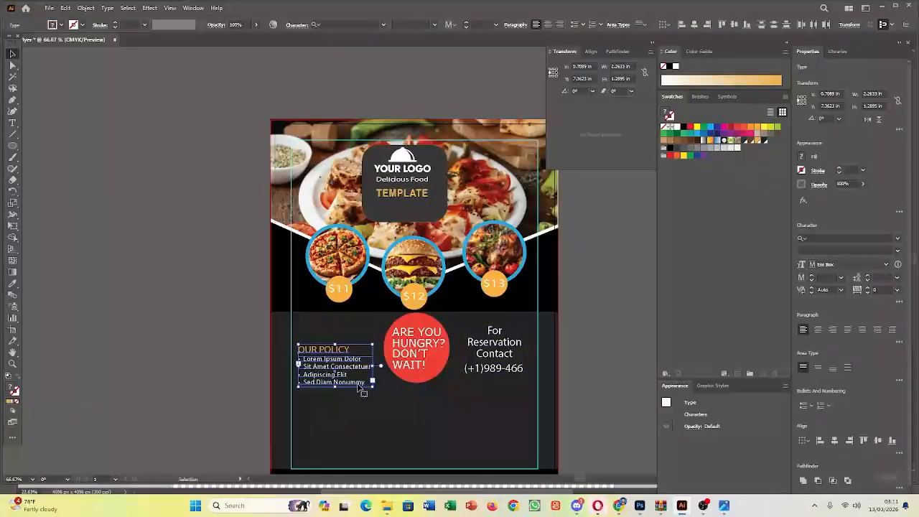
{"action": "left_click_drag", "start_coordinate": [374, 388], "coordinate": [437, 436]}
{"action": "left_click", "coordinate": [579, 393]}
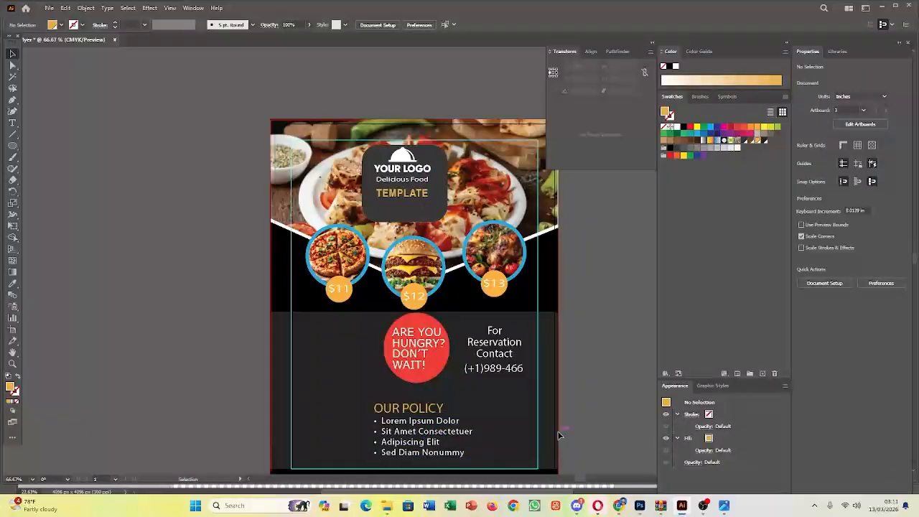
Move the "OUR POLICY" heading and its bulleted list up and left, beside the red ellipse
{"action": "scroll", "coordinate": [560, 425], "scroll_direction": "down", "scroll_amount": 1}
{"action": "left_click_drag", "start_coordinate": [615, 411], "coordinate": [472, 370]}
{"action": "scroll", "coordinate": [584, 302], "scroll_direction": "up", "scroll_amount": 2}
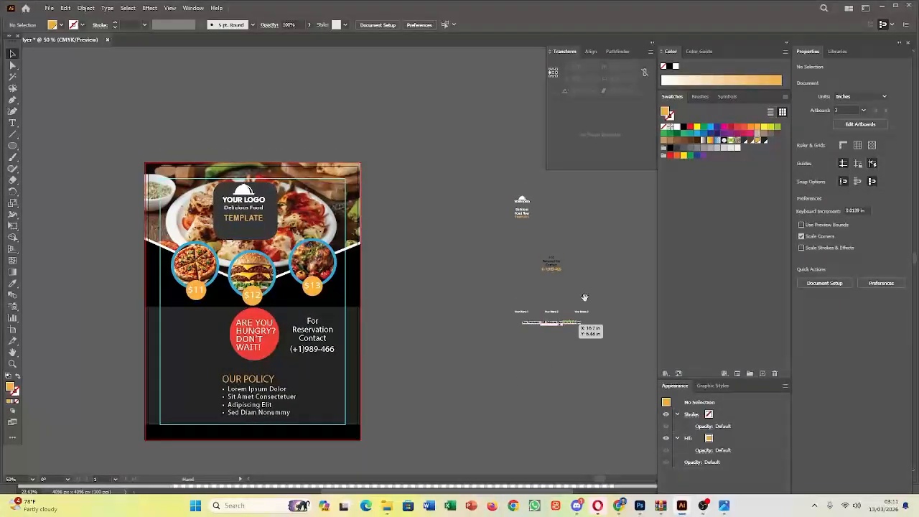
{"action": "left_click_drag", "start_coordinate": [258, 431], "coordinate": [198, 393]}
{"action": "left_click_drag", "start_coordinate": [265, 403], "coordinate": [216, 368]}
{"action": "left_click", "coordinate": [272, 418]}
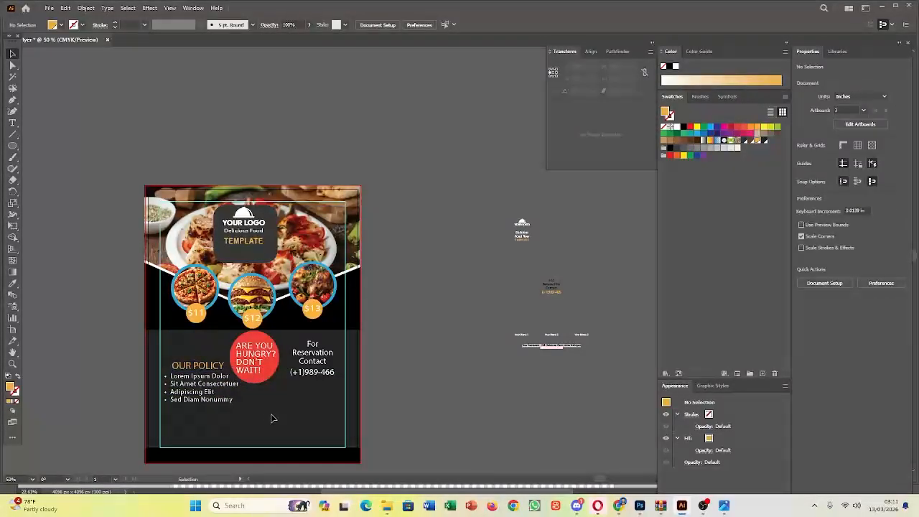
Align the "OUR POLICY" heading and its bulleted list on a common horizontal center
{"action": "left_click", "coordinate": [222, 401]}
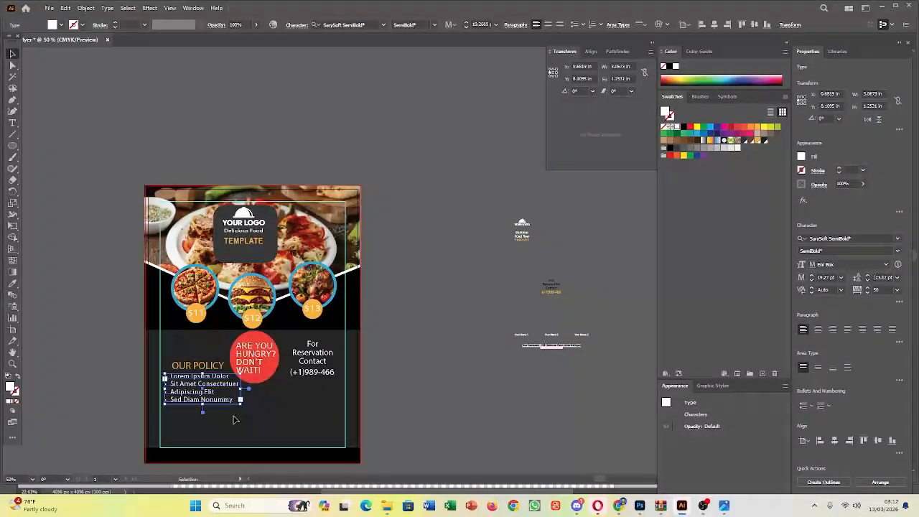
{"action": "left_click", "coordinate": [216, 367]}
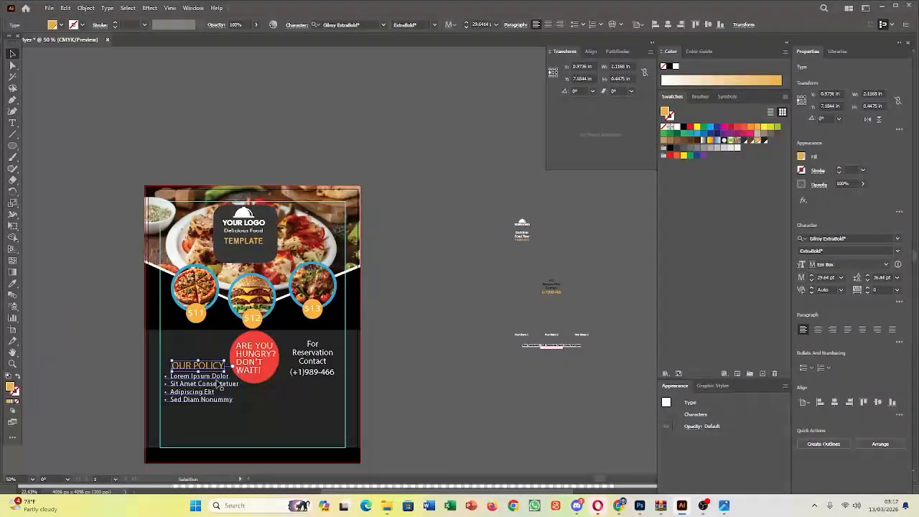
{"action": "left_click", "coordinate": [218, 384], "text": "shift"}
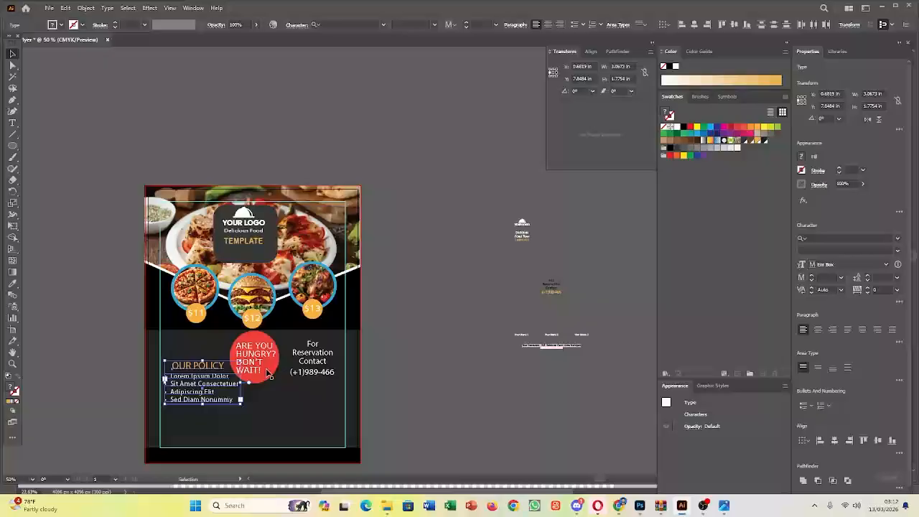
{"action": "left_click", "coordinate": [694, 26]}
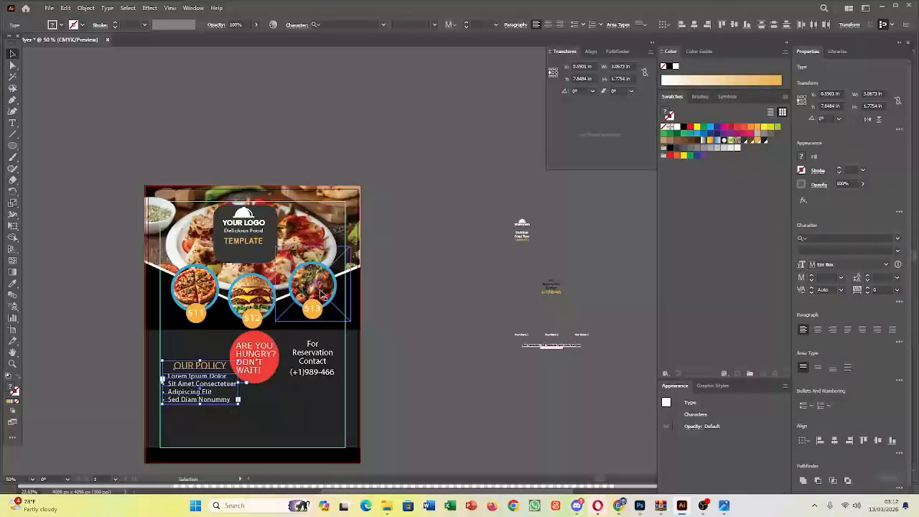
{"action": "left_click", "coordinate": [531, 120]}
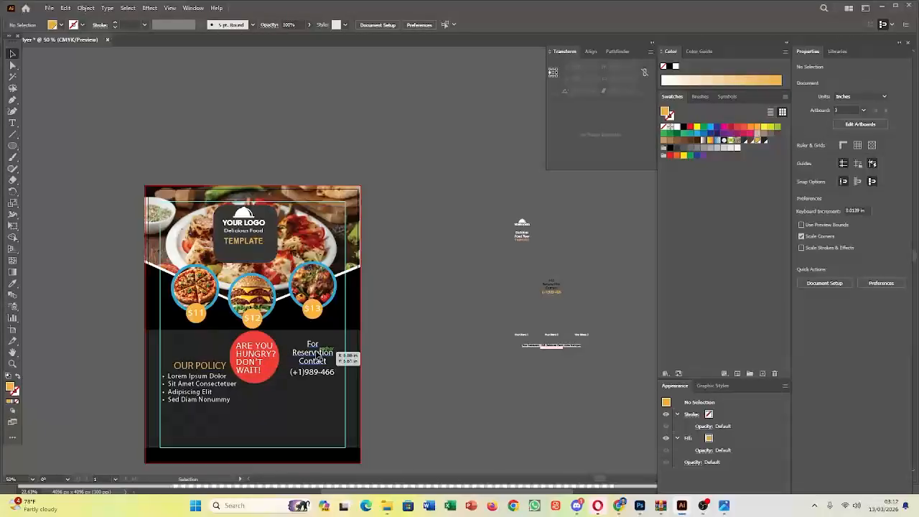
Move the reservation text and phone number straight down about 1.06 in, roughly level with the policy text
{"action": "left_click_drag", "start_coordinate": [325, 382], "coordinate": [309, 391]}
{"action": "key", "text": "ctrl+z"}
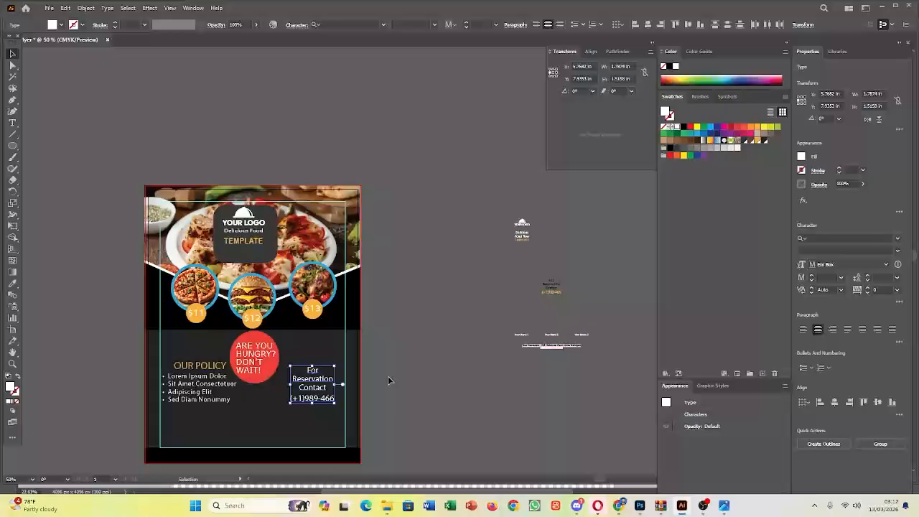
{"action": "left_click", "coordinate": [414, 394]}
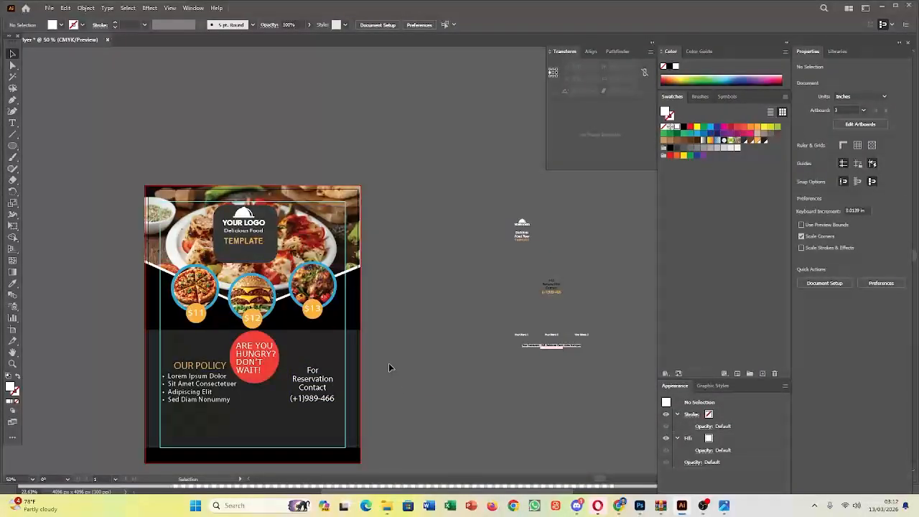
Group the red ellipse with its headline text and move the group right, between the policy and reservation texts
{"action": "left_click", "coordinate": [248, 347]}
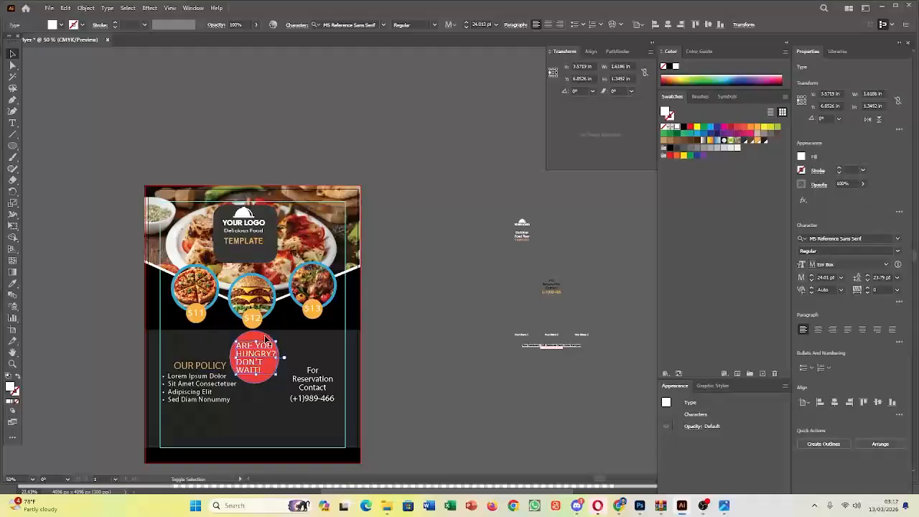
{"action": "left_click", "coordinate": [266, 340], "text": "shift"}
{"action": "key", "text": "a"}
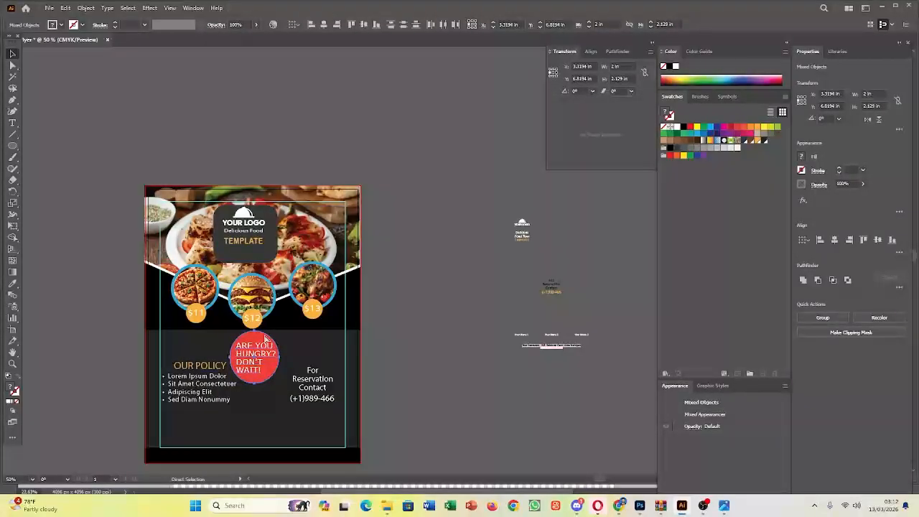
{"action": "key", "text": "ctrl+g"}
{"action": "left_click_drag", "start_coordinate": [266, 350], "coordinate": [280, 351]}
{"action": "left_click", "coordinate": [415, 395]}
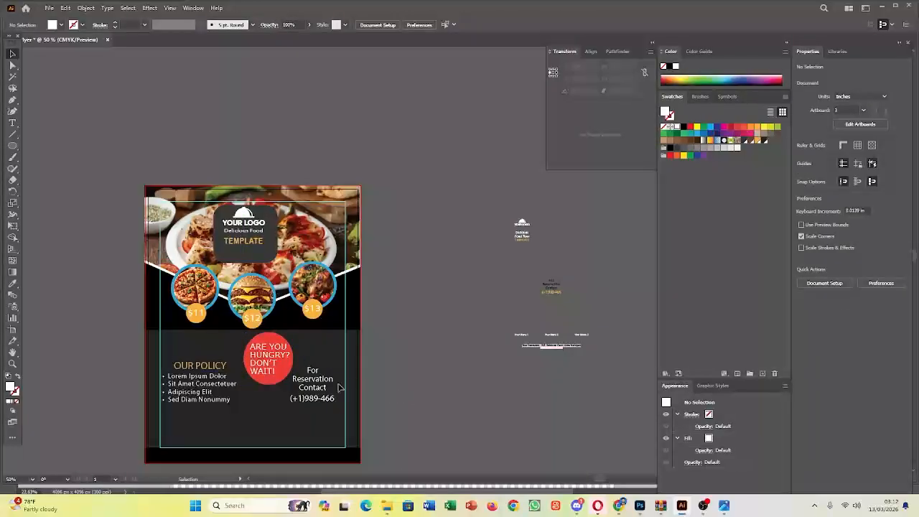
Group the reservation text with its phone number
{"action": "left_click_drag", "start_coordinate": [318, 401], "coordinate": [321, 390]}
{"action": "key", "text": "ctrl+g"}
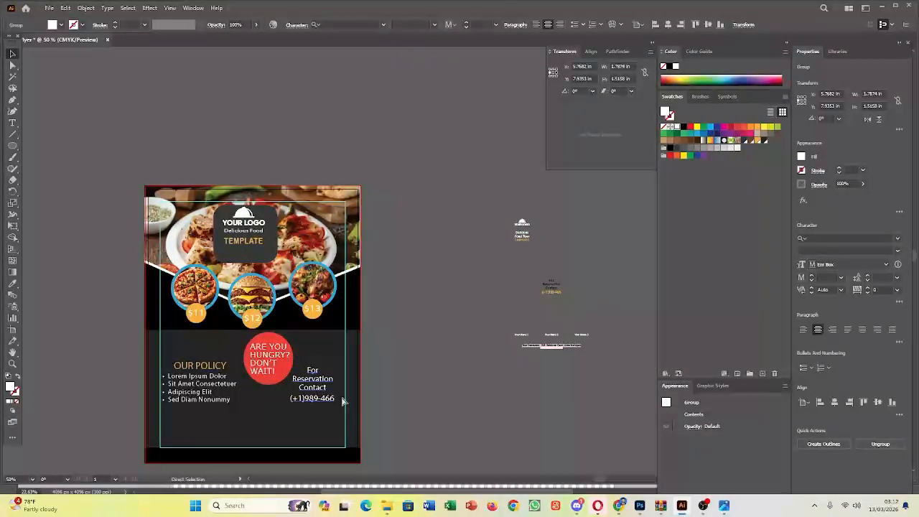
{"action": "left_click", "coordinate": [413, 426]}
Group the "OUR POLICY" heading with its bulleted list and move the group slightly right and down toward the red ellipse
{"action": "left_click_drag", "start_coordinate": [211, 379], "coordinate": [213, 371]}
{"action": "left_click", "coordinate": [213, 372], "text": "shift"}
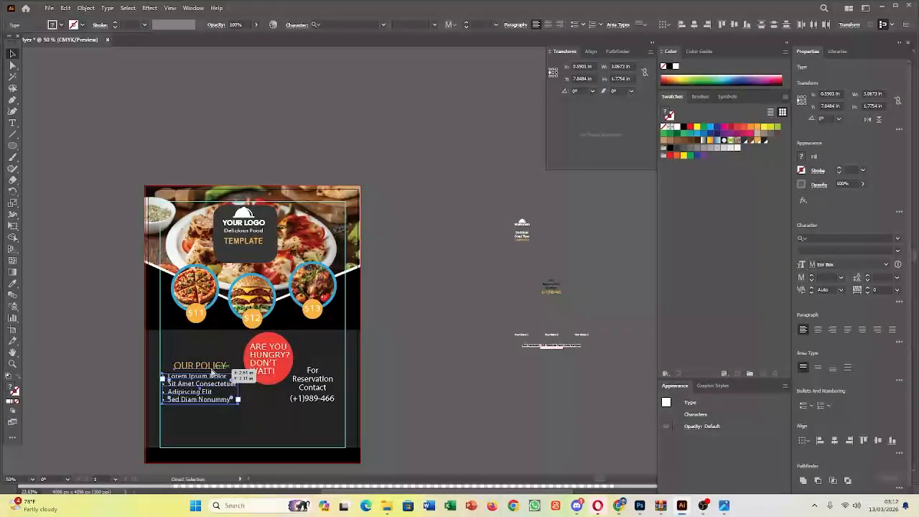
{"action": "key", "text": "ctrl+g"}
{"action": "left_click_drag", "start_coordinate": [217, 386], "coordinate": [228, 389]}
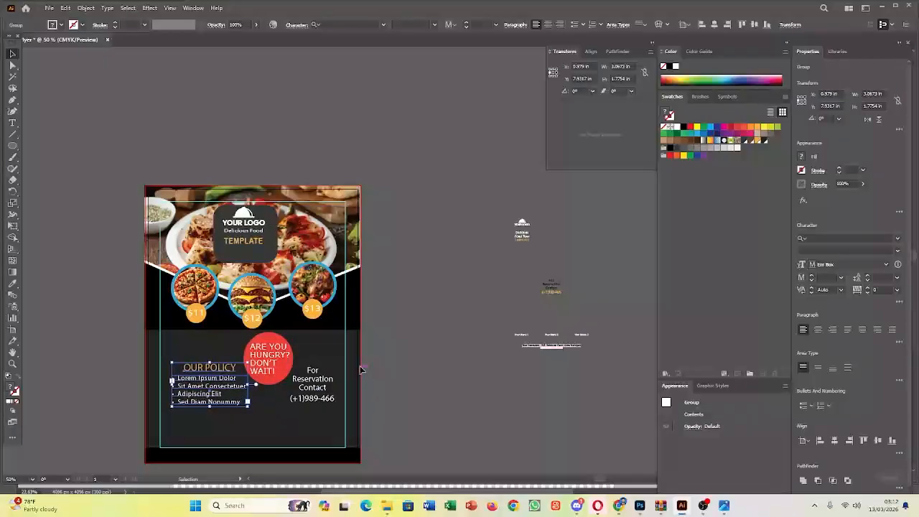
{"action": "left_click", "coordinate": [415, 422]}
Move the three labels "Your Menu 1", "Your Menu 2" and "Your Menu 3" onto the dark band's top edge and bring them to the front
{"action": "scroll", "coordinate": [373, 399], "scroll_direction": "down", "scroll_amount": 1}
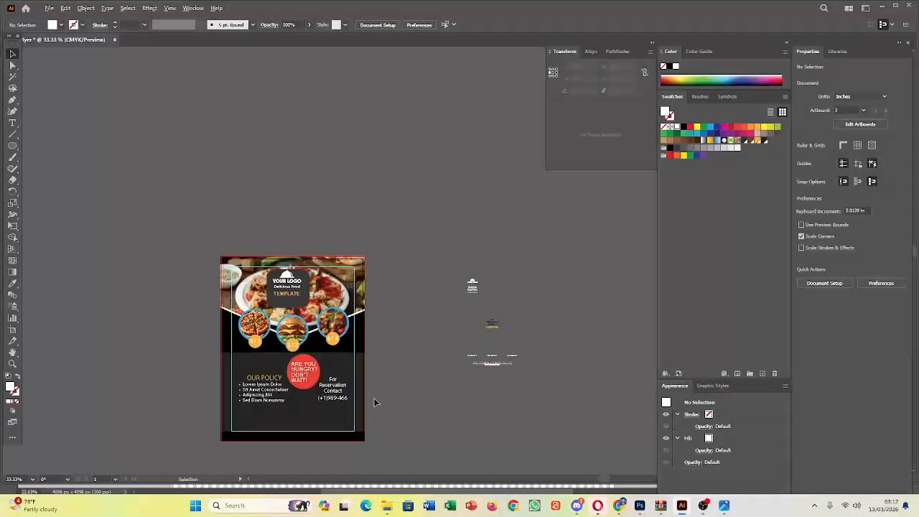
{"action": "scroll", "coordinate": [403, 411], "scroll_direction": "up", "scroll_amount": 1}
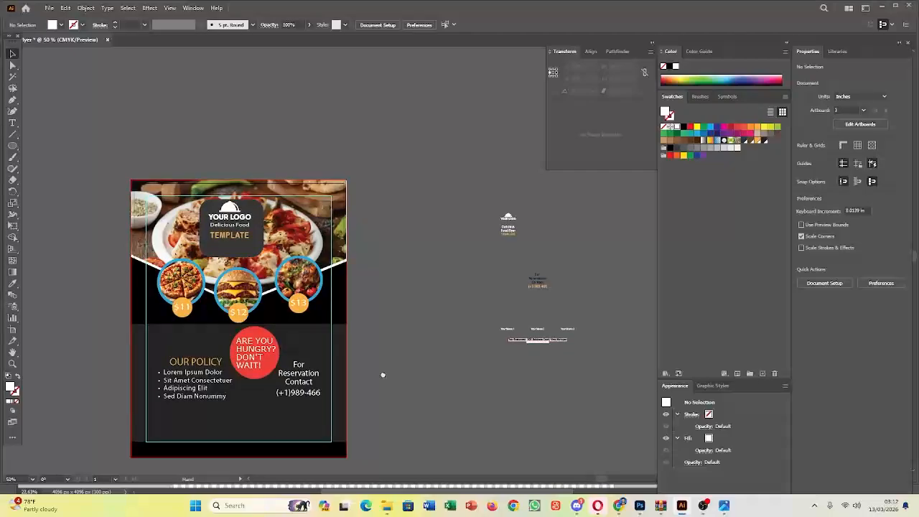
{"action": "left_click_drag", "start_coordinate": [381, 373], "coordinate": [390, 342]}
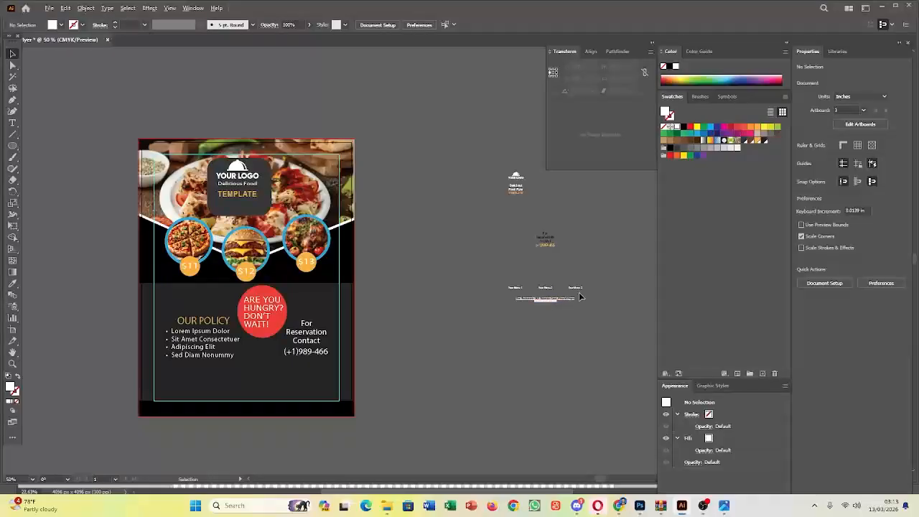
{"action": "scroll", "coordinate": [581, 297], "scroll_direction": "up", "scroll_amount": 2}
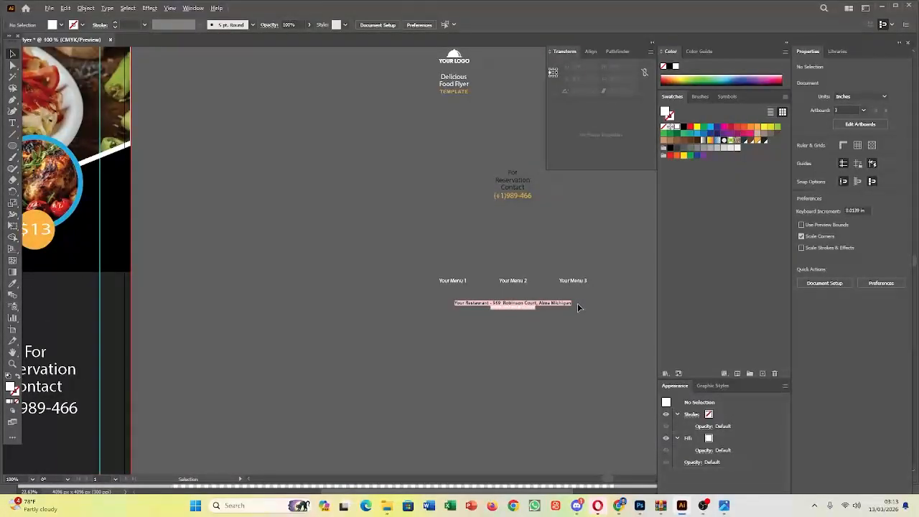
{"action": "scroll", "coordinate": [382, 313], "scroll_direction": "down", "scroll_amount": 1}
{"action": "scroll", "coordinate": [381, 312], "scroll_direction": "down", "scroll_amount": 1}
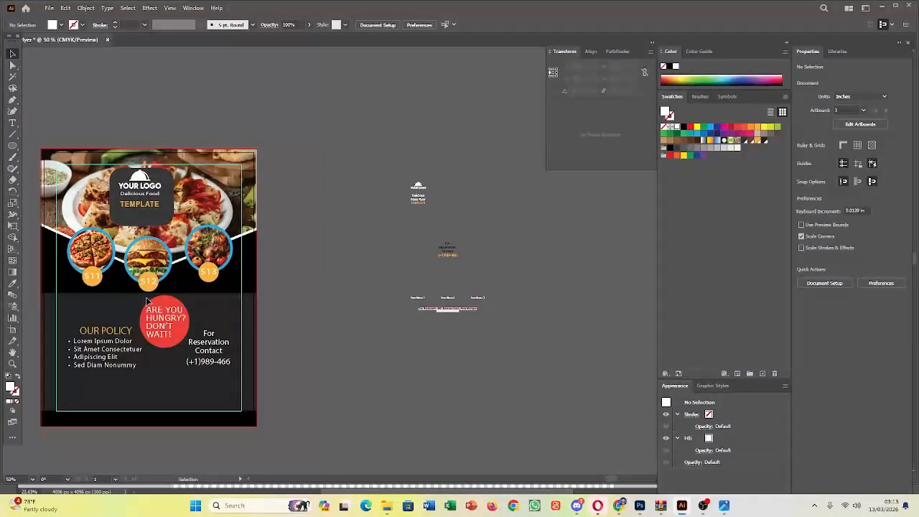
{"action": "left_click", "coordinate": [418, 300]}
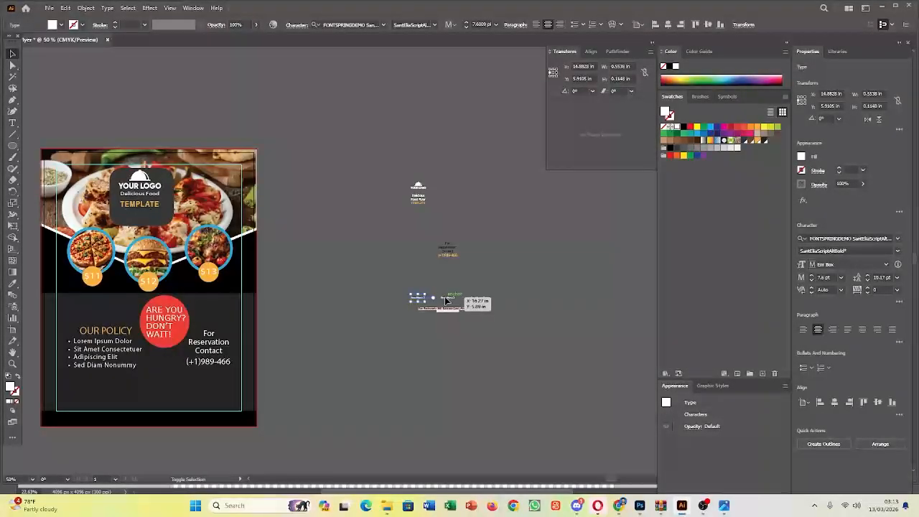
{"action": "left_click", "coordinate": [473, 301], "text": "shift"}
{"action": "left_click", "coordinate": [474, 302], "text": "shift"}
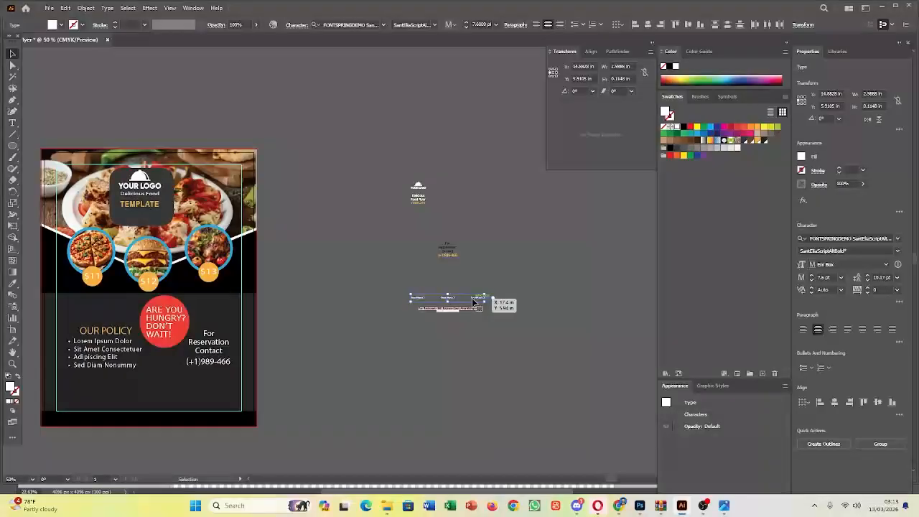
{"action": "left_click_drag", "start_coordinate": [473, 301], "coordinate": [131, 302]}
{"action": "right_click", "coordinate": [131, 302]}
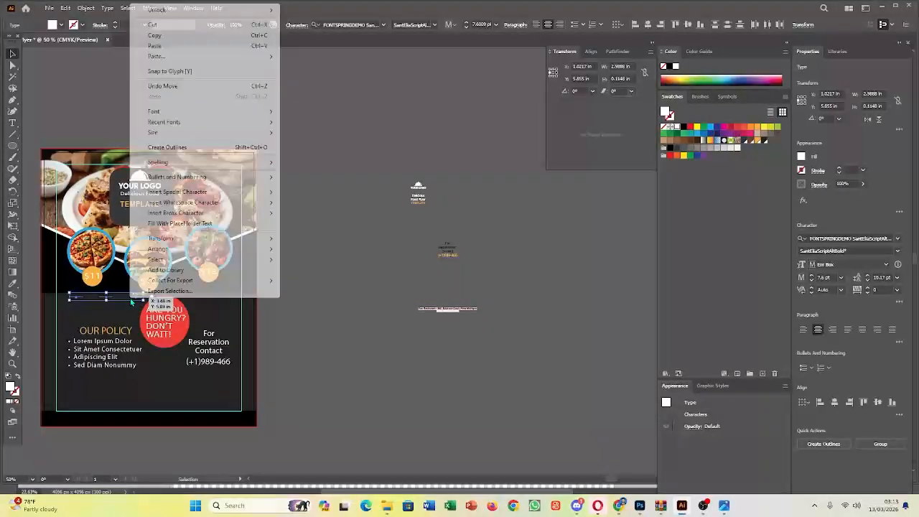
{"action": "mouse_move", "coordinate": [215, 248]}
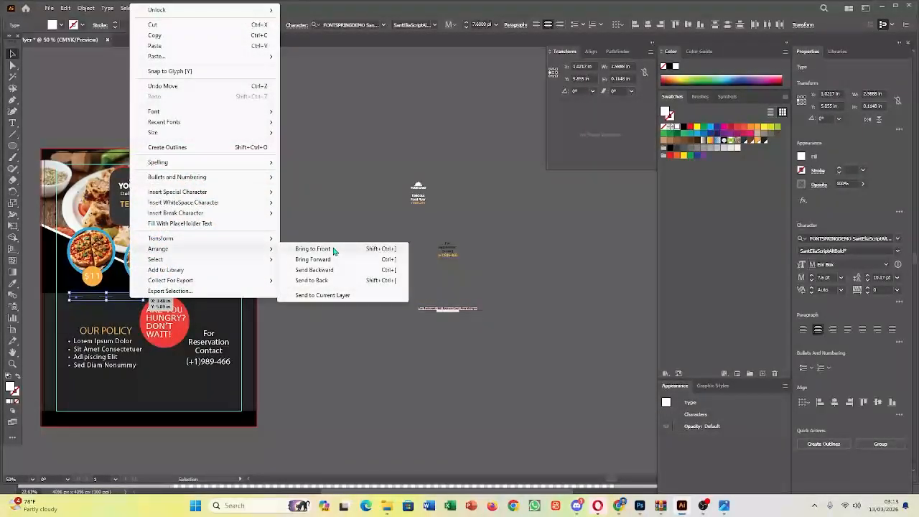
{"action": "left_click", "coordinate": [333, 251]}
Set the font size of the three menu labels to 18 pt
{"action": "scroll", "coordinate": [115, 302], "scroll_direction": "up", "scroll_amount": 2}
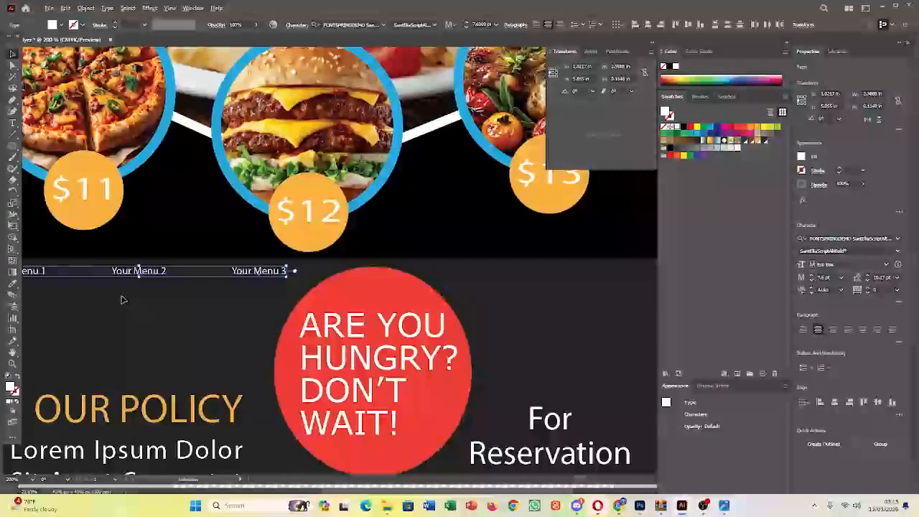
{"action": "left_click_drag", "start_coordinate": [242, 314], "coordinate": [320, 329]}
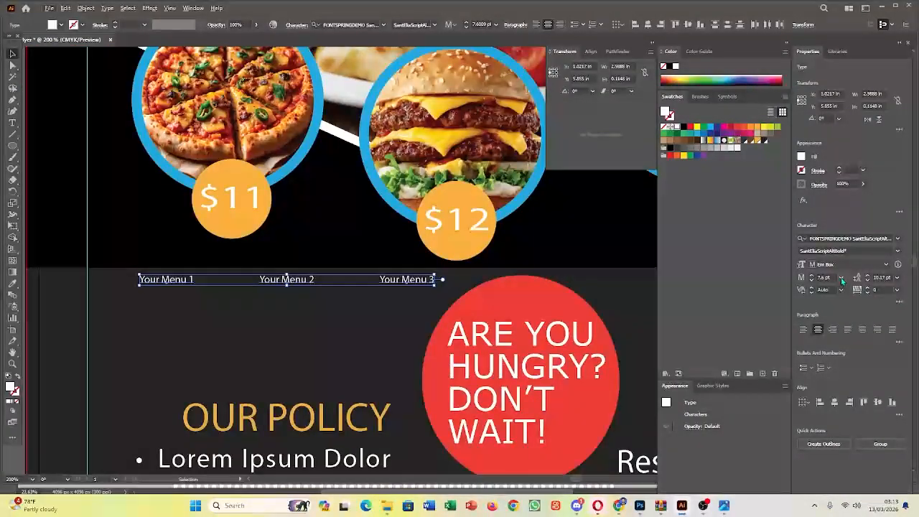
{"action": "left_click", "coordinate": [842, 278]}
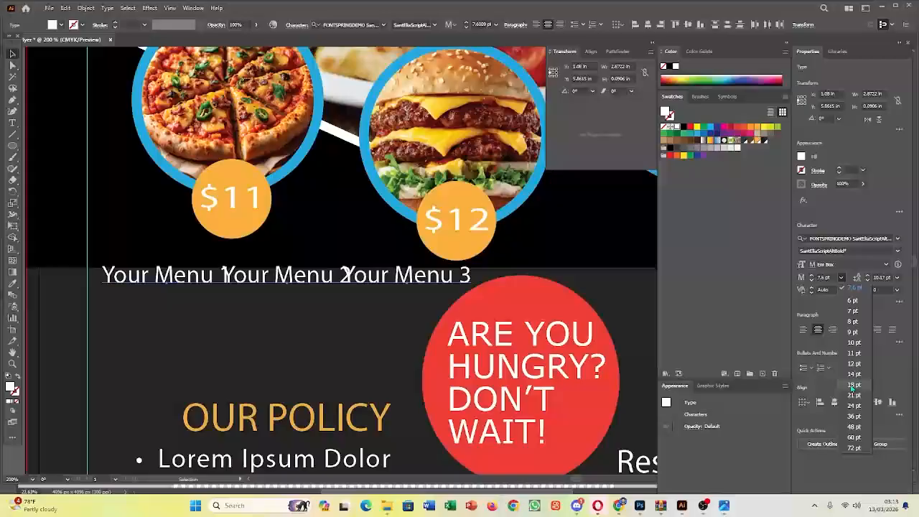
{"action": "left_click", "coordinate": [853, 385]}
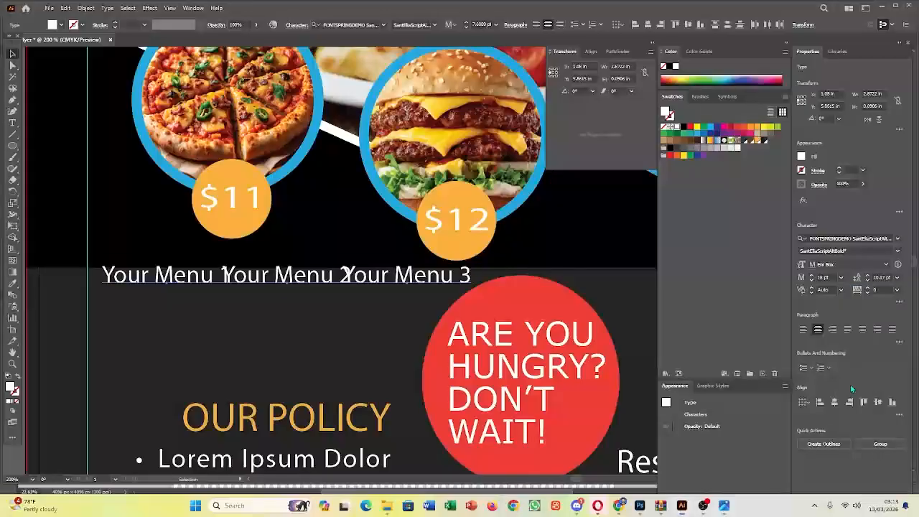
Move the "Your Menu 1" label up and right onto the lower edge of the $11 price badge
{"action": "left_click", "coordinate": [52, 221]}
{"action": "left_click_drag", "start_coordinate": [182, 278], "coordinate": [242, 237]}
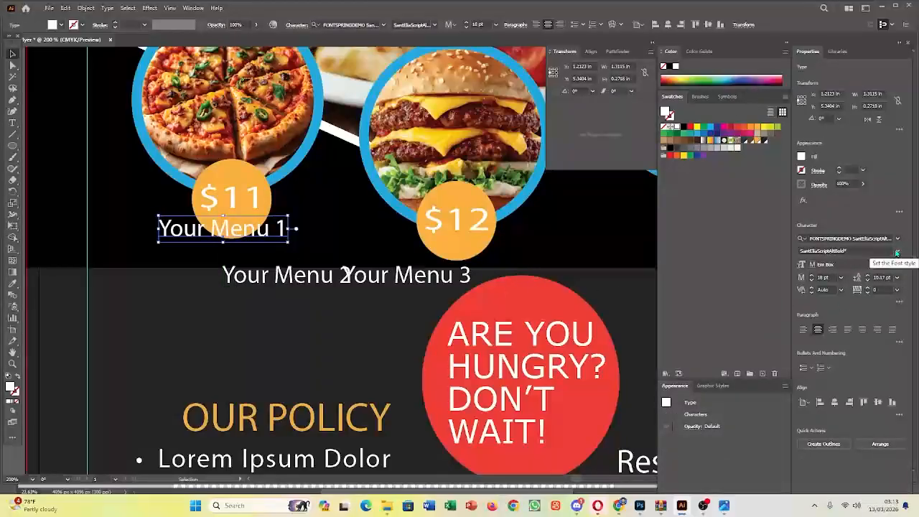
Set the font of the "Your Menu 1" label to Franklin Gothic Demi
{"action": "left_click", "coordinate": [897, 239]}
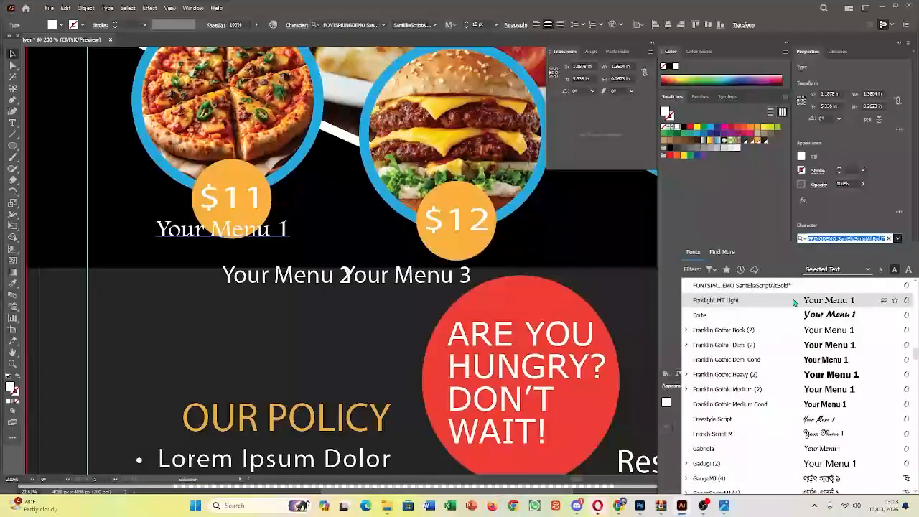
{"action": "left_click", "coordinate": [802, 345]}
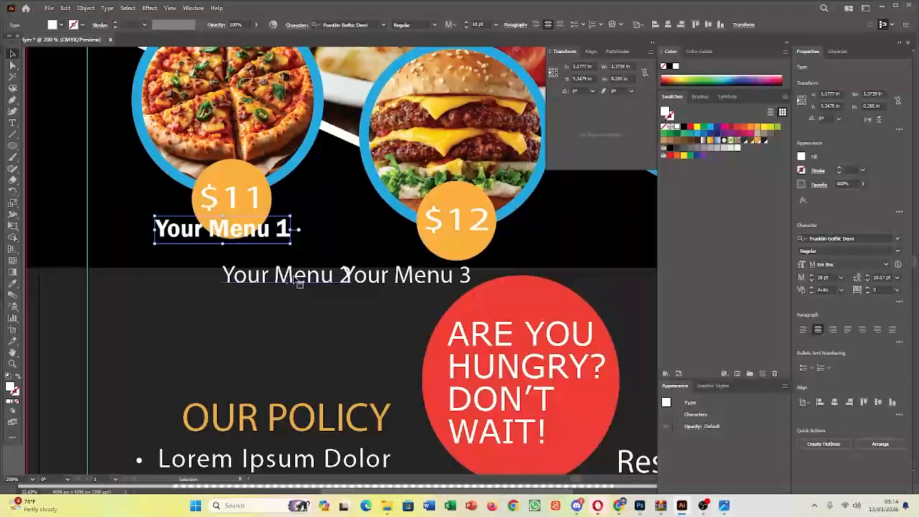
Set the "Your Menu 2" label's font to Ebrima Bold and move it onto the lower part of the $12 badge
{"action": "left_click", "coordinate": [296, 280]}
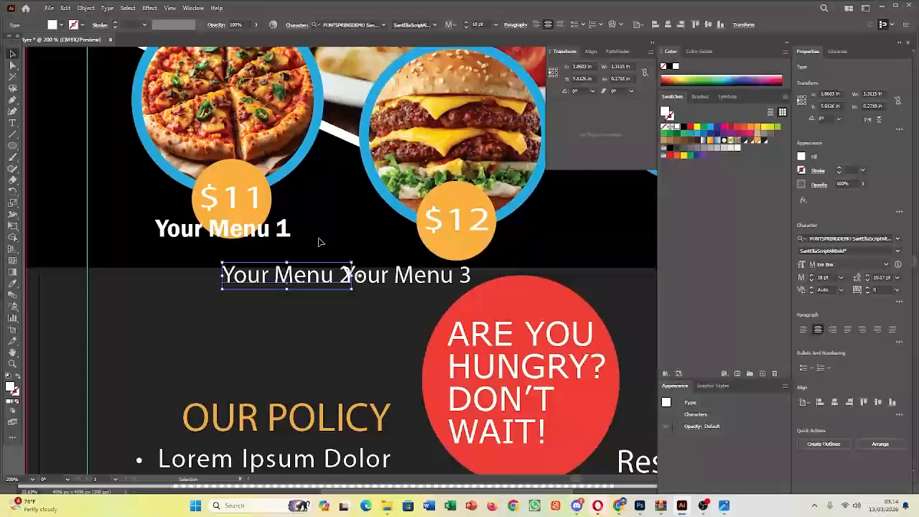
{"action": "left_click", "coordinate": [898, 239]}
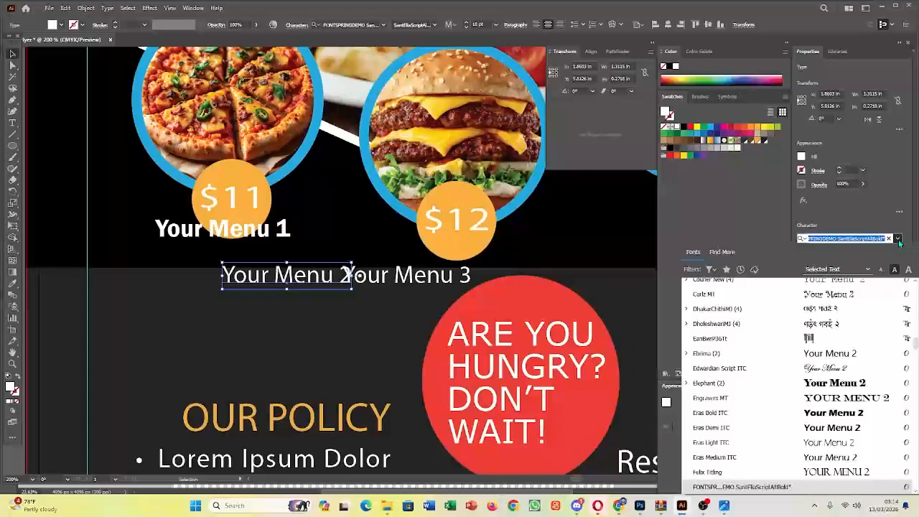
{"action": "left_click", "coordinate": [824, 356]}
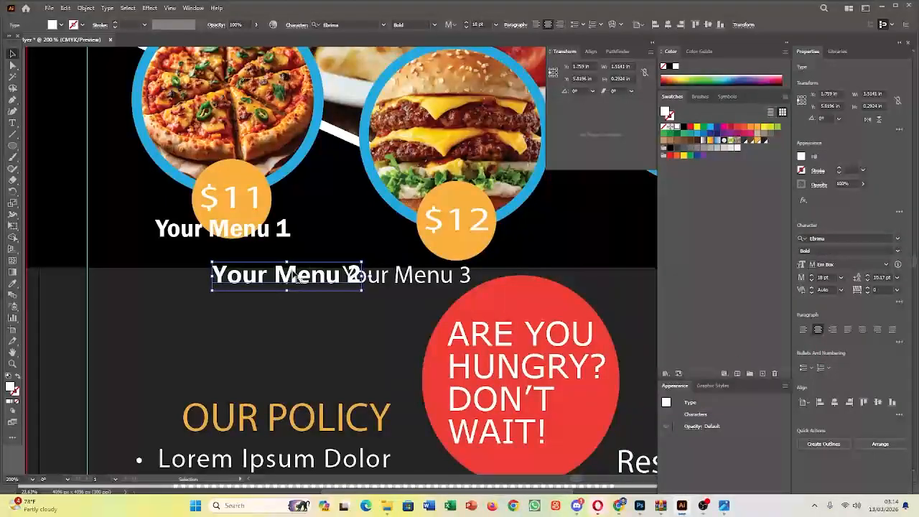
{"action": "left_click_drag", "start_coordinate": [295, 277], "coordinate": [439, 246]}
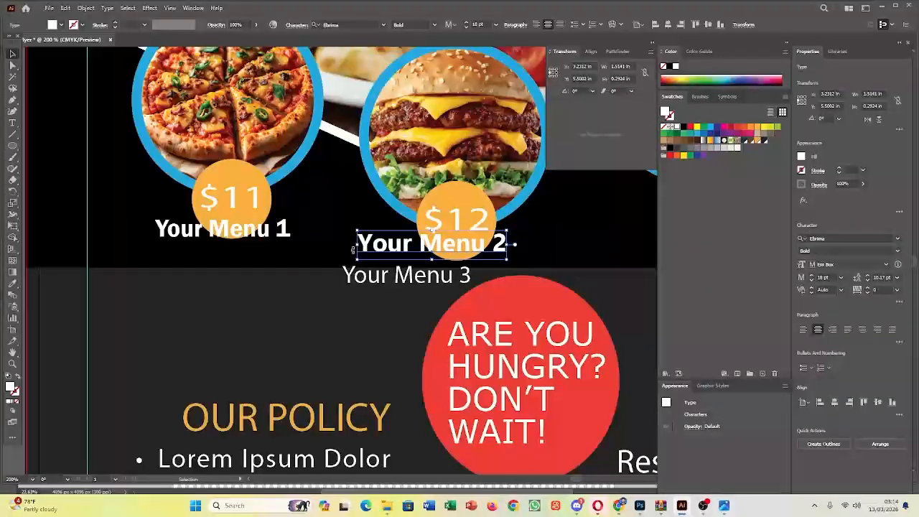
Set the font of the "Your Menu 3" label to Ebrima Bold
{"action": "left_click", "coordinate": [383, 281]}
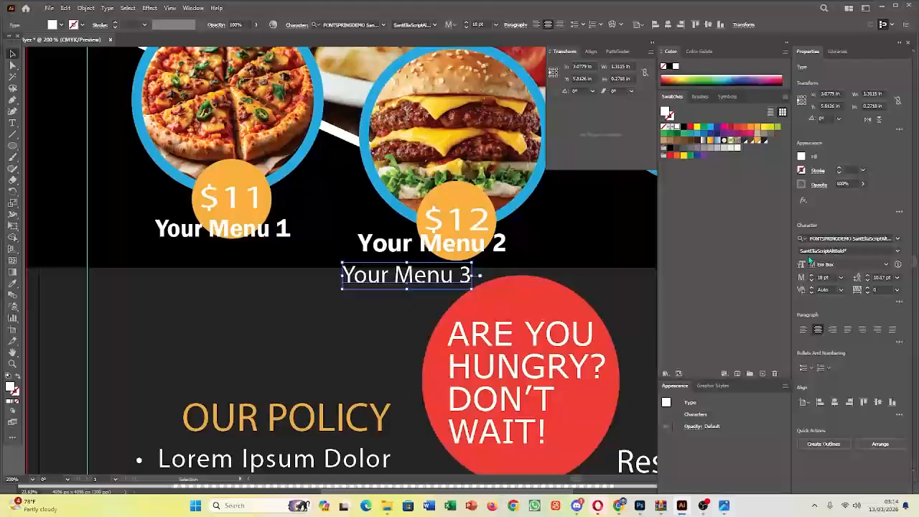
{"action": "left_click", "coordinate": [889, 239]}
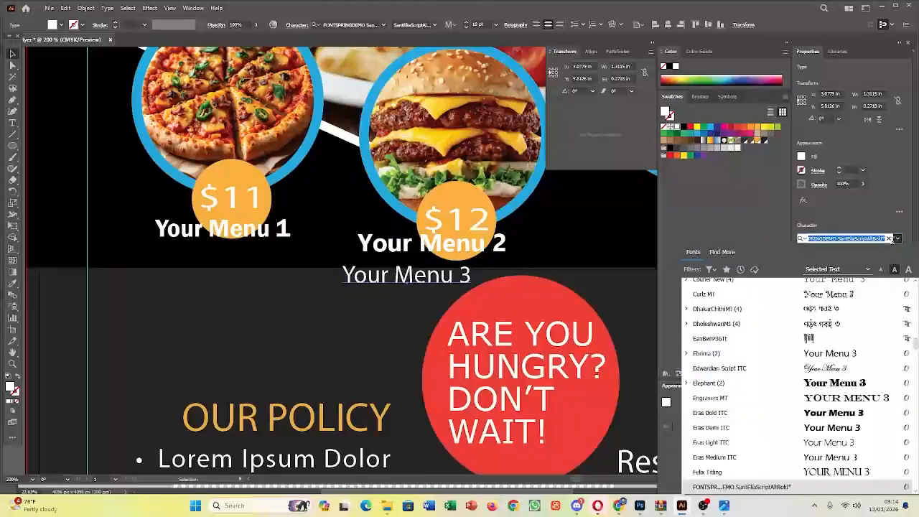
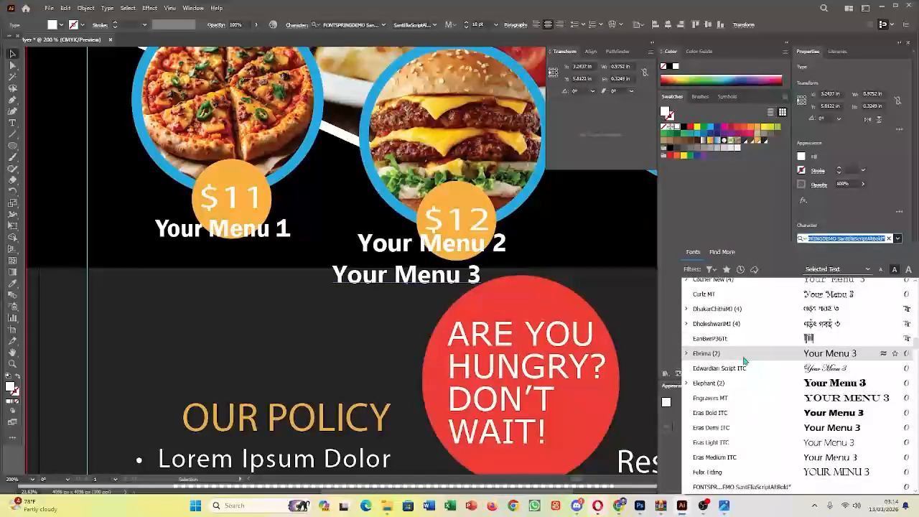
{"action": "key", "text": "Escape"}
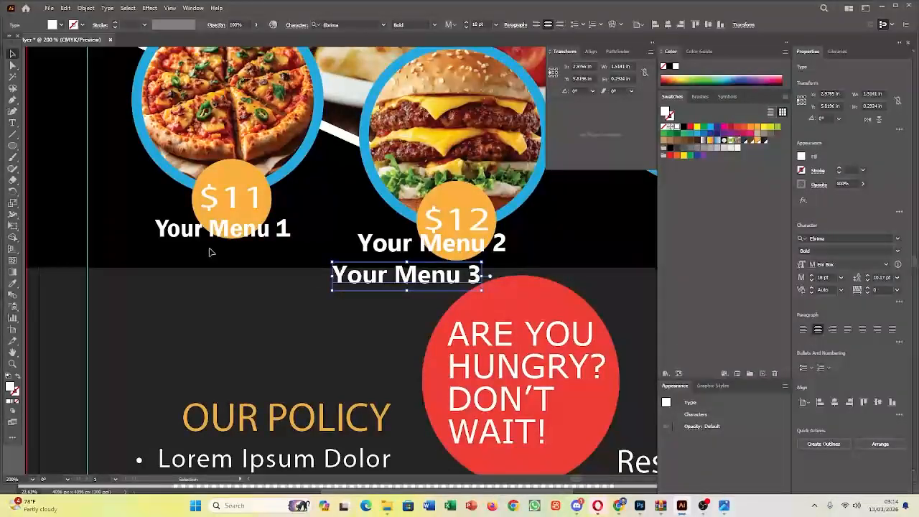
Set the font of the "Your Menu 1" label to Ebrima Regular
{"action": "left_click", "coordinate": [247, 237]}
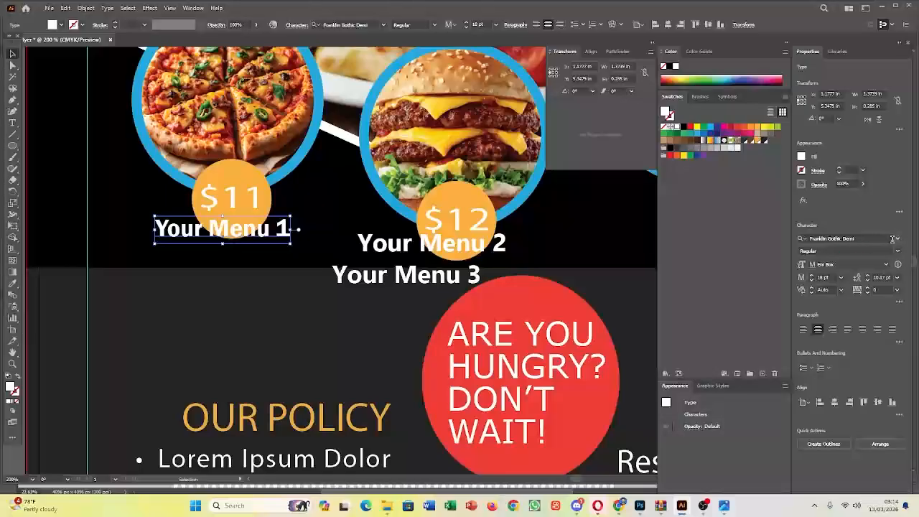
{"action": "left_click", "coordinate": [893, 239]}
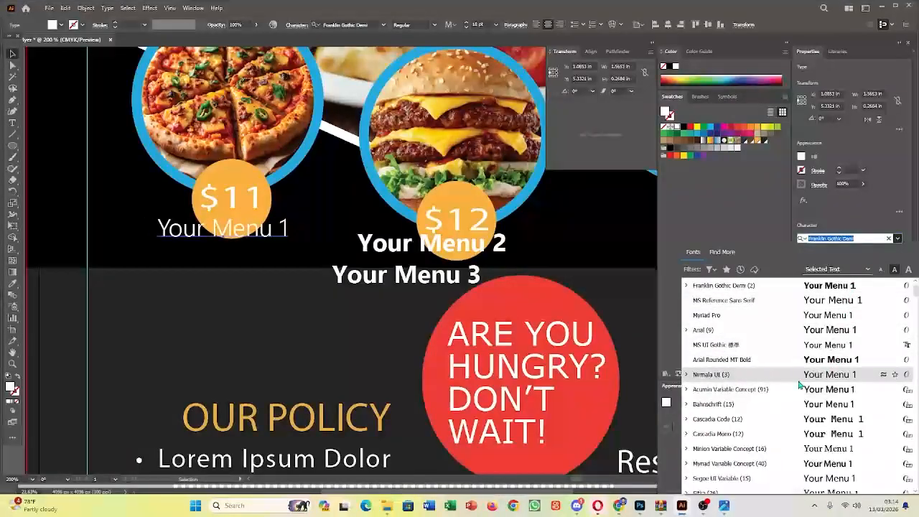
{"action": "scroll", "coordinate": [767, 408], "scroll_direction": "down", "scroll_amount": 5}
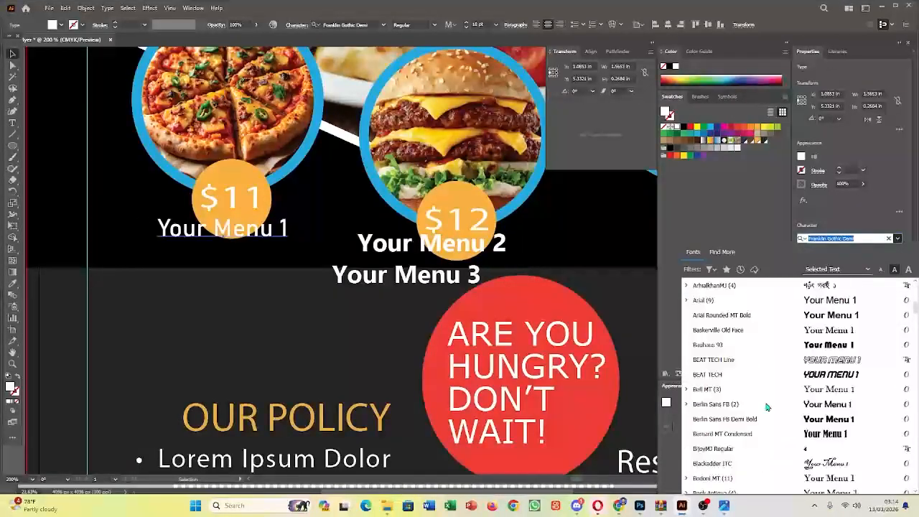
{"action": "scroll", "coordinate": [767, 407], "scroll_direction": "down", "scroll_amount": 10}
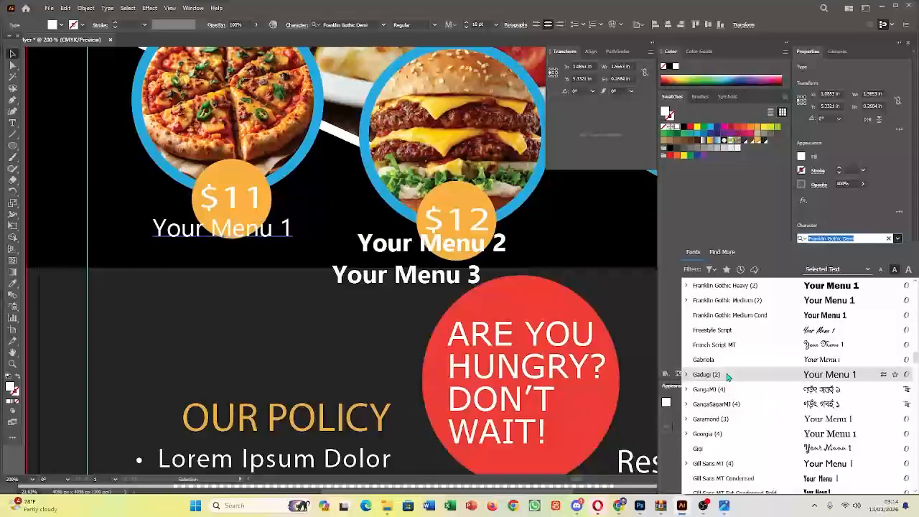
{"action": "scroll", "coordinate": [724, 332], "scroll_direction": "up", "scroll_amount": 5}
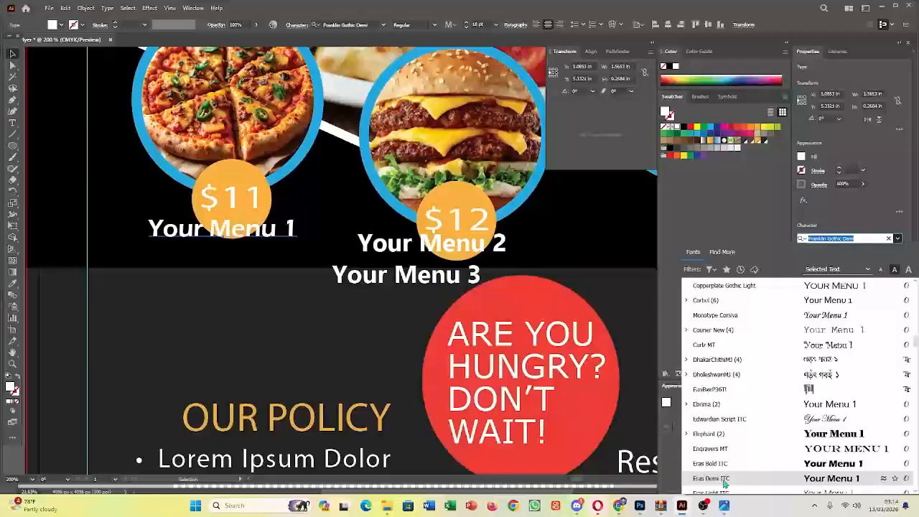
{"action": "left_click", "coordinate": [708, 404]}
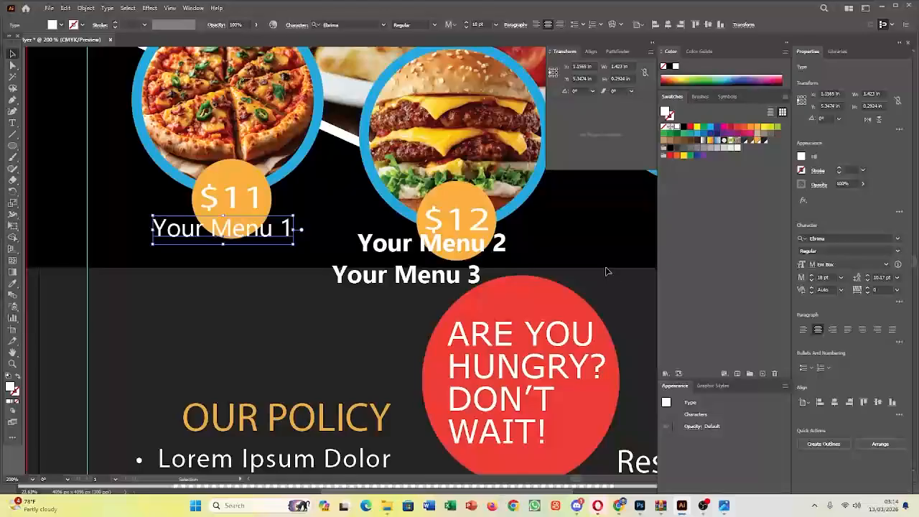
Set the font size of all three menu labels to 12 pt
{"action": "left_click", "coordinate": [460, 248]}
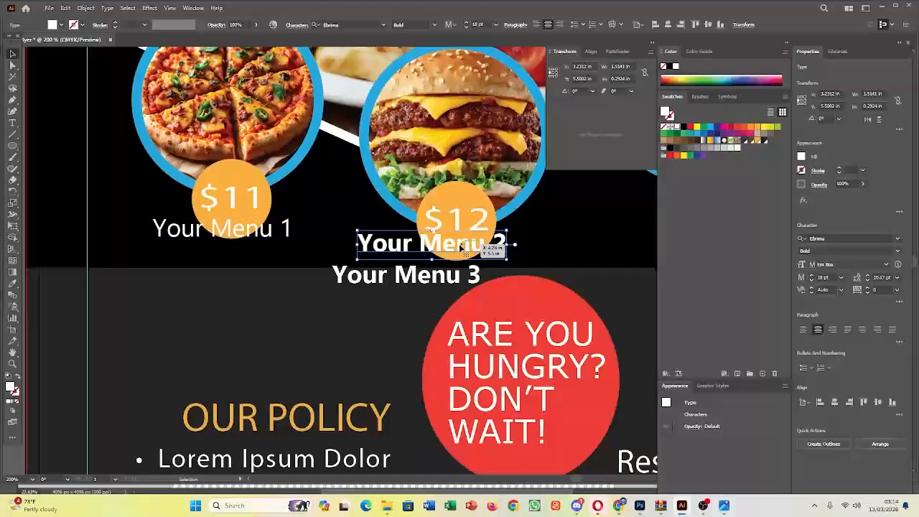
{"action": "left_click_drag", "start_coordinate": [435, 249], "coordinate": [405, 251]}
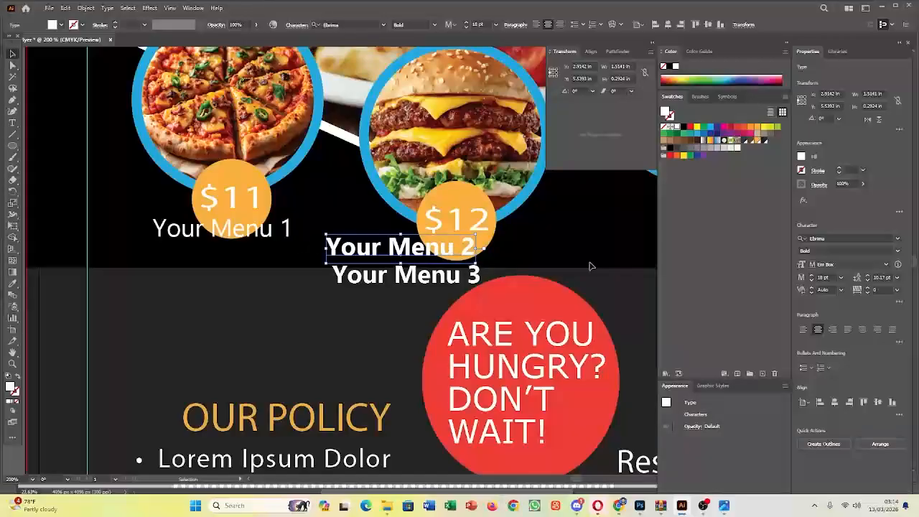
{"action": "left_click", "coordinate": [424, 278], "text": "shift"}
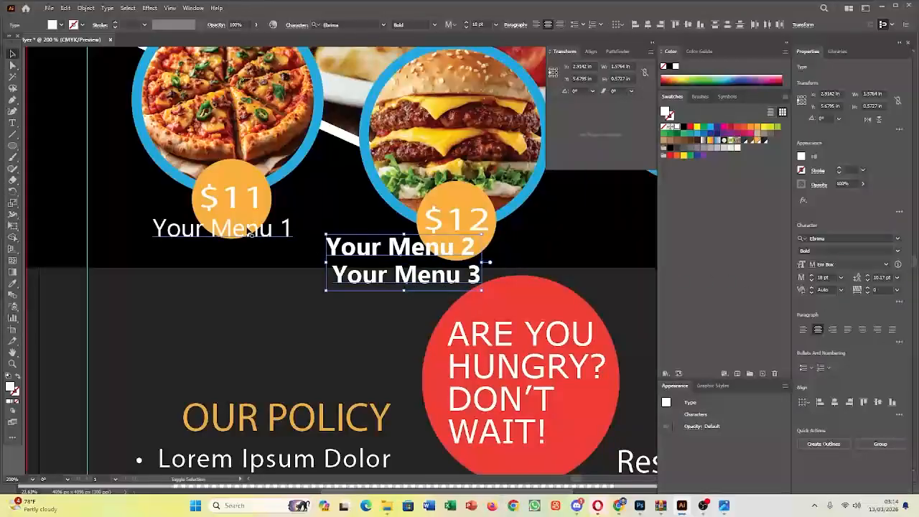
{"action": "left_click", "coordinate": [248, 230], "text": "shift"}
{"action": "left_click", "coordinate": [841, 278]}
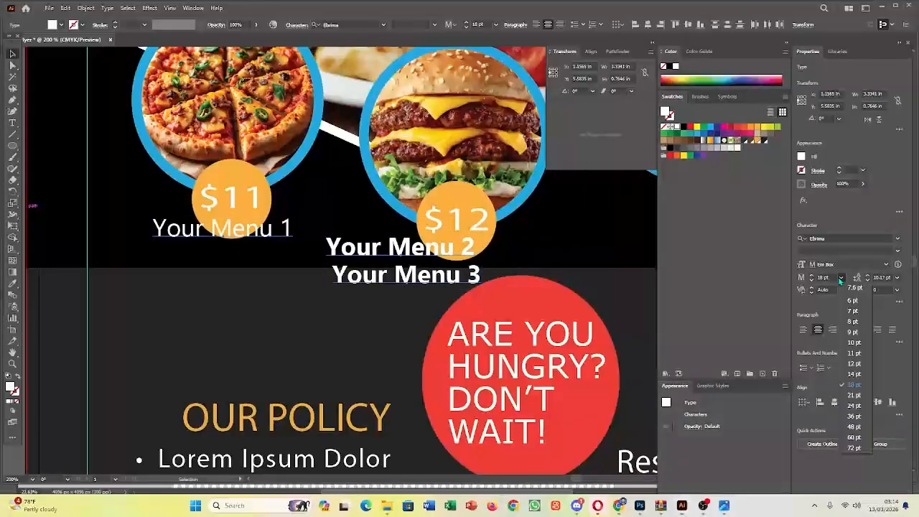
{"action": "left_click", "coordinate": [854, 364]}
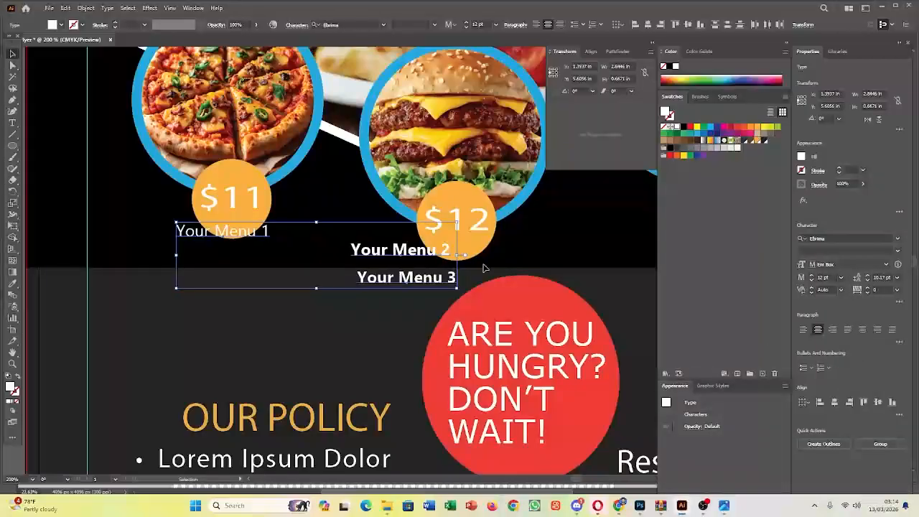
Center the "Your Menu 2" label on the lower edge of the $12 badge and move "Your Menu 3" to the lower edge of the $13 badge
{"action": "left_click", "coordinate": [320, 245]}
{"action": "left_click_drag", "start_coordinate": [434, 253], "coordinate": [480, 260]}
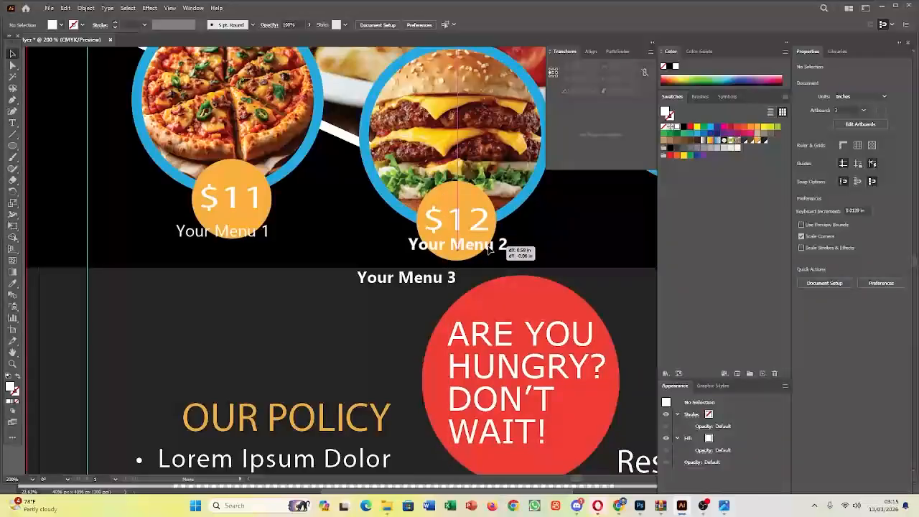
{"action": "left_click_drag", "start_coordinate": [424, 281], "coordinate": [605, 233]}
{"action": "scroll", "coordinate": [561, 240], "scroll_direction": "down", "scroll_amount": 3}
{"action": "left_click", "coordinate": [606, 271]}
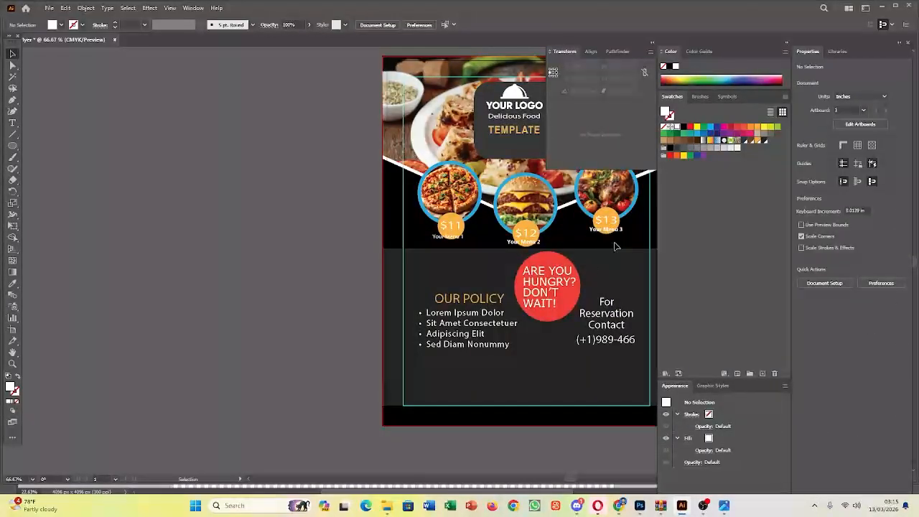
{"action": "scroll", "coordinate": [592, 280], "scroll_direction": "up", "scroll_amount": 3}
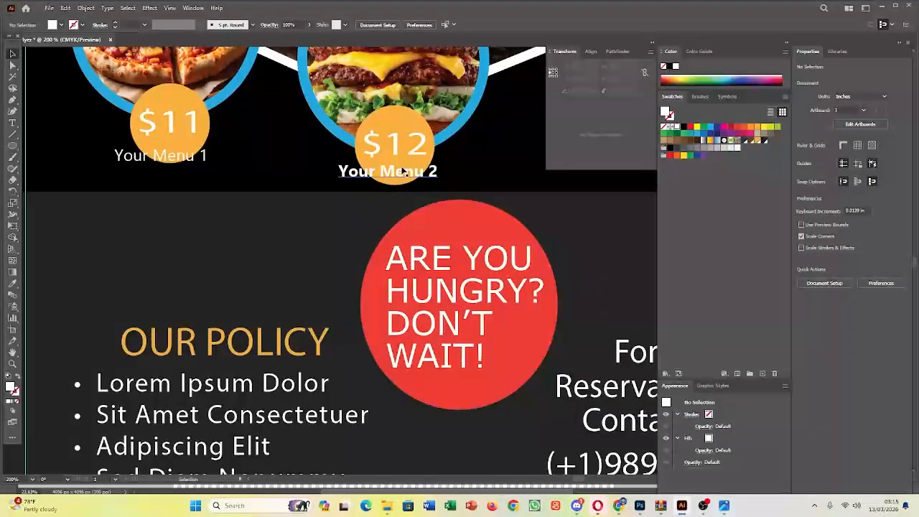
{"action": "left_click_drag", "start_coordinate": [405, 173], "coordinate": [411, 177]}
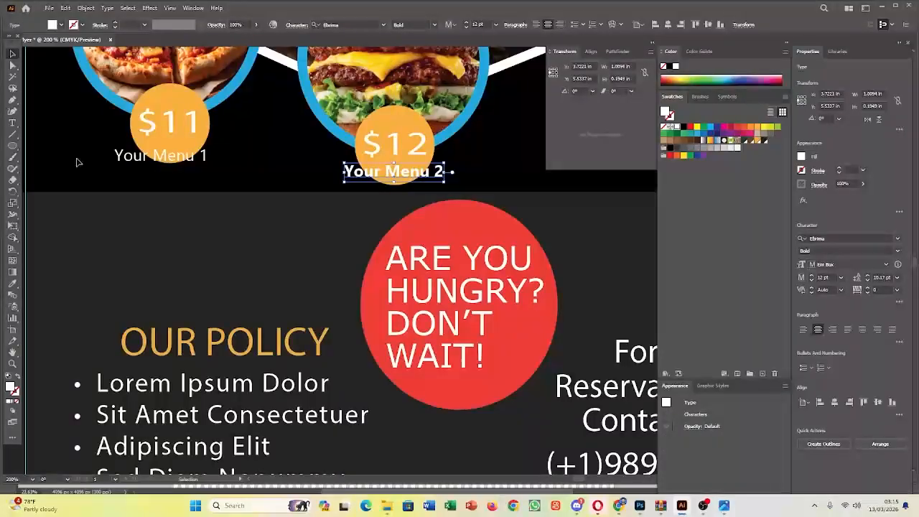
Draw a rounded rectangle about 1.18 by 0.31 in over the "Your Menu 2" label and fill it with light gray
{"action": "left_click_drag", "start_coordinate": [8, 146], "coordinate": [40, 146]}
{"action": "left_click_drag", "start_coordinate": [334, 154], "coordinate": [433, 170]}
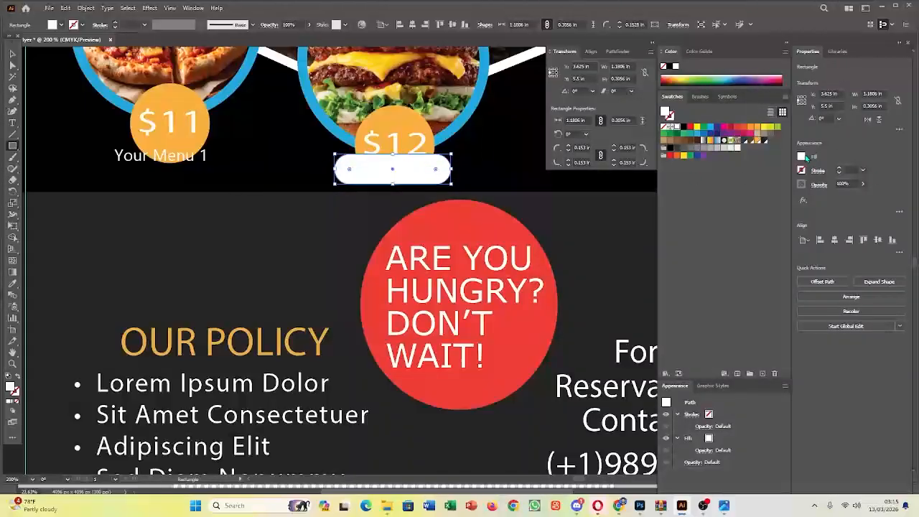
{"action": "left_click", "coordinate": [803, 157]}
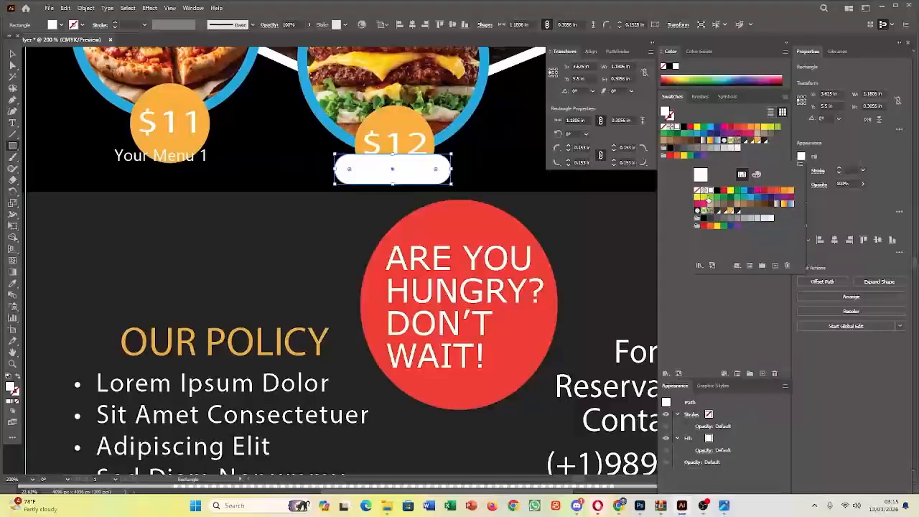
{"action": "left_click", "coordinate": [765, 219]}
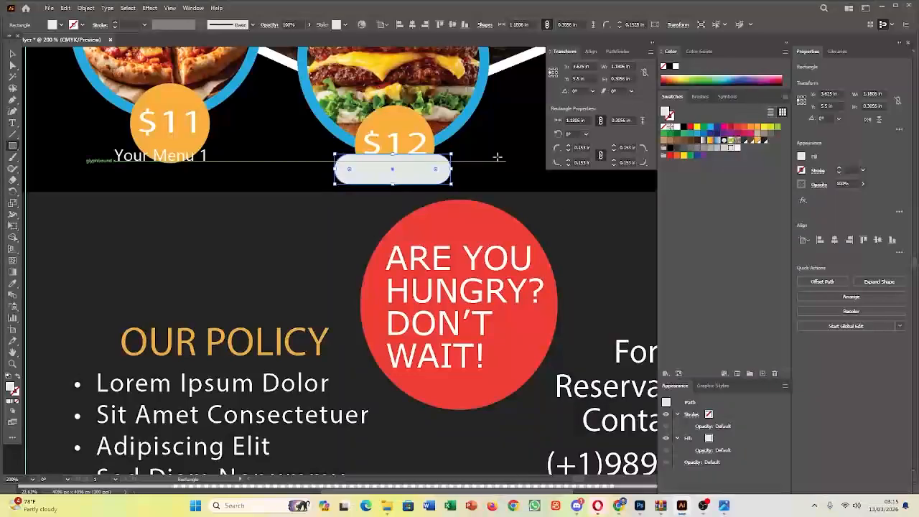
Move the light gray rounded rectangle just below the "Your Menu 2" label and bring the label to the front
{"action": "key", "text": "v"}
{"action": "left_click", "coordinate": [163, 172]}
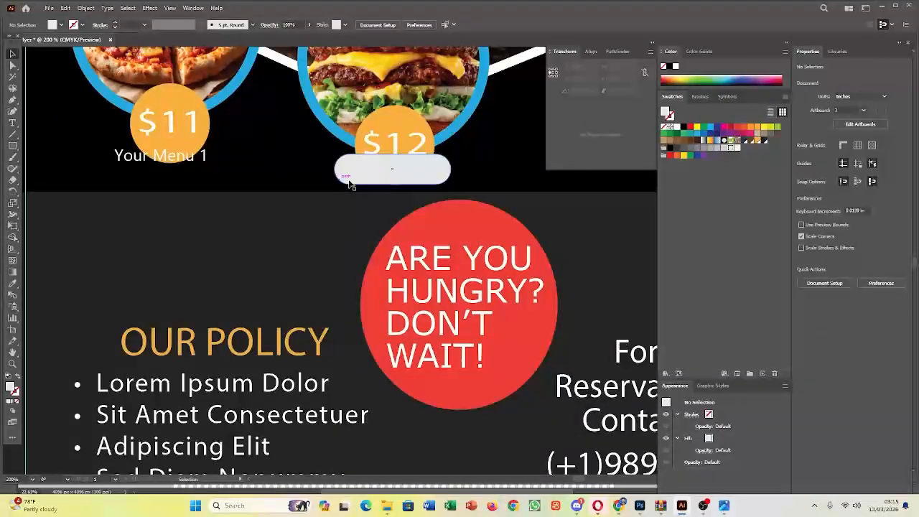
{"action": "left_click_drag", "start_coordinate": [380, 181], "coordinate": [375, 209]}
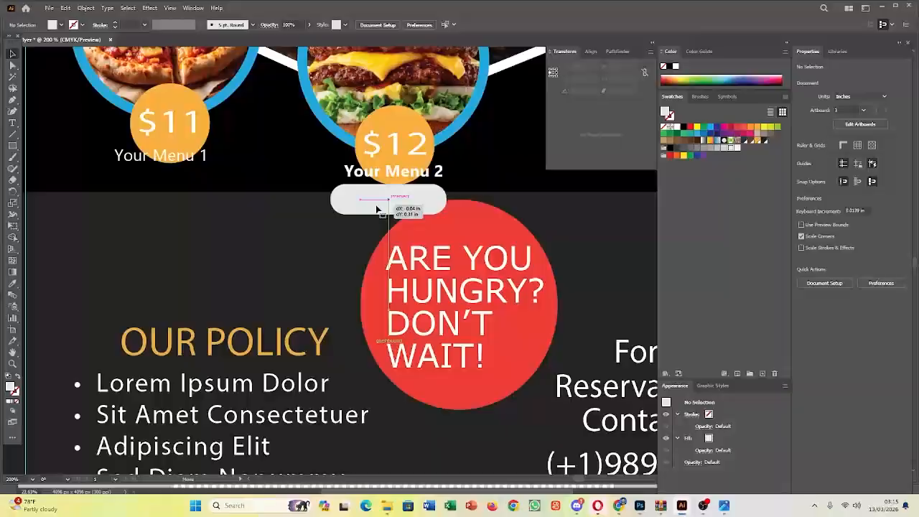
{"action": "left_click", "coordinate": [419, 176]}
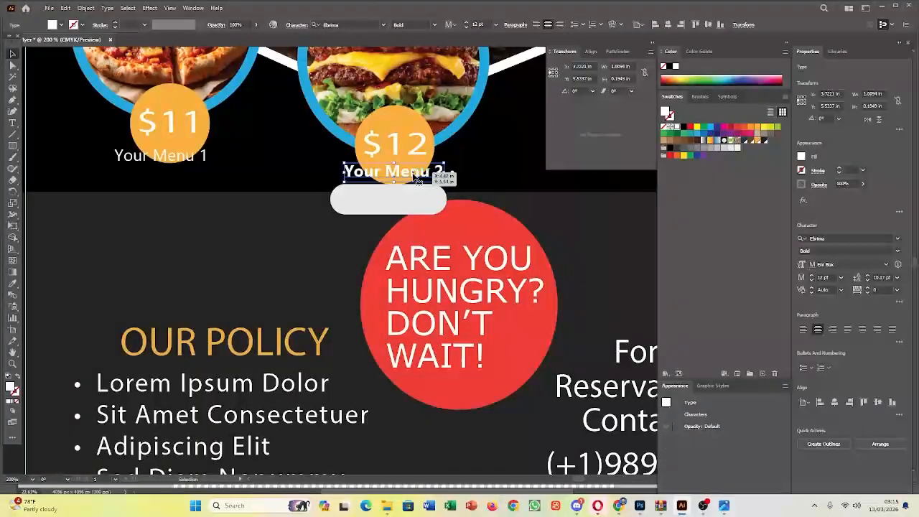
{"action": "right_click", "coordinate": [414, 176]}
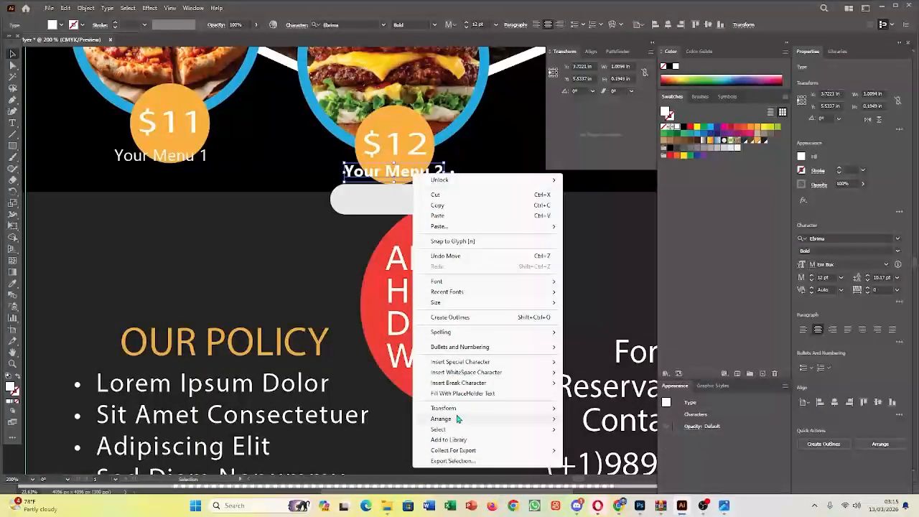
{"action": "mouse_move", "coordinate": [452, 420]}
{"action": "left_click", "coordinate": [594, 424]}
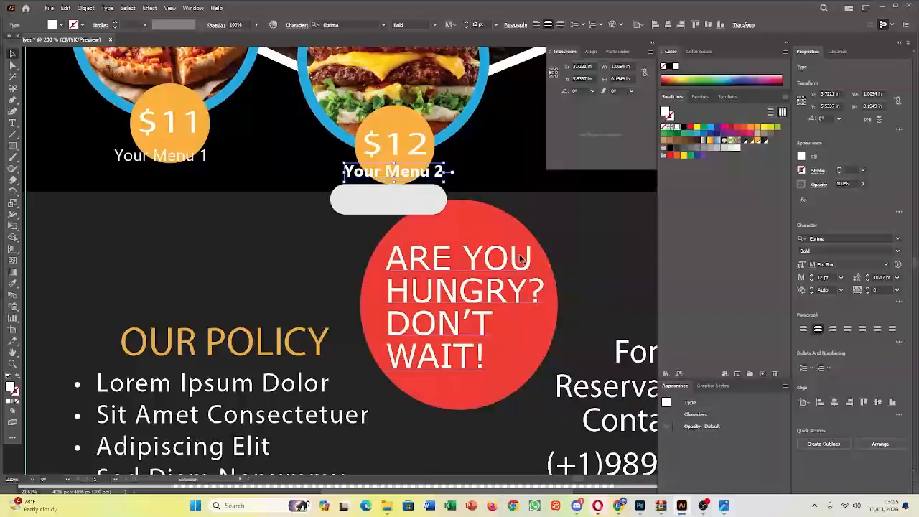
Move the light gray rounded rectangle over the "Your Menu 2" label and align it horizontally centered with the $12 badge
{"action": "left_click_drag", "start_coordinate": [399, 198], "coordinate": [405, 172]}
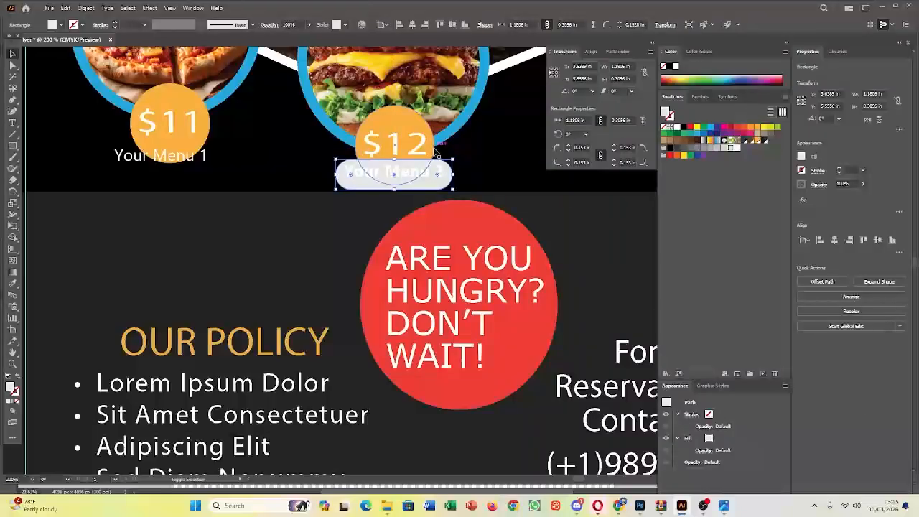
{"action": "left_click", "coordinate": [432, 151], "text": "shift"}
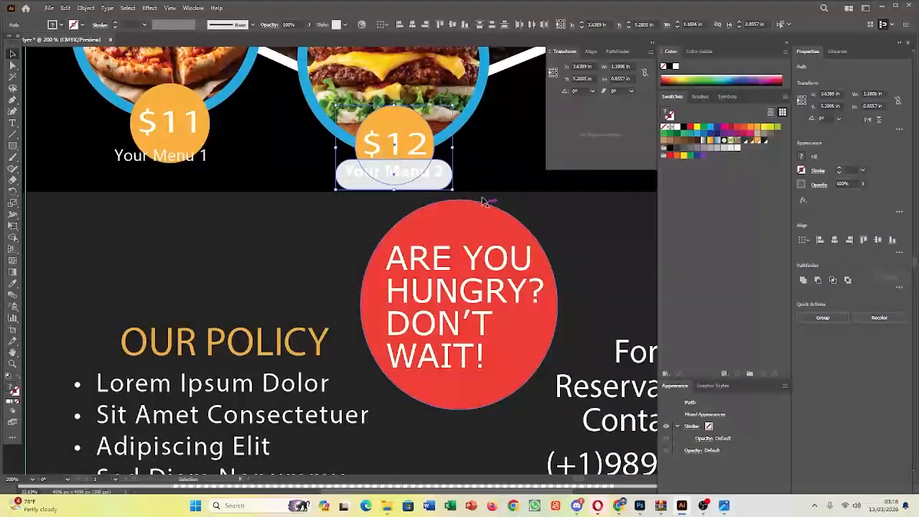
{"action": "left_click", "coordinate": [412, 25]}
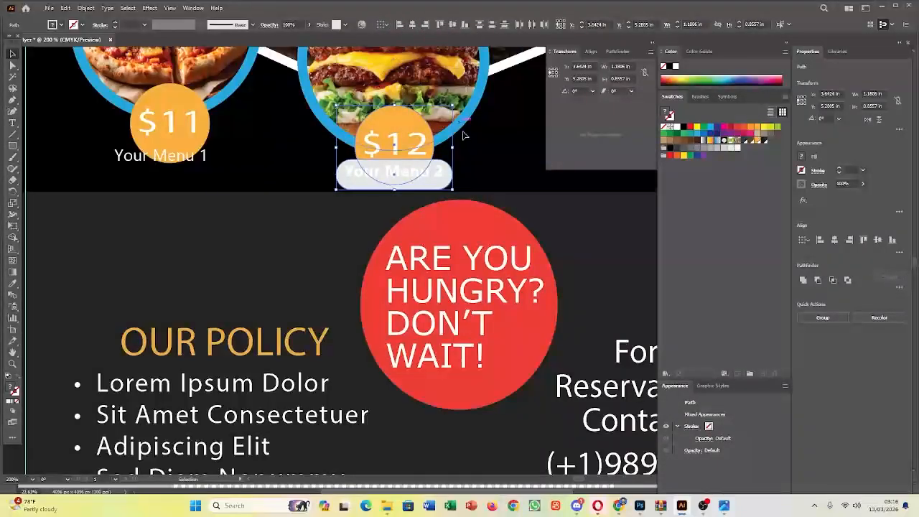
{"action": "left_click", "coordinate": [513, 175]}
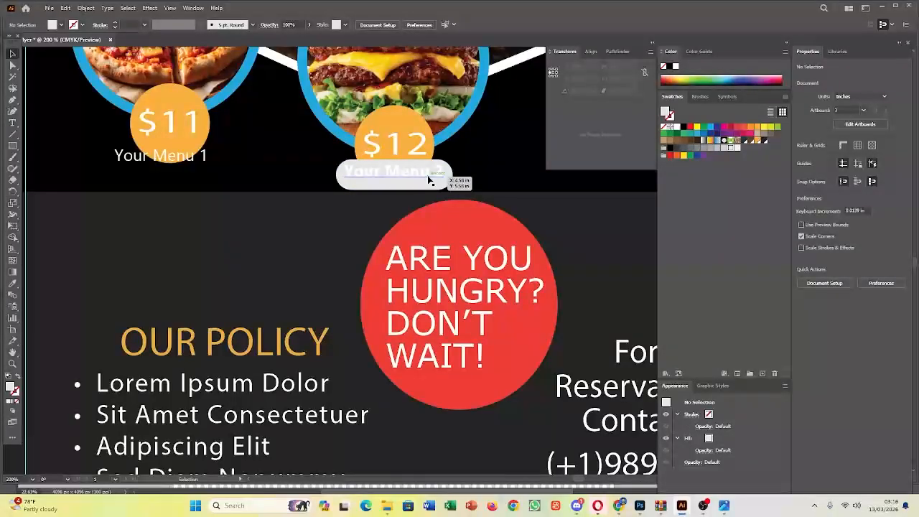
Copy the light gray rounded rectangle to just below the $11 badge and delete the existing "Your Menu 1" label
{"action": "left_click_drag", "start_coordinate": [429, 181], "coordinate": [181, 181]}
{"action": "left_click", "coordinate": [214, 146]}
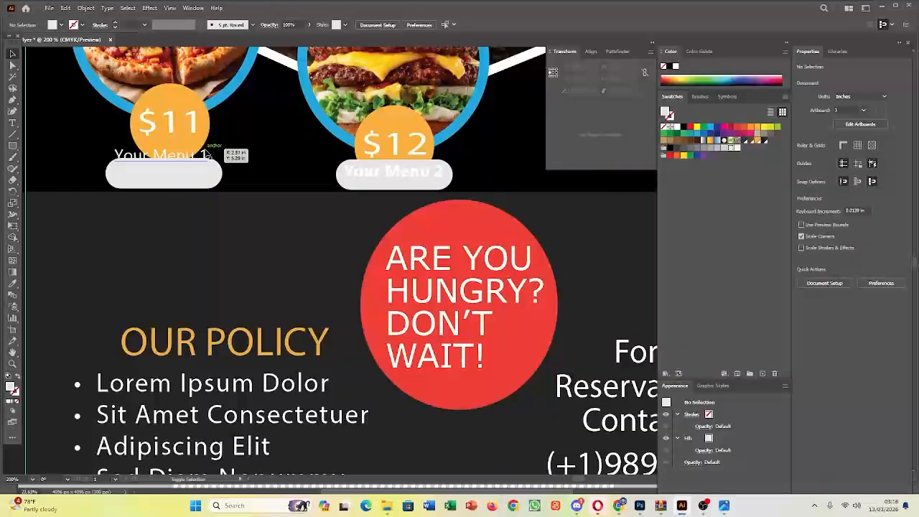
{"action": "left_click", "coordinate": [206, 156]}
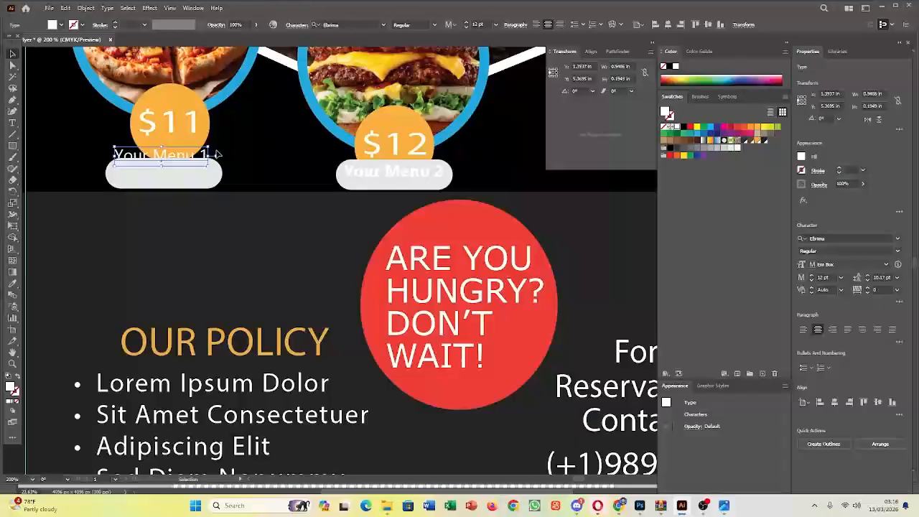
{"action": "key", "text": "Delete"}
Copy the "Your Menu 2" label onto the rounded rectangle under the $11 badge and change the copy's text to "Your Menu 1"
{"action": "left_click", "coordinate": [372, 169]}
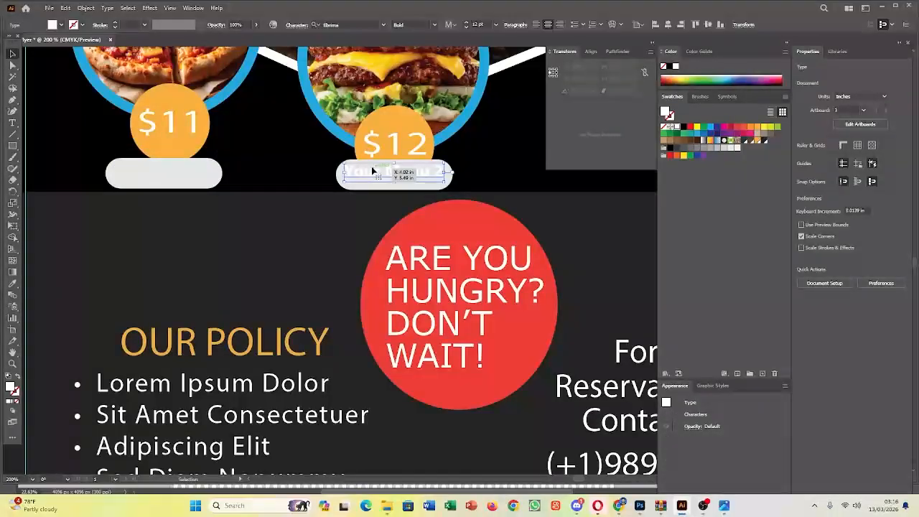
{"action": "left_click_drag", "start_coordinate": [372, 169], "coordinate": [144, 174]}
{"action": "left_click", "coordinate": [236, 169]}
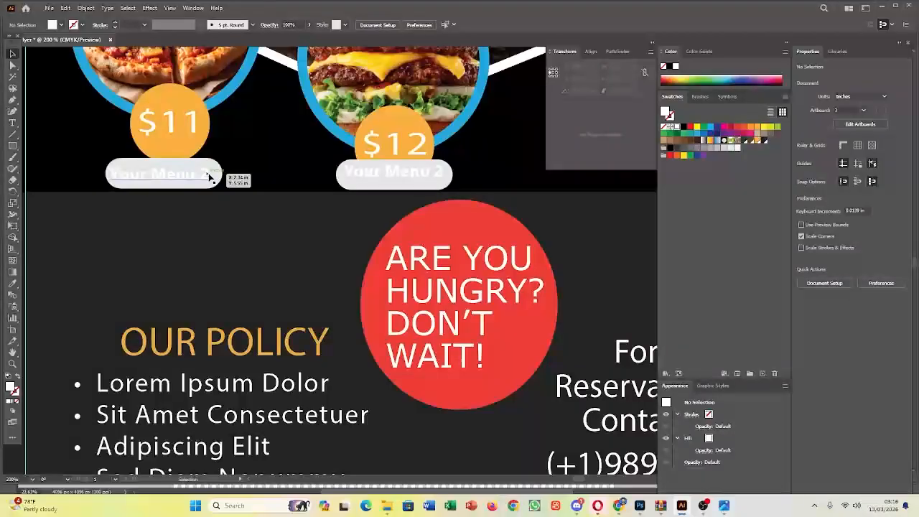
{"action": "left_click", "coordinate": [193, 176]}
{"action": "left_click", "coordinate": [12, 123]}
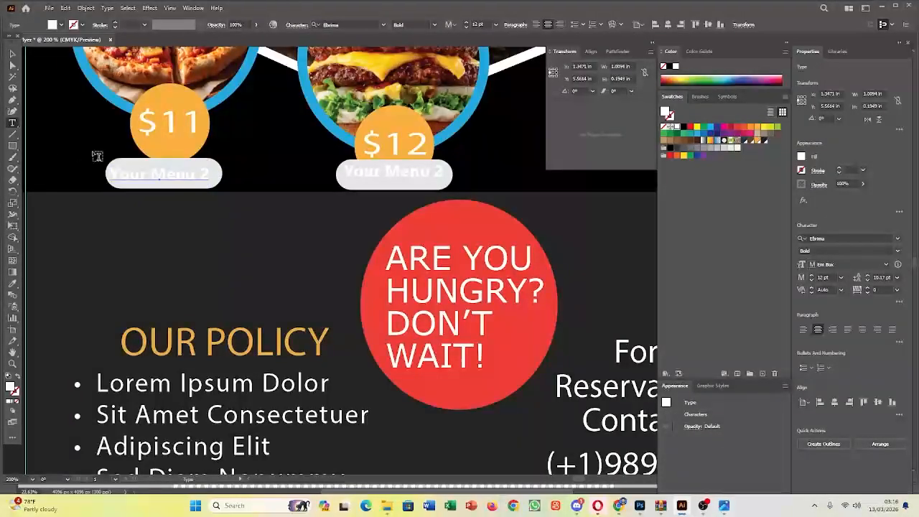
{"action": "left_click", "coordinate": [212, 174]}
{"action": "key", "text": "BackSpace"}
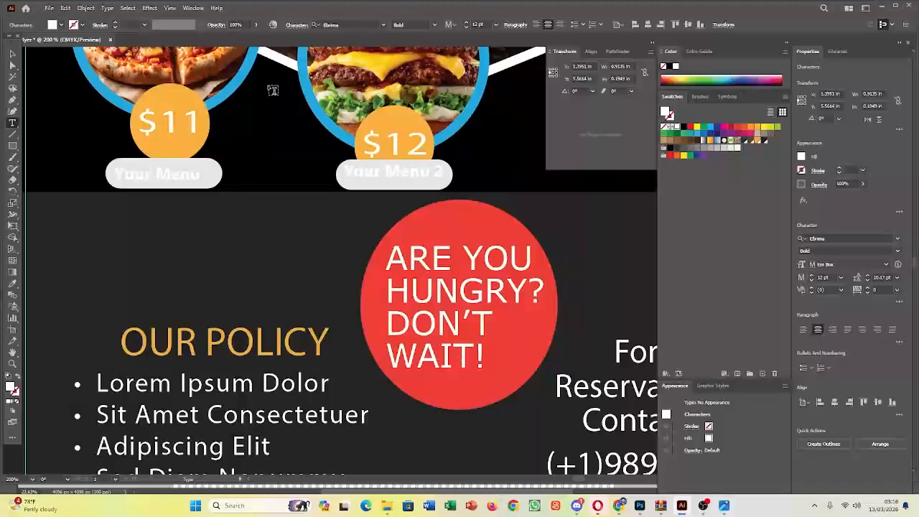
{"action": "type", "text": "1"}
{"action": "scroll", "coordinate": [261, 215], "scroll_direction": "down", "scroll_amount": 2}
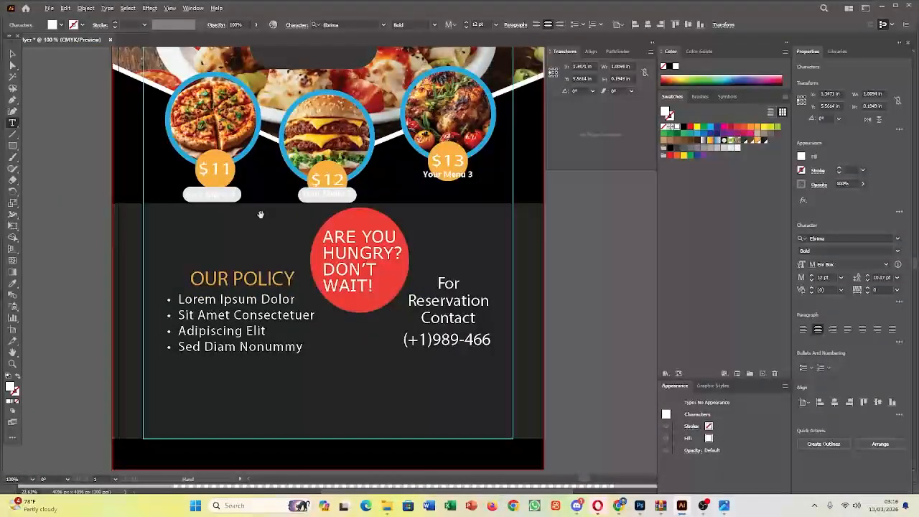
{"action": "key", "text": "BackSpace"}
{"action": "type", "text": "1"}
{"action": "scroll", "coordinate": [196, 191], "scroll_direction": "up", "scroll_amount": 3}
{"action": "scroll", "coordinate": [418, 205], "scroll_direction": "down", "scroll_amount": 1}
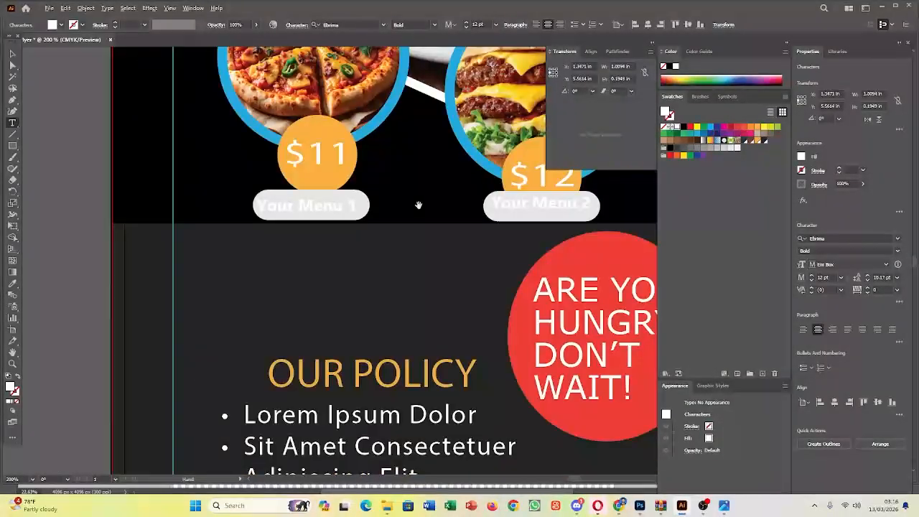
Try orange and yellow fills on the "Your Menu 1" label and settle on bright red
{"action": "left_click", "coordinate": [12, 53]}
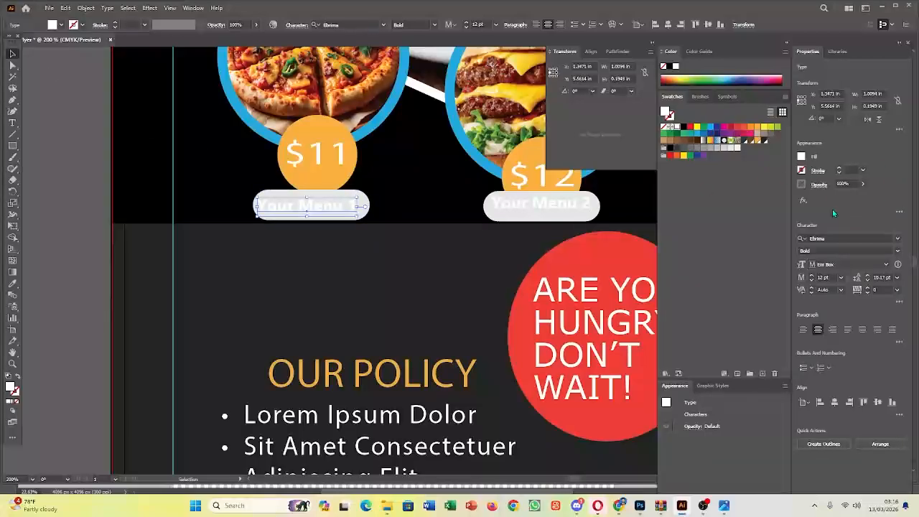
{"action": "left_click", "coordinate": [803, 157]}
{"action": "left_click", "coordinate": [726, 192]}
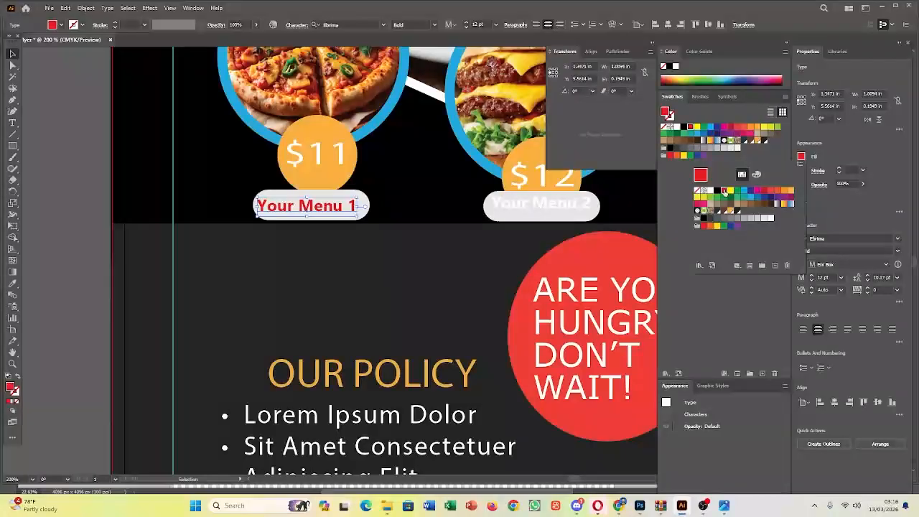
{"action": "left_click", "coordinate": [776, 192]}
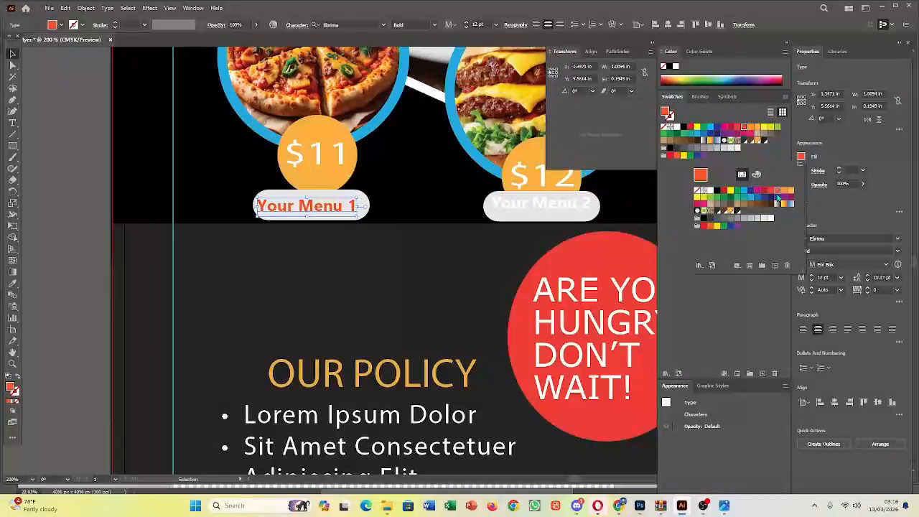
{"action": "left_click", "coordinate": [785, 198]}
{"action": "left_click", "coordinate": [790, 191]}
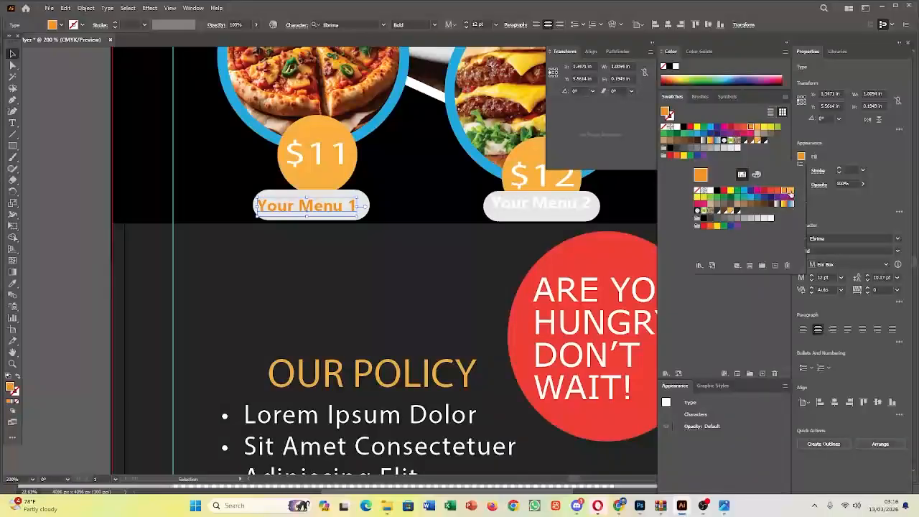
{"action": "left_click", "coordinate": [783, 192]}
{"action": "left_click", "coordinate": [780, 193]}
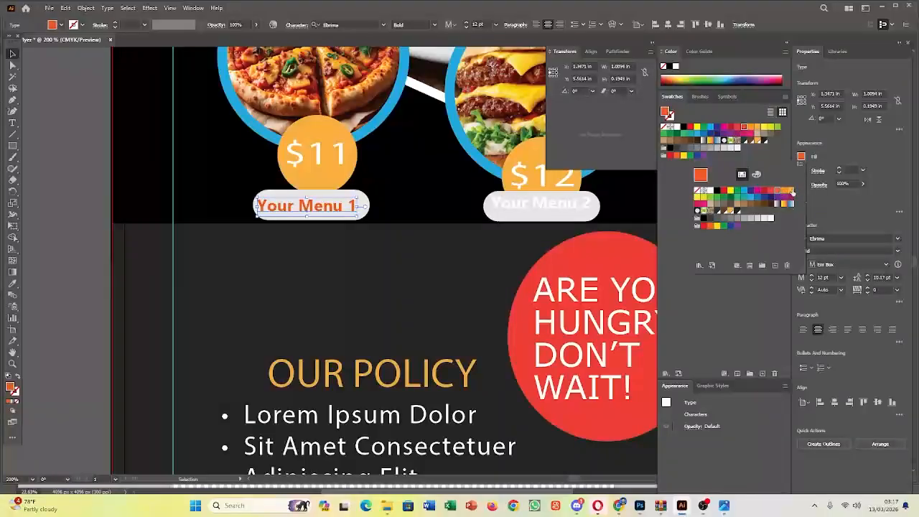
{"action": "left_click", "coordinate": [791, 190]}
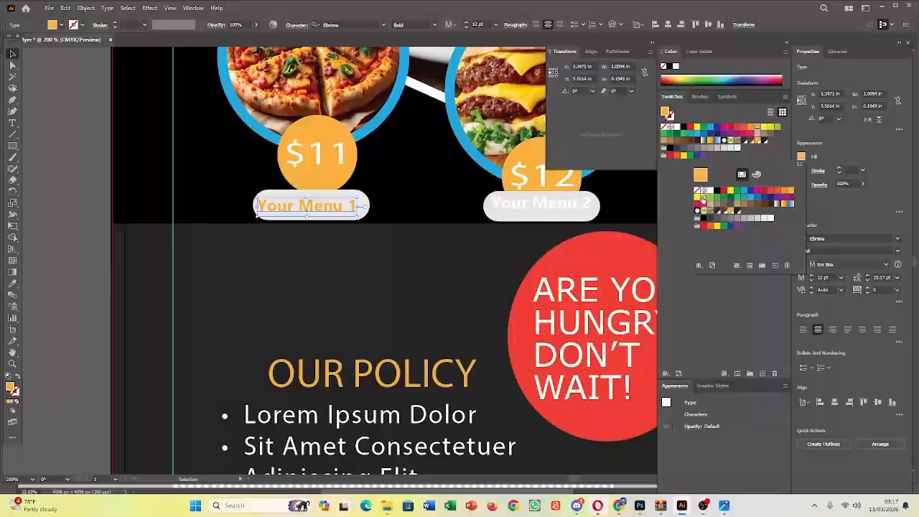
{"action": "left_click", "coordinate": [703, 198]}
{"action": "left_click", "coordinate": [697, 196]}
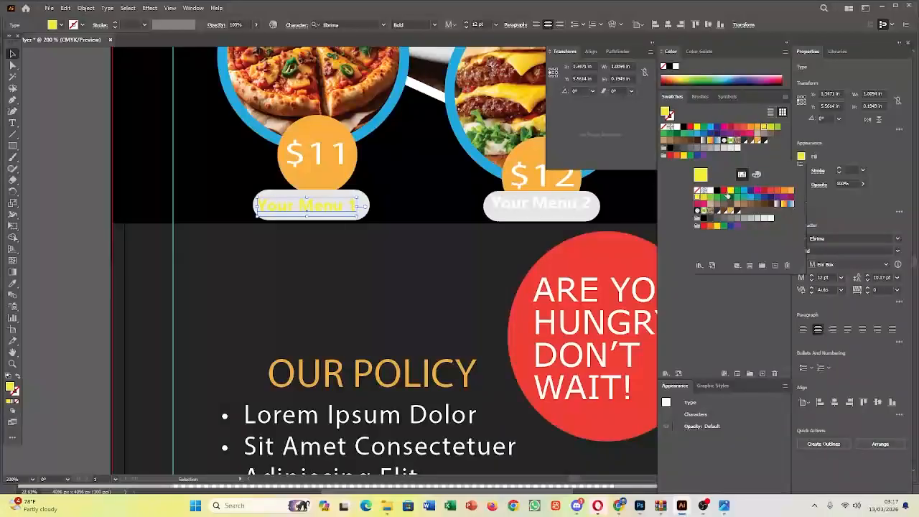
{"action": "left_click", "coordinate": [725, 191]}
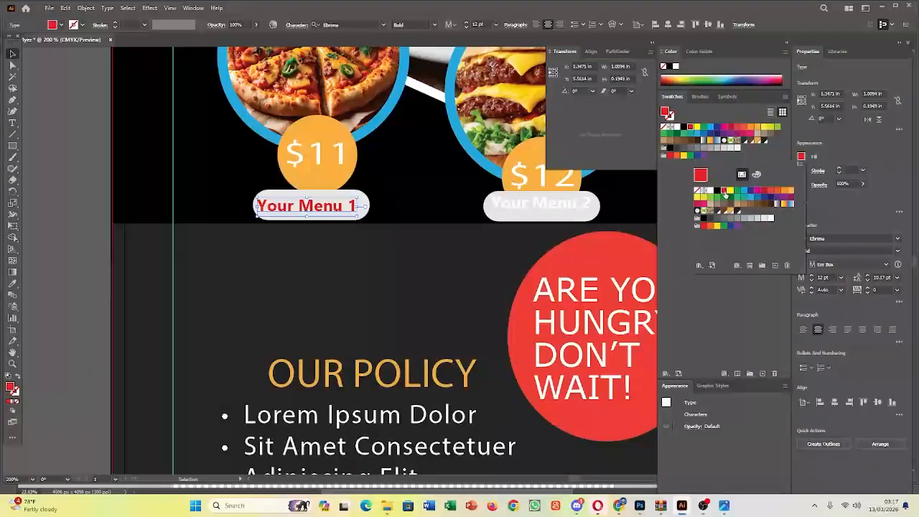
Fill the "Your Menu 2" label with the same bright red
{"action": "left_click", "coordinate": [527, 211]}
{"action": "left_click", "coordinate": [523, 207]}
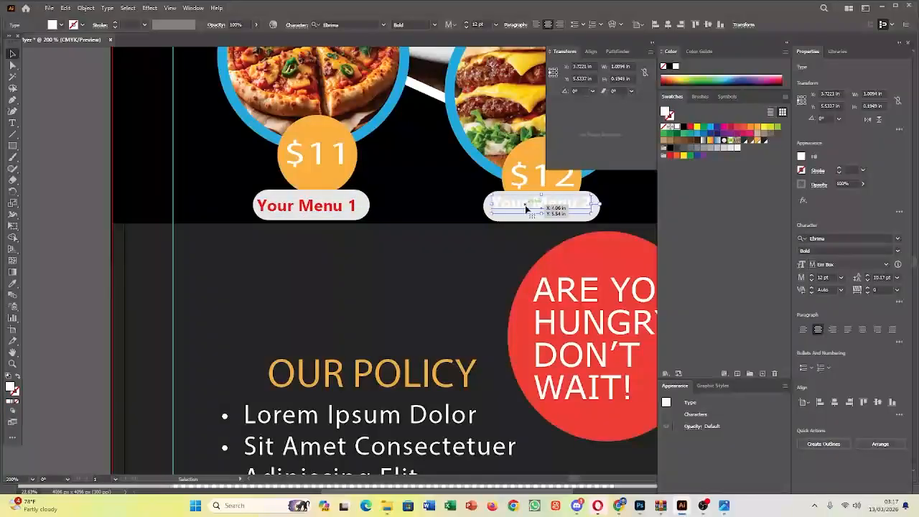
{"action": "left_click", "coordinate": [802, 157]}
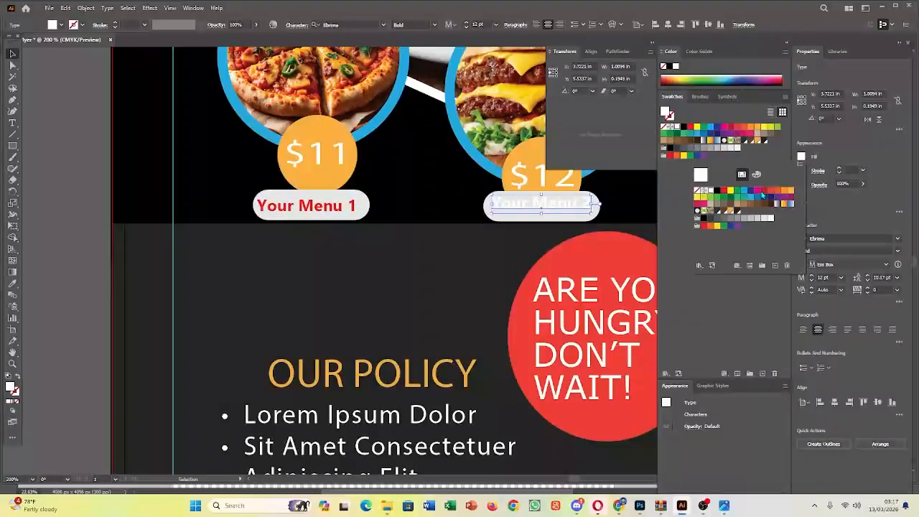
{"action": "left_click", "coordinate": [725, 191]}
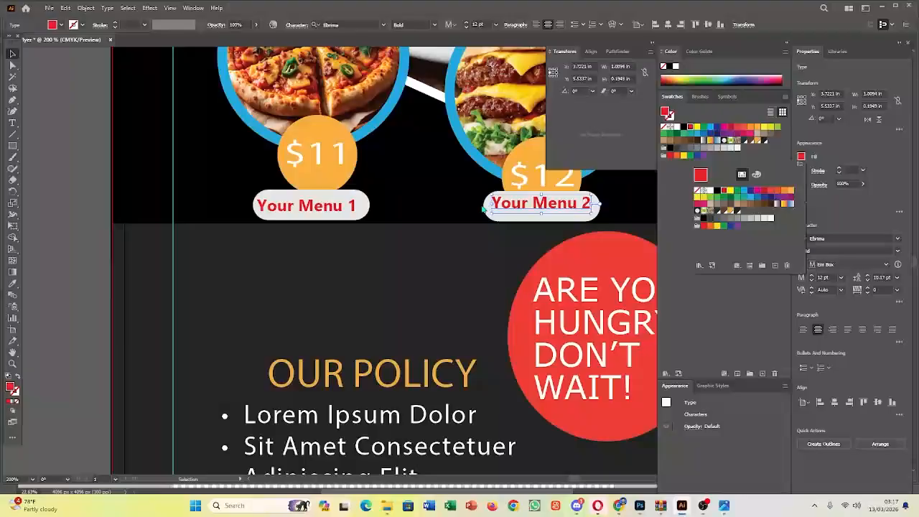
Fill the "Your Menu 3" label under the $13 badge with the same bright red
{"action": "left_click_drag", "start_coordinate": [475, 221], "coordinate": [108, 264]}
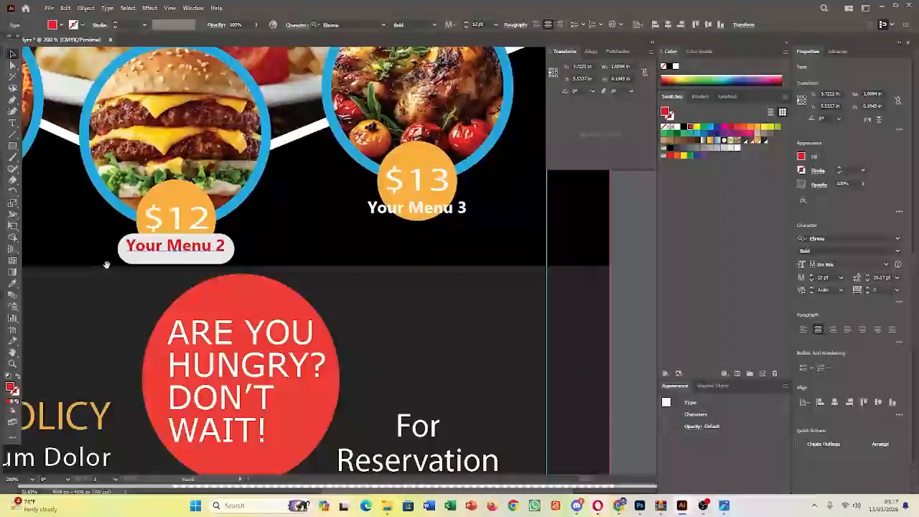
{"action": "left_click", "coordinate": [406, 209]}
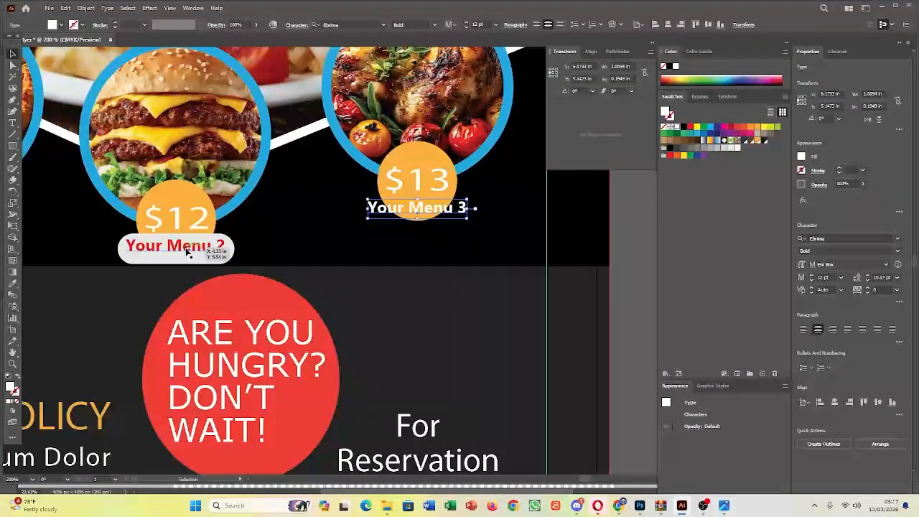
{"action": "left_click", "coordinate": [207, 251]}
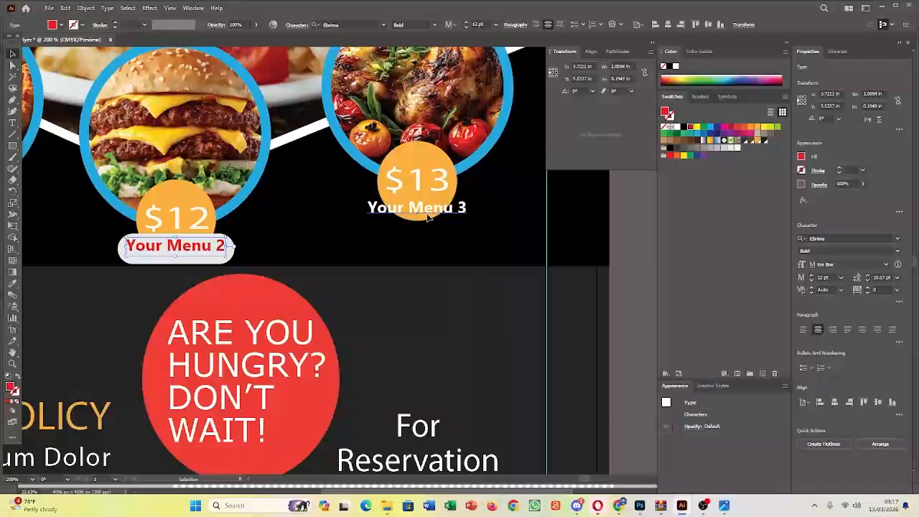
{"action": "left_click", "coordinate": [424, 214]}
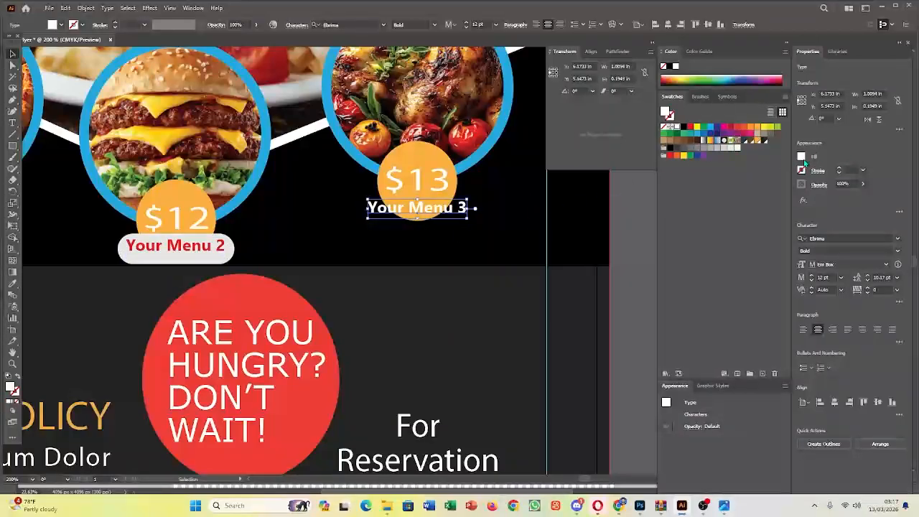
{"action": "left_click", "coordinate": [802, 157]}
{"action": "left_click", "coordinate": [725, 192]}
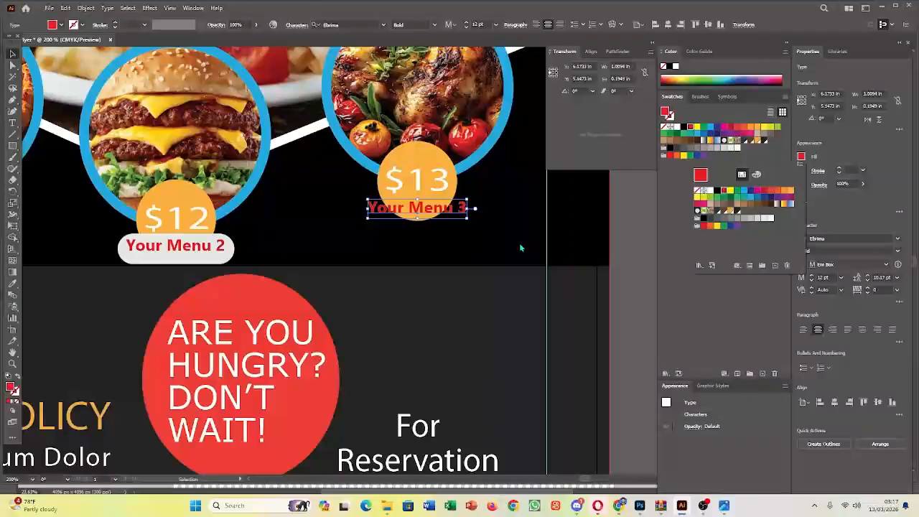
Copy the light gray rounded rectangle from the "Your Menu 2" label to just below the "Your Menu 3" label
{"action": "left_click", "coordinate": [230, 252]}
{"action": "left_click_drag", "start_coordinate": [235, 253], "coordinate": [470, 241]}
{"action": "left_click", "coordinate": [505, 195]}
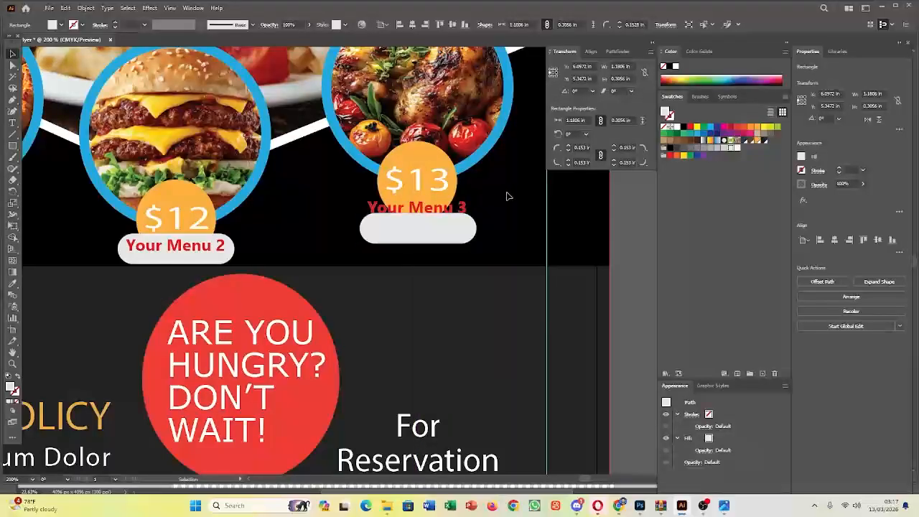
Bring the "Your Menu 3" label to the front and center it on its rounded rectangle, raised to the $13 badge's lower edge
{"action": "left_click", "coordinate": [463, 208]}
{"action": "right_click", "coordinate": [462, 204]}
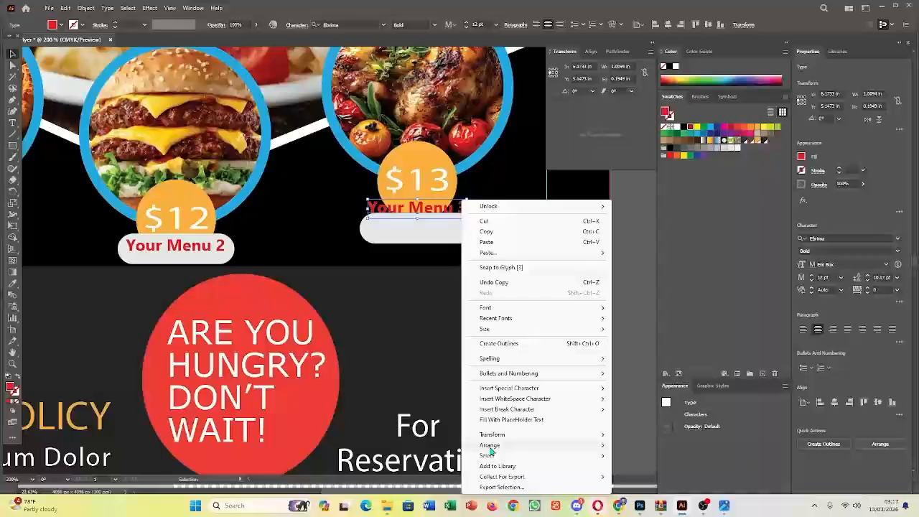
{"action": "mouse_move", "coordinate": [491, 447]}
{"action": "left_click", "coordinate": [639, 445]}
{"action": "left_click", "coordinate": [524, 281]}
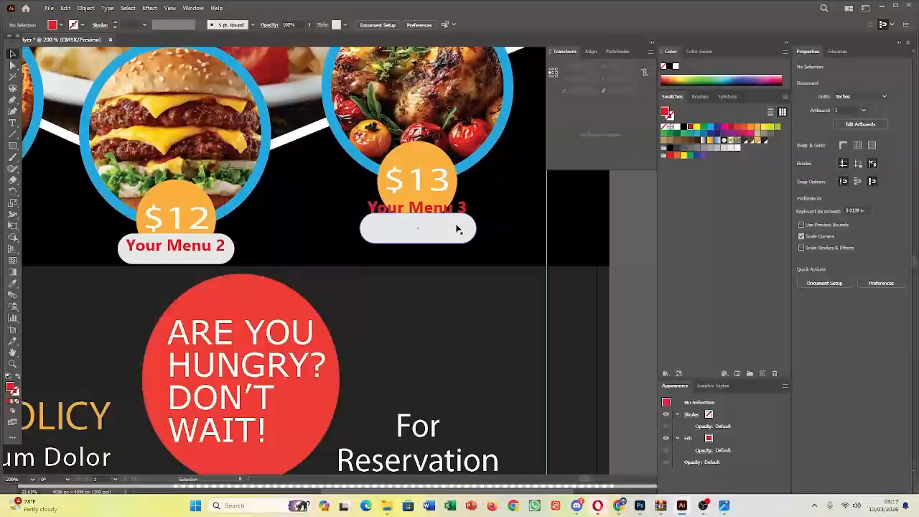
{"action": "mouse_move", "coordinate": [458, 228]}
{"action": "left_mouse_down"}
{"action": "mouse_move", "coordinate": [457, 209]}
{"action": "mouse_move", "coordinate": [453, 221]}
{"action": "left_mouse_up"}
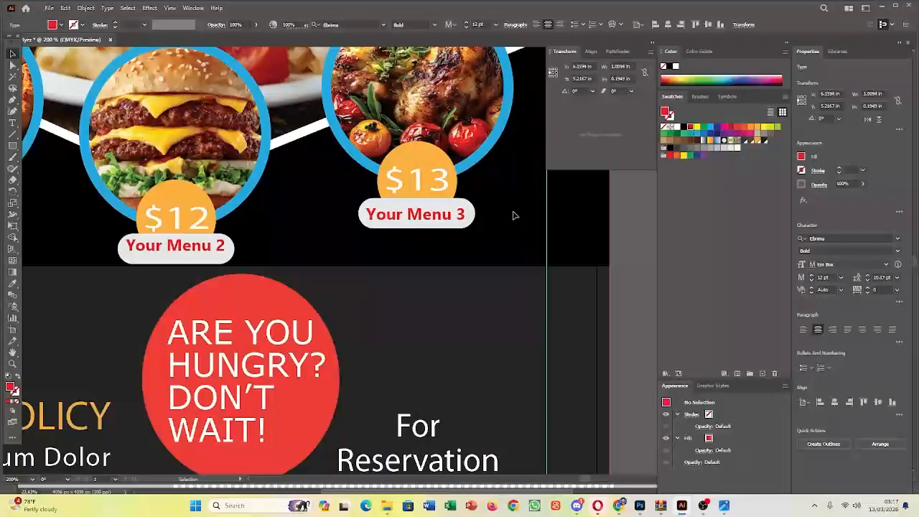
{"action": "left_click", "coordinate": [395, 295]}
Lower the "Your Menu 2" label slightly and center it horizontally with its light gray rounded rectangle
{"action": "key", "text": "ctrl+0"}
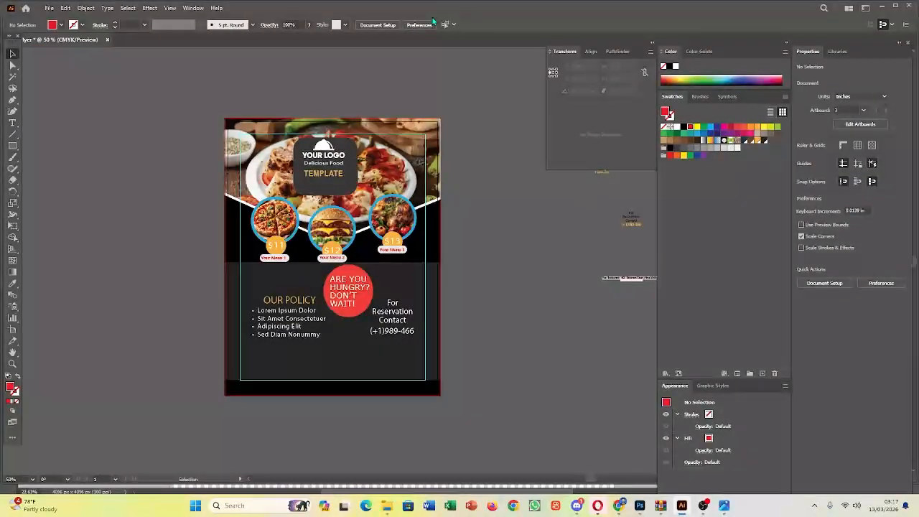
{"action": "scroll", "coordinate": [280, 281], "scroll_direction": "up", "scroll_amount": 3}
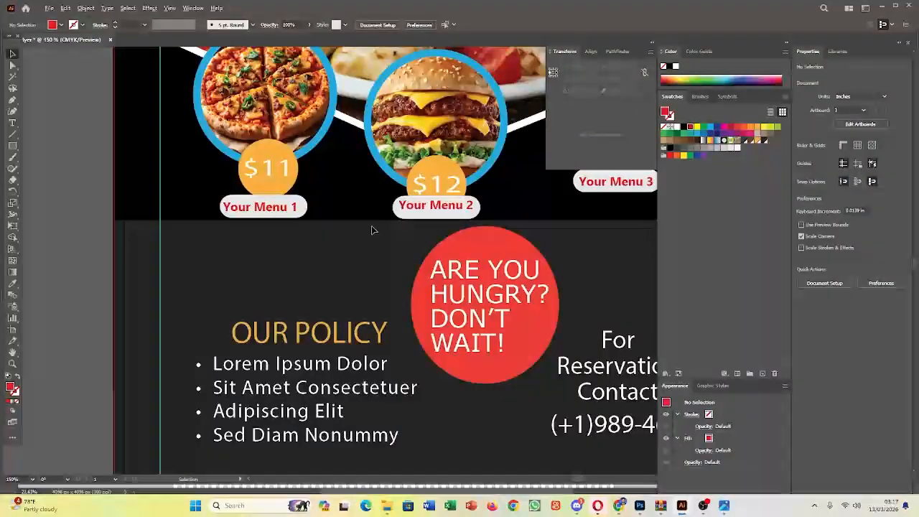
{"action": "left_click_drag", "start_coordinate": [438, 206], "coordinate": [436, 213]}
{"action": "left_click", "coordinate": [397, 209], "text": "shift"}
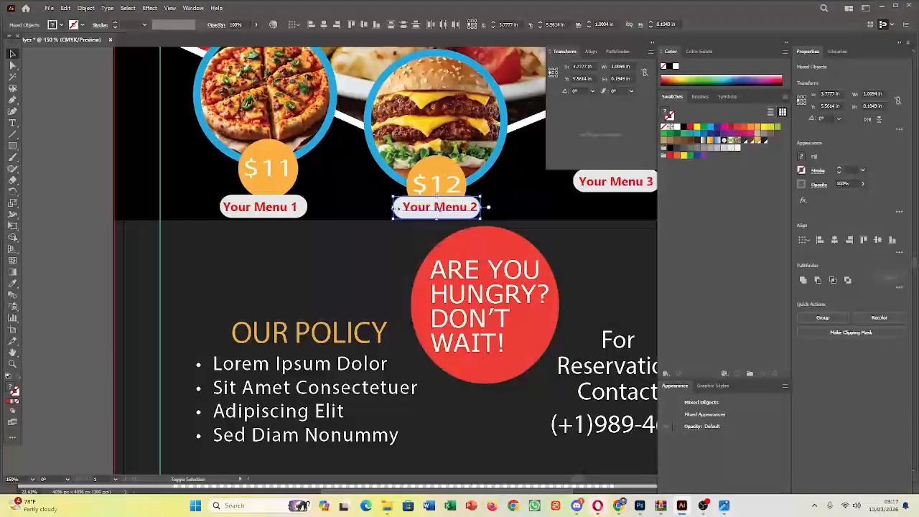
{"action": "left_click", "coordinate": [322, 25]}
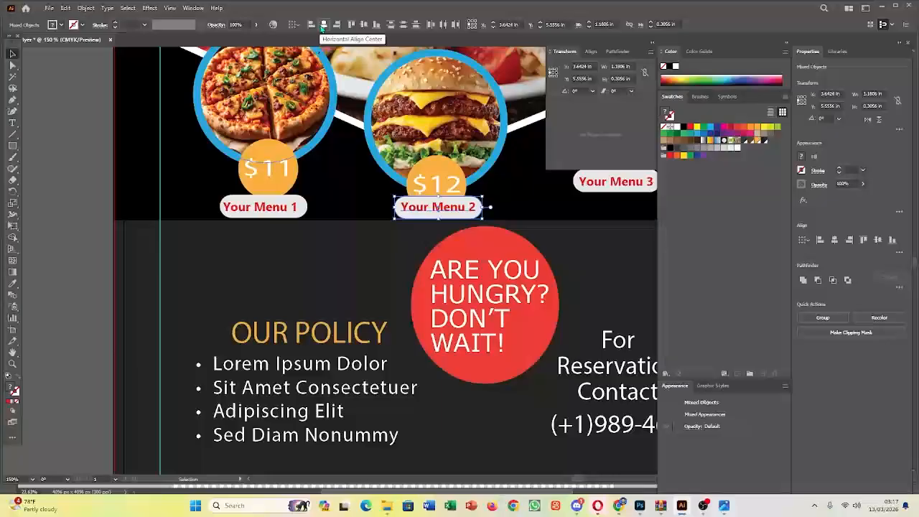
Center the "Your Menu 3" label horizontally with its light gray rounded rectangle
{"action": "left_click", "coordinate": [555, 208]}
{"action": "left_click", "coordinate": [596, 184]}
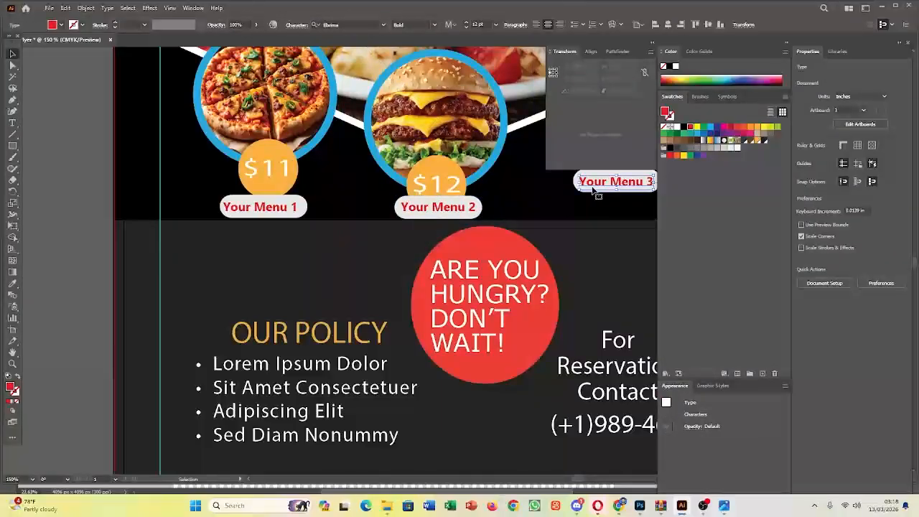
{"action": "left_click", "coordinate": [587, 180], "text": "shift"}
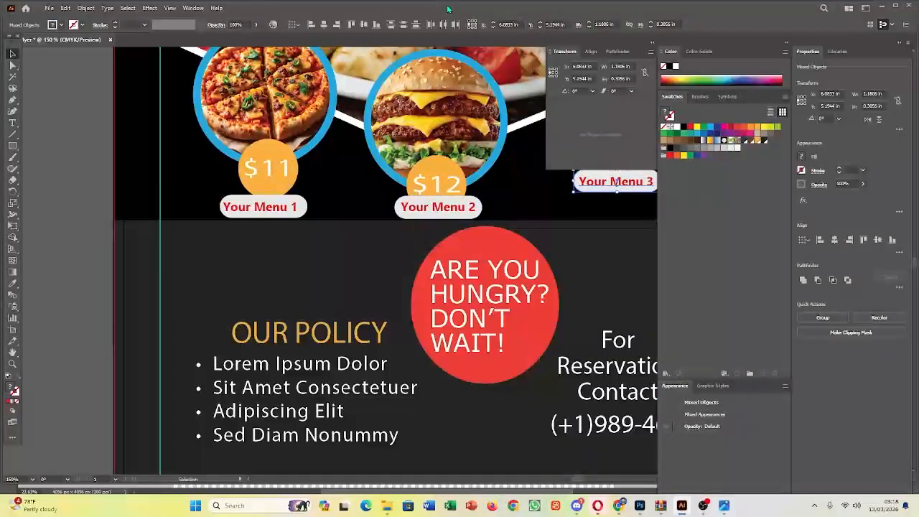
{"action": "left_click", "coordinate": [324, 25]}
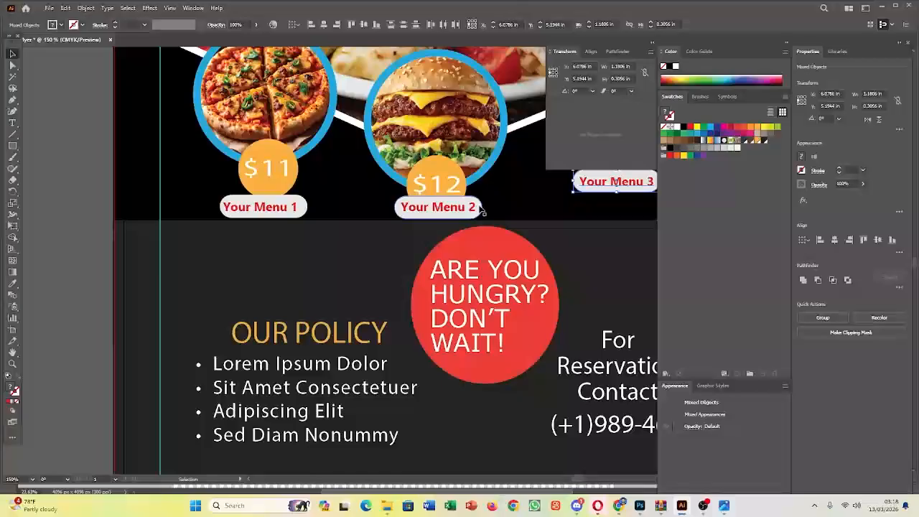
Center the "Your Menu 1" label horizontally with its light gray rounded rectangle
{"action": "left_click", "coordinate": [300, 207]}
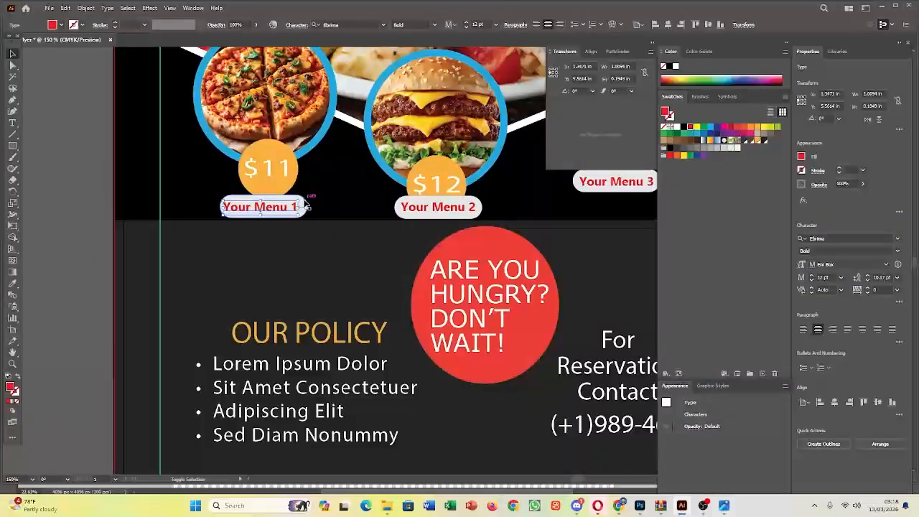
{"action": "left_click", "coordinate": [307, 207], "text": "shift"}
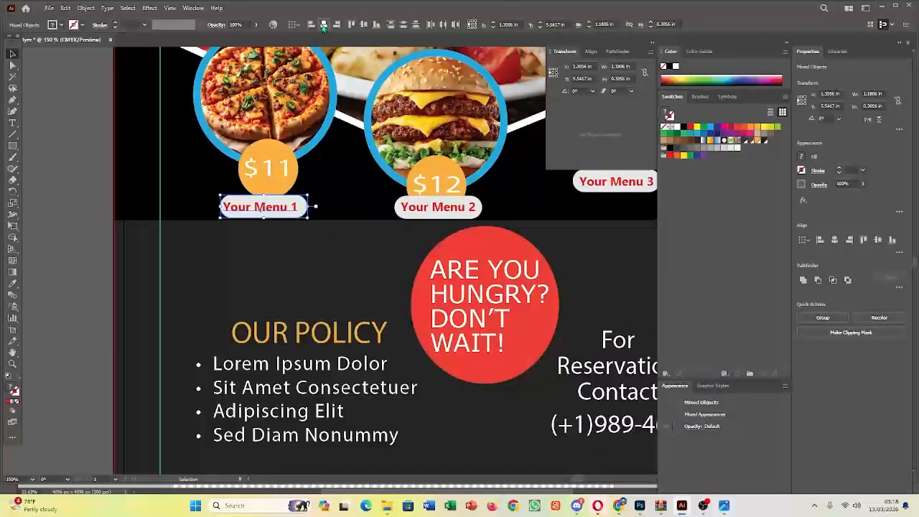
{"action": "left_click", "coordinate": [324, 25]}
{"action": "left_click", "coordinate": [379, 205]}
{"action": "key", "text": "ctrl+0"}
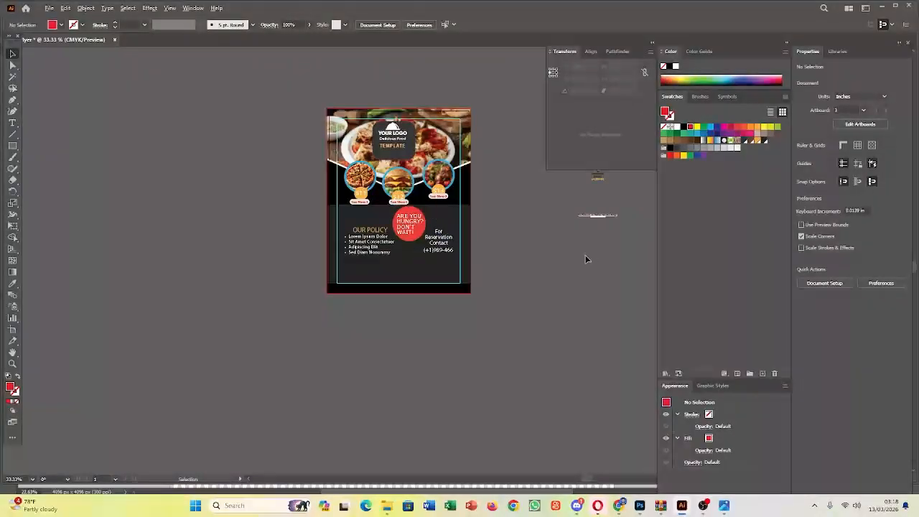
Group the "Your Menu 1" label with its light gray rounded rectangle
{"action": "scroll", "coordinate": [406, 148], "scroll_direction": "up", "scroll_amount": 4}
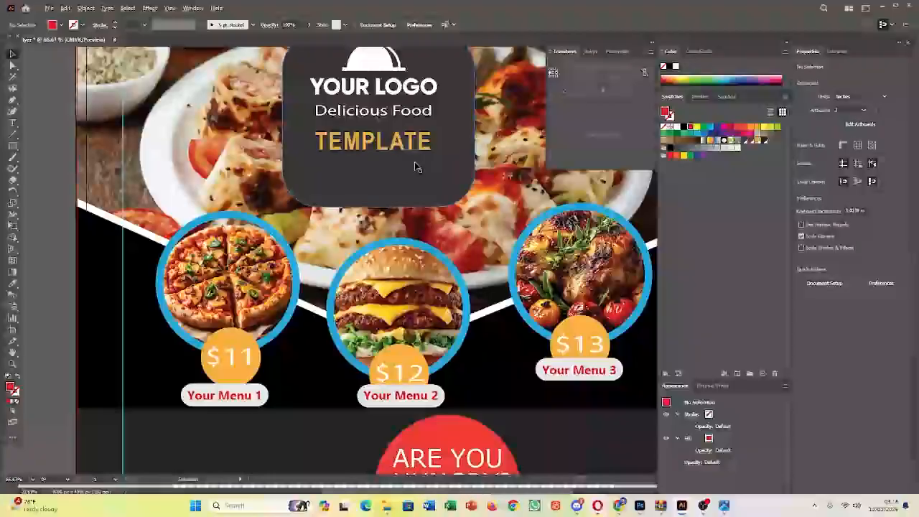
{"action": "left_click", "coordinate": [243, 401]}
{"action": "left_click", "coordinate": [256, 389], "text": "shift"}
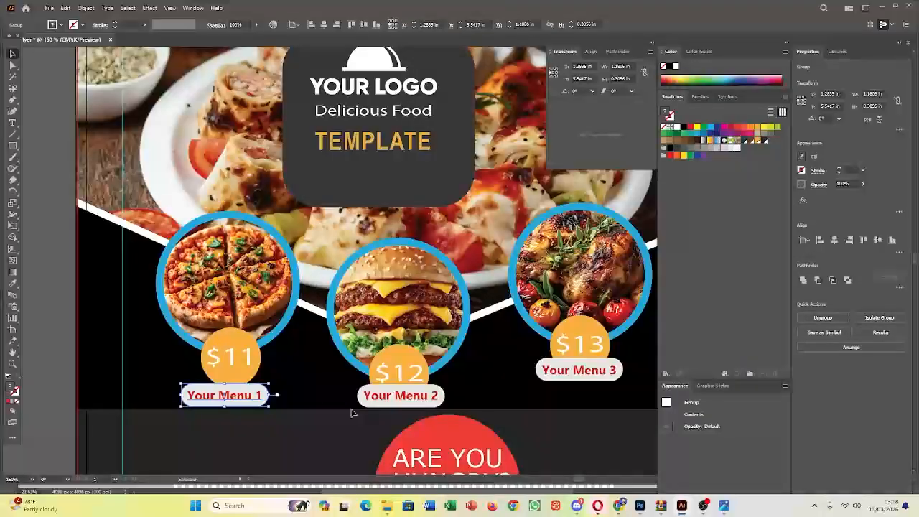
Group the "Your Menu 2" label with its light gray rounded rectangle
{"action": "left_click", "coordinate": [388, 397]}
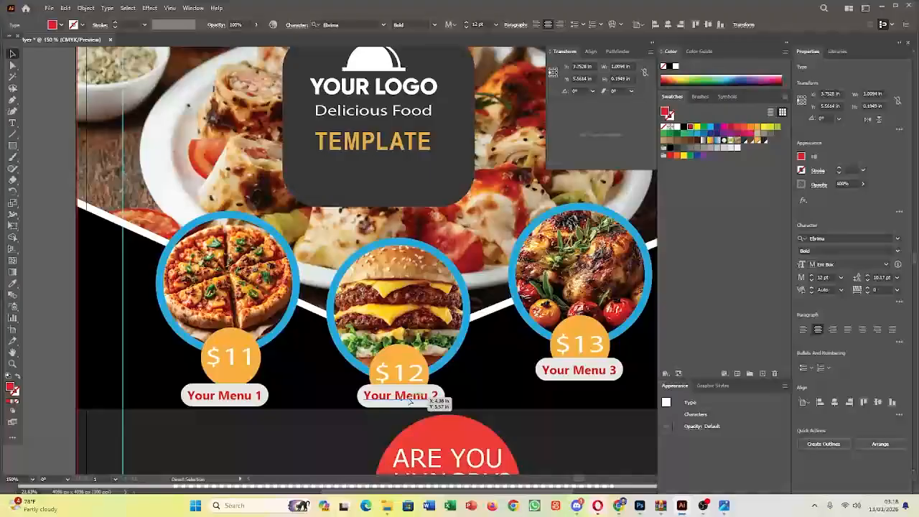
{"action": "key", "text": "v"}
{"action": "left_click", "coordinate": [440, 396]}
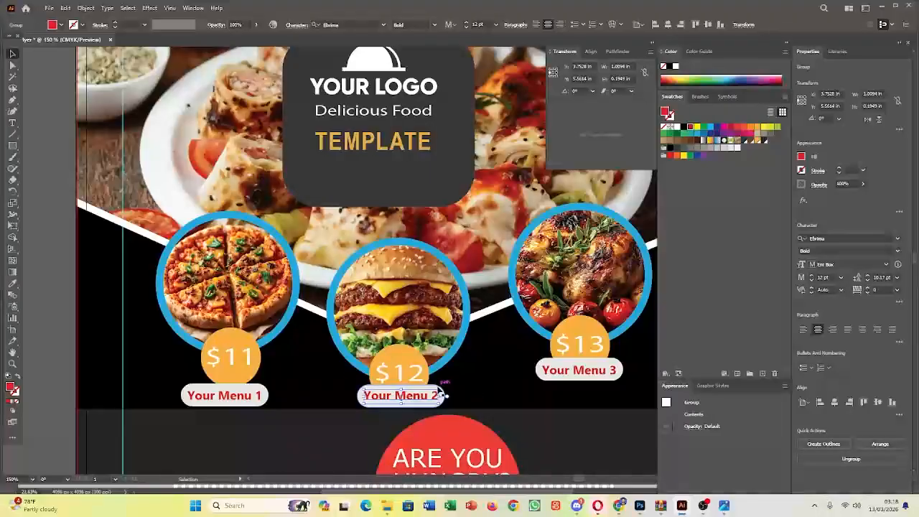
{"action": "key", "text": "a"}
{"action": "left_click", "coordinate": [434, 397]}
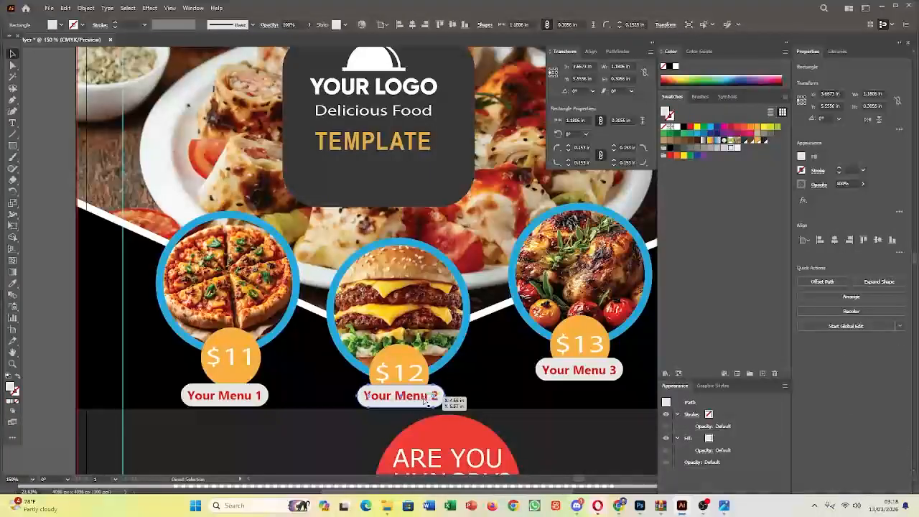
{"action": "key", "text": "v"}
{"action": "left_click", "coordinate": [424, 399], "text": "shift"}
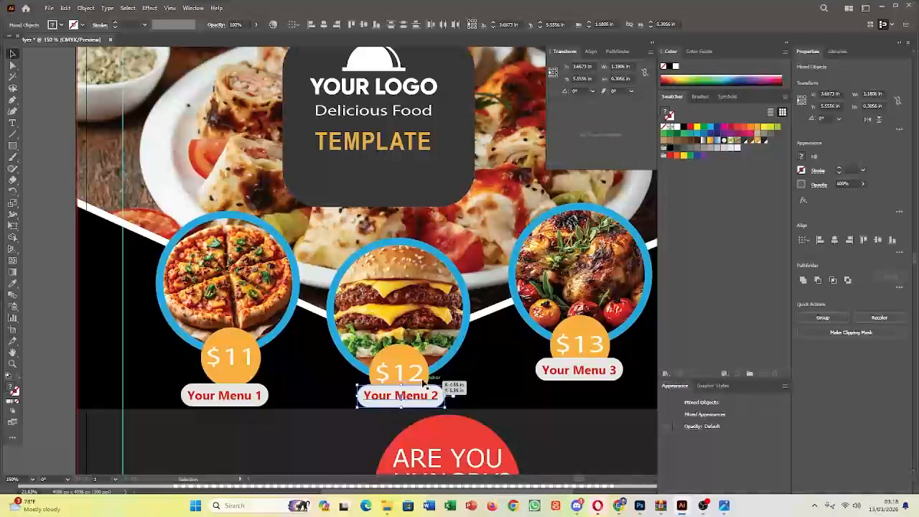
{"action": "key", "text": "a"}
{"action": "key", "text": "v"}
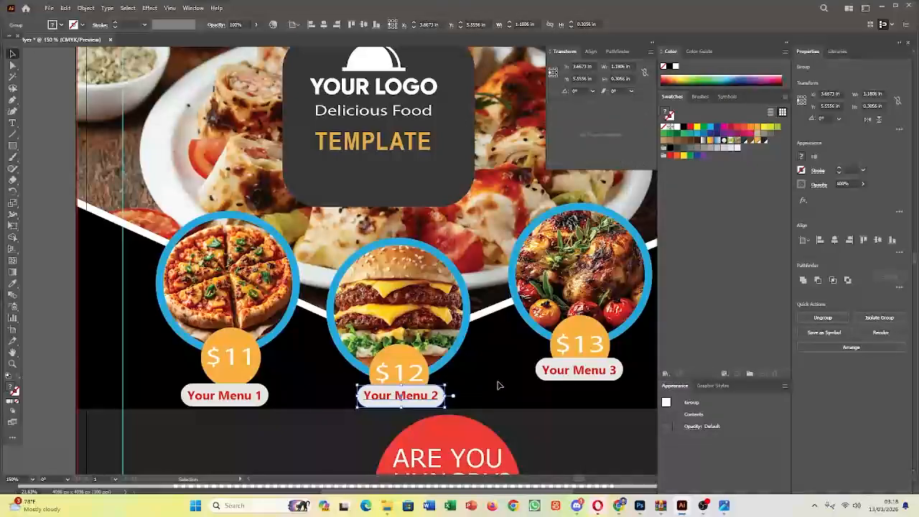
Group the "Your Menu 3" label with its light gray rounded rectangle
{"action": "left_click", "coordinate": [559, 371]}
{"action": "left_click", "coordinate": [560, 374], "text": "shift"}
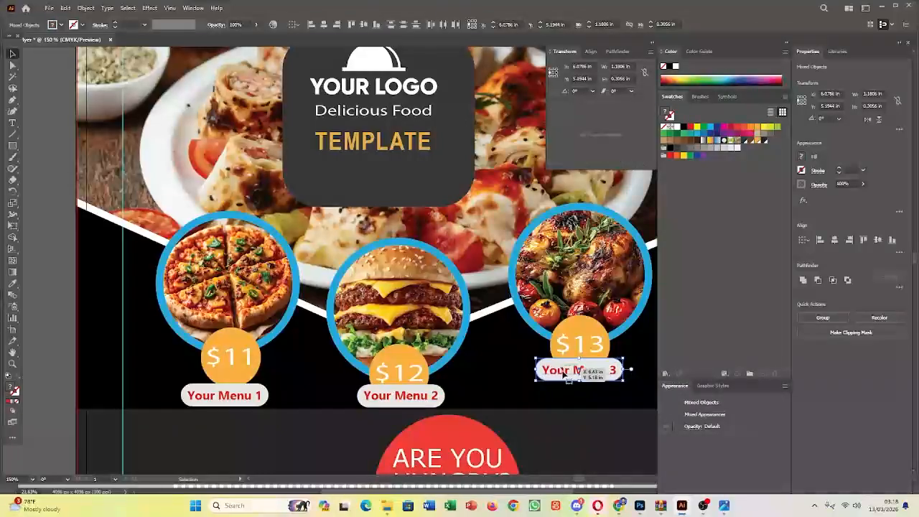
{"action": "key", "text": "ctrl+g"}
{"action": "left_click", "coordinate": [511, 381]}
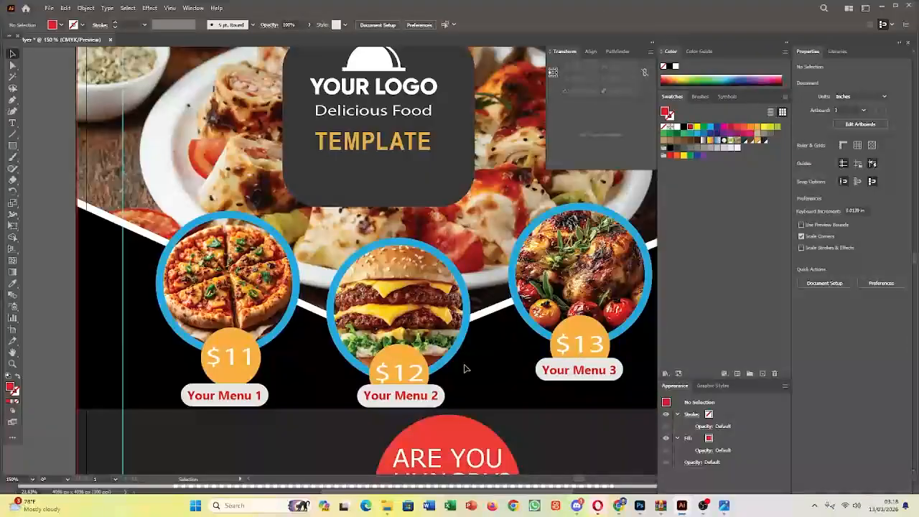
Raise the "Your Menu 1" group to overlap the $11 badge's lower edge and center the two horizontally
{"action": "left_click_drag", "start_coordinate": [248, 394], "coordinate": [252, 381]}
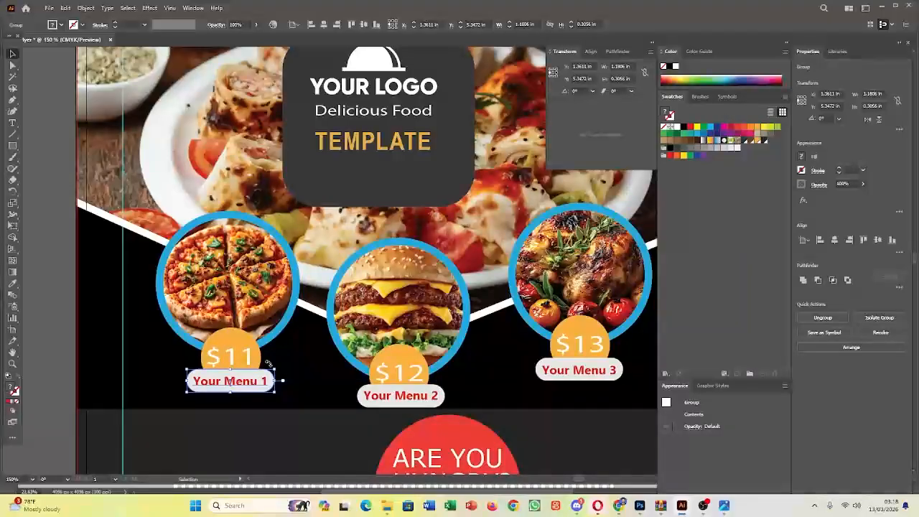
{"action": "left_click", "coordinate": [260, 365], "text": "shift"}
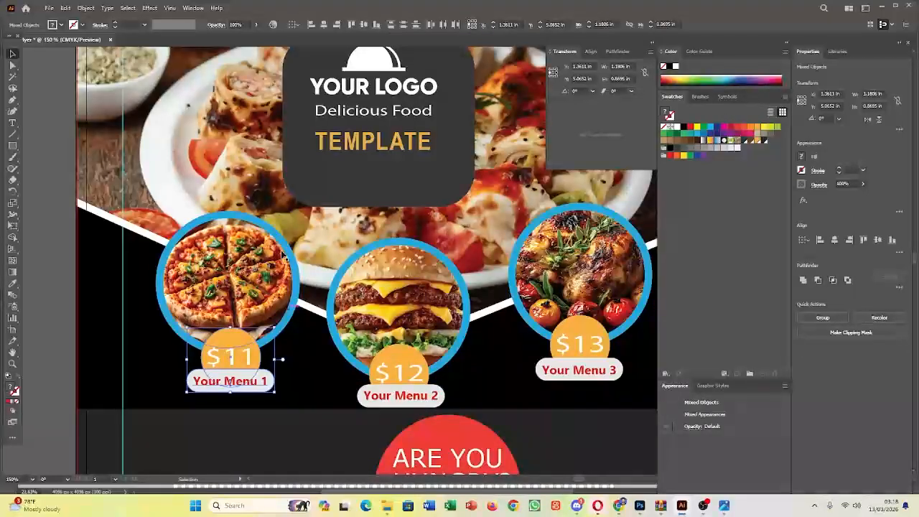
{"action": "left_click", "coordinate": [323, 25]}
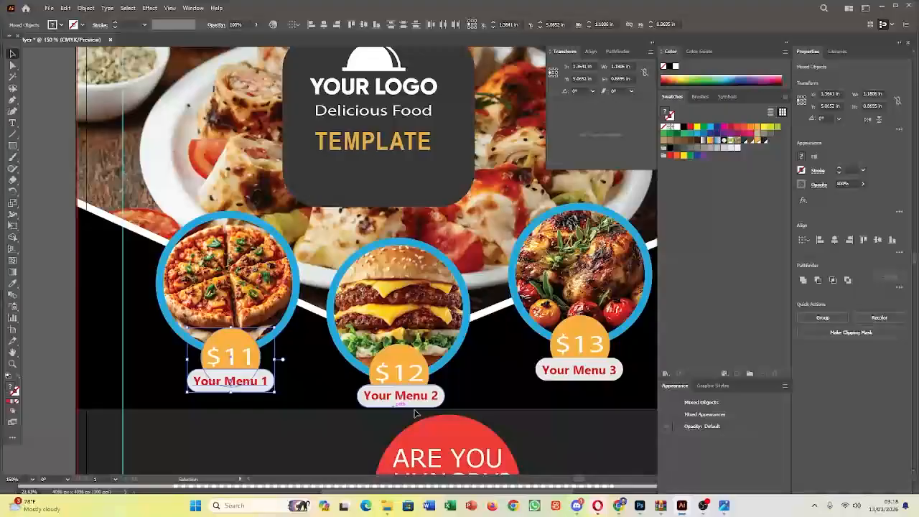
Center the "Your Menu 2" group horizontally with the $12 badge
{"action": "left_click_drag", "start_coordinate": [397, 413], "coordinate": [341, 251]}
{"action": "left_click", "coordinate": [346, 253]}
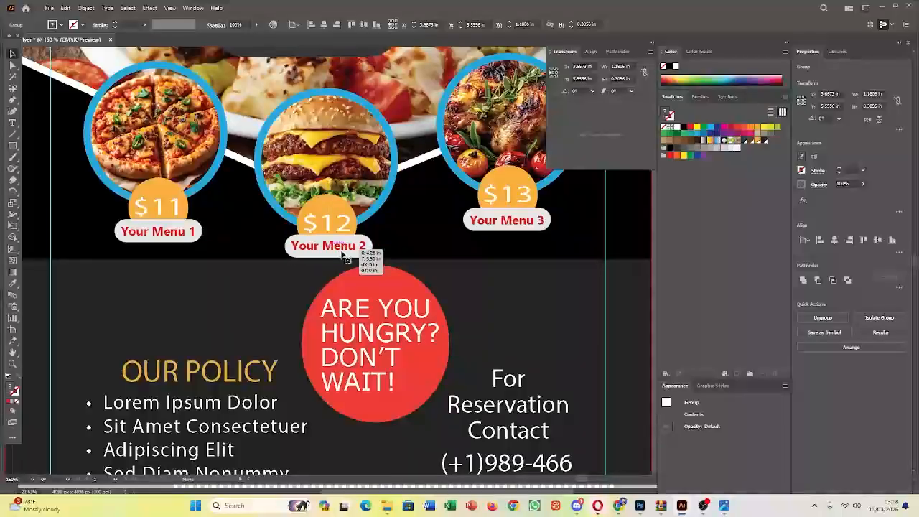
{"action": "left_click", "coordinate": [340, 204], "text": "shift"}
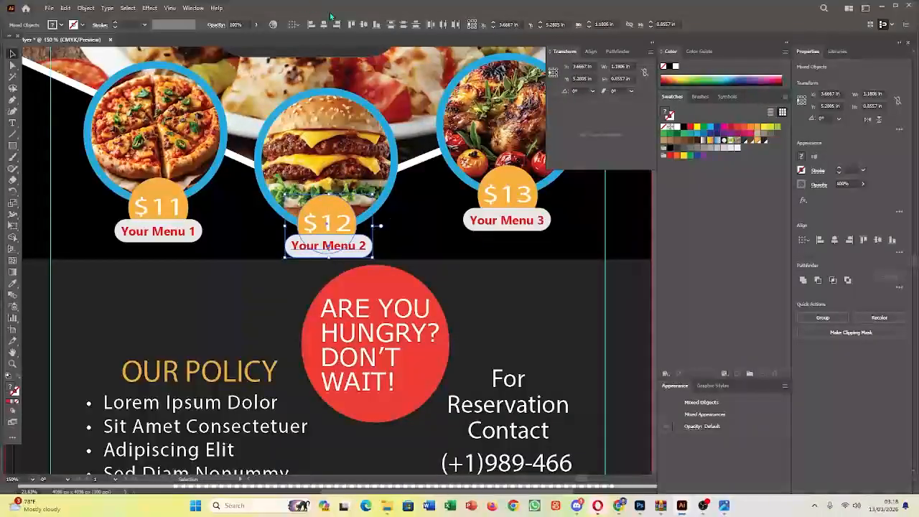
{"action": "left_click", "coordinate": [435, 238]}
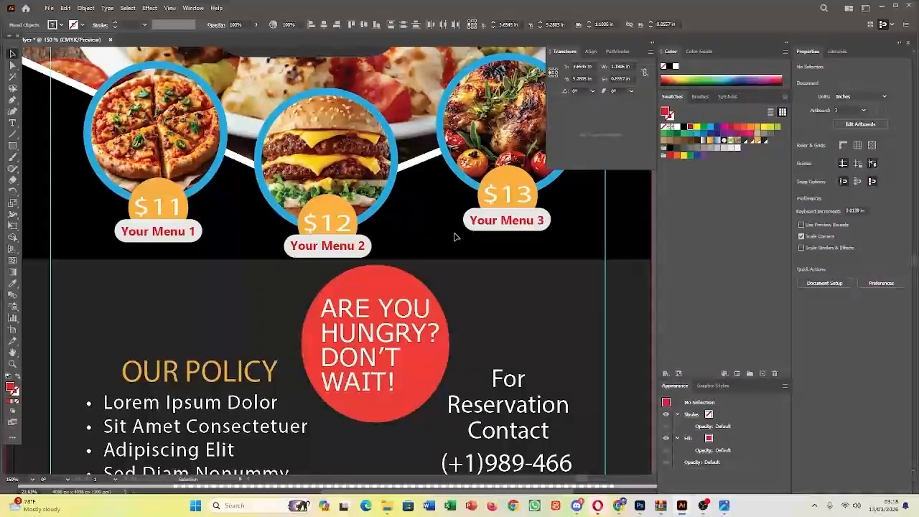
Center the "Your Menu 3" group horizontally with the $13 badge
{"action": "left_click", "coordinate": [490, 222]}
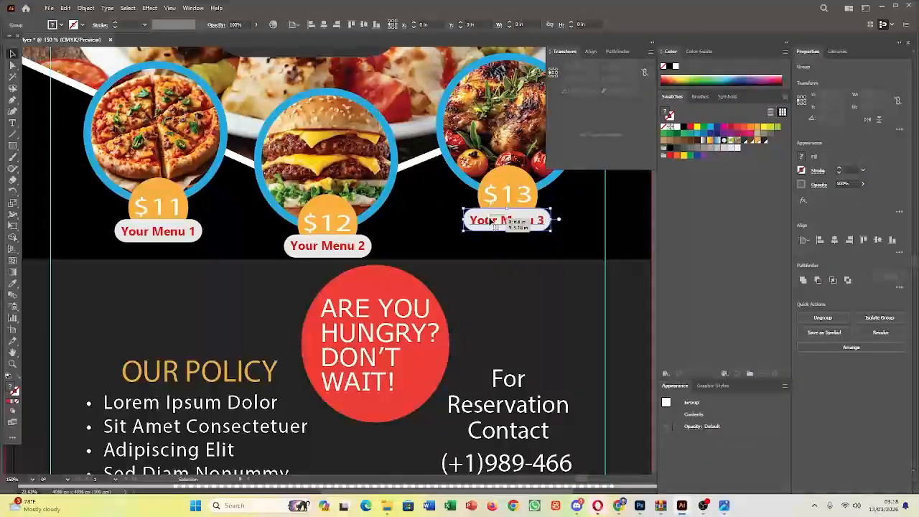
{"action": "left_click", "coordinate": [517, 176], "text": "shift"}
{"action": "left_click", "coordinate": [324, 26]}
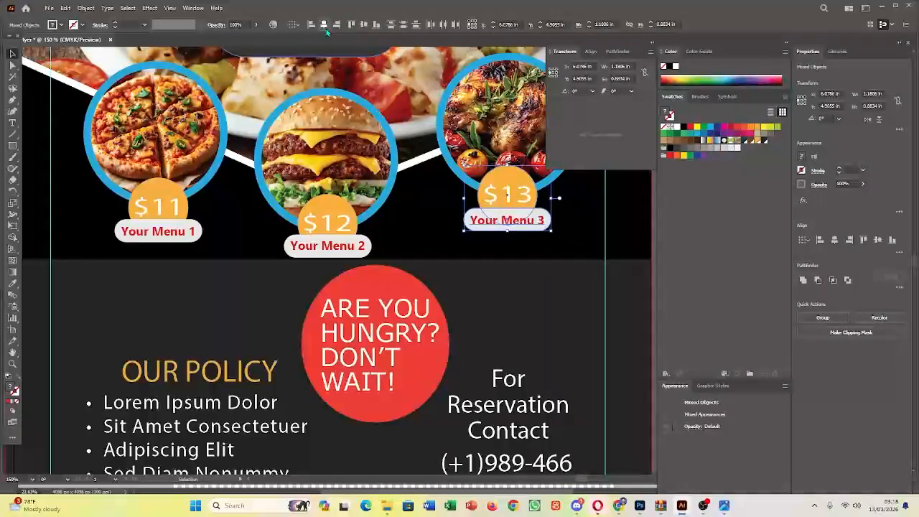
{"action": "left_click", "coordinate": [558, 324]}
Set the font of the small restaurant address line beside the artboard to Franklin Gothic Demi
{"action": "scroll", "coordinate": [467, 268], "scroll_direction": "down", "scroll_amount": 3}
{"action": "scroll", "coordinate": [466, 268], "scroll_direction": "down", "scroll_amount": 3}
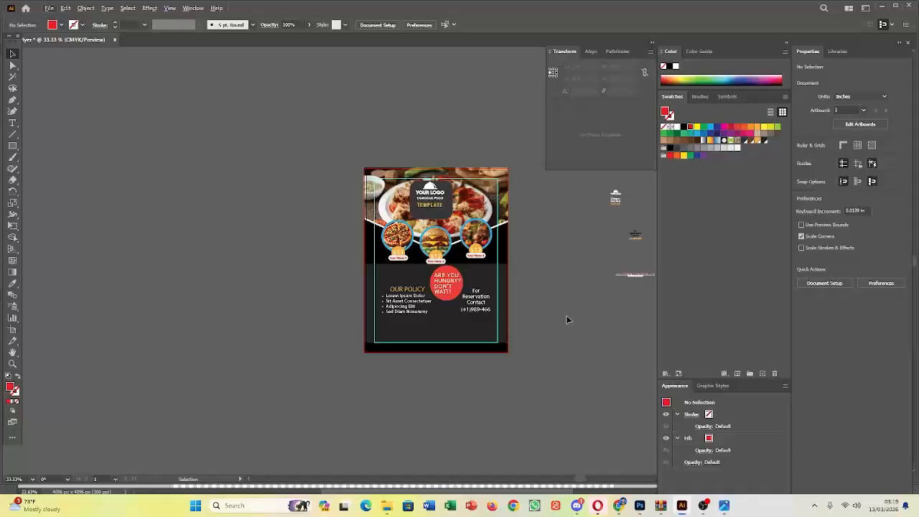
{"action": "left_click_drag", "start_coordinate": [539, 324], "coordinate": [387, 318]}
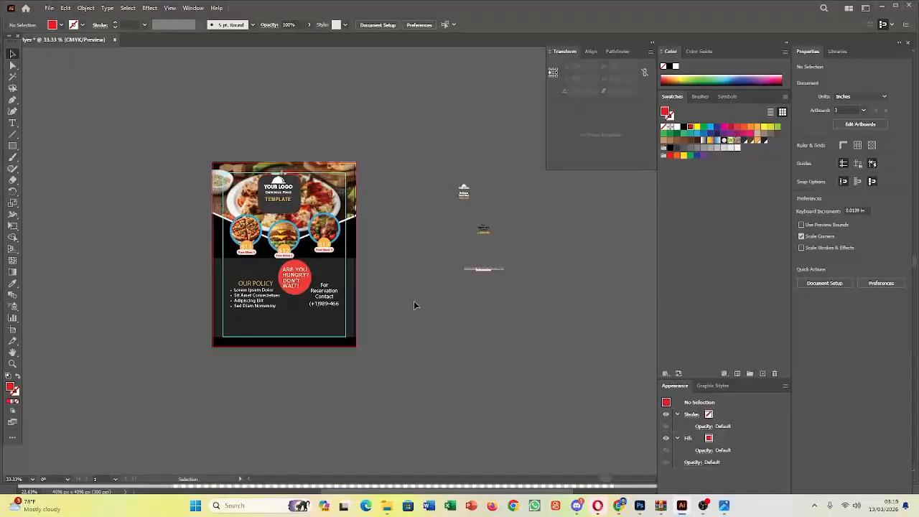
{"action": "scroll", "coordinate": [414, 302], "scroll_direction": "up", "scroll_amount": 3}
{"action": "scroll", "coordinate": [415, 301], "scroll_direction": "down", "scroll_amount": 1}
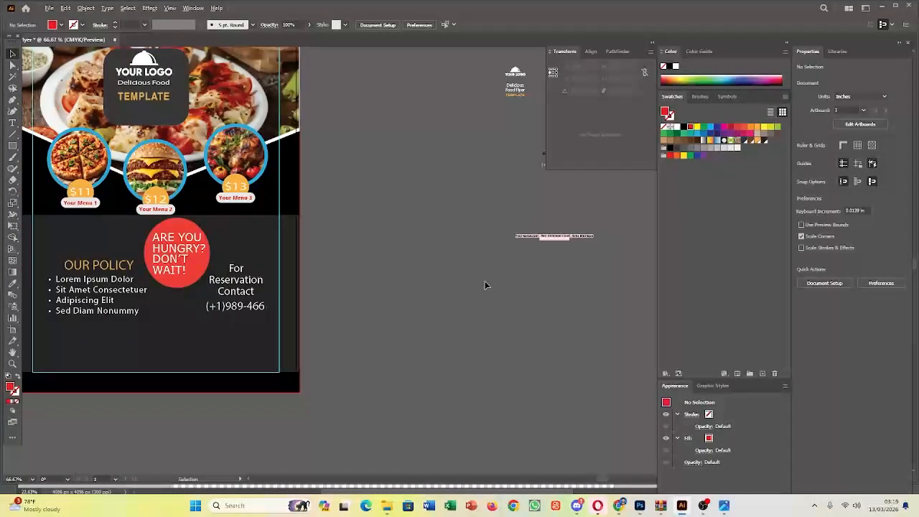
{"action": "left_click", "coordinate": [531, 236]}
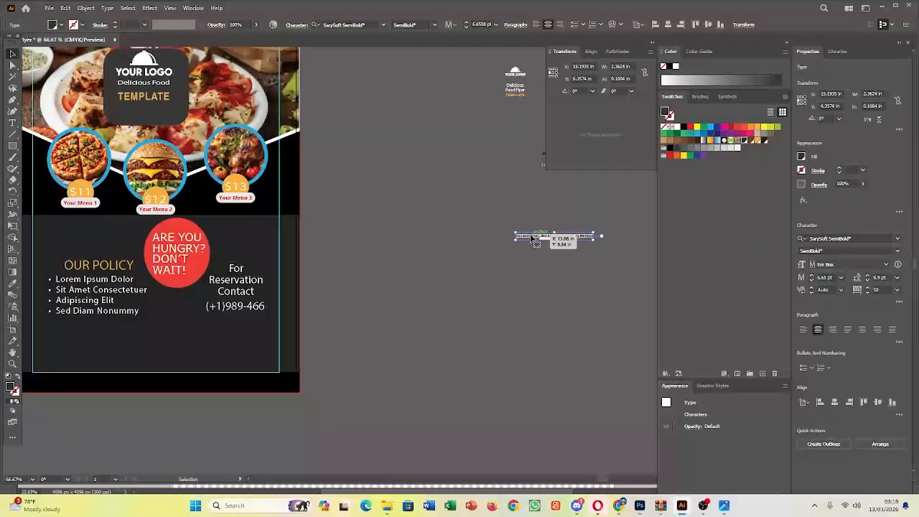
{"action": "left_click", "coordinate": [877, 239]}
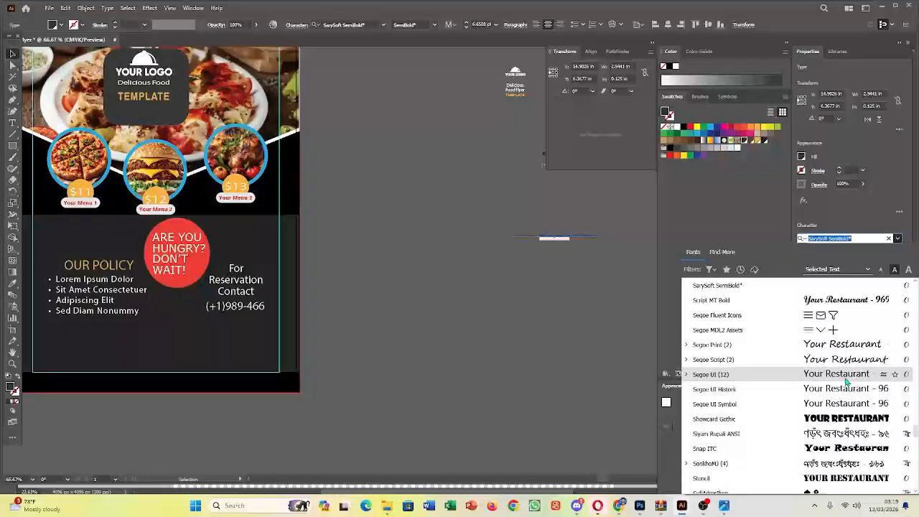
{"action": "scroll", "coordinate": [844, 377], "scroll_direction": "up", "scroll_amount": 10}
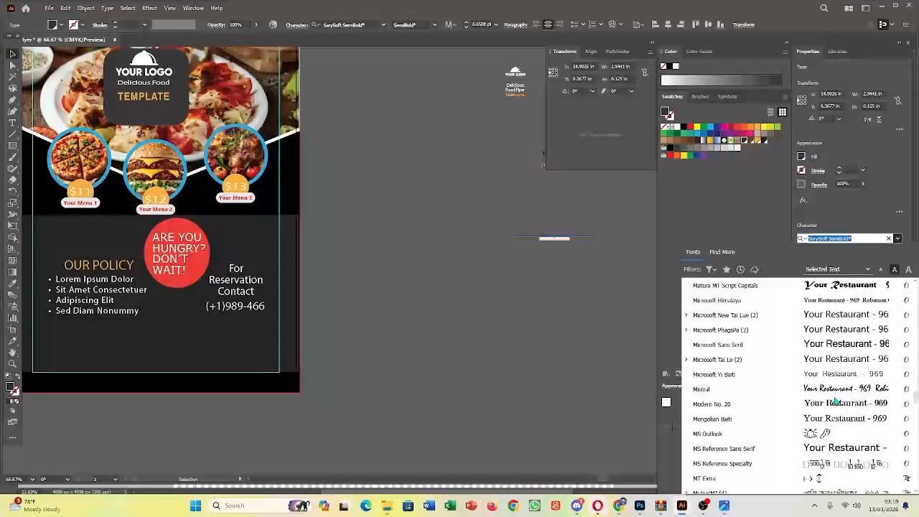
{"action": "scroll", "coordinate": [833, 363], "scroll_direction": "up", "scroll_amount": 5}
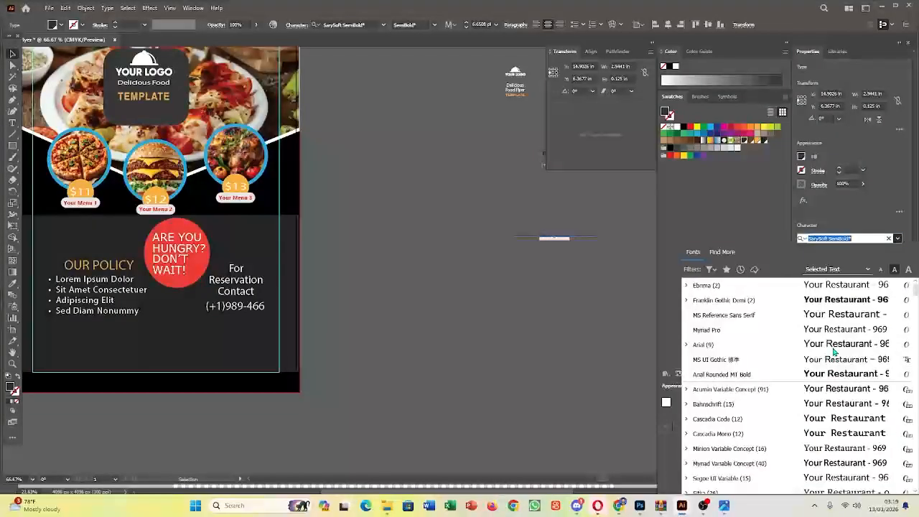
{"action": "left_click", "coordinate": [830, 301]}
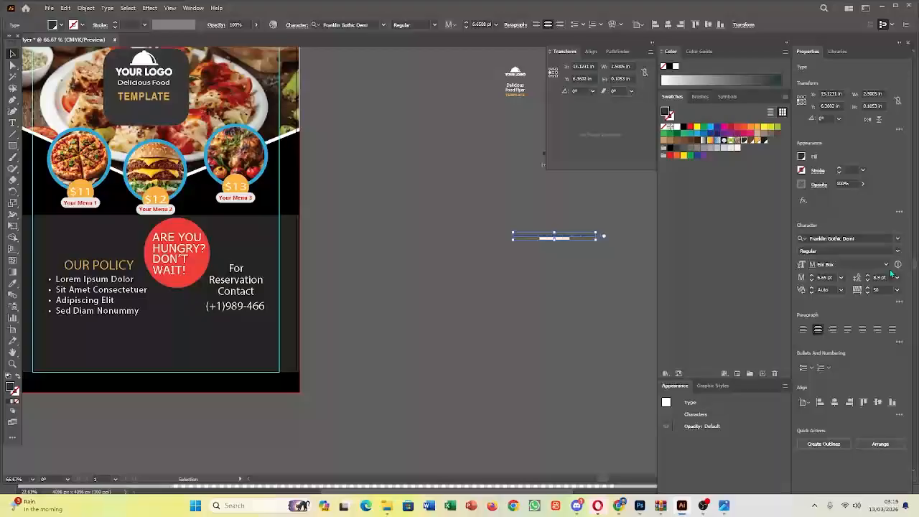
Set the restaurant address line to 18 pt and bring it to the front over the flyer's lower dark panel
{"action": "left_click", "coordinate": [843, 278]}
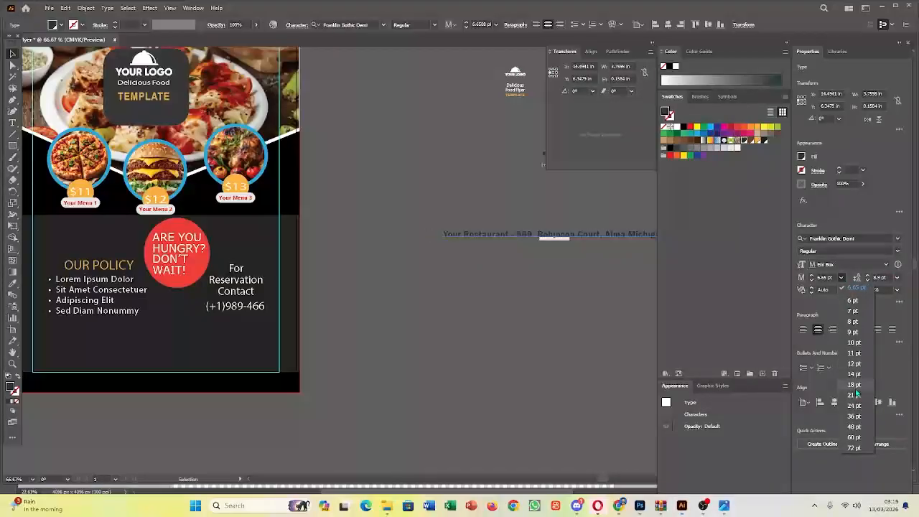
{"action": "left_click", "coordinate": [854, 385]}
{"action": "left_click_drag", "start_coordinate": [612, 239], "coordinate": [191, 364]}
{"action": "right_click", "coordinate": [191, 364]}
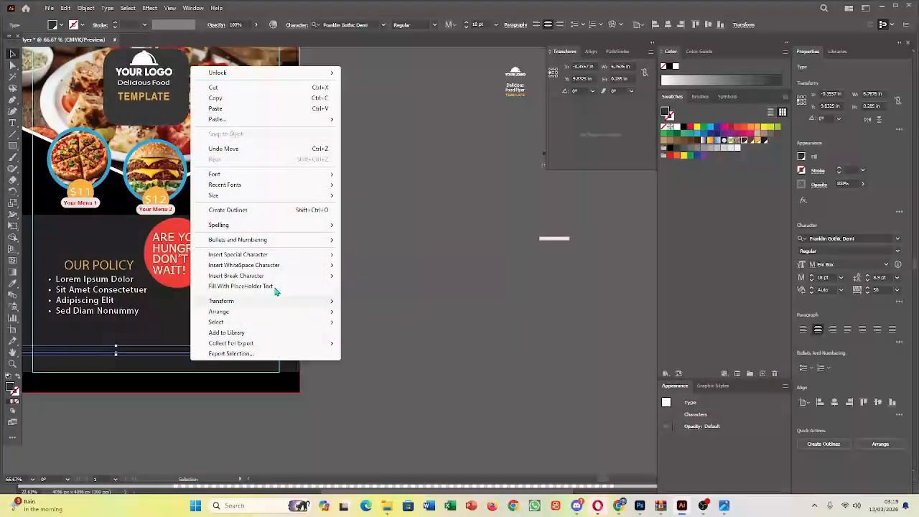
{"action": "mouse_move", "coordinate": [299, 311]}
{"action": "left_click", "coordinate": [374, 313]}
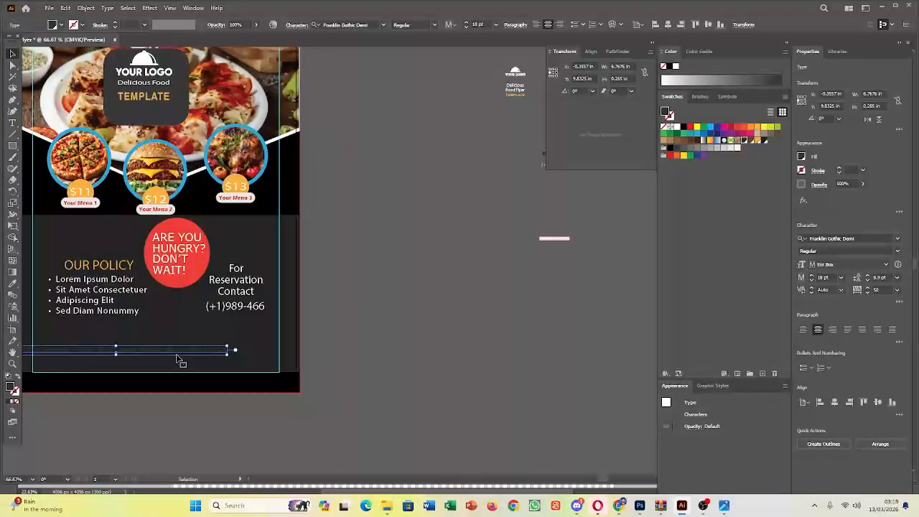
Fill the restaurant address line with white and place it inside the margin guides below the policy list
{"action": "left_click", "coordinate": [803, 157]}
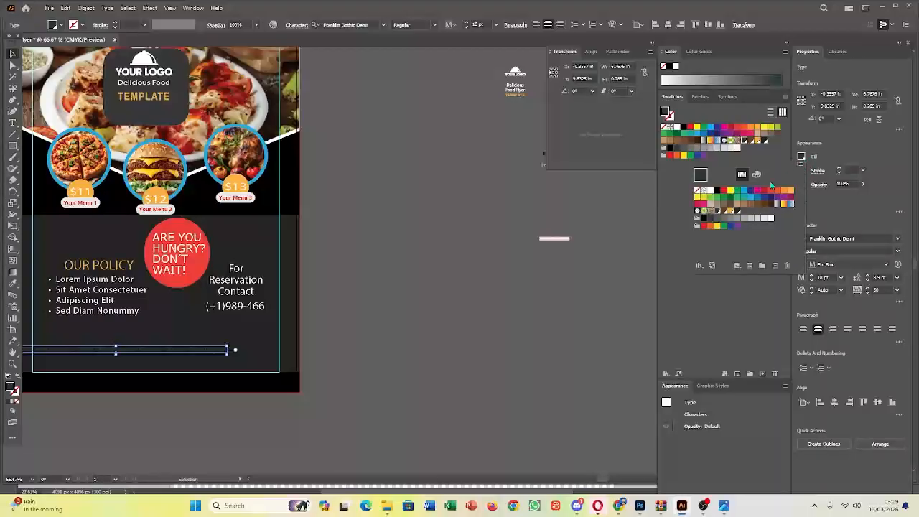
{"action": "left_click", "coordinate": [709, 191]}
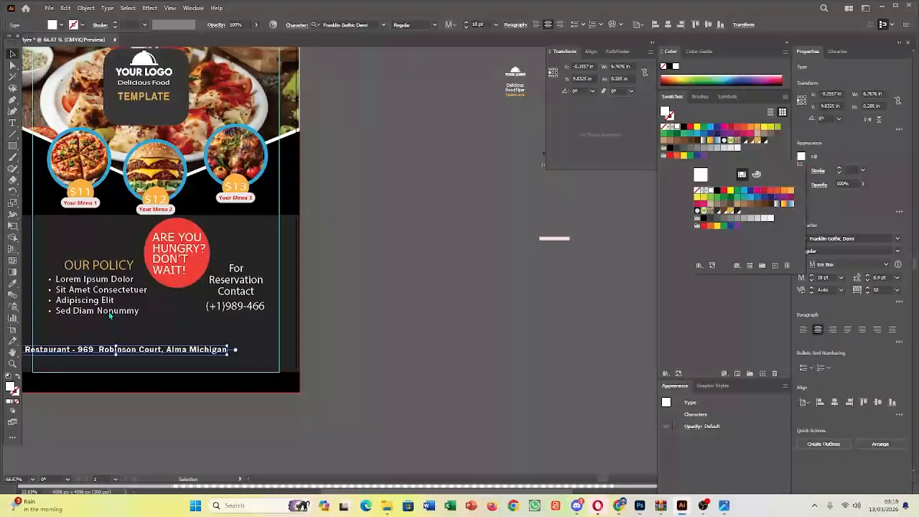
{"action": "left_click", "coordinate": [184, 353]}
{"action": "left_click_drag", "start_coordinate": [220, 352], "coordinate": [264, 345]}
{"action": "left_click", "coordinate": [454, 340]}
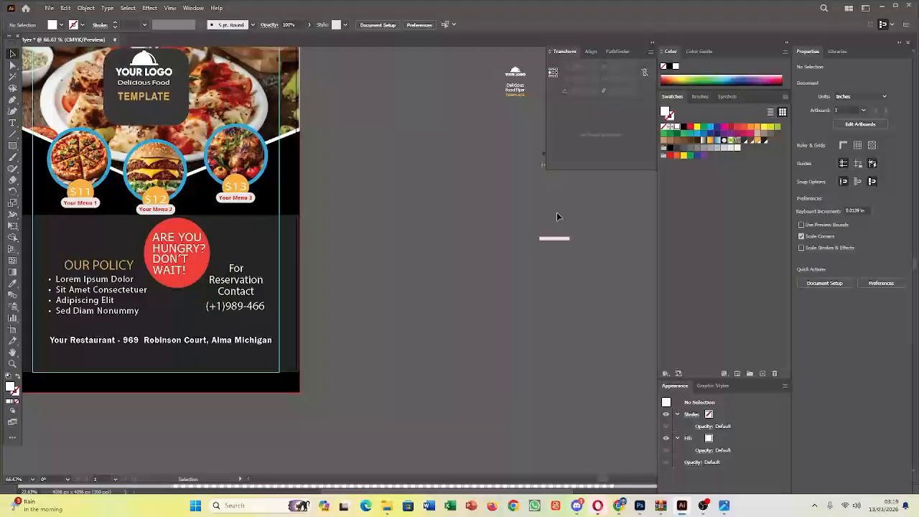
{"action": "left_click", "coordinate": [566, 238]}
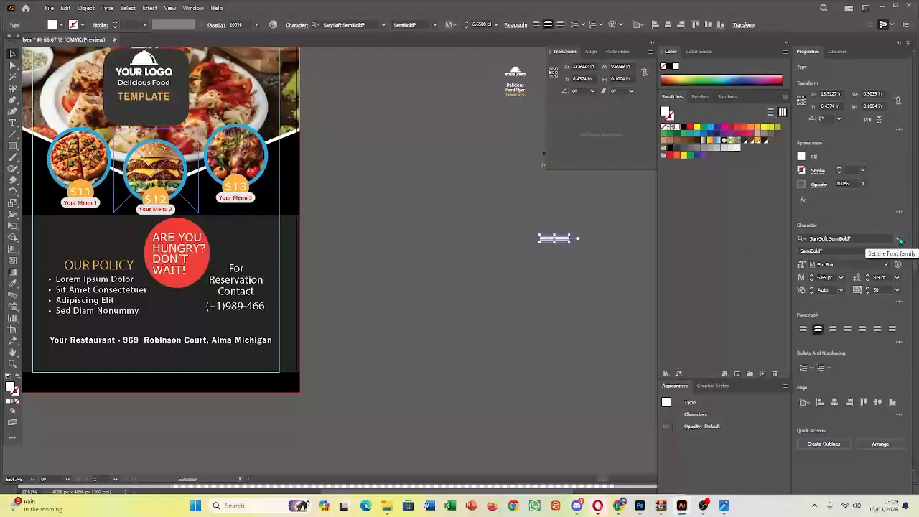
{"action": "left_click", "coordinate": [897, 238]}
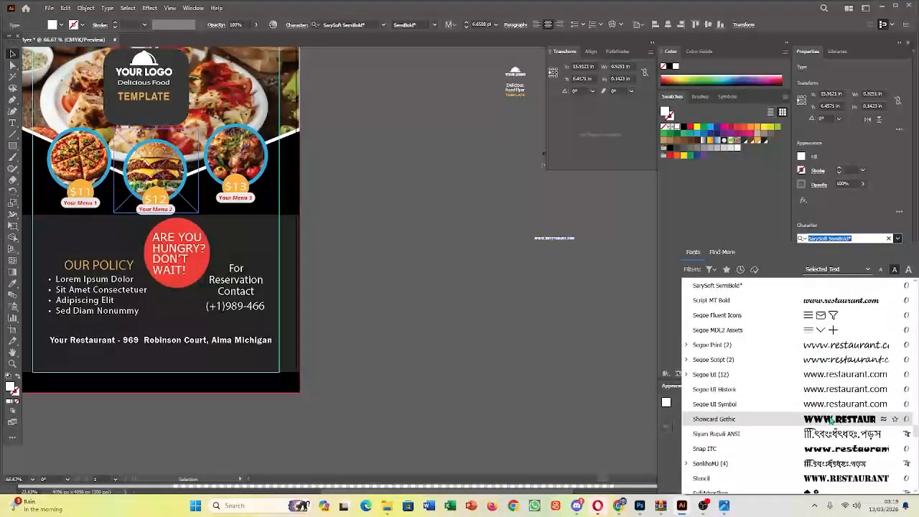
{"action": "scroll", "coordinate": [831, 420], "scroll_direction": "down", "scroll_amount": 10}
{"action": "scroll", "coordinate": [826, 388], "scroll_direction": "up", "scroll_amount": 15}
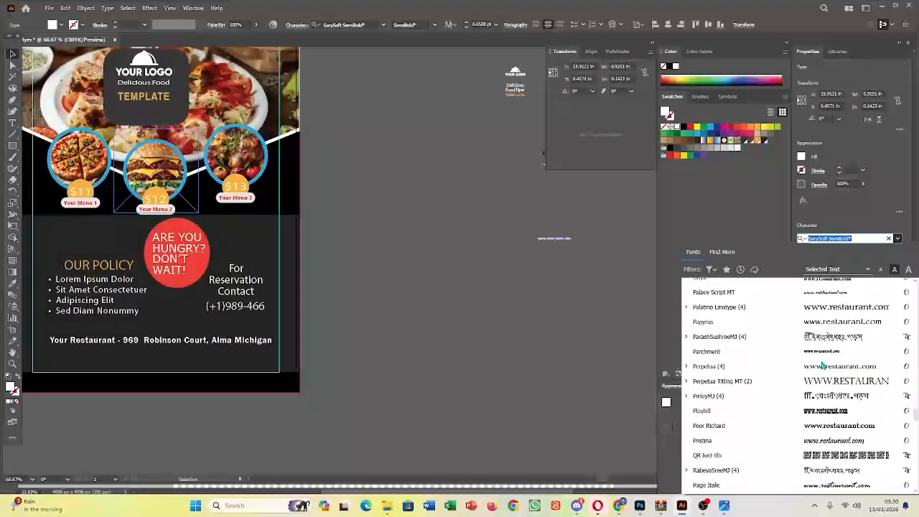
{"action": "scroll", "coordinate": [822, 367], "scroll_direction": "up", "scroll_amount": 10}
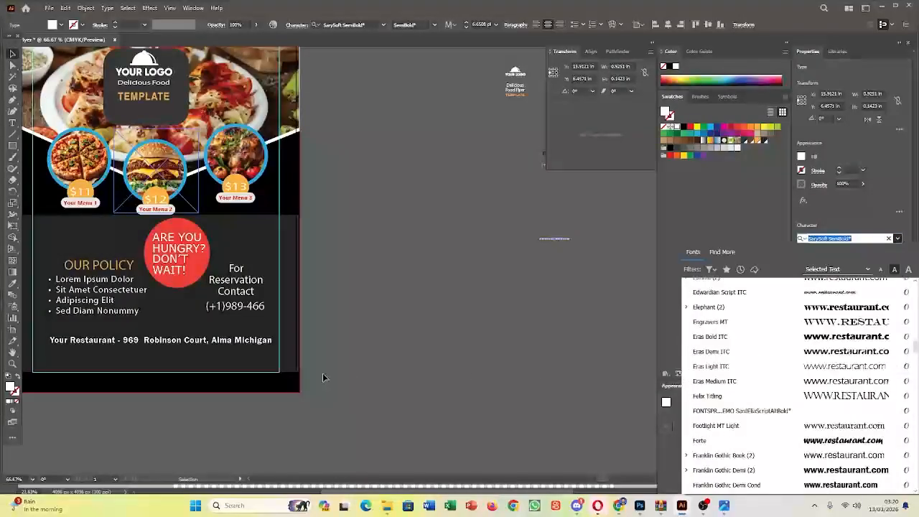
{"action": "left_click", "coordinate": [228, 341]}
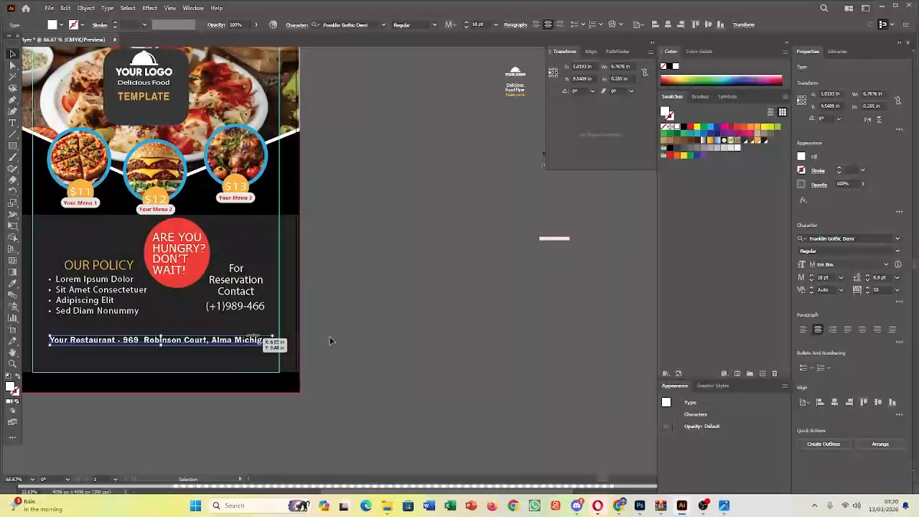
{"action": "left_click", "coordinate": [859, 239]}
{"action": "key", "text": "ctrl+c"}
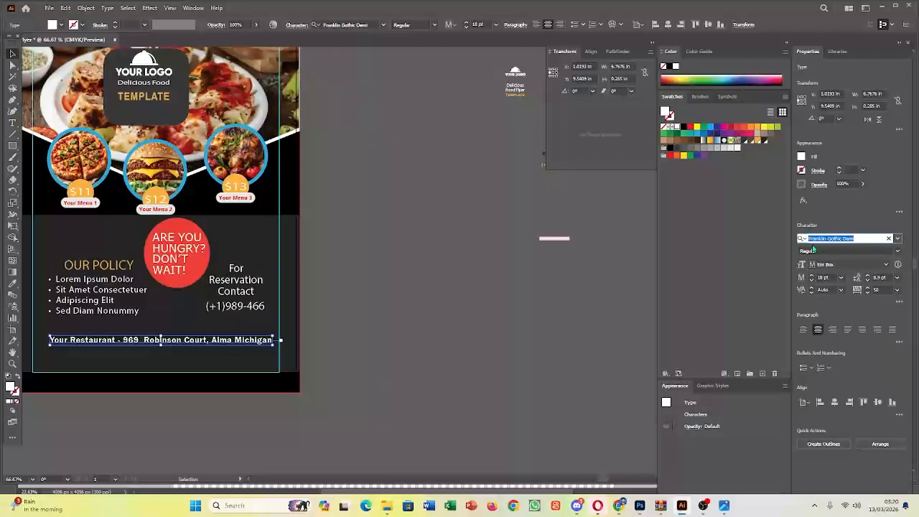
{"action": "left_click", "coordinate": [551, 236]}
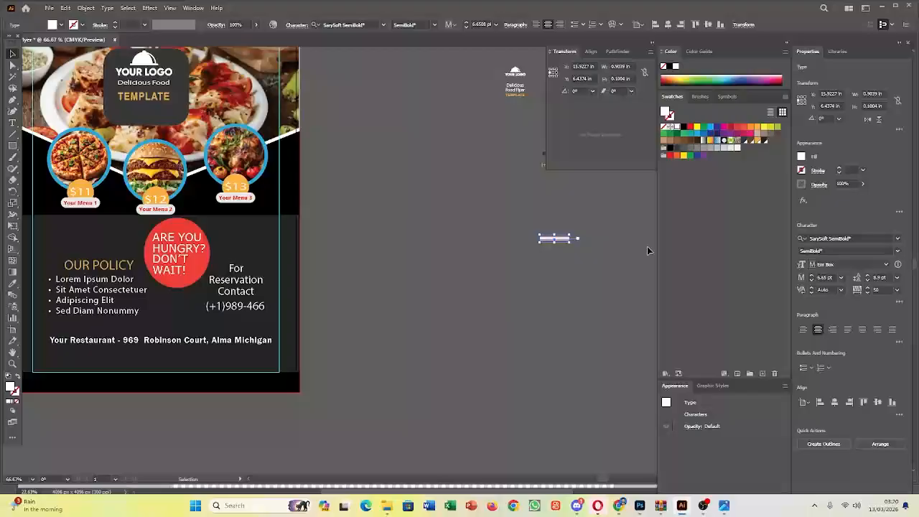
{"action": "left_click", "coordinate": [867, 239]}
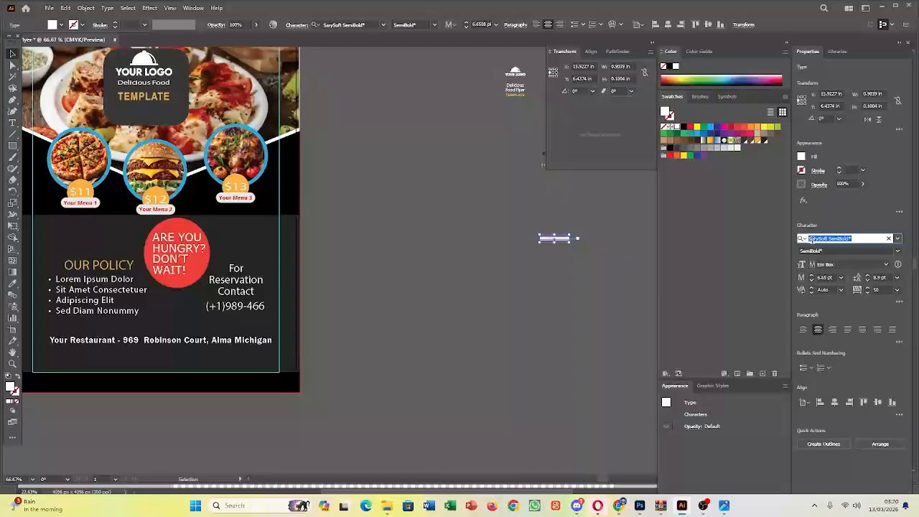
{"action": "key", "text": "ctrl+v"}
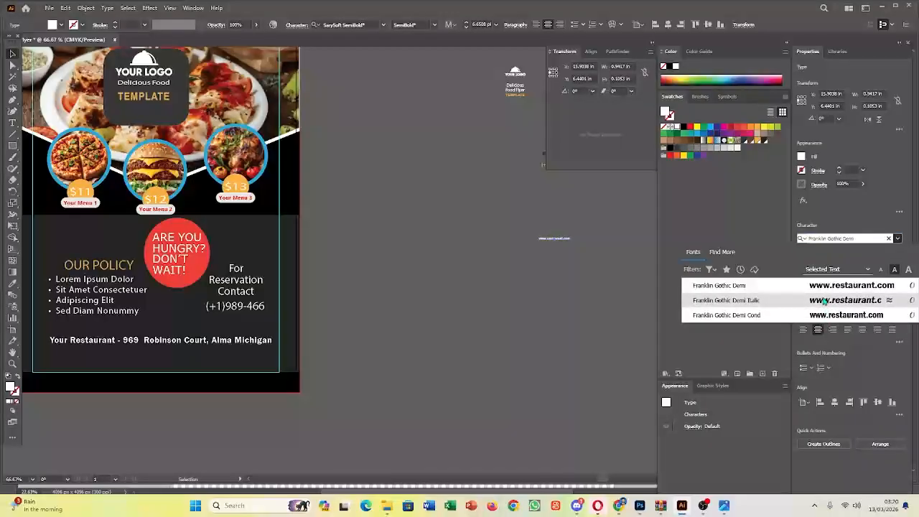
{"action": "left_click", "coordinate": [711, 285]}
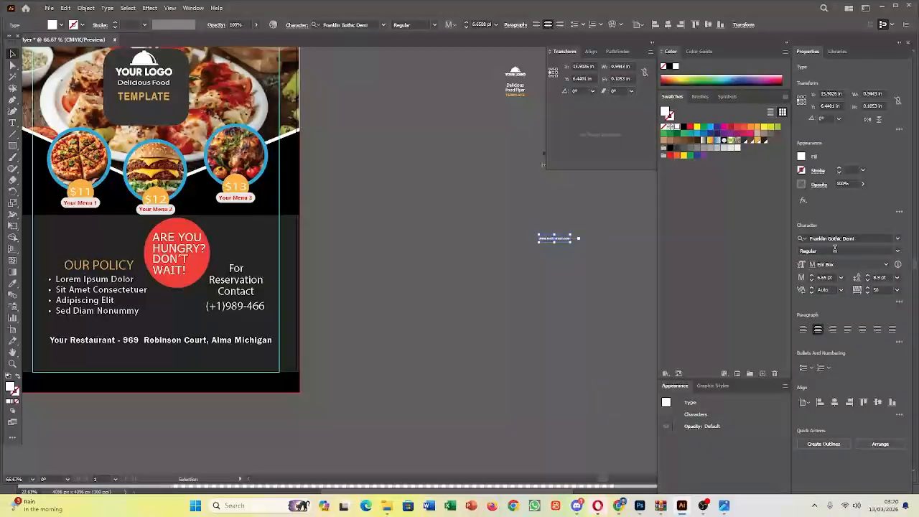
{"action": "left_click", "coordinate": [841, 278]}
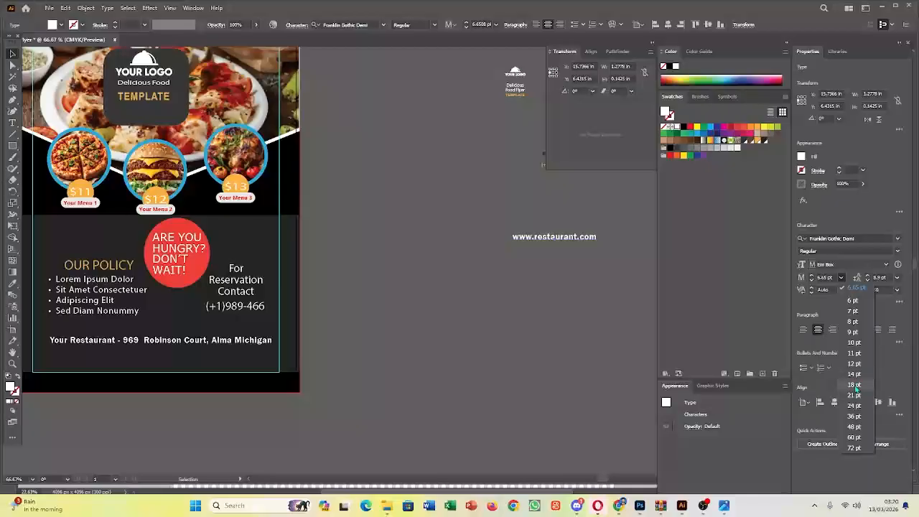
{"action": "left_click", "coordinate": [854, 385]}
{"action": "left_click_drag", "start_coordinate": [567, 243], "coordinate": [181, 365]}
{"action": "right_click", "coordinate": [181, 365]}
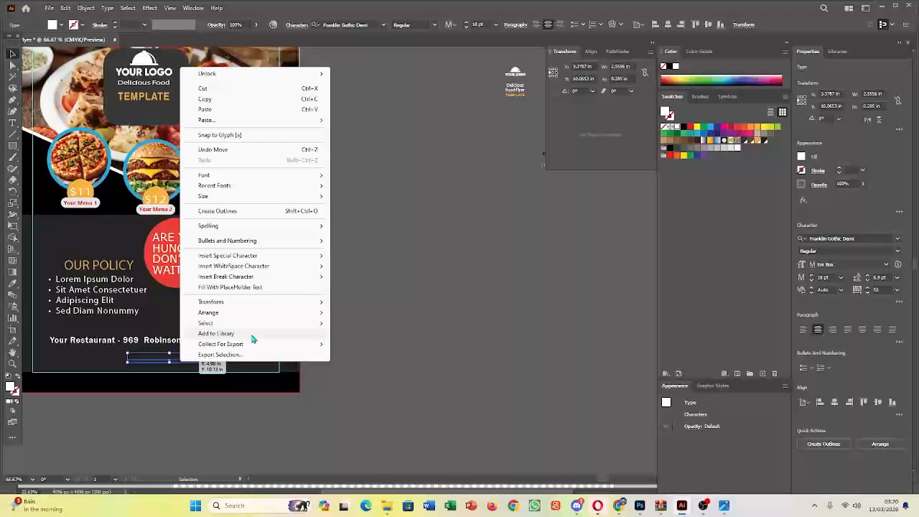
{"action": "mouse_move", "coordinate": [255, 312]}
{"action": "left_click", "coordinate": [363, 313]}
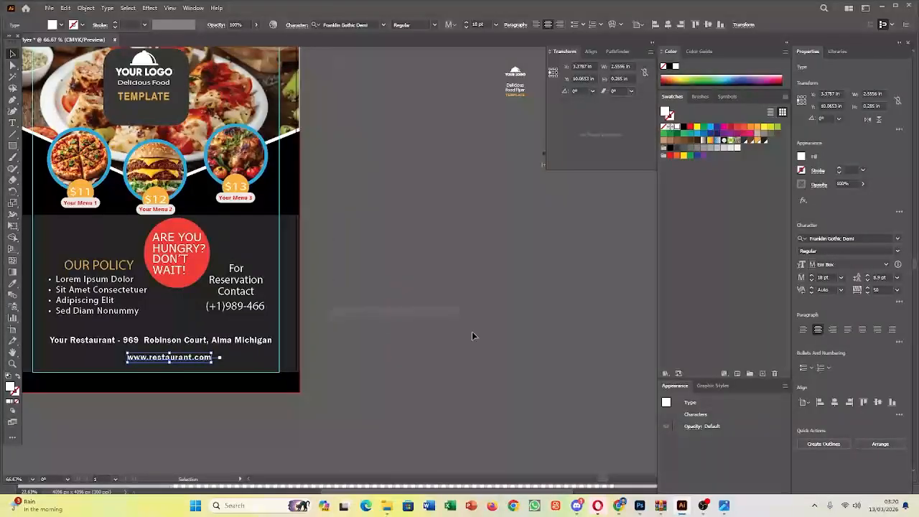
{"action": "left_click", "coordinate": [168, 386]}
{"action": "left_click_drag", "start_coordinate": [184, 360], "coordinate": [160, 360]}
{"action": "left_click", "coordinate": [180, 344], "text": "shift"}
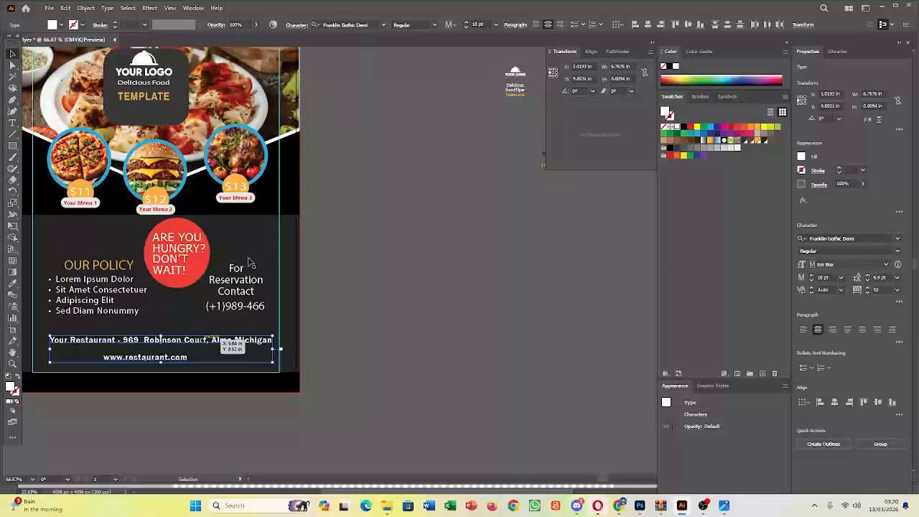
{"action": "left_click", "coordinate": [648, 26]}
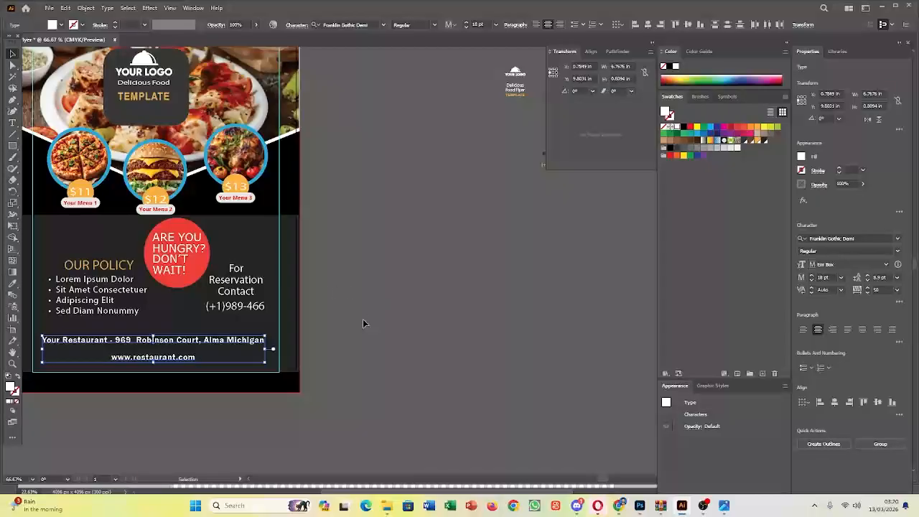
{"action": "left_click", "coordinate": [396, 286]}
Examine the whole flyer for the layout of the photos, menu labels, policy list and contact text
{"action": "scroll", "coordinate": [192, 177], "scroll_direction": "down", "scroll_amount": 2}
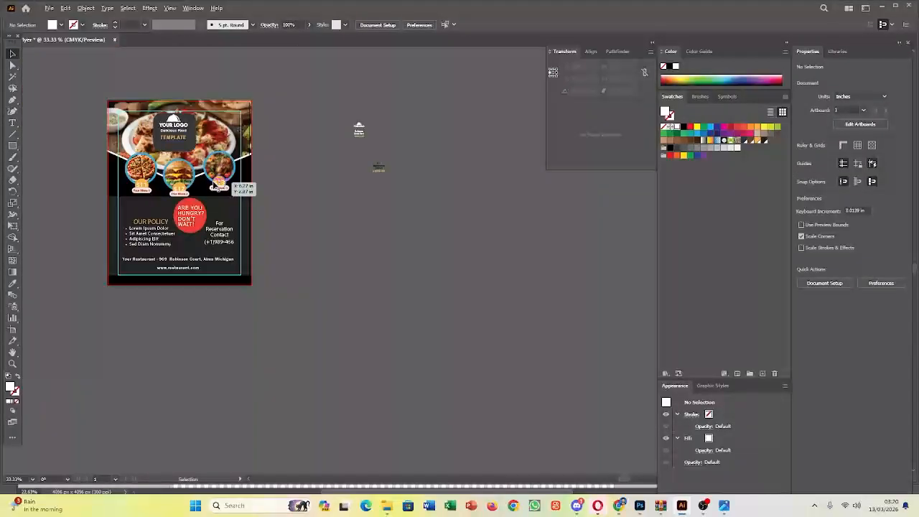
{"action": "left_click_drag", "start_coordinate": [236, 186], "coordinate": [355, 176]}
{"action": "scroll", "coordinate": [271, 207], "scroll_direction": "up", "scroll_amount": 2}
{"action": "scroll", "coordinate": [292, 215], "scroll_direction": "down", "scroll_amount": 1}
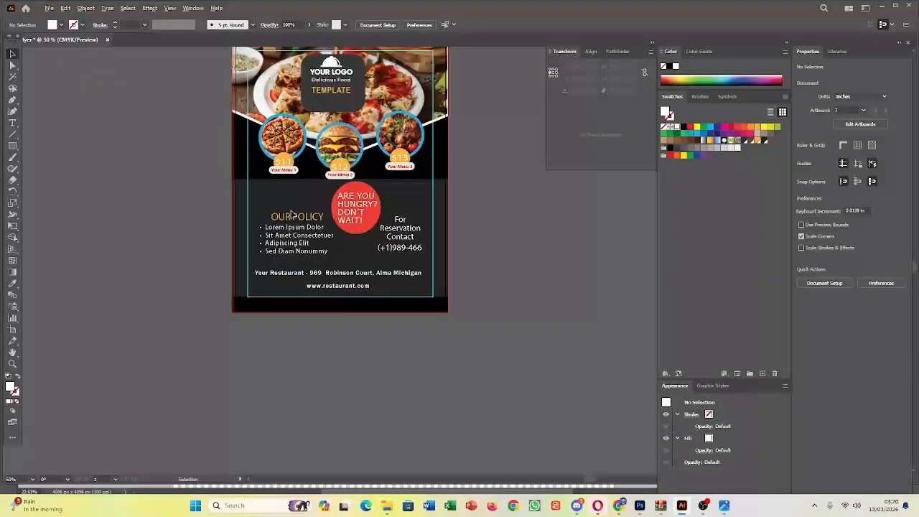
{"action": "scroll", "coordinate": [292, 213], "scroll_direction": "down", "scroll_amount": 1}
{"action": "scroll", "coordinate": [293, 213], "scroll_direction": "up", "scroll_amount": 1}
{"action": "scroll", "coordinate": [293, 213], "scroll_direction": "down", "scroll_amount": 1}
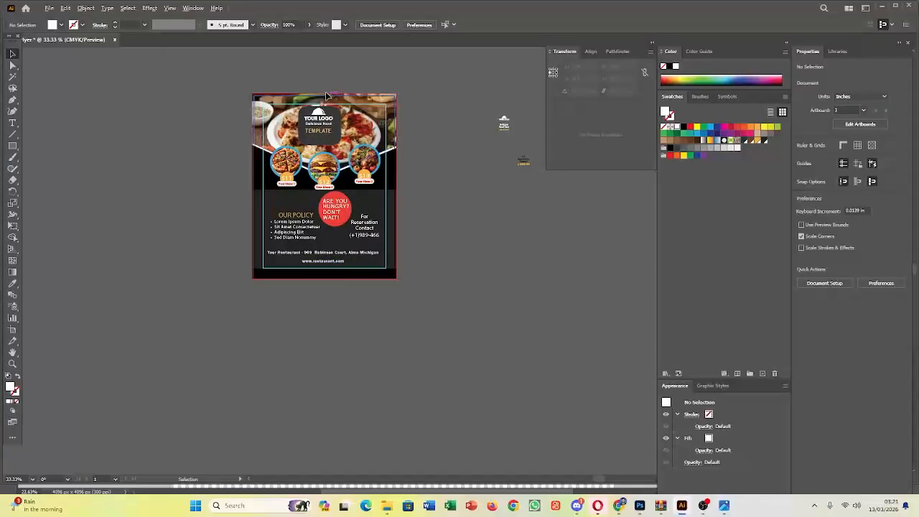
{"action": "scroll", "coordinate": [292, 91], "scroll_direction": "up", "scroll_amount": 3}
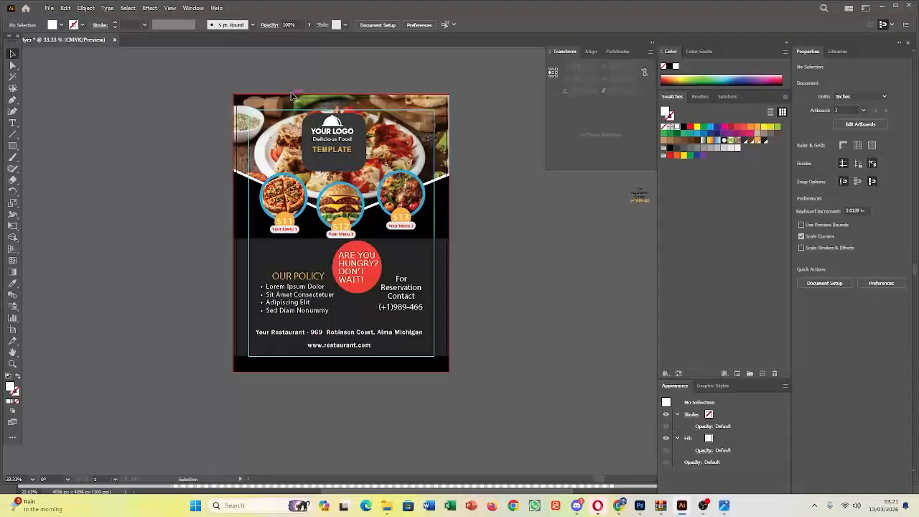
{"action": "scroll", "coordinate": [374, 204], "scroll_direction": "down", "scroll_amount": 2}
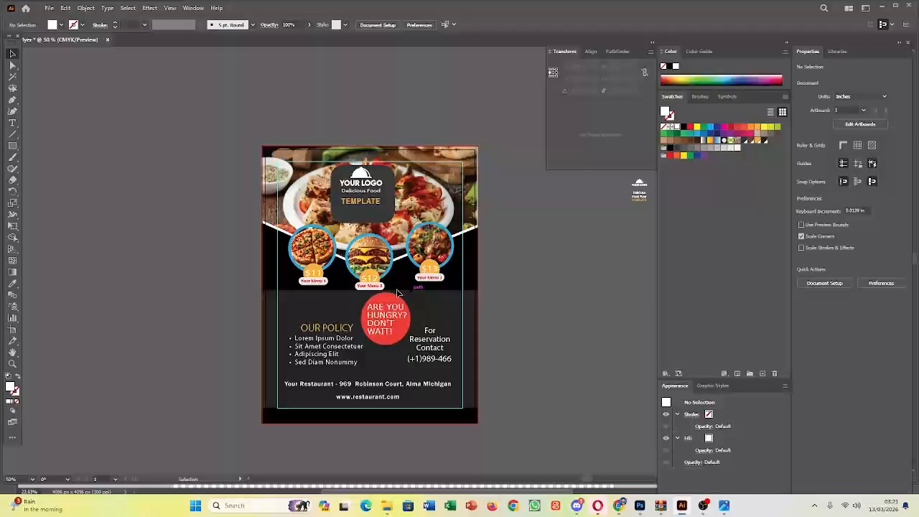
{"action": "scroll", "coordinate": [341, 321], "scroll_direction": "up", "scroll_amount": 1}
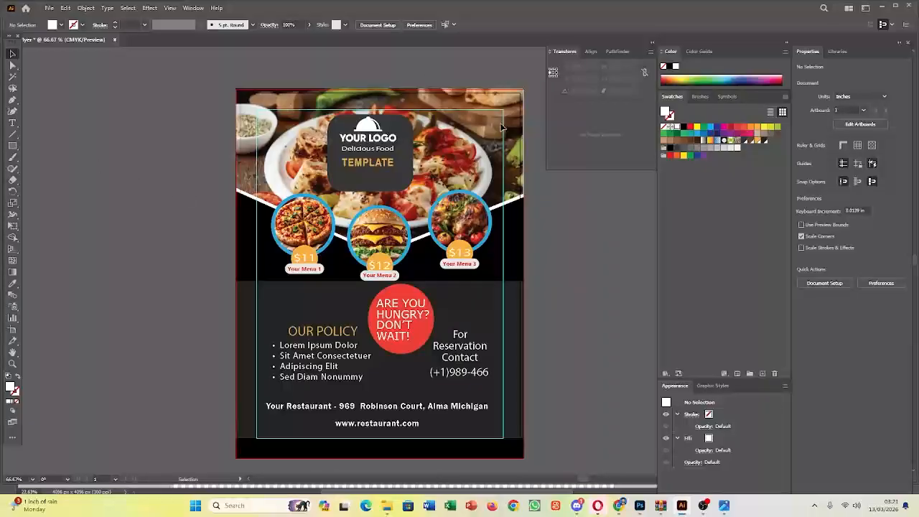
Hide the guides and unlock all locked objects in the flyer
{"action": "right_click", "coordinate": [505, 169]}
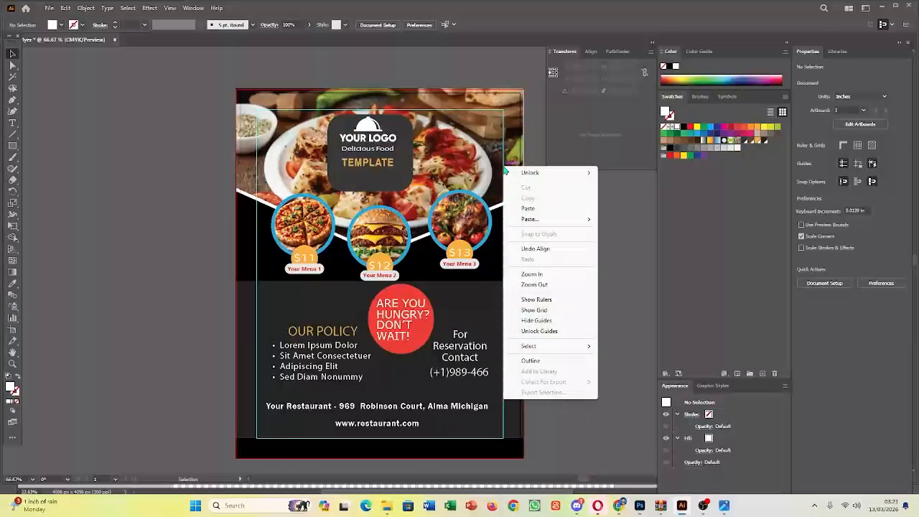
{"action": "left_click", "coordinate": [549, 321]}
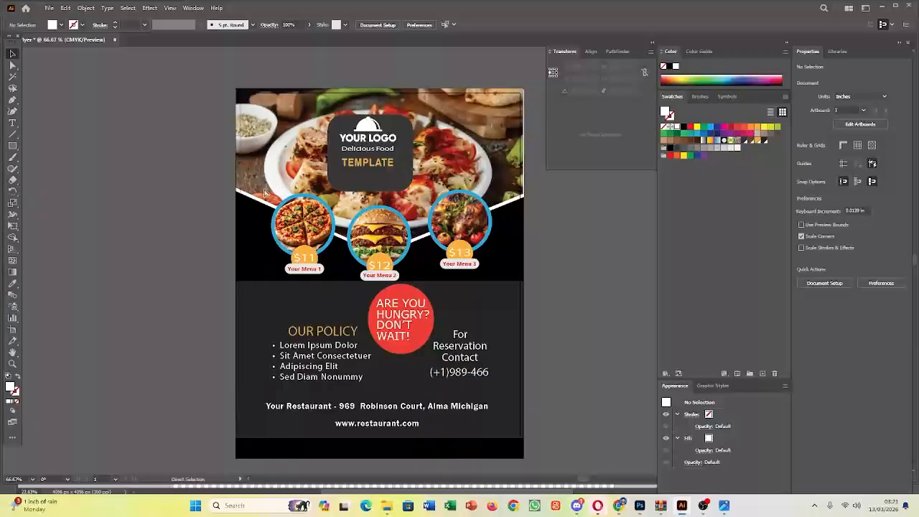
{"action": "left_click", "coordinate": [86, 8]}
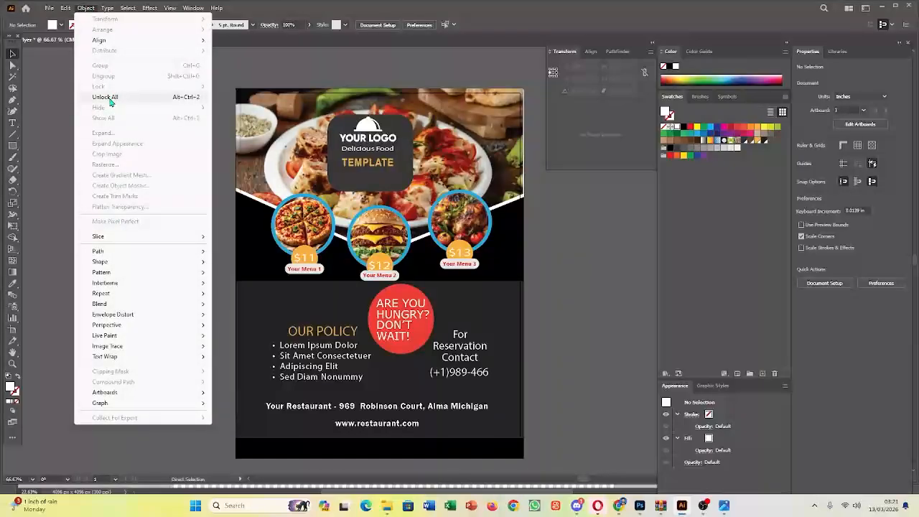
{"action": "left_click", "coordinate": [105, 97]}
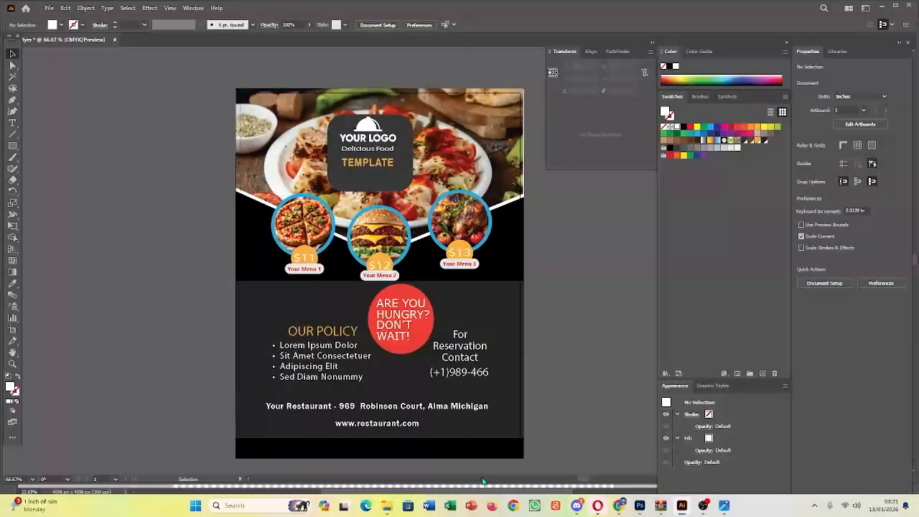
Send the black 8.75 x 11.25 in background rectangle to the back of the flyer's stacking order
{"action": "left_click", "coordinate": [494, 454]}
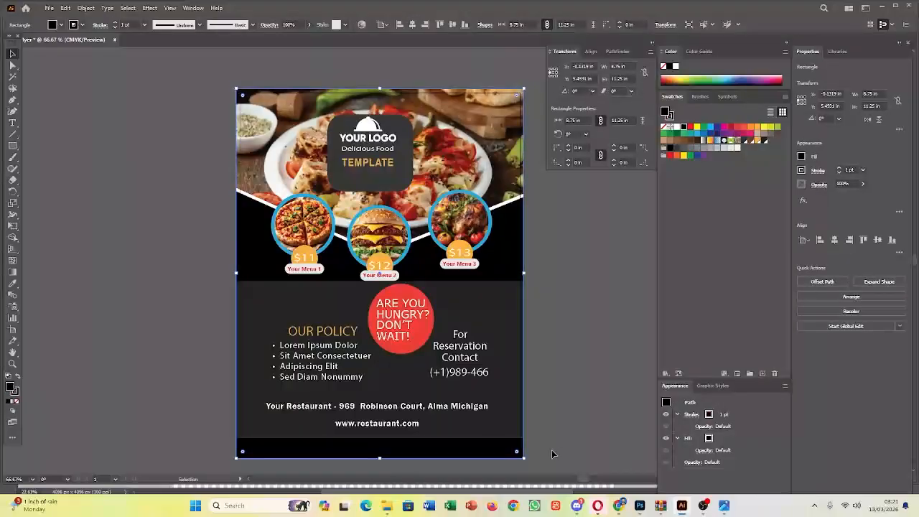
{"action": "left_click", "coordinate": [551, 394]}
{"action": "left_click", "coordinate": [488, 452]}
{"action": "right_click", "coordinate": [488, 454]}
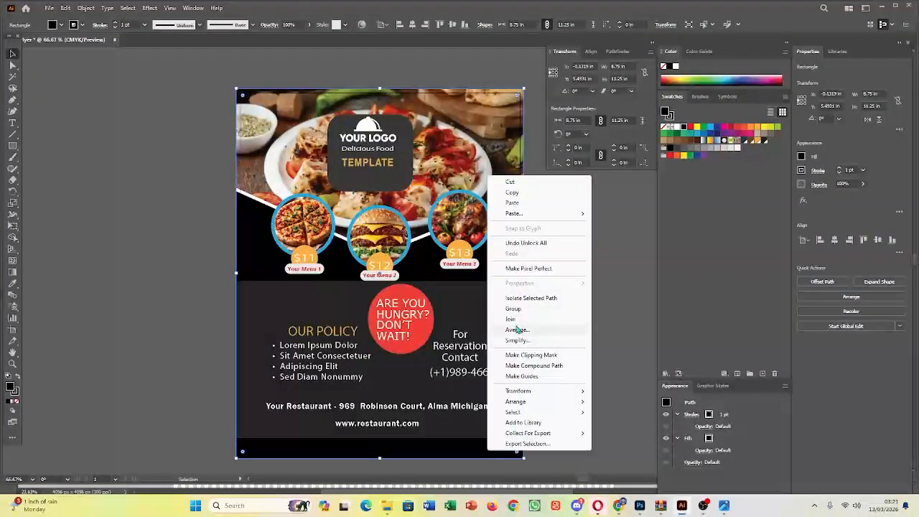
{"action": "mouse_move", "coordinate": [518, 402]}
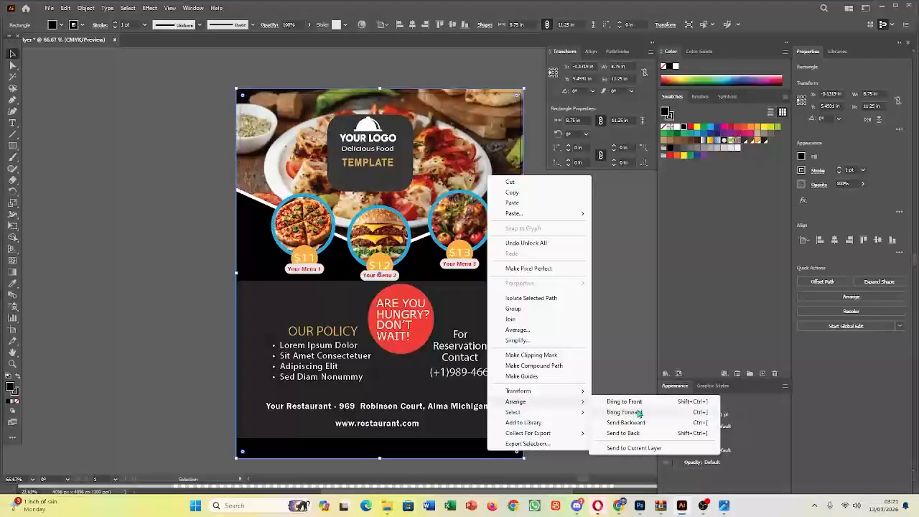
{"action": "left_click", "coordinate": [629, 436]}
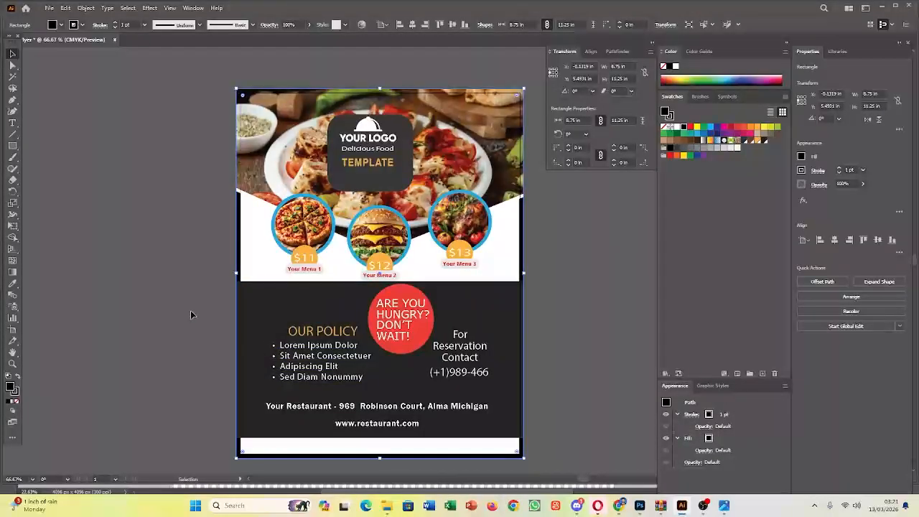
Try several fill colours on the white 8.5 x 11 in background rectangle and settle on a light blue
{"action": "left_click", "coordinate": [150, 297]}
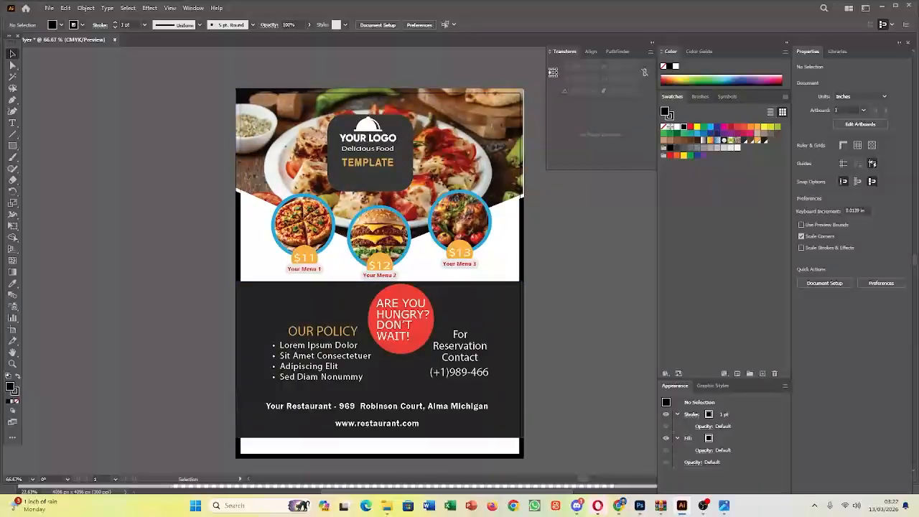
{"action": "left_click", "coordinate": [497, 448]}
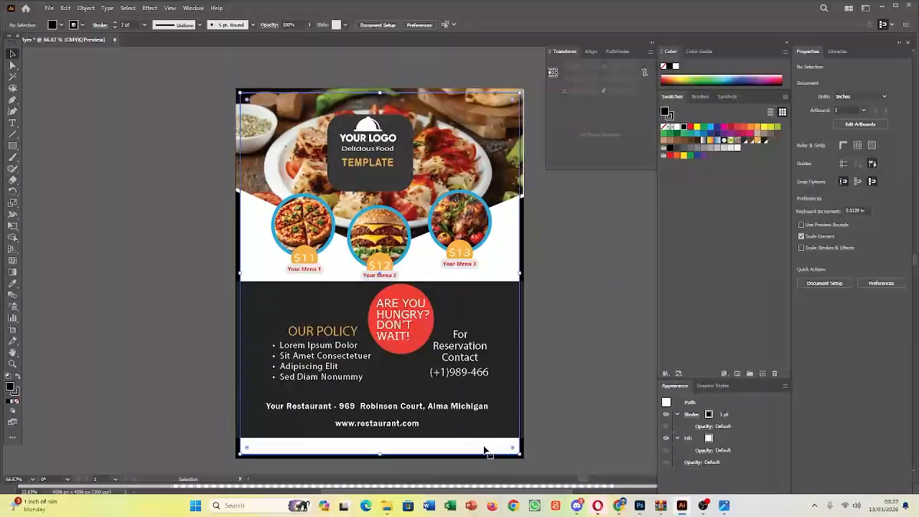
{"action": "left_click", "coordinate": [802, 159]}
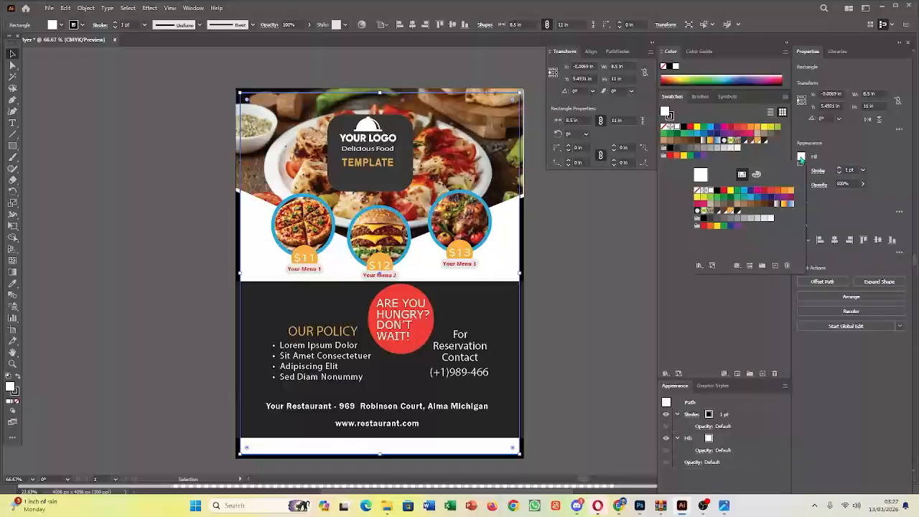
{"action": "left_click", "coordinate": [758, 75]}
{"action": "left_click", "coordinate": [773, 75]}
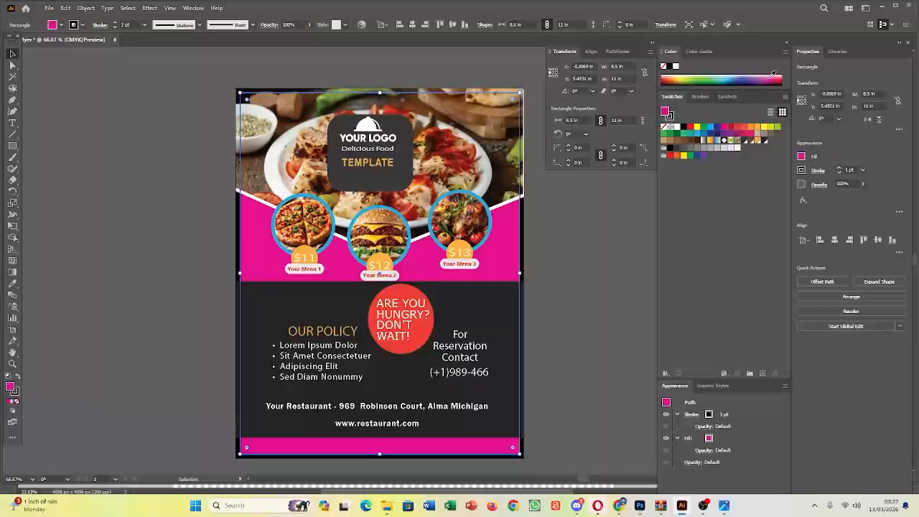
{"action": "left_click", "coordinate": [708, 75]}
{"action": "left_click", "coordinate": [680, 80]}
{"action": "left_click", "coordinate": [679, 81]}
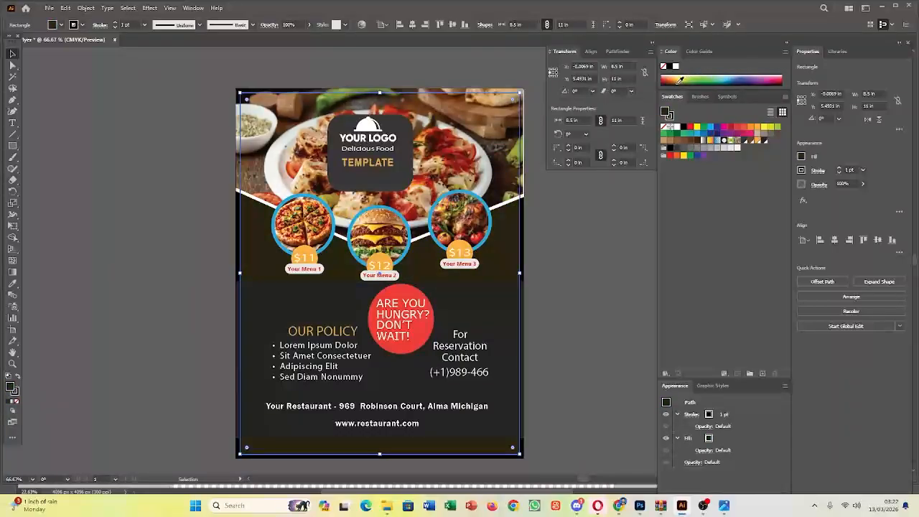
{"action": "left_click", "coordinate": [695, 80]}
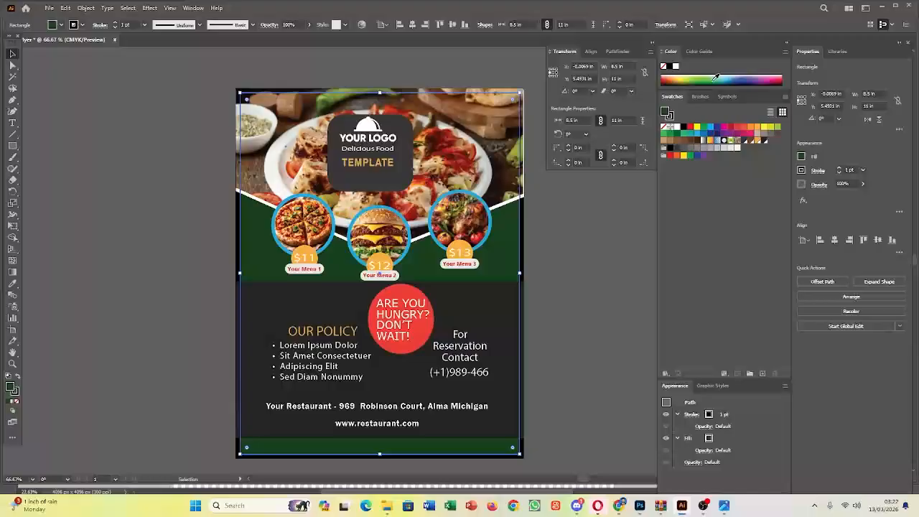
{"action": "left_click", "coordinate": [722, 74]}
{"action": "left_click", "coordinate": [725, 74]}
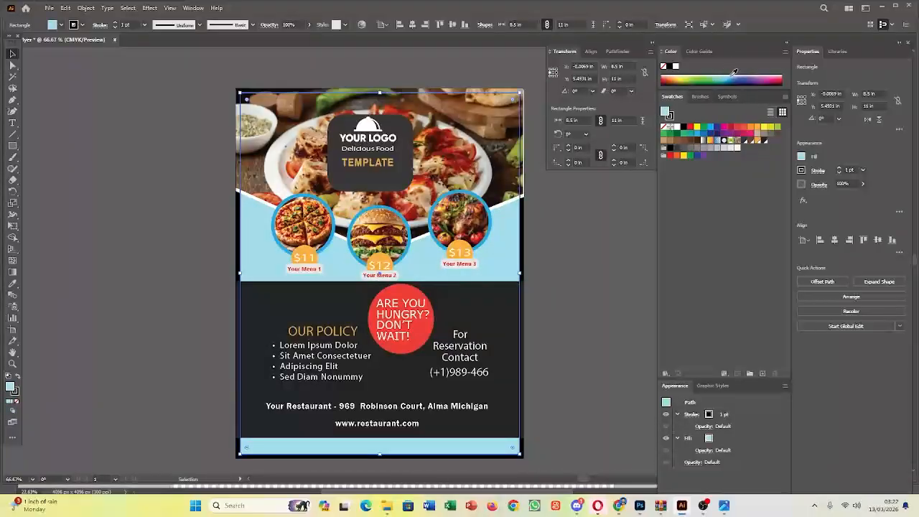
{"action": "left_click", "coordinate": [736, 73]}
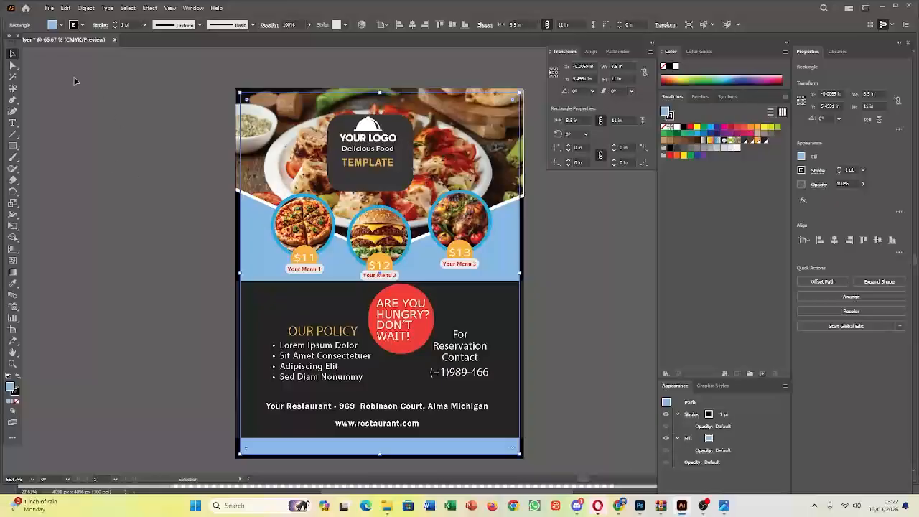
{"action": "left_click", "coordinate": [109, 128]}
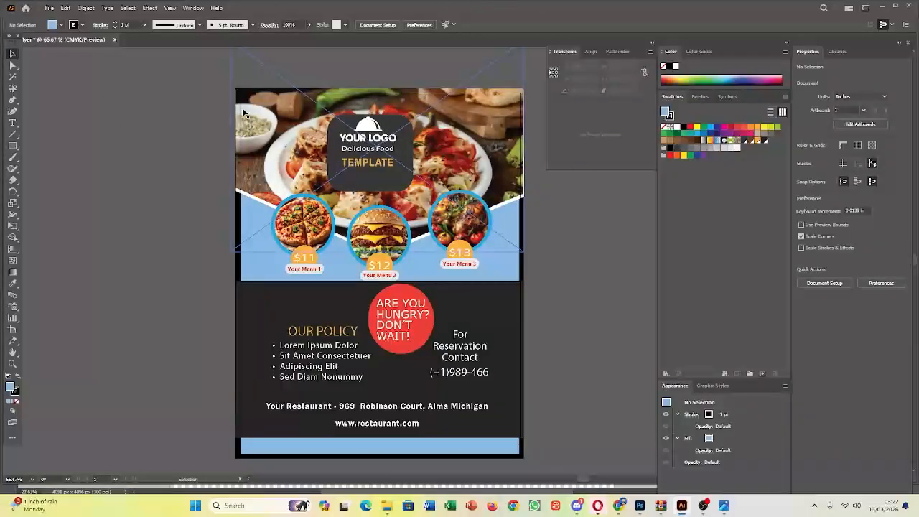
Start an Export As of the flyer with PNG as the file type
{"action": "left_click", "coordinate": [49, 8]}
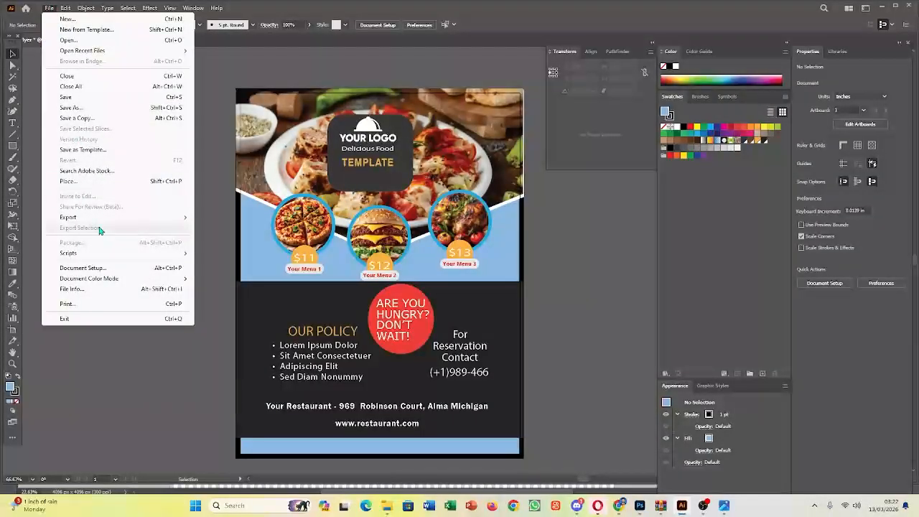
{"action": "mouse_move", "coordinate": [89, 217]}
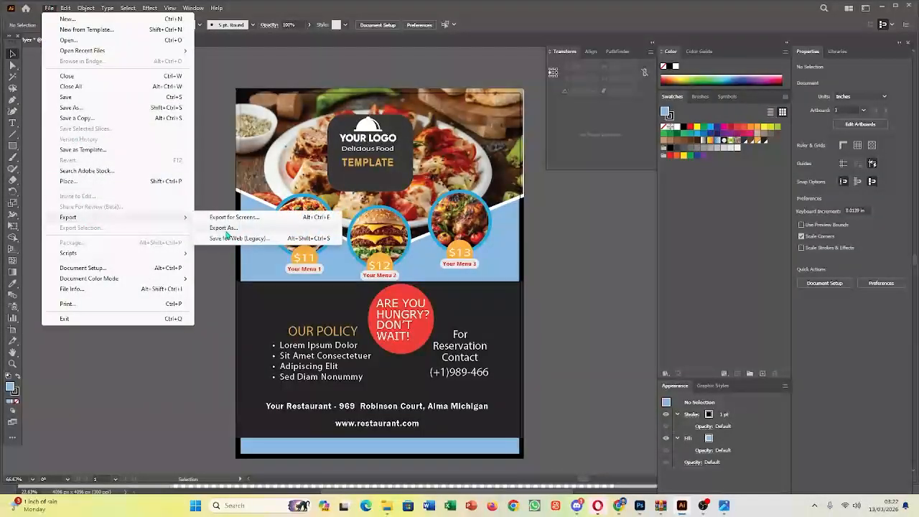
{"action": "left_click", "coordinate": [223, 228]}
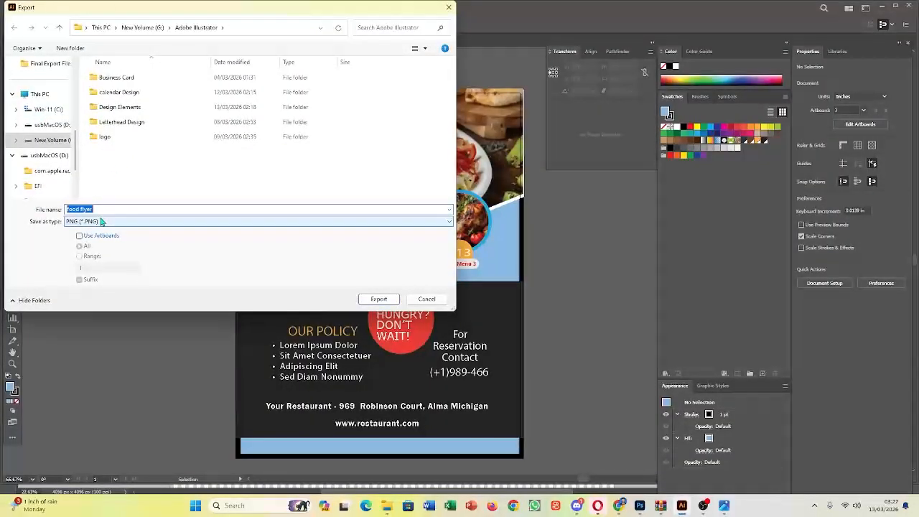
{"action": "left_click", "coordinate": [102, 222]}
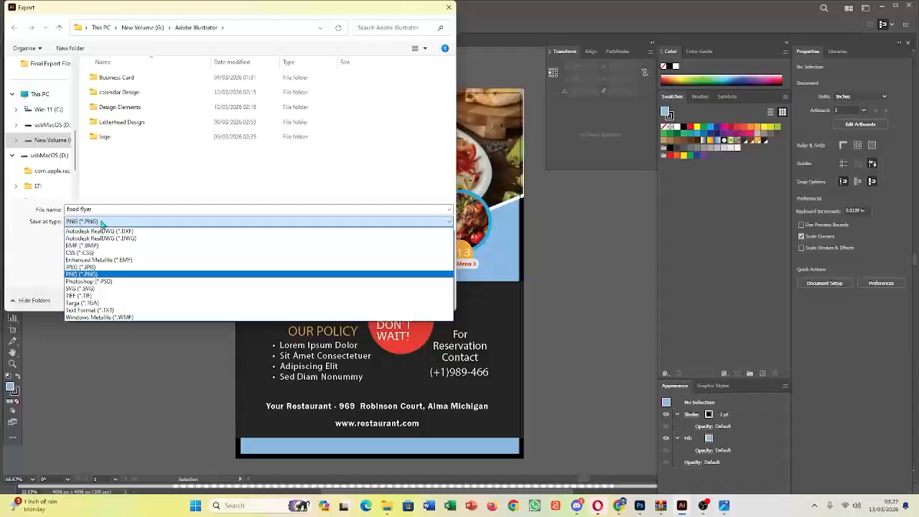
{"action": "left_click", "coordinate": [102, 222]}
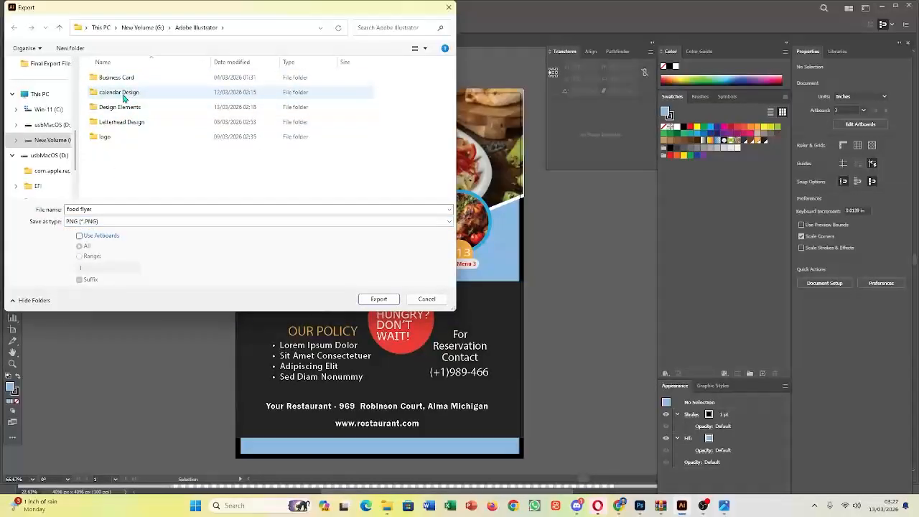
Create a folder named Food flyer Design inside the Adobe Illustrator folder
{"action": "right_click", "coordinate": [123, 149]}
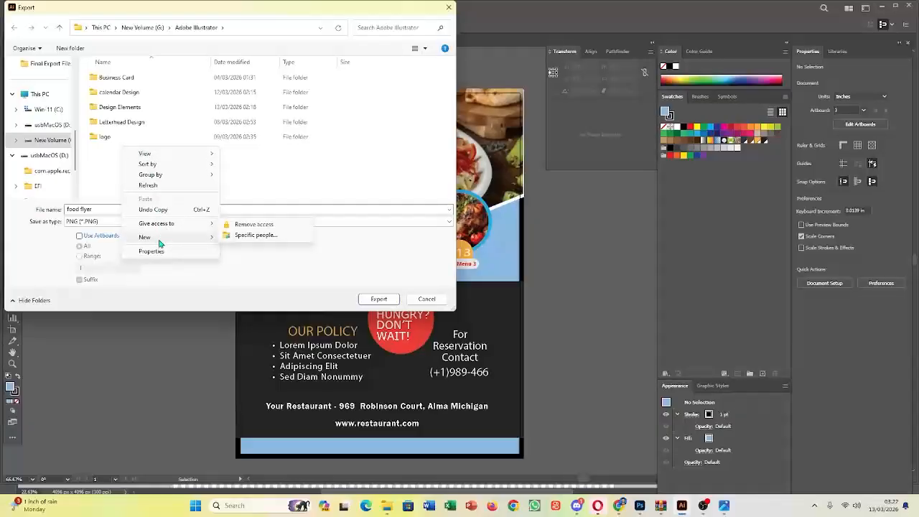
{"action": "left_click", "coordinate": [237, 239]}
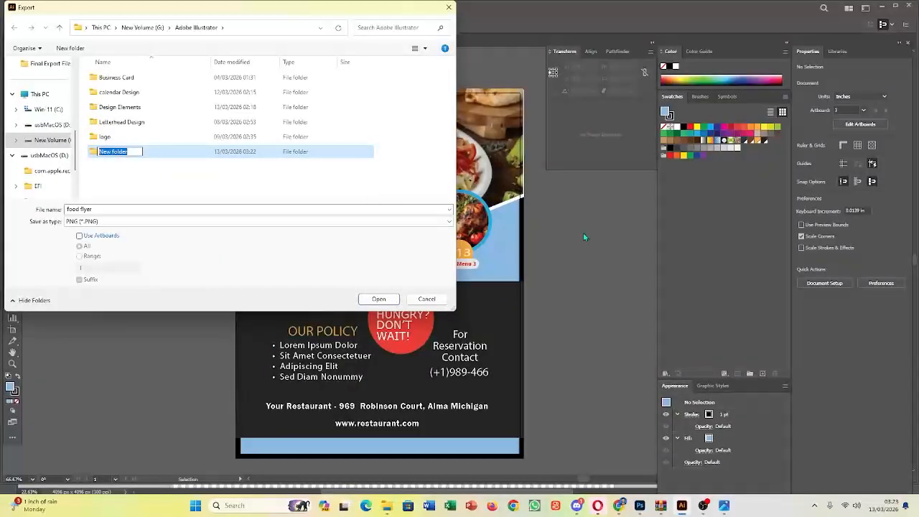
{"action": "type", "text": "foo"}
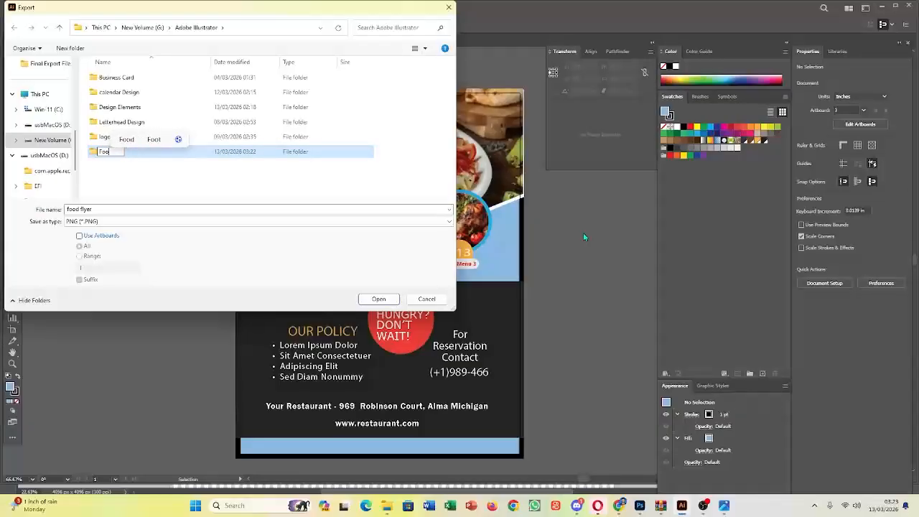
{"action": "type", "text": "d f"}
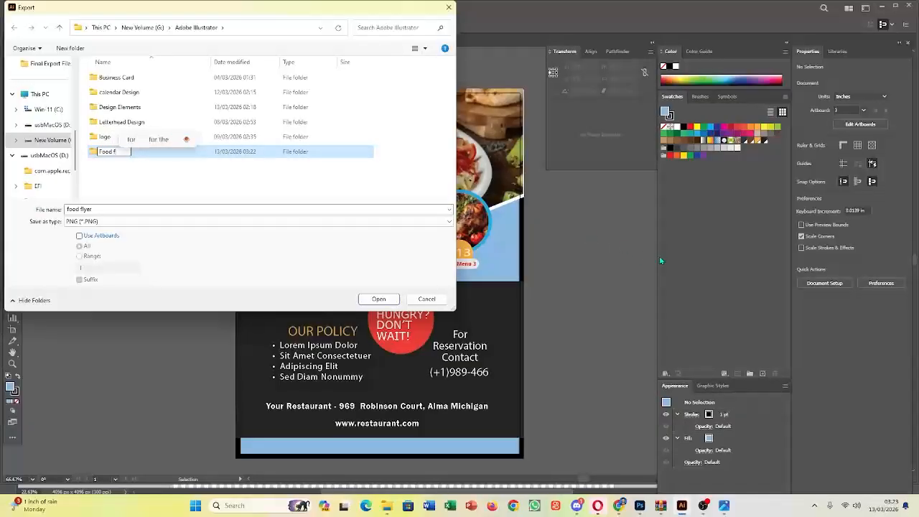
{"action": "type", "text": "ly"}
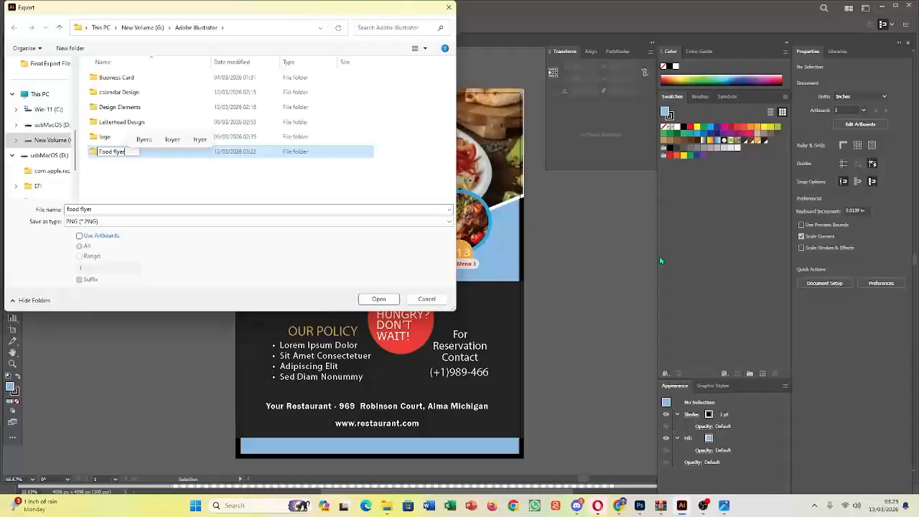
{"action": "type", "text": "er D"}
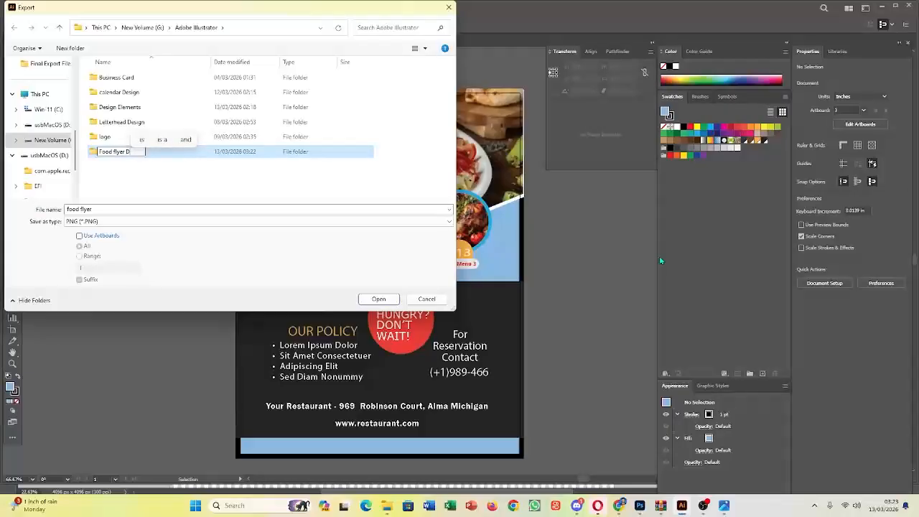
{"action": "type", "text": "es"}
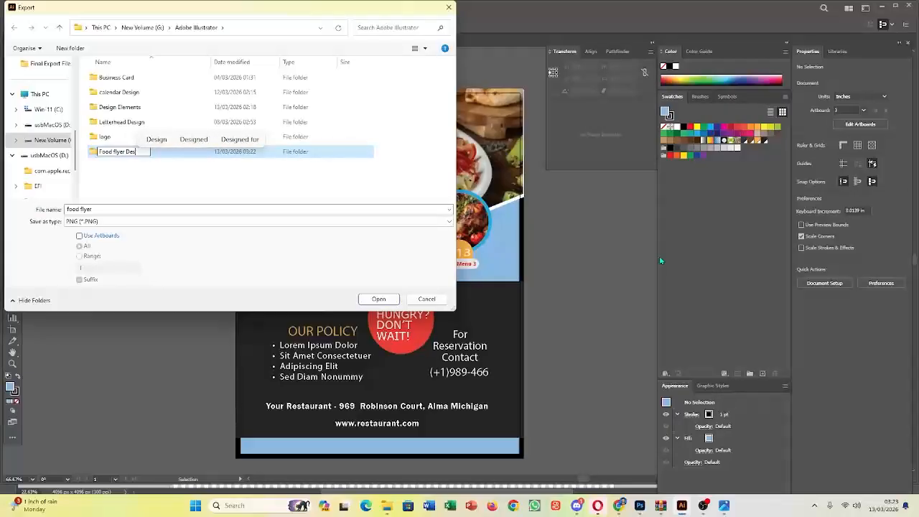
{"action": "type", "text": "ign"}
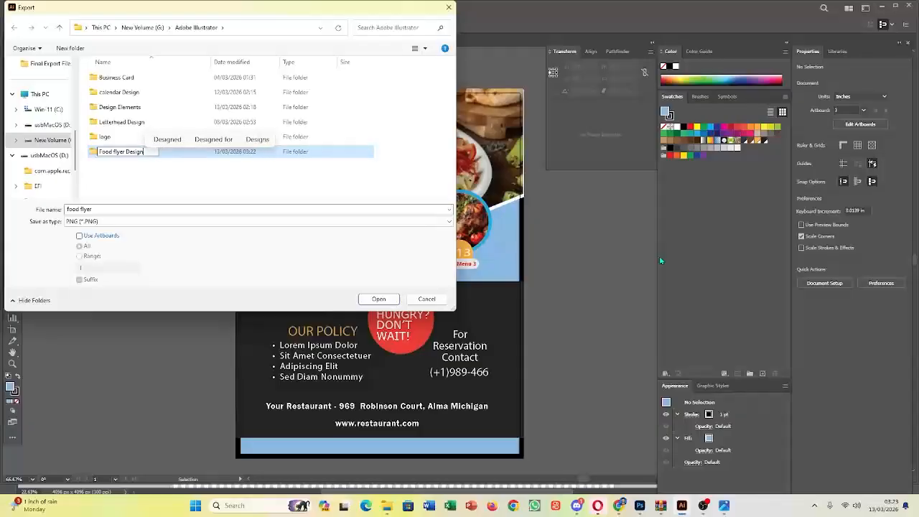
{"action": "key", "text": "Return"}
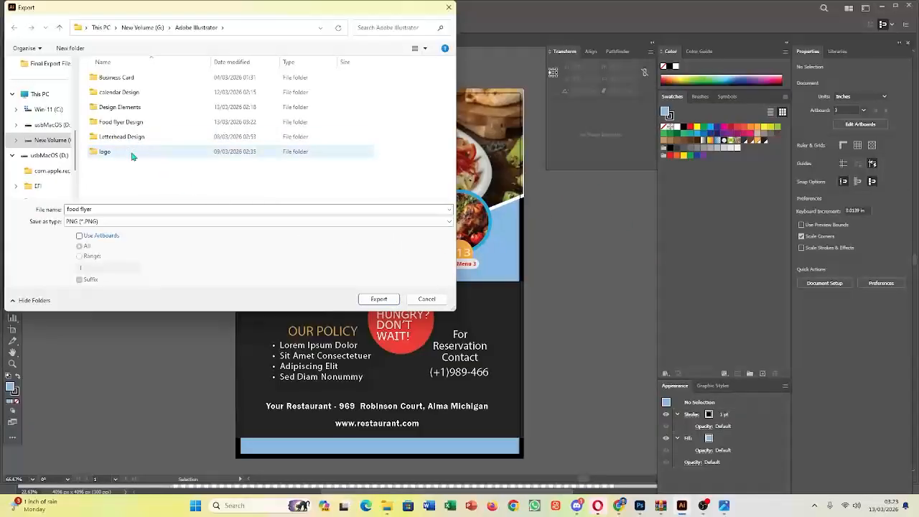
Export the flyer into the Food flyer Design folder as food flyer 1 in PNG format at High (300 ppi) resolution
{"action": "double_click", "coordinate": [136, 123]}
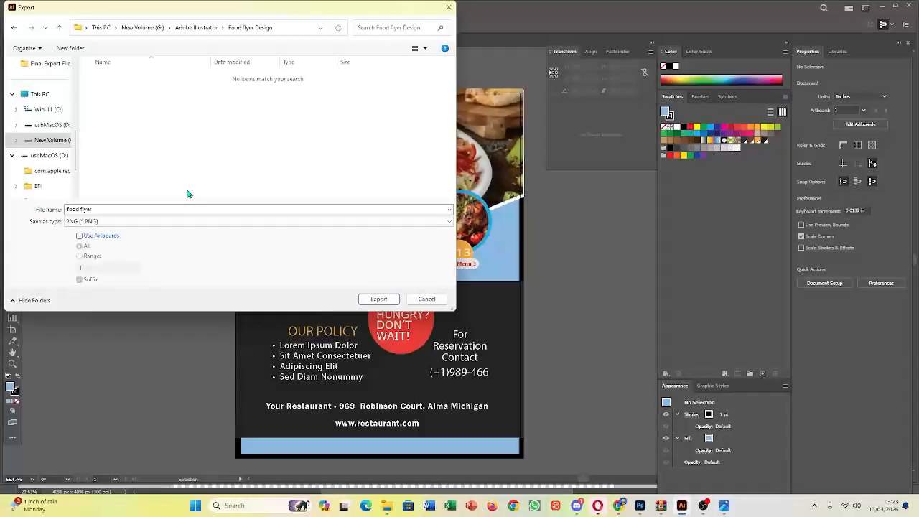
{"action": "left_click", "coordinate": [100, 209]}
{"action": "left_click", "coordinate": [110, 209]}
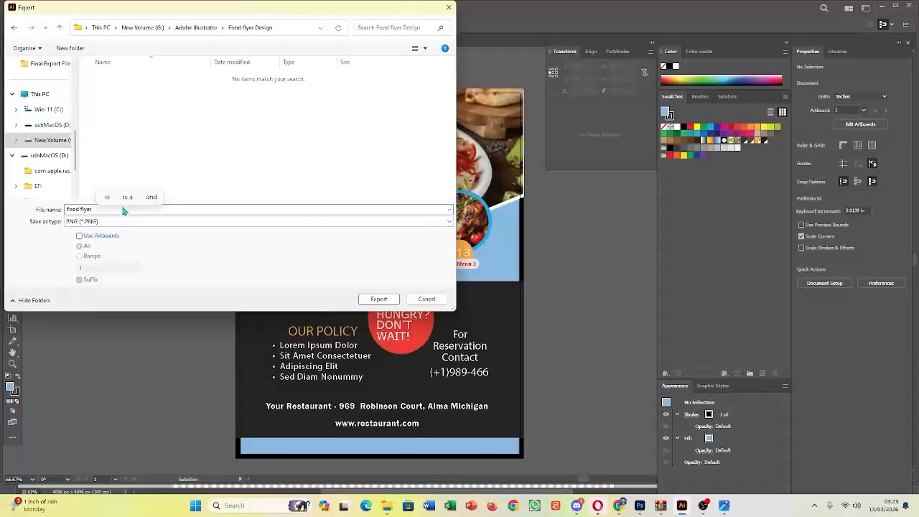
{"action": "type", "text": "1"}
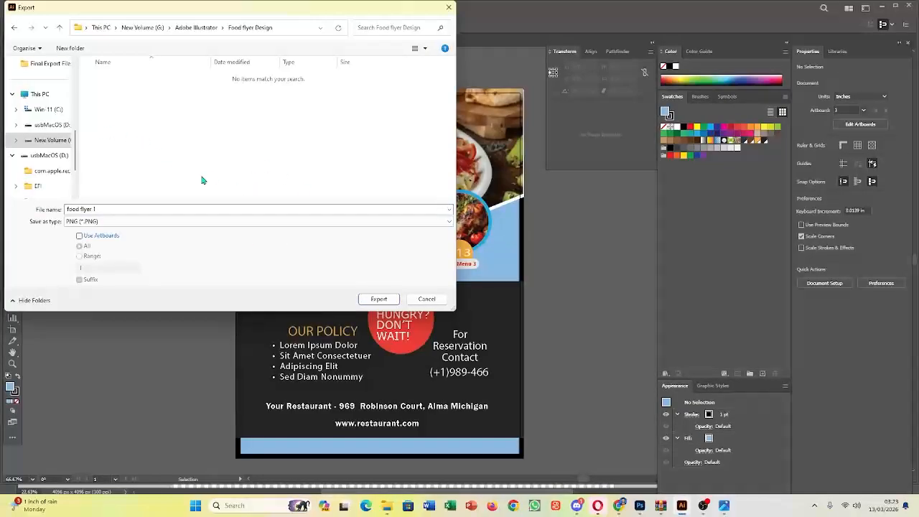
{"action": "left_click", "coordinate": [378, 299]}
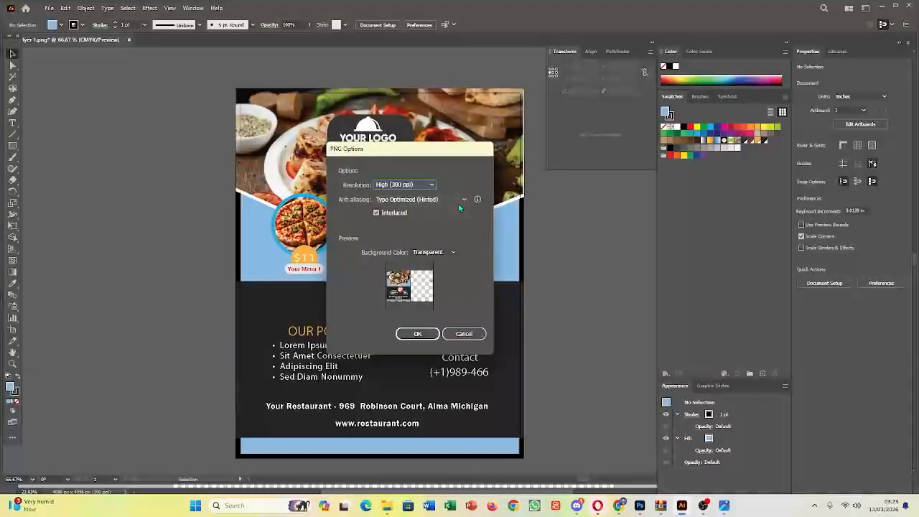
{"action": "left_click", "coordinate": [417, 333]}
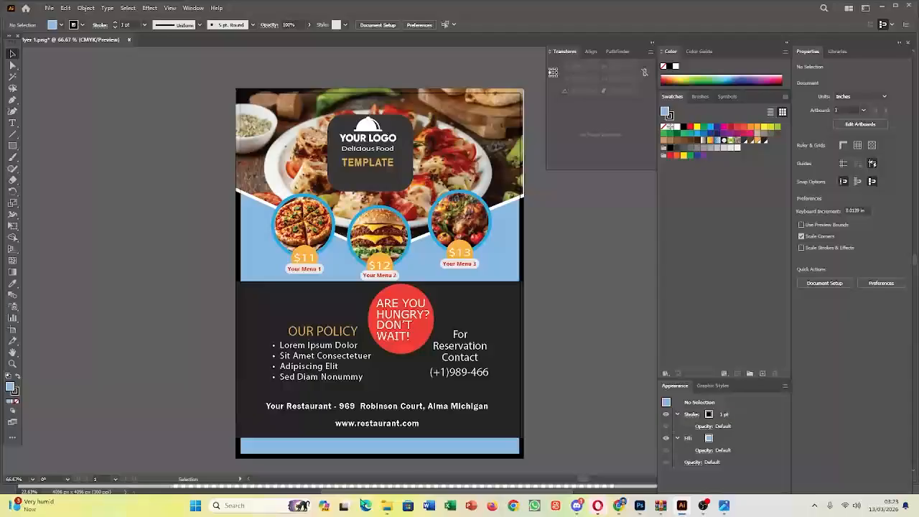
Switch to File Explorer and open the exported food flyer 1 image from the Food flyer Design folder on New Volume (G:)
{"action": "left_click", "coordinate": [387, 506]}
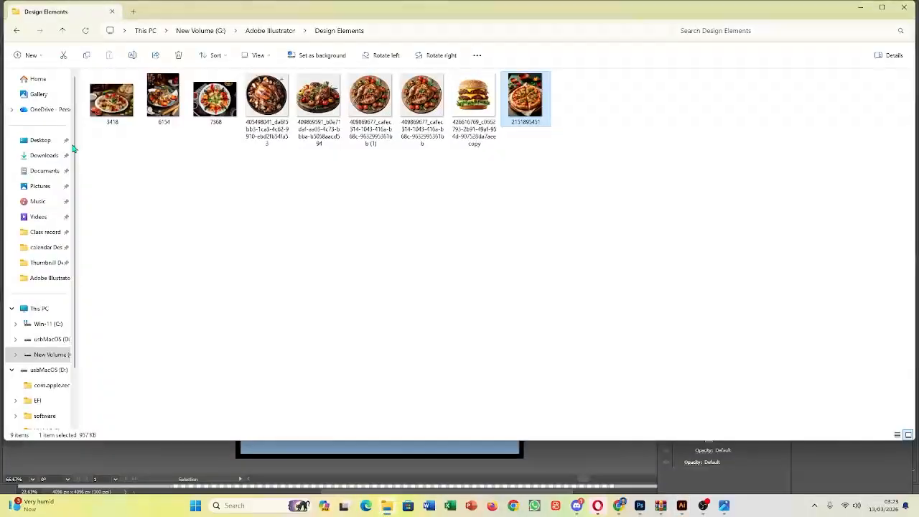
{"action": "left_click", "coordinate": [50, 354]}
{"action": "left_click", "coordinate": [123, 92]}
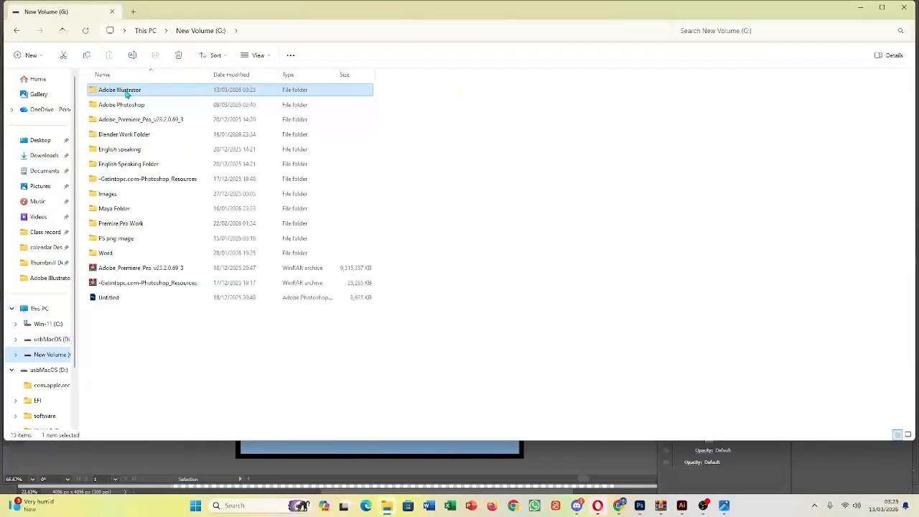
{"action": "double_click", "coordinate": [127, 91]}
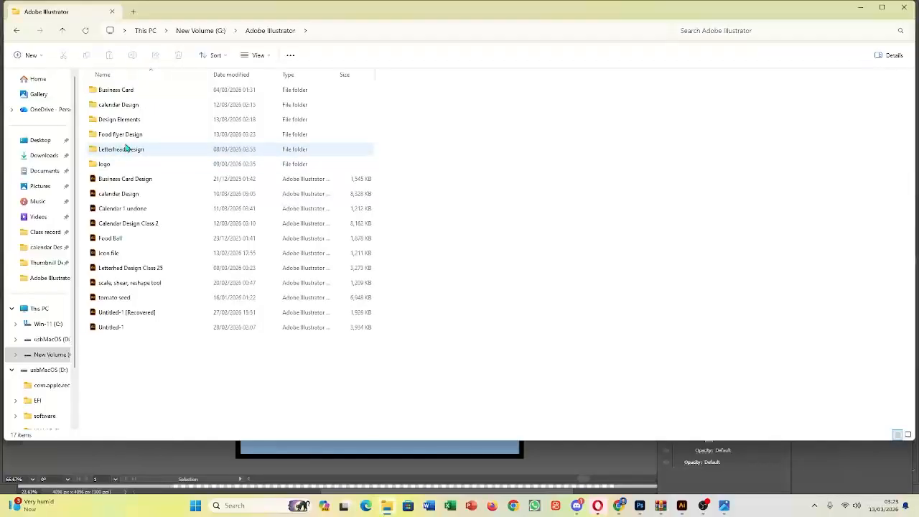
{"action": "double_click", "coordinate": [122, 134]}
{"action": "left_click", "coordinate": [113, 105]}
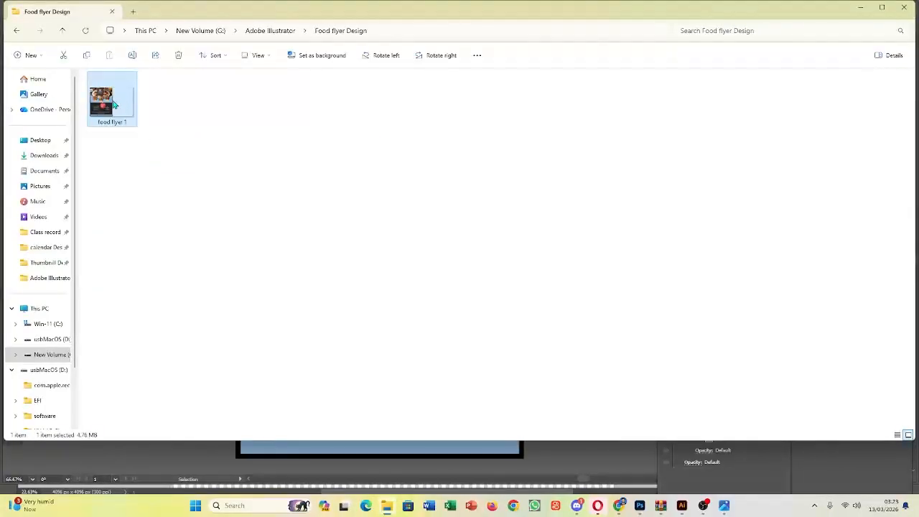
{"action": "double_click", "coordinate": [113, 105]}
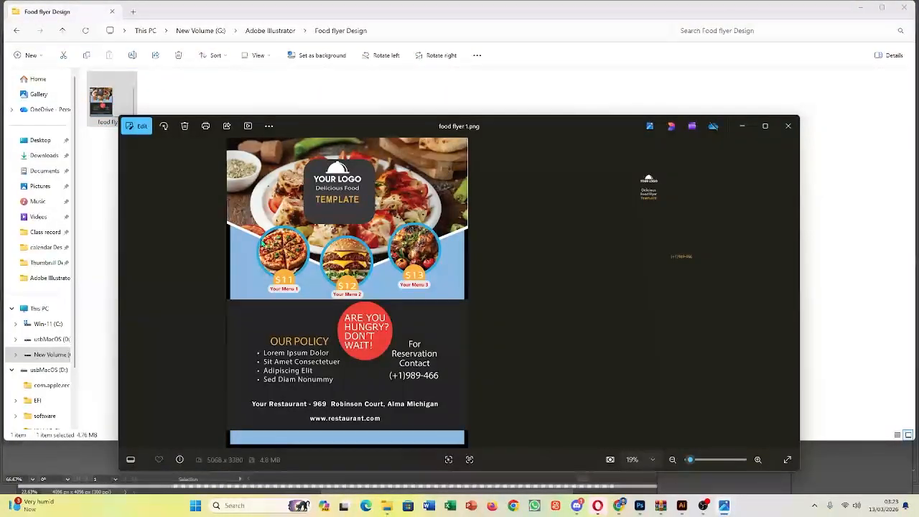
{"action": "left_click", "coordinate": [569, 115]}
{"action": "key", "text": "ctrl+v"}
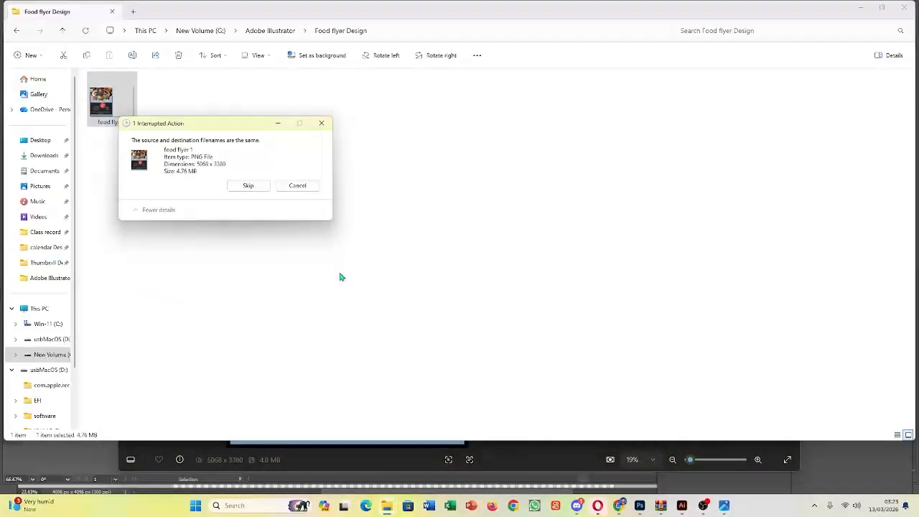
{"action": "left_click", "coordinate": [296, 185]}
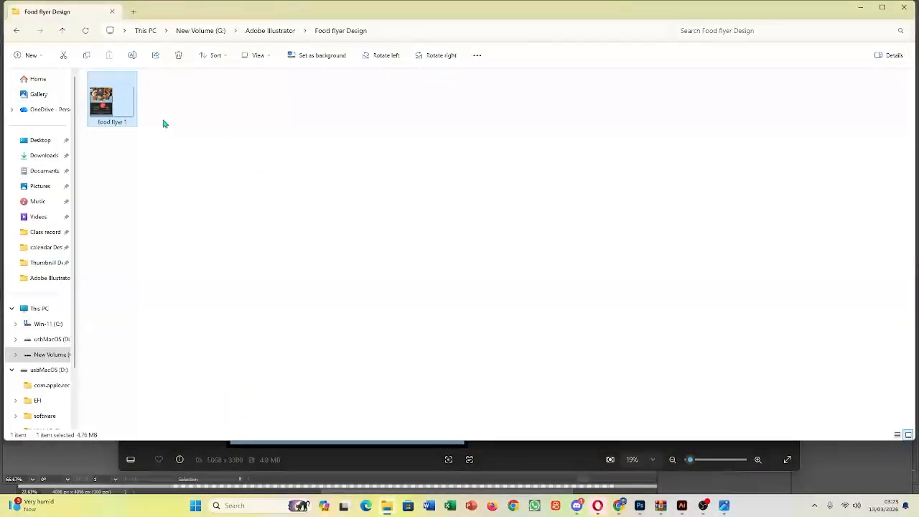
Open the exported food flyer 1 image in a maximised window, examine the whole picture, and close the image windows and File Explorer
{"action": "double_click", "coordinate": [115, 104]}
{"action": "scroll", "coordinate": [362, 293], "scroll_direction": "up", "scroll_amount": 3}
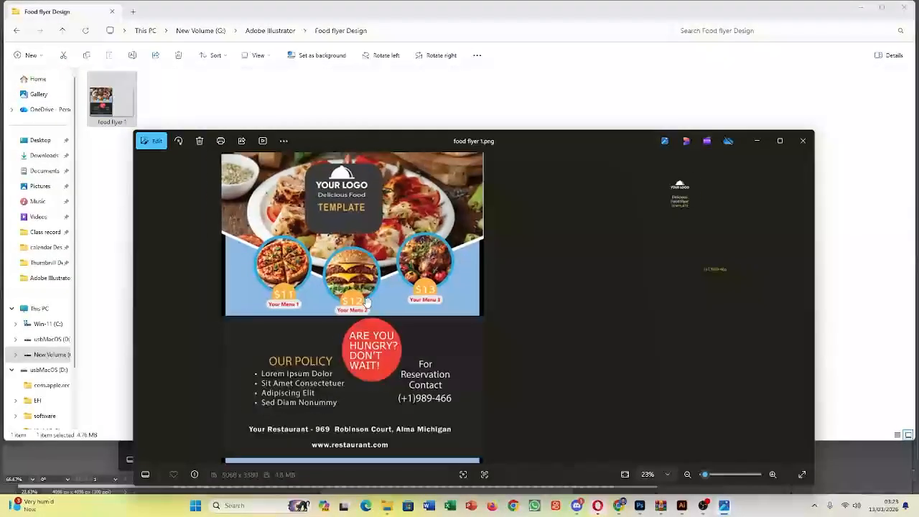
{"action": "left_click_drag", "start_coordinate": [521, 138], "coordinate": [503, 62]}
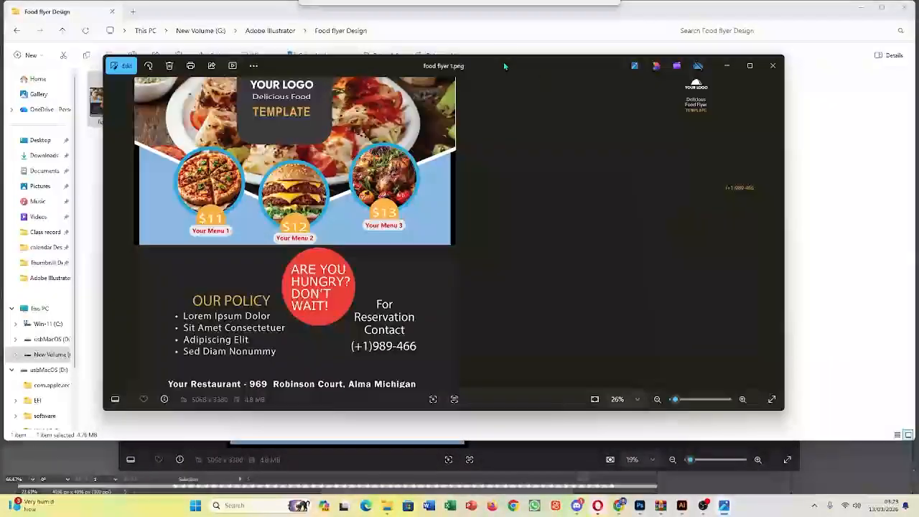
{"action": "left_click", "coordinate": [750, 65]}
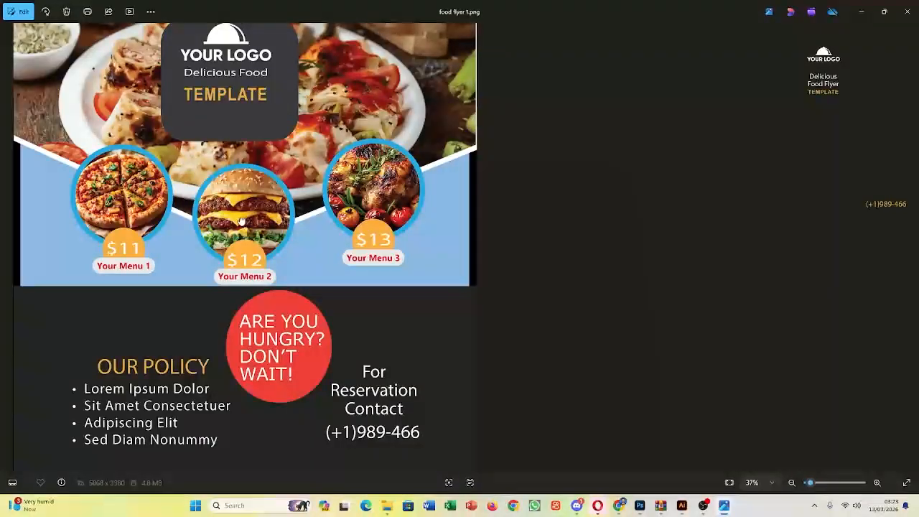
{"action": "left_click_drag", "start_coordinate": [431, 225], "coordinate": [474, 242]}
{"action": "left_click_drag", "start_coordinate": [388, 305], "coordinate": [383, 328]}
{"action": "left_click_drag", "start_coordinate": [443, 303], "coordinate": [449, 311]}
{"action": "scroll", "coordinate": [329, 259], "scroll_direction": "down", "scroll_amount": 1}
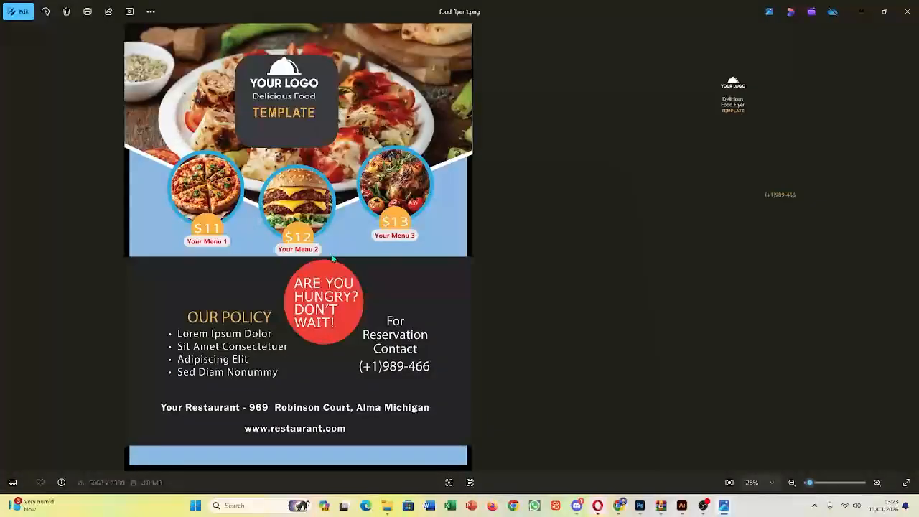
{"action": "scroll", "coordinate": [282, 224], "scroll_direction": "up", "scroll_amount": 1}
{"action": "scroll", "coordinate": [281, 225], "scroll_direction": "down", "scroll_amount": 1}
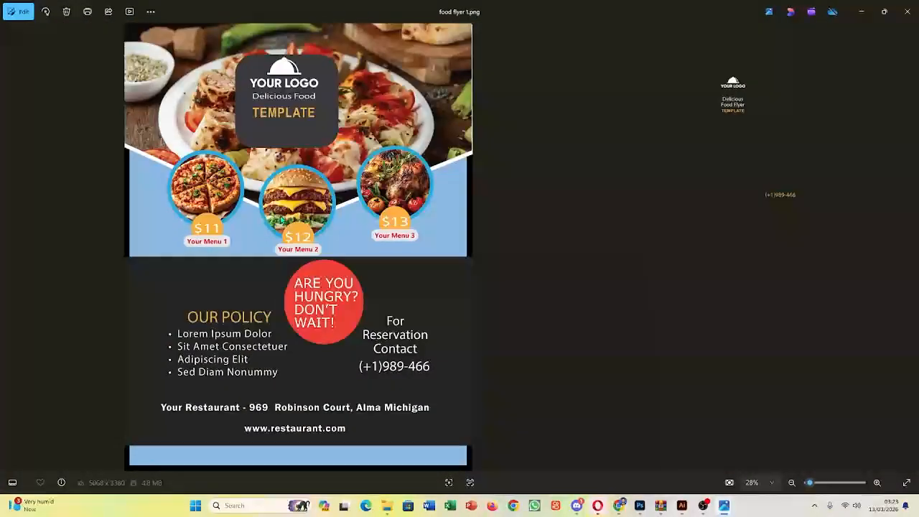
{"action": "left_click", "coordinate": [884, 10]}
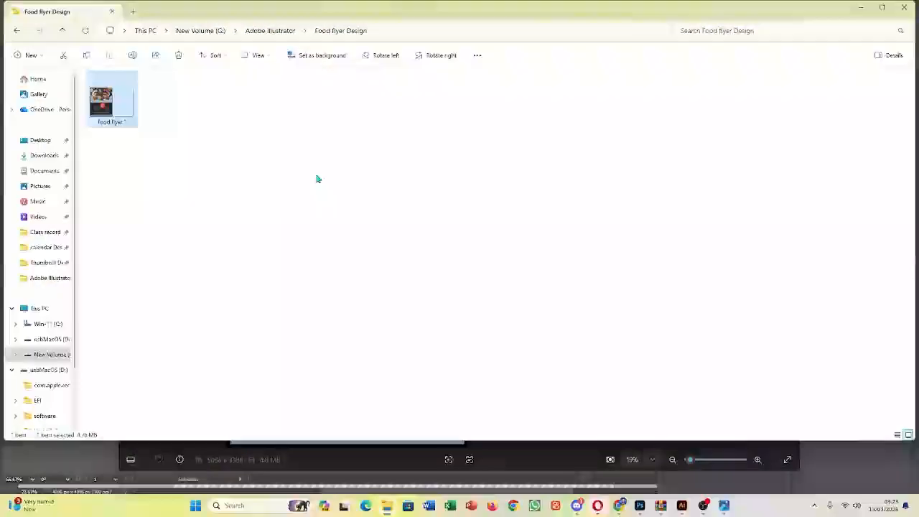
{"action": "left_click", "coordinate": [905, 7]}
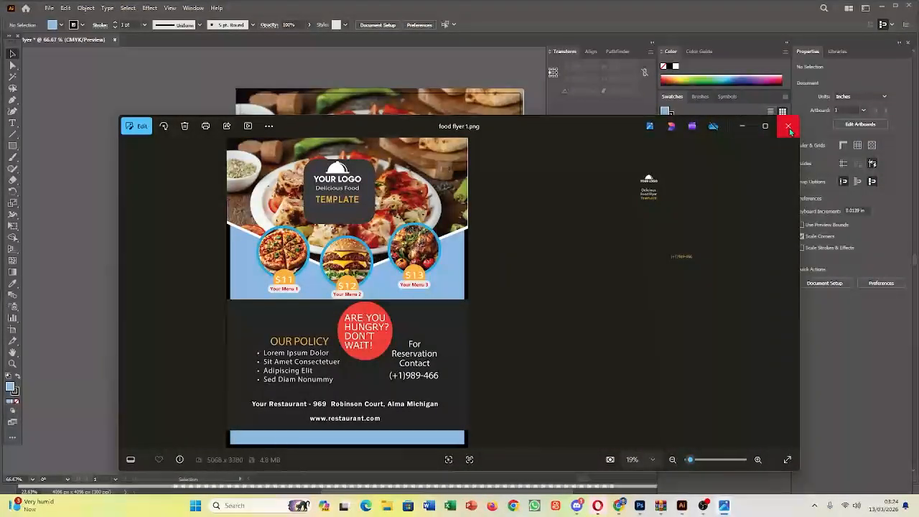
{"action": "left_click", "coordinate": [788, 126]}
Delete the leftover logo, Delicious Food Flyer text and phone number lying outside the flyer in Illustrator
{"action": "scroll", "coordinate": [441, 296], "scroll_direction": "down", "scroll_amount": 3}
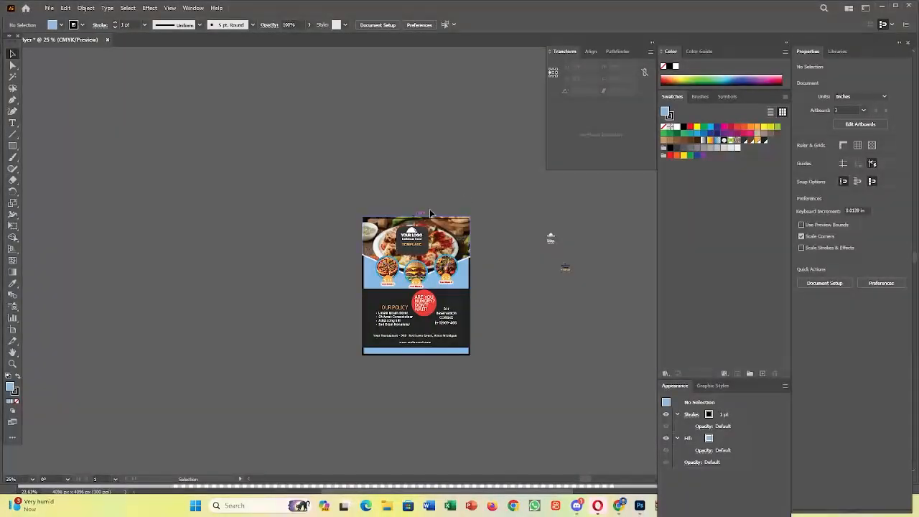
{"action": "left_click_drag", "start_coordinate": [540, 224], "coordinate": [619, 301]}
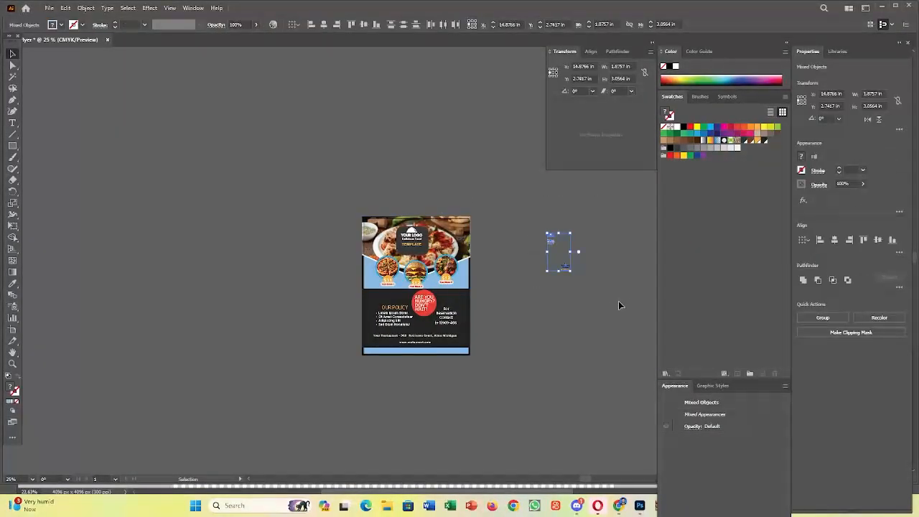
{"action": "key", "text": "Delete"}
Look over the surrounding canvas and select all artwork to check for stray objects outside the flyer, ending with nothing selected
{"action": "scroll", "coordinate": [510, 285], "scroll_direction": "down", "scroll_amount": 4}
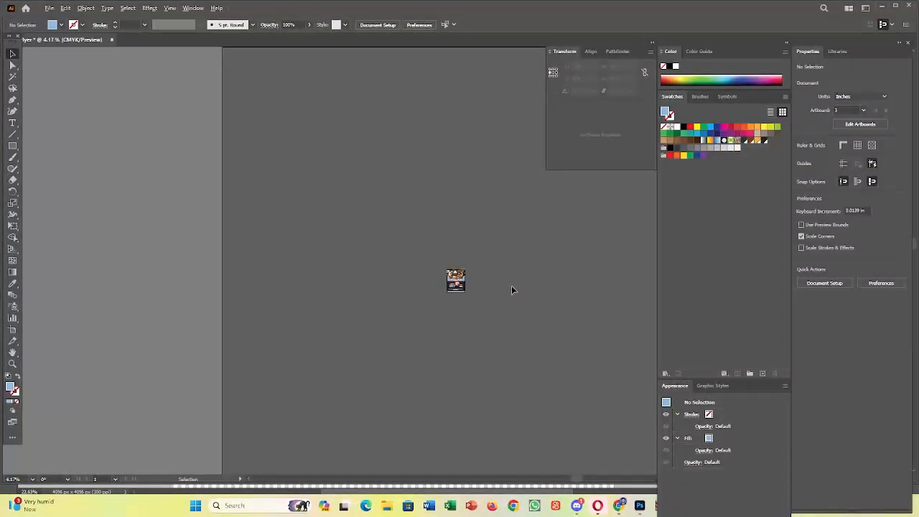
{"action": "scroll", "coordinate": [512, 285], "scroll_direction": "up", "scroll_amount": 1}
{"action": "scroll", "coordinate": [514, 287], "scroll_direction": "down", "scroll_amount": 2}
{"action": "scroll", "coordinate": [515, 293], "scroll_direction": "up", "scroll_amount": 3}
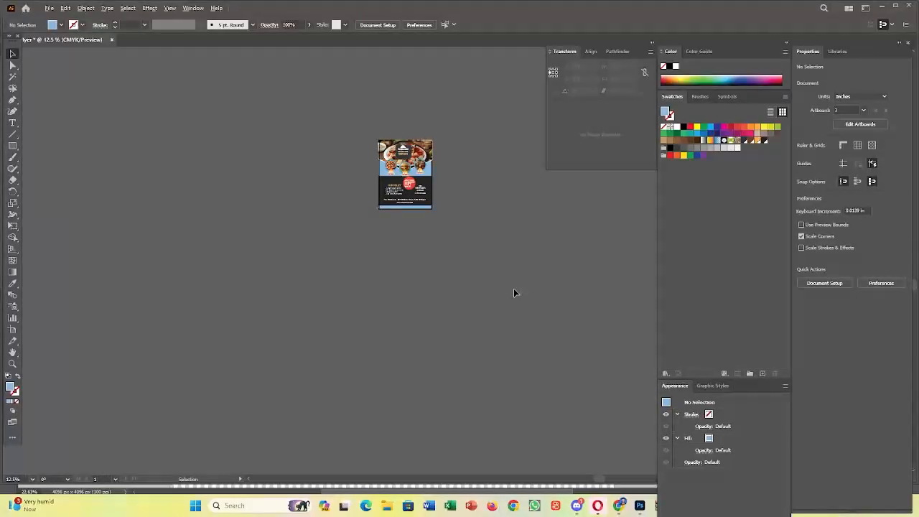
{"action": "left_click_drag", "start_coordinate": [447, 265], "coordinate": [449, 347]}
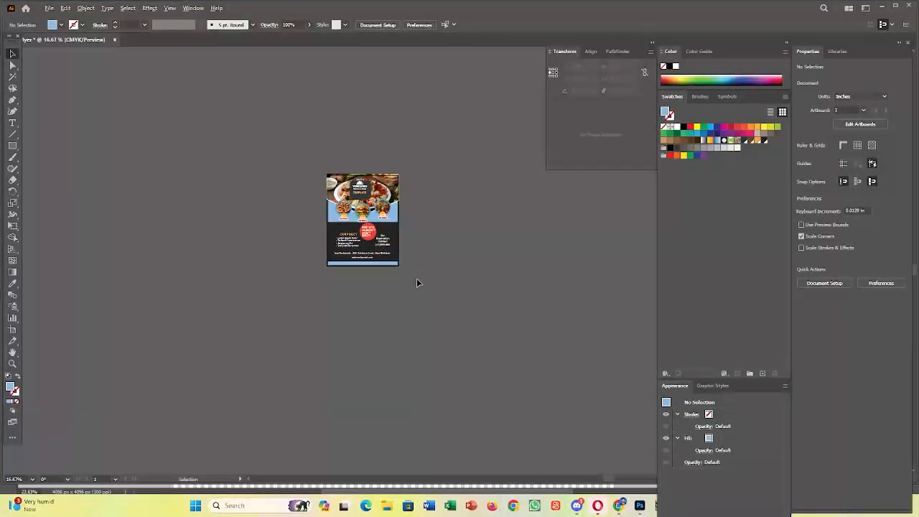
{"action": "scroll", "coordinate": [416, 281], "scroll_direction": "up", "scroll_amount": 2}
{"action": "left_click_drag", "start_coordinate": [428, 252], "coordinate": [450, 335]}
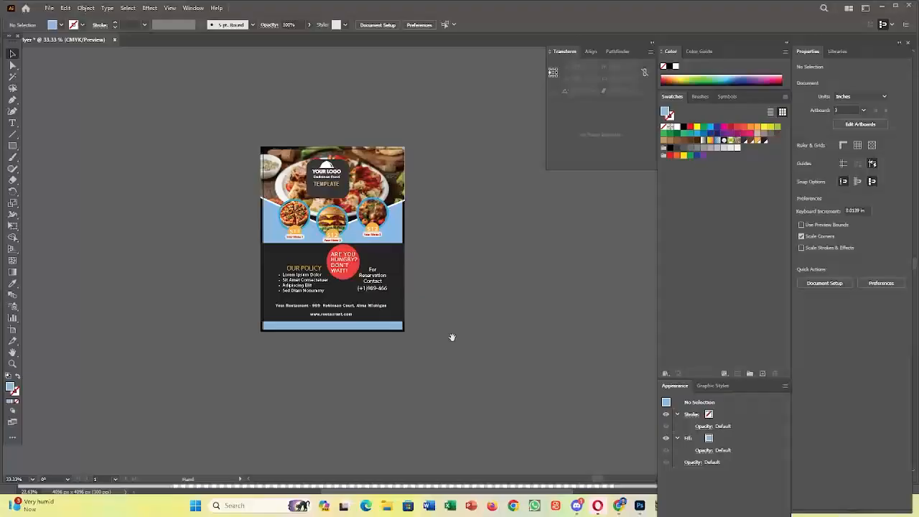
{"action": "key", "text": "ctrl+a"}
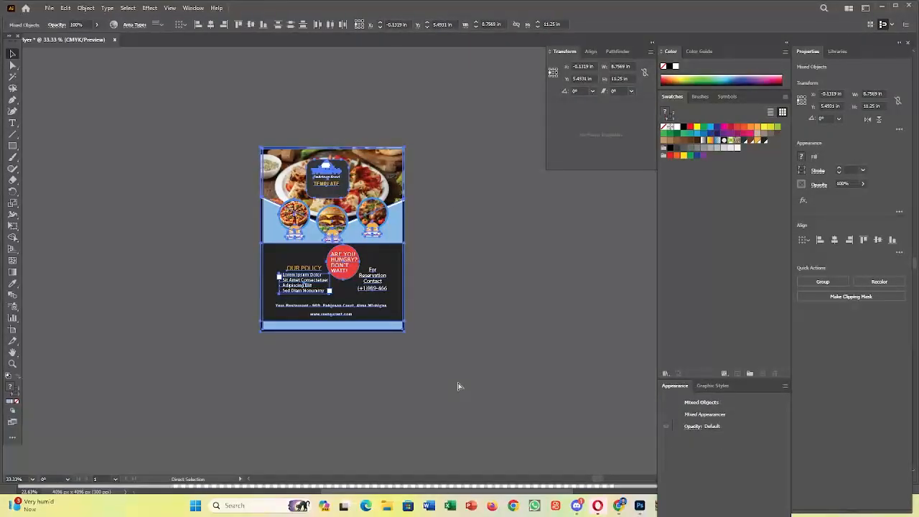
{"action": "key", "text": "v"}
{"action": "left_click", "coordinate": [480, 292]}
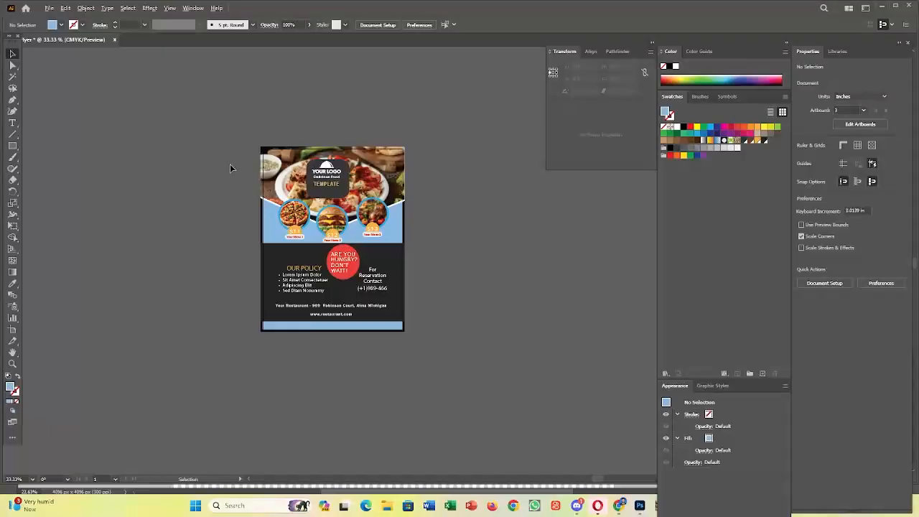
{"action": "scroll", "coordinate": [230, 168], "scroll_direction": "up", "scroll_amount": 1}
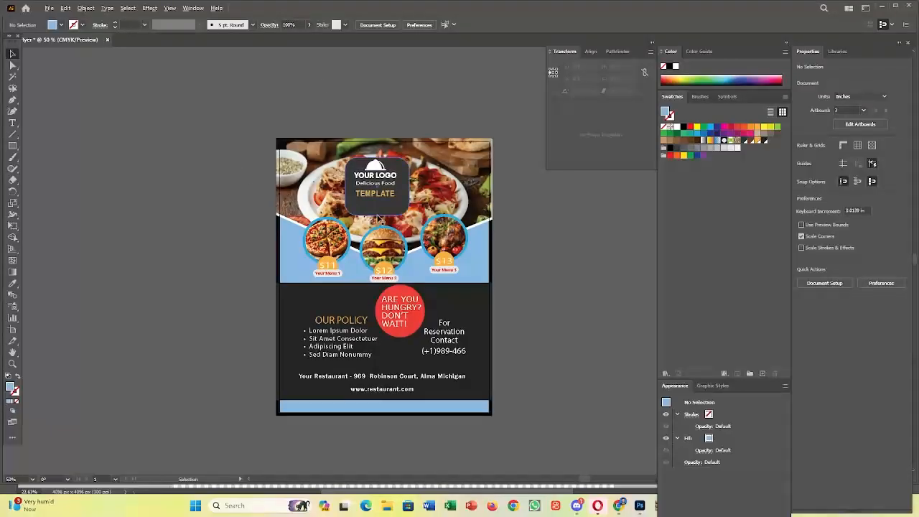
Export the cleaned flyer as a PNG at High (300 ppi), replacing food flyer 1 in the Food flyer Design folder
{"action": "left_click", "coordinate": [45, 10]}
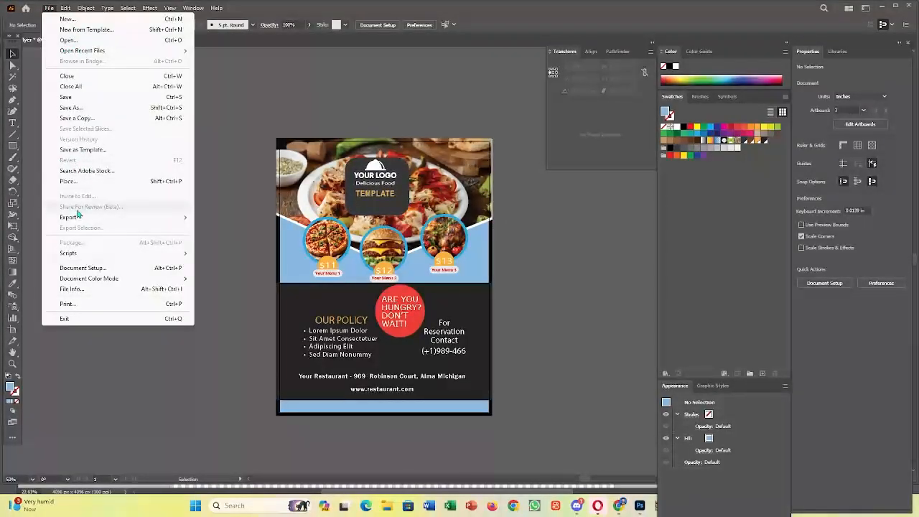
{"action": "mouse_move", "coordinate": [172, 217]}
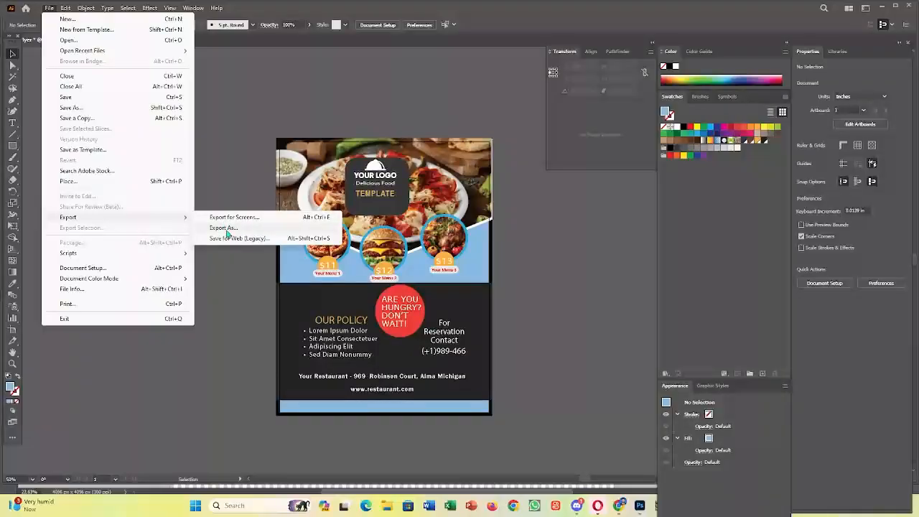
{"action": "left_click", "coordinate": [224, 227]}
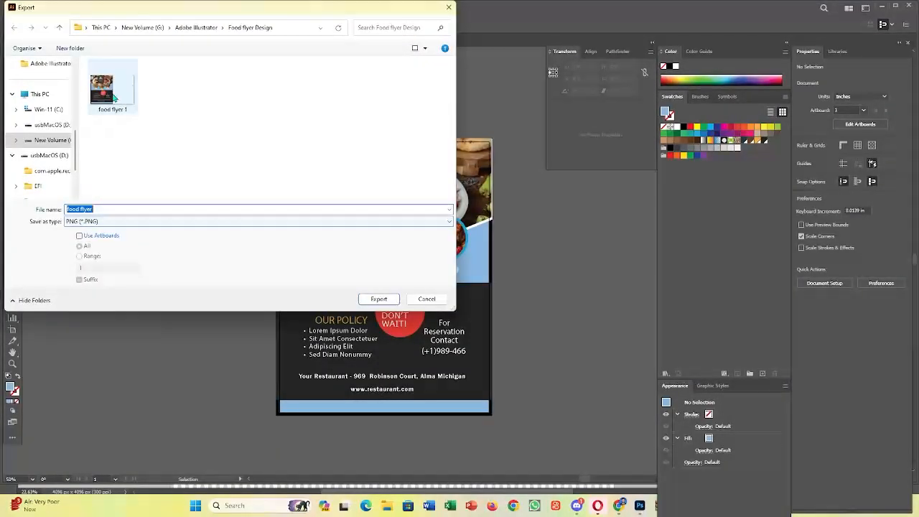
{"action": "left_click", "coordinate": [113, 97]}
{"action": "left_click", "coordinate": [379, 299]}
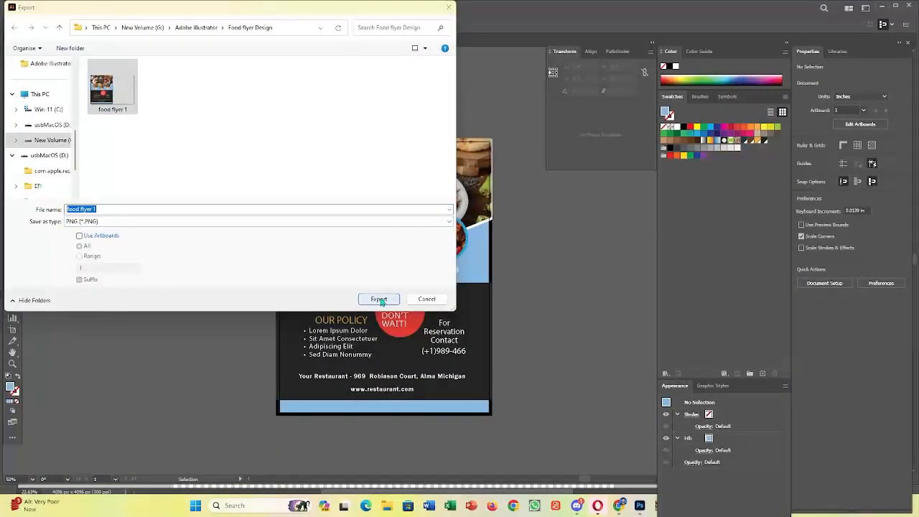
{"action": "left_click", "coordinate": [497, 298]}
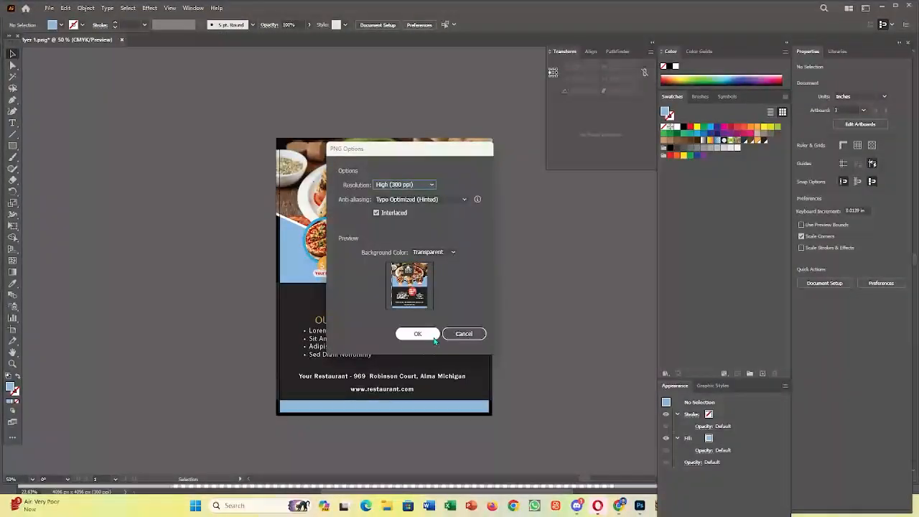
{"action": "key", "text": "Return"}
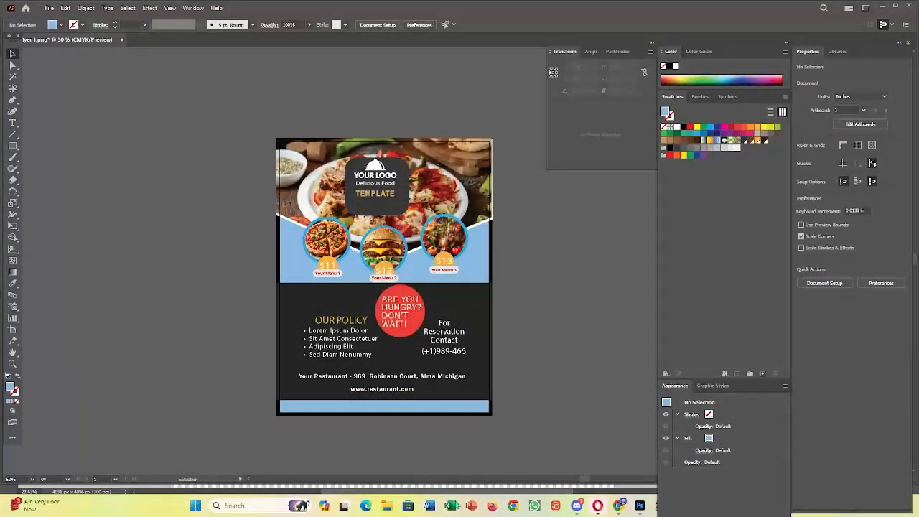
Switch to File Explorer and open food flyer 1 from the Adobe Illustrator > Food flyer Design folder on New Volume (G:)
{"action": "left_click", "coordinate": [388, 506]}
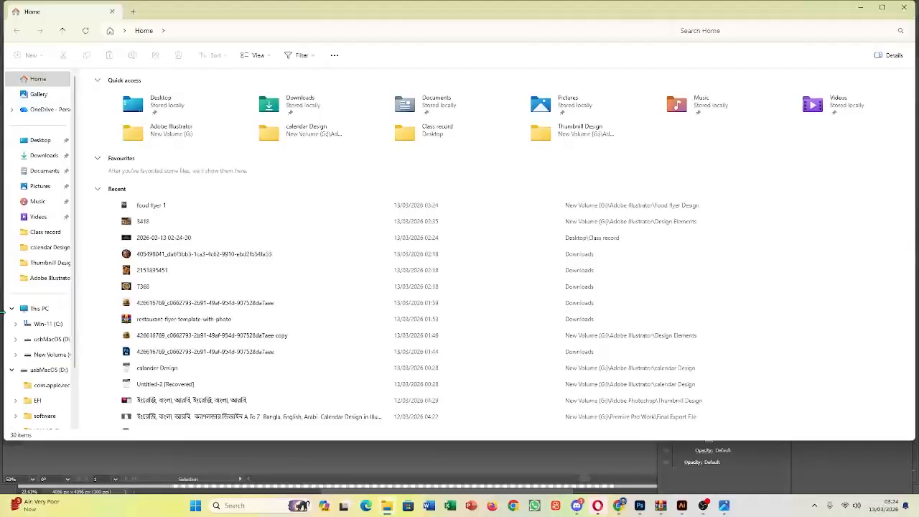
{"action": "left_click", "coordinate": [51, 354]}
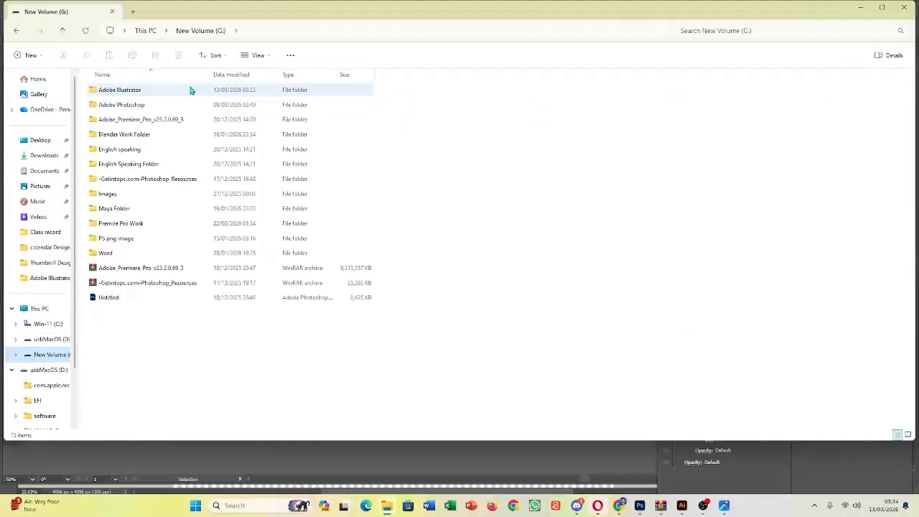
{"action": "double_click", "coordinate": [121, 92]}
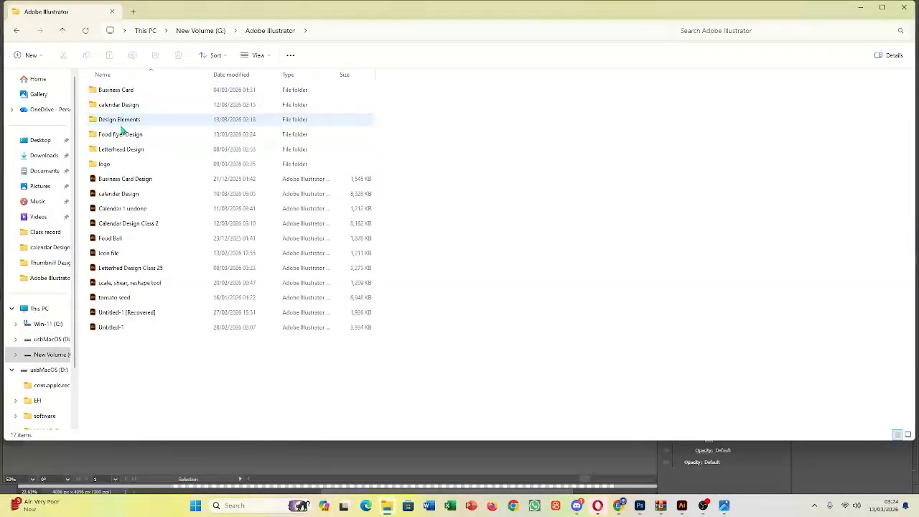
{"action": "double_click", "coordinate": [122, 135]}
{"action": "double_click", "coordinate": [133, 109]}
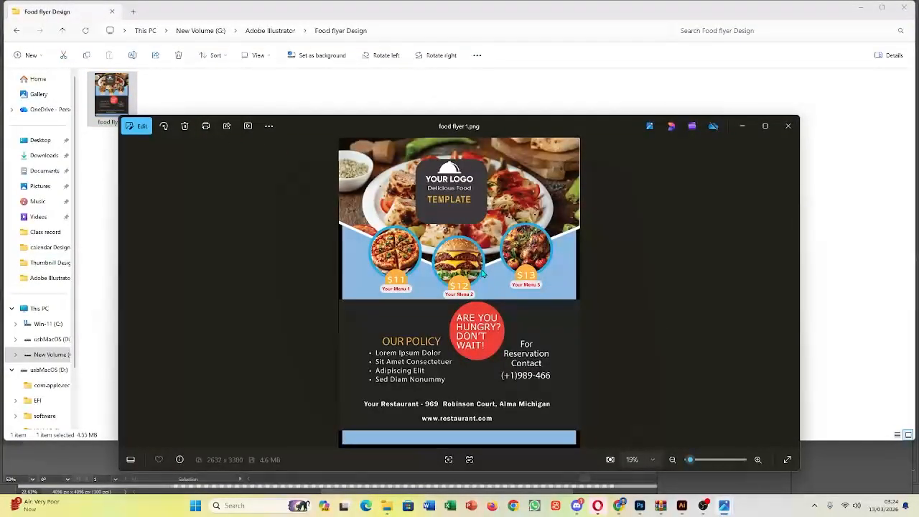
Examine the re-exported flyer up close from the logo down to the web address, close the image and reopen it at full view
{"action": "scroll", "coordinate": [472, 297], "scroll_direction": "up", "scroll_amount": 5}
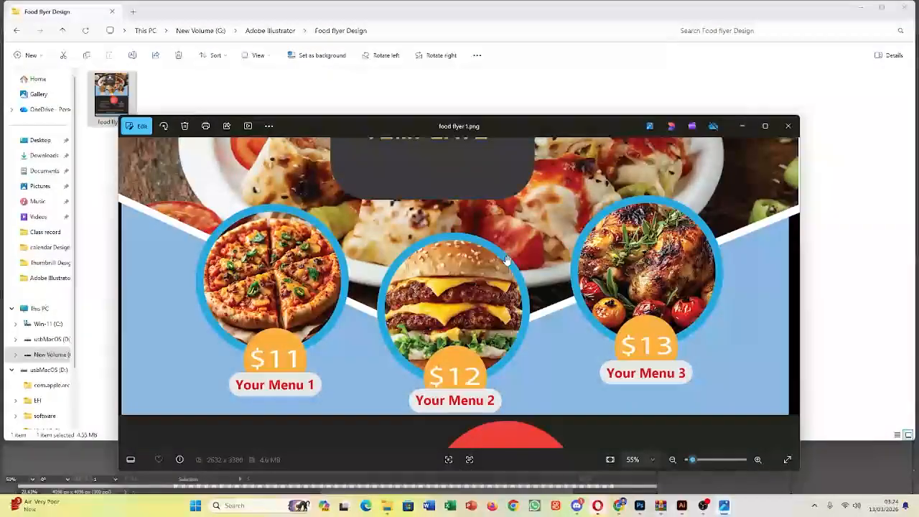
{"action": "scroll", "coordinate": [510, 263], "scroll_direction": "up", "scroll_amount": 5}
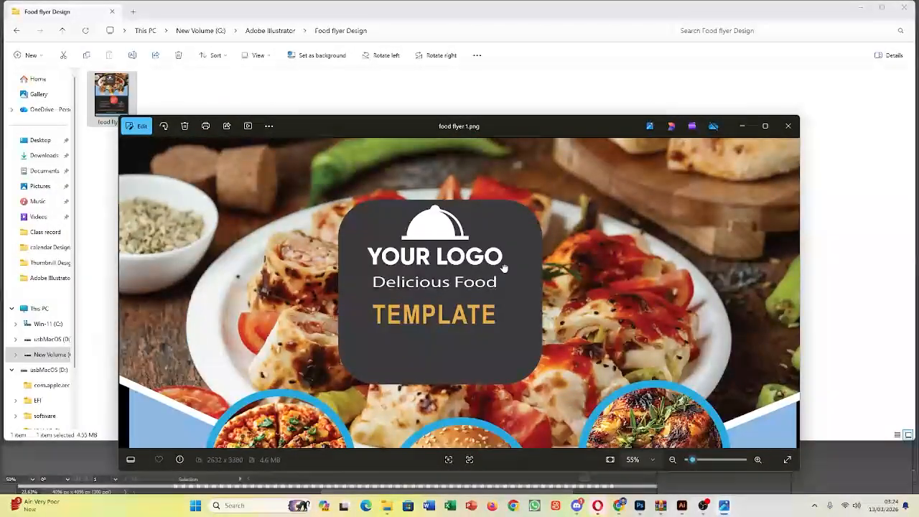
{"action": "scroll", "coordinate": [505, 263], "scroll_direction": "down", "scroll_amount": 10}
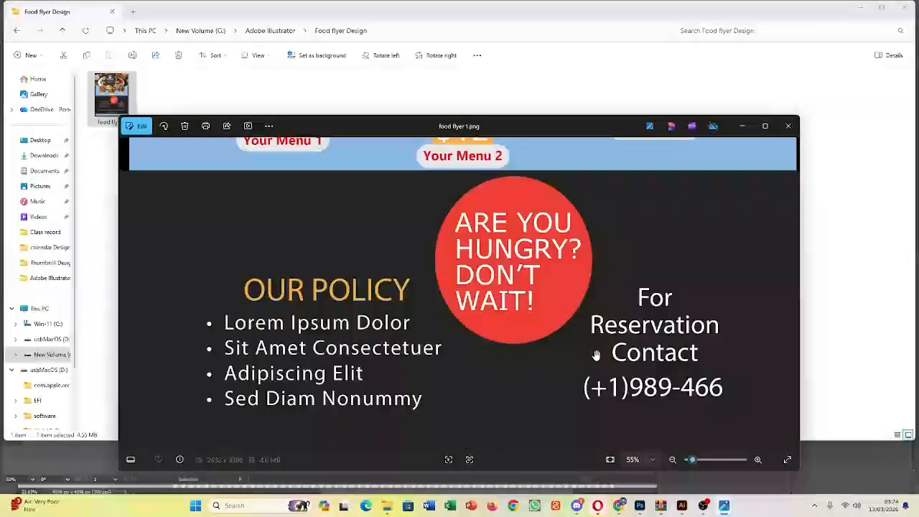
{"action": "left_click_drag", "start_coordinate": [596, 356], "coordinate": [597, 234]}
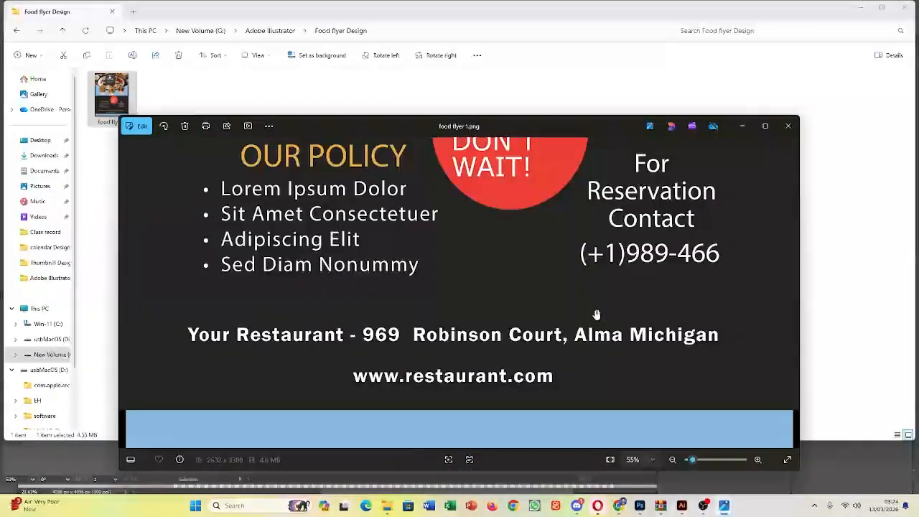
{"action": "left_click_drag", "start_coordinate": [583, 288], "coordinate": [668, 226]}
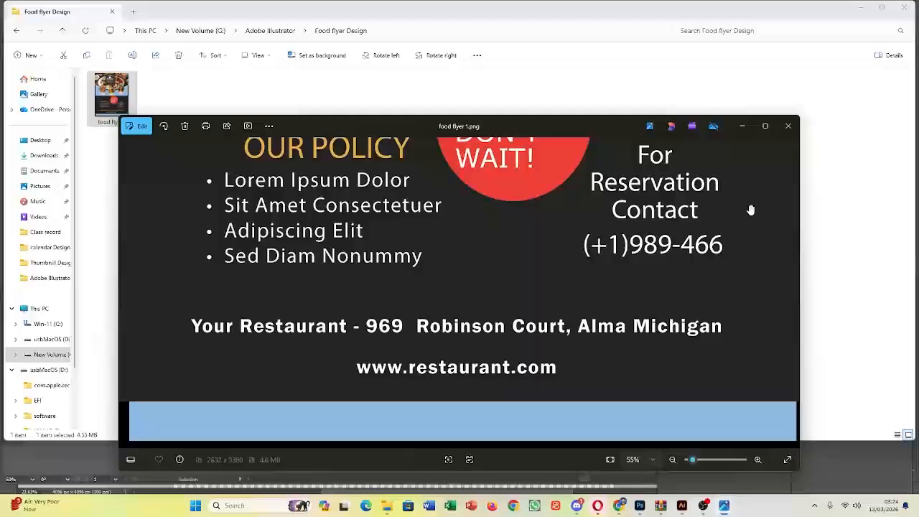
{"action": "left_click", "coordinate": [788, 126]}
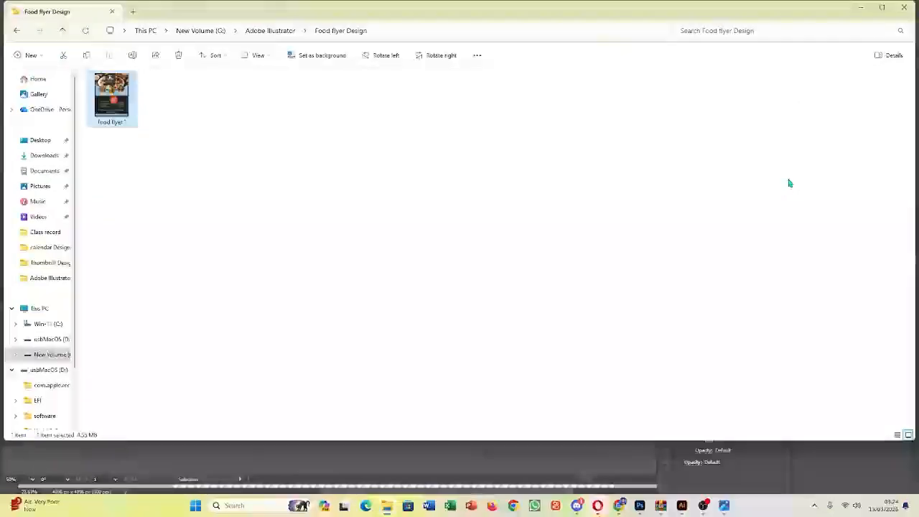
{"action": "double_click", "coordinate": [135, 106]}
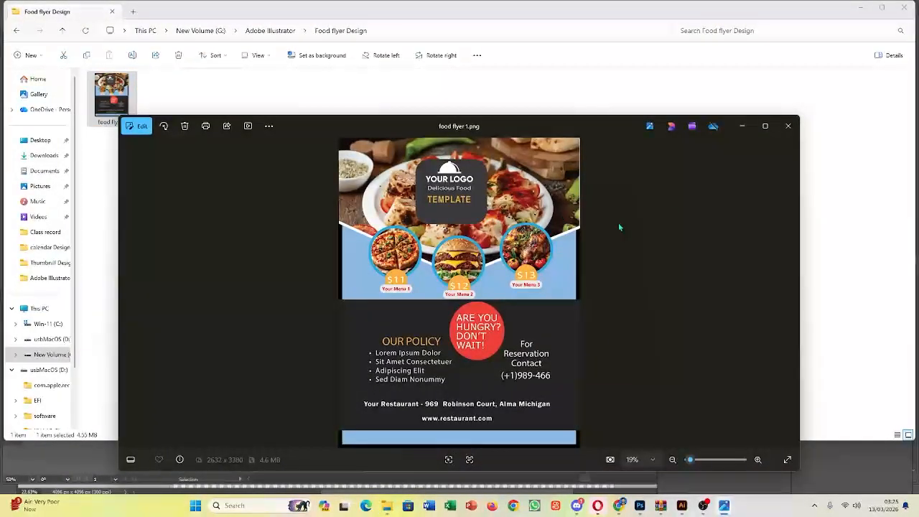